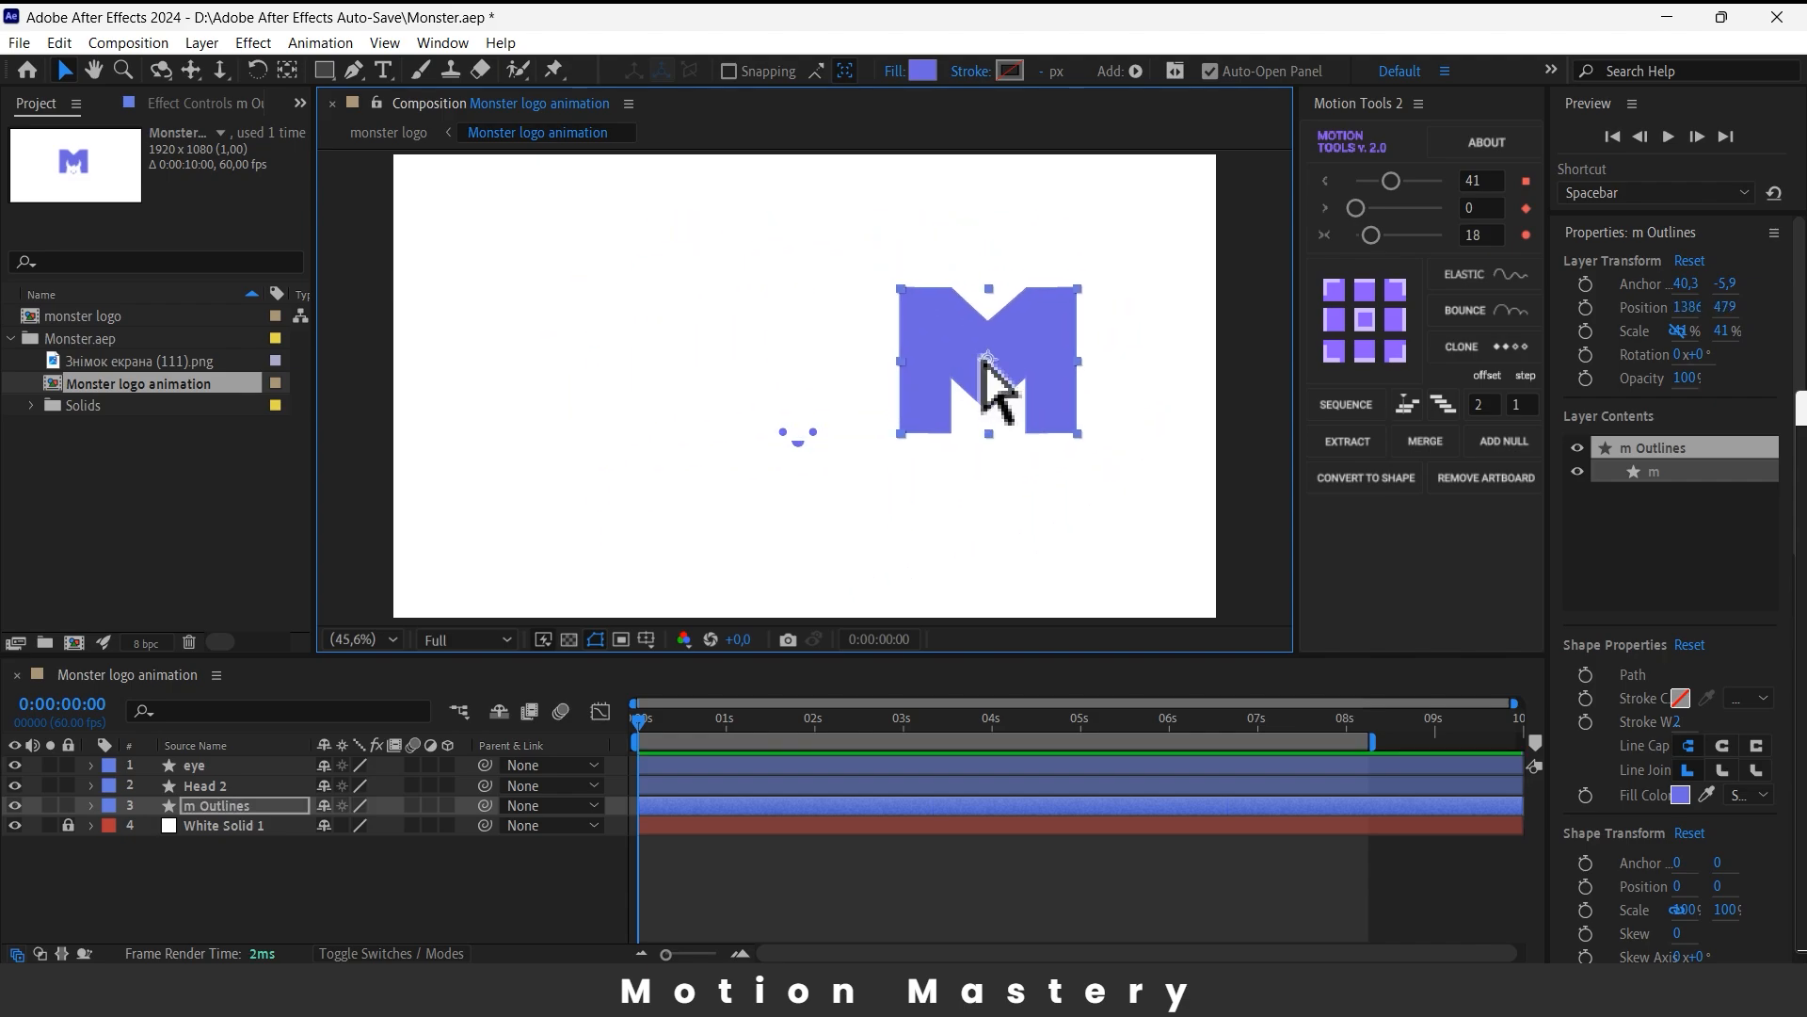
click(203, 787)
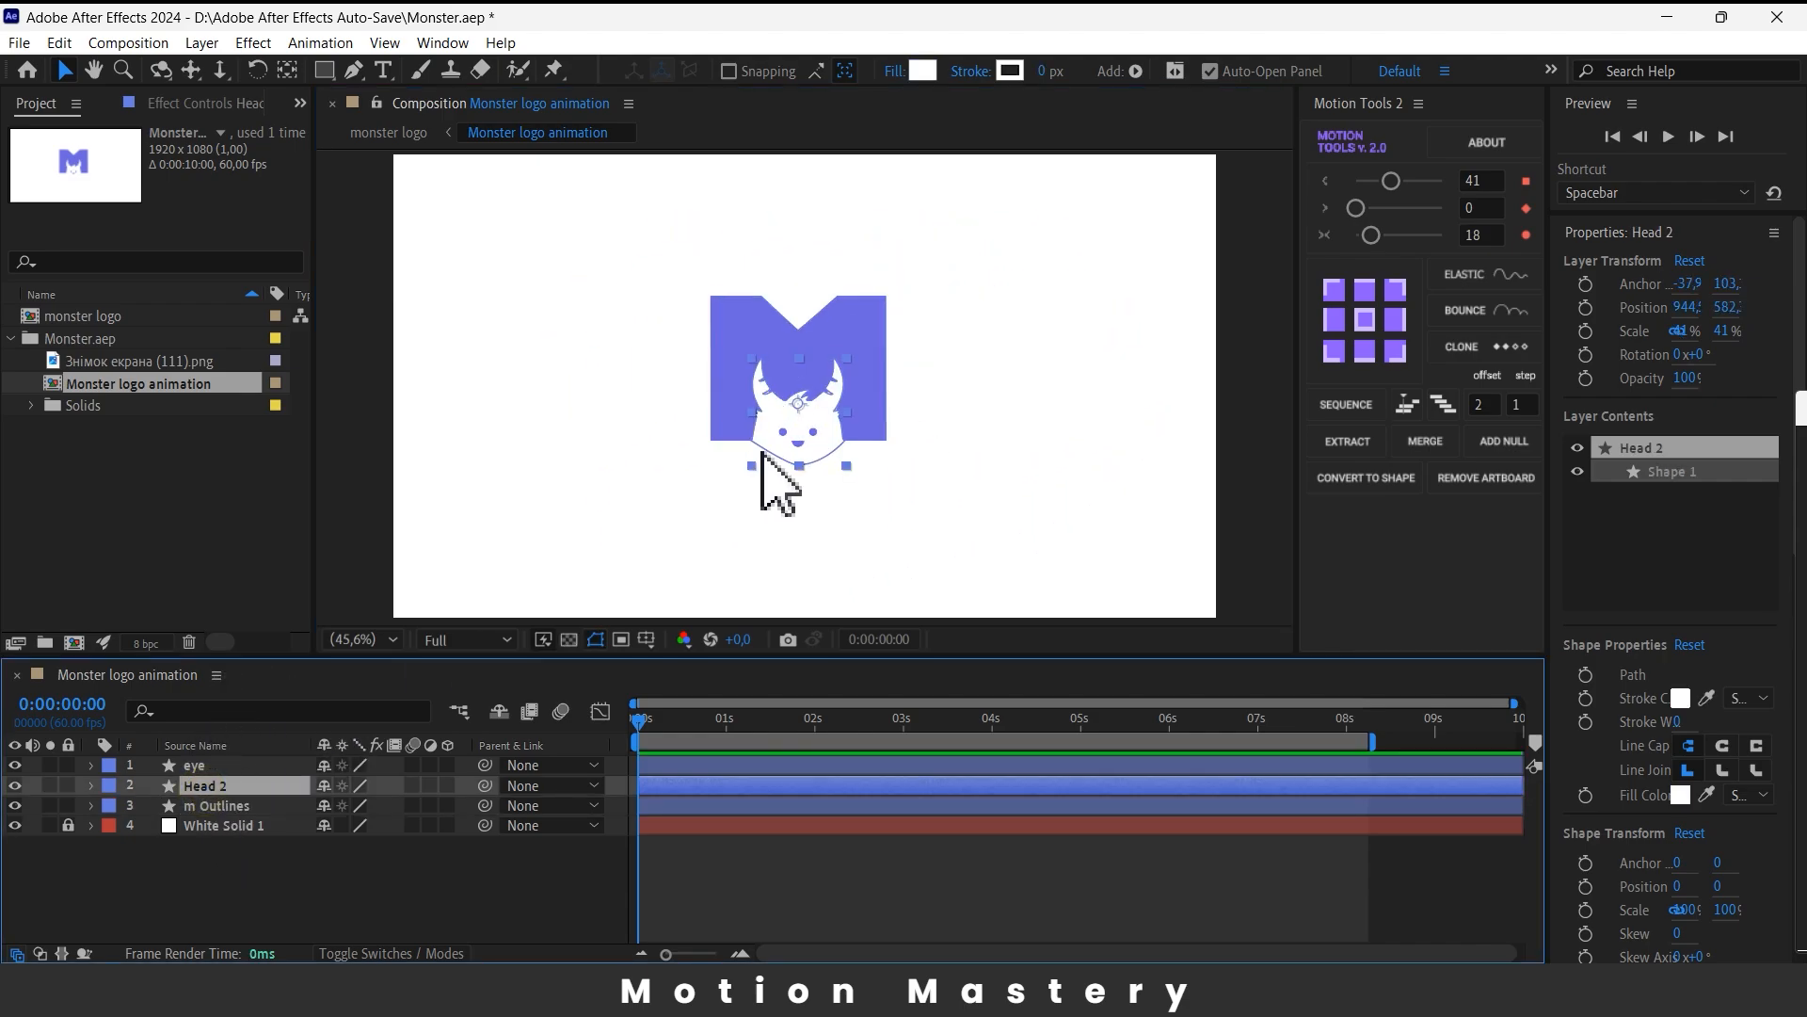
scroll(772, 461, up, 1)
drag(793, 414, 821, 362)
key(ctrl+z)
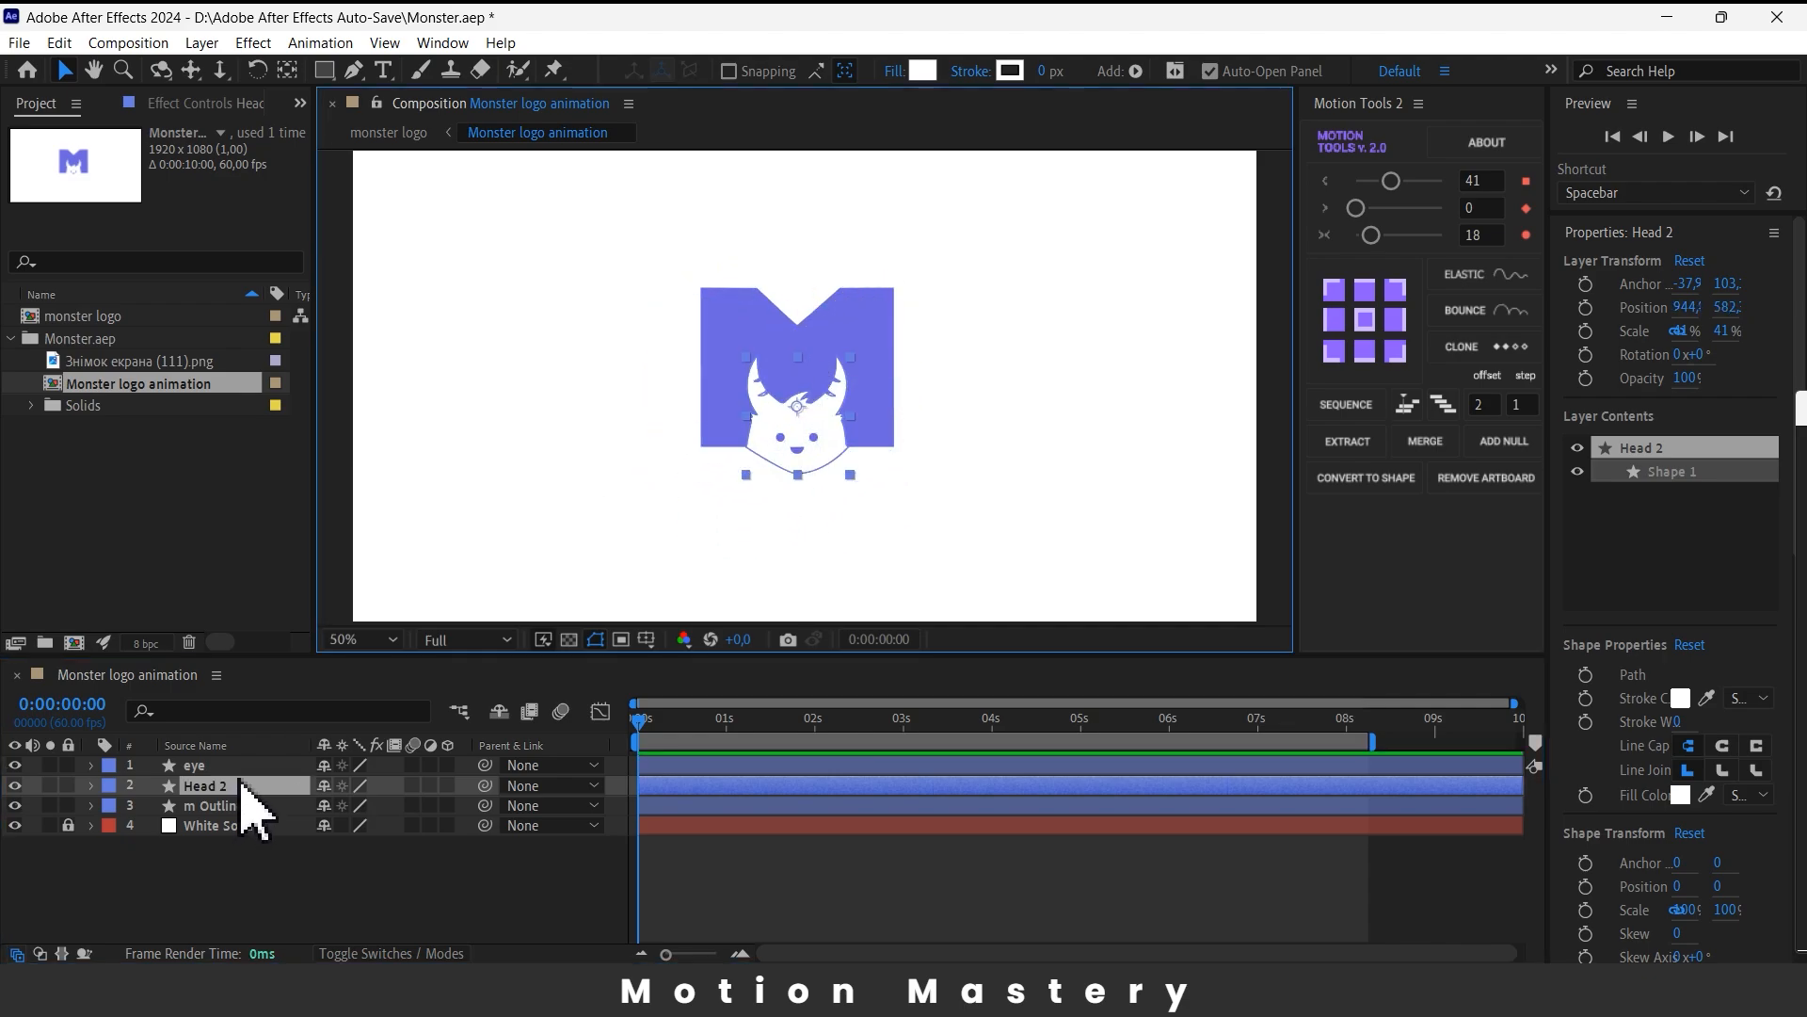
click(209, 765)
mouse_move(782, 436)
mouse_down()
mouse_move(656, 428)
mouse_move(1024, 393)
mouse_move(984, 419)
mouse_up()
click(920, 537)
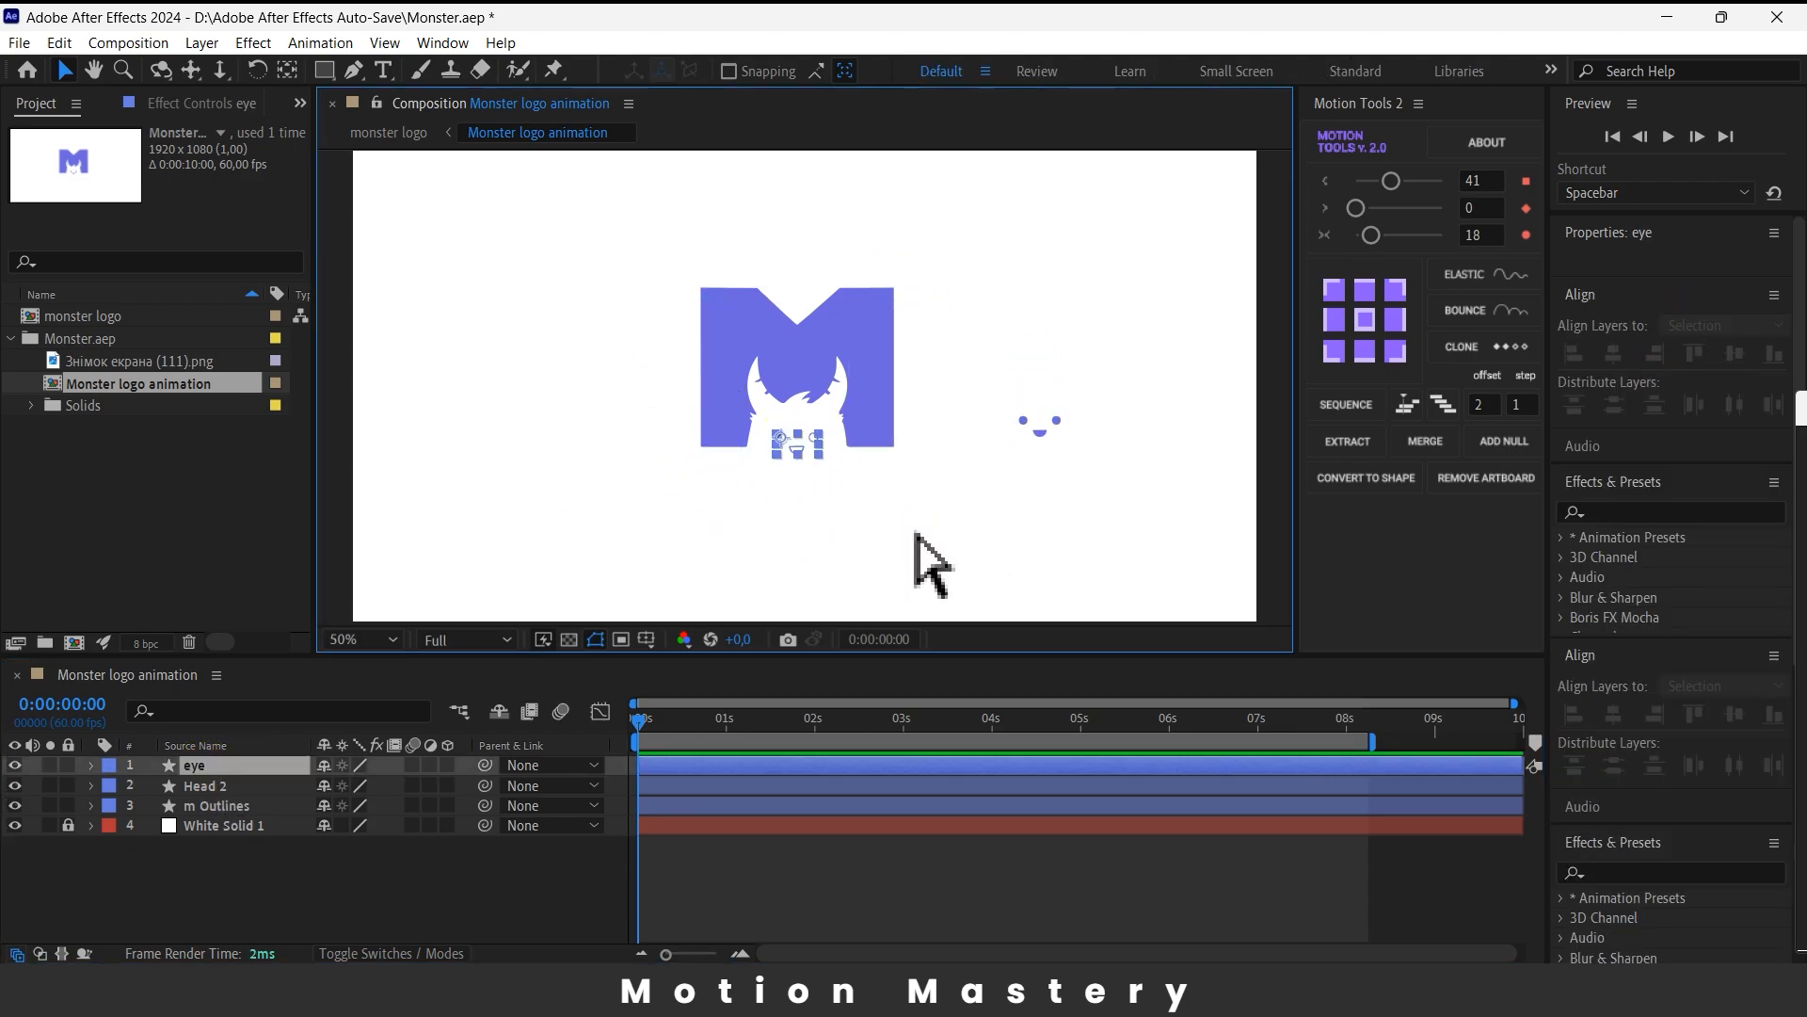
click(367, 899)
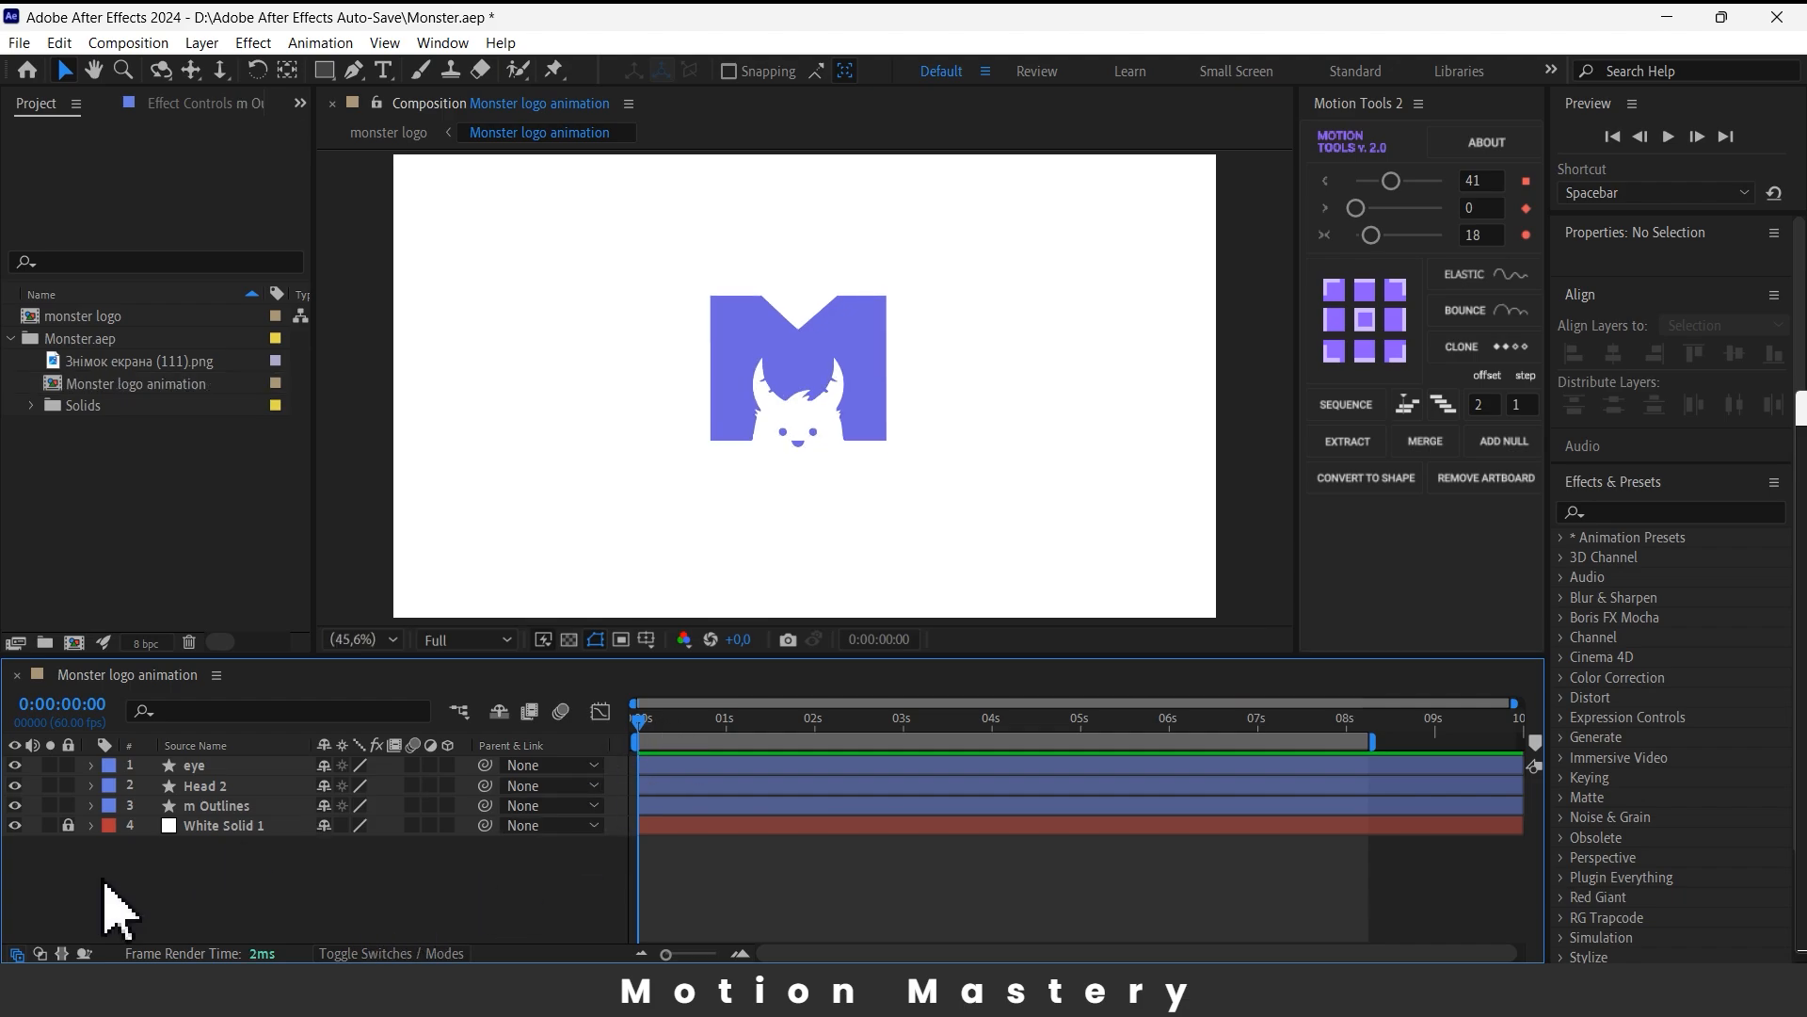
- Hide the eye and Head 2 layers and move the m Outlines anchor point straight down to about 54.5, 897.6
click(14, 785)
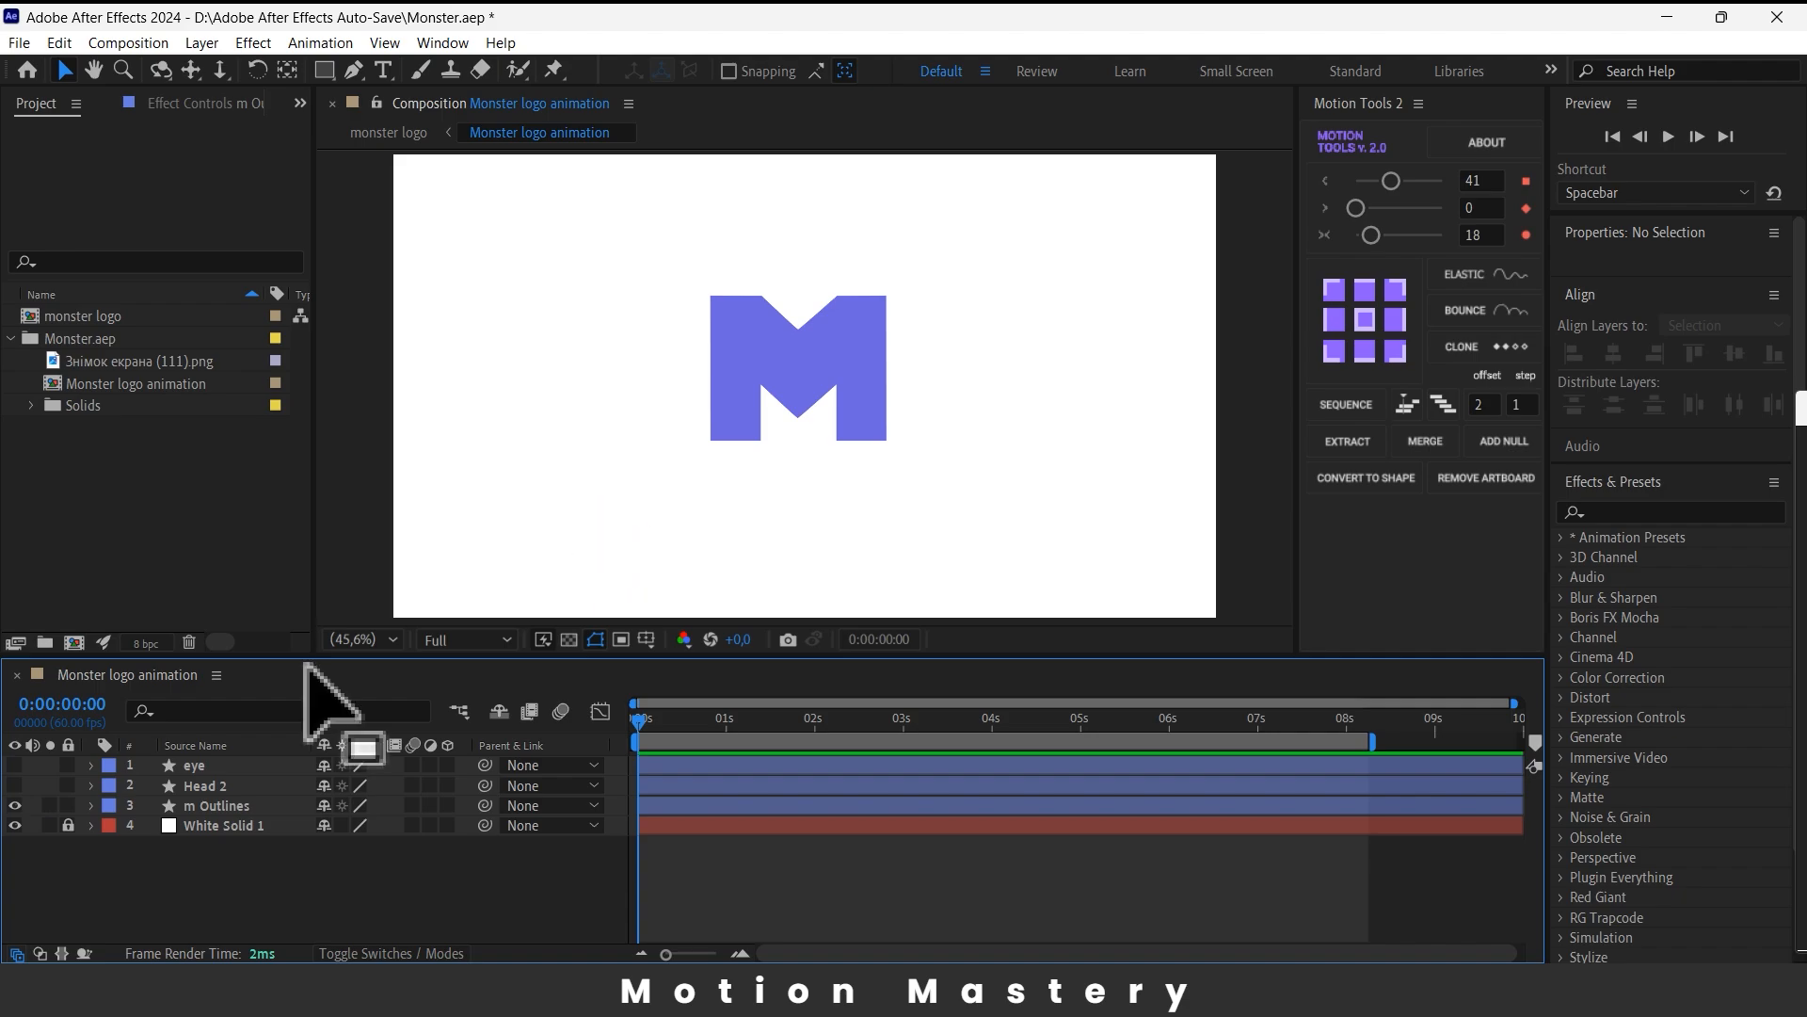
click(195, 807)
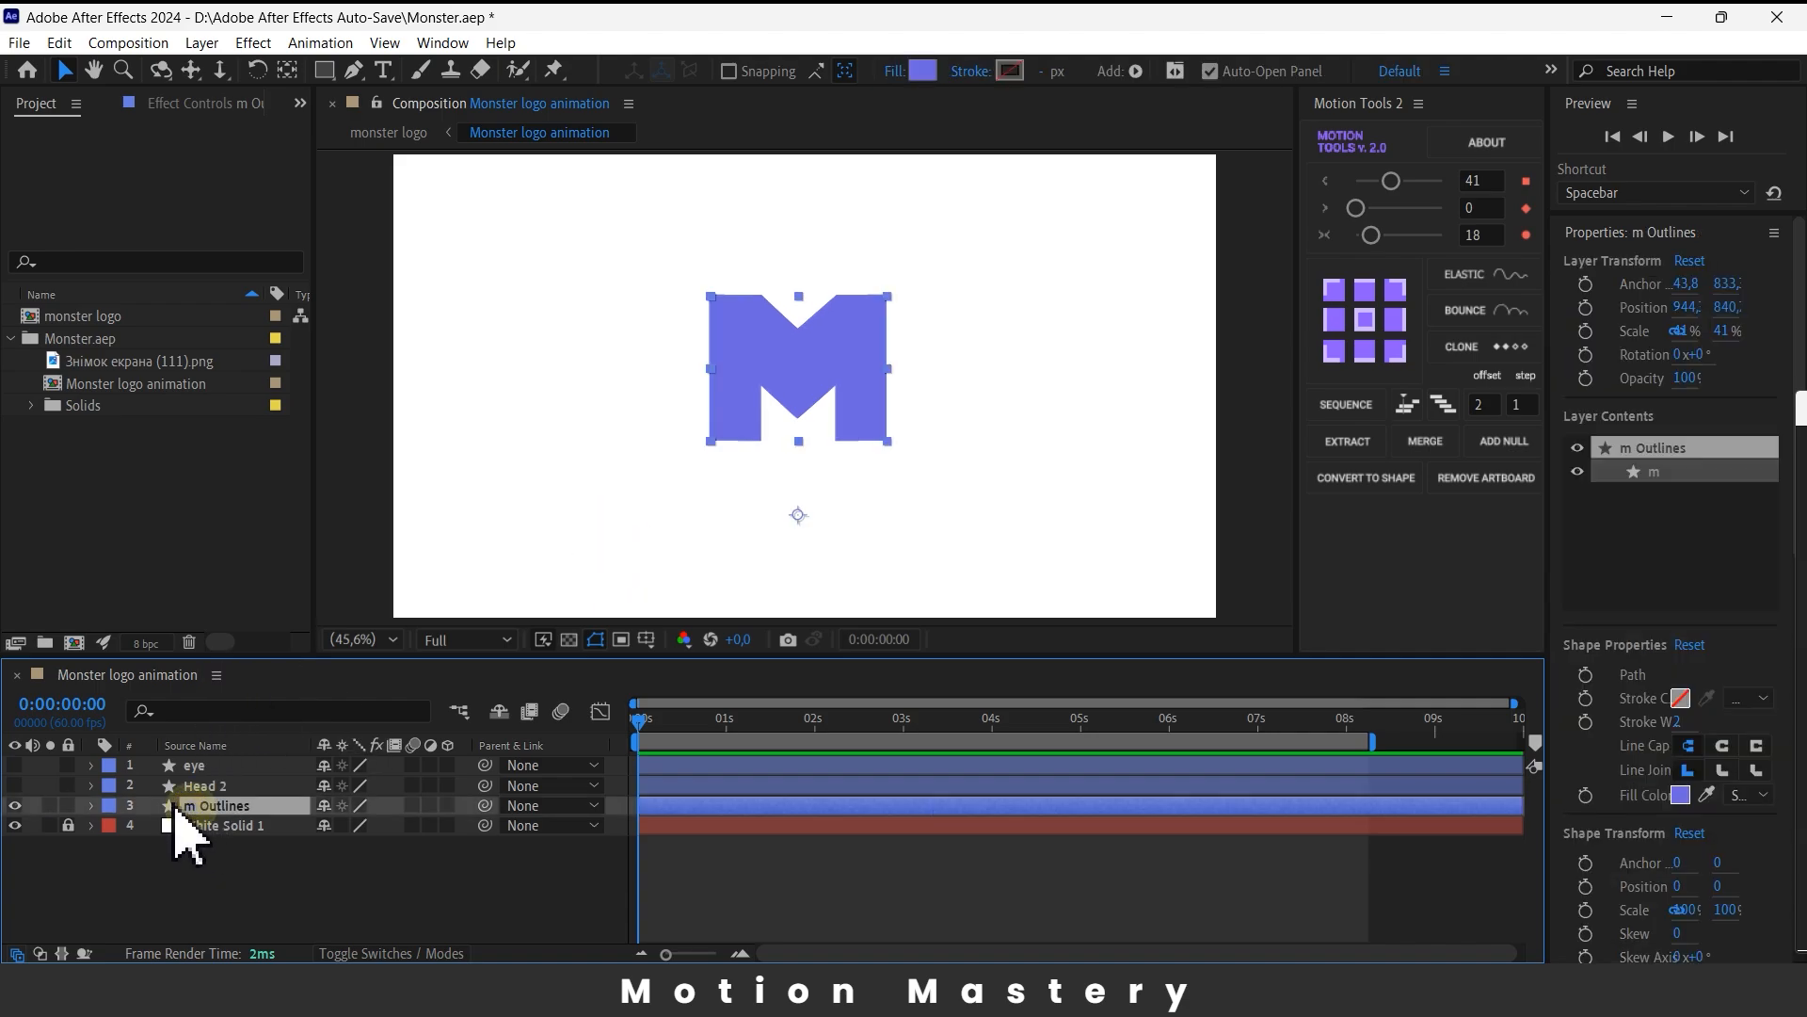
click(91, 806)
click(111, 846)
scroll(302, 871, down, 1)
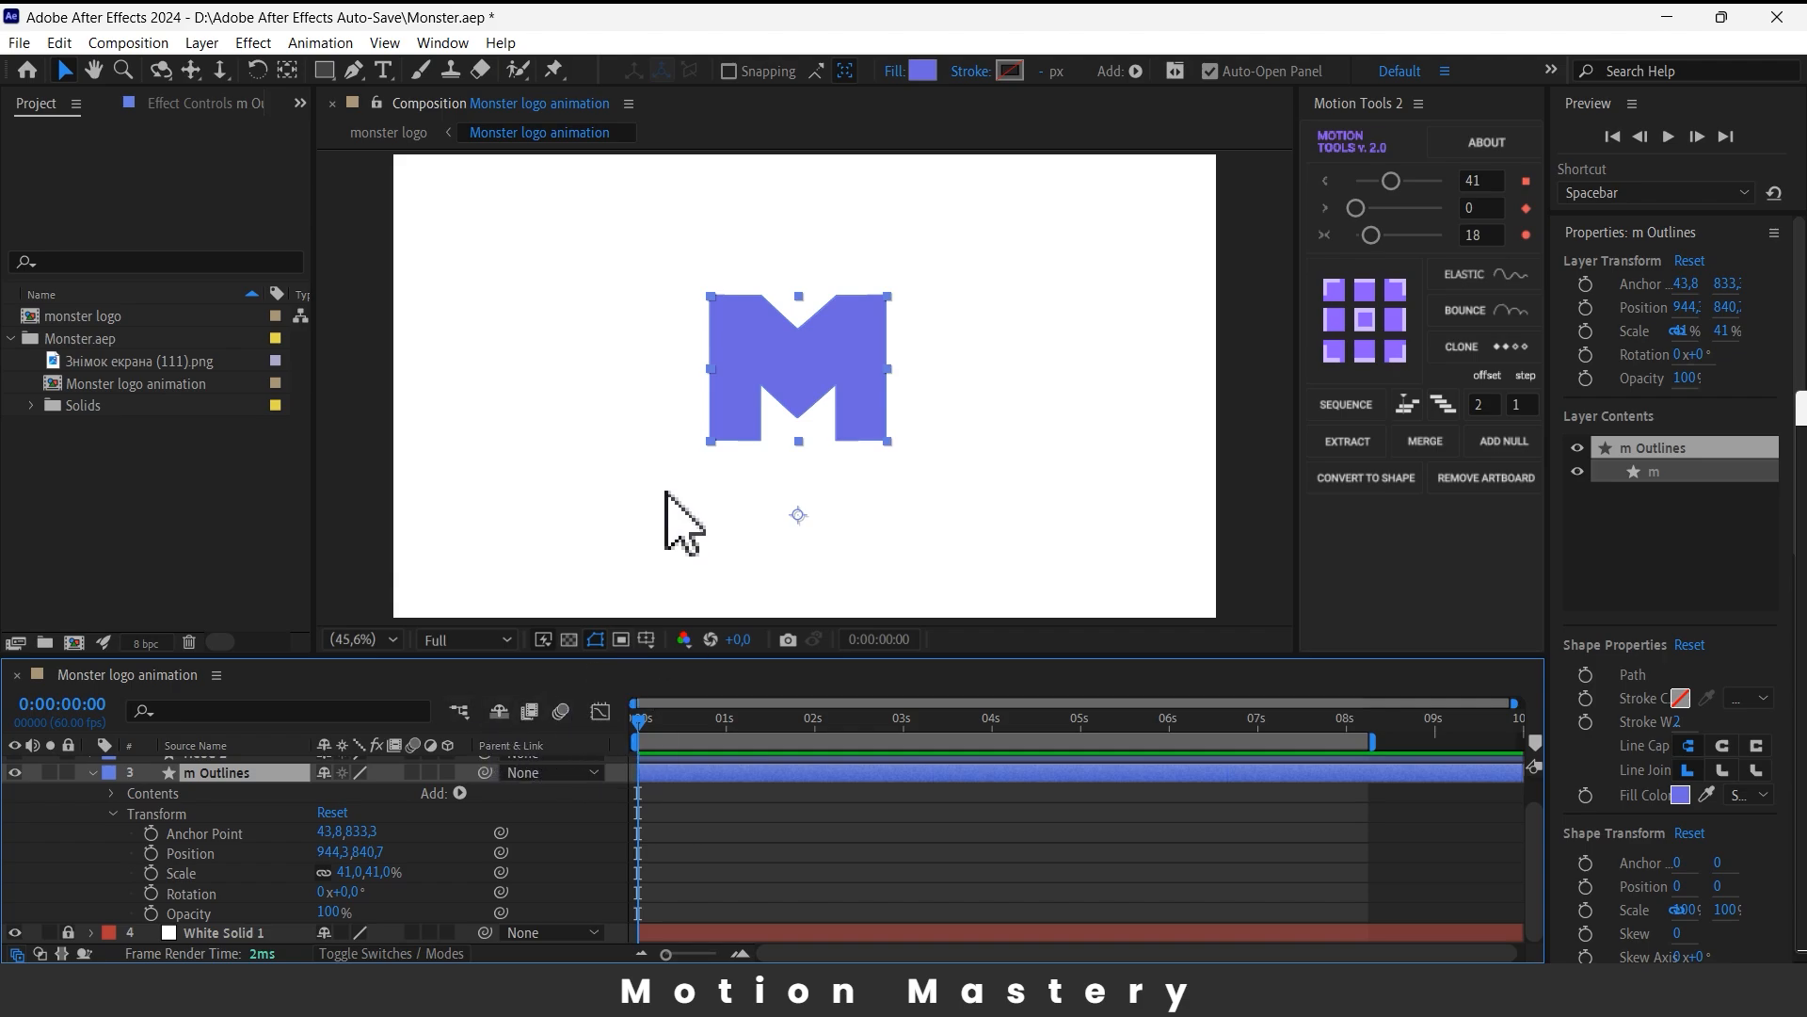
click(287, 69)
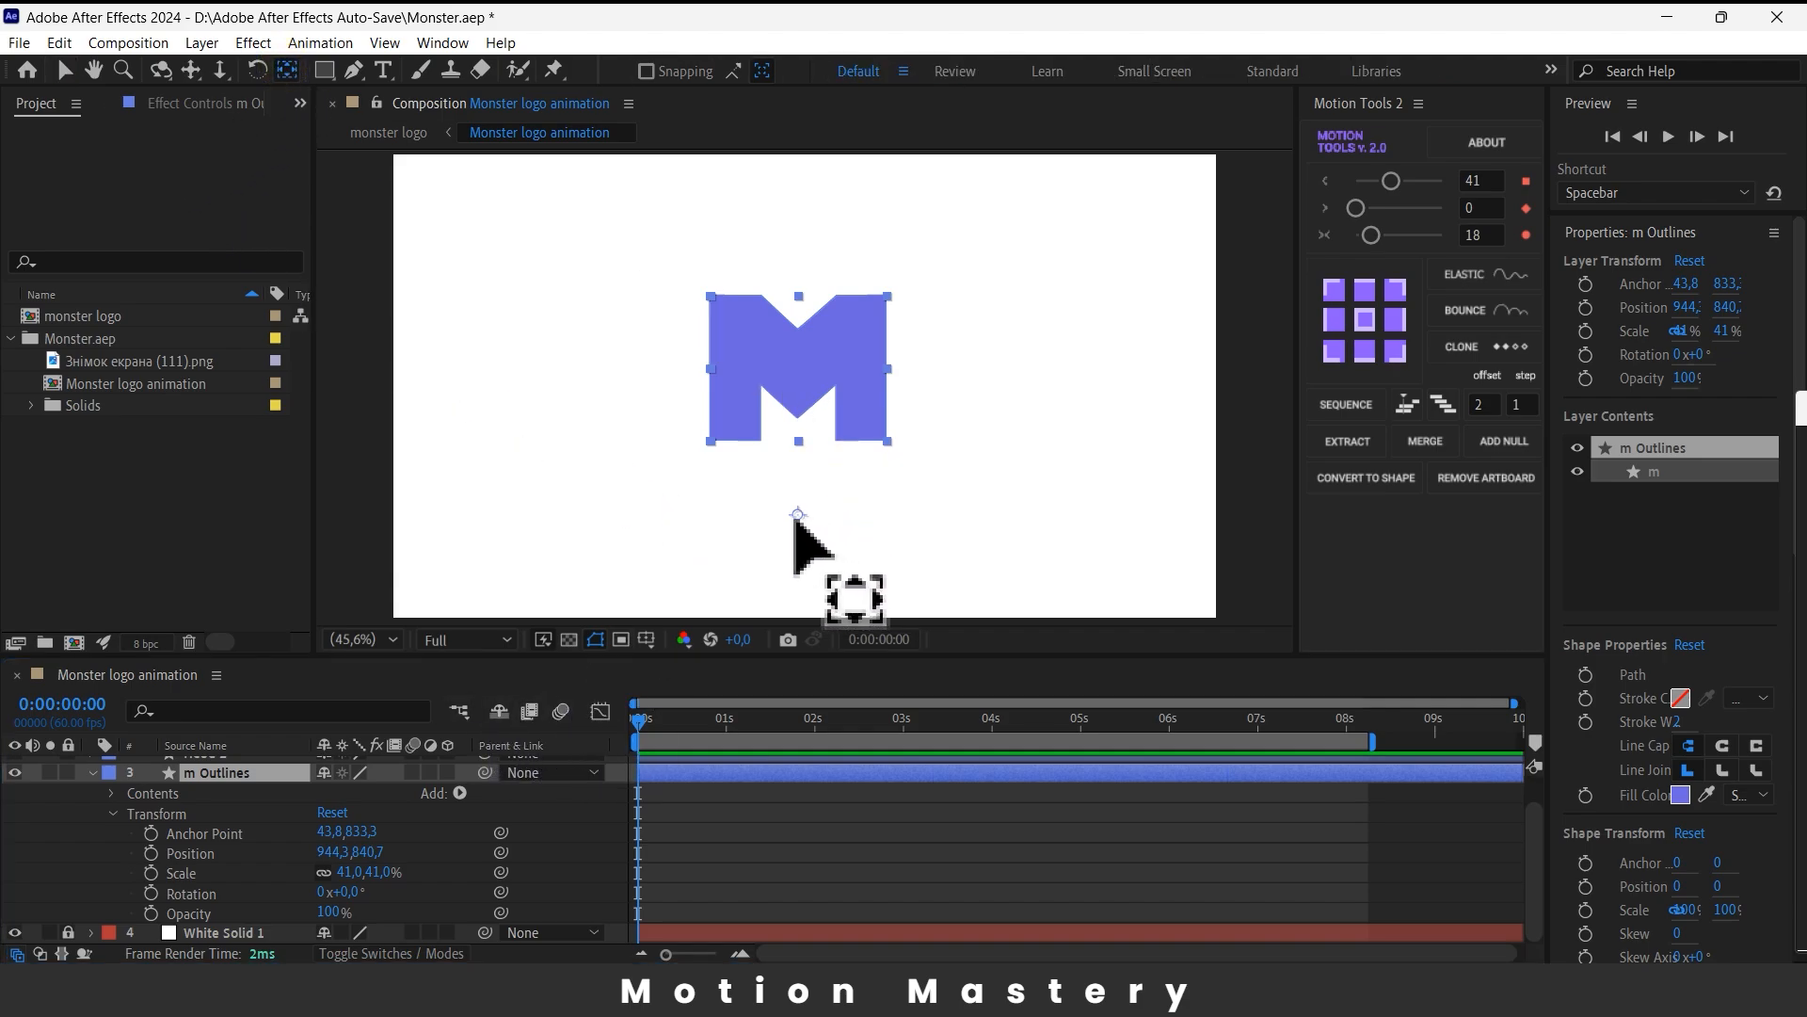
mouse_move(798, 514)
mouse_down()
mouse_move(798, 462)
mouse_move(798, 524)
mouse_up()
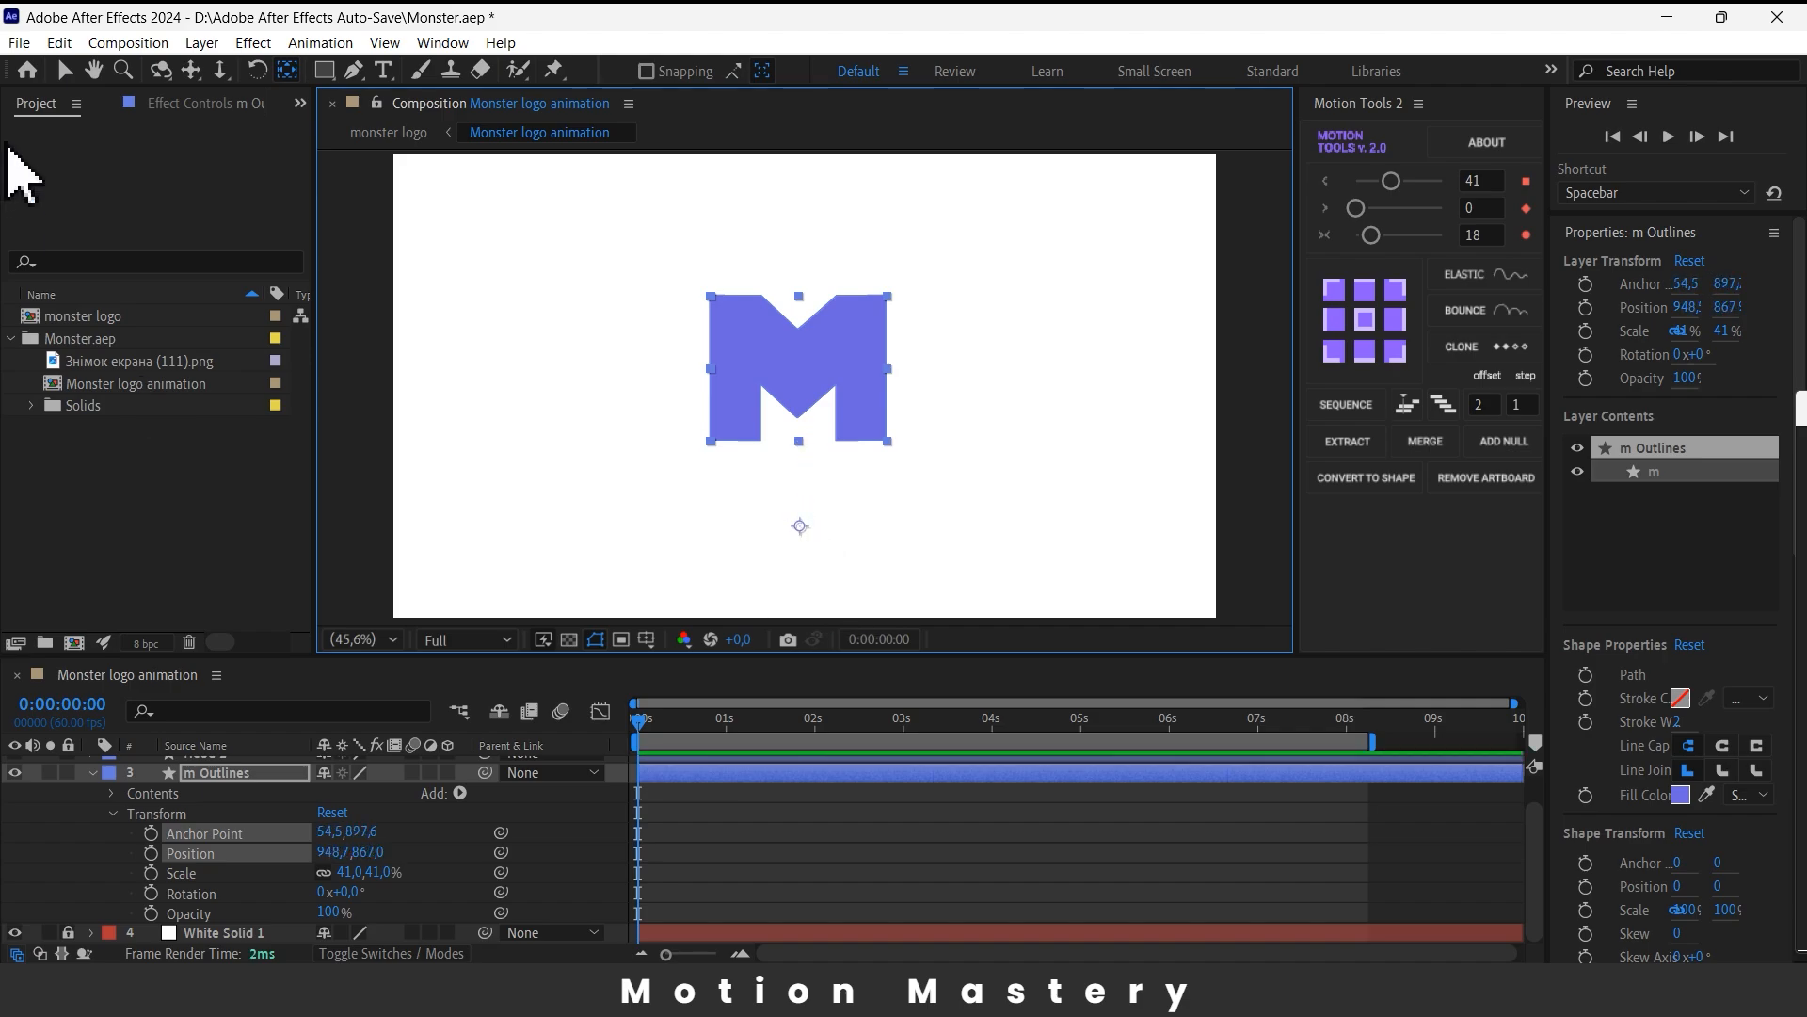
click(64, 69)
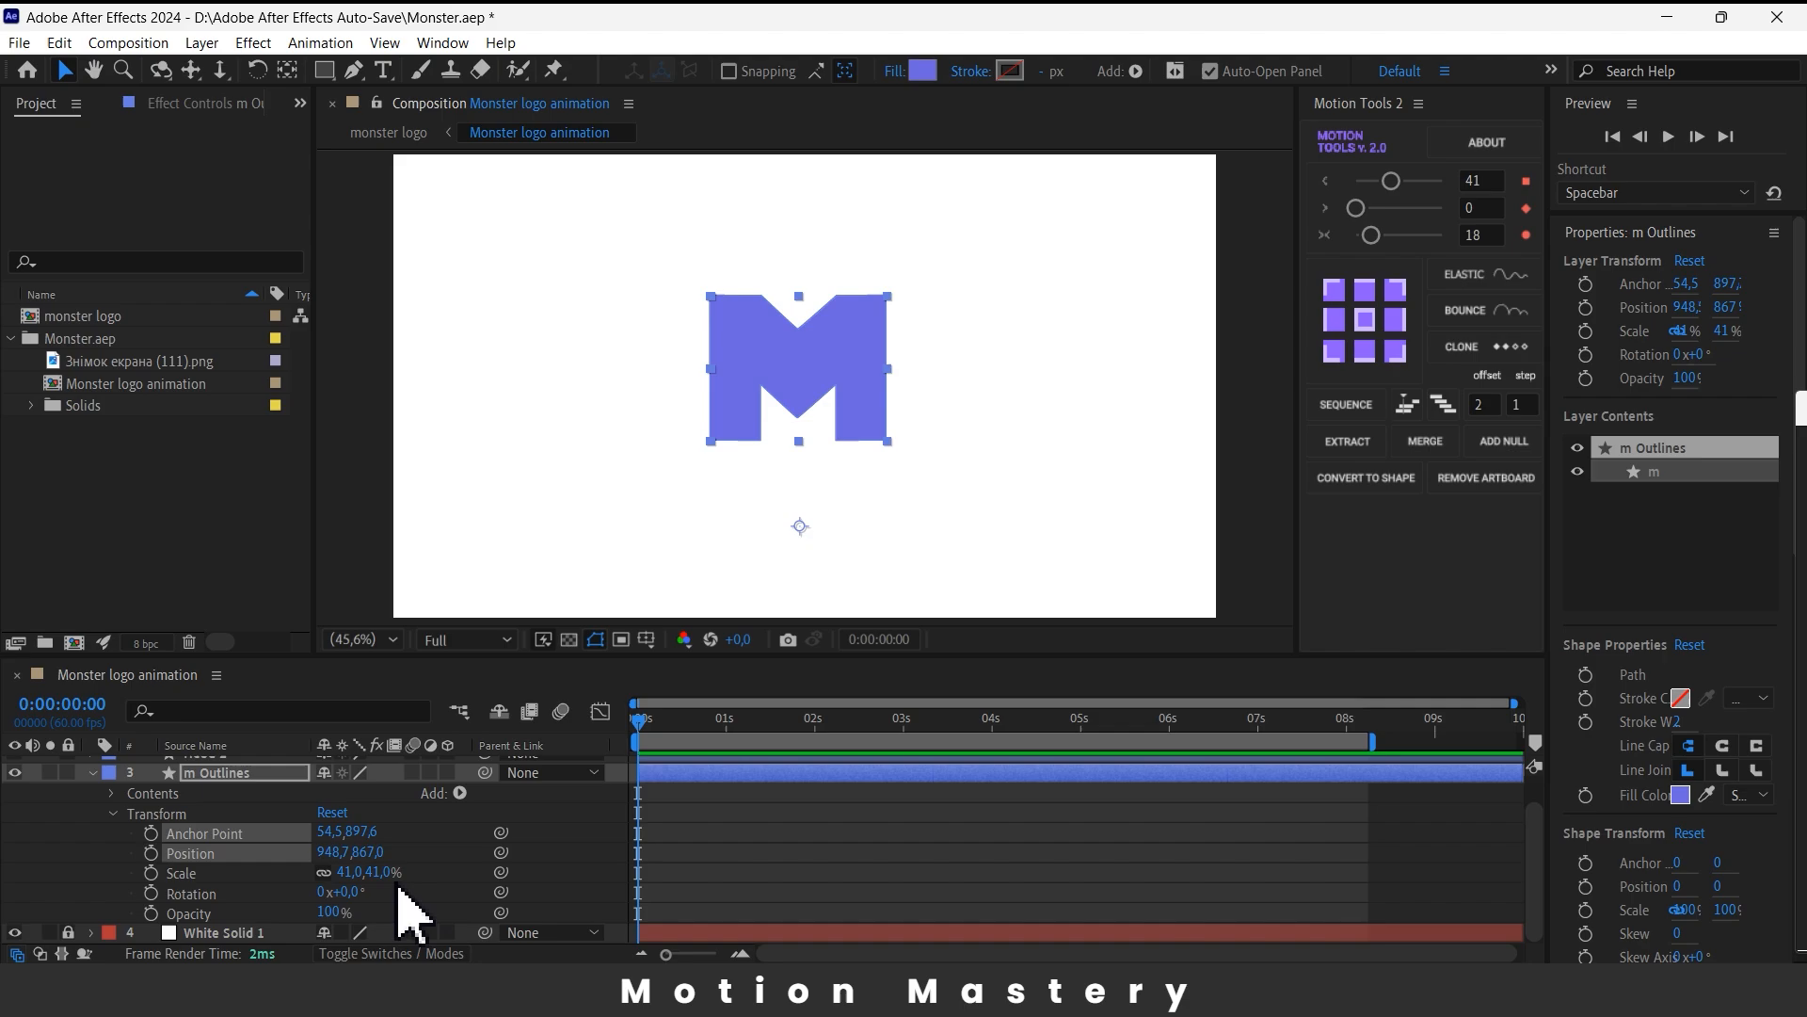
- Keyframe the m Outlines Scale from 0% at the composition start to 41% at about 0:00:01:20
click(151, 873)
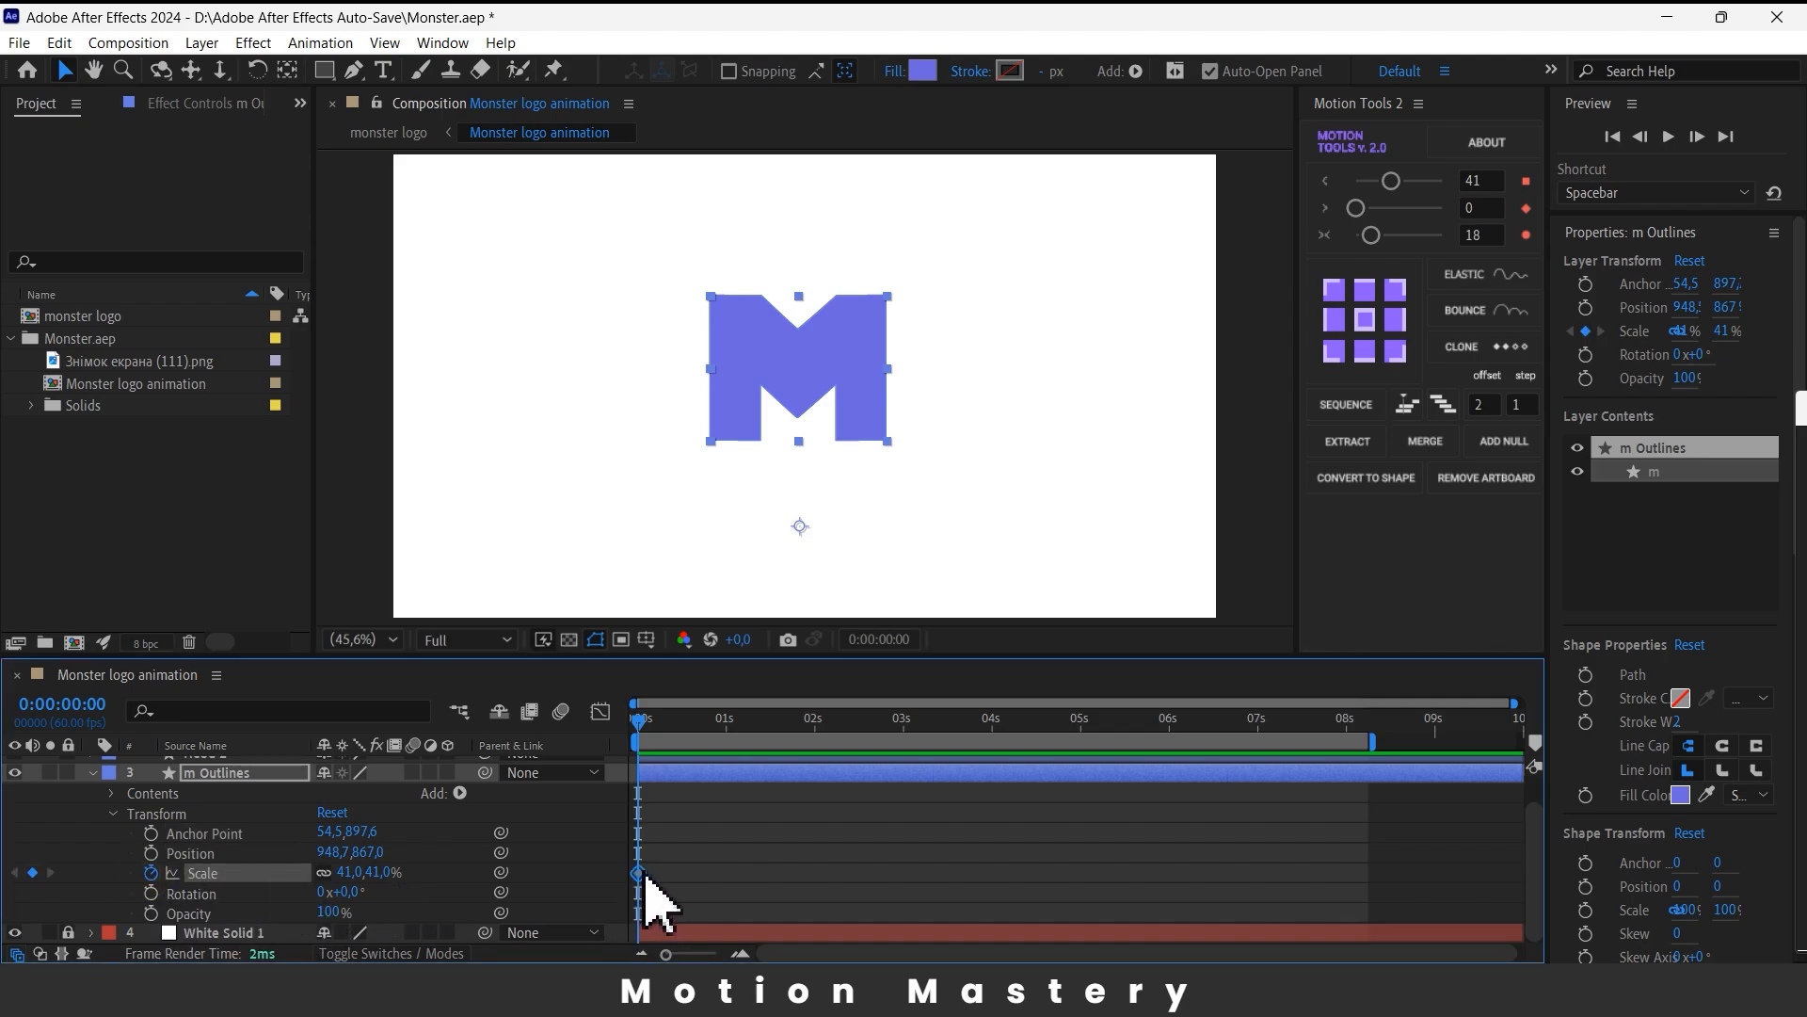
drag(641, 873, 756, 874)
click(642, 722)
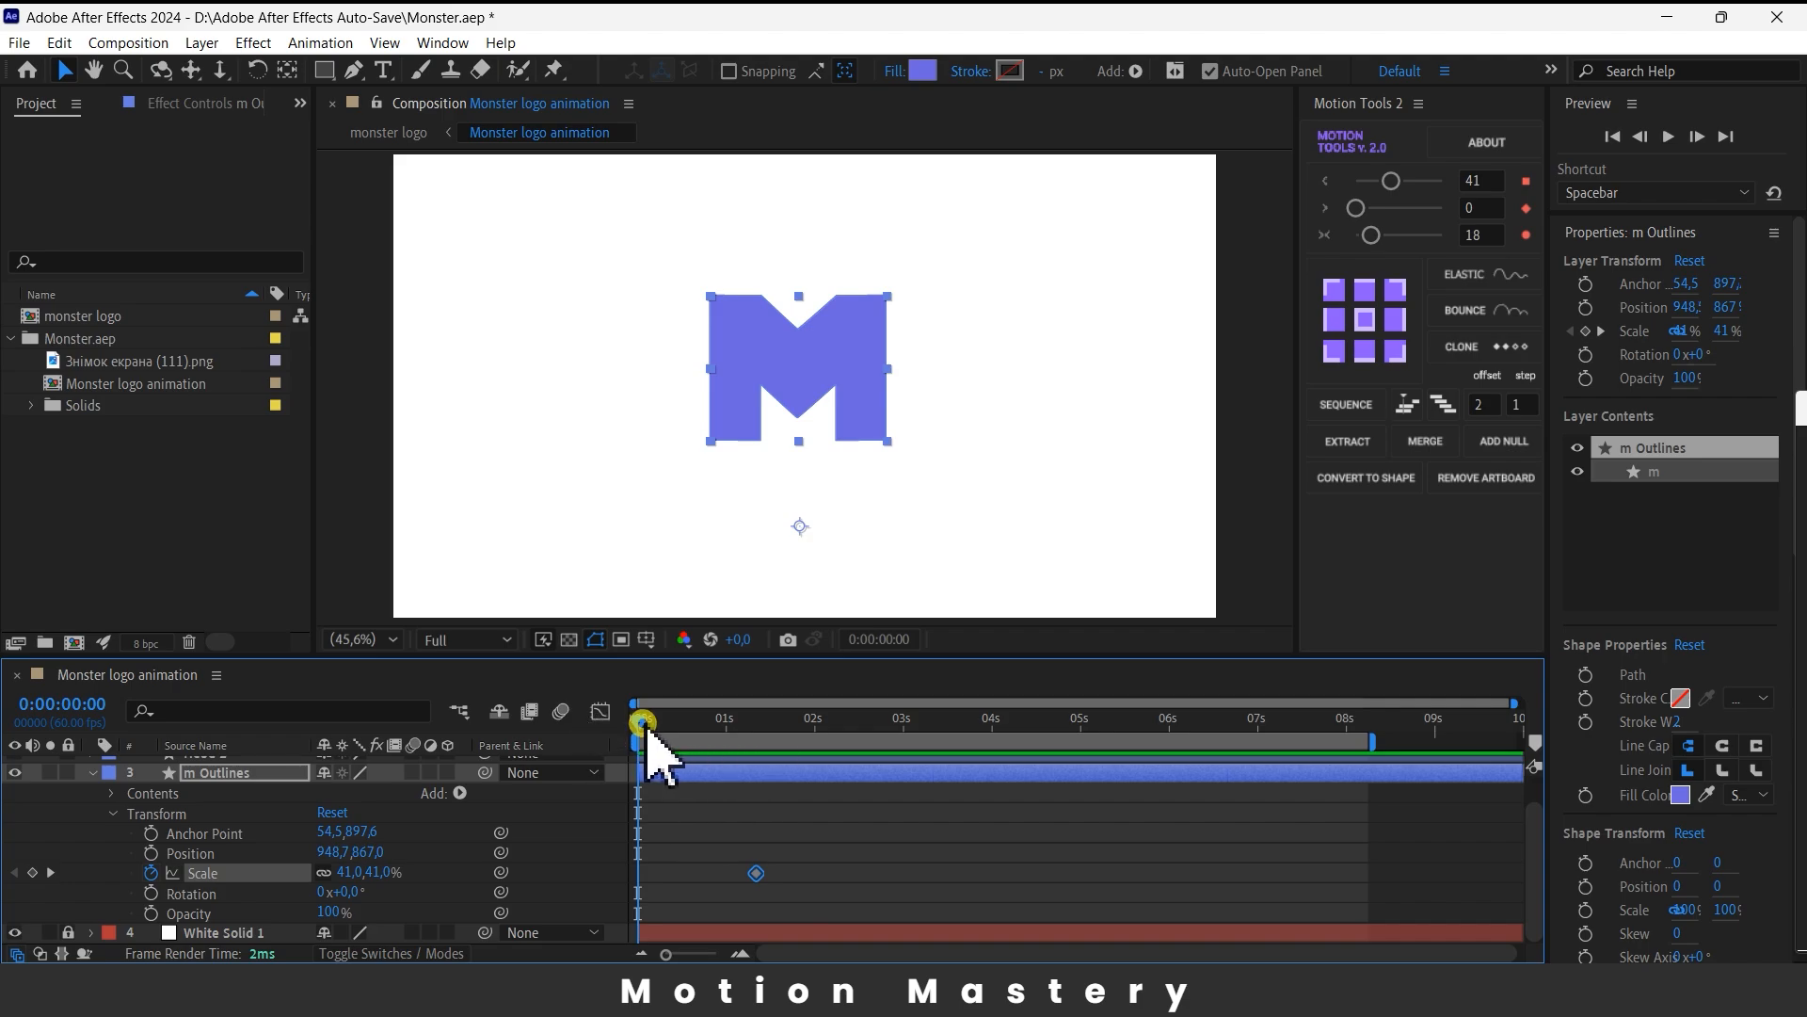
drag(643, 725, 599, 737)
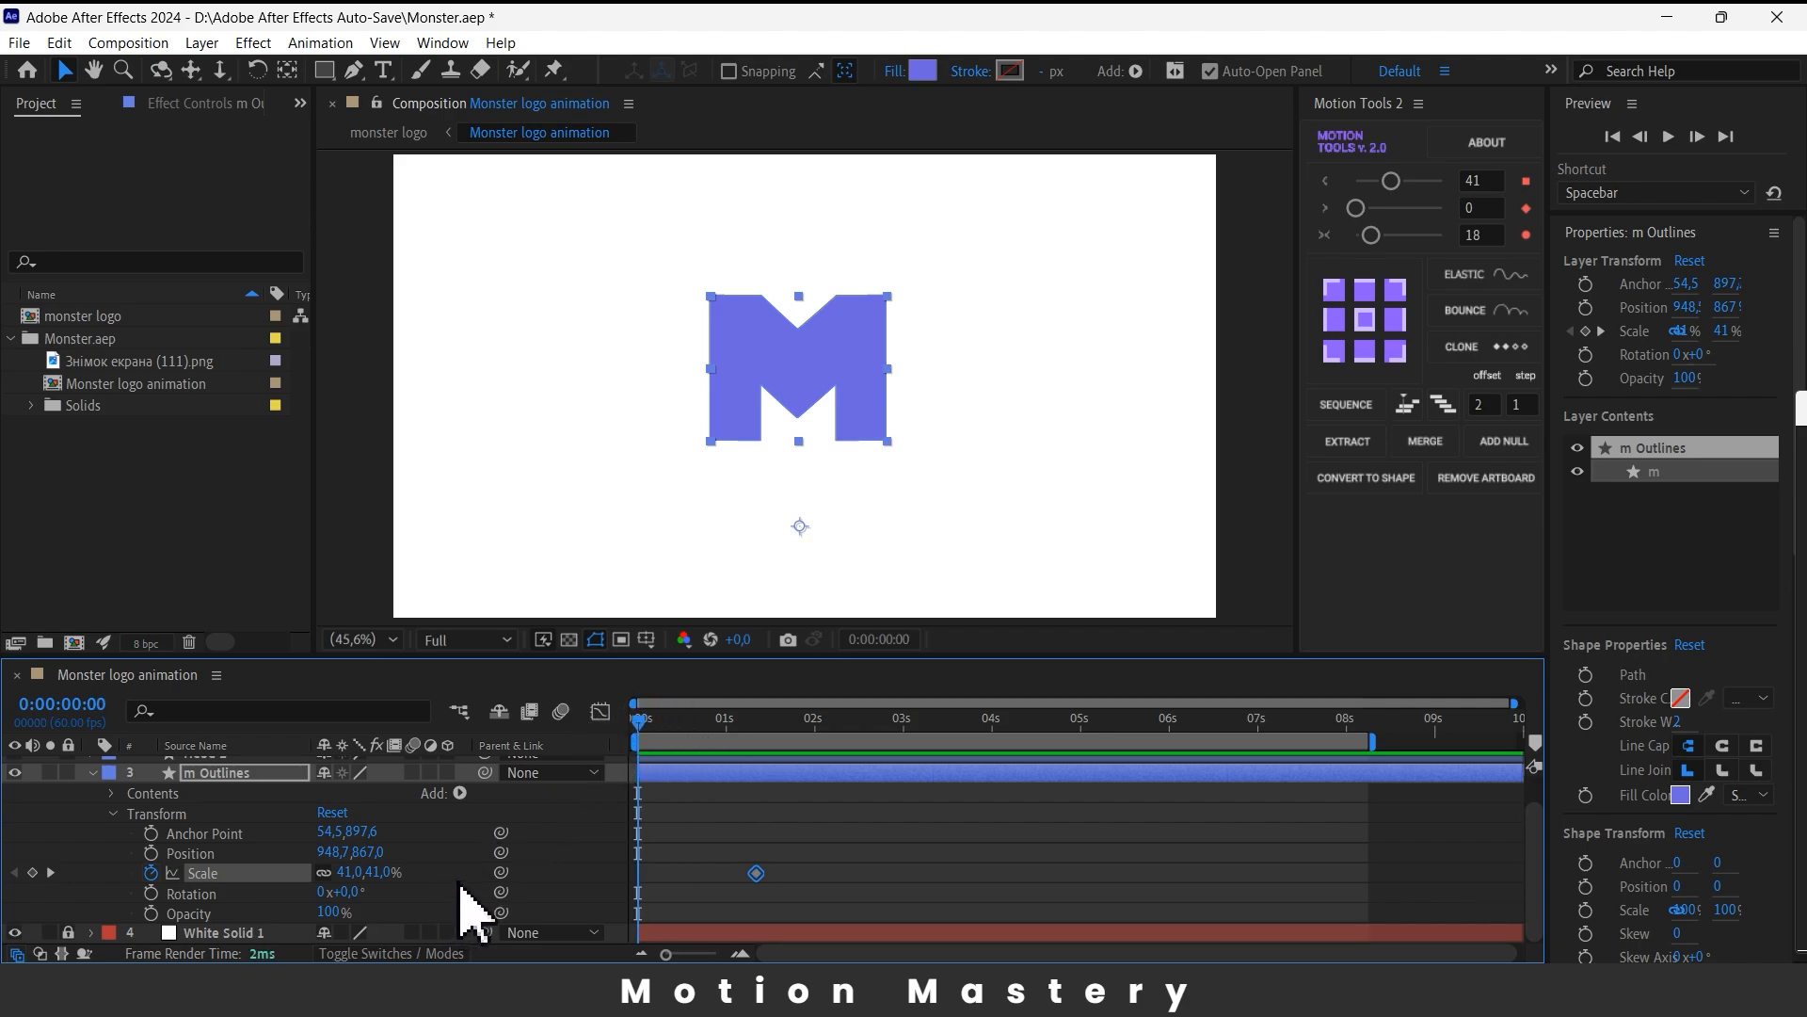
click(379, 872)
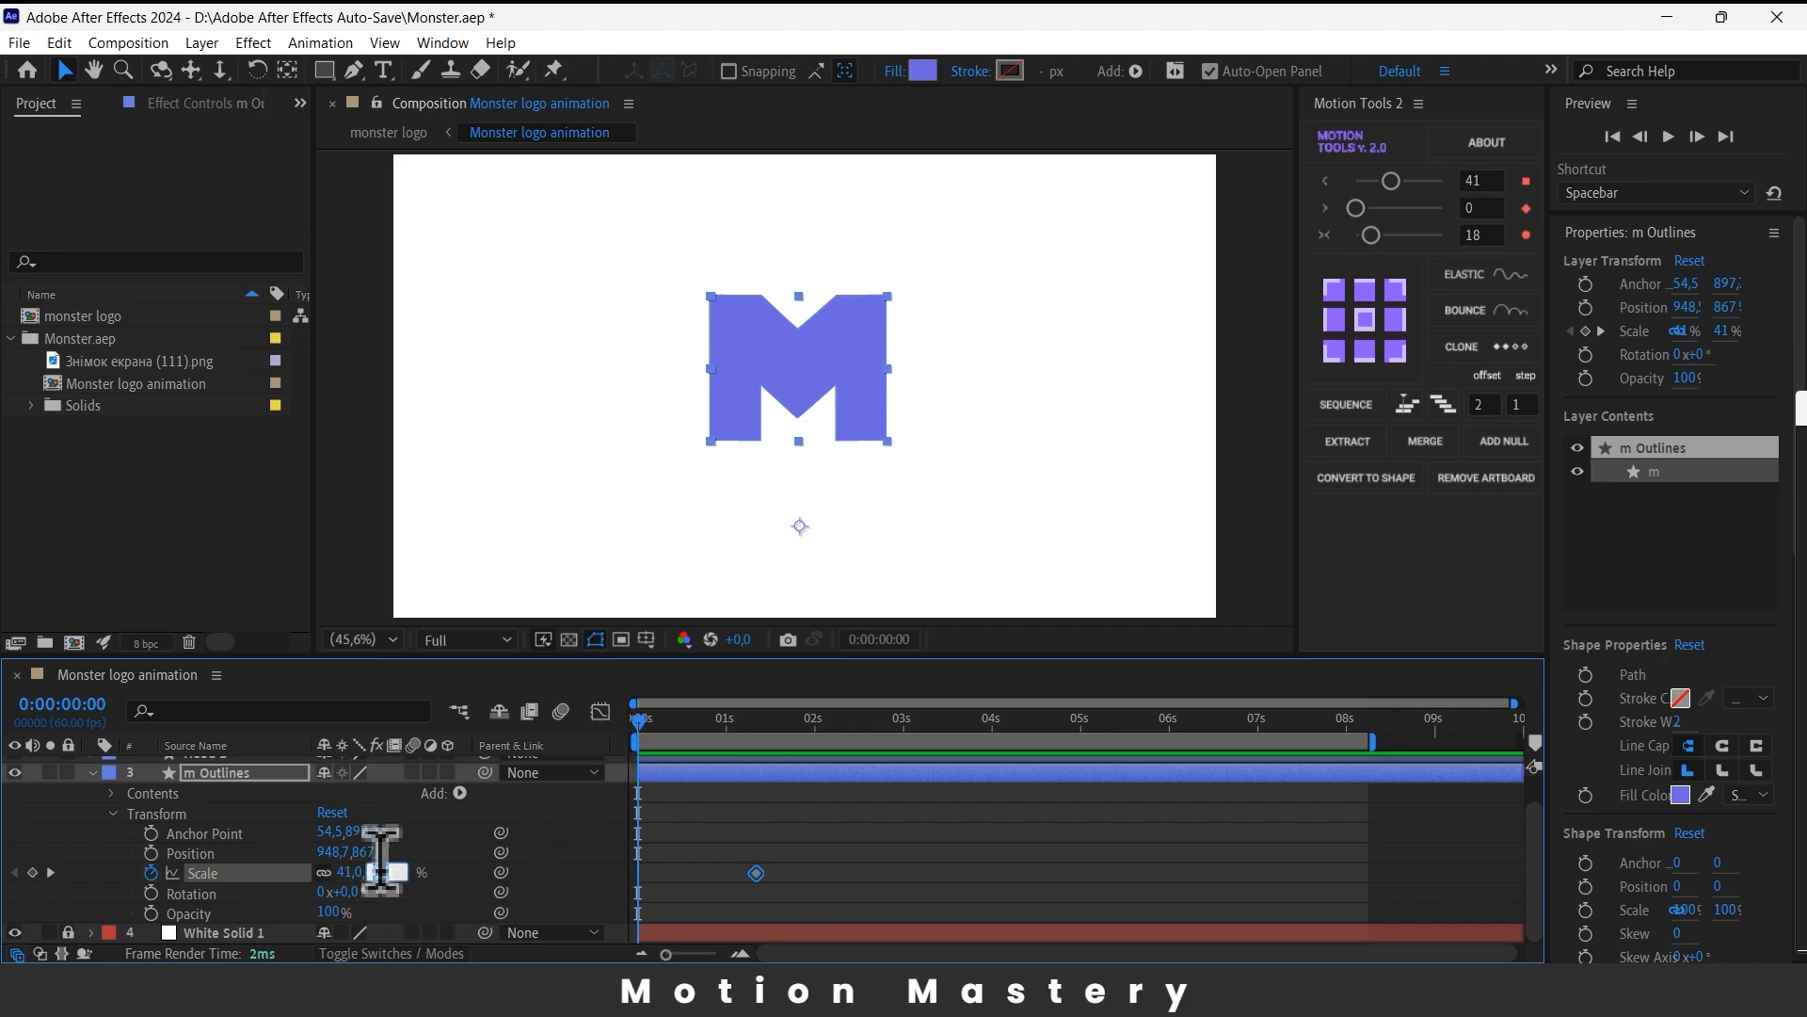
text(0)
key(Return)
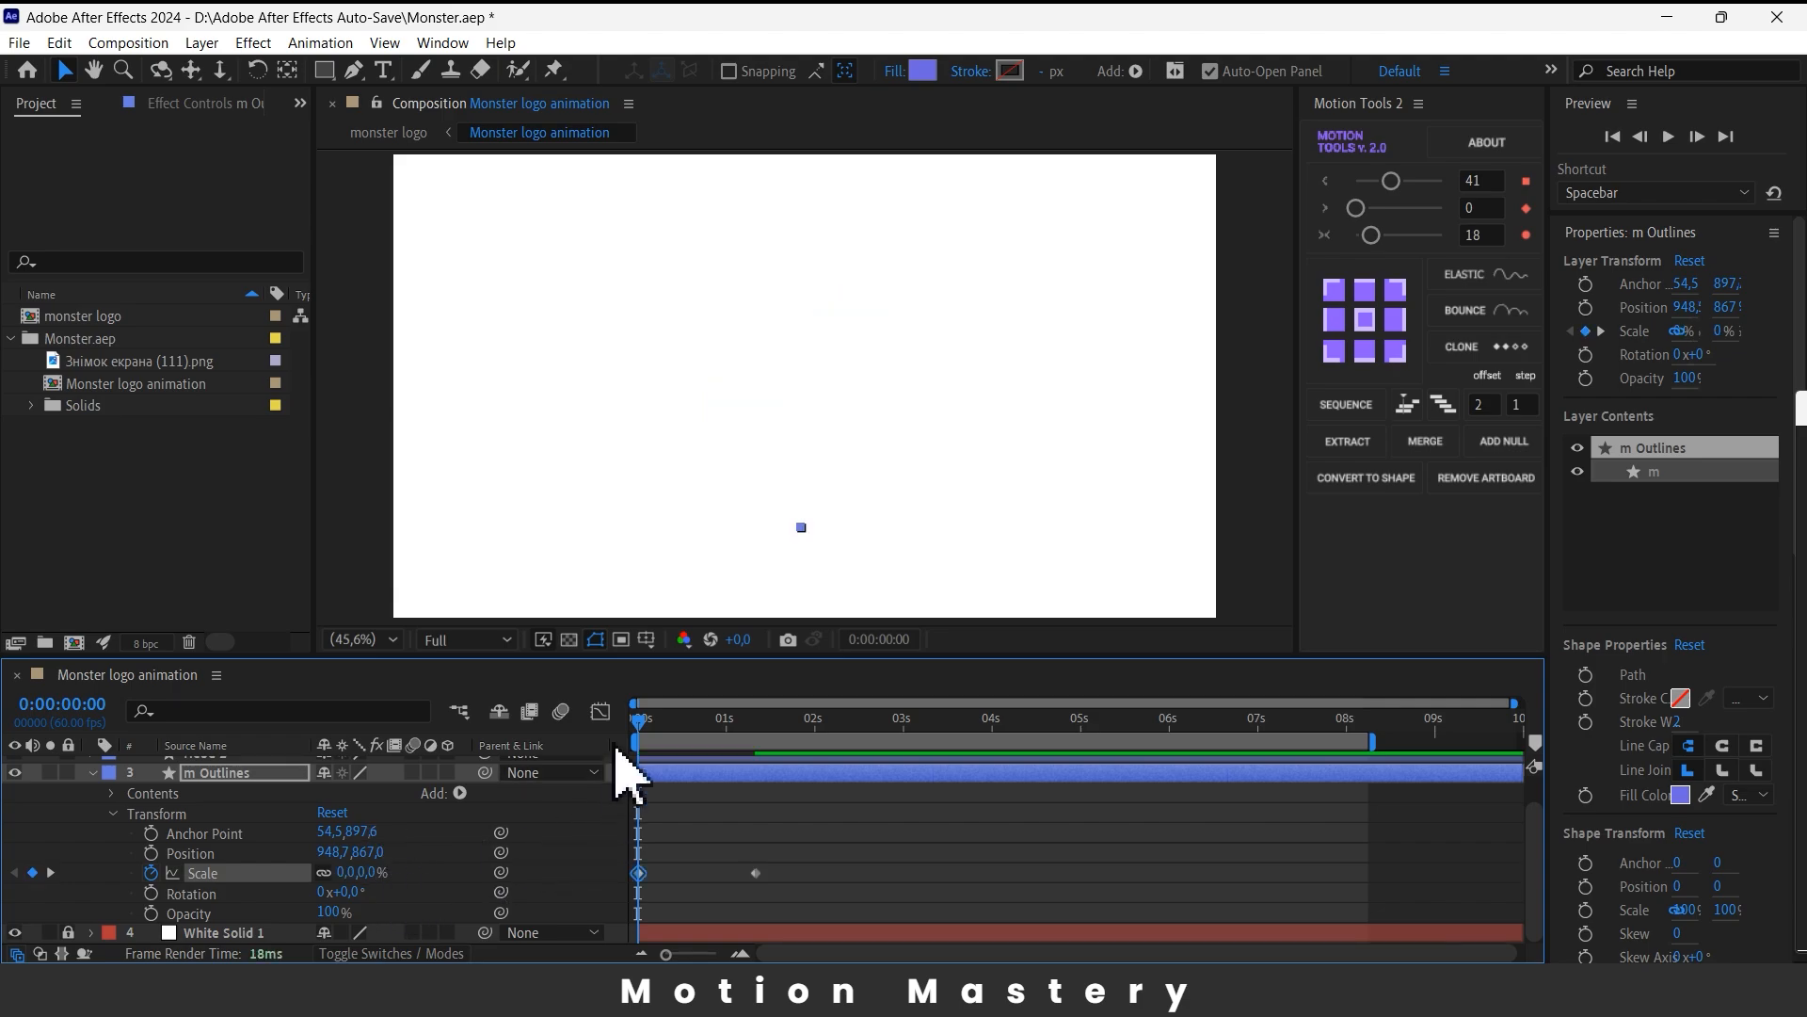
- Add a 56.5% Scale keyframe at 0:00:00:38, apply Easy Ease to it and the final keyframe, and preview the animation
drag(641, 723, 697, 742)
drag(377, 872, 426, 871)
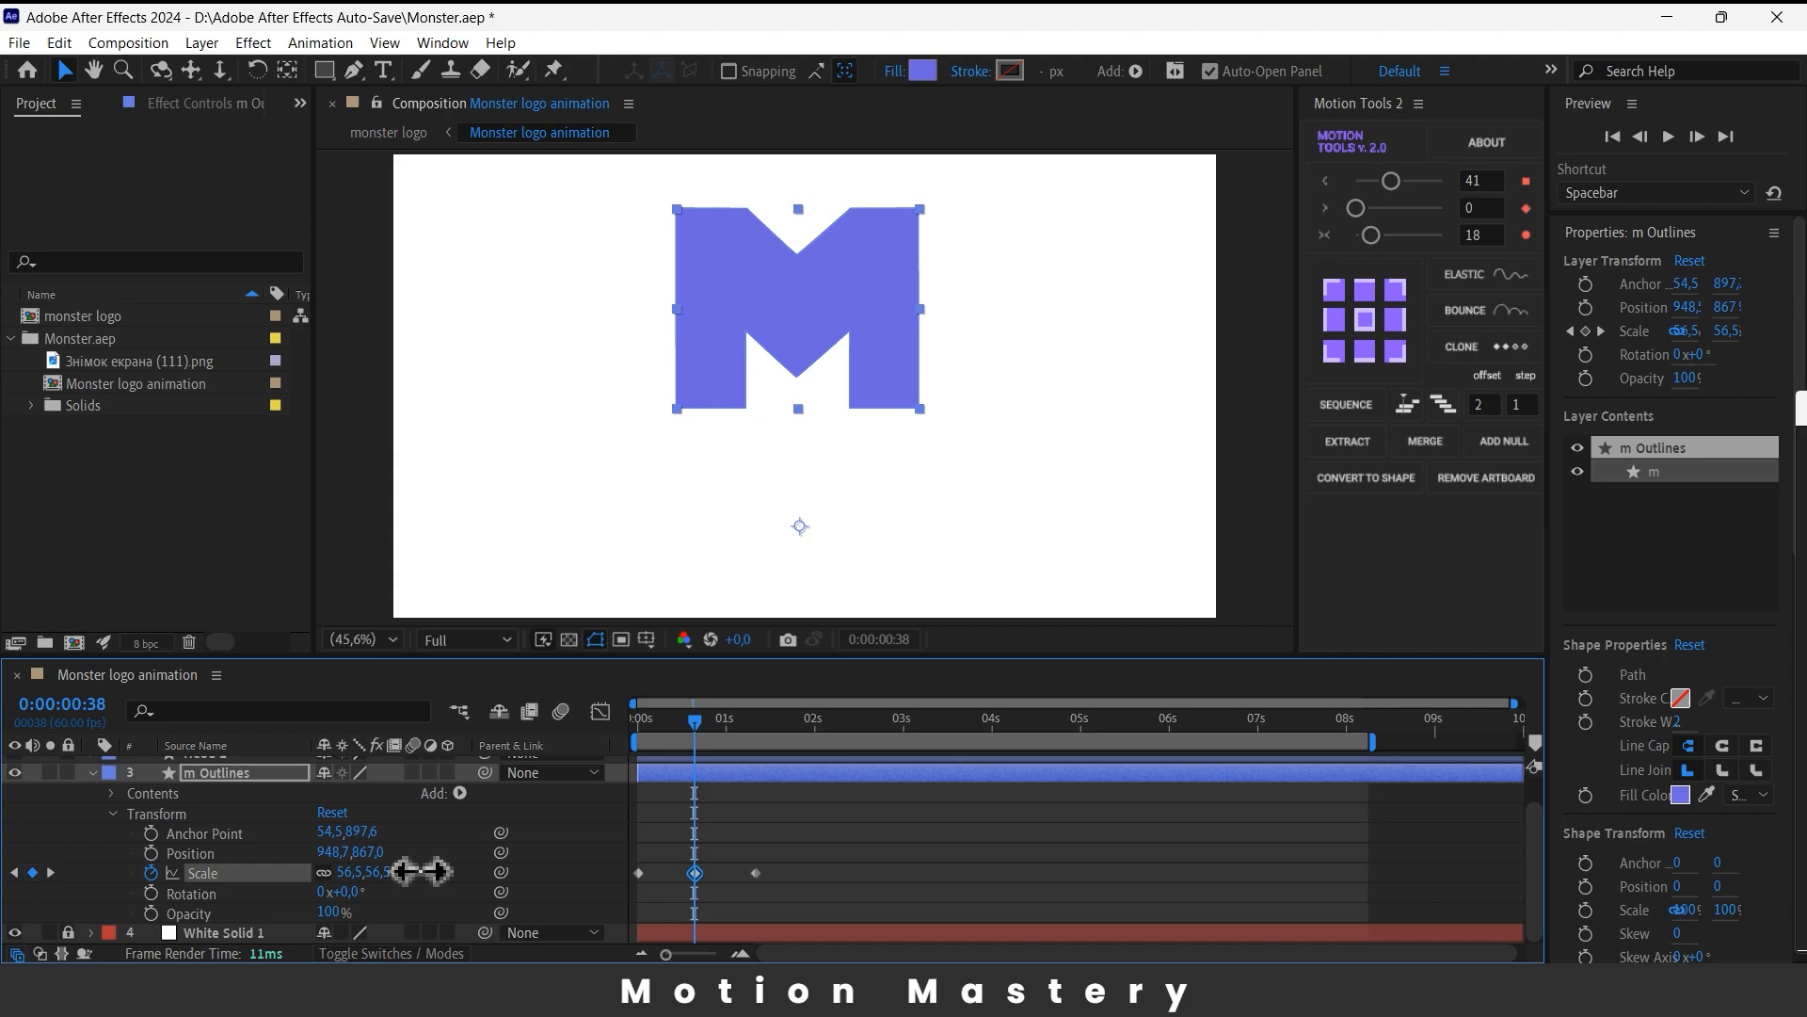
drag(784, 868, 663, 894)
key(F9)
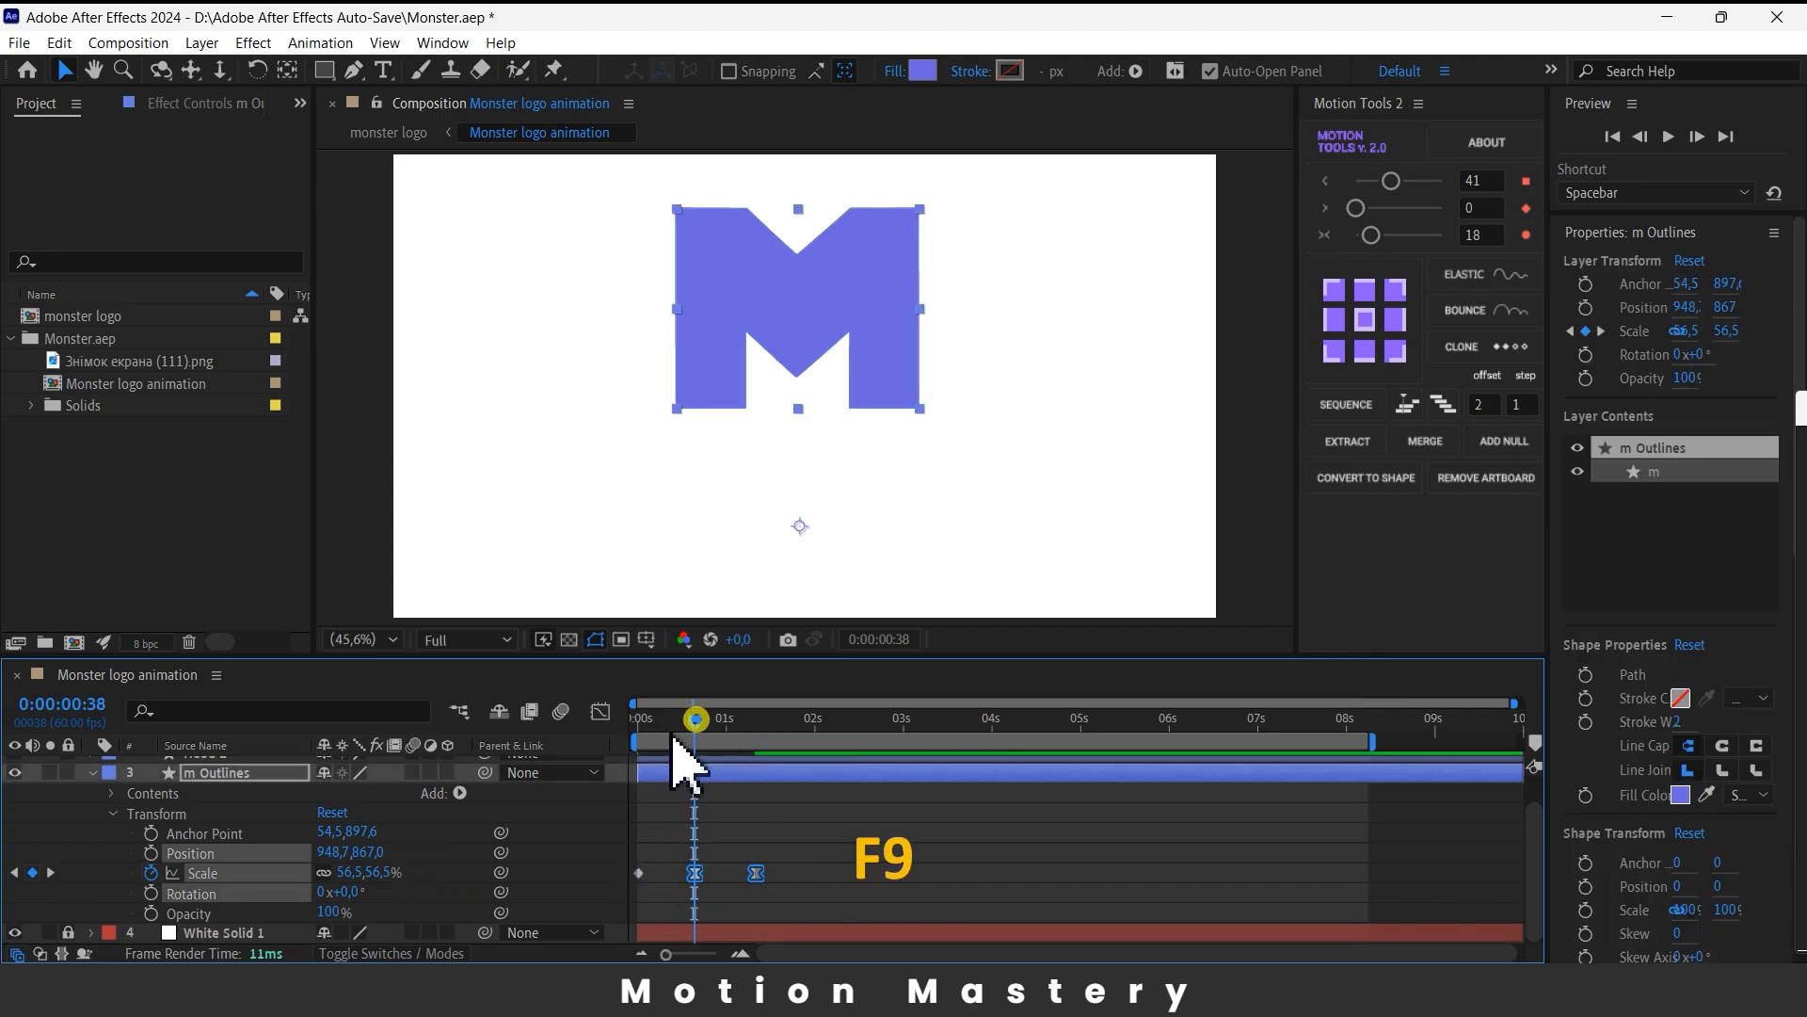
key(Home)
key(space)
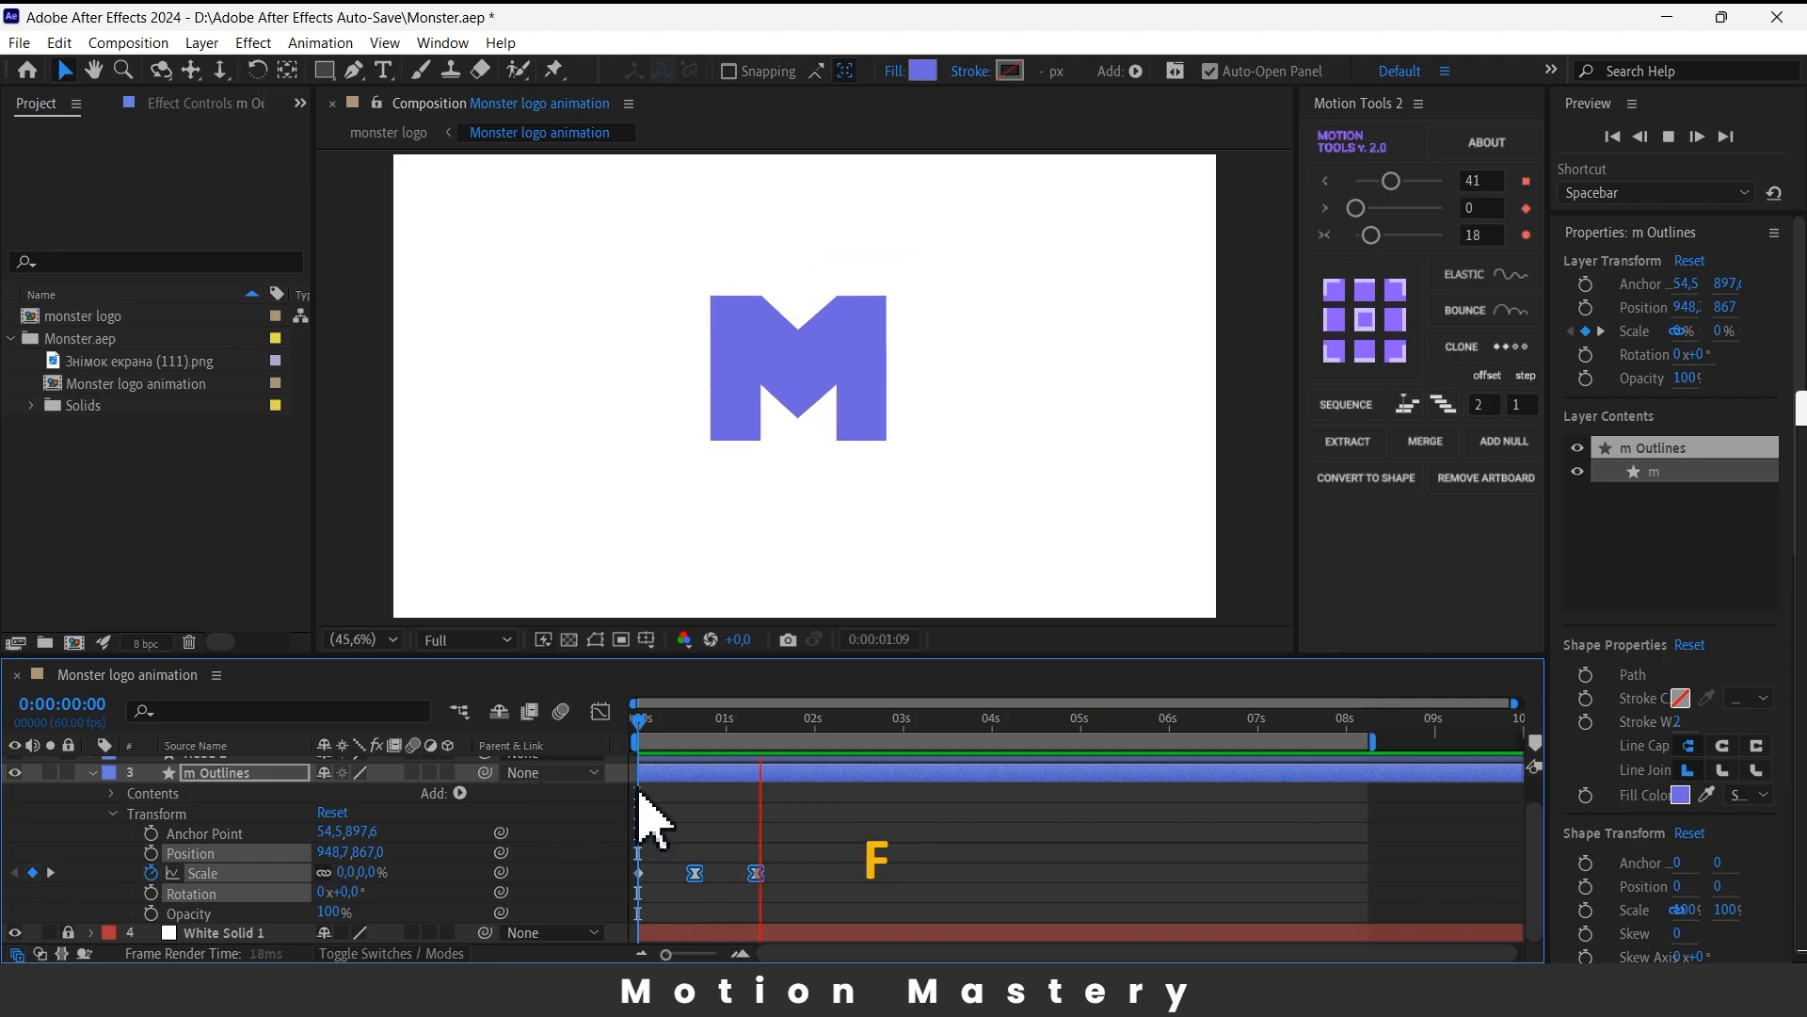
key(space)
- Apply Easy Ease to the first Scale keyframe of m Outlines and preview the animation
click(639, 874)
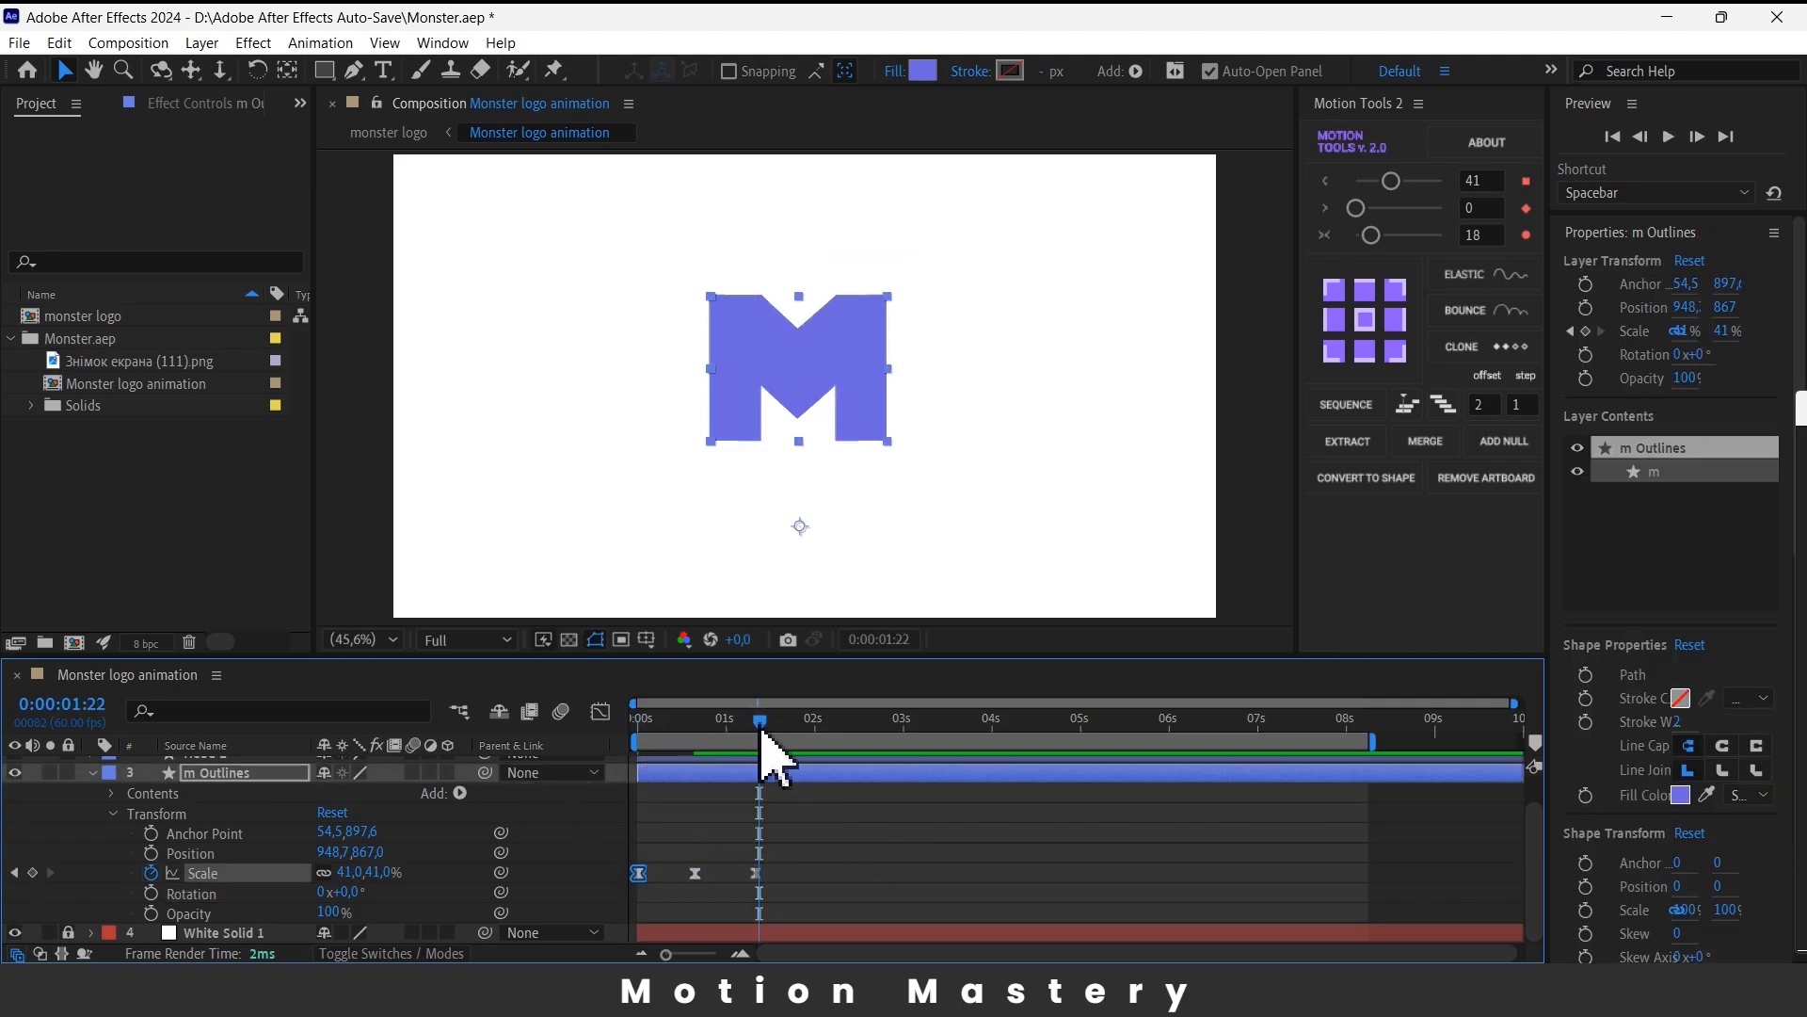
key(Home)
key(space)
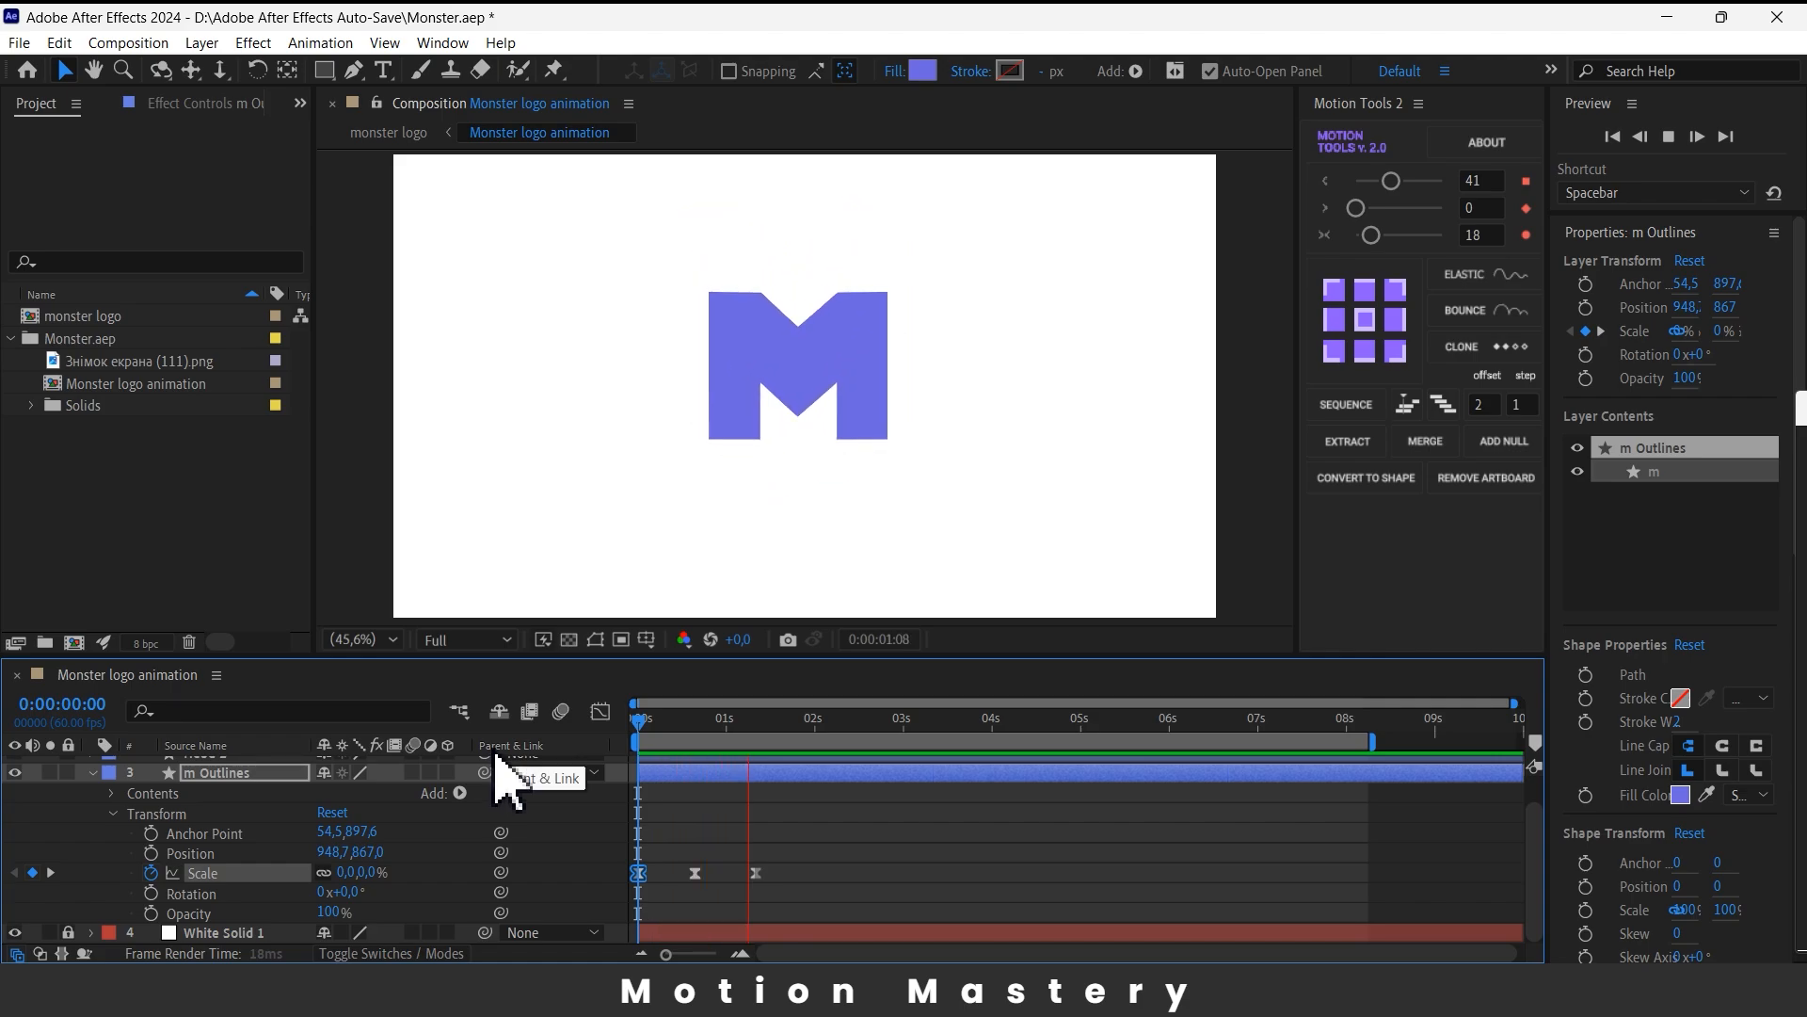
key(space)
- Reshape the Scale curve in the Graph Editor so growth is fastest early and slows into the middle keyframe, then preview it
drag(794, 859, 680, 953)
click(601, 711)
click(693, 869)
drag(698, 867, 748, 892)
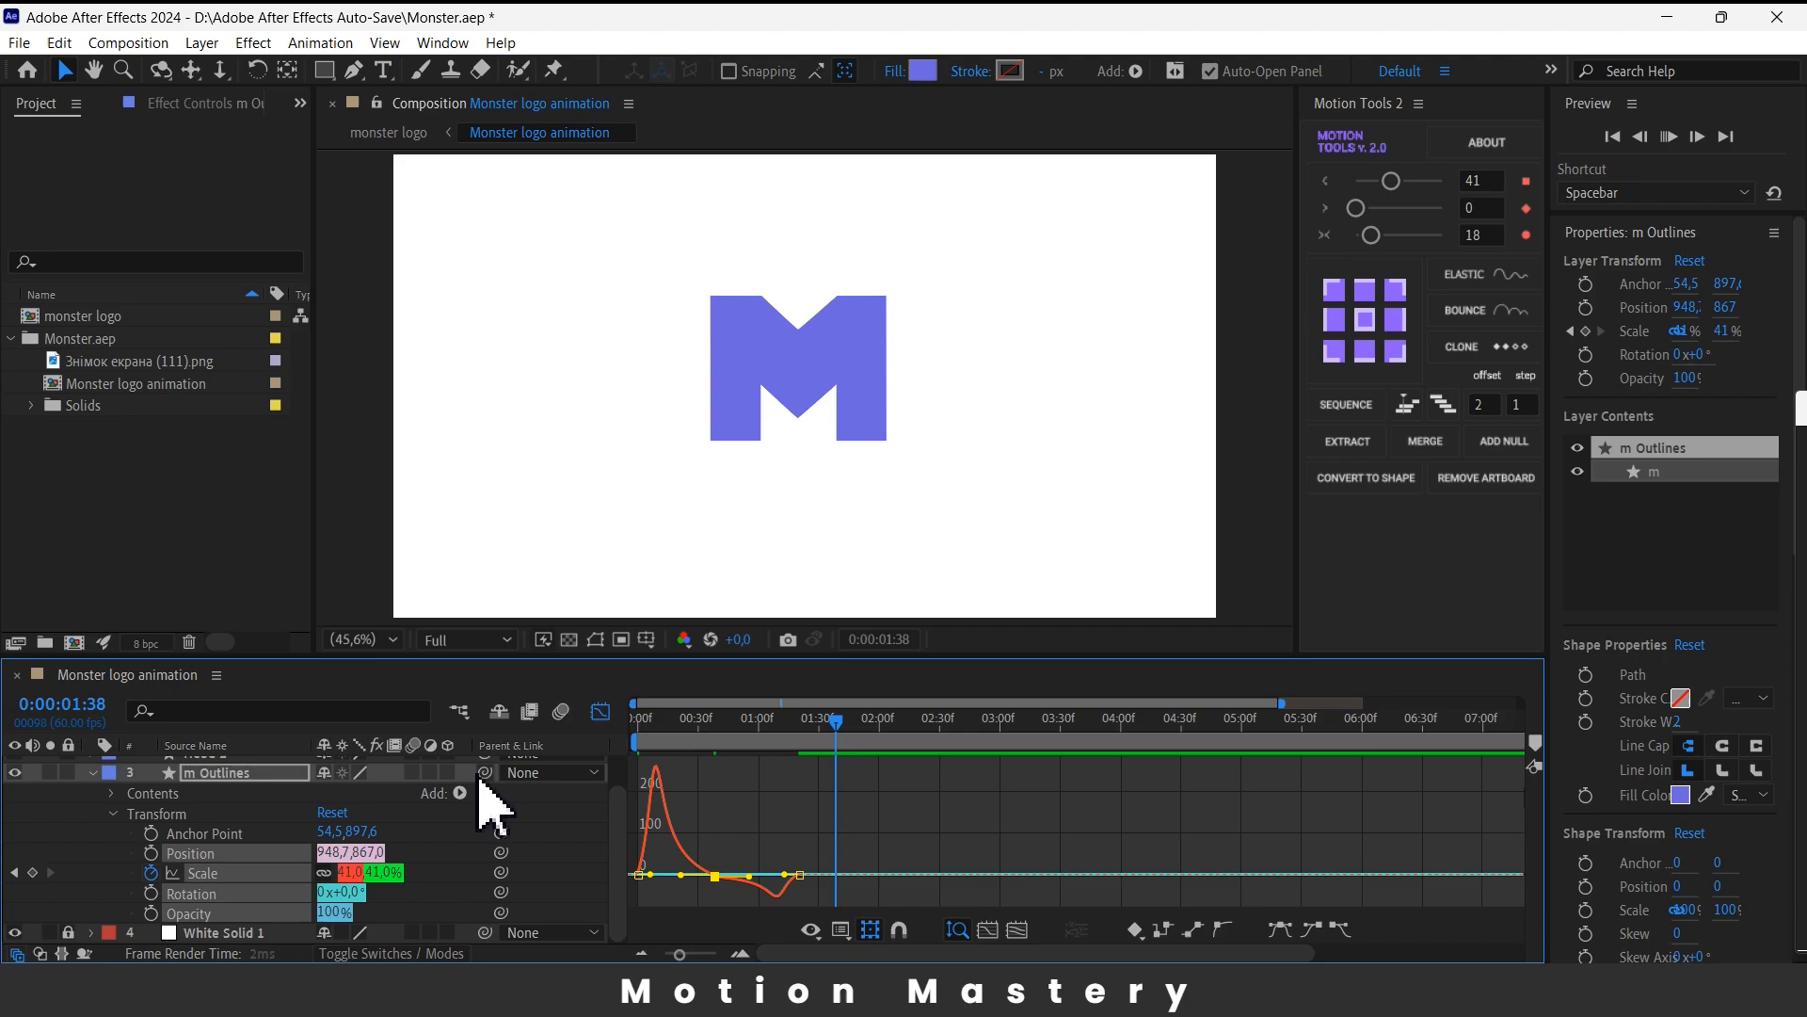
click(868, 720)
key(space)
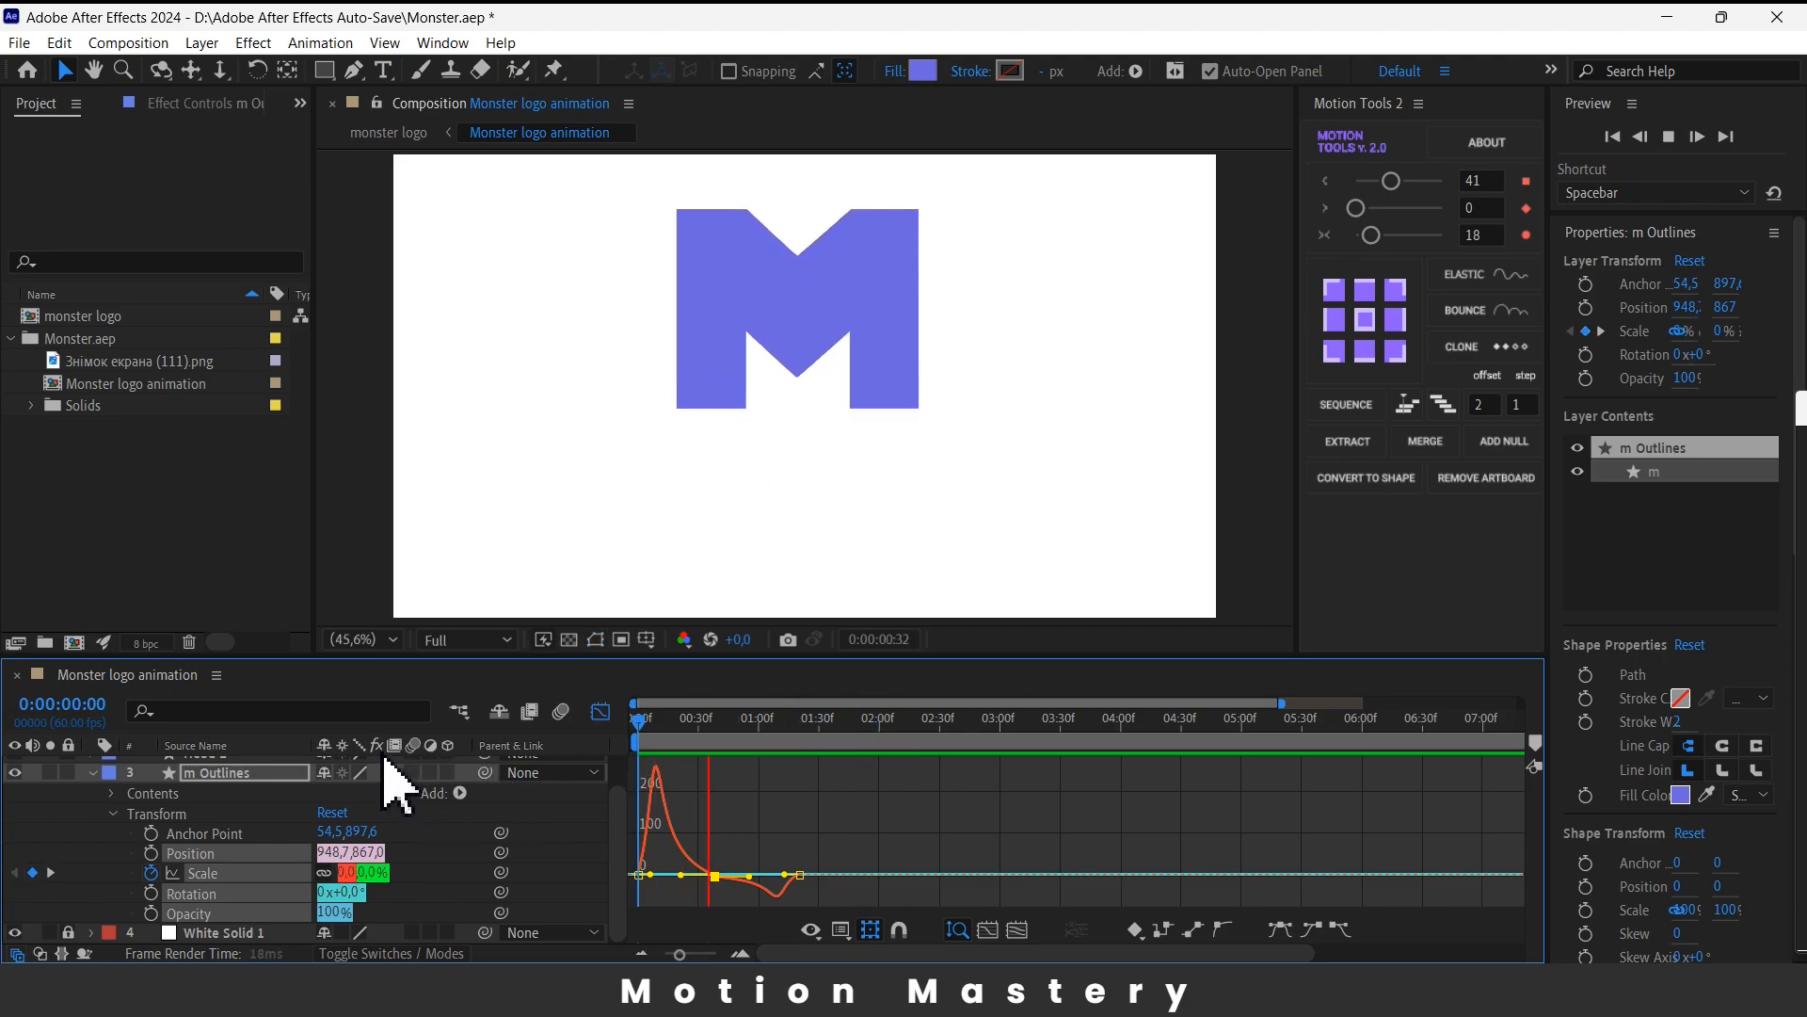
key(space)
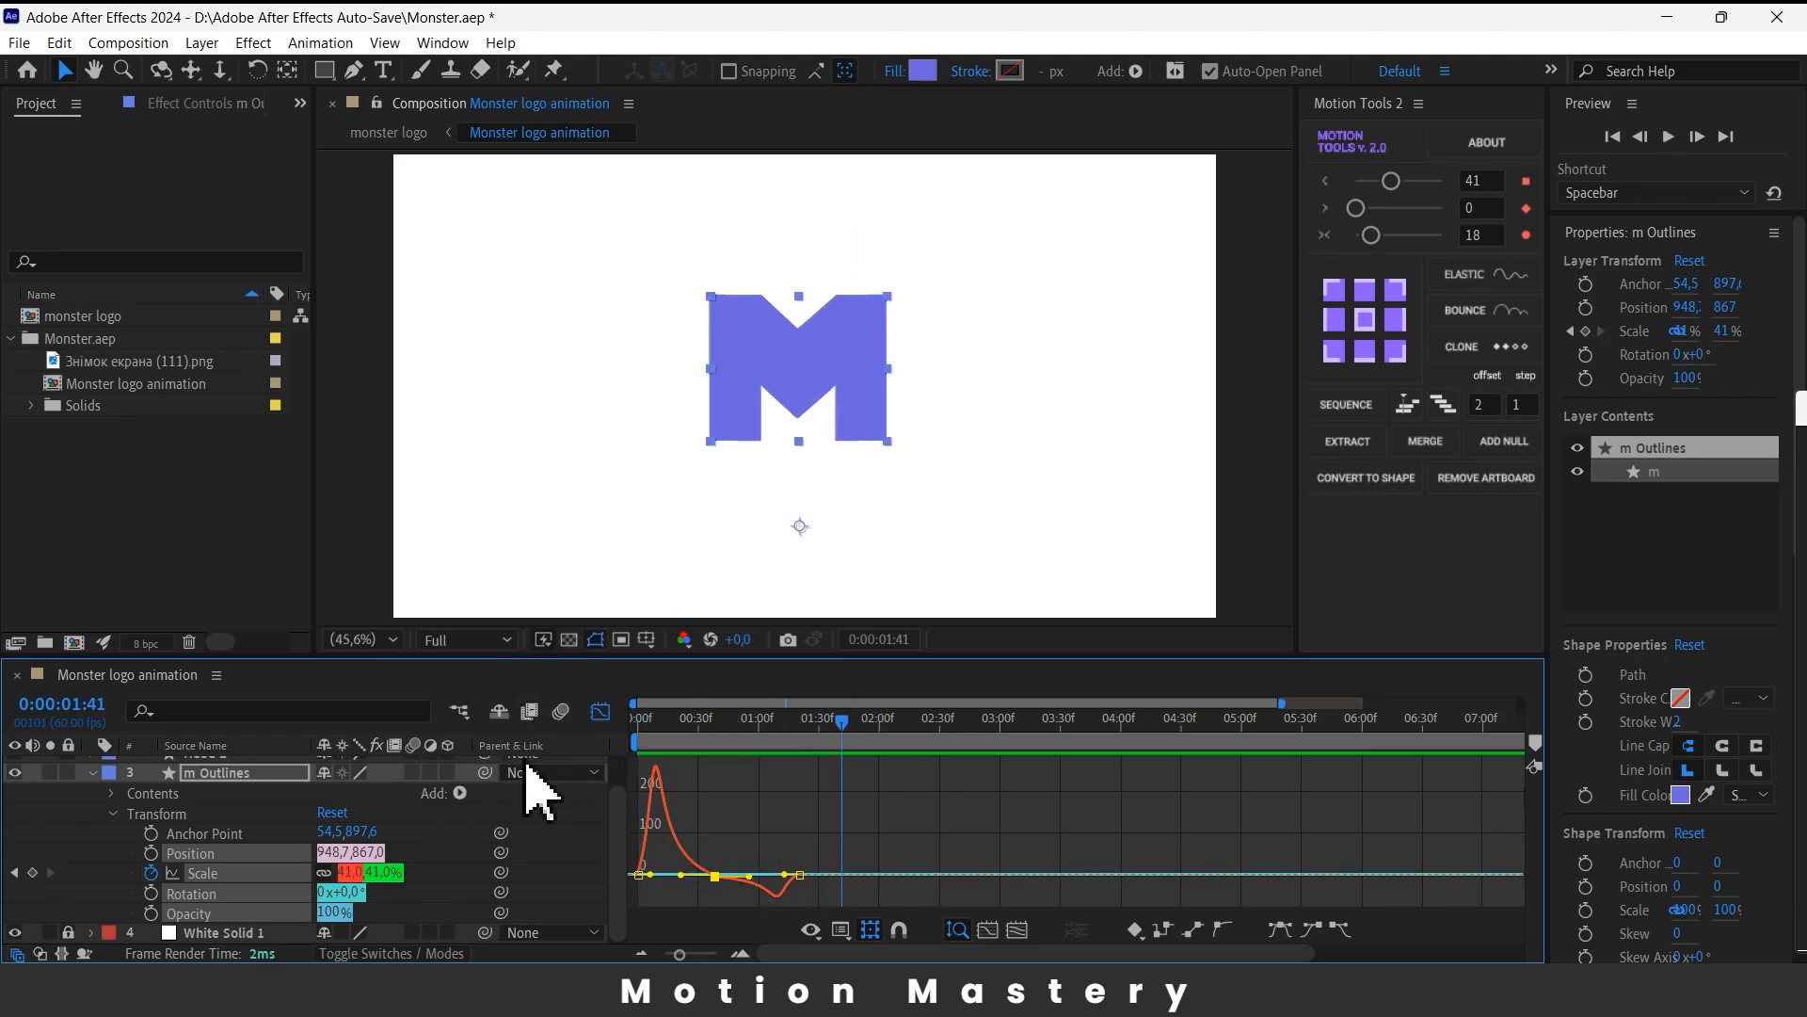
- Leave the Graph Editor, move the last Scale keyframe earlier to about 0:00:01:04 and preview the timing
click(600, 712)
click(791, 873)
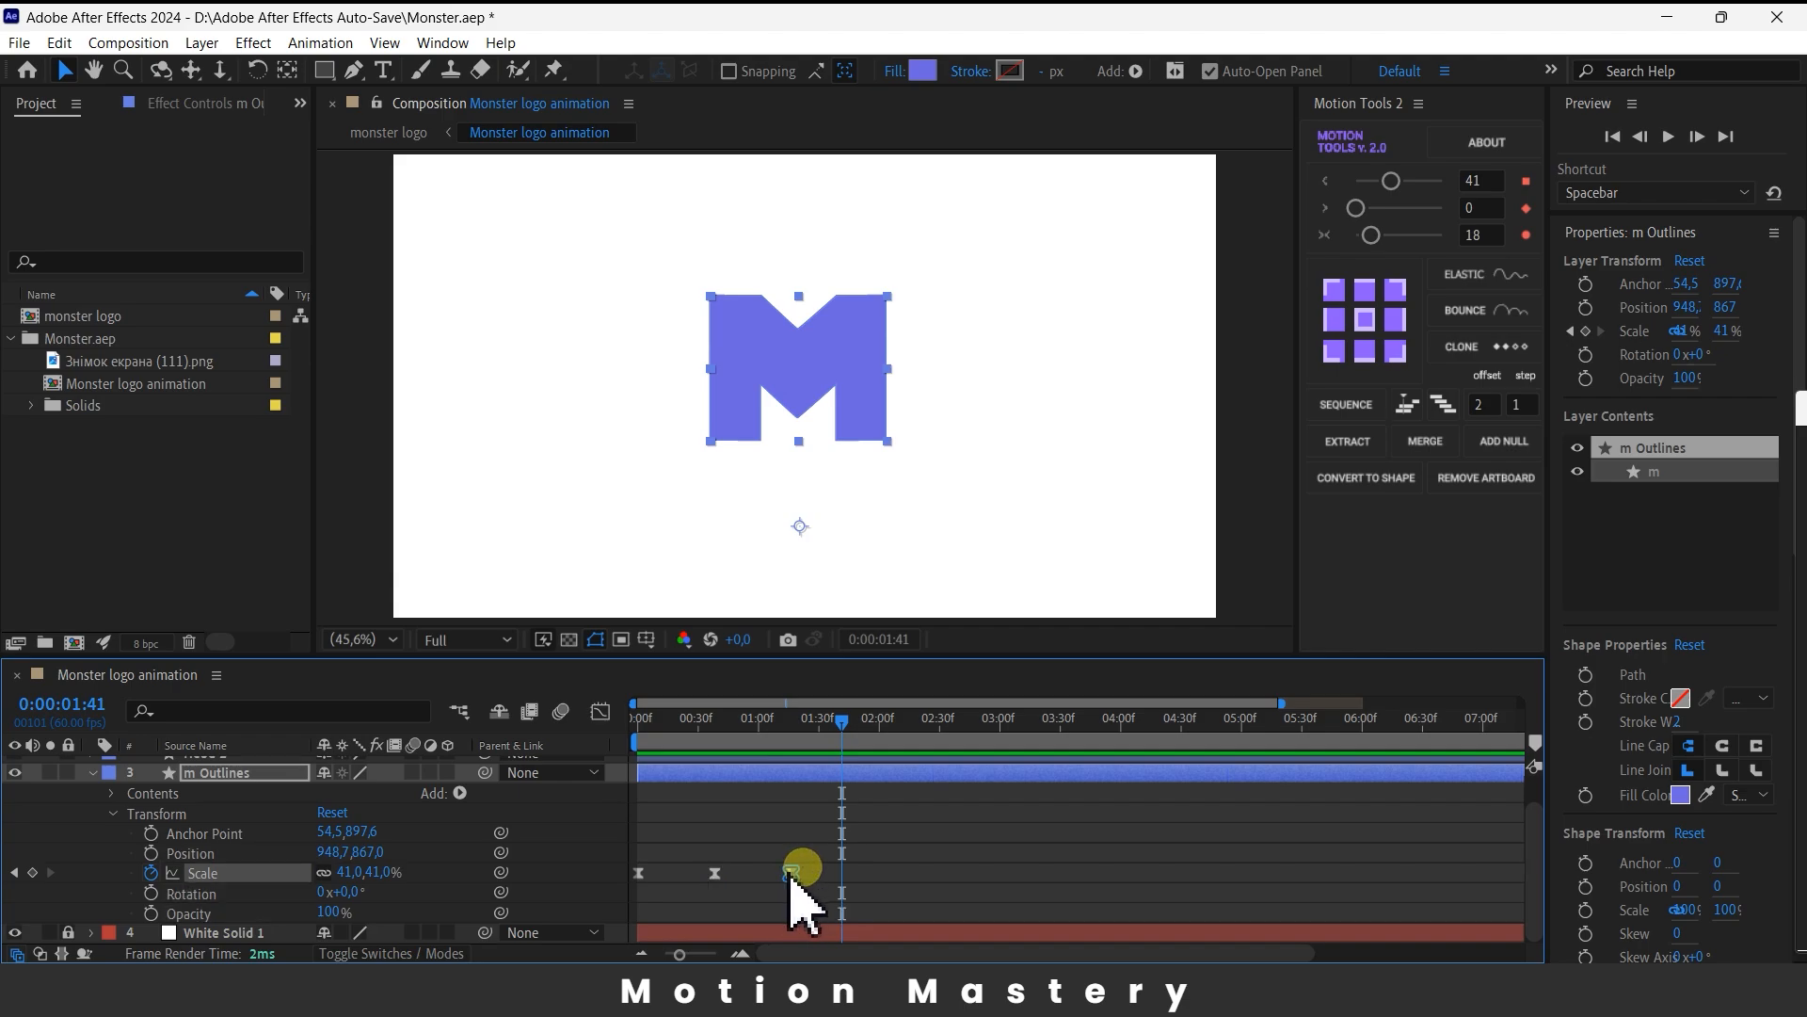
drag(790, 873, 765, 873)
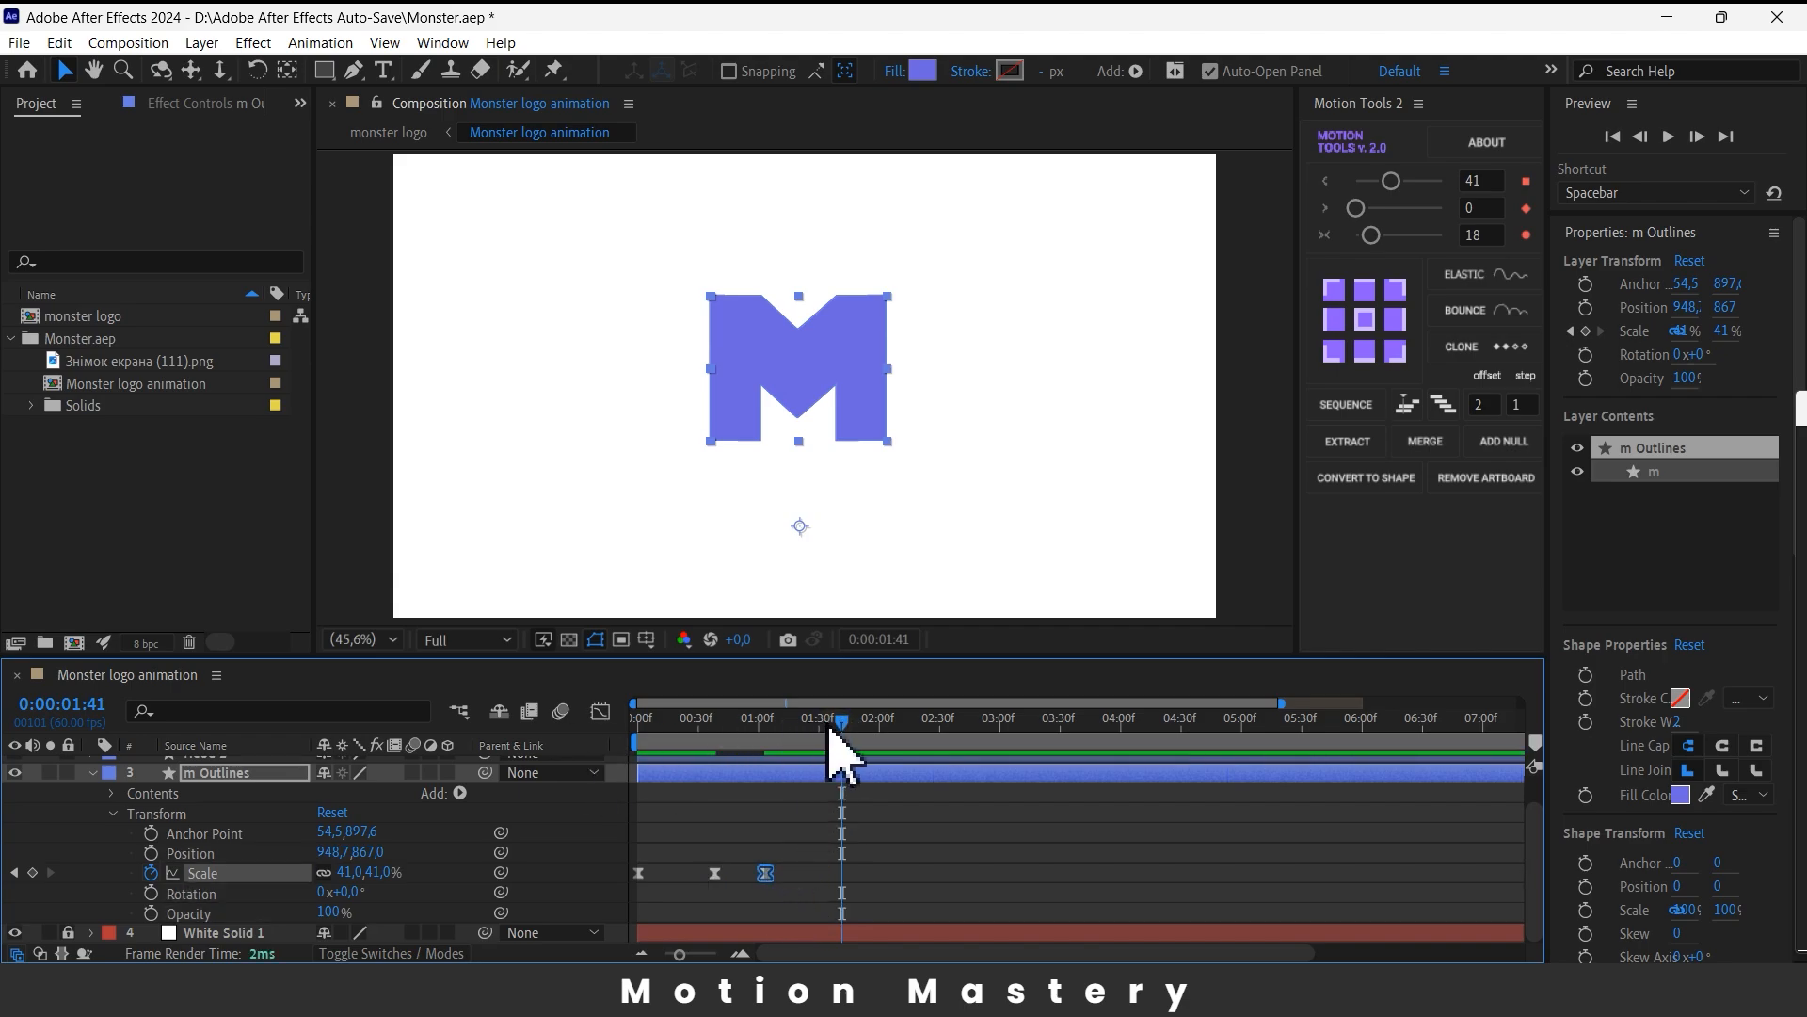
key(space)
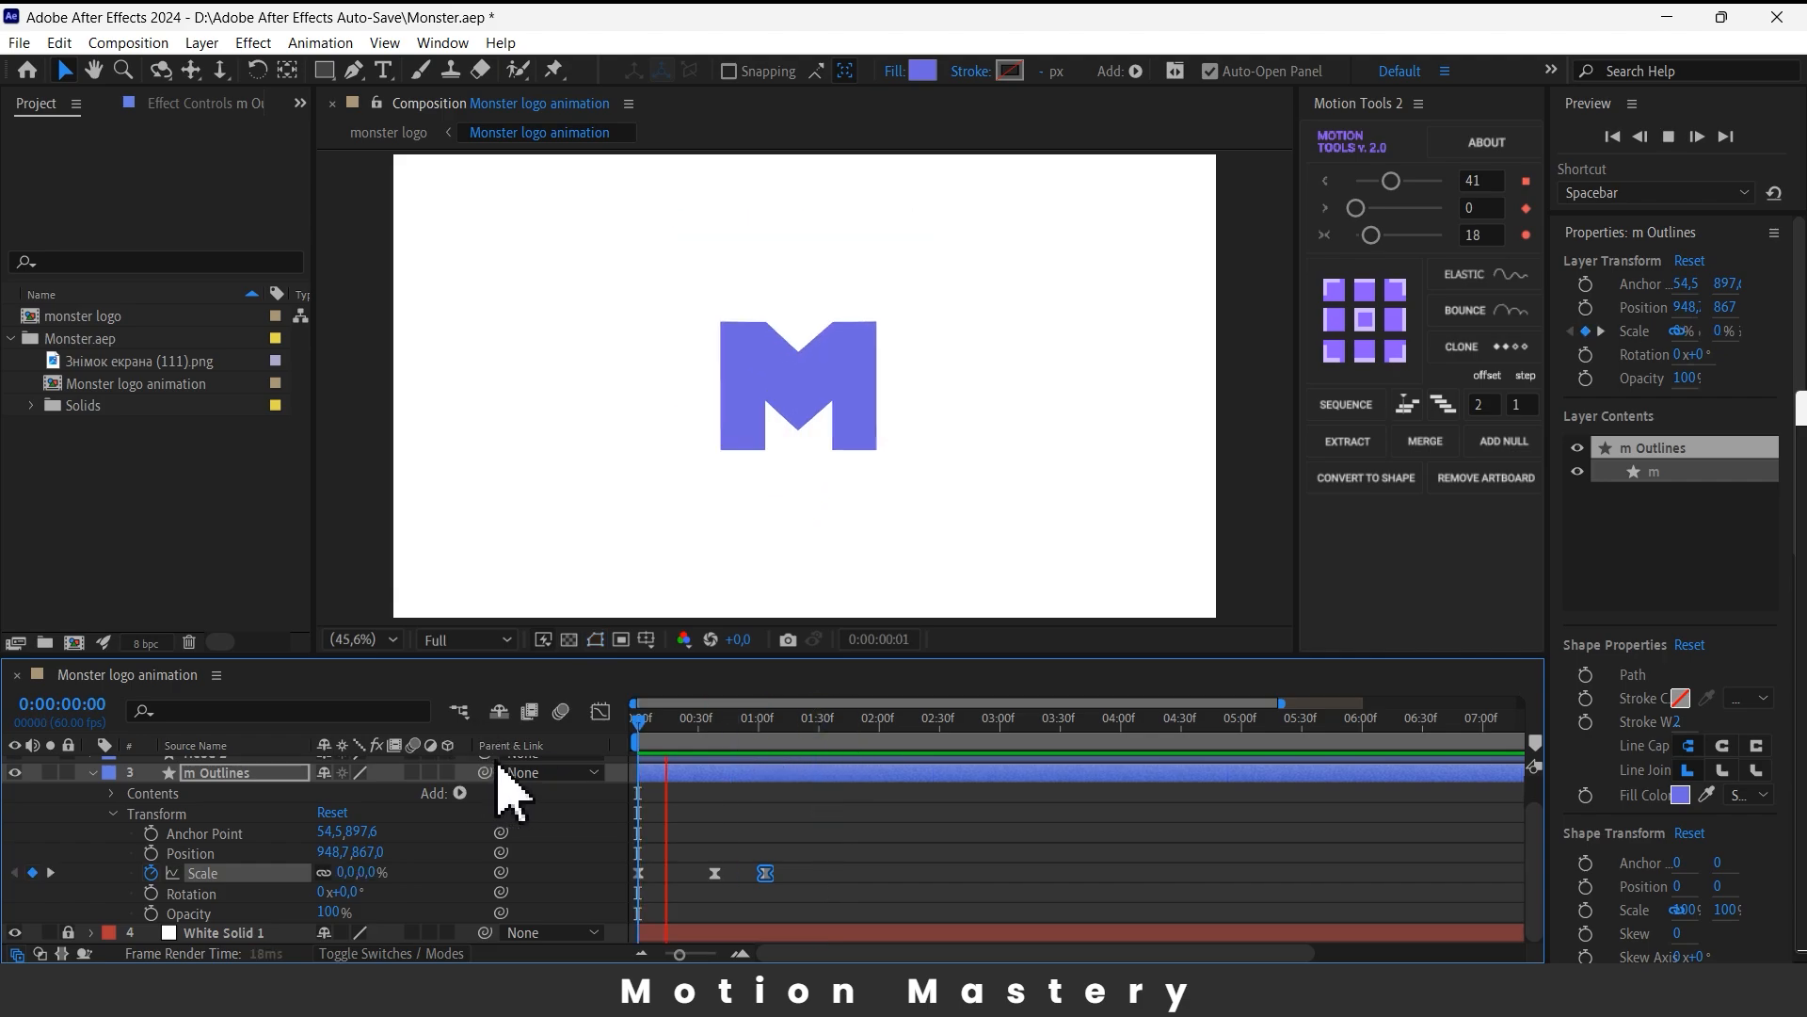
click(757, 827)
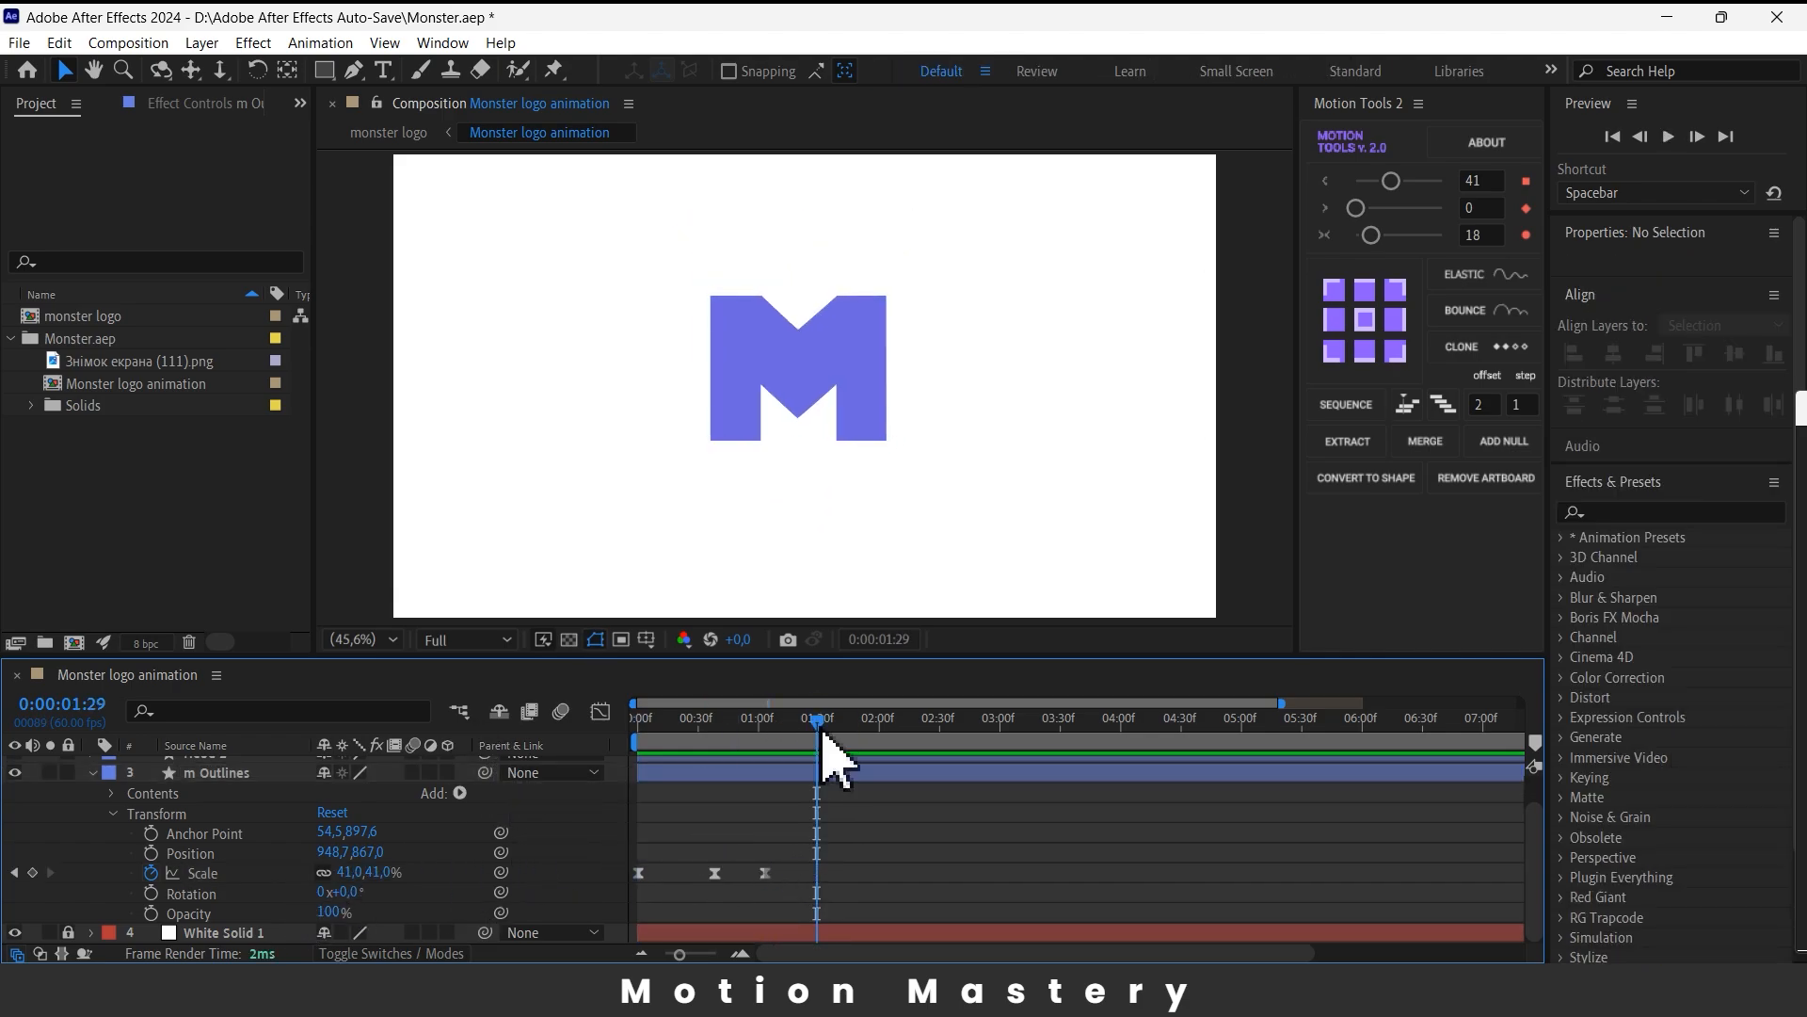
- Stretch all three Scale keyframes proportionally so the last one falls at about 0:00:01:14, and preview the slower animation
drag(793, 845, 623, 946)
drag(765, 875, 788, 880)
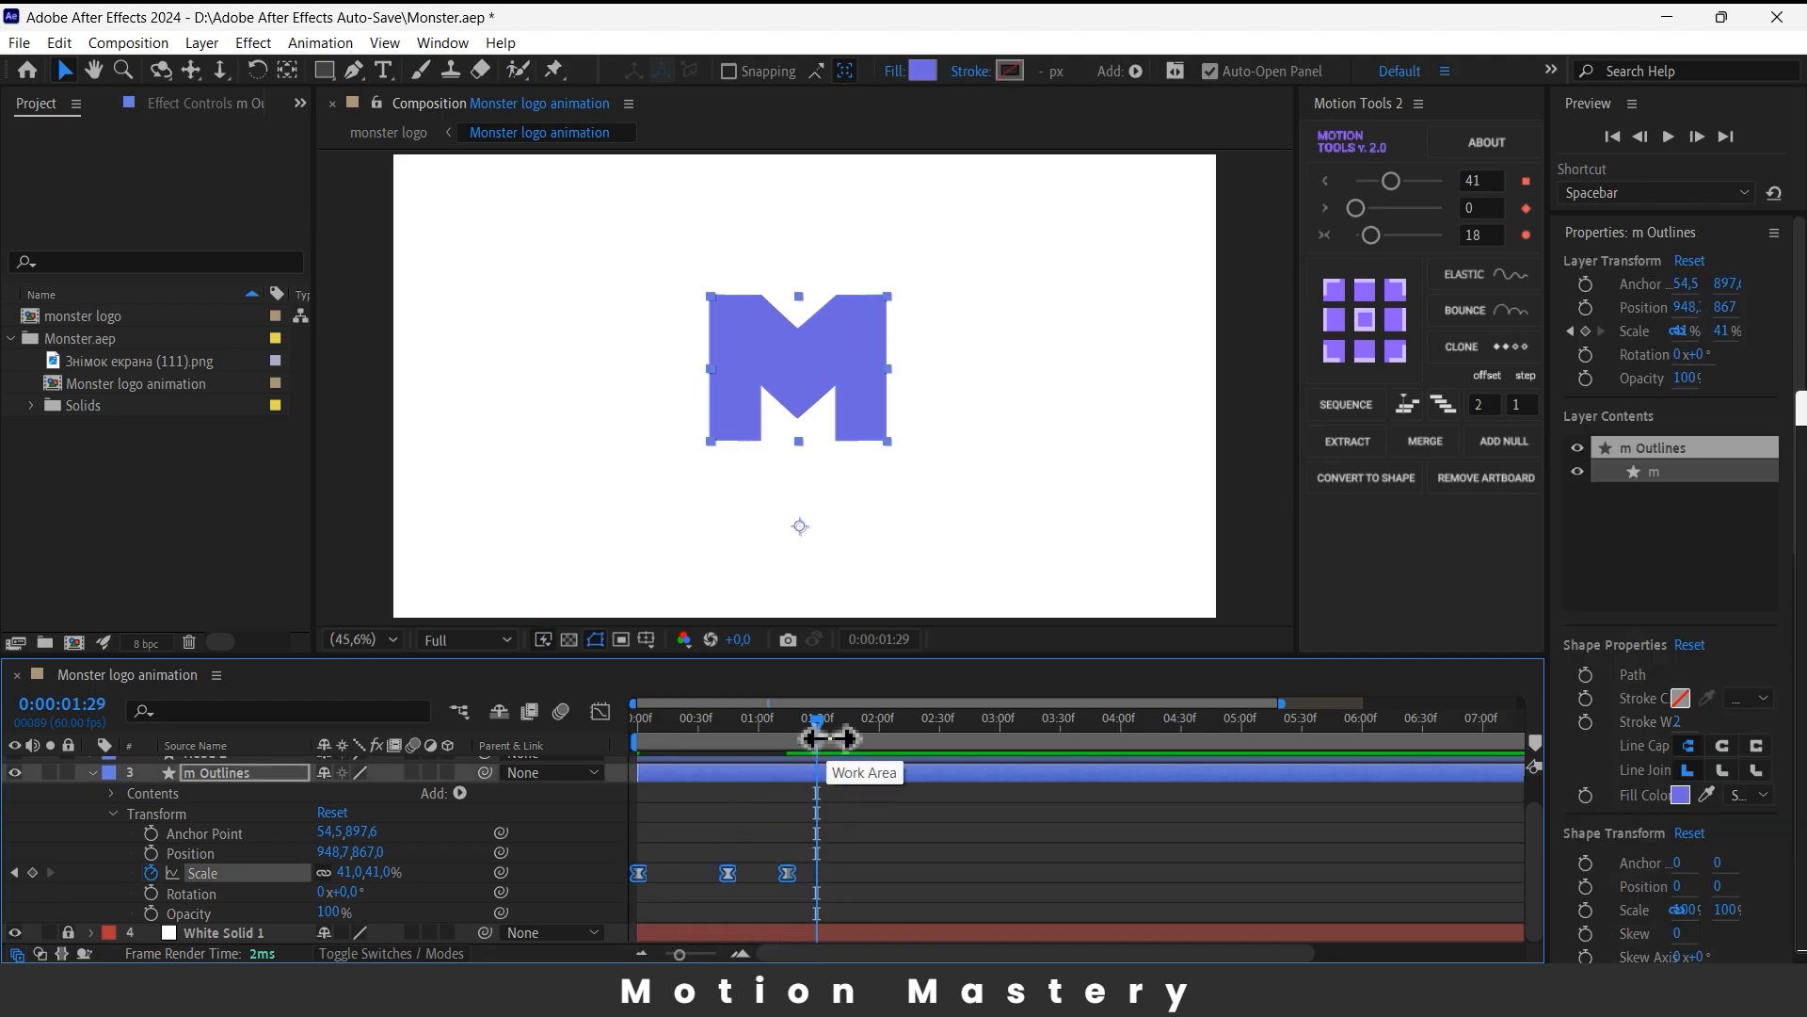
drag(817, 723, 618, 778)
key(space)
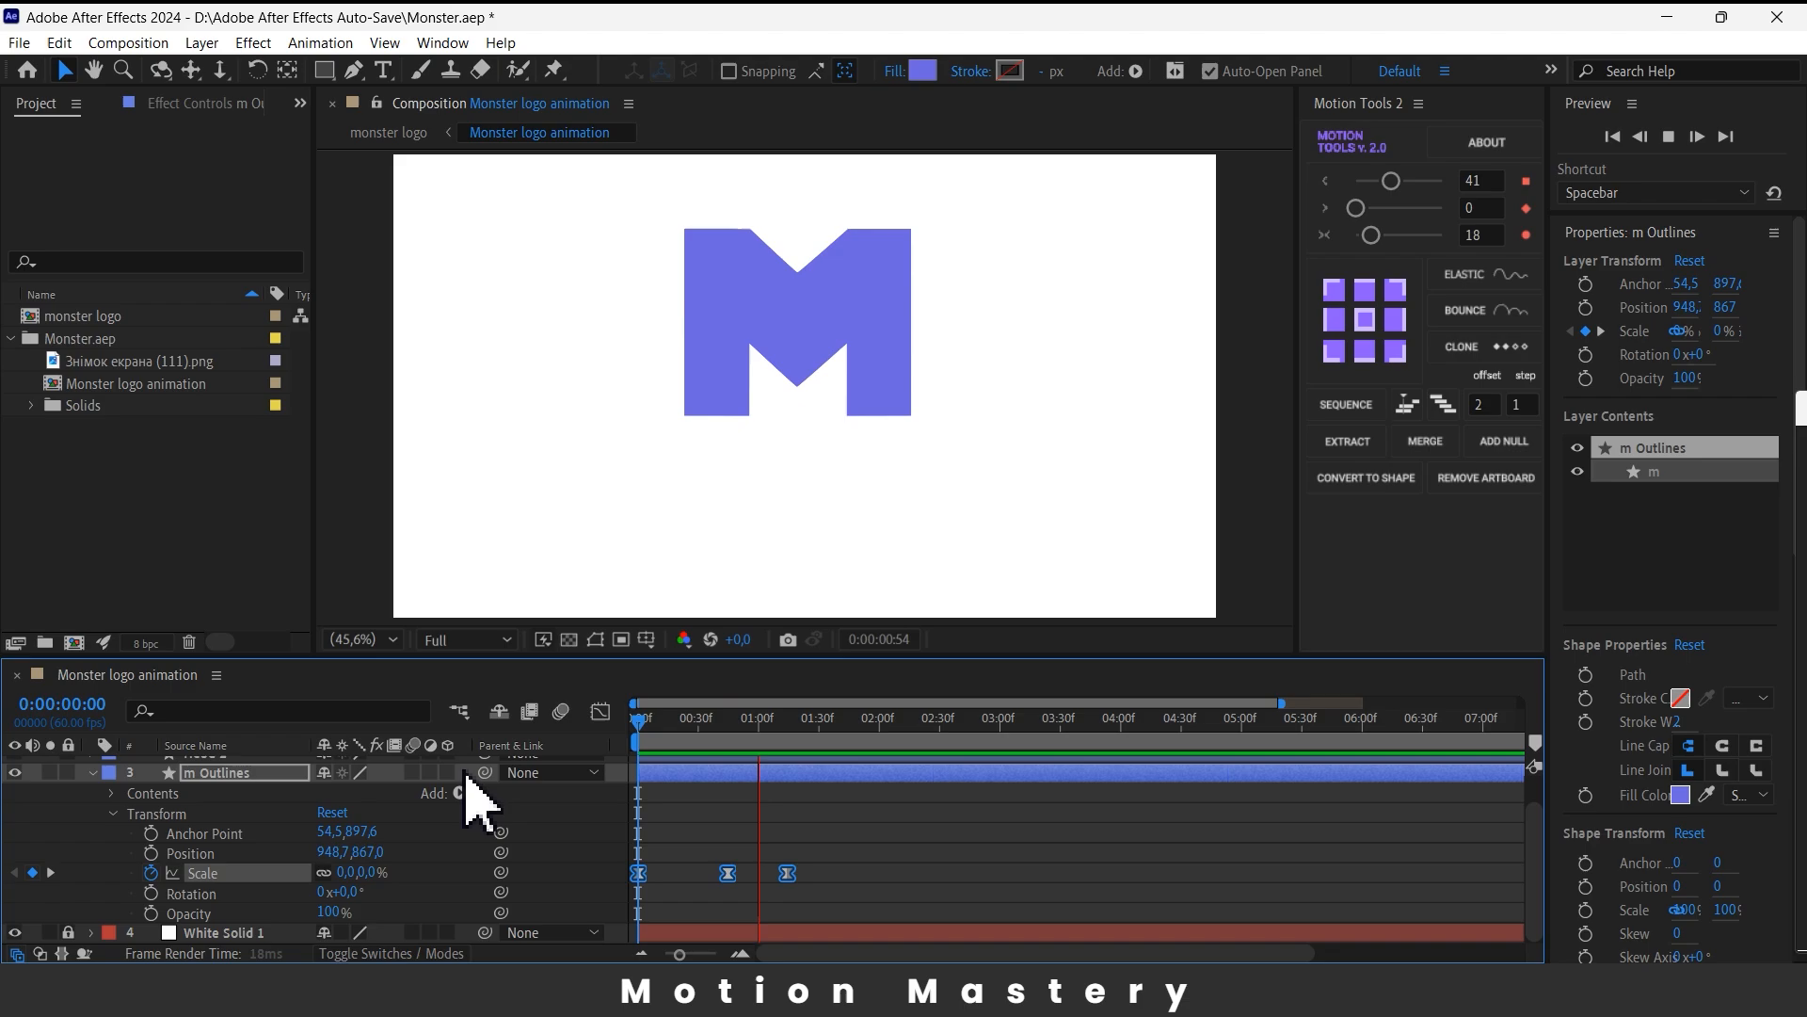
key(space)
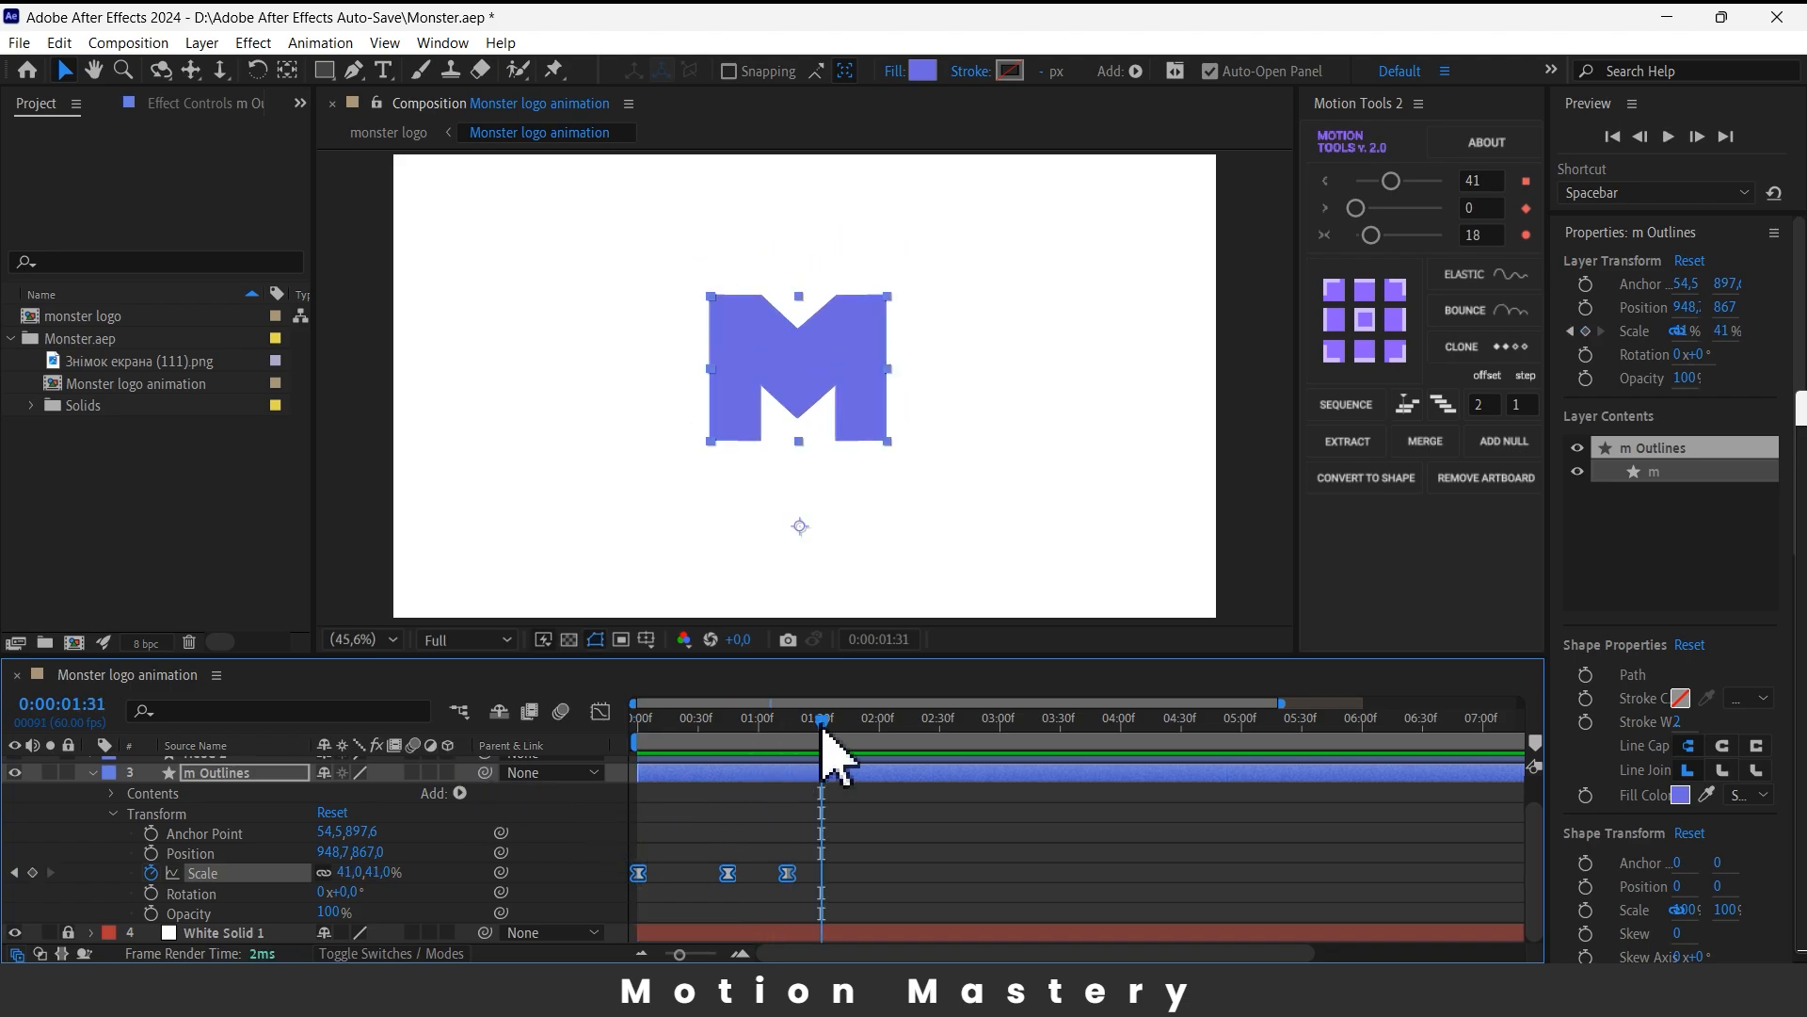
- Expand the contents of m Outlines down to the Path property of the inner m shape
drag(826, 743, 788, 759)
click(692, 834)
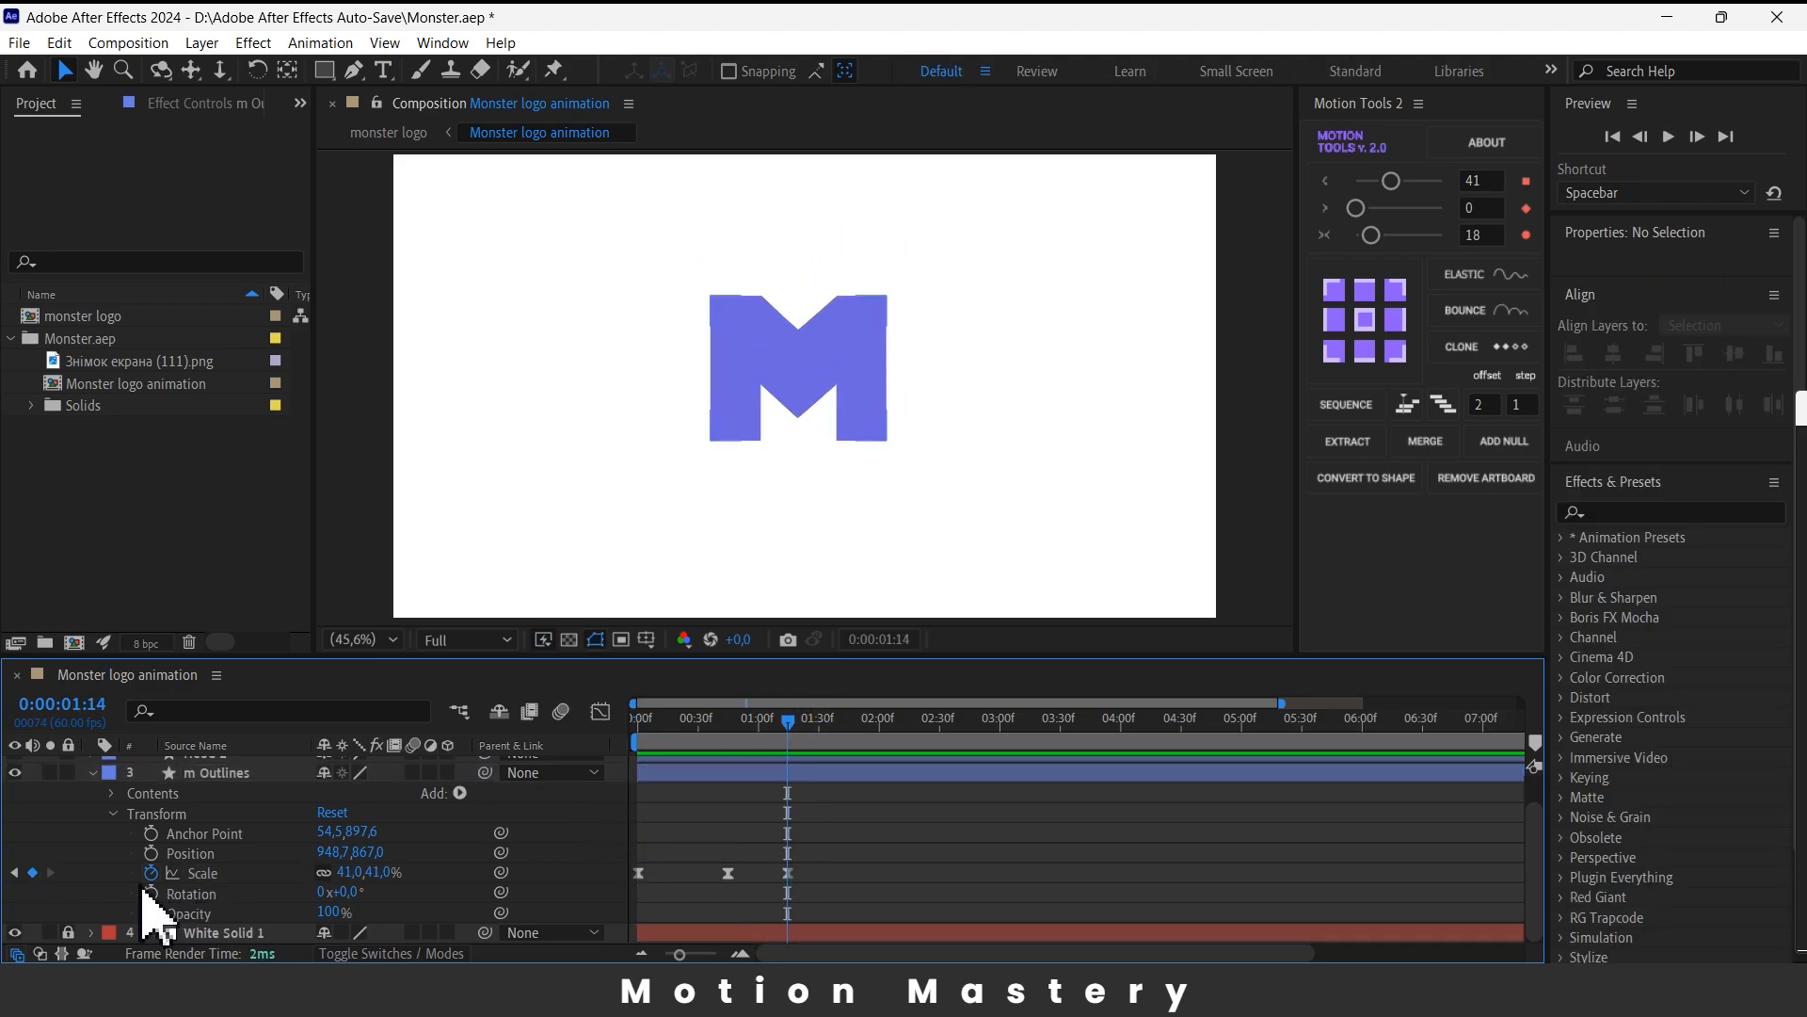
scroll(141, 887, up, 2)
click(111, 848)
click(150, 826)
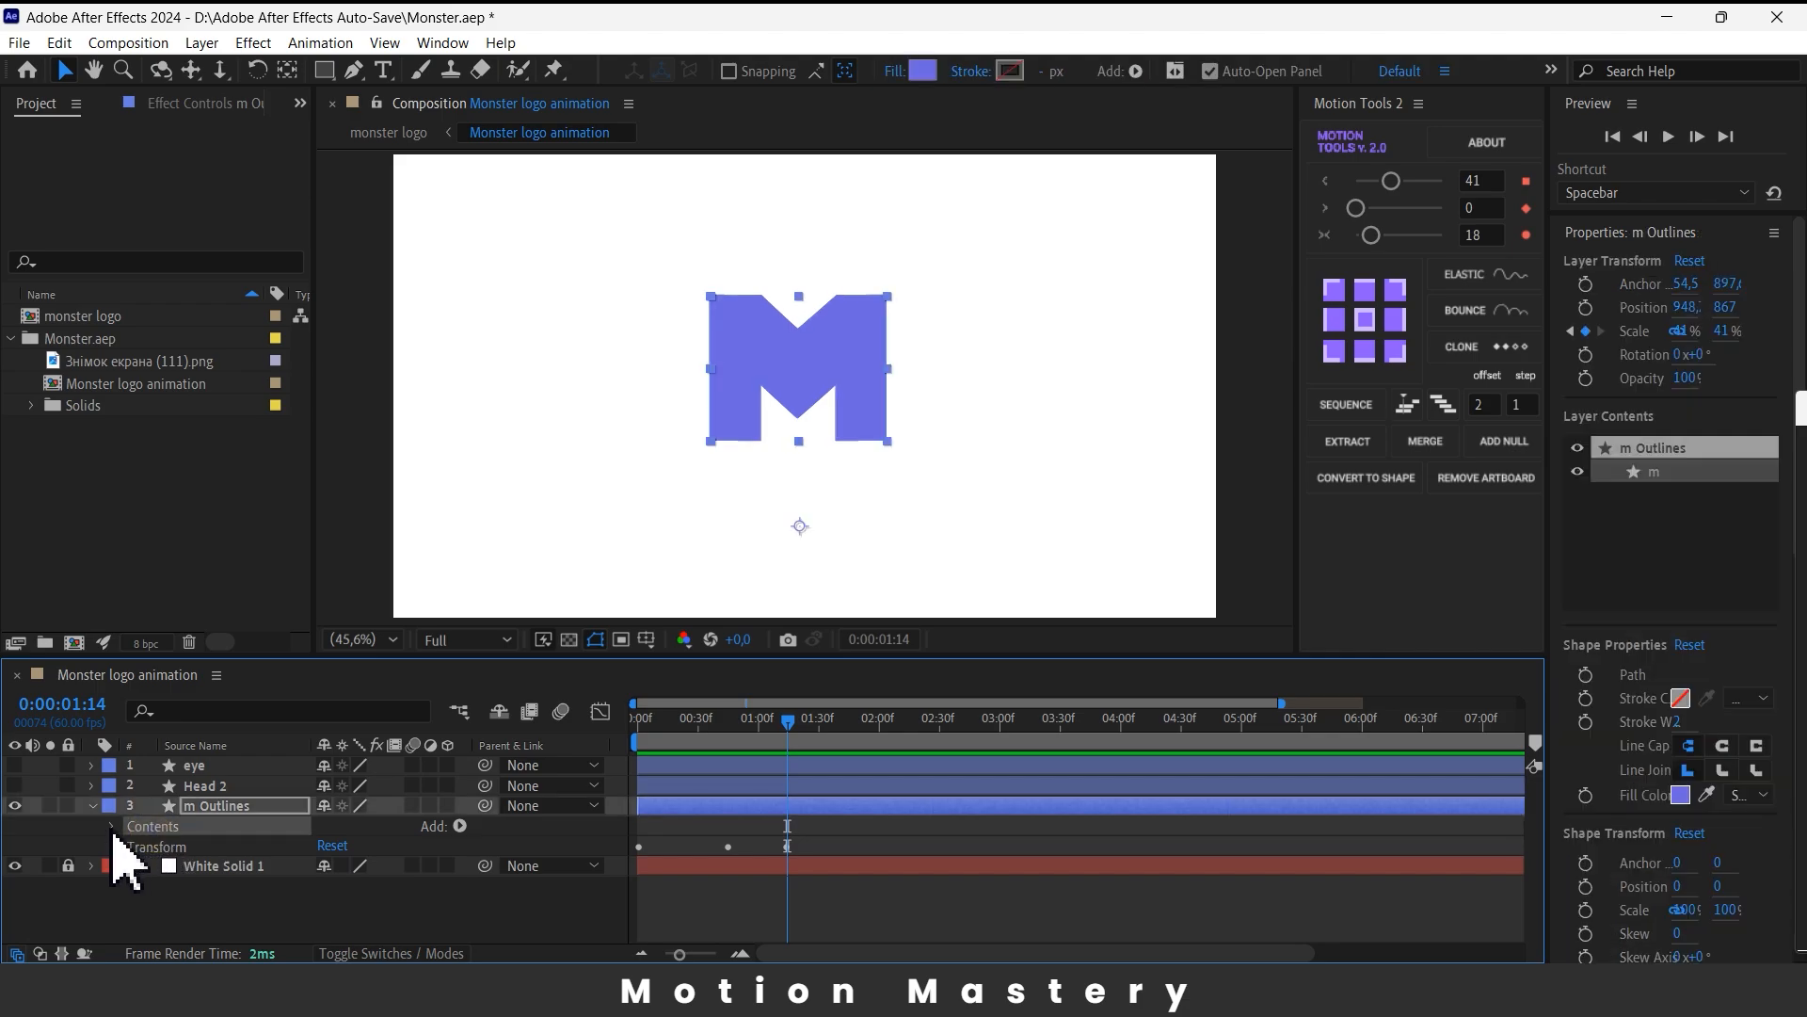
click(113, 826)
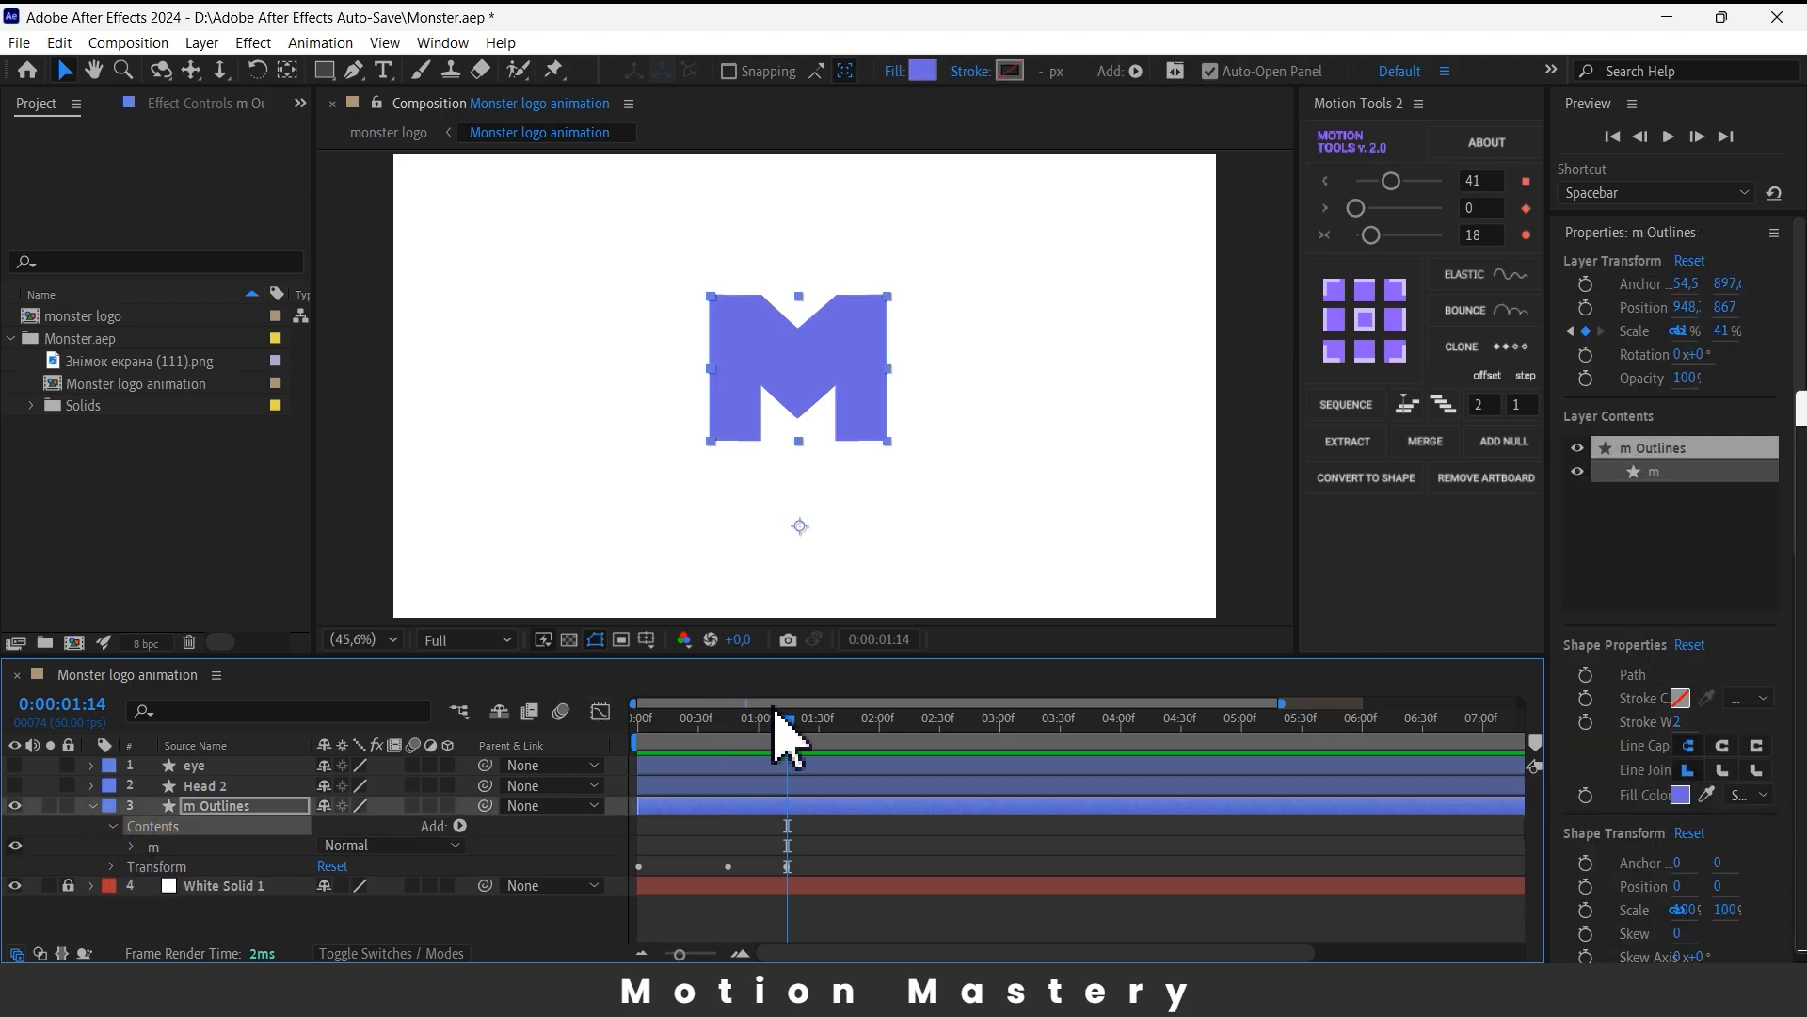
click(132, 847)
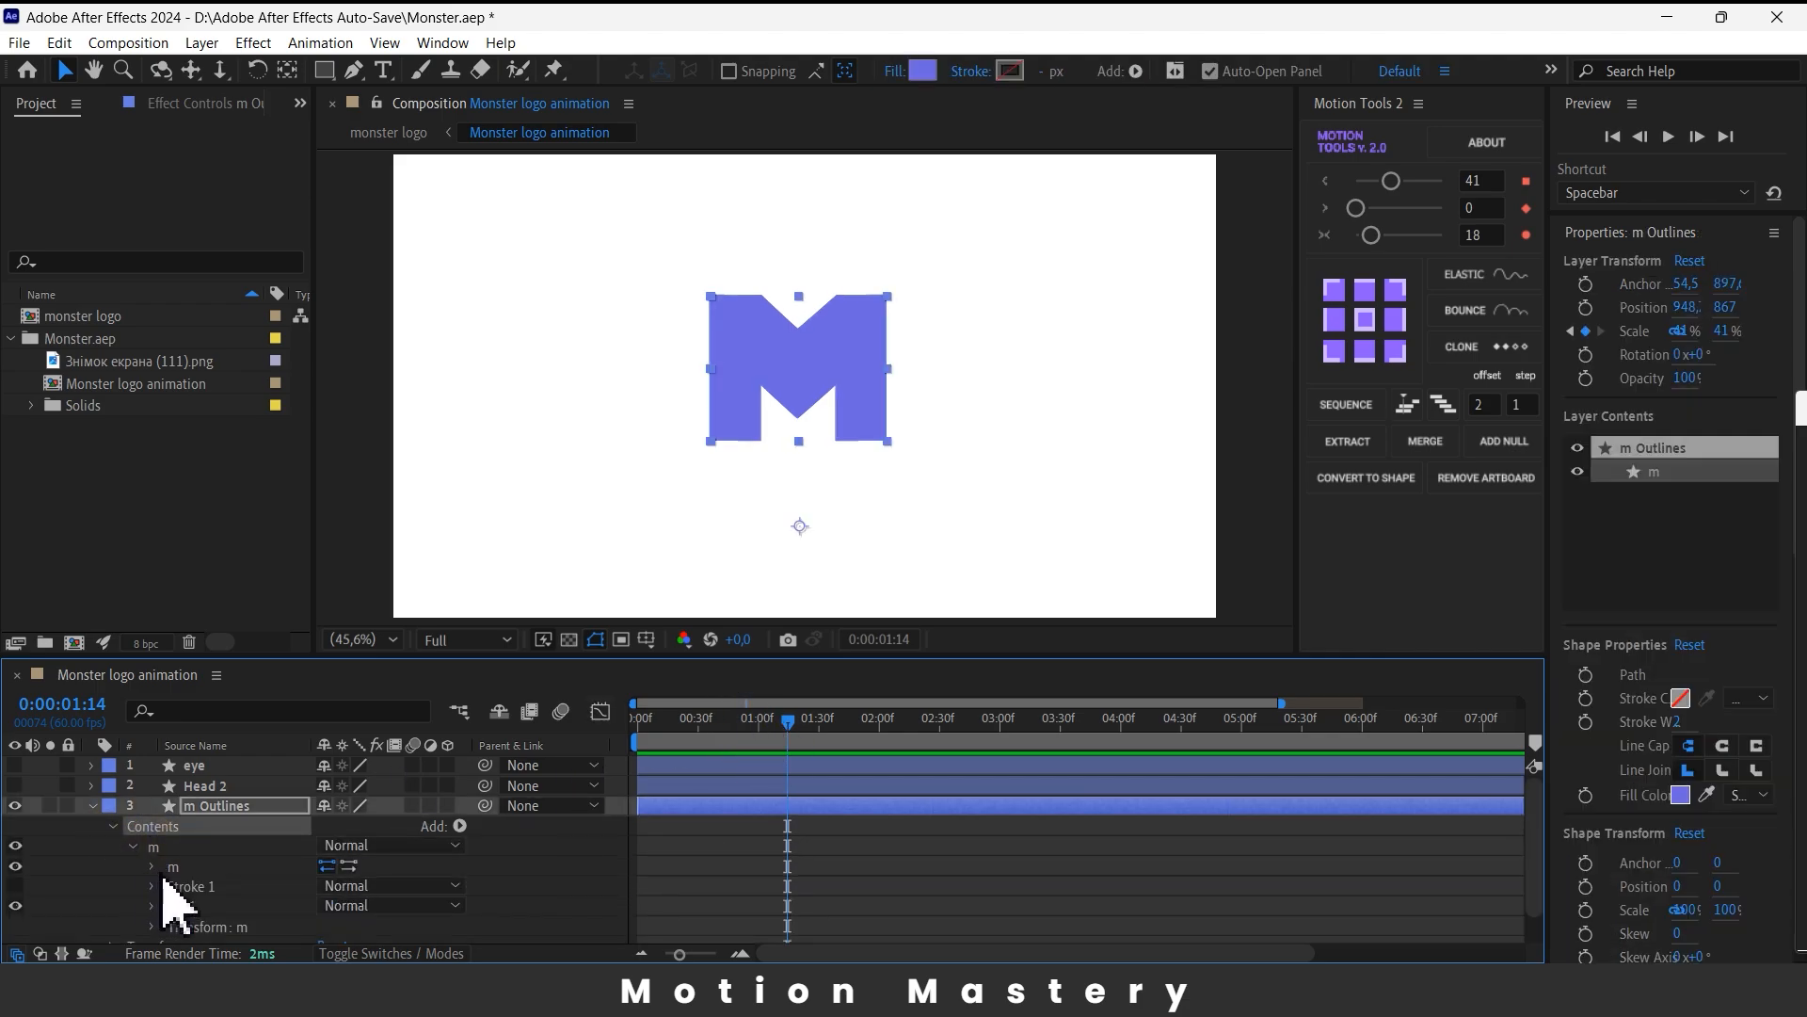
click(155, 866)
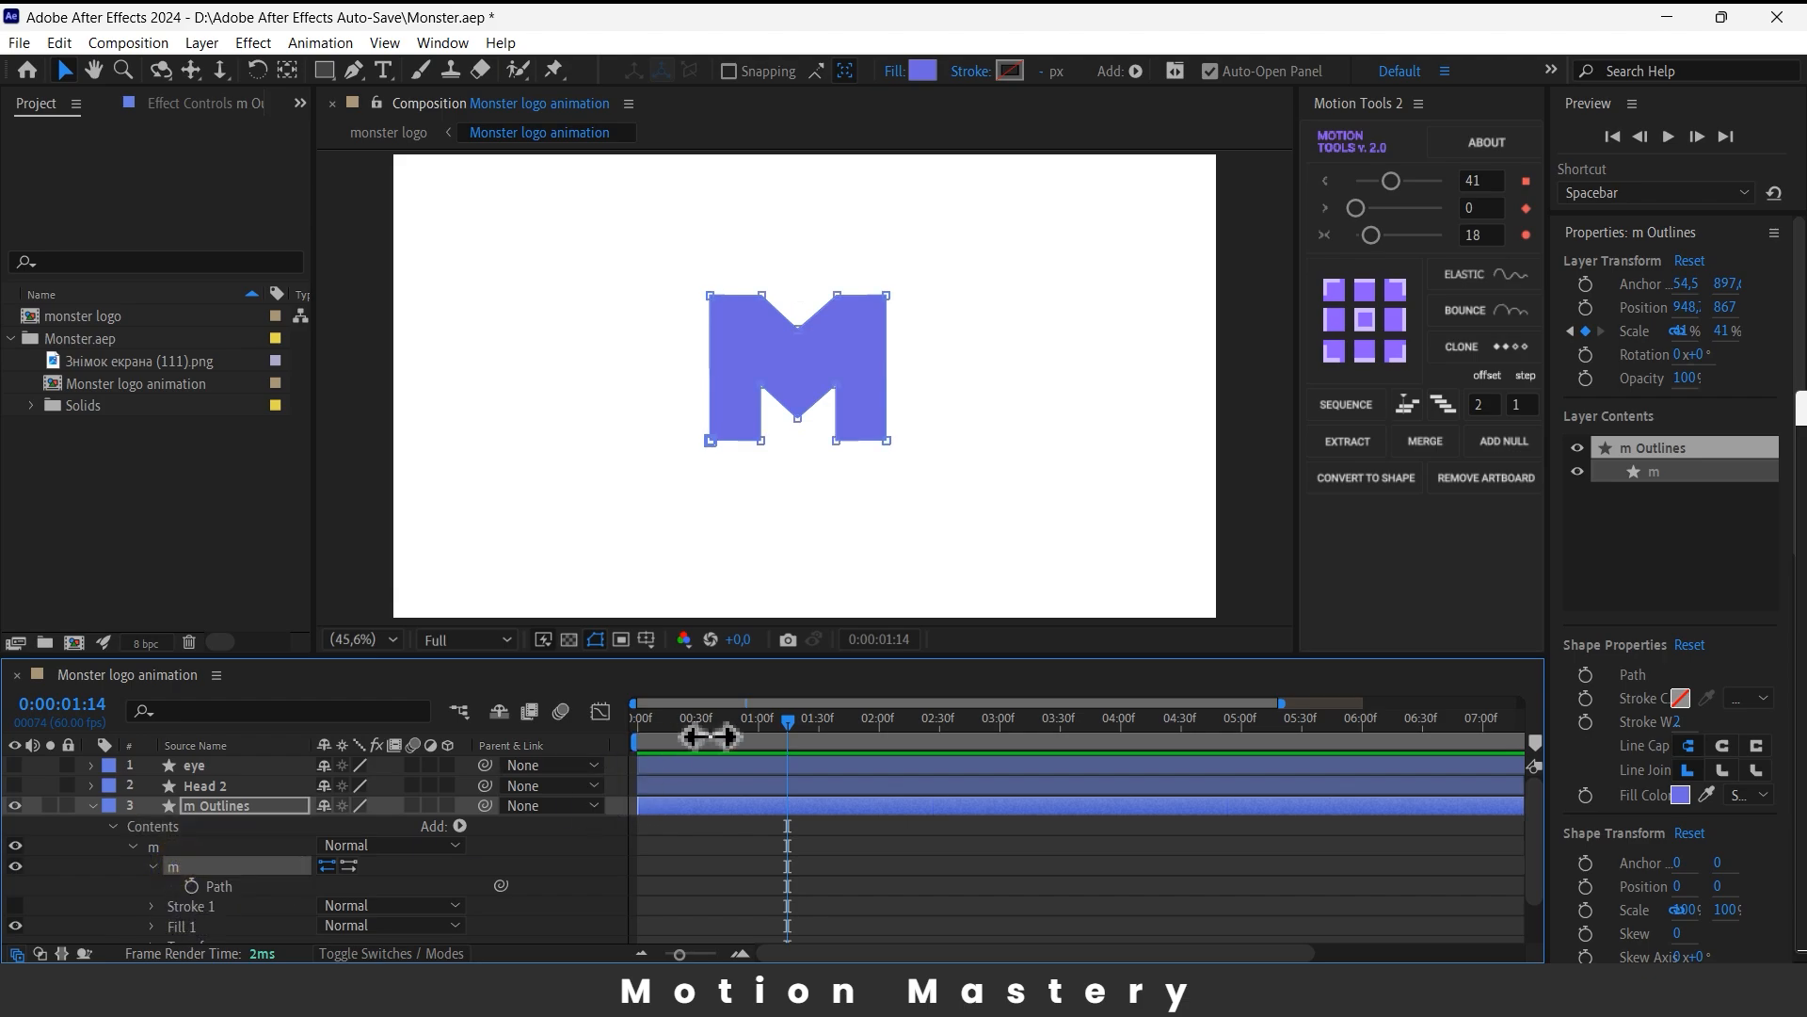
- Start animating the m shape's Path at 0:00:00:16 and move that keyframe later, to about 0:00:01:10
drag(793, 727, 669, 751)
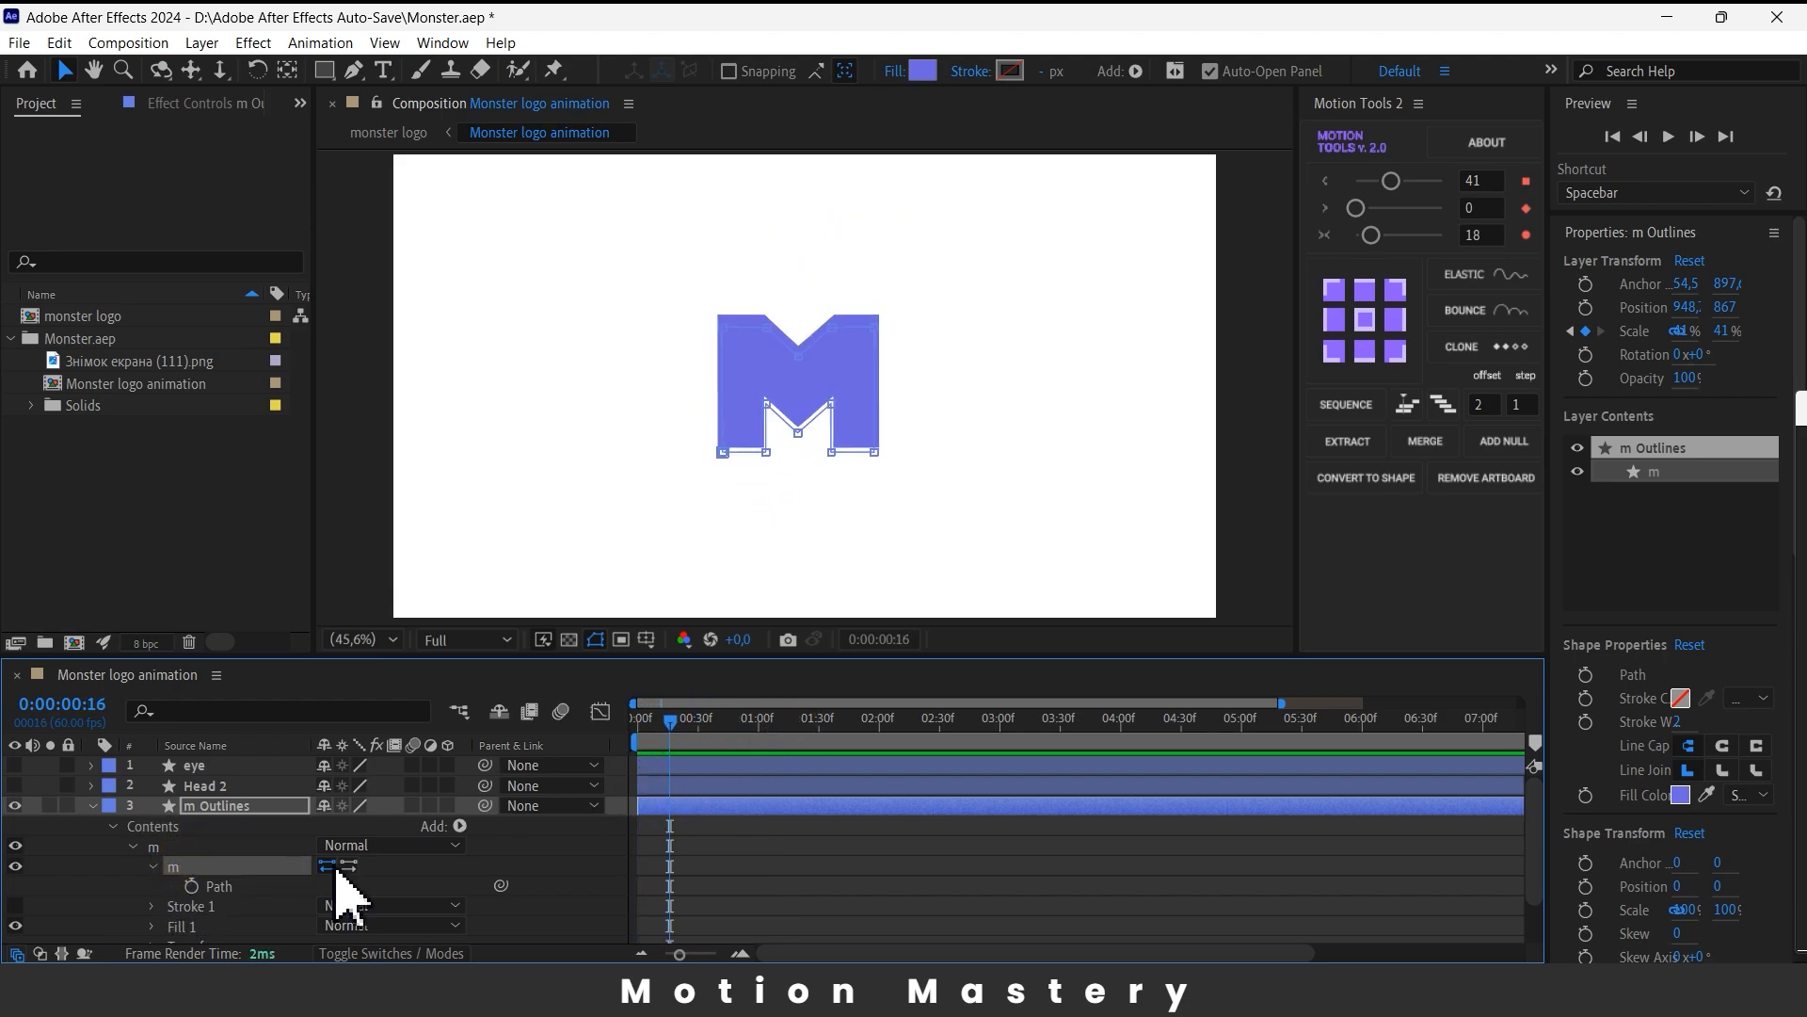
click(191, 886)
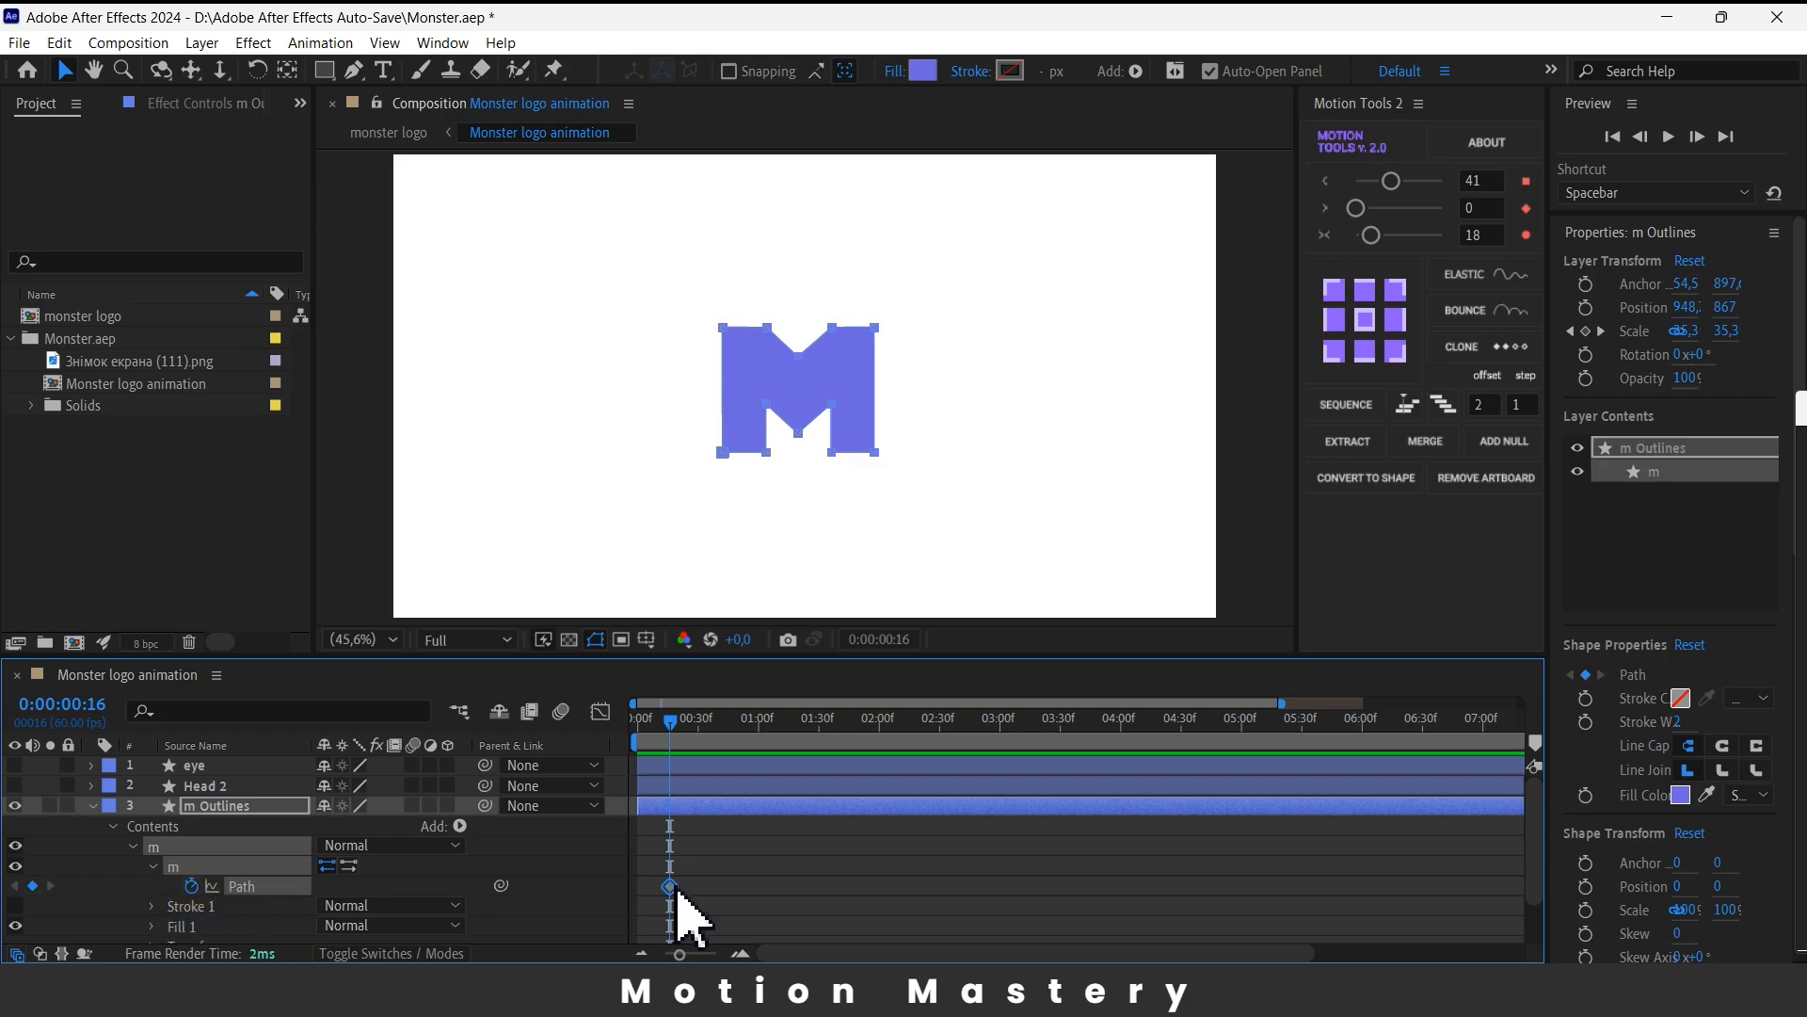
drag(670, 887, 746, 902)
scroll(708, 806, down, 2)
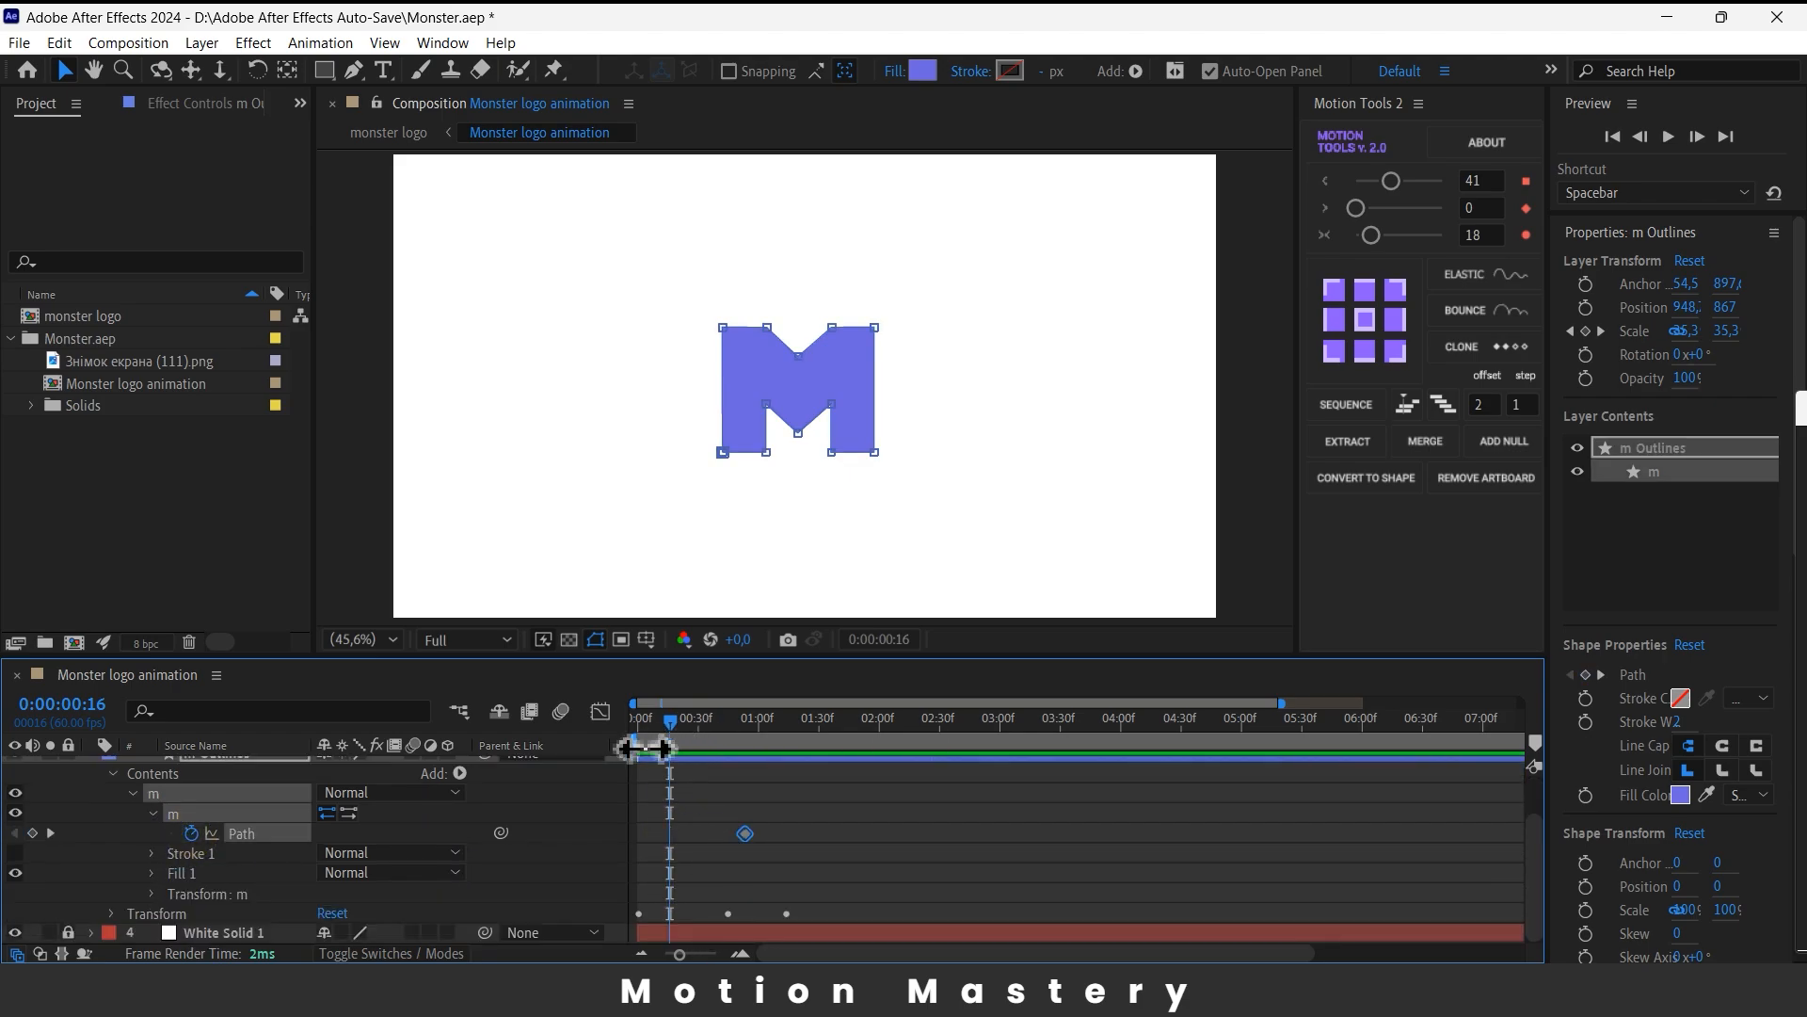
drag(666, 746, 780, 751)
drag(744, 833, 785, 847)
scroll(753, 800, up, 2)
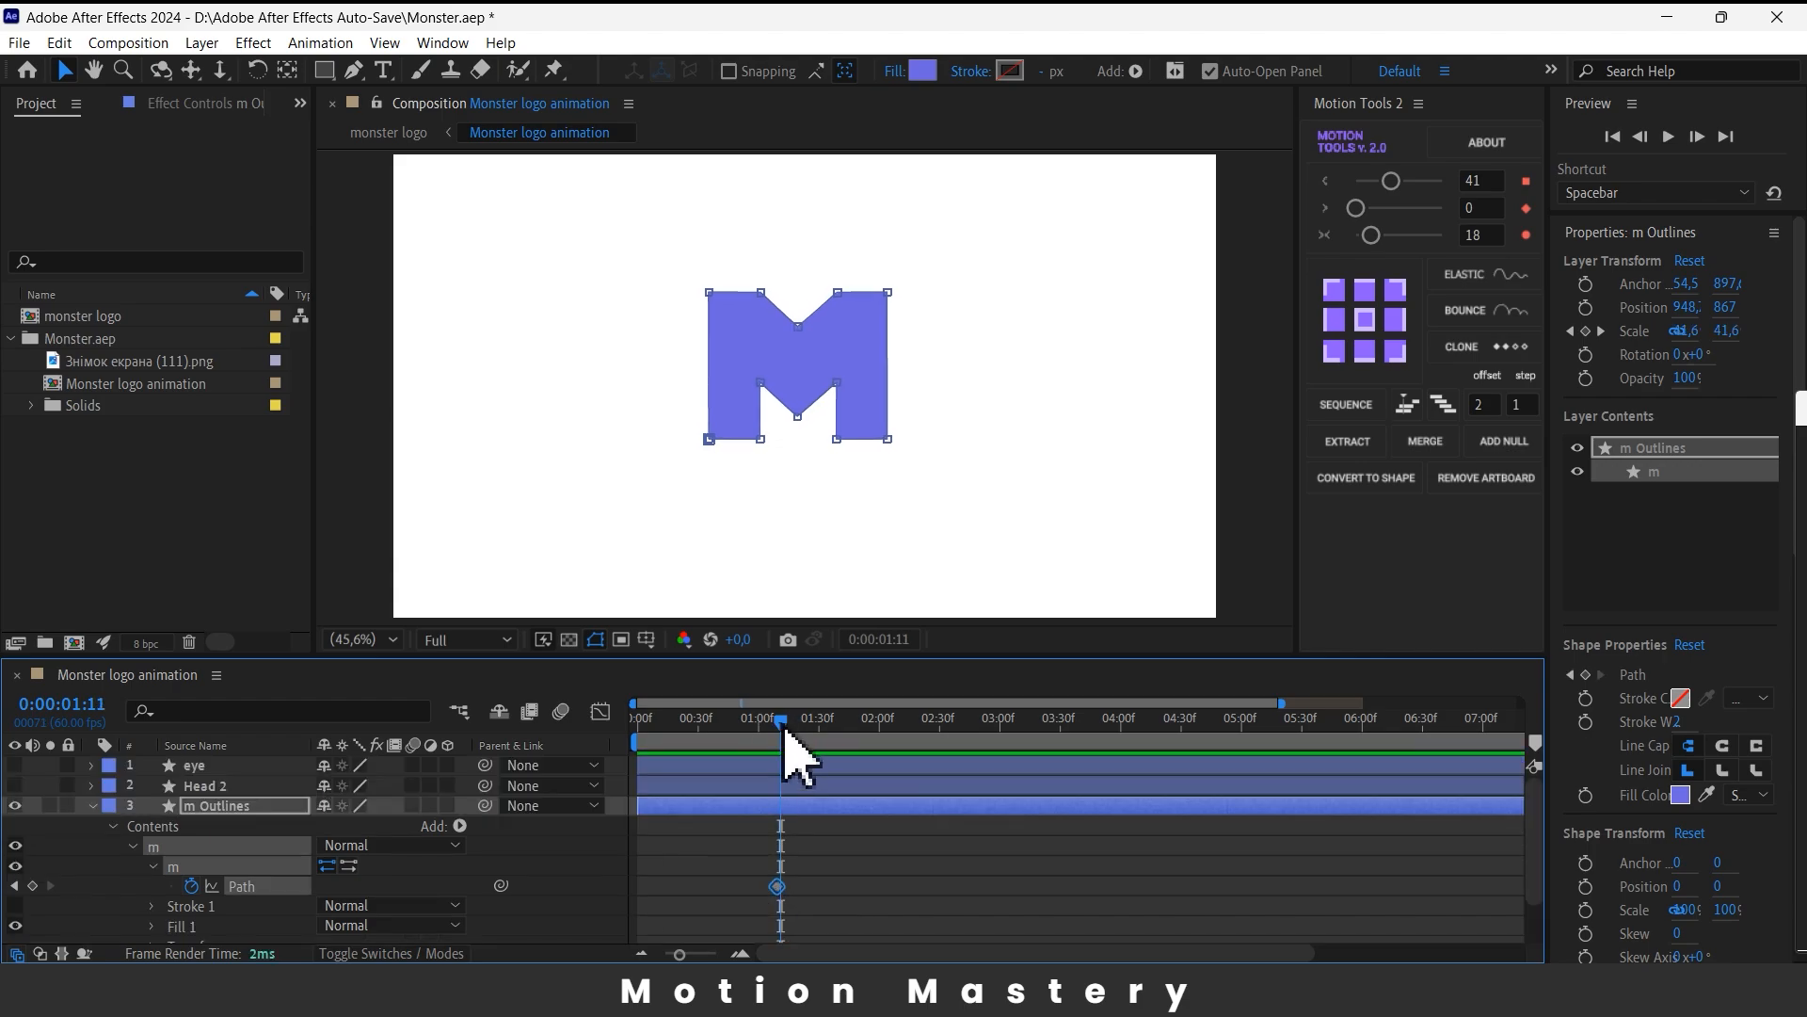
- At 0:00:00:48, raise the two centre points of the M until both V notches are flat, leaving an arch shape
drag(785, 739, 737, 762)
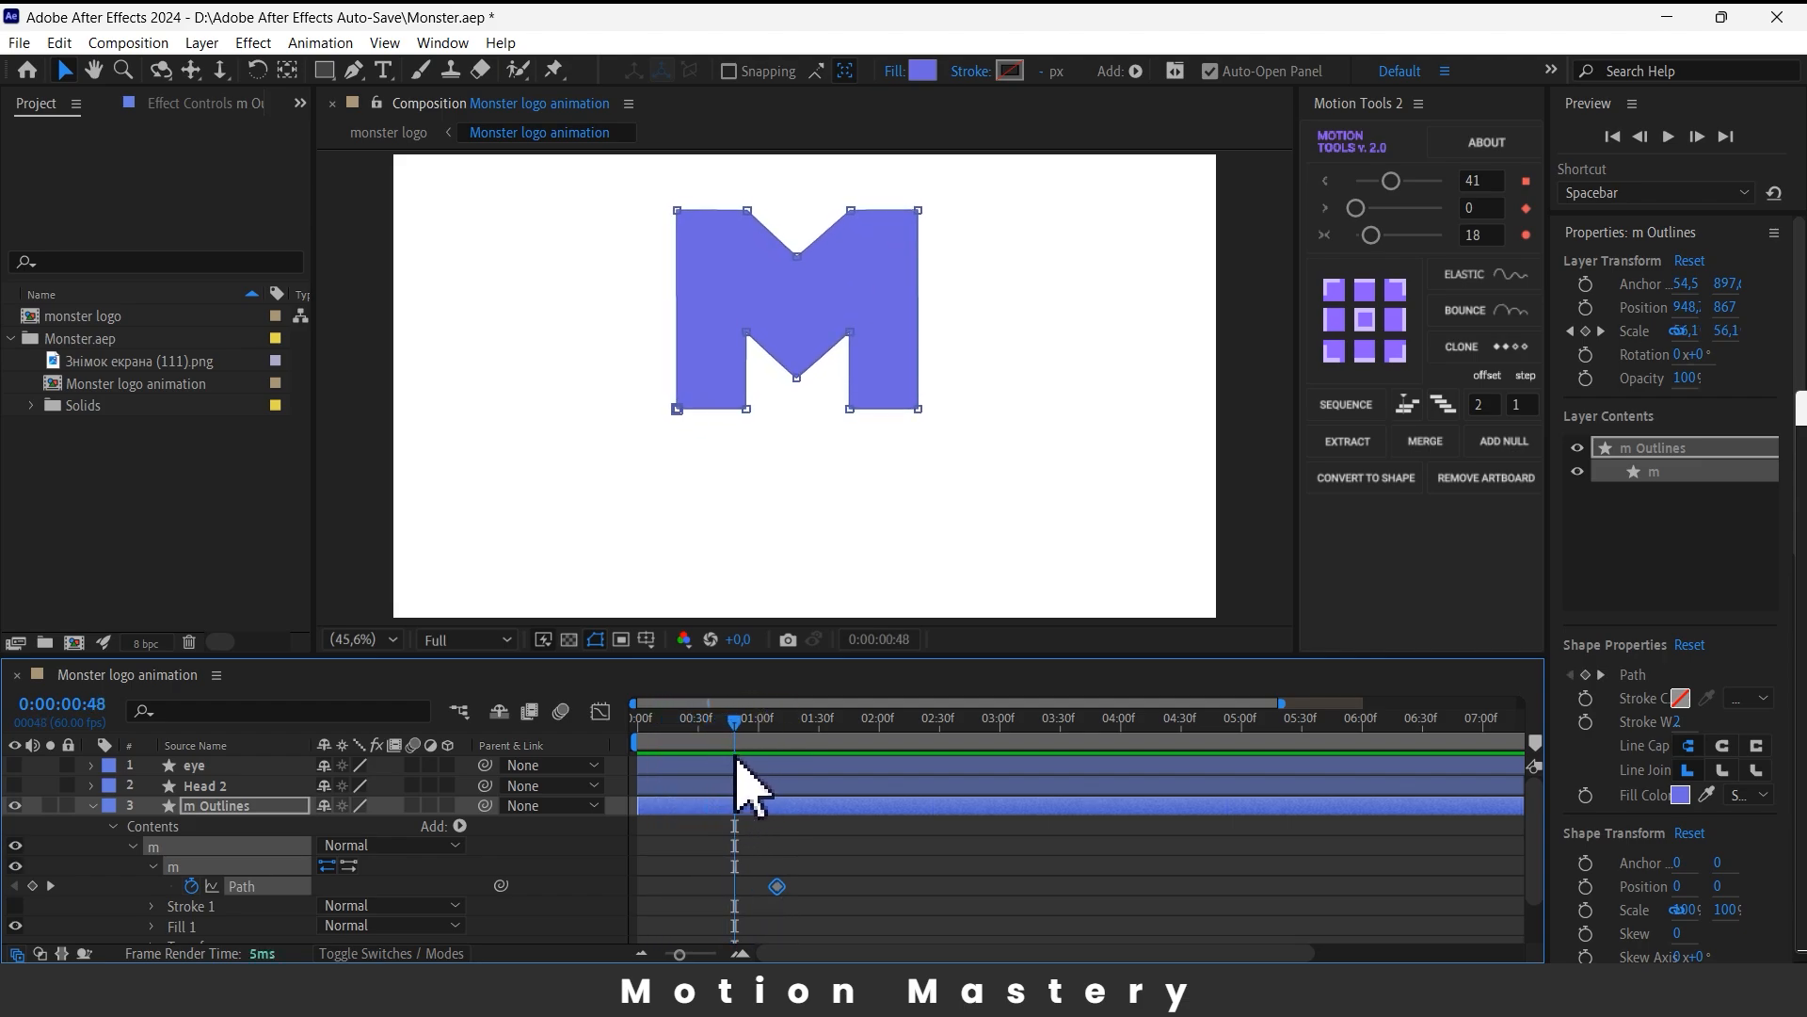
drag(815, 202, 783, 382)
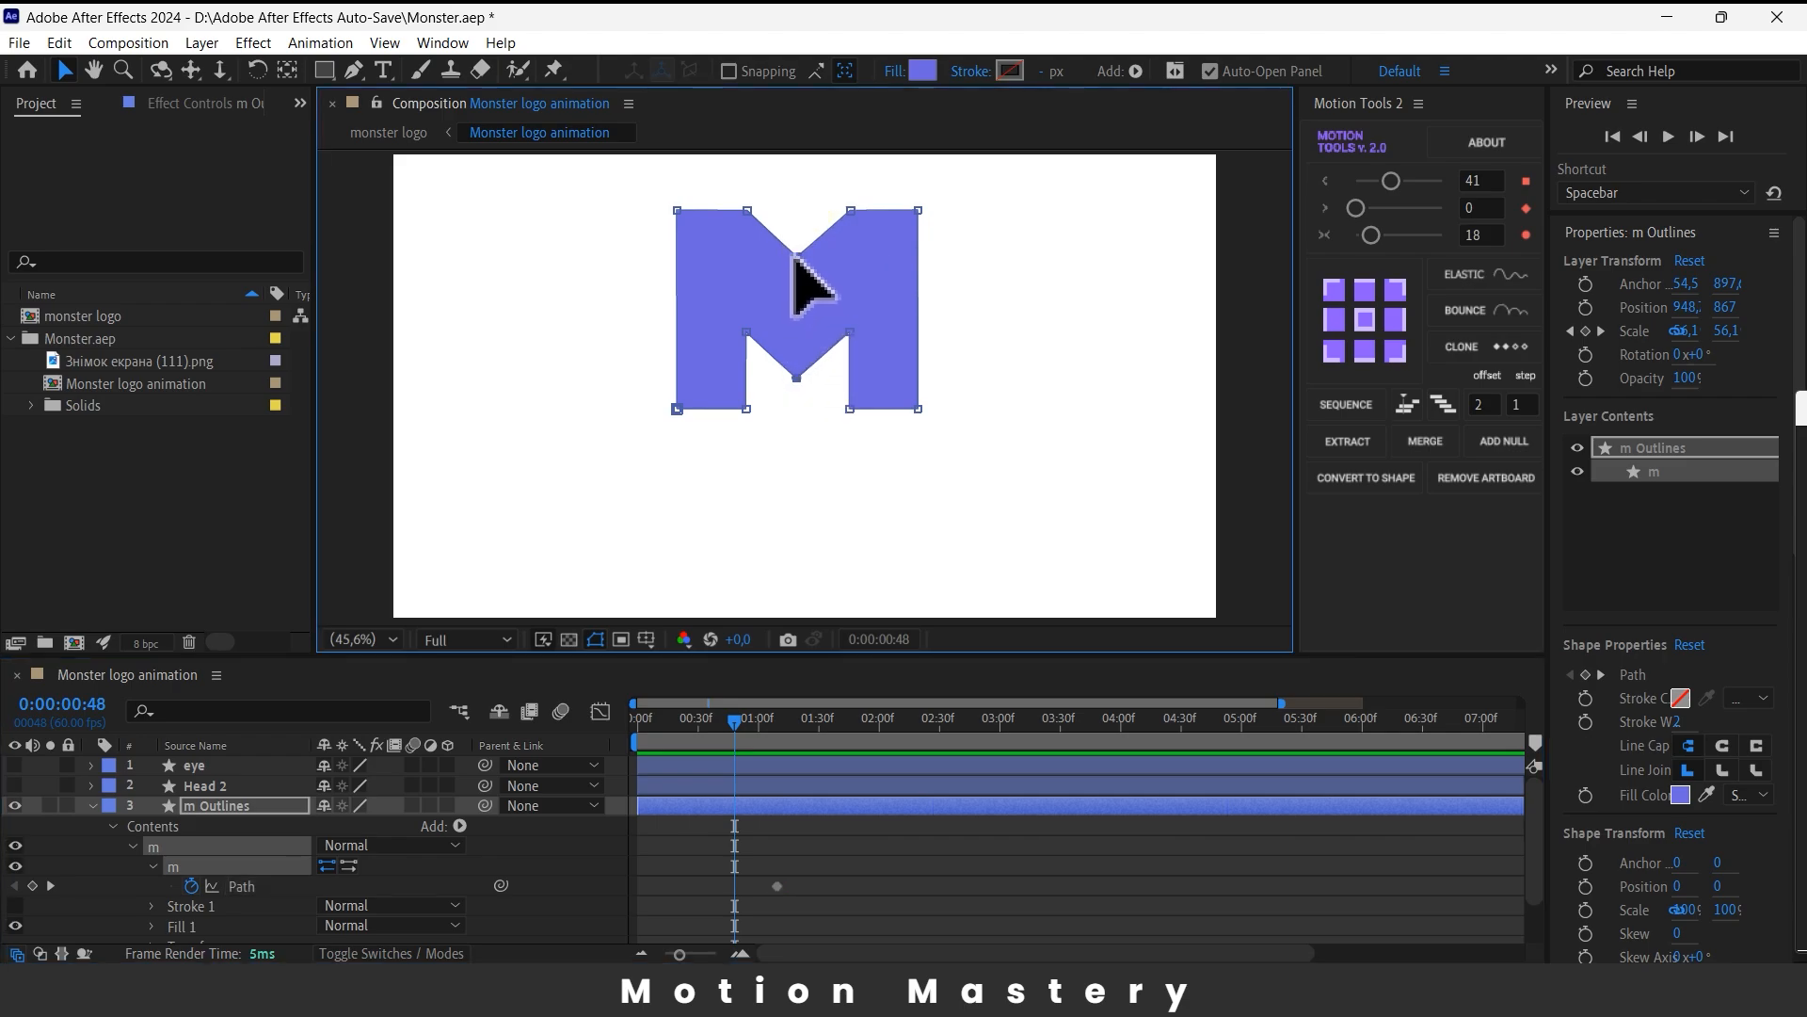
drag(795, 256, 799, 226)
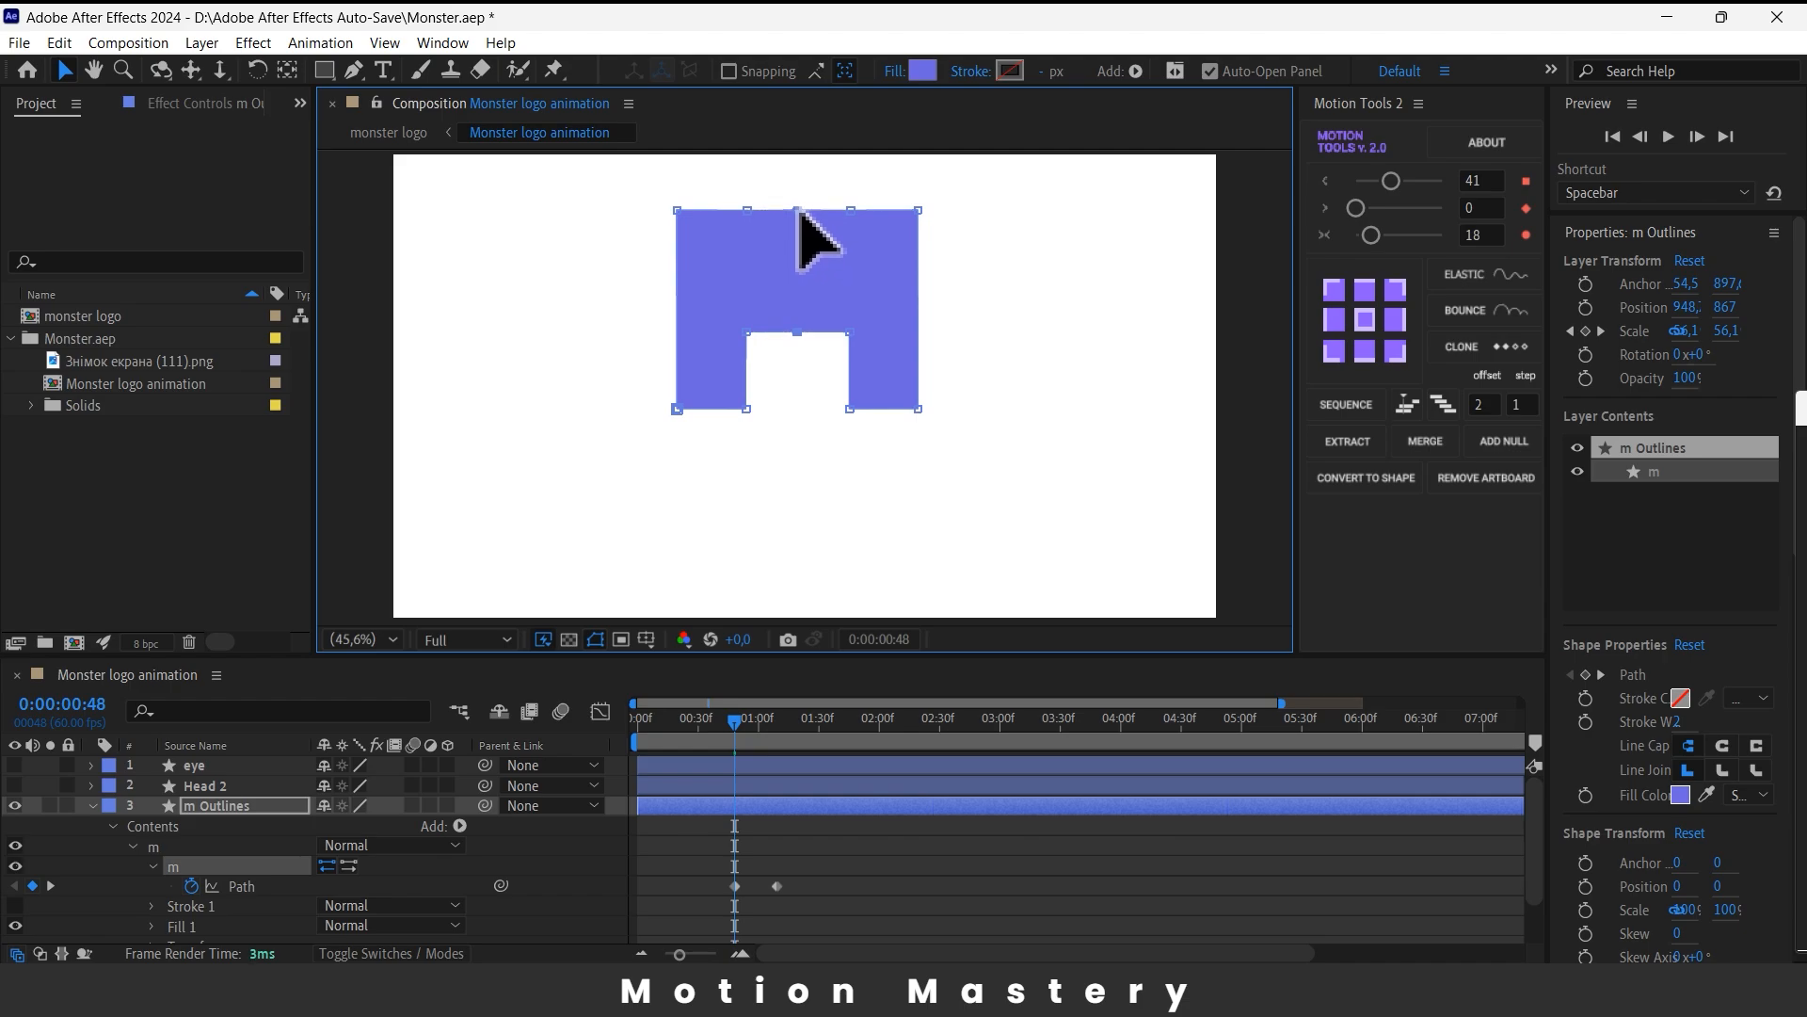
click(1028, 299)
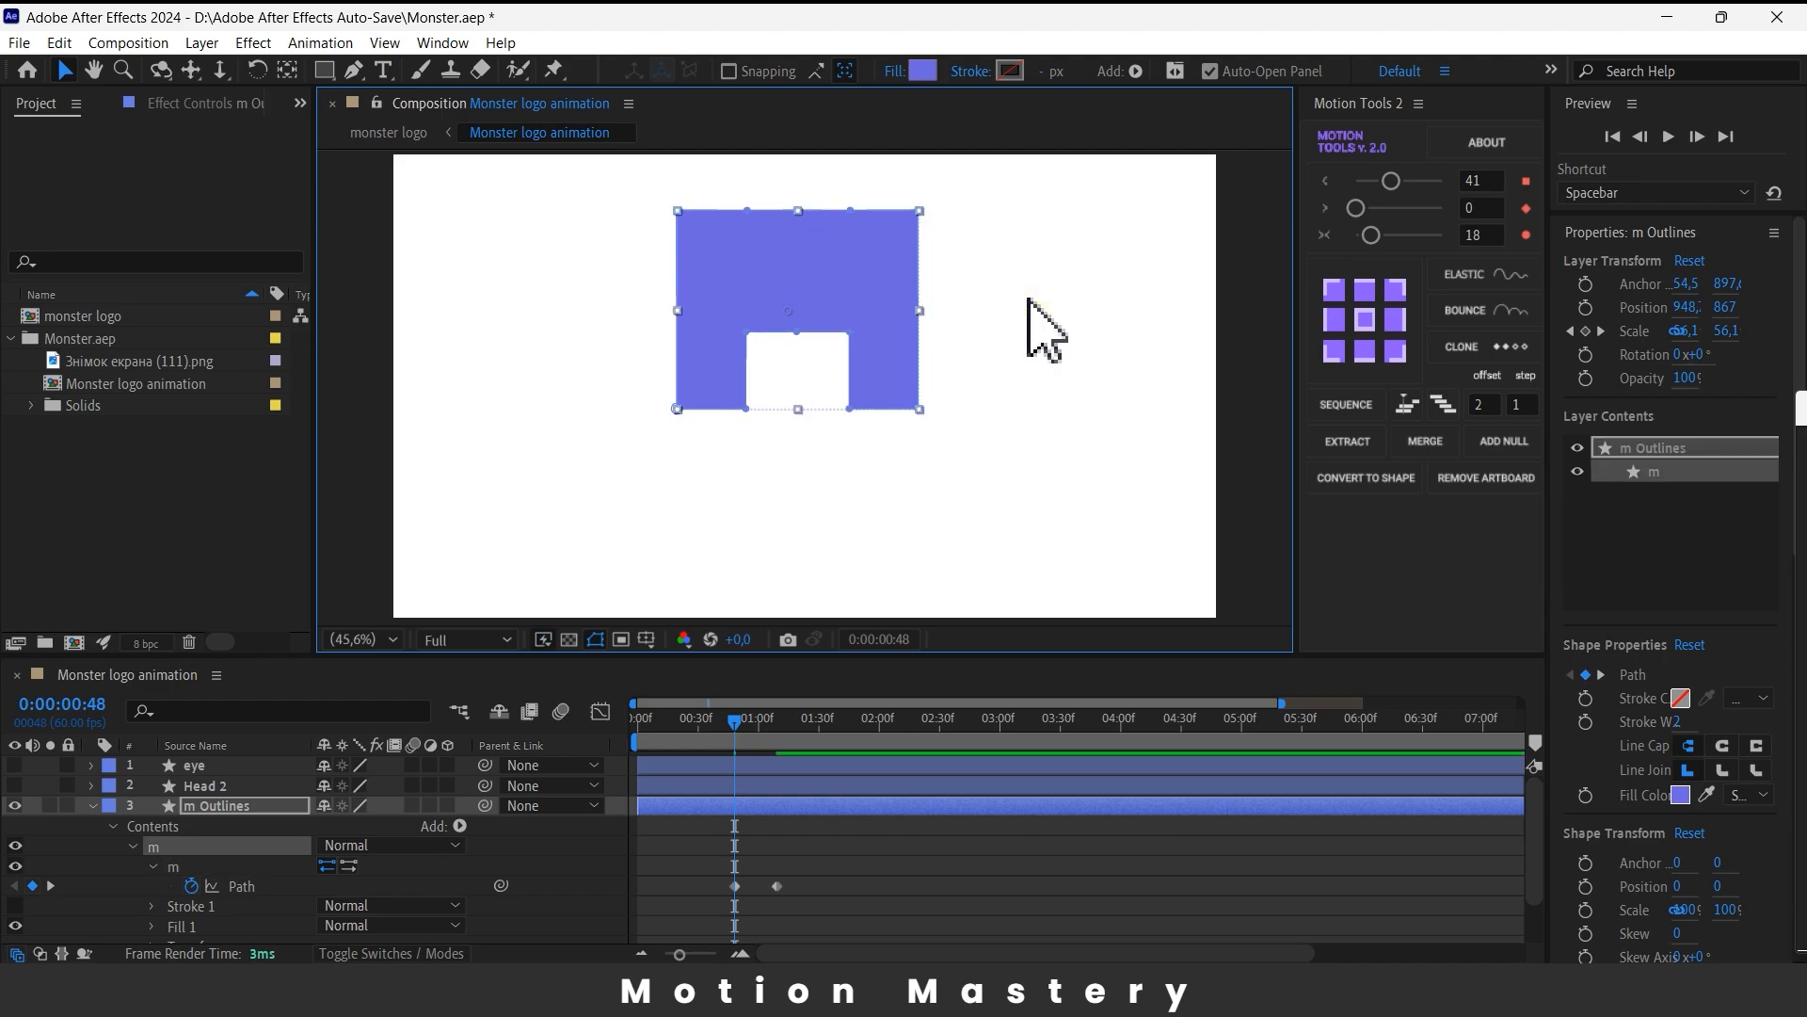
click(713, 546)
- Apply Easy Ease to both Path keyframes and scrub back to about 0:00:00:26
drag(807, 864, 725, 932)
key(F9)
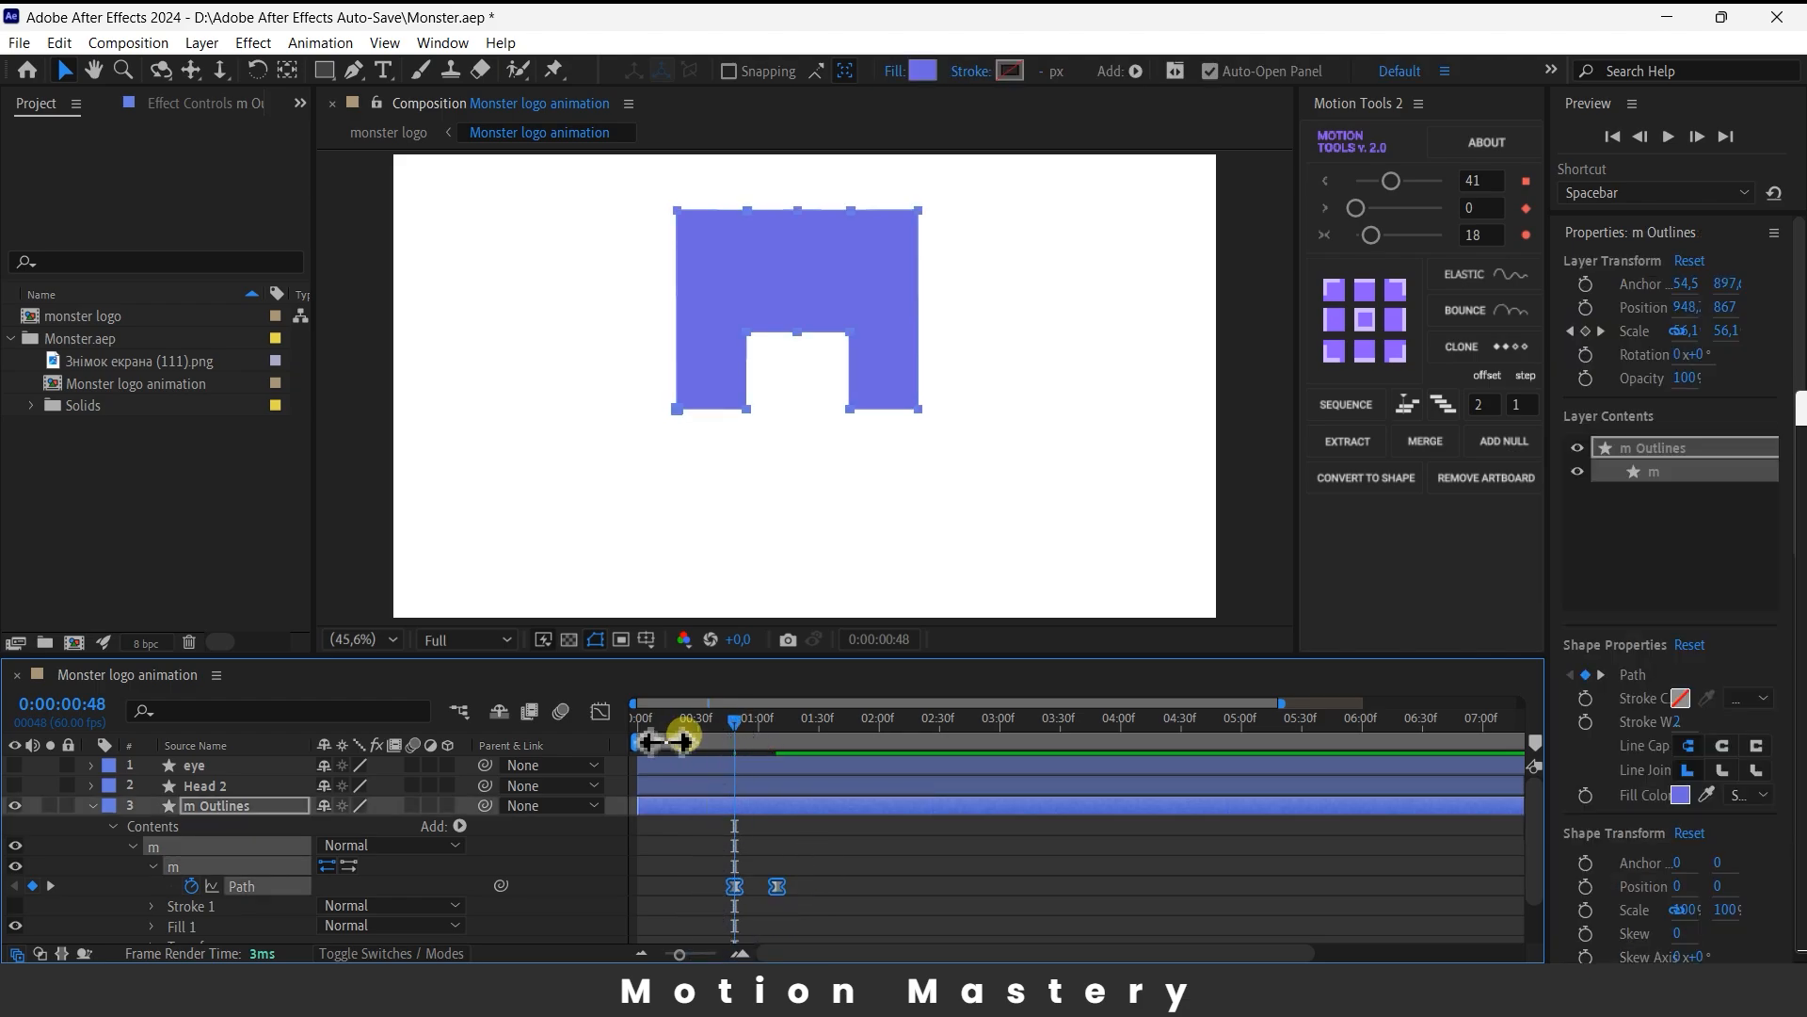
drag(731, 740, 691, 738)
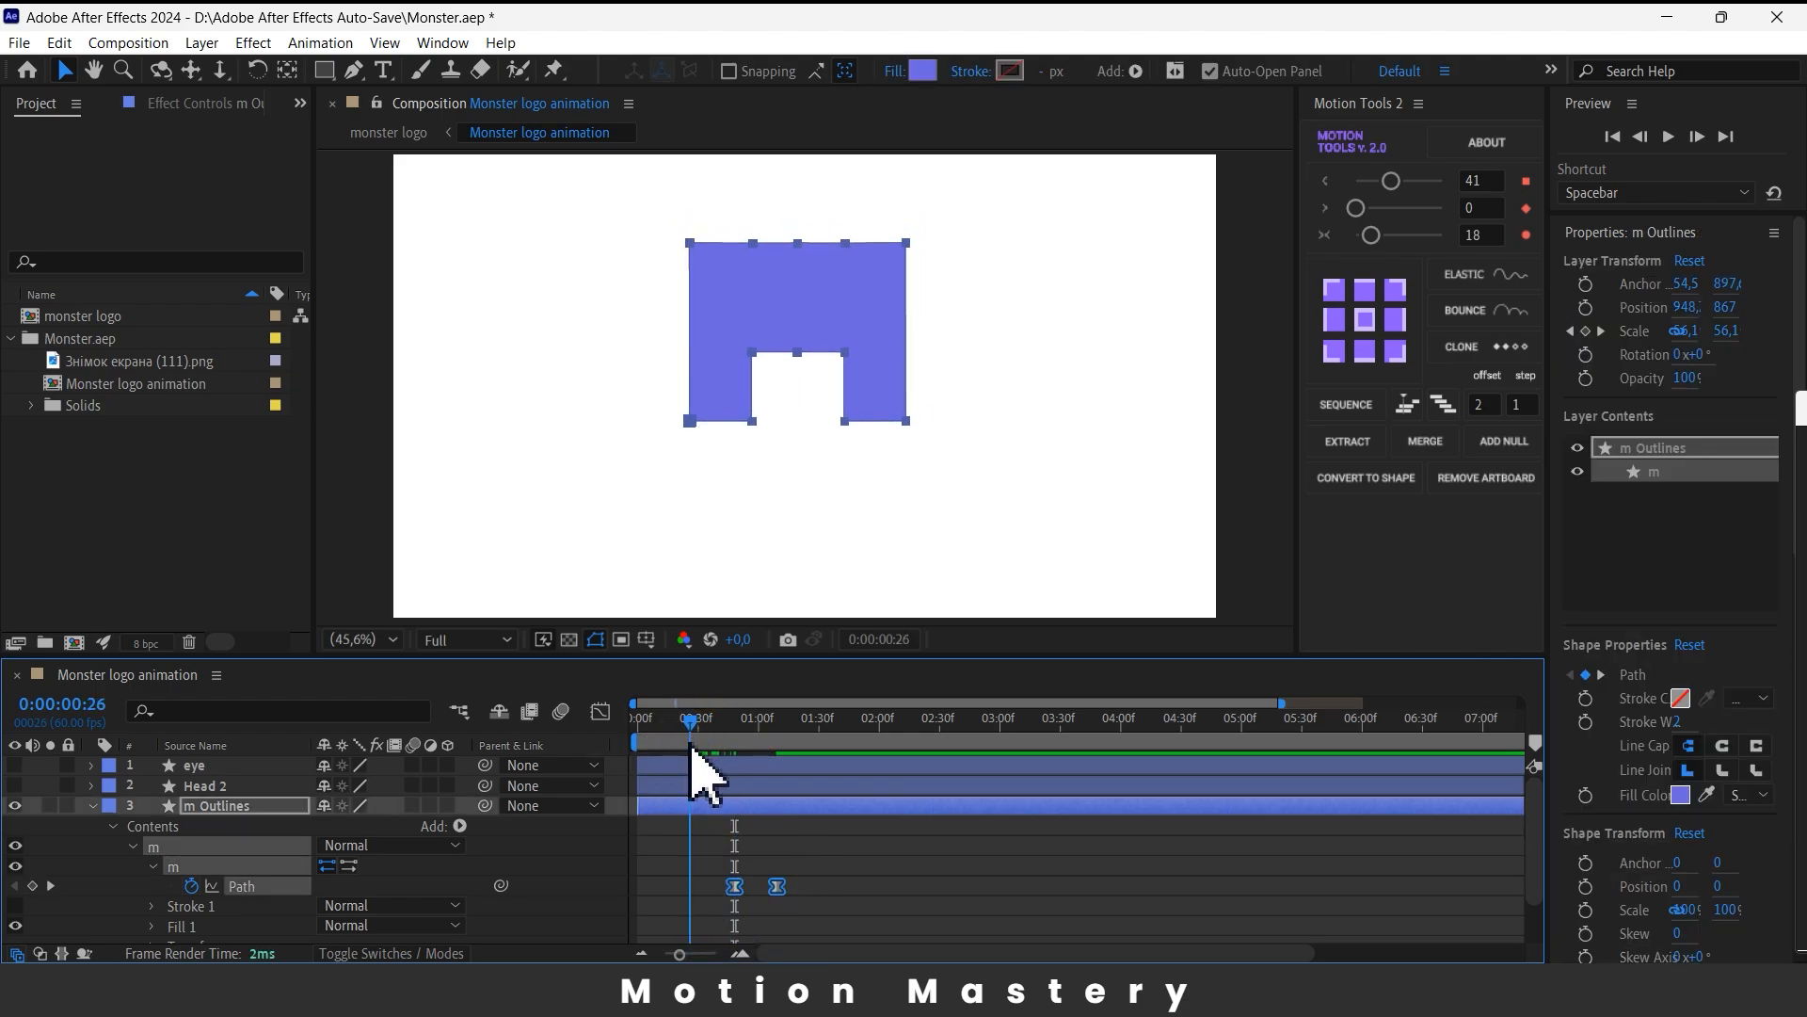
click(733, 849)
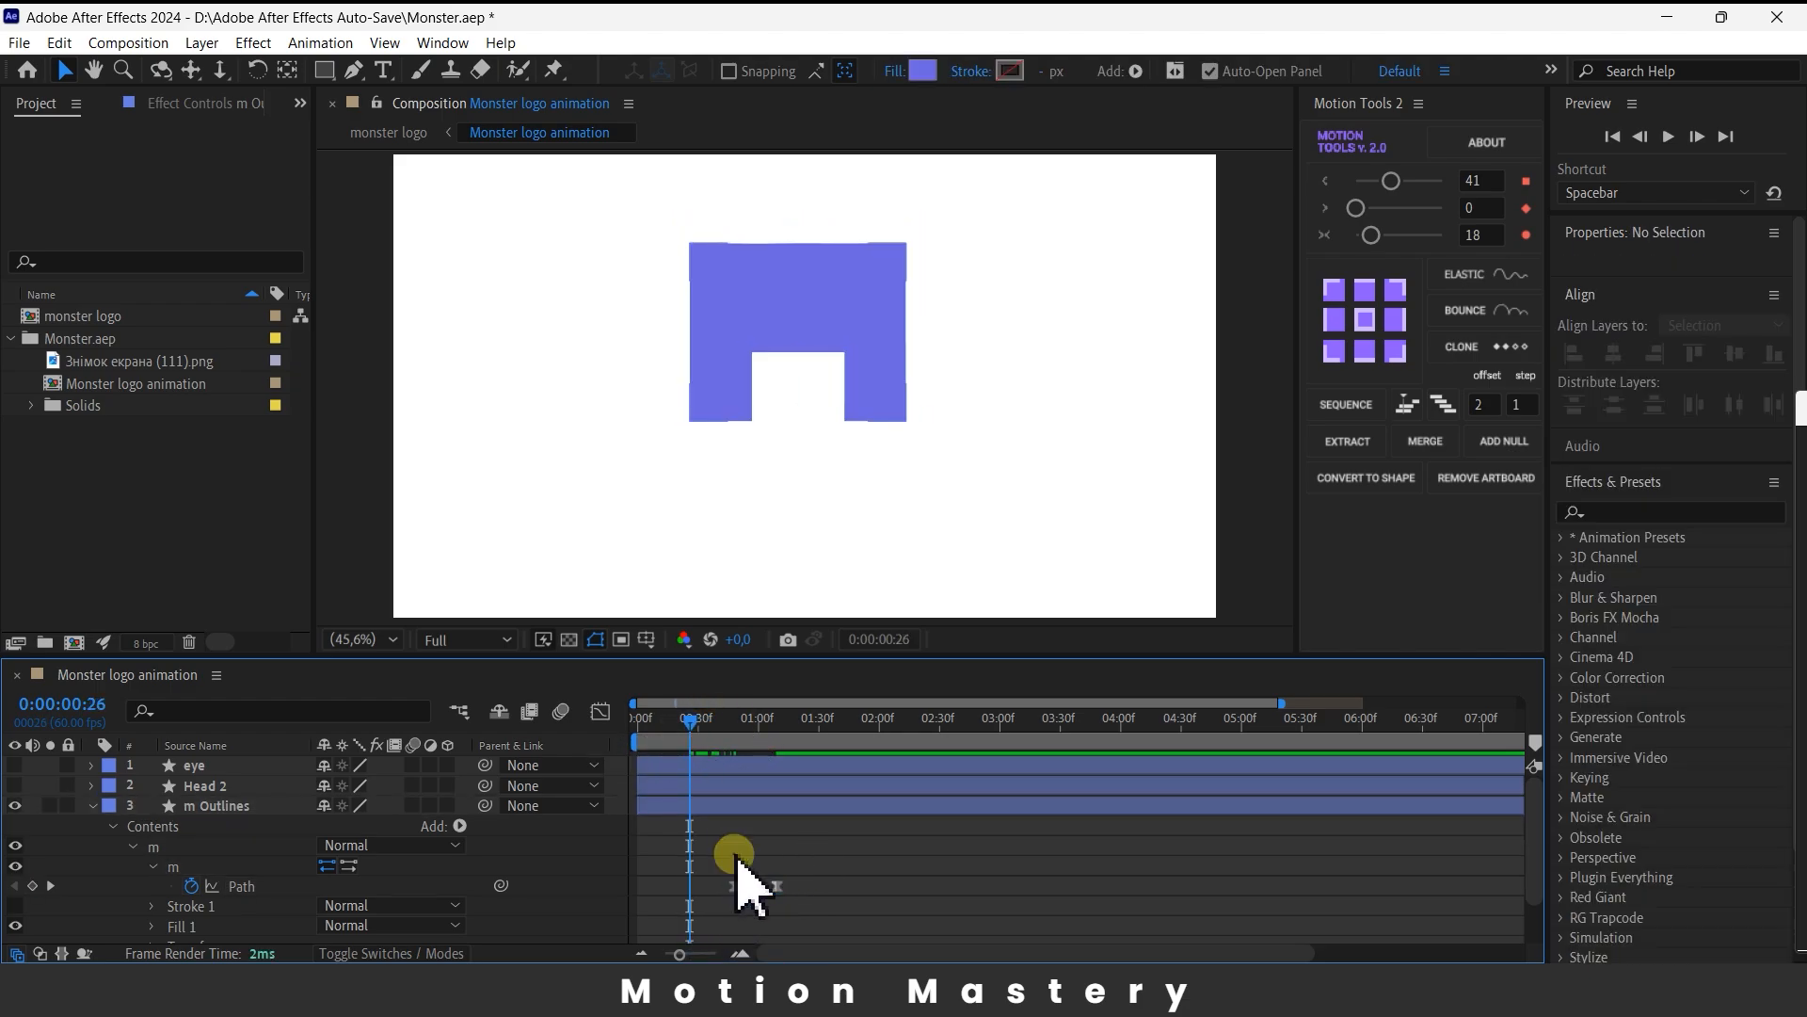
- At 0:00:00:28, raise the four bottom points of the legs to the arch's inner edge so the shape becomes a rectangle
click(178, 866)
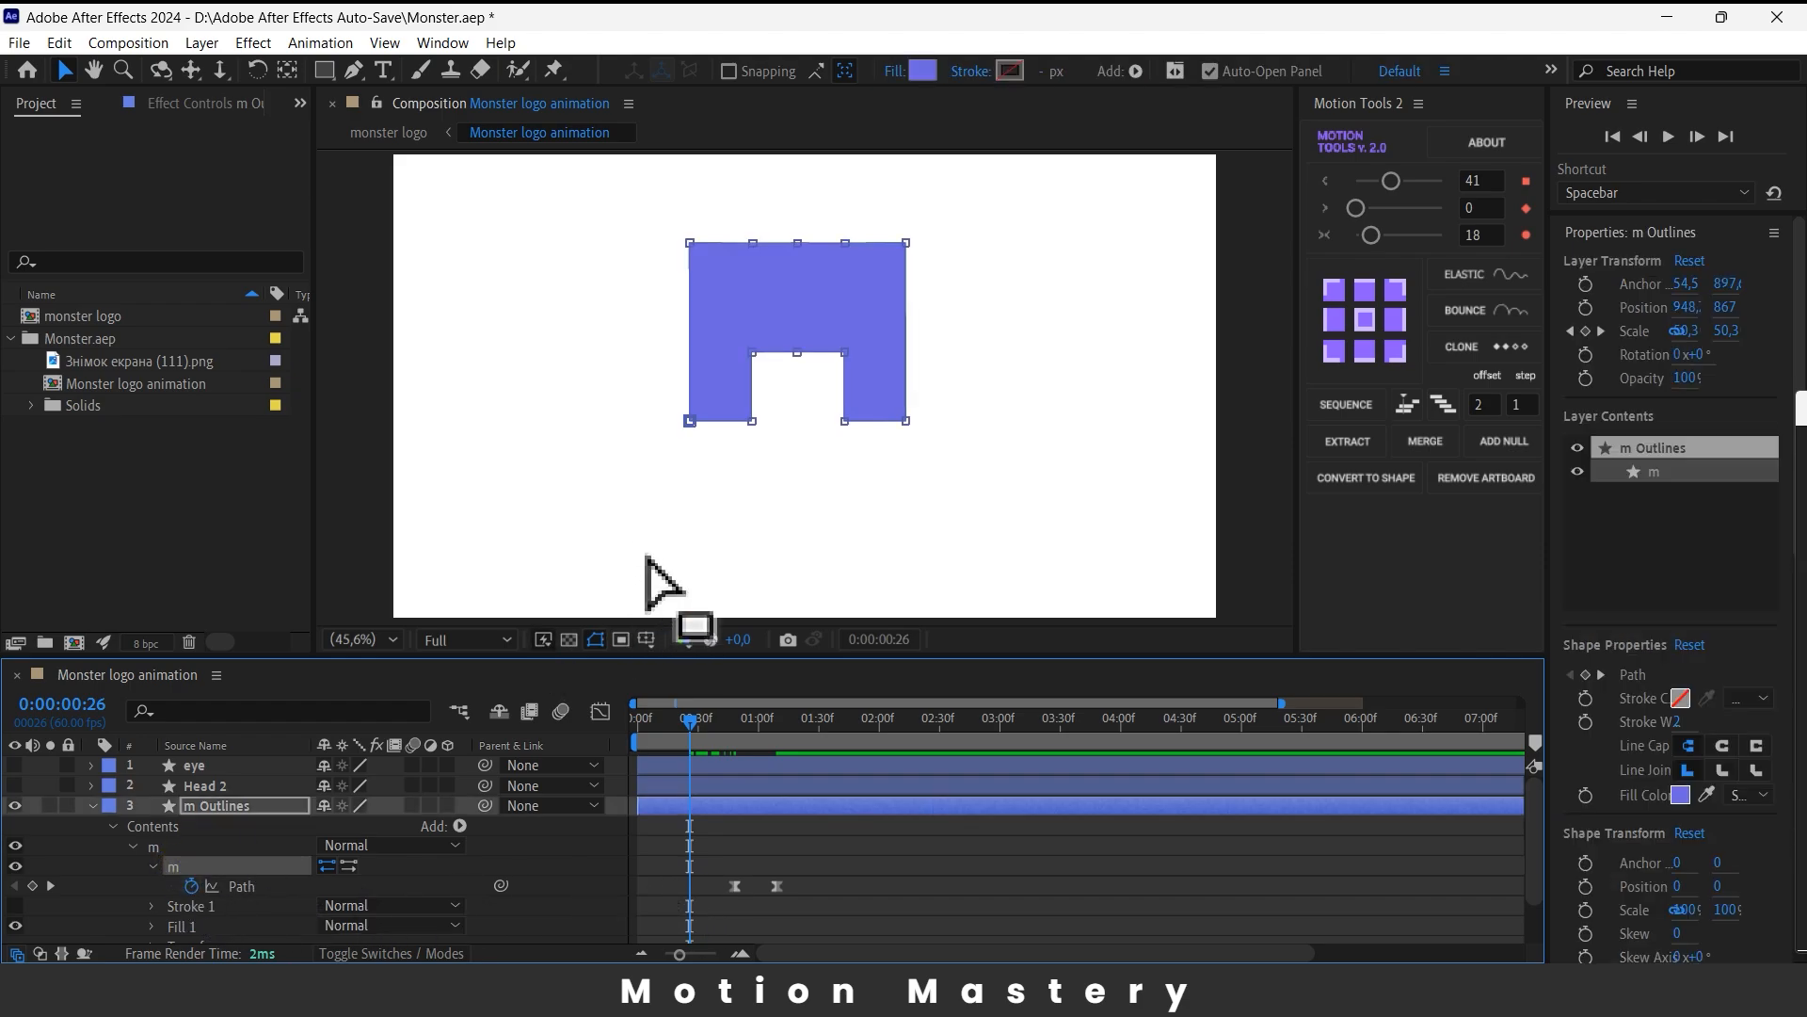
key(space)
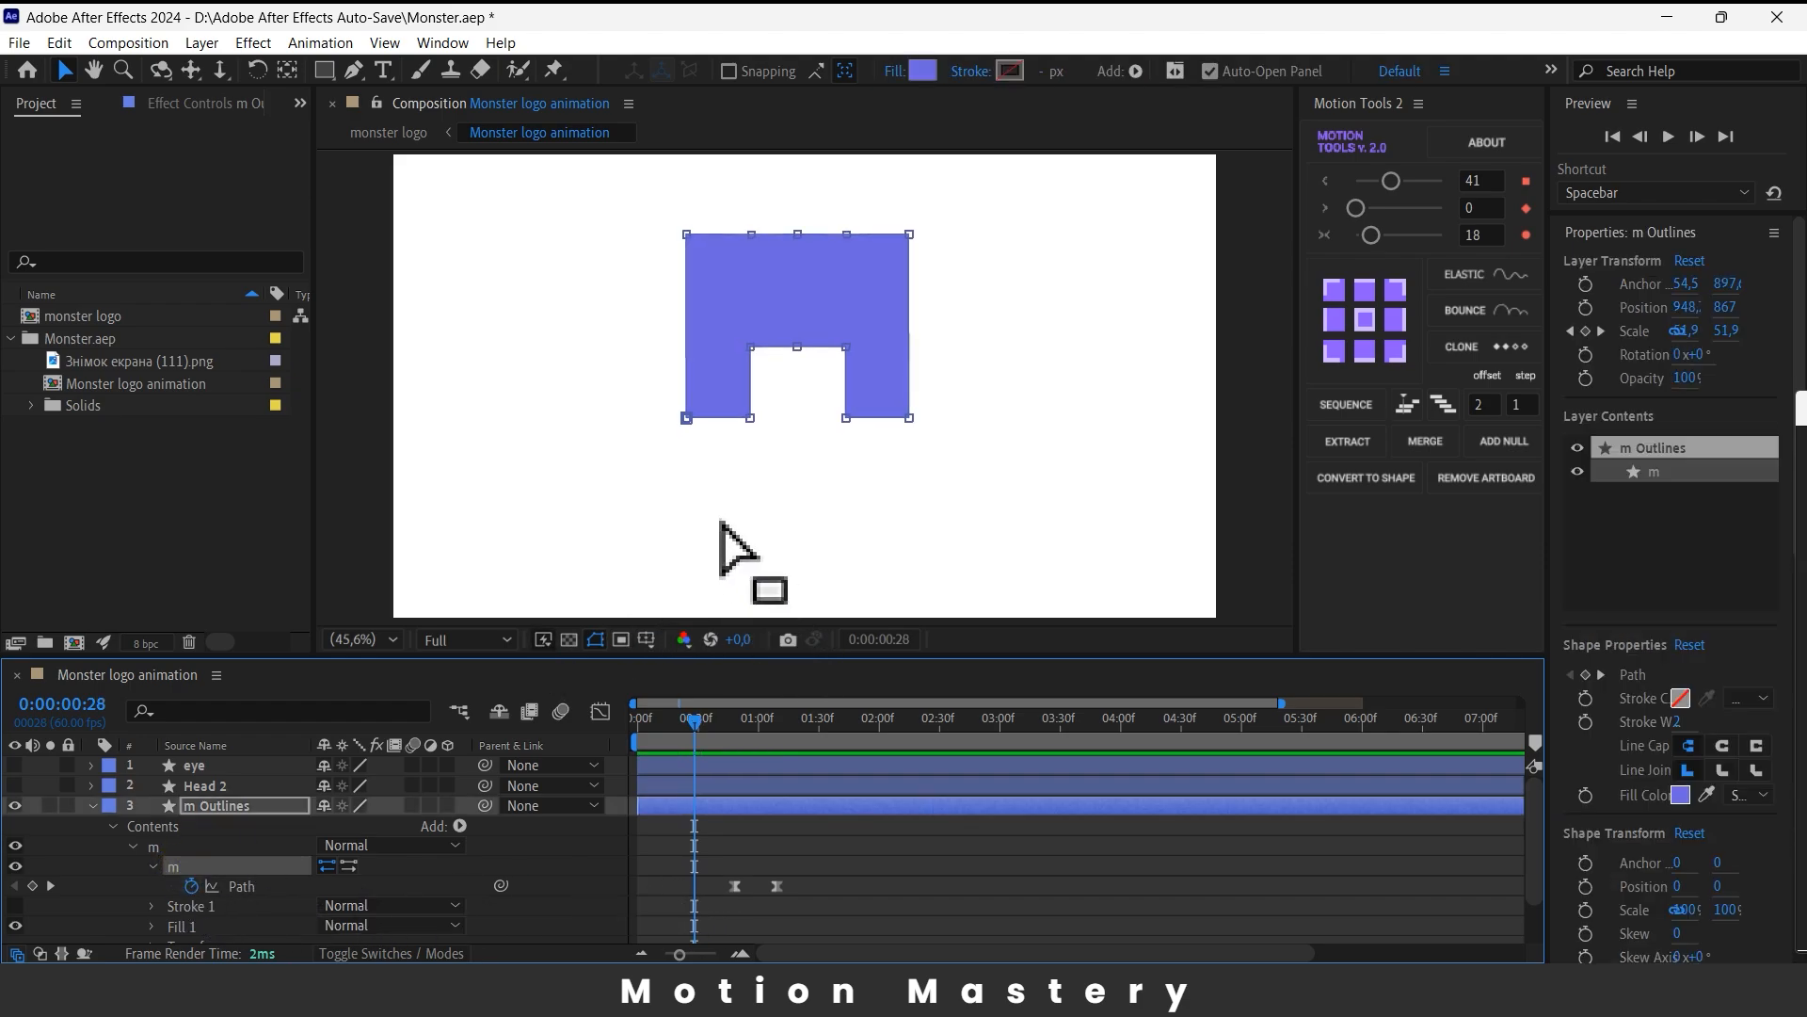
drag(784, 399, 727, 429)
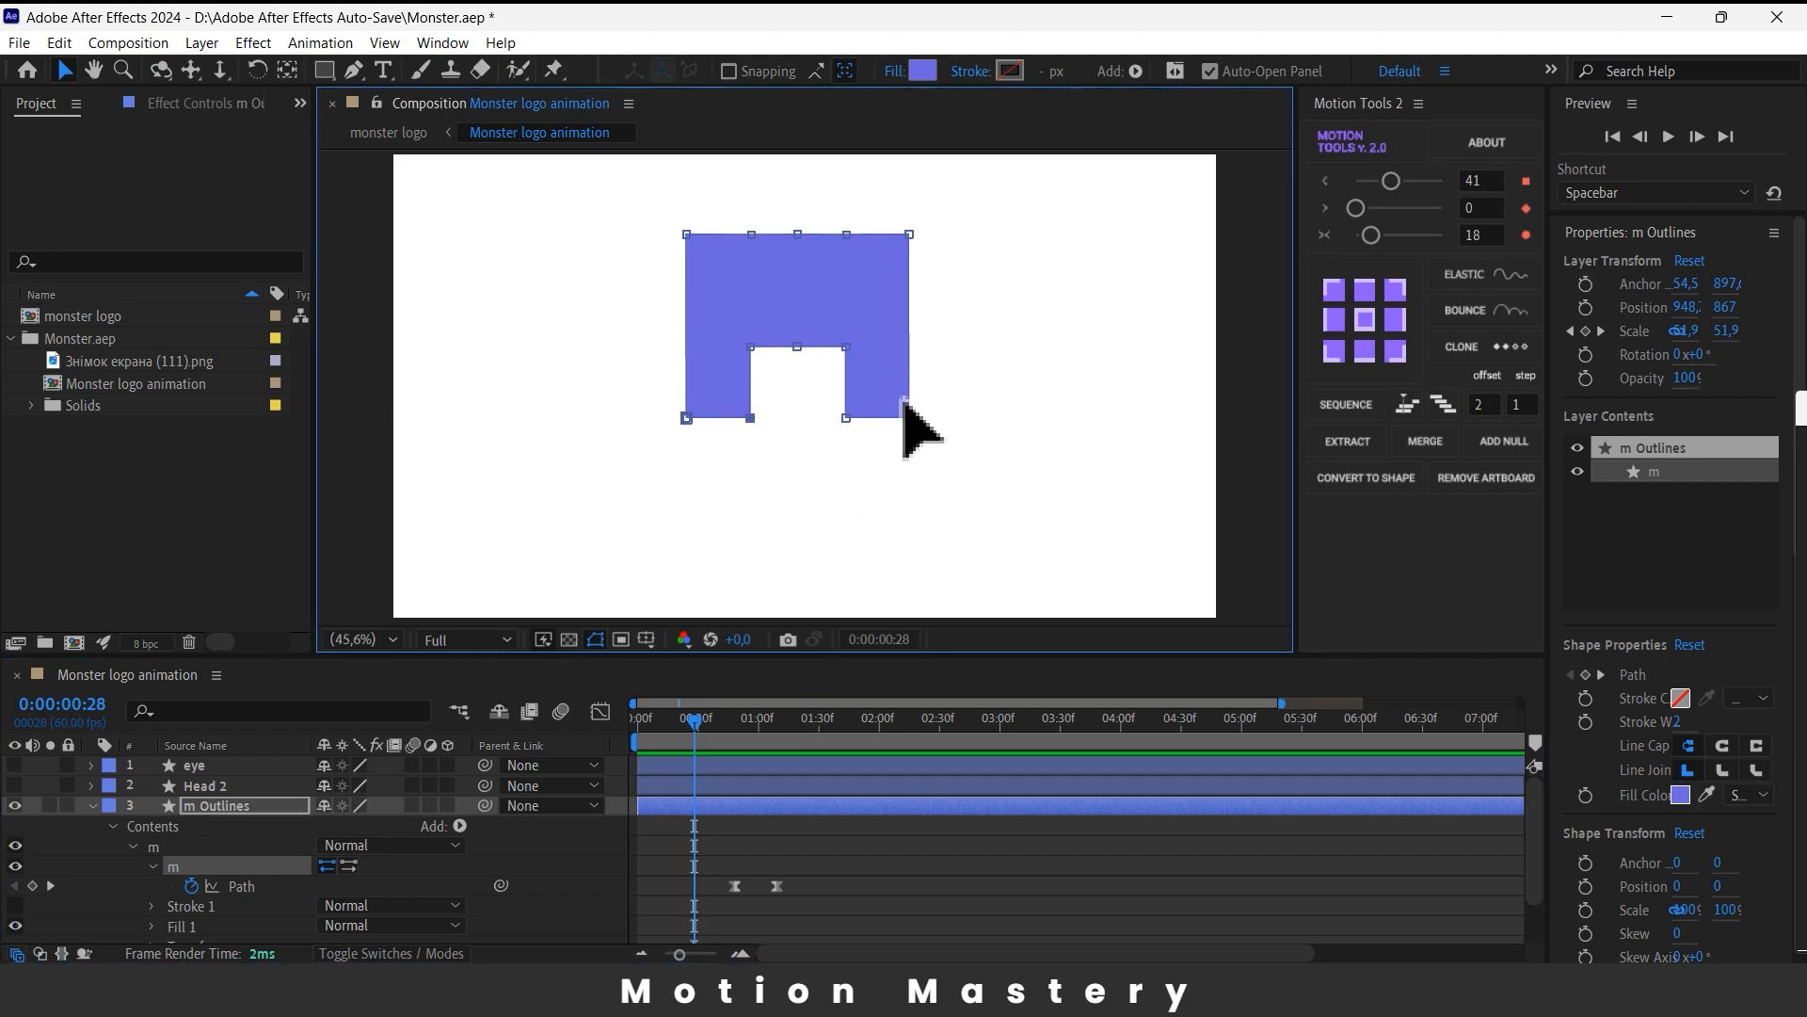
drag(944, 392, 692, 367)
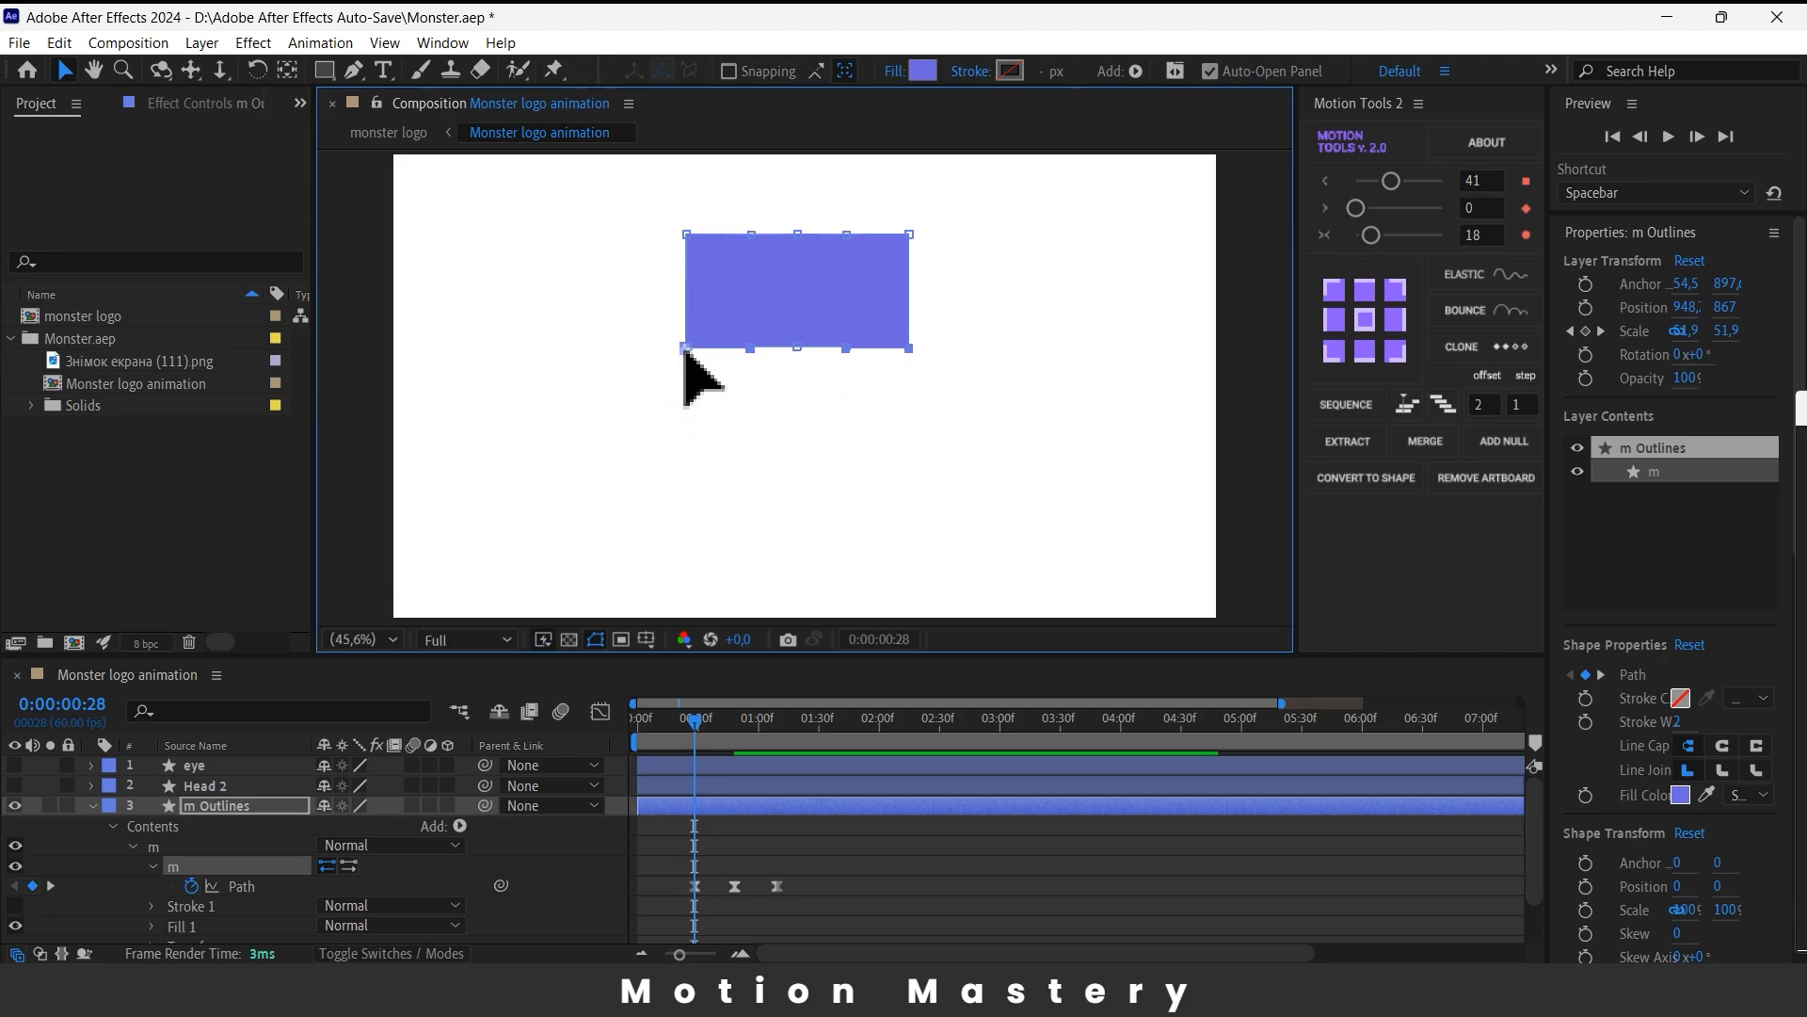
click(590, 386)
click(591, 415)
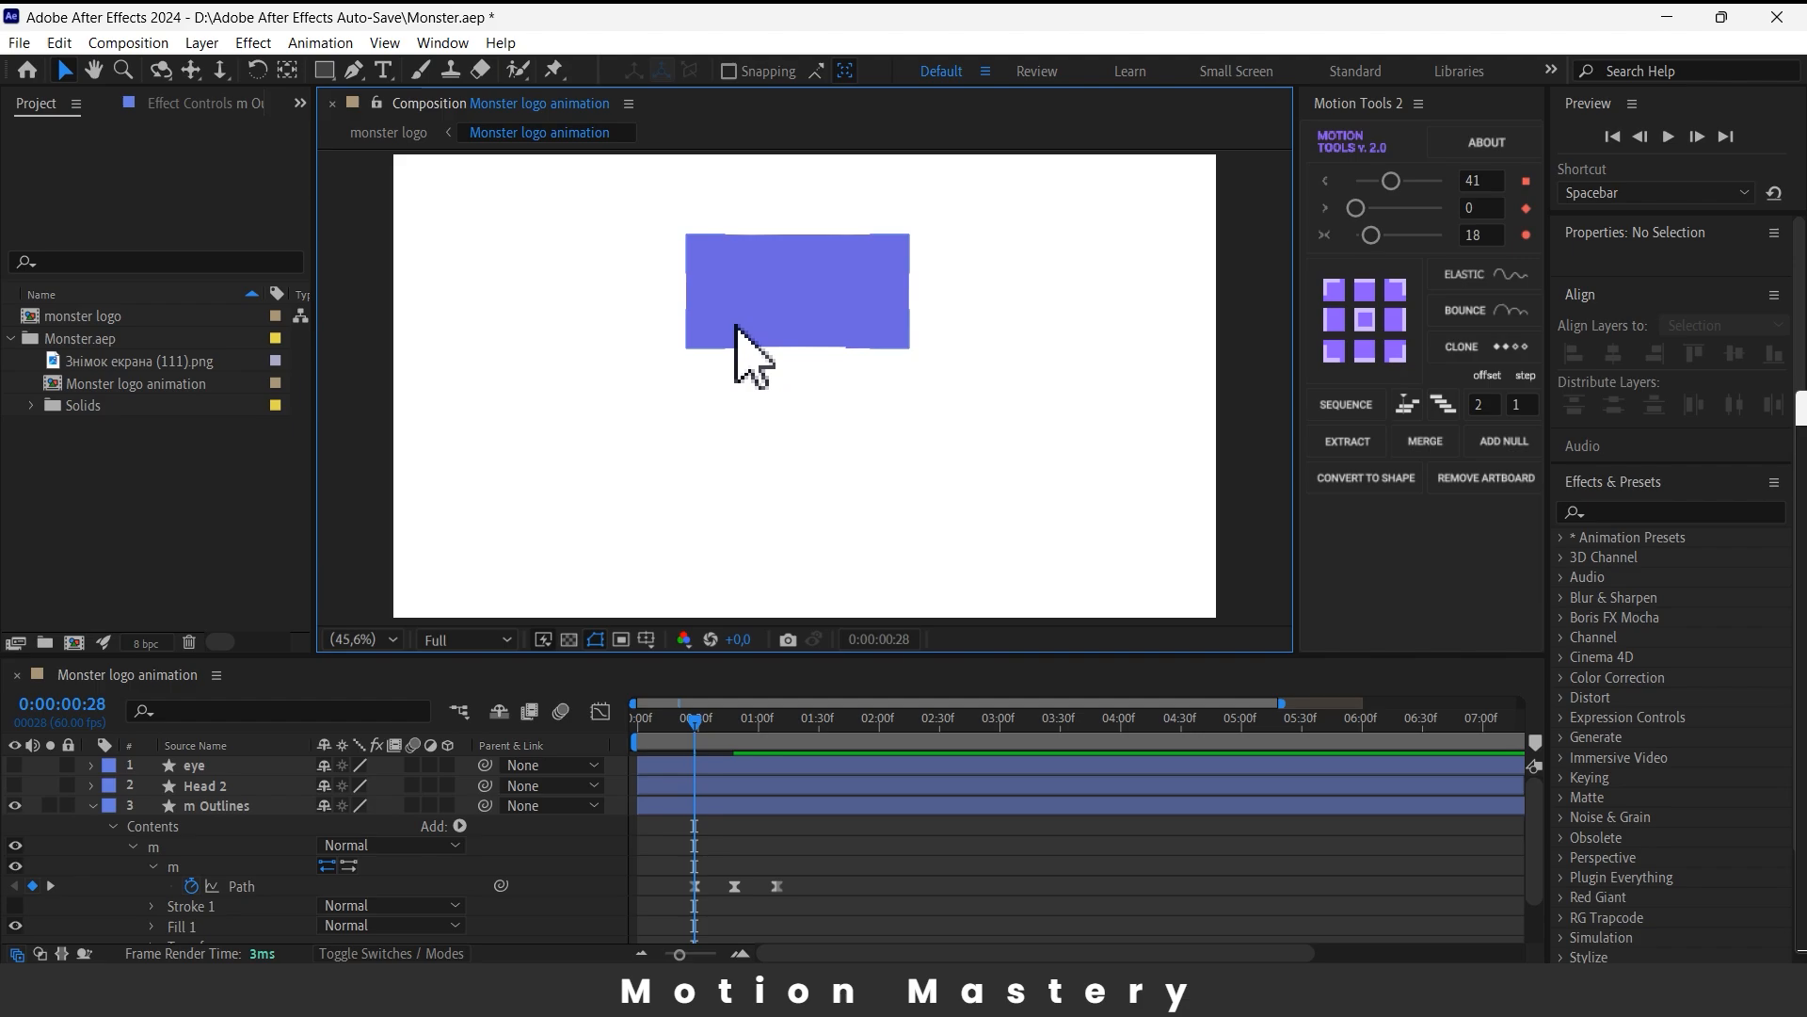
- Check the rectangle's bottom edge up close, preview the morph from the first frame and scrub back to 0:00:00:18
scroll(789, 311, up, 1)
scroll(786, 343, up, 2)
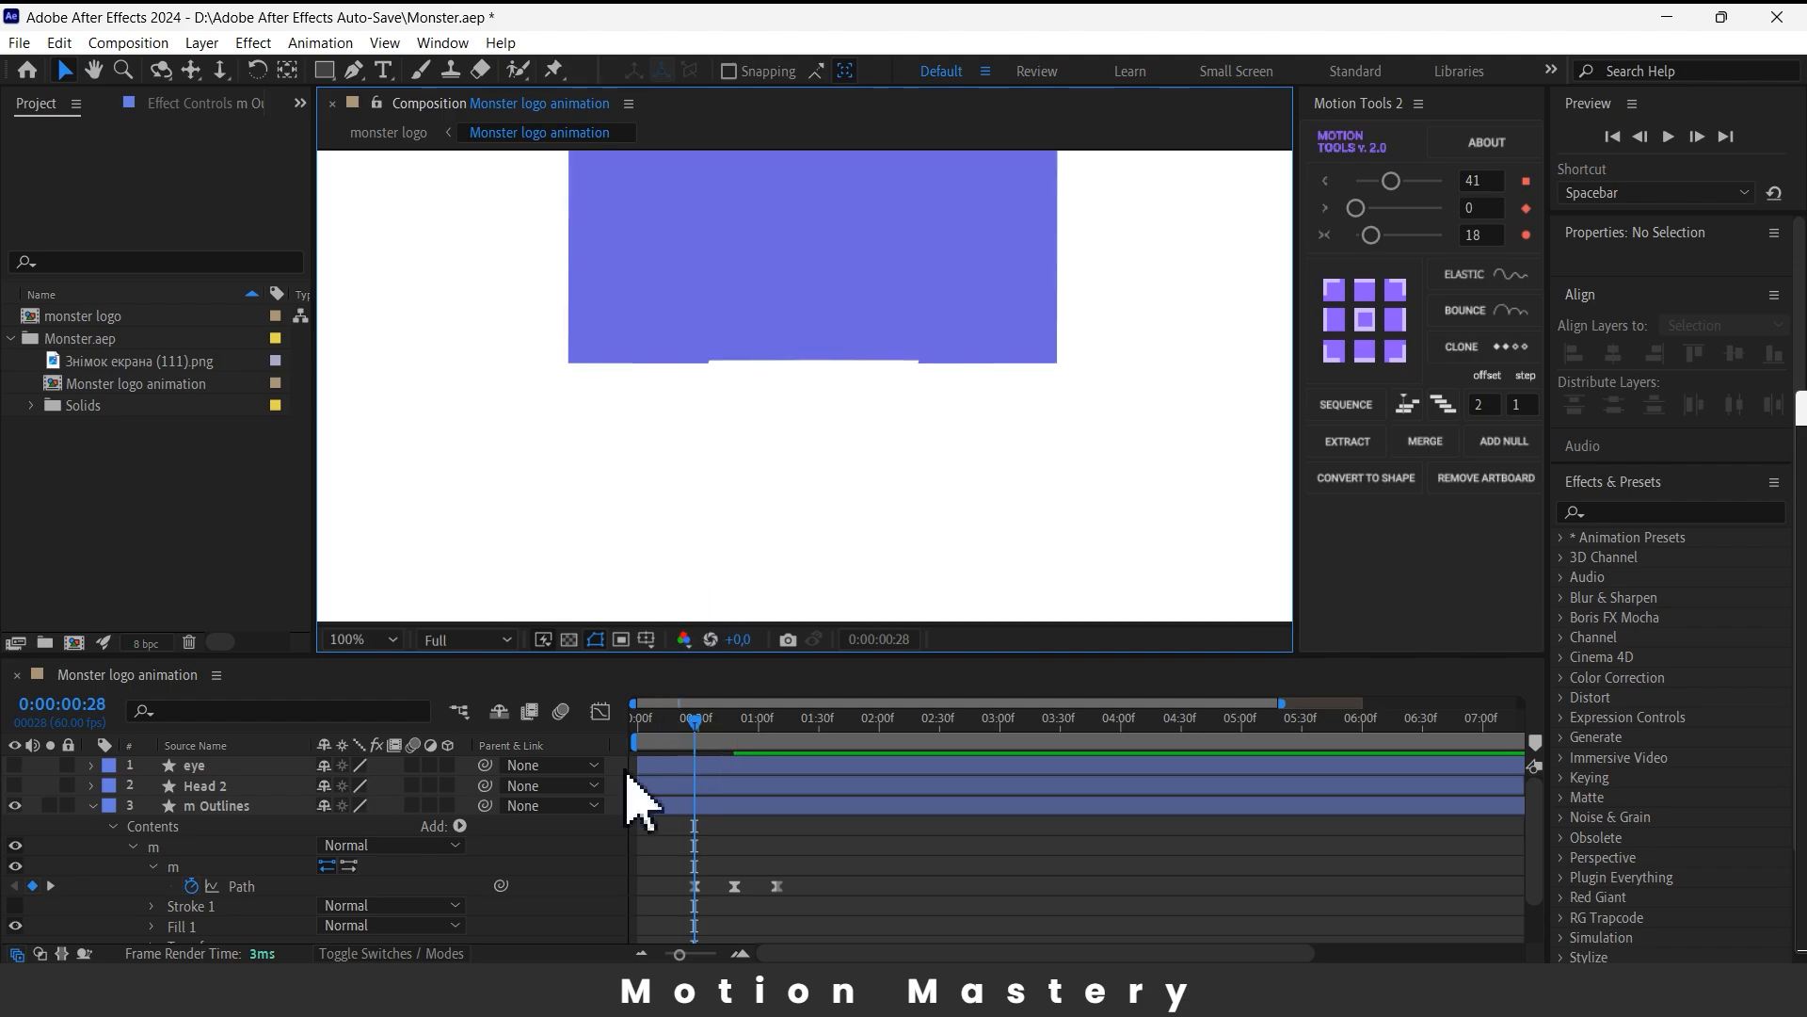
click(171, 846)
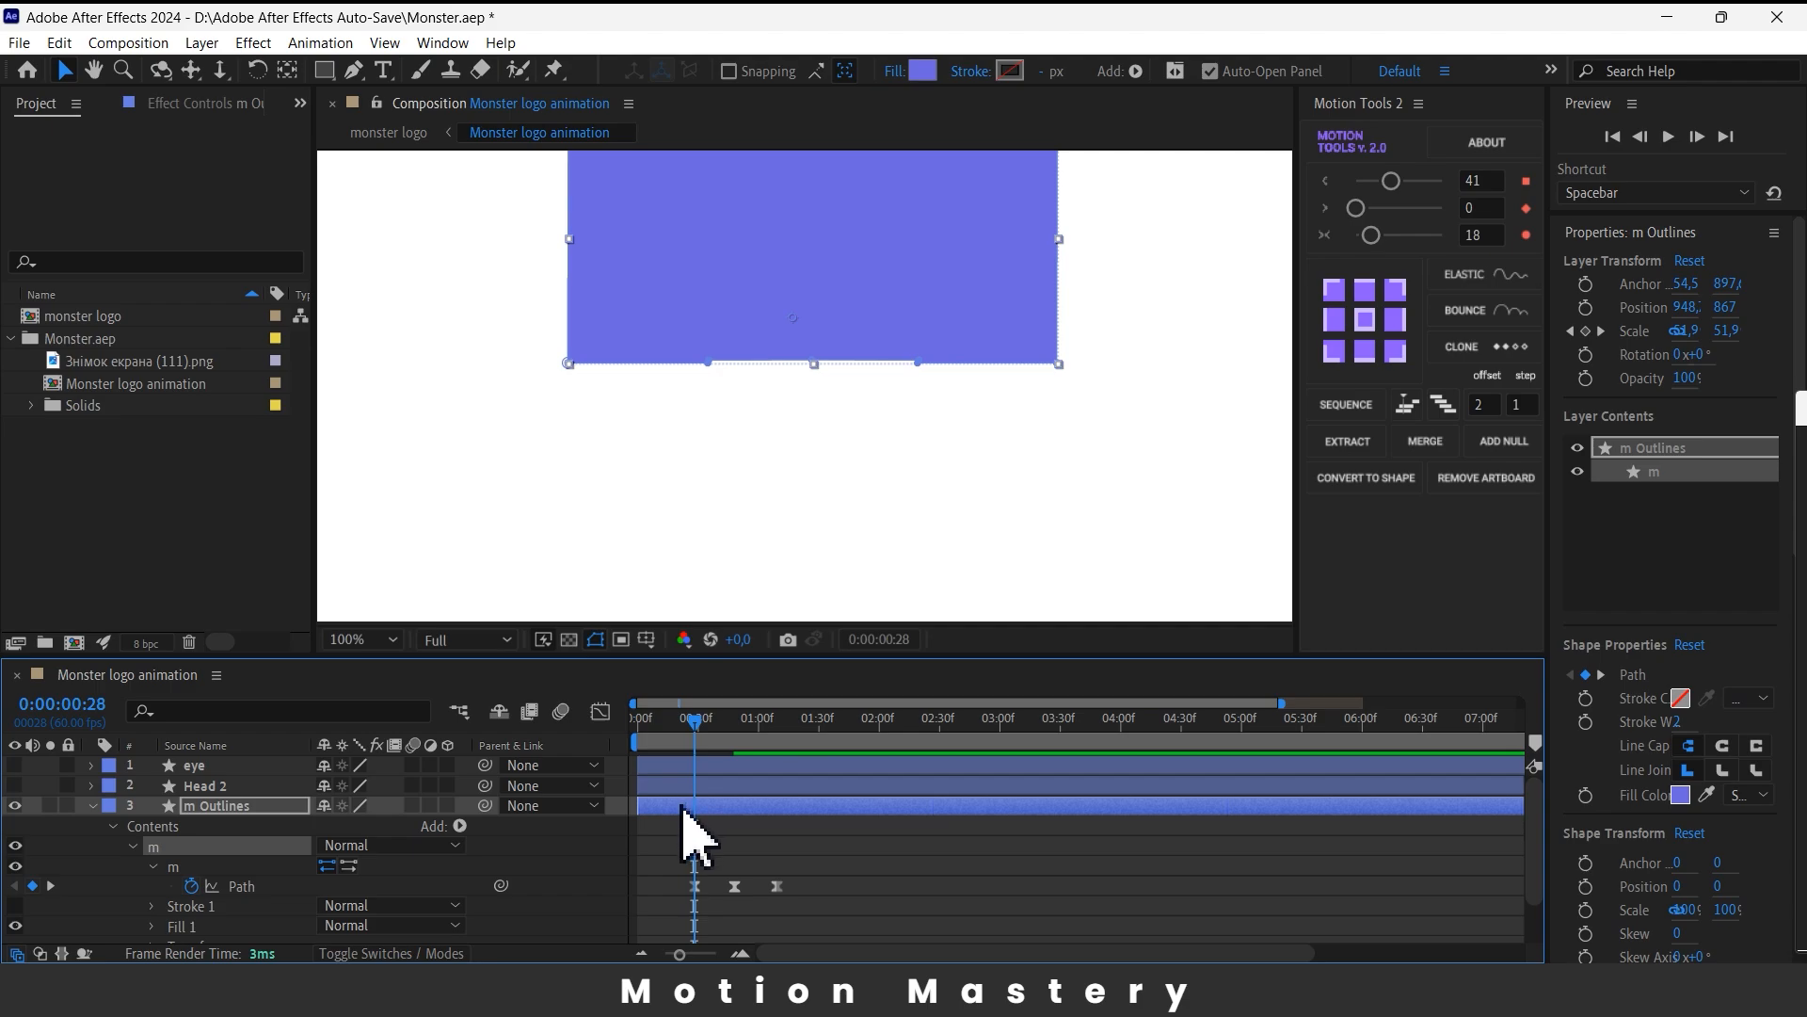
drag(699, 721, 626, 758)
scroll(863, 470, down, 2)
scroll(863, 470, up, 1)
key(space)
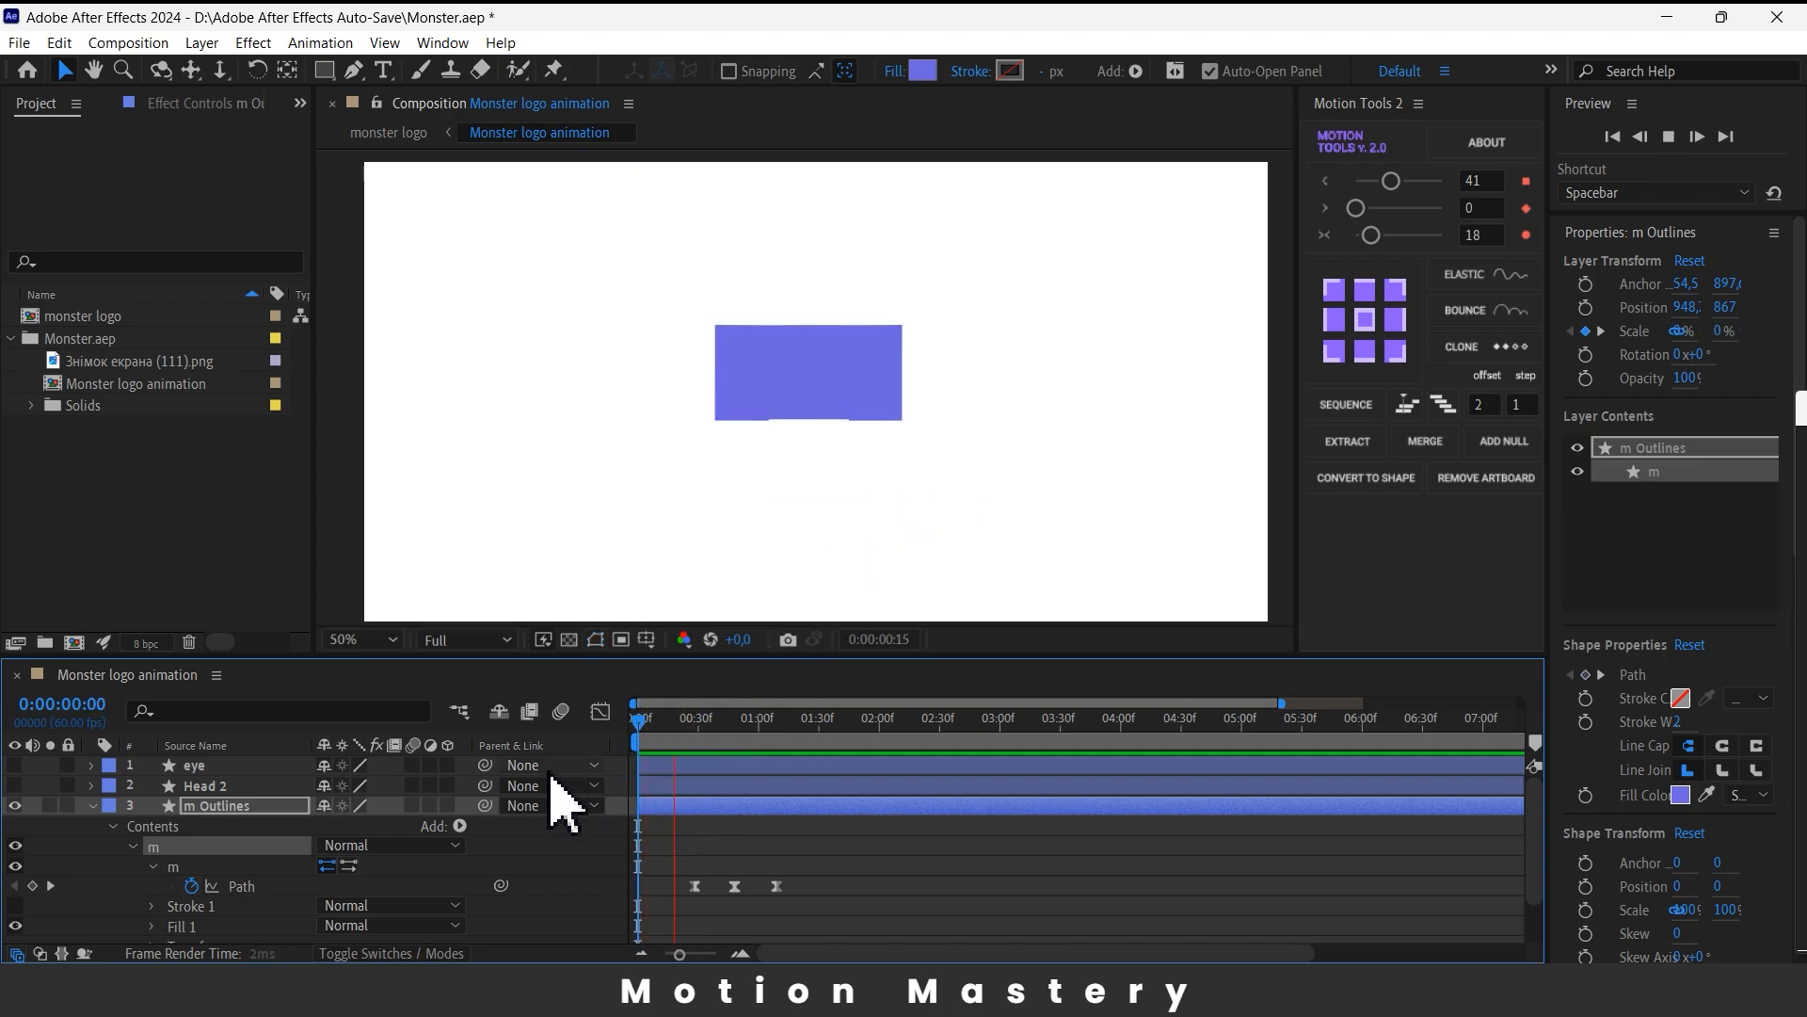
key(space)
drag(830, 724, 675, 751)
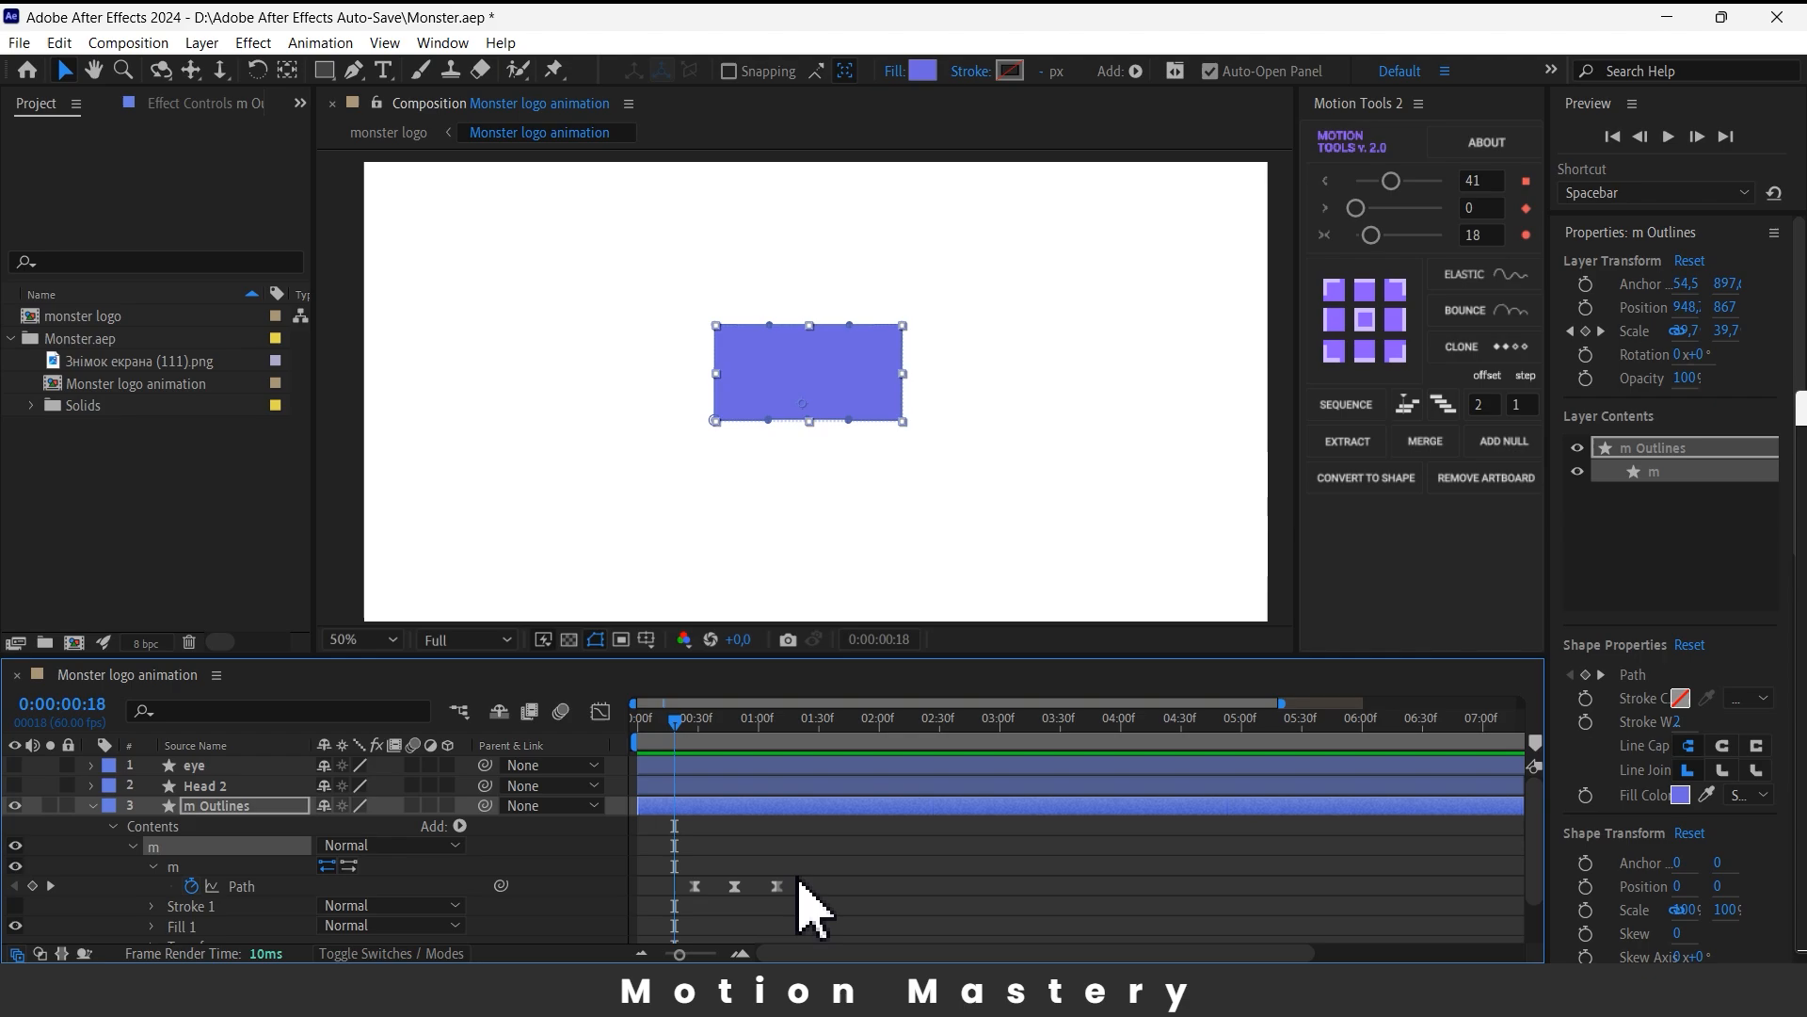
- Compress the three Path keyframes proportionally, shift them so the last one aligns with the last Scale keyframe, and preview
drag(802, 871, 694, 979)
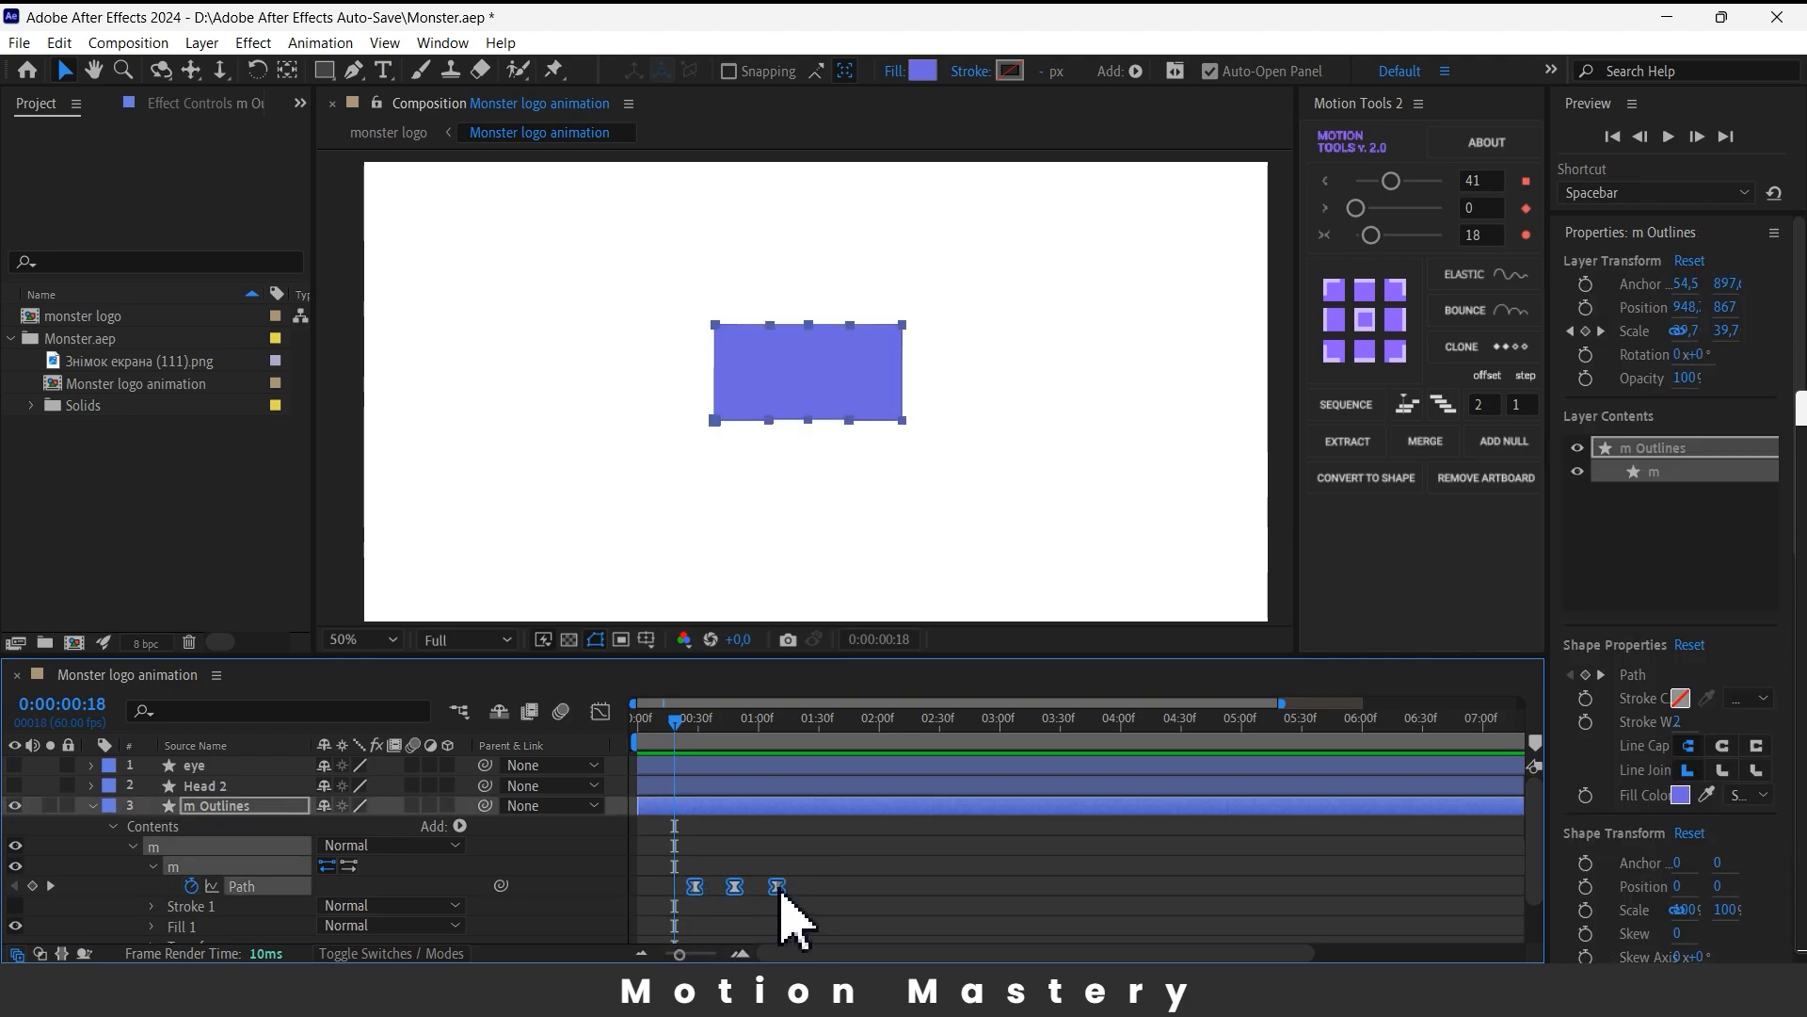
drag(778, 892, 754, 894)
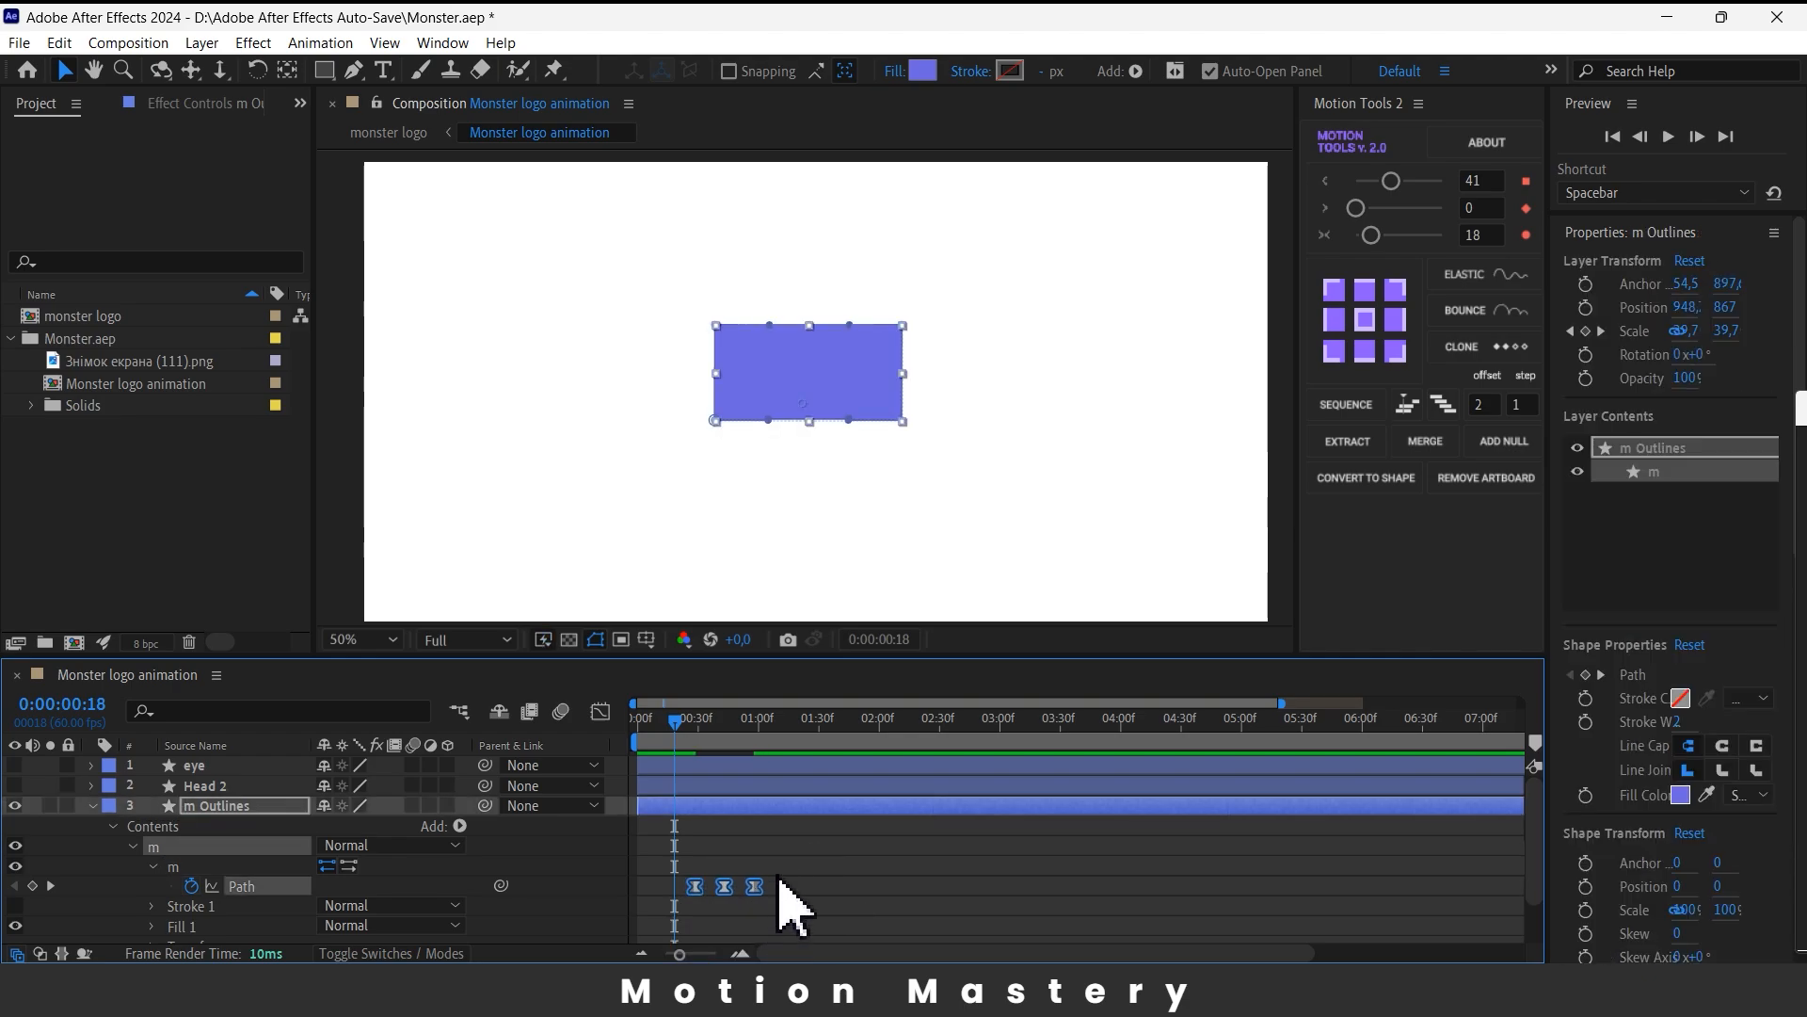
scroll(781, 885, down, 1)
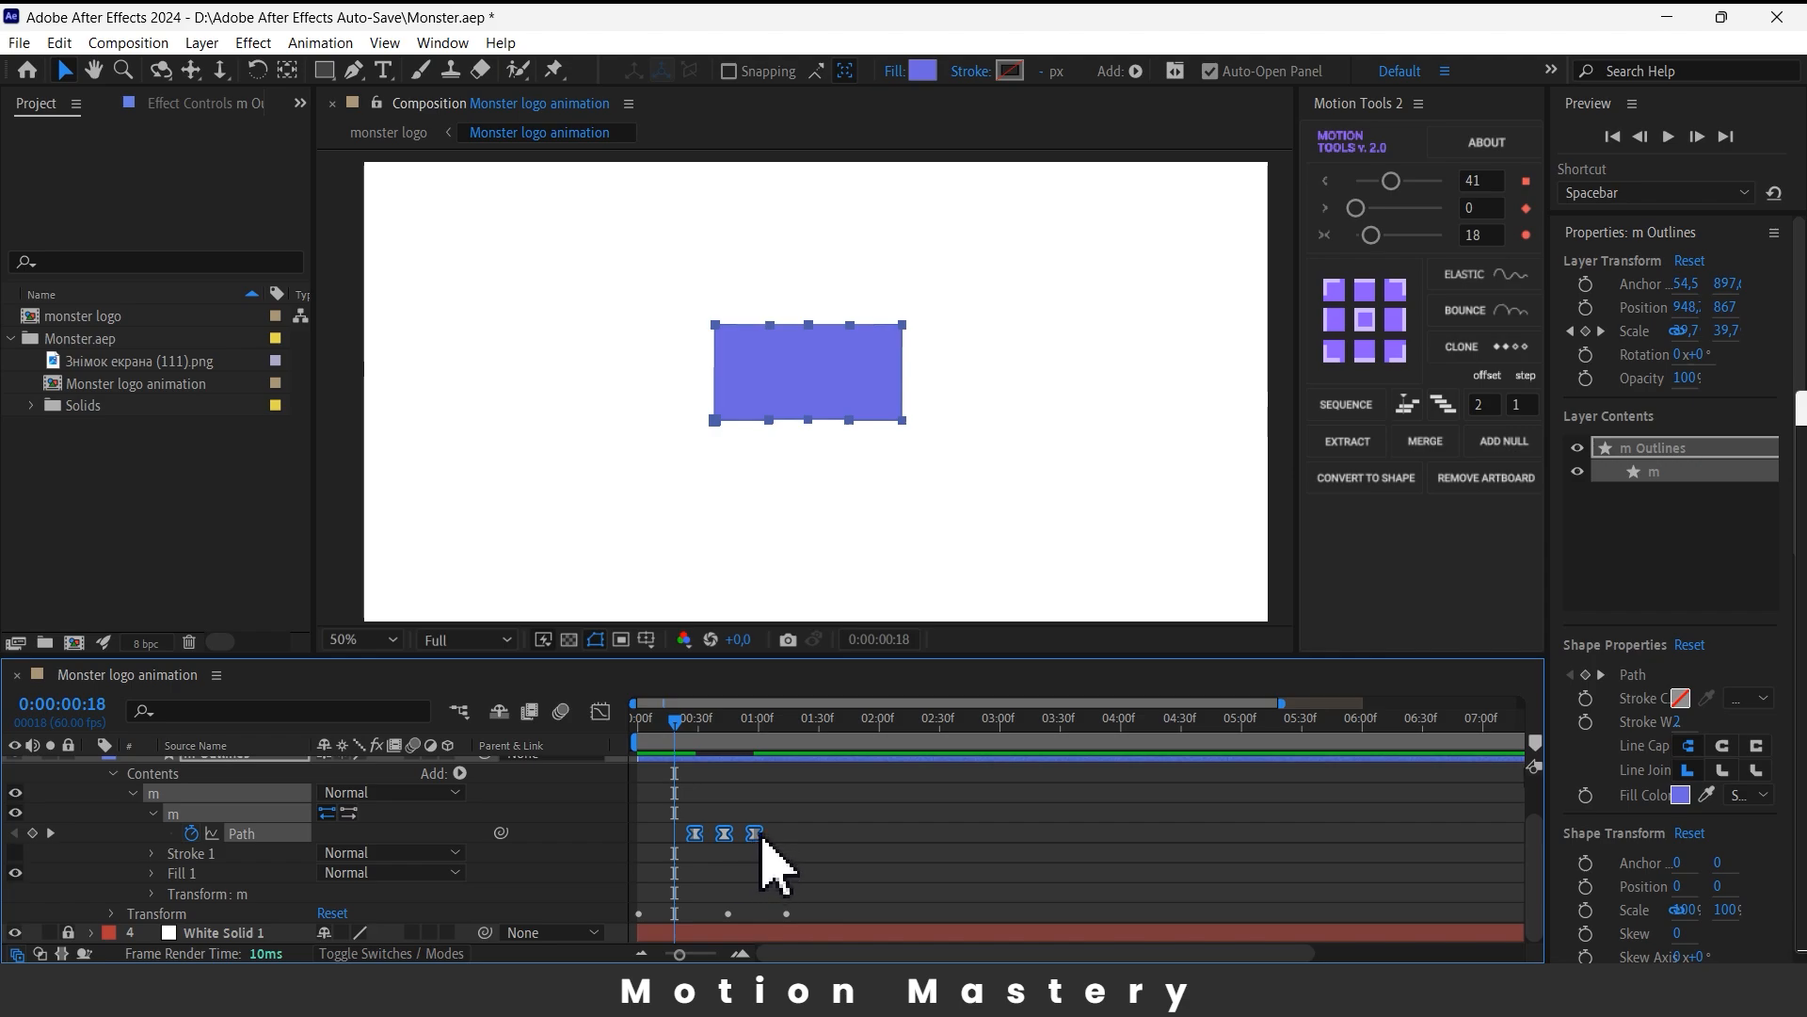
drag(766, 836, 783, 837)
drag(787, 834, 790, 836)
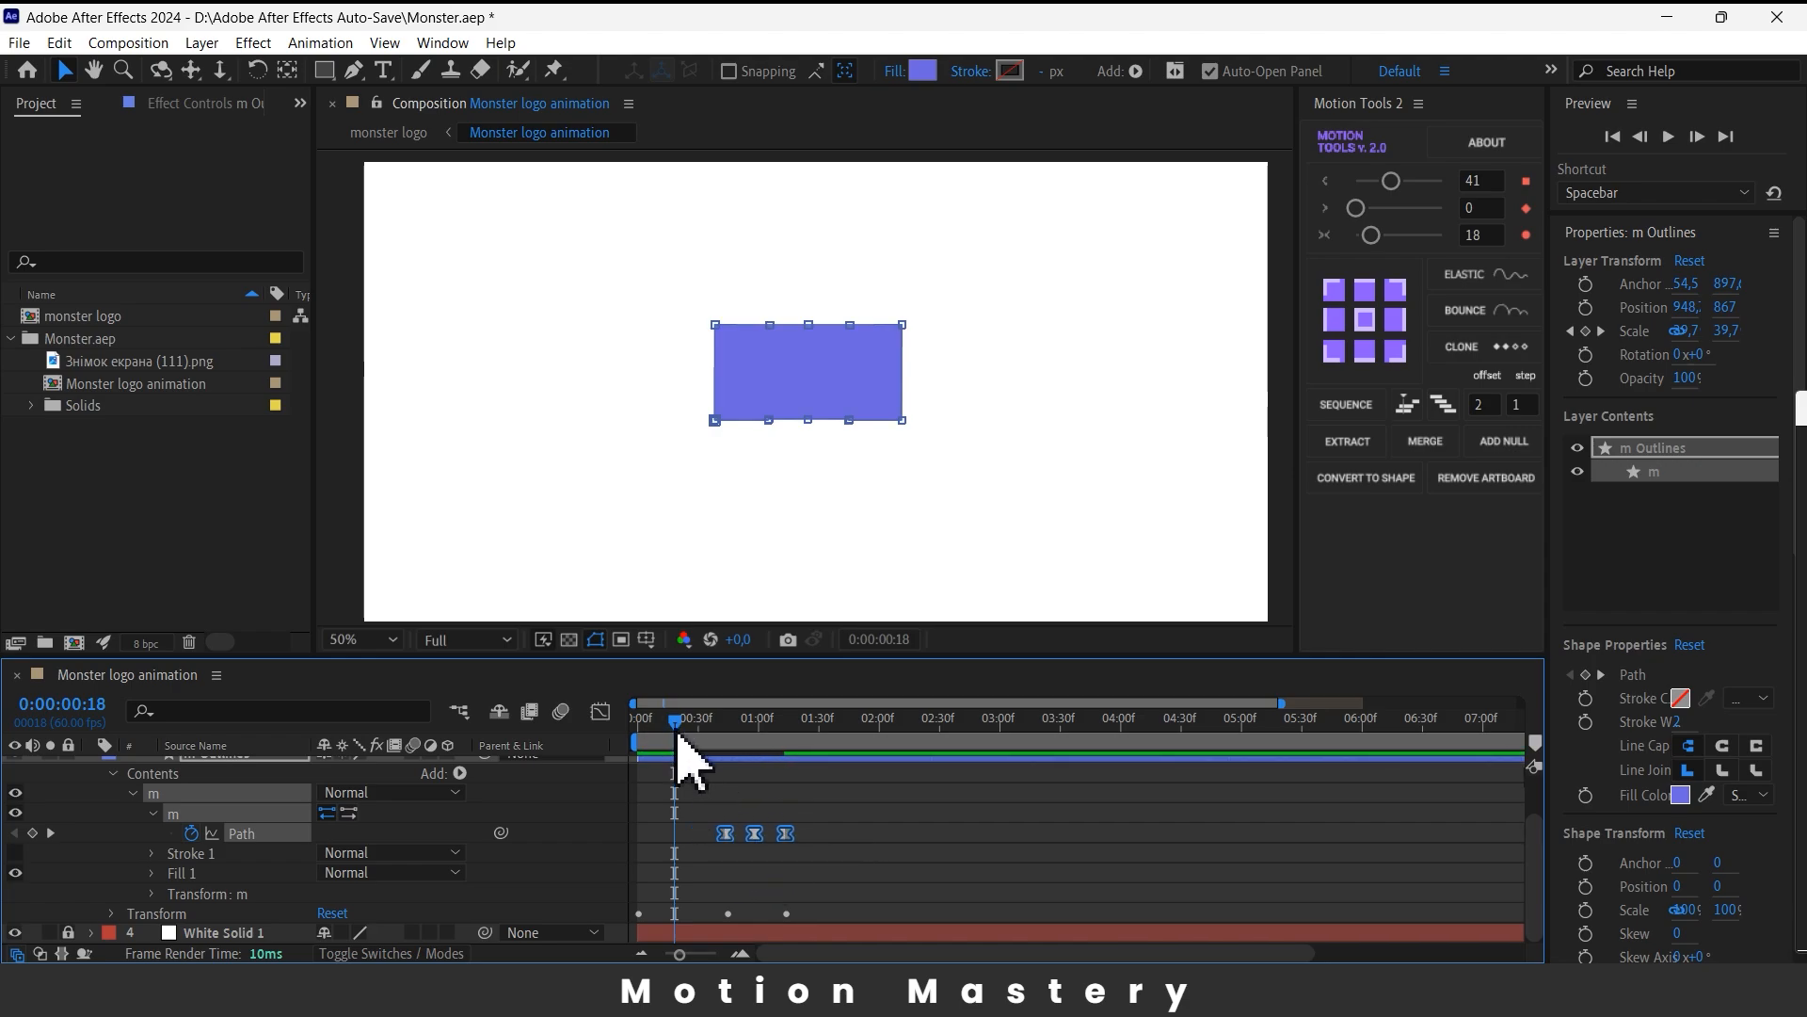
key(space)
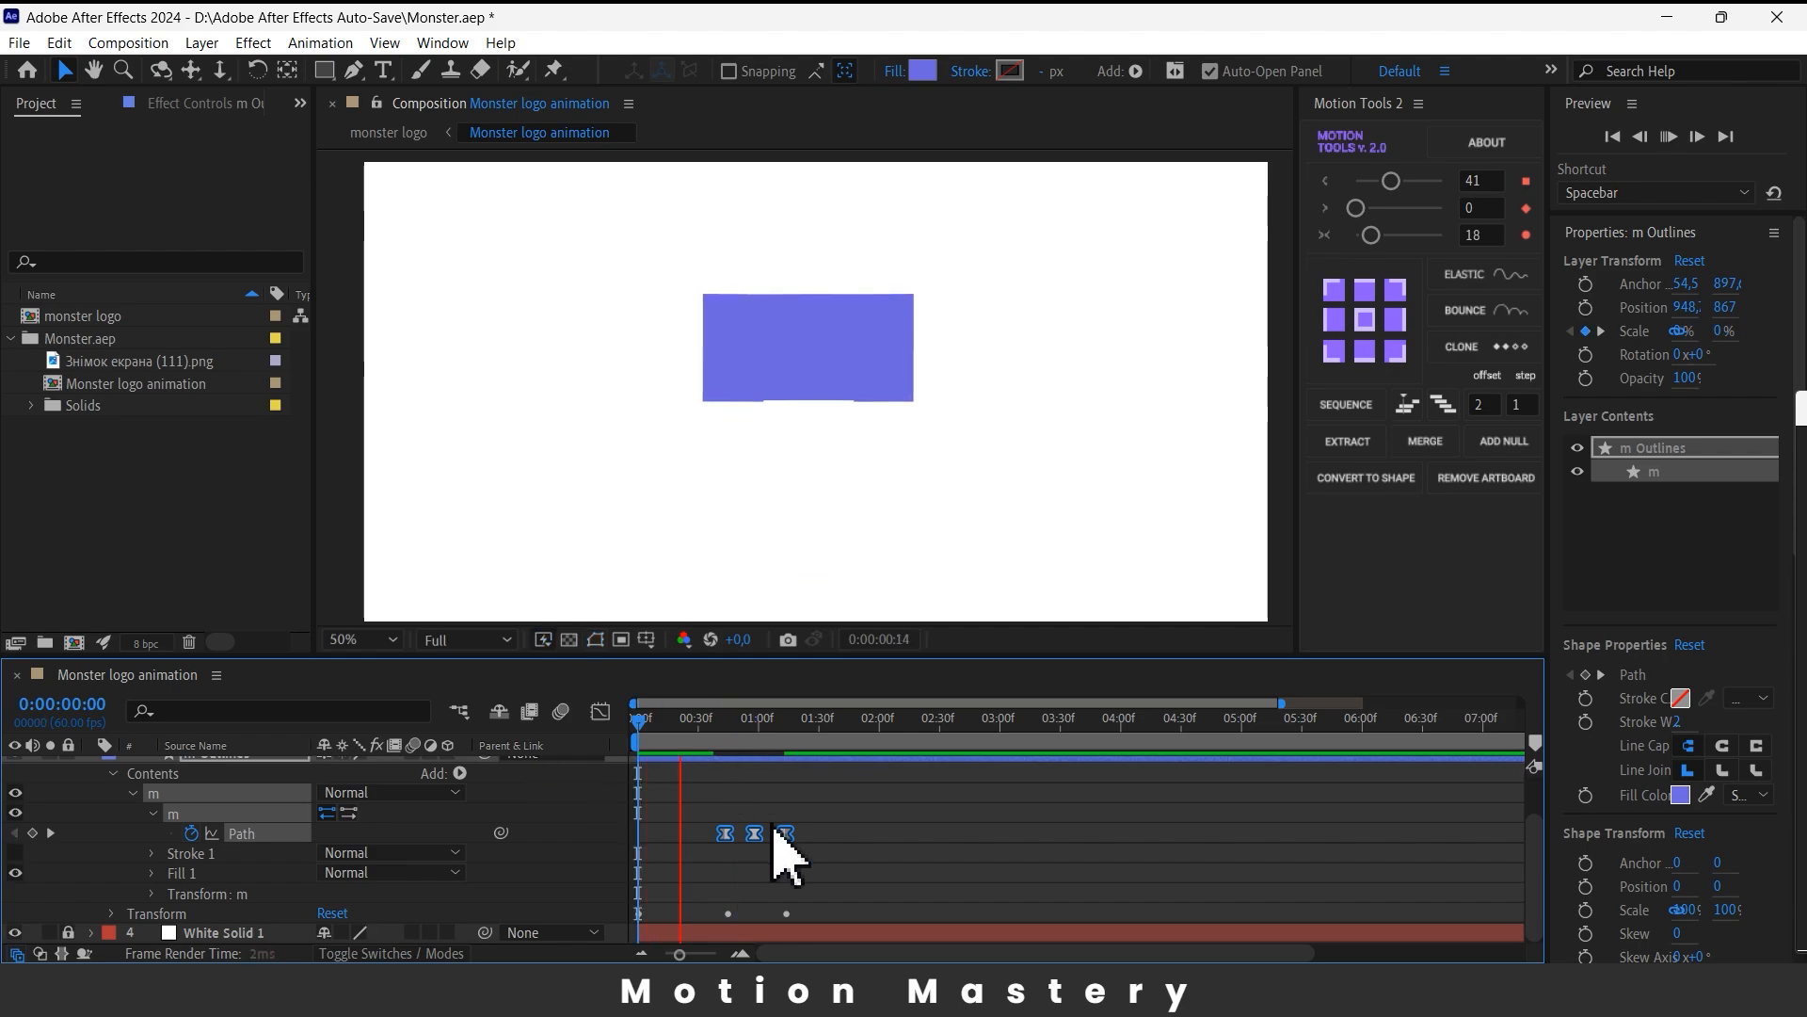
click(821, 719)
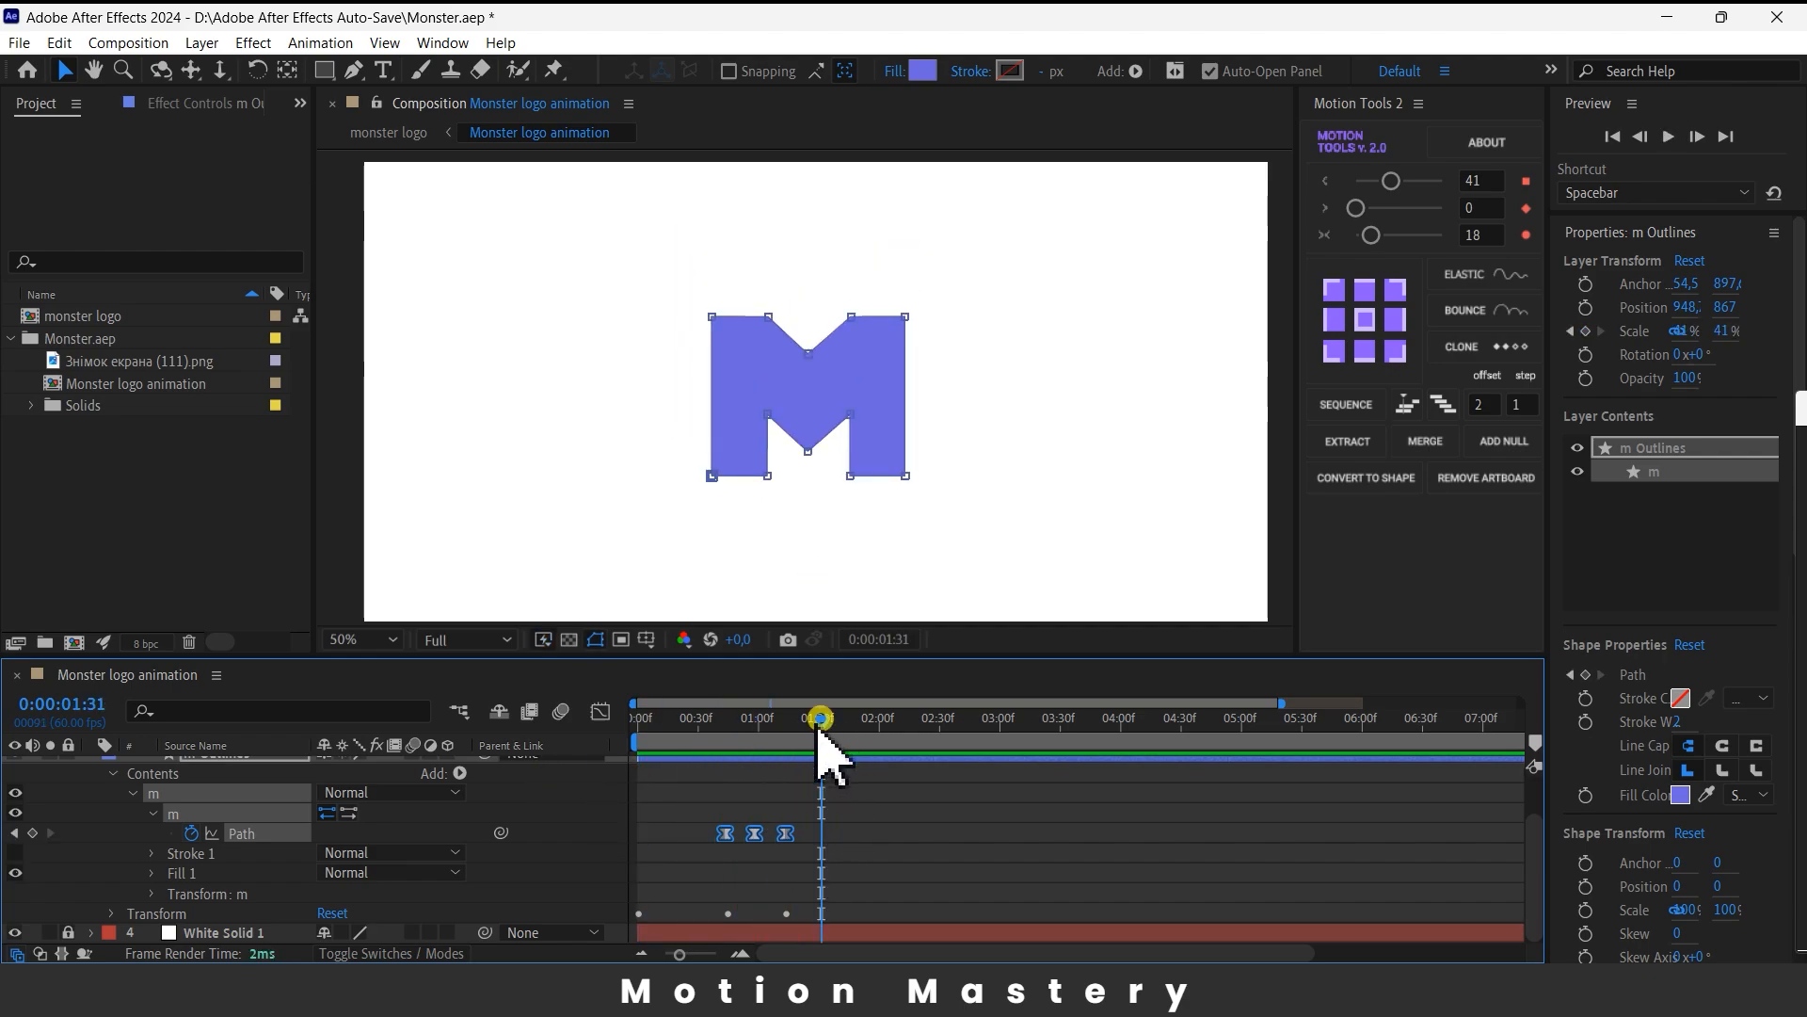
- At 0:00:00:26, narrow the rectangle by moving its left and right edge points inward to the neighbouring points
drag(819, 735, 694, 761)
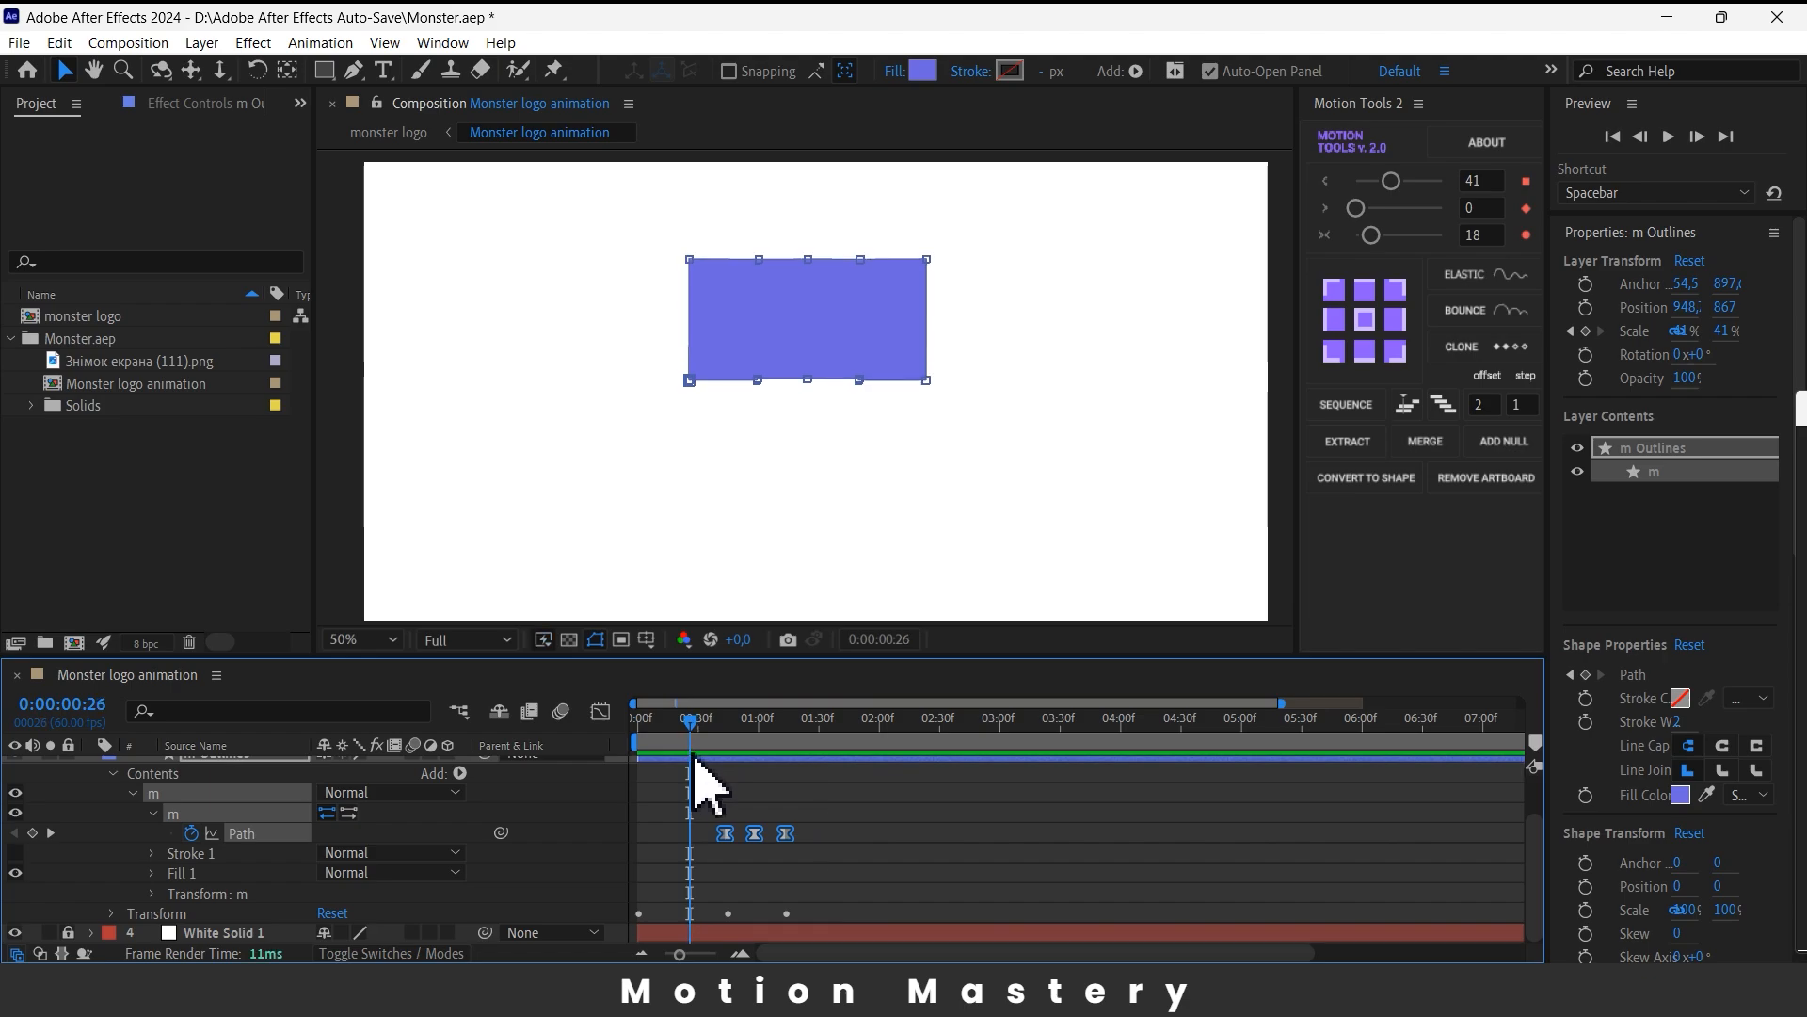
drag(653, 235, 726, 405)
drag(689, 259, 758, 259)
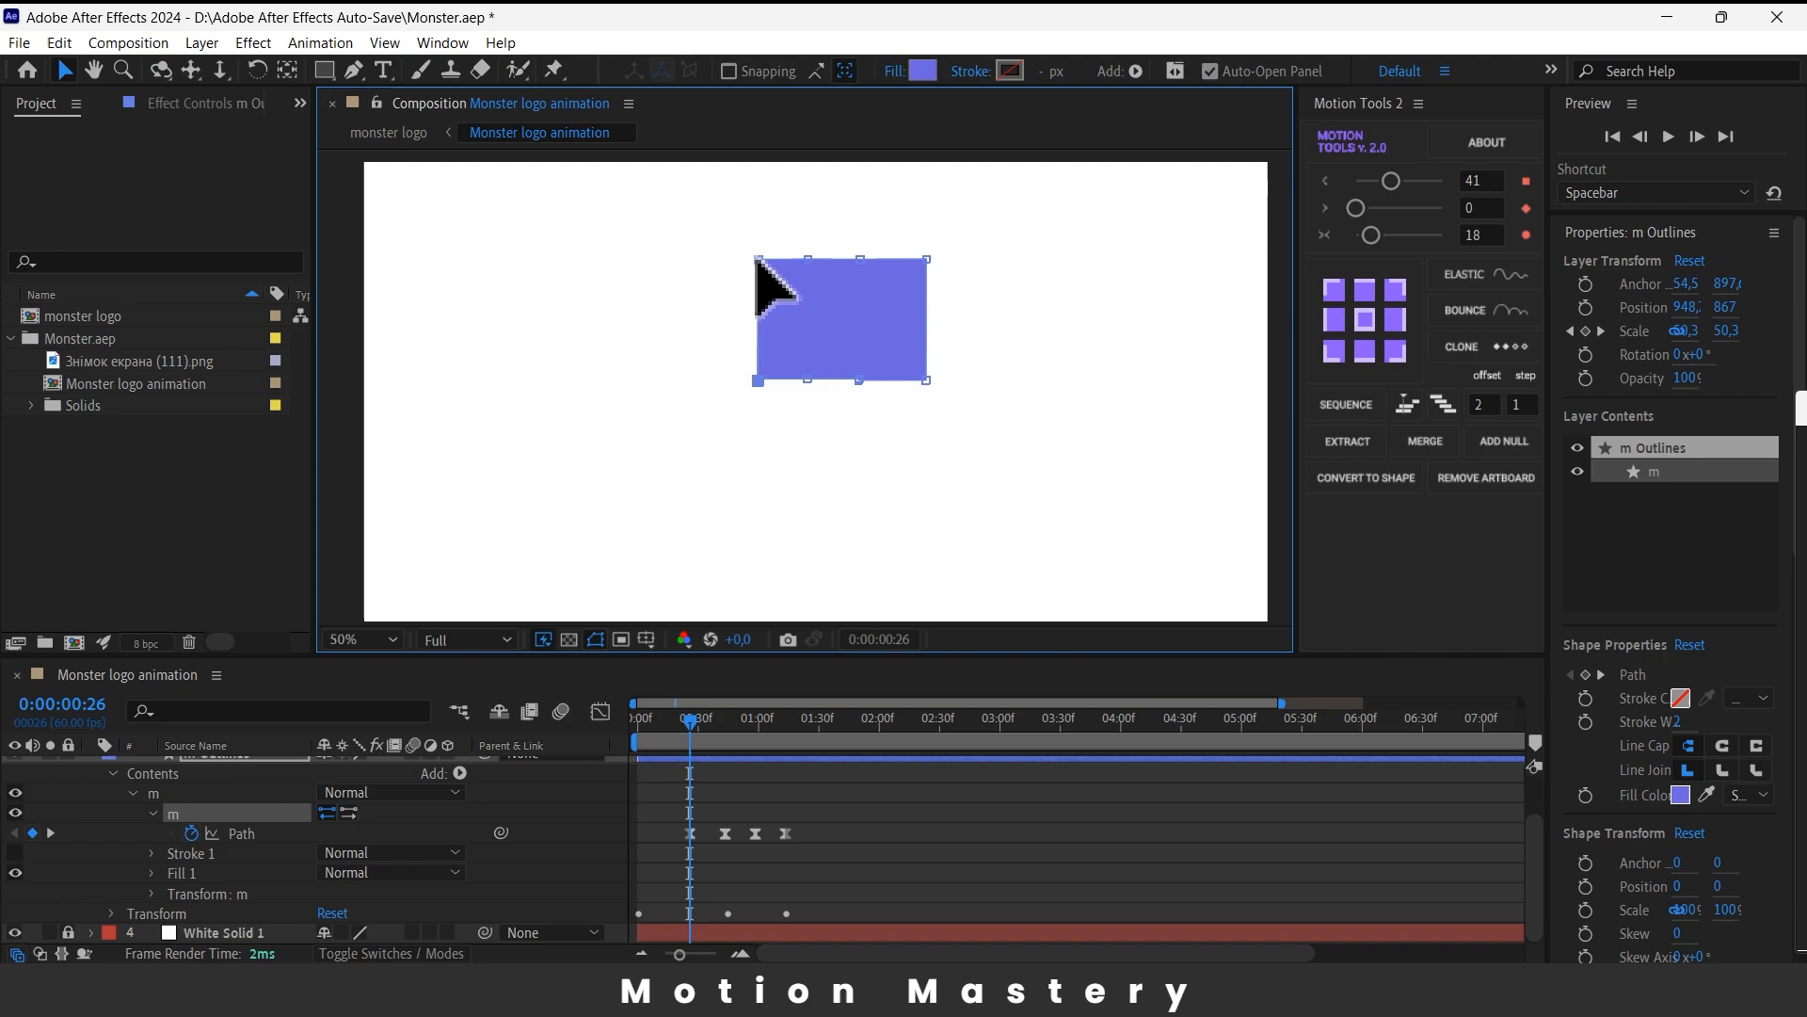
drag(969, 231, 888, 407)
drag(927, 380, 861, 381)
- Preview the narrowed shape's animation from the first frame and scrub back to 0:00:00:12
drag(688, 722, 564, 767)
key(space)
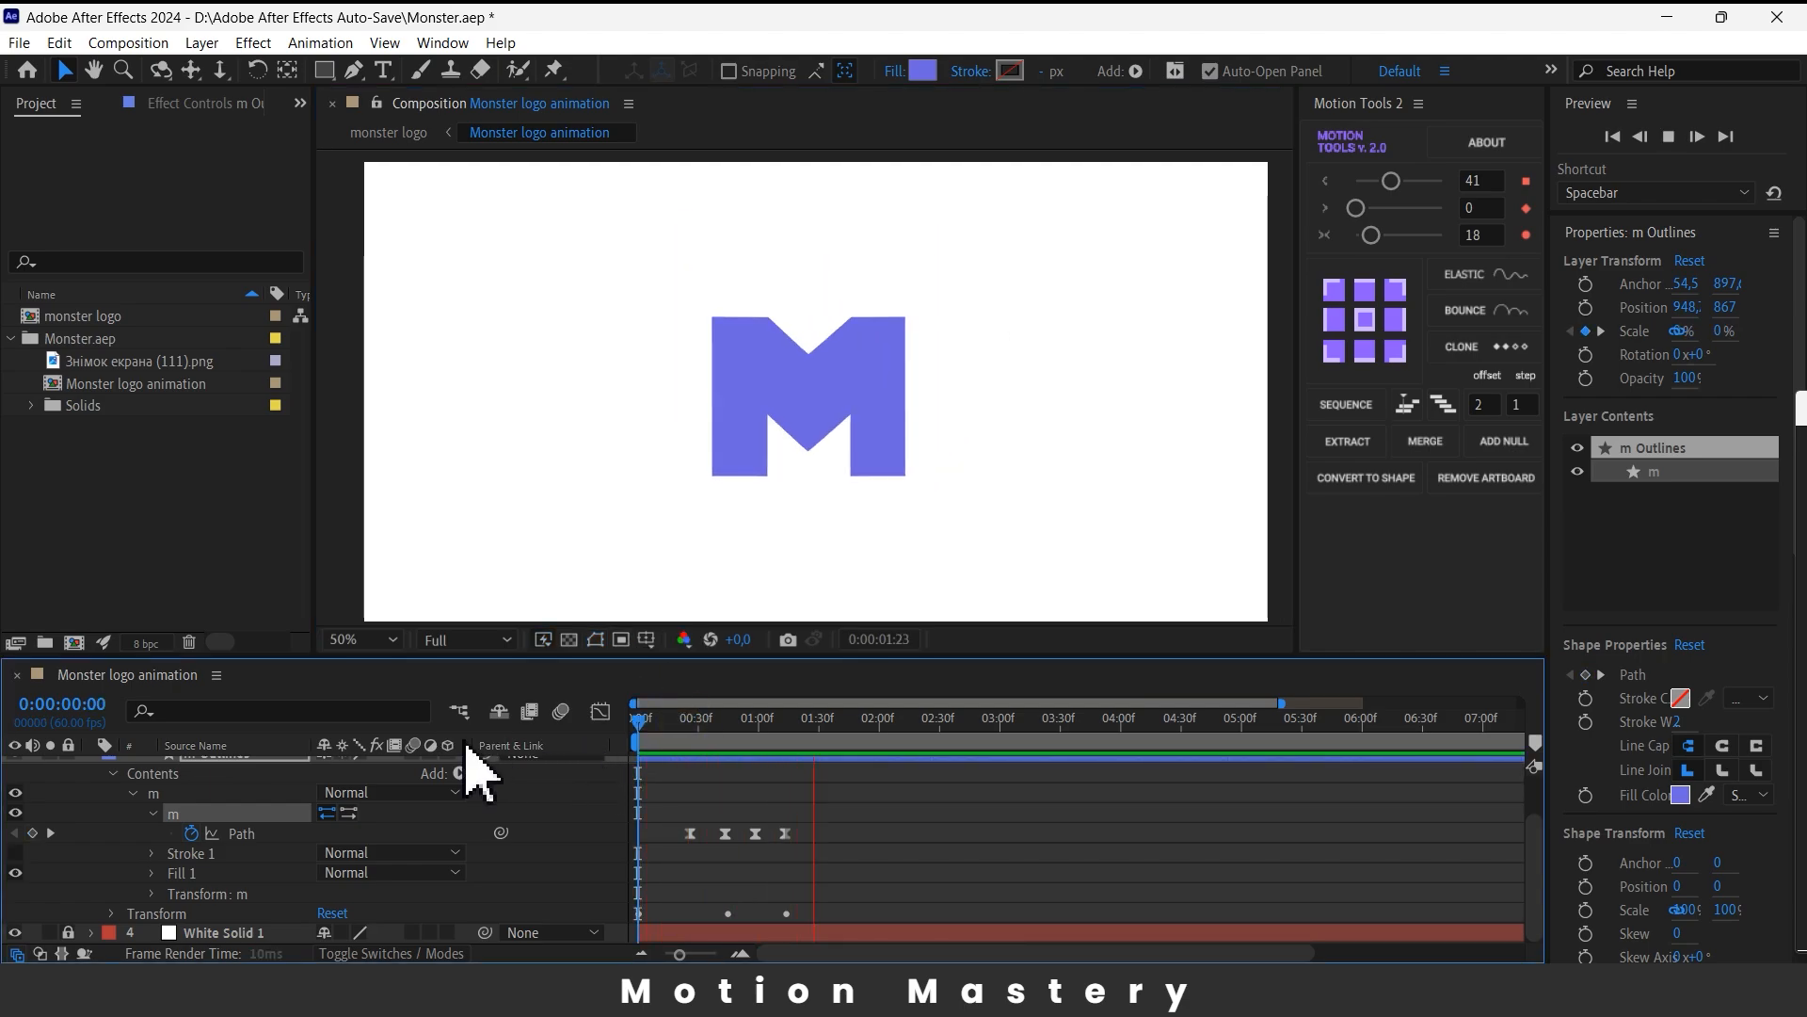
key(space)
drag(817, 720, 664, 778)
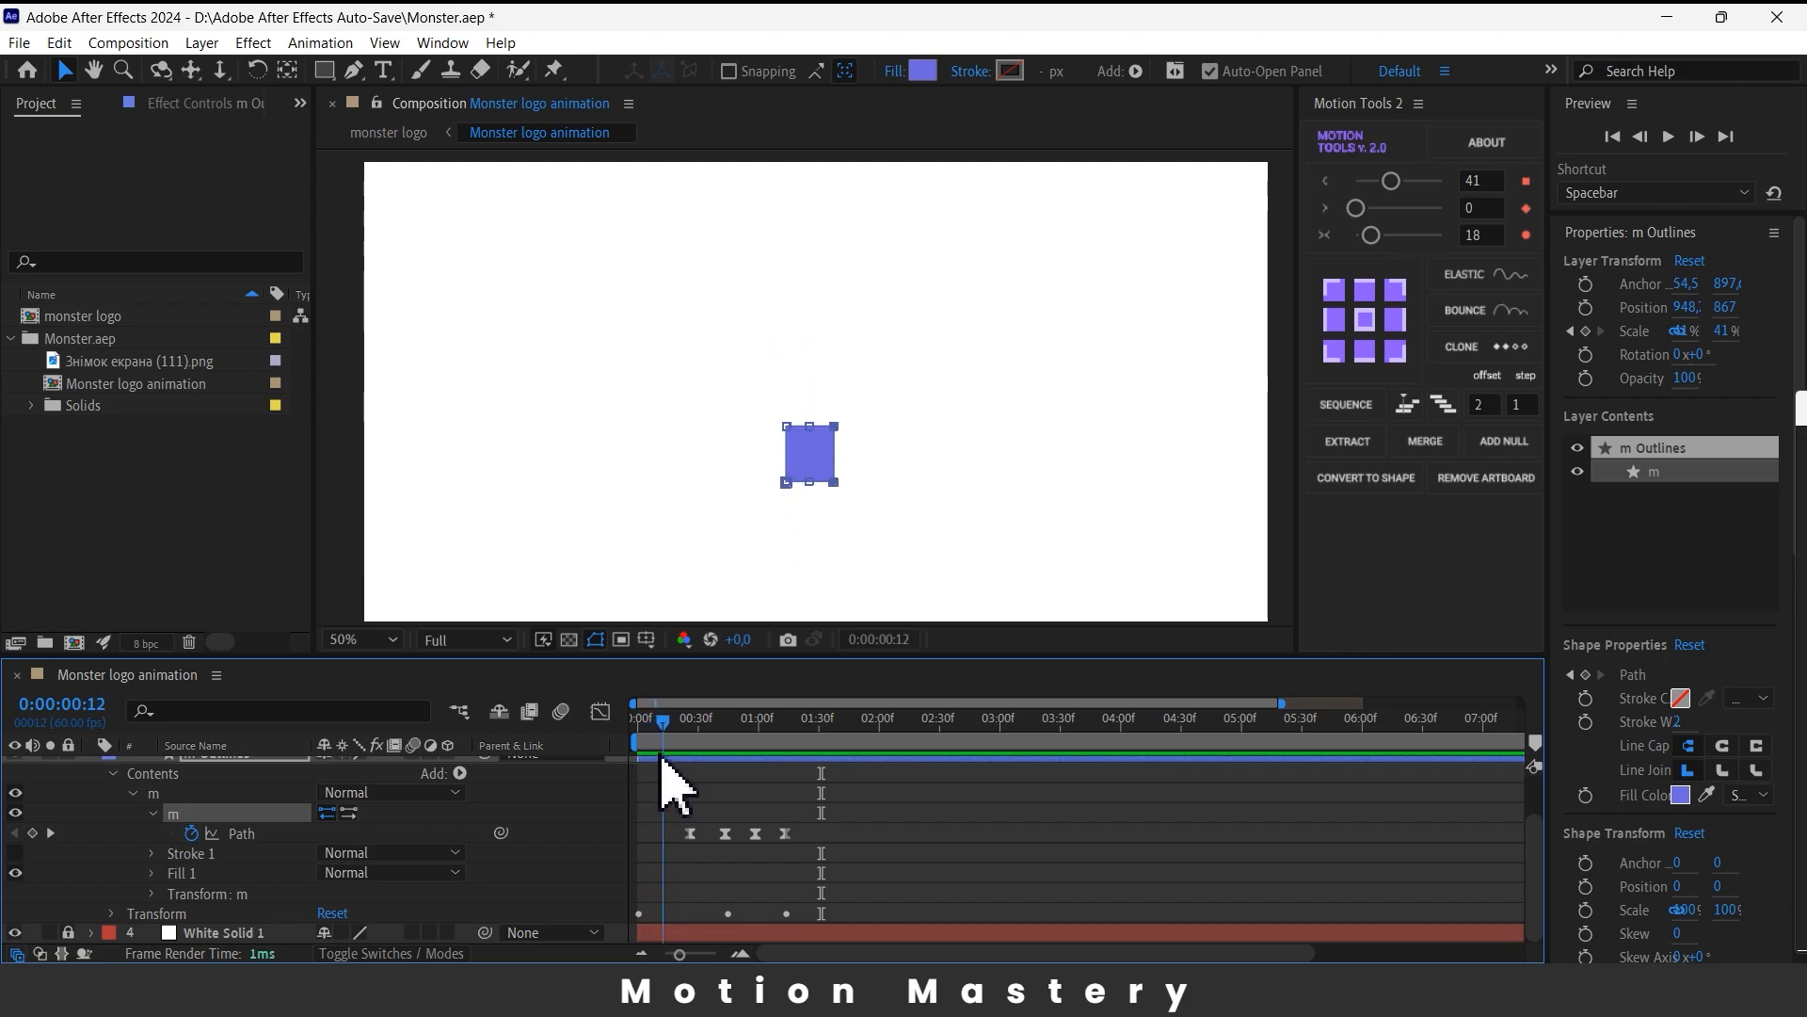
- At 0:00:00:12, narrow the block into a thin bar by moving its left and right edge points inward
scroll(801, 516, up, 2)
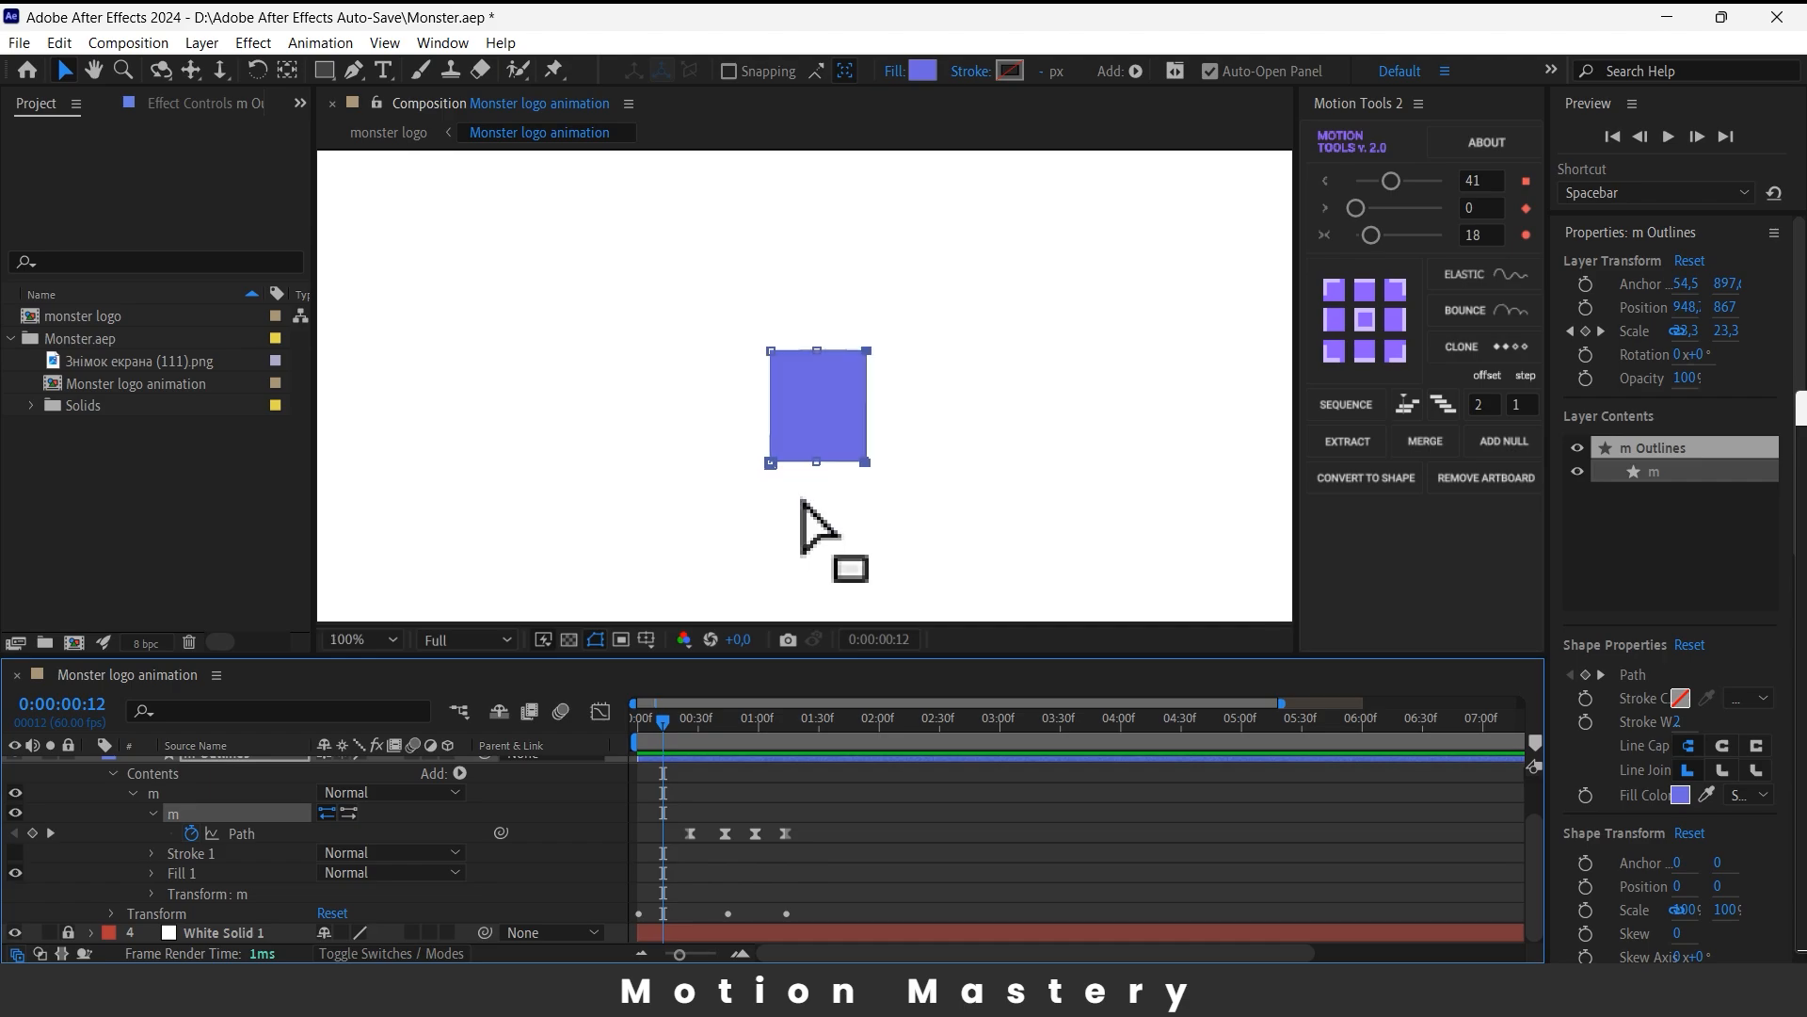
drag(770, 463, 814, 464)
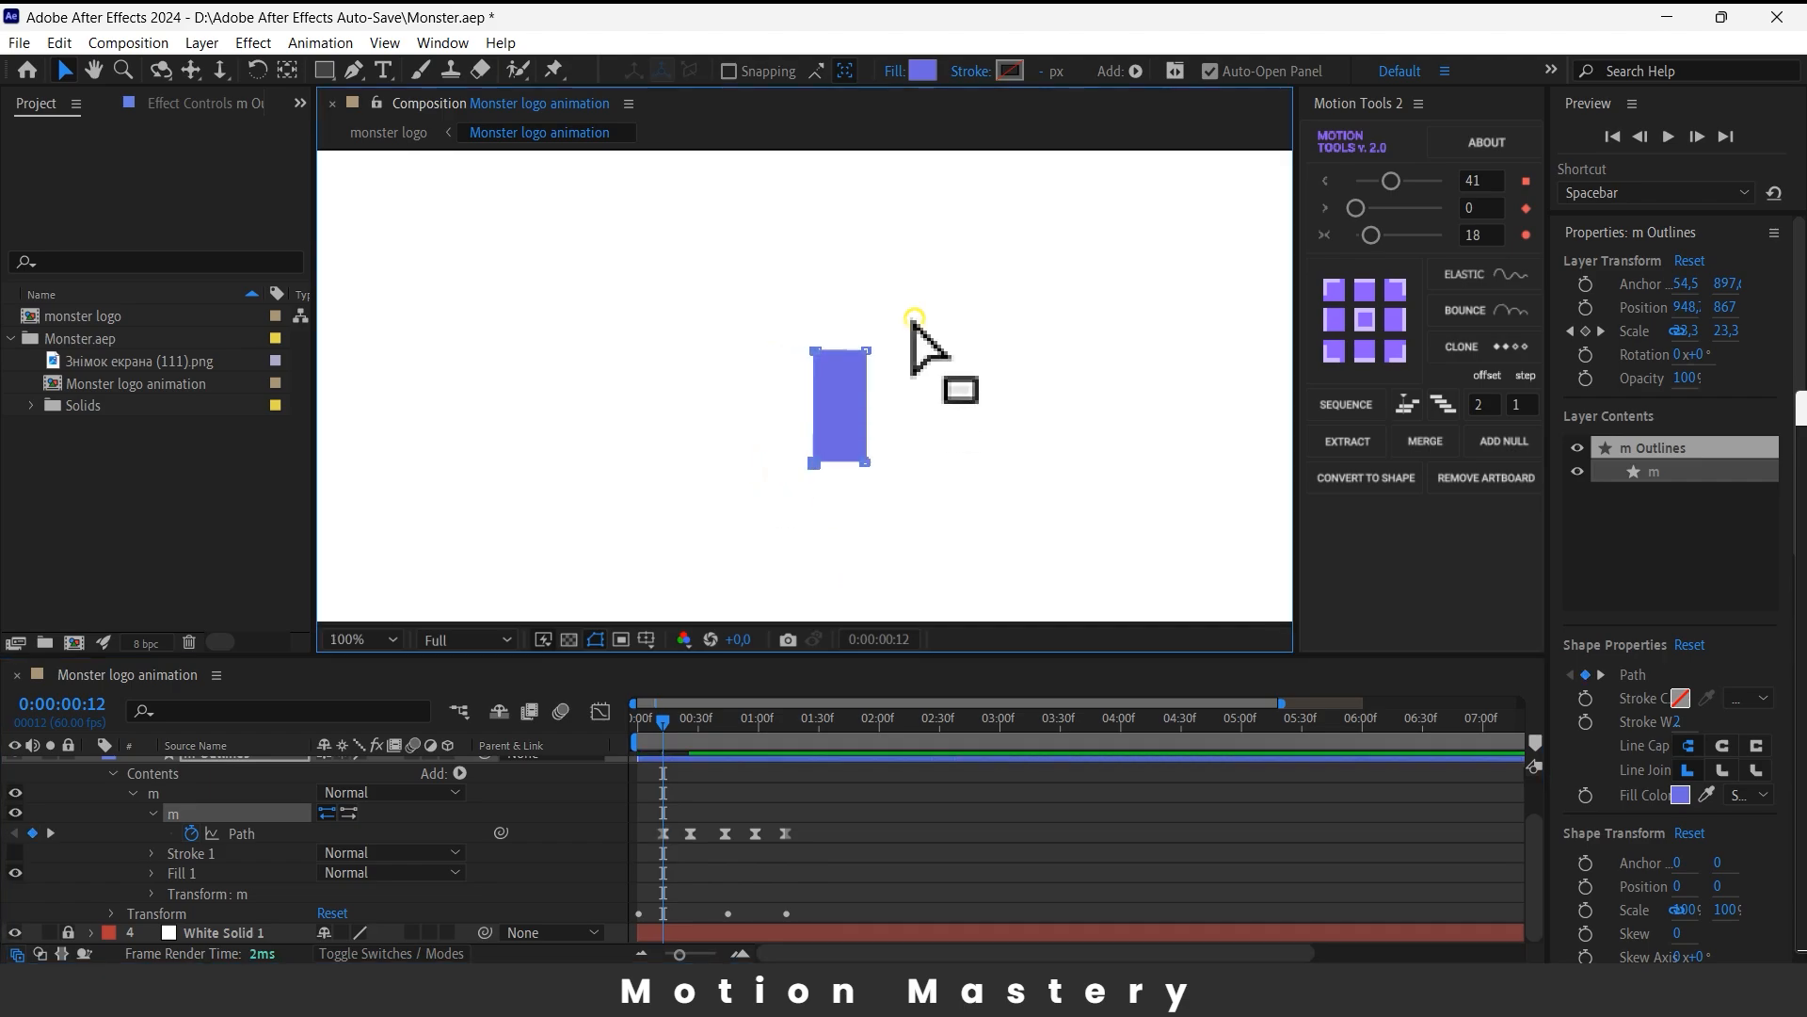
drag(911, 321, 837, 463)
drag(801, 327, 817, 478)
drag(813, 462, 799, 462)
click(666, 493)
- Fit the composition in the viewer and preview the morph with the thin starting bar from the first frame
drag(662, 720, 731, 720)
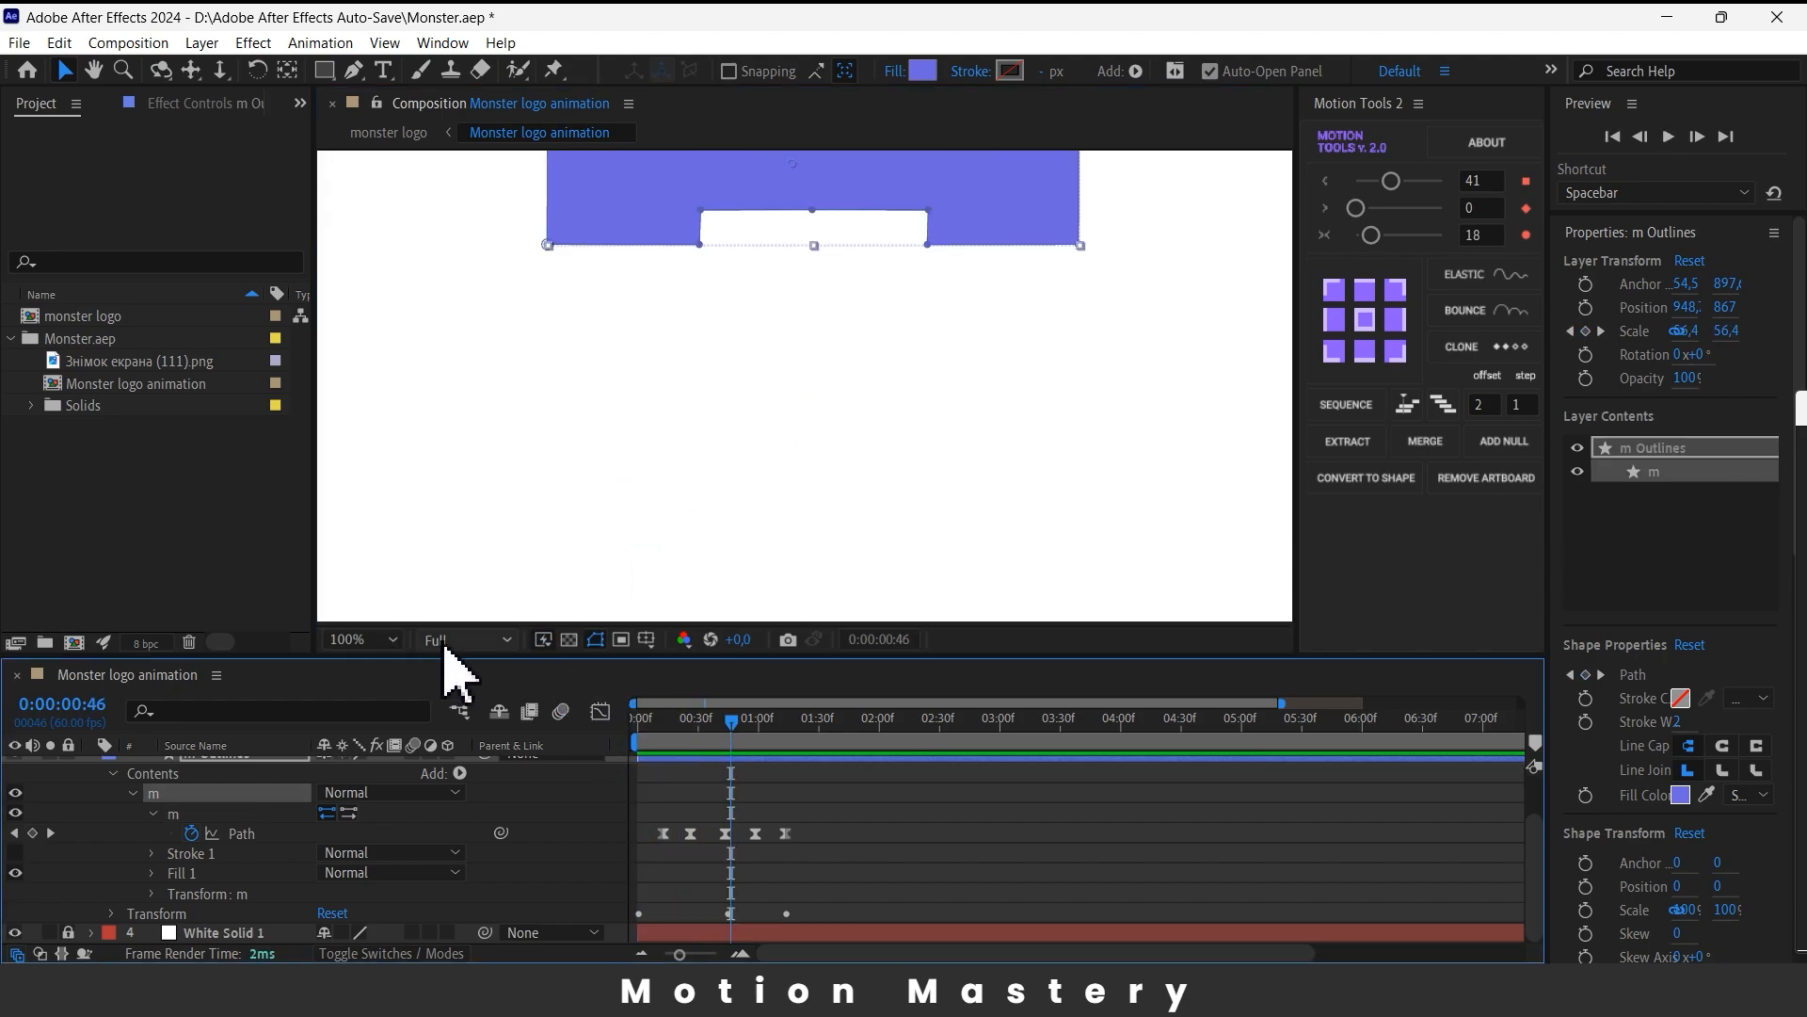
click(391, 641)
click(374, 219)
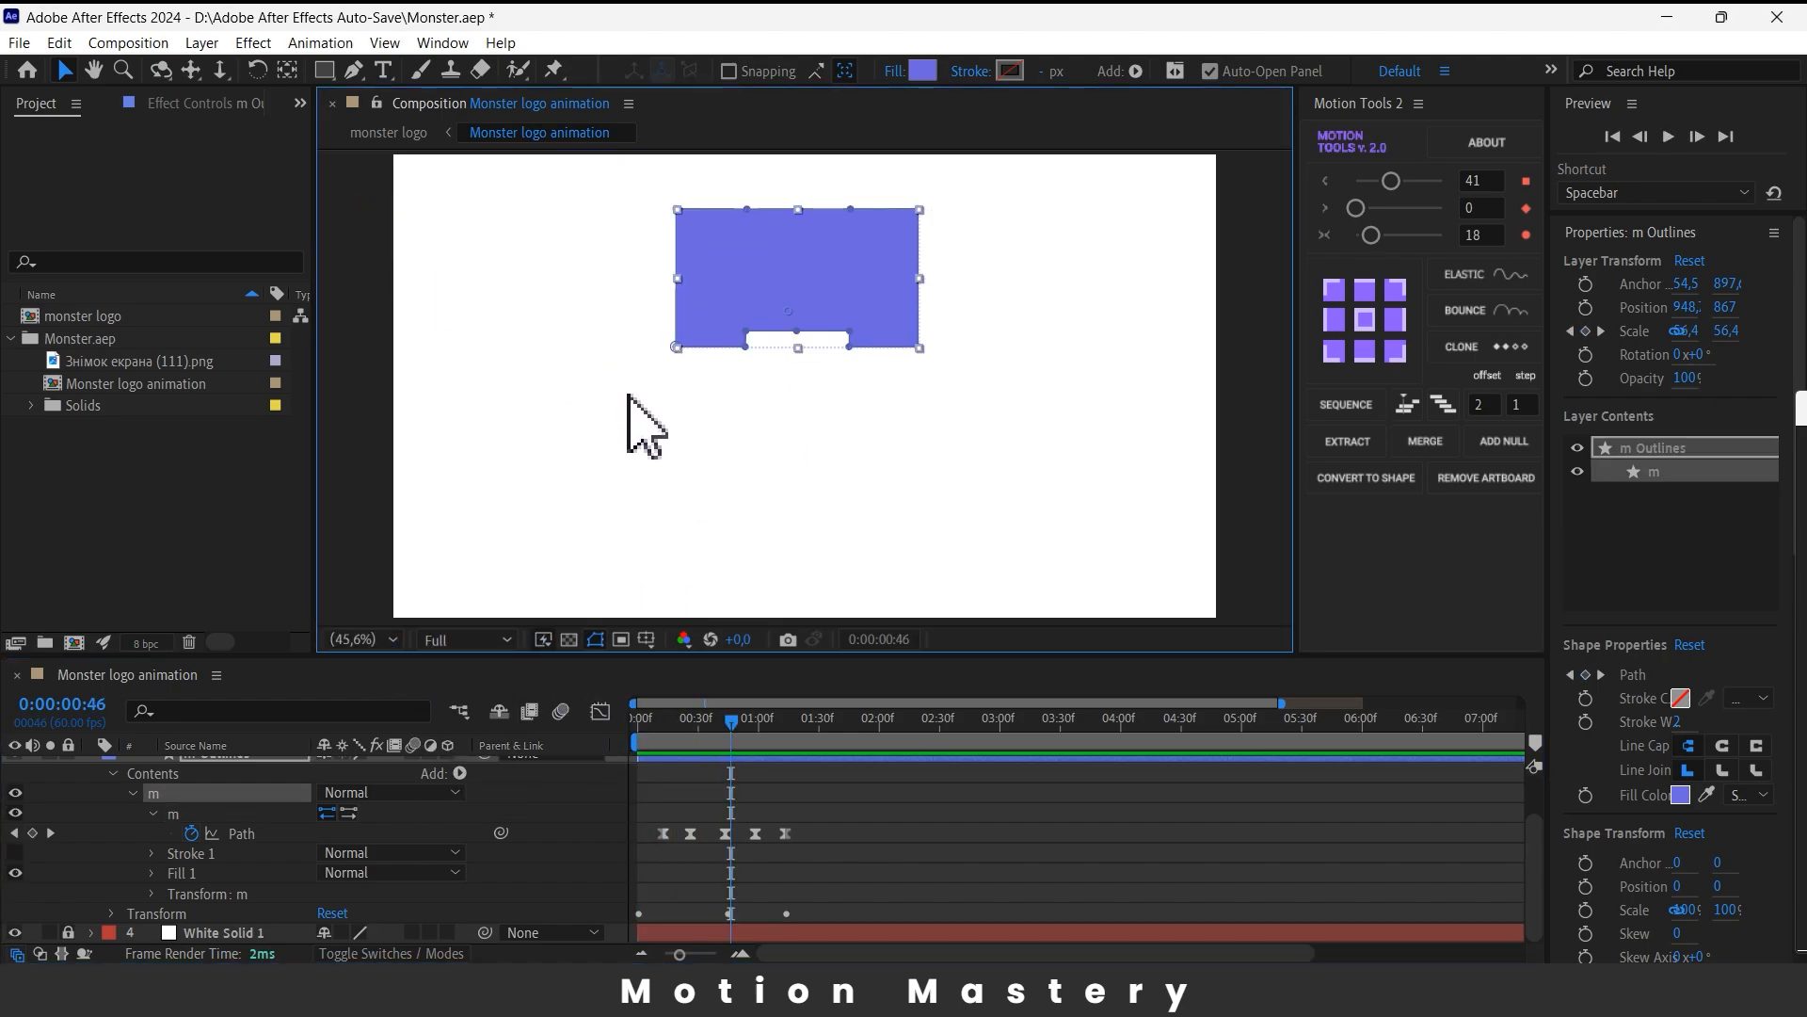
drag(751, 441, 756, 446)
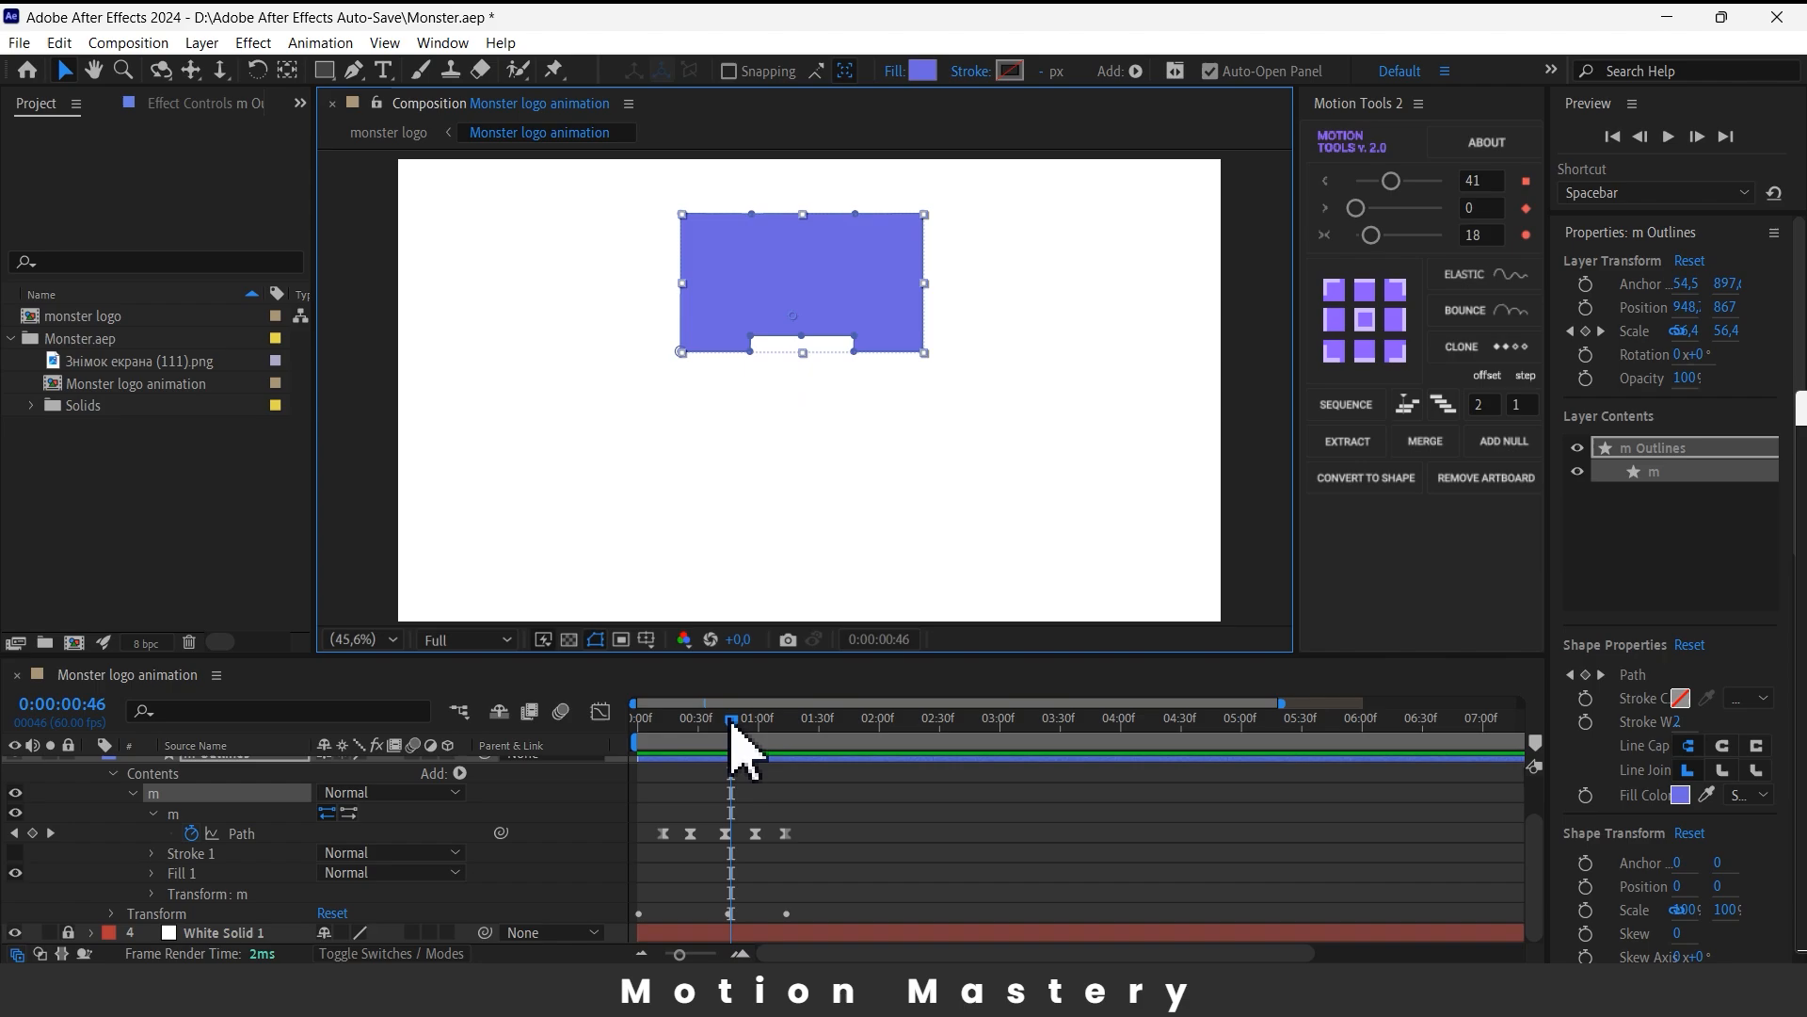
key(Home)
key(space)
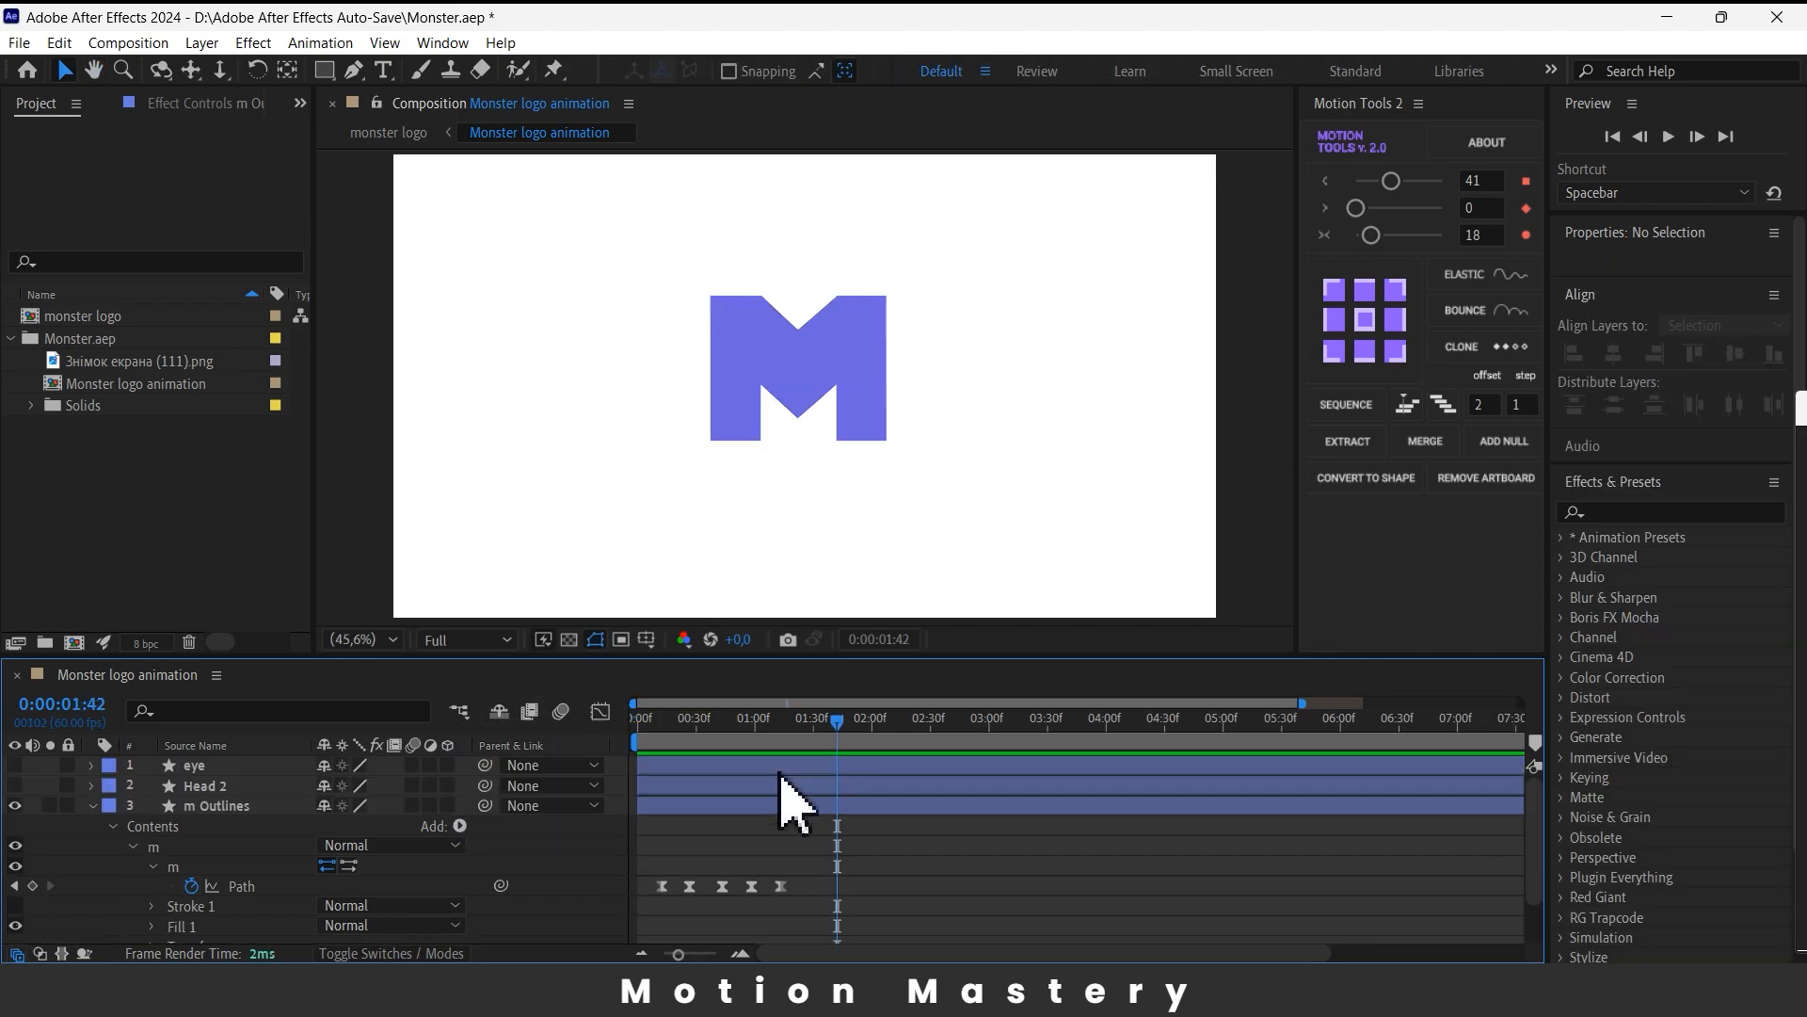
- Add a Position keyframe to the m Outlines layer and move it in line with the middle Scale keyframe
scroll(179, 894, down, 2)
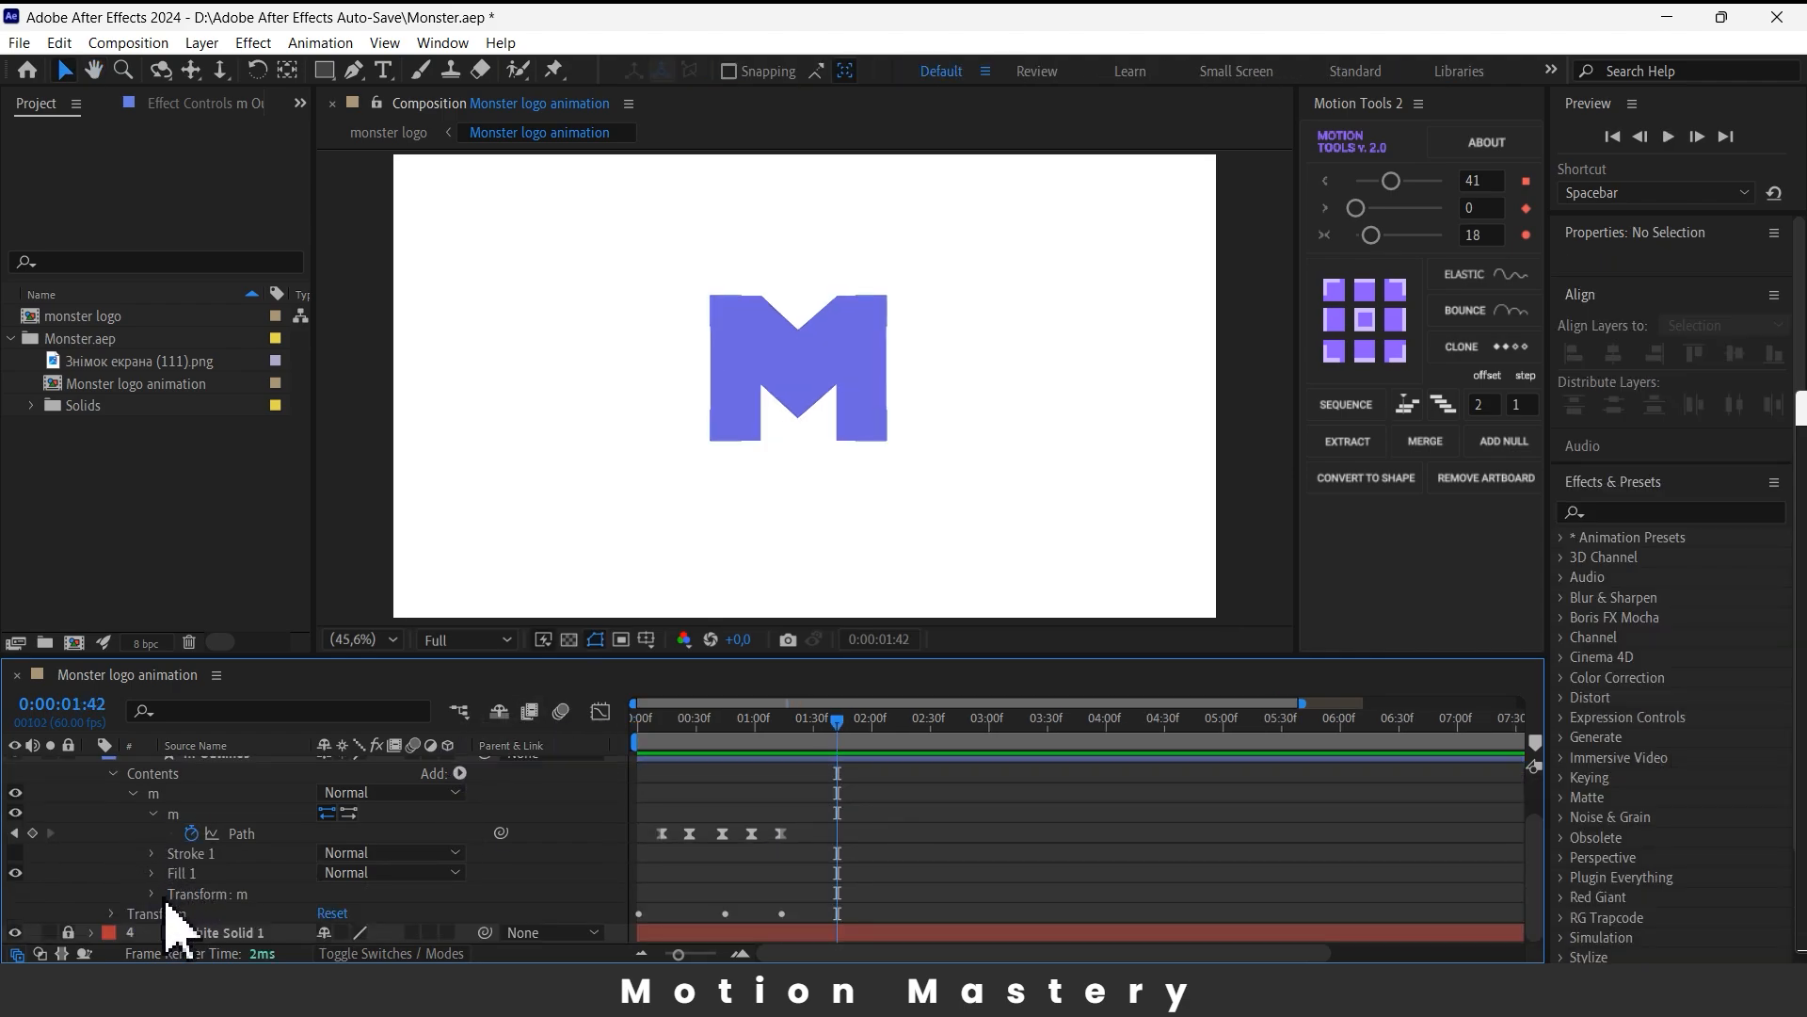
click(104, 912)
scroll(302, 907, down, 3)
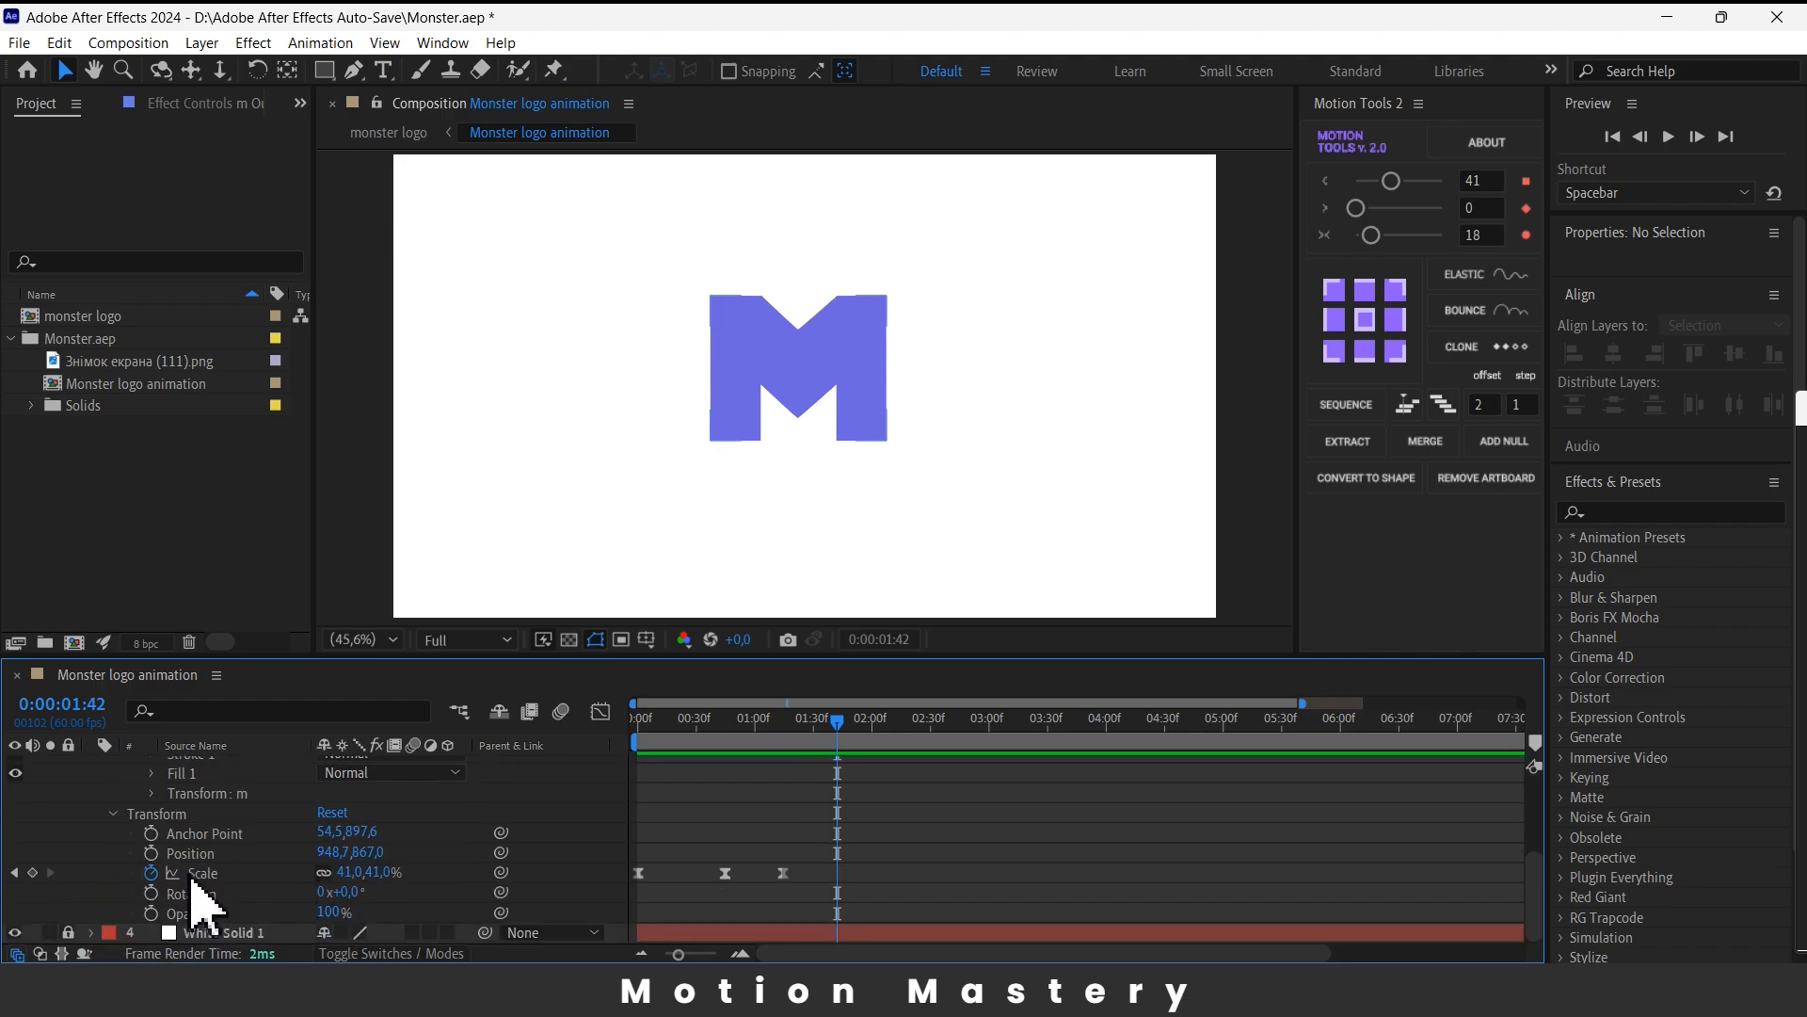
click(151, 853)
drag(837, 852, 726, 861)
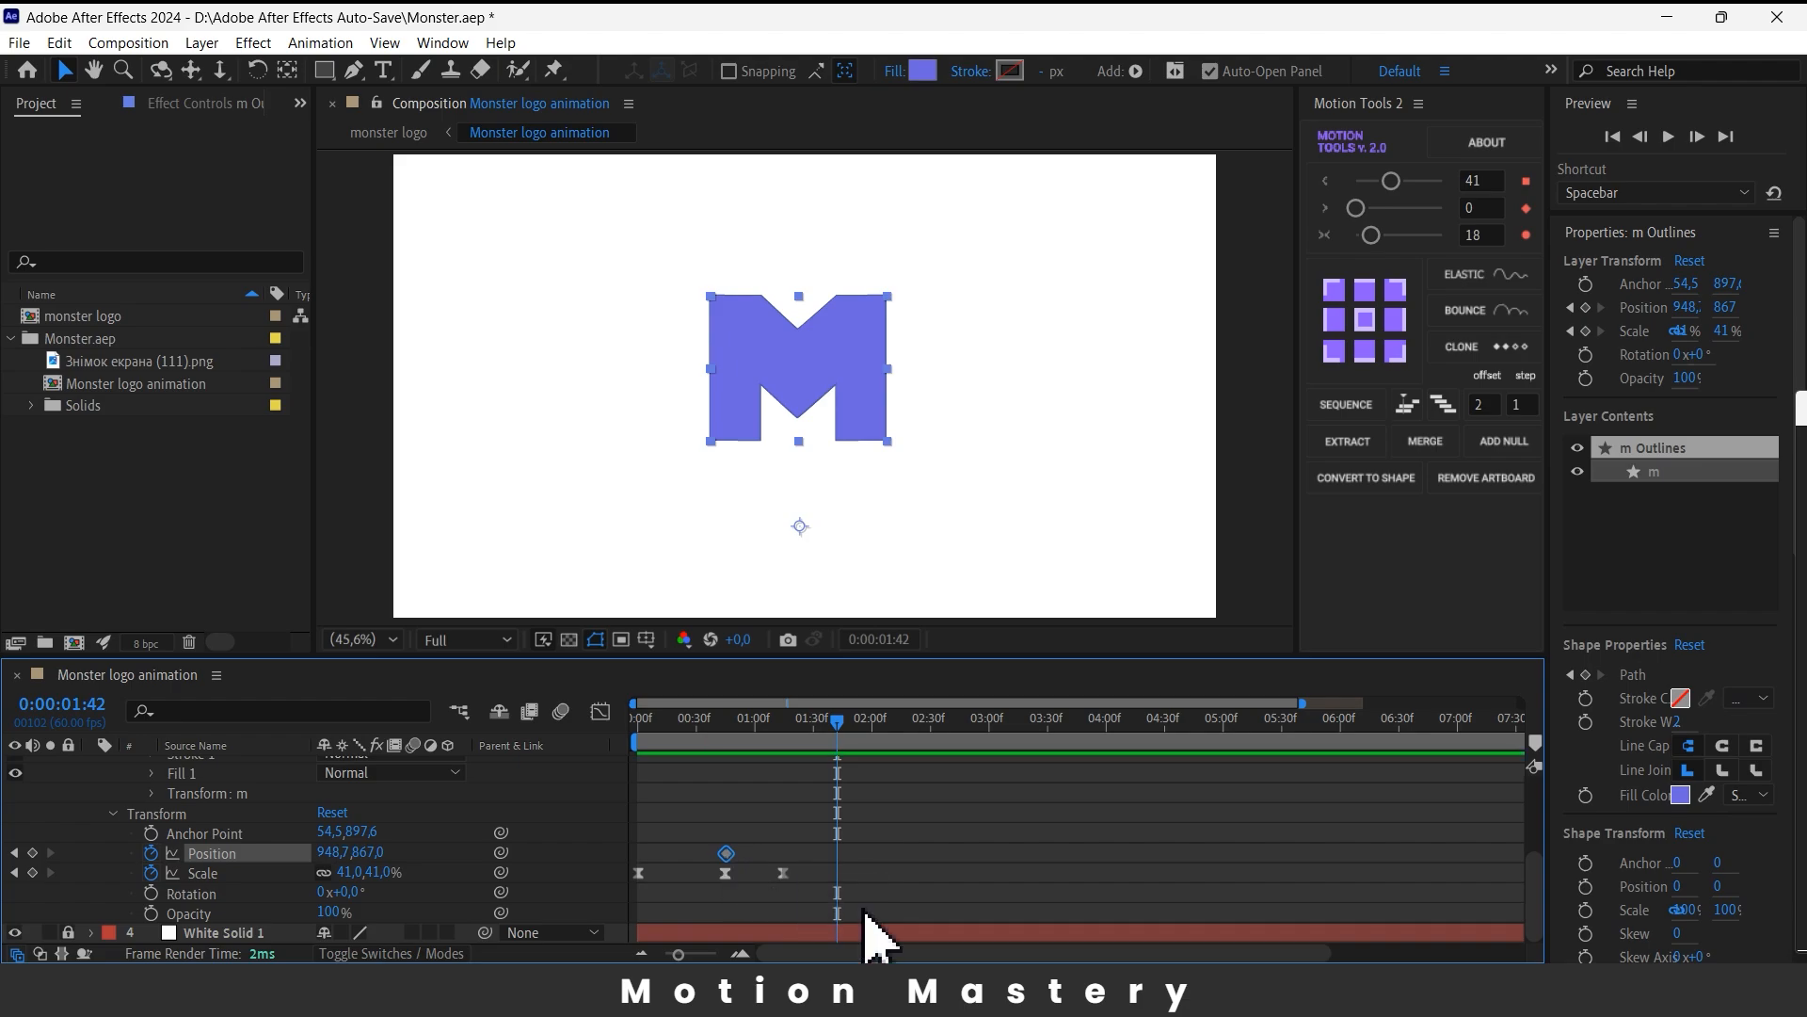
- At 0:00:01:35, lower the M by setting its Y position to 906, and ease both Position keyframes
drag(744, 749, 799, 753)
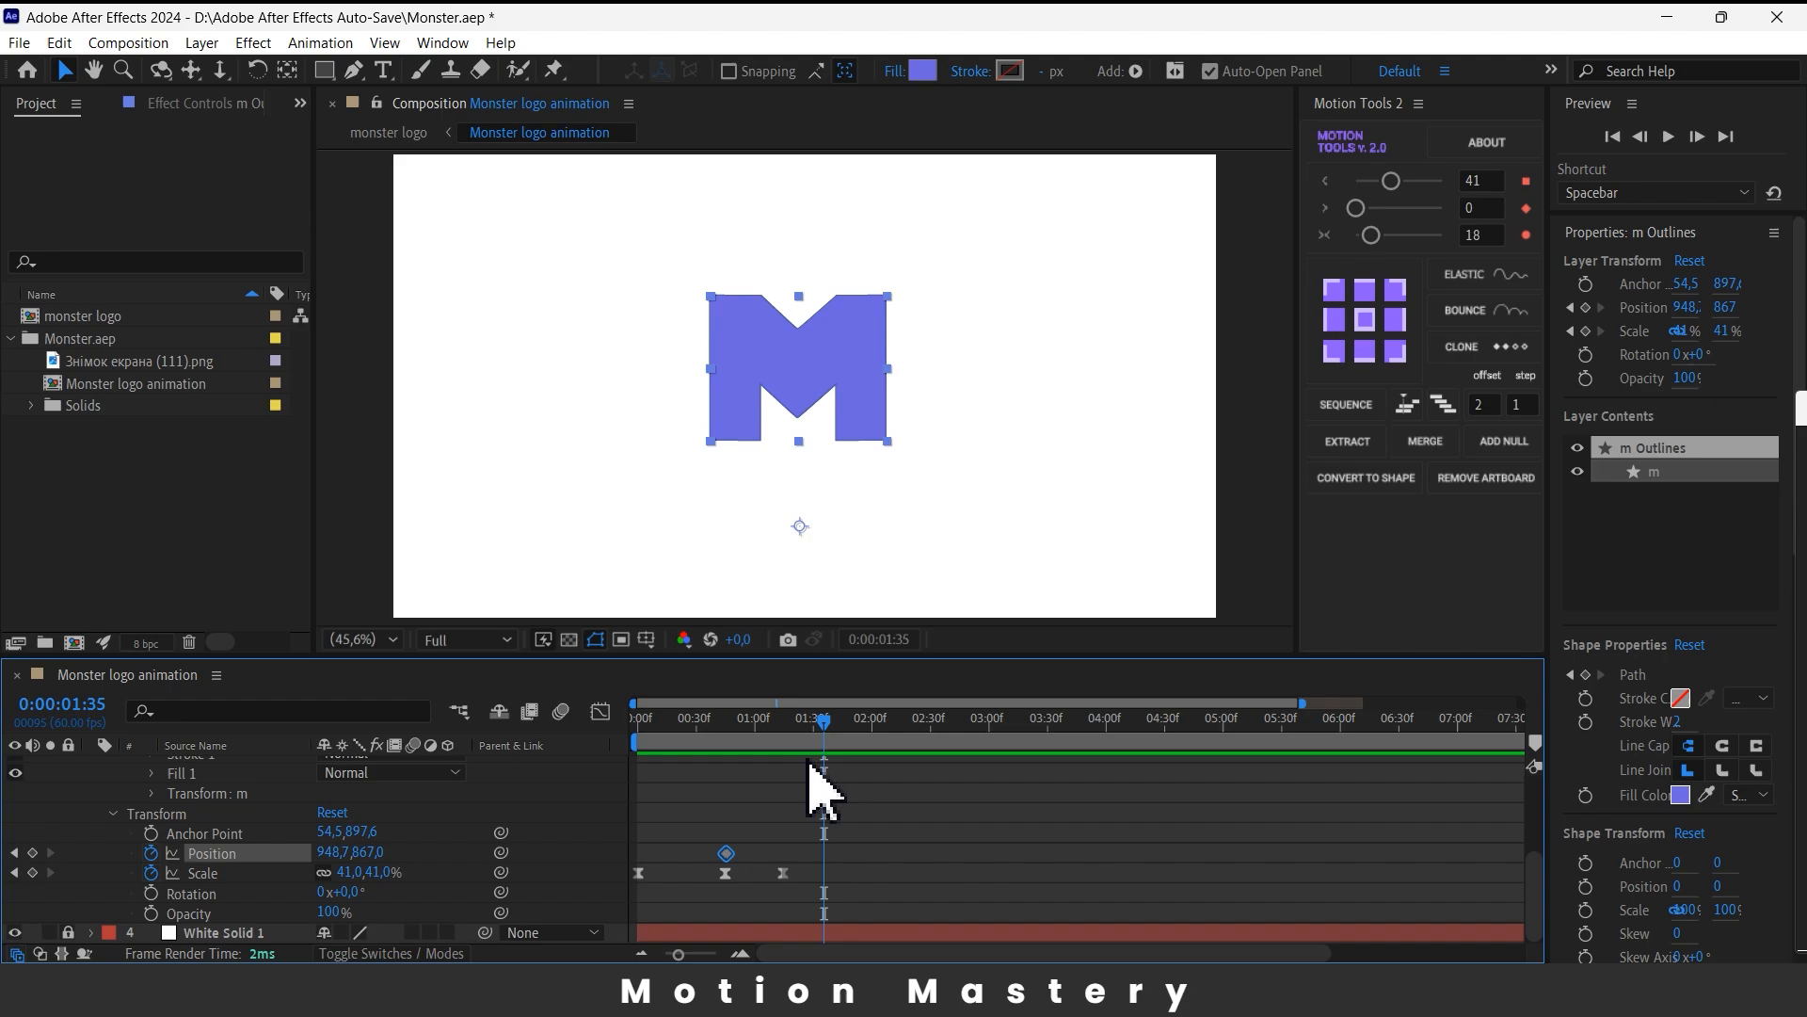
mouse_move(365, 852)
mouse_down()
mouse_move(409, 851)
mouse_move(372, 854)
mouse_up()
drag(828, 723, 742, 723)
drag(862, 803, 712, 858)
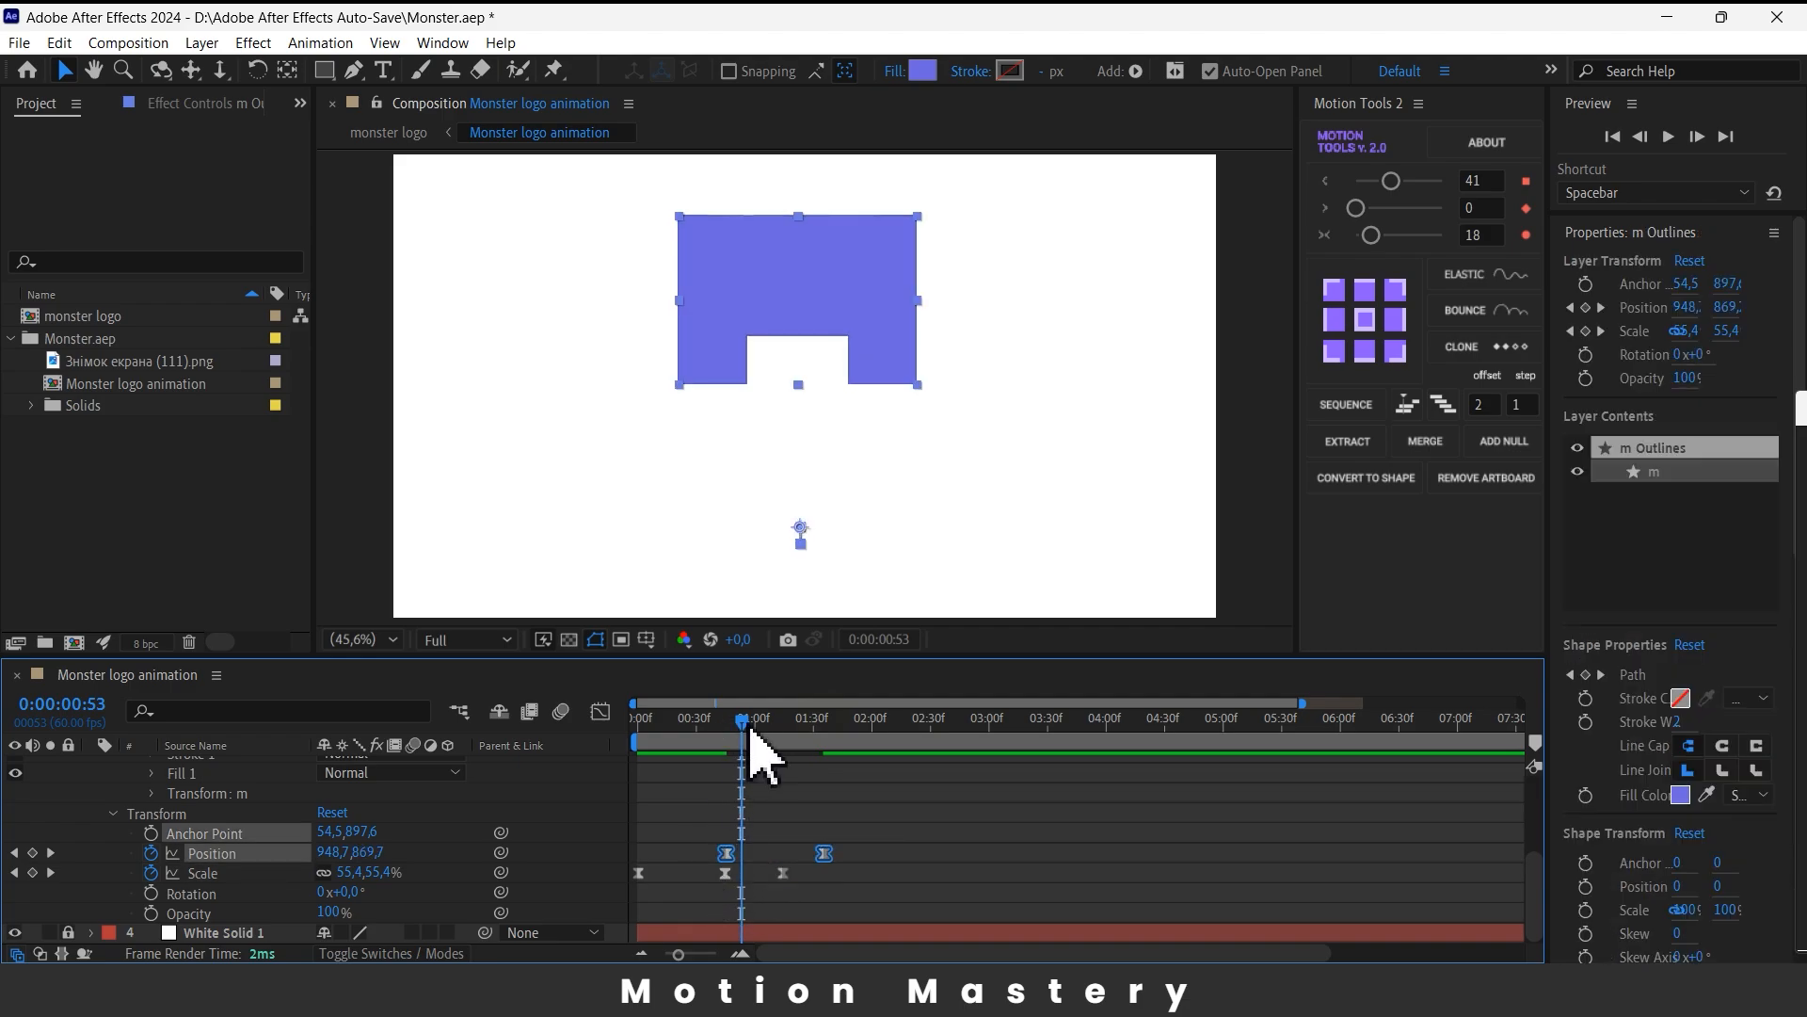
- Preview the M's downward movement from the first frame and step back to 0:00:01:30
drag(745, 736, 557, 787)
key(space)
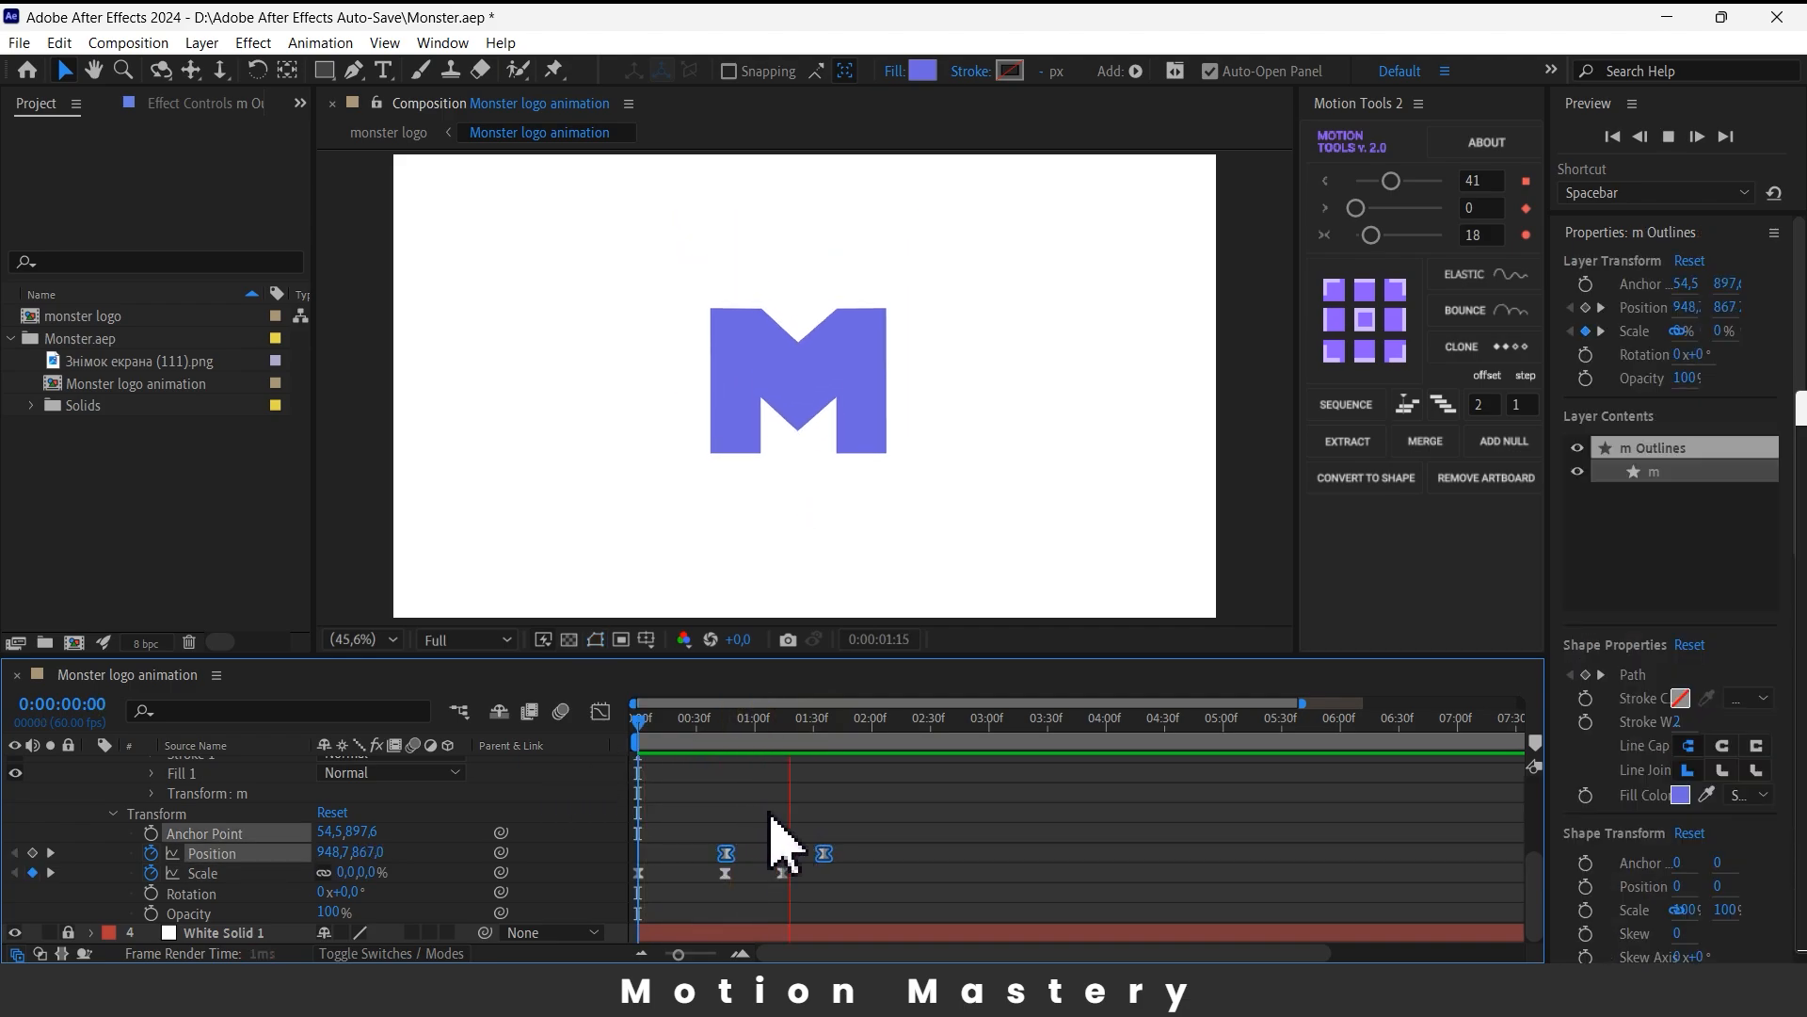
click(829, 821)
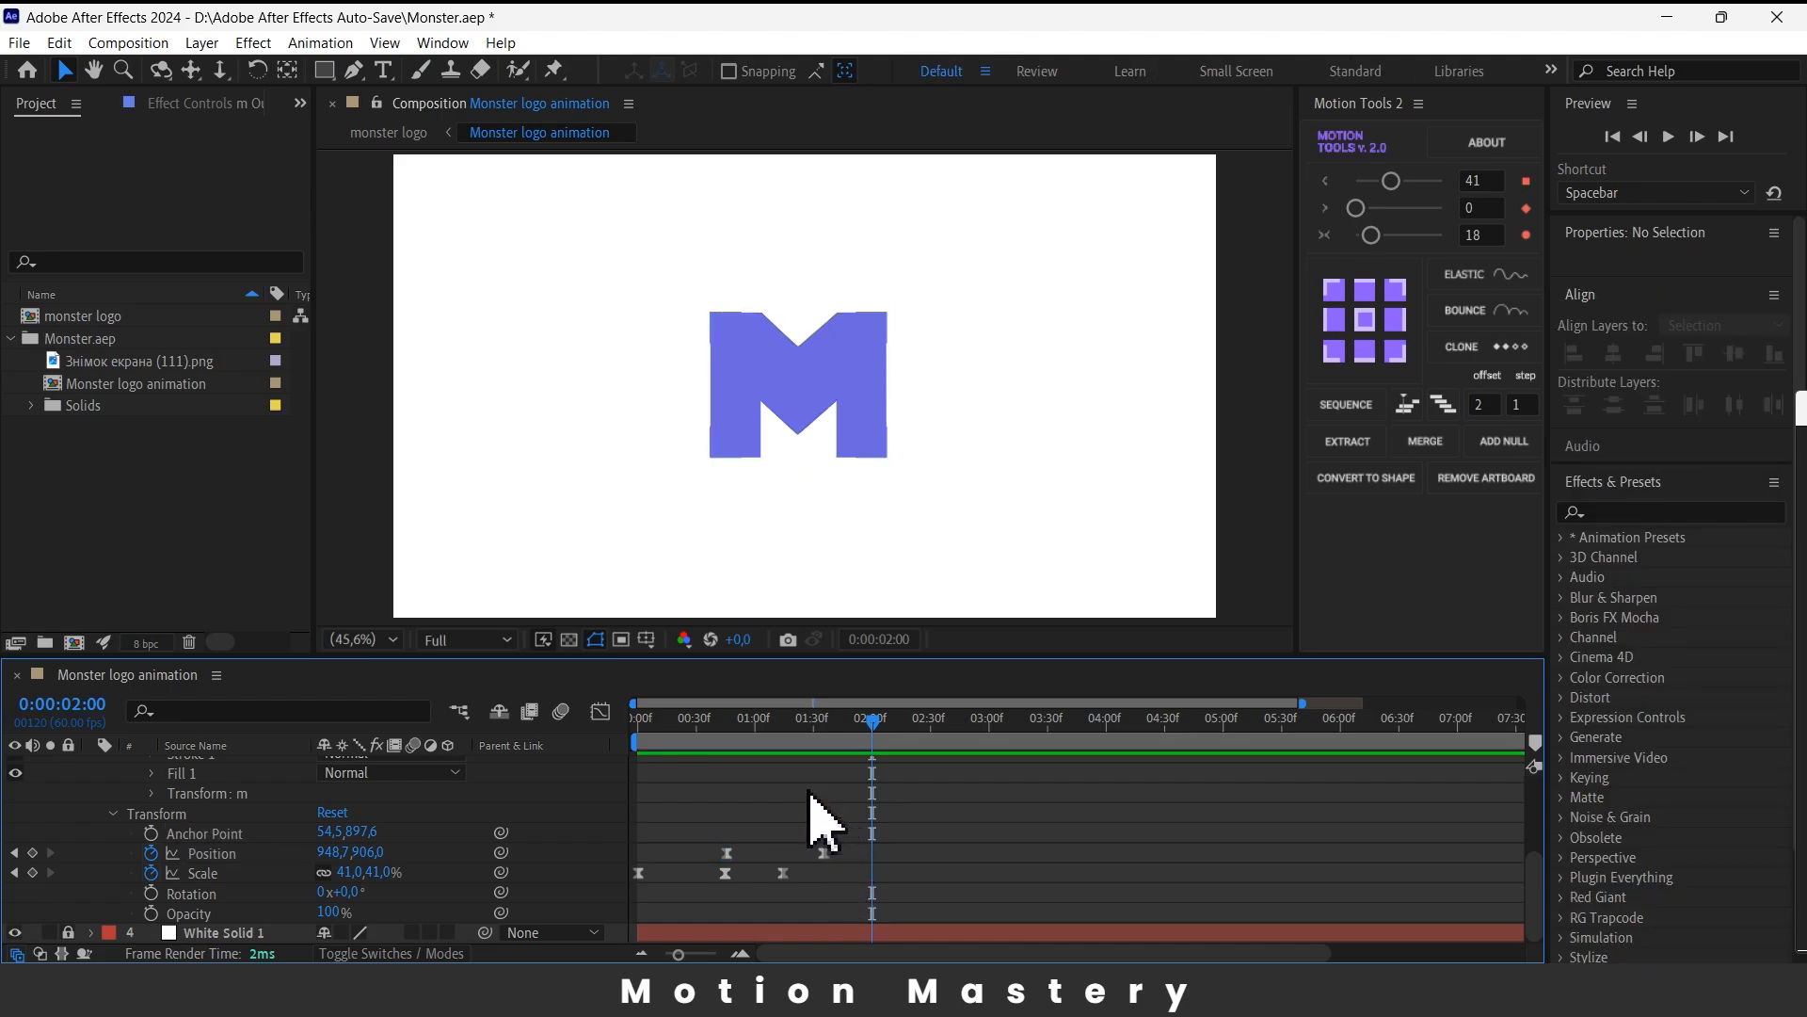
key(shift+Page_Up)
key(shift+Page_Up)
key(shift+Page_Up)
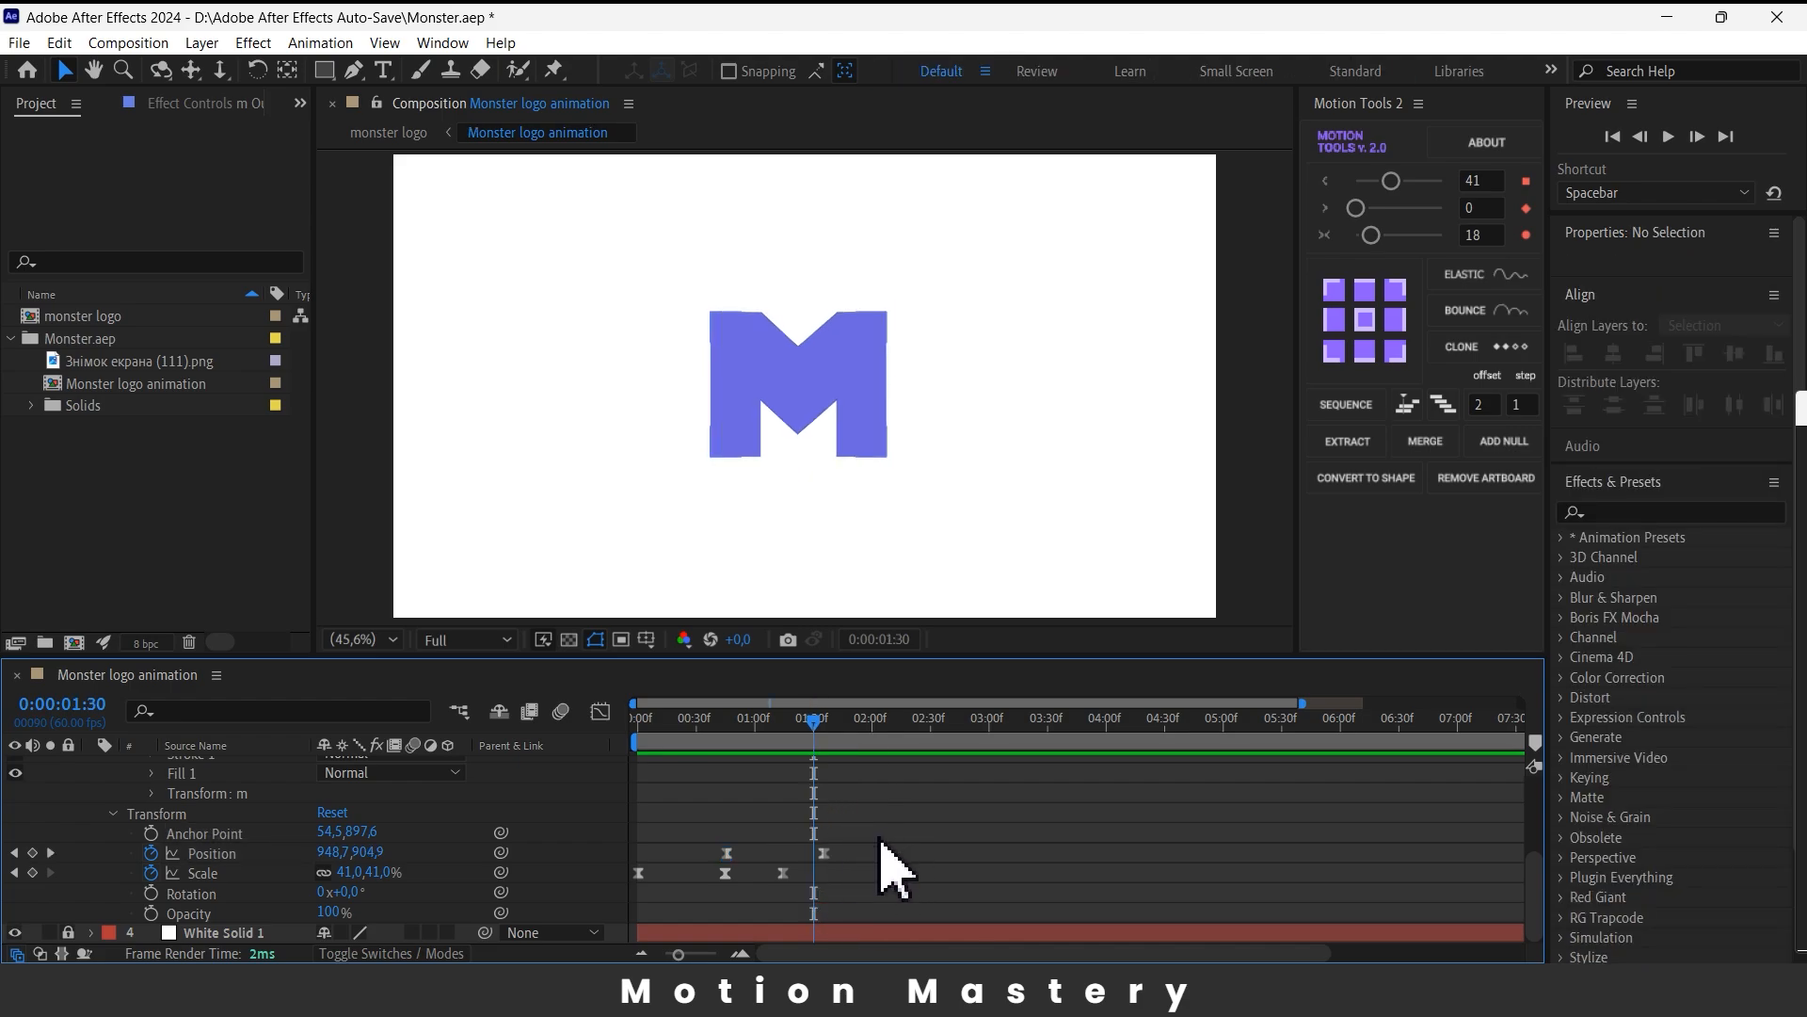
- Select all five Path keyframes of the m shape and compress them proportionally into a shorter span
scroll(839, 879, up, 3)
drag(797, 833, 646, 890)
drag(781, 854, 775, 861)
- Preview the tightened path morph from the first frame
drag(812, 722, 563, 767)
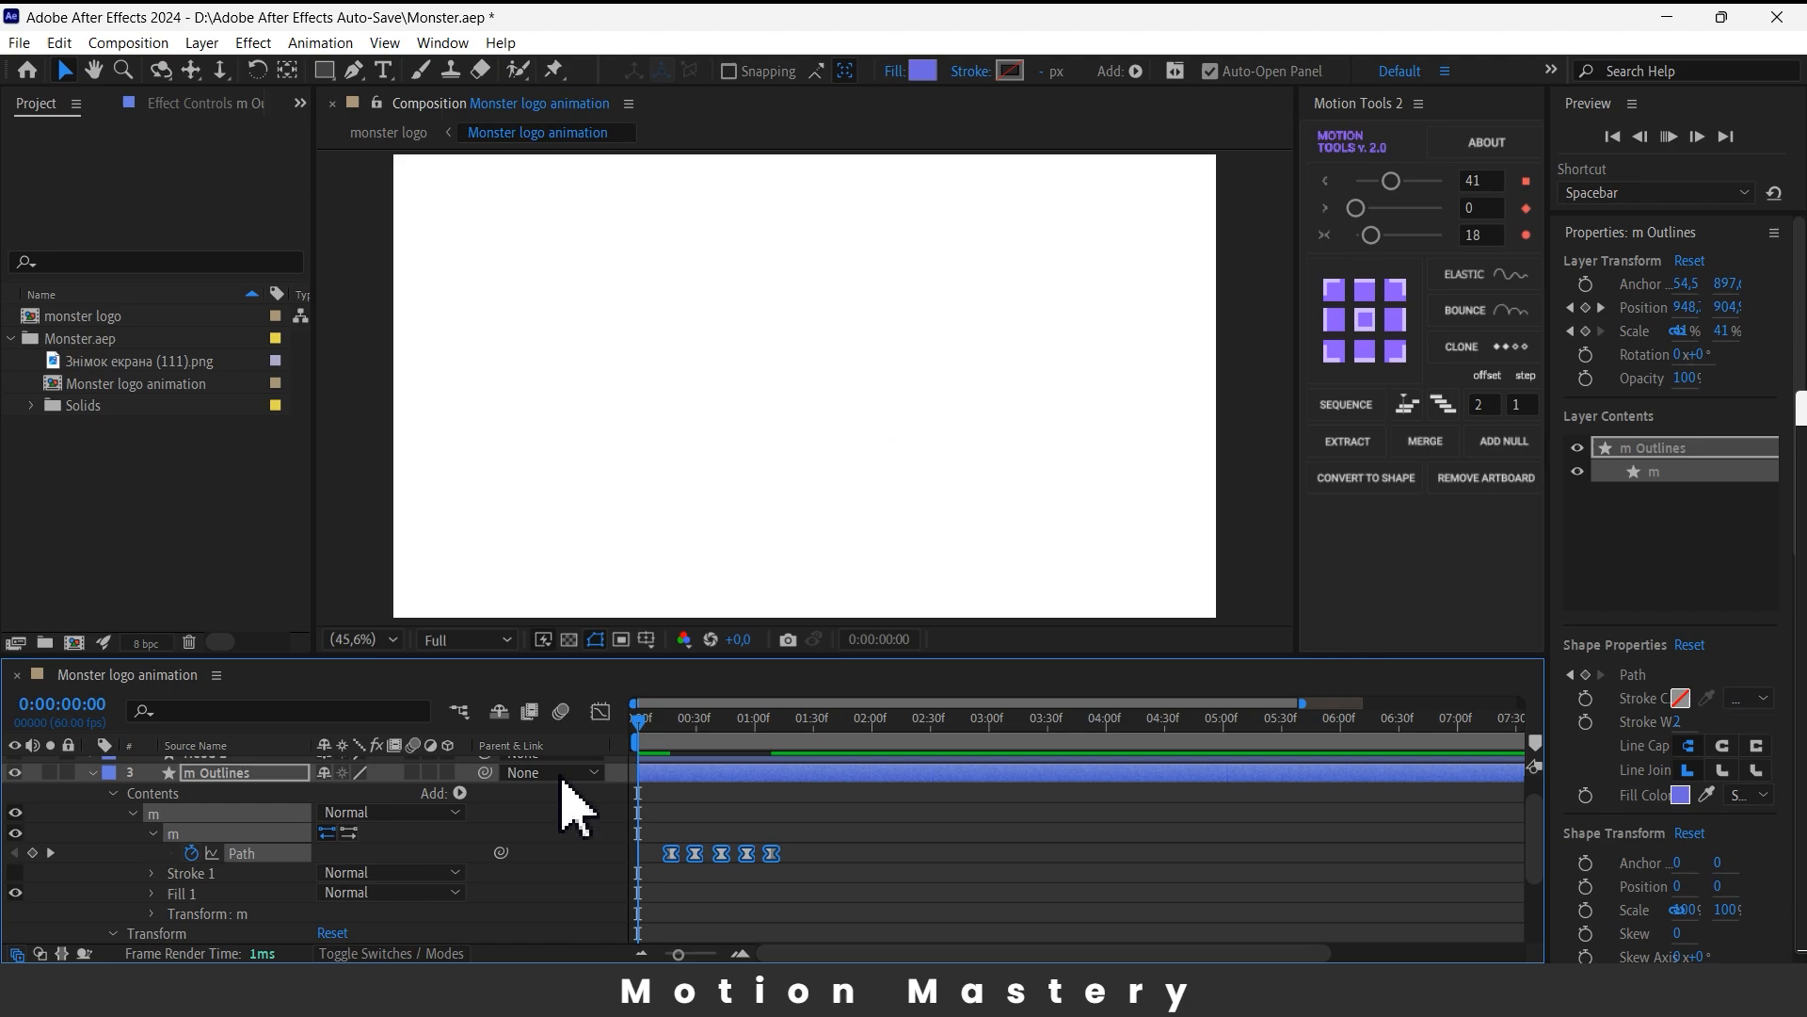
key(space)
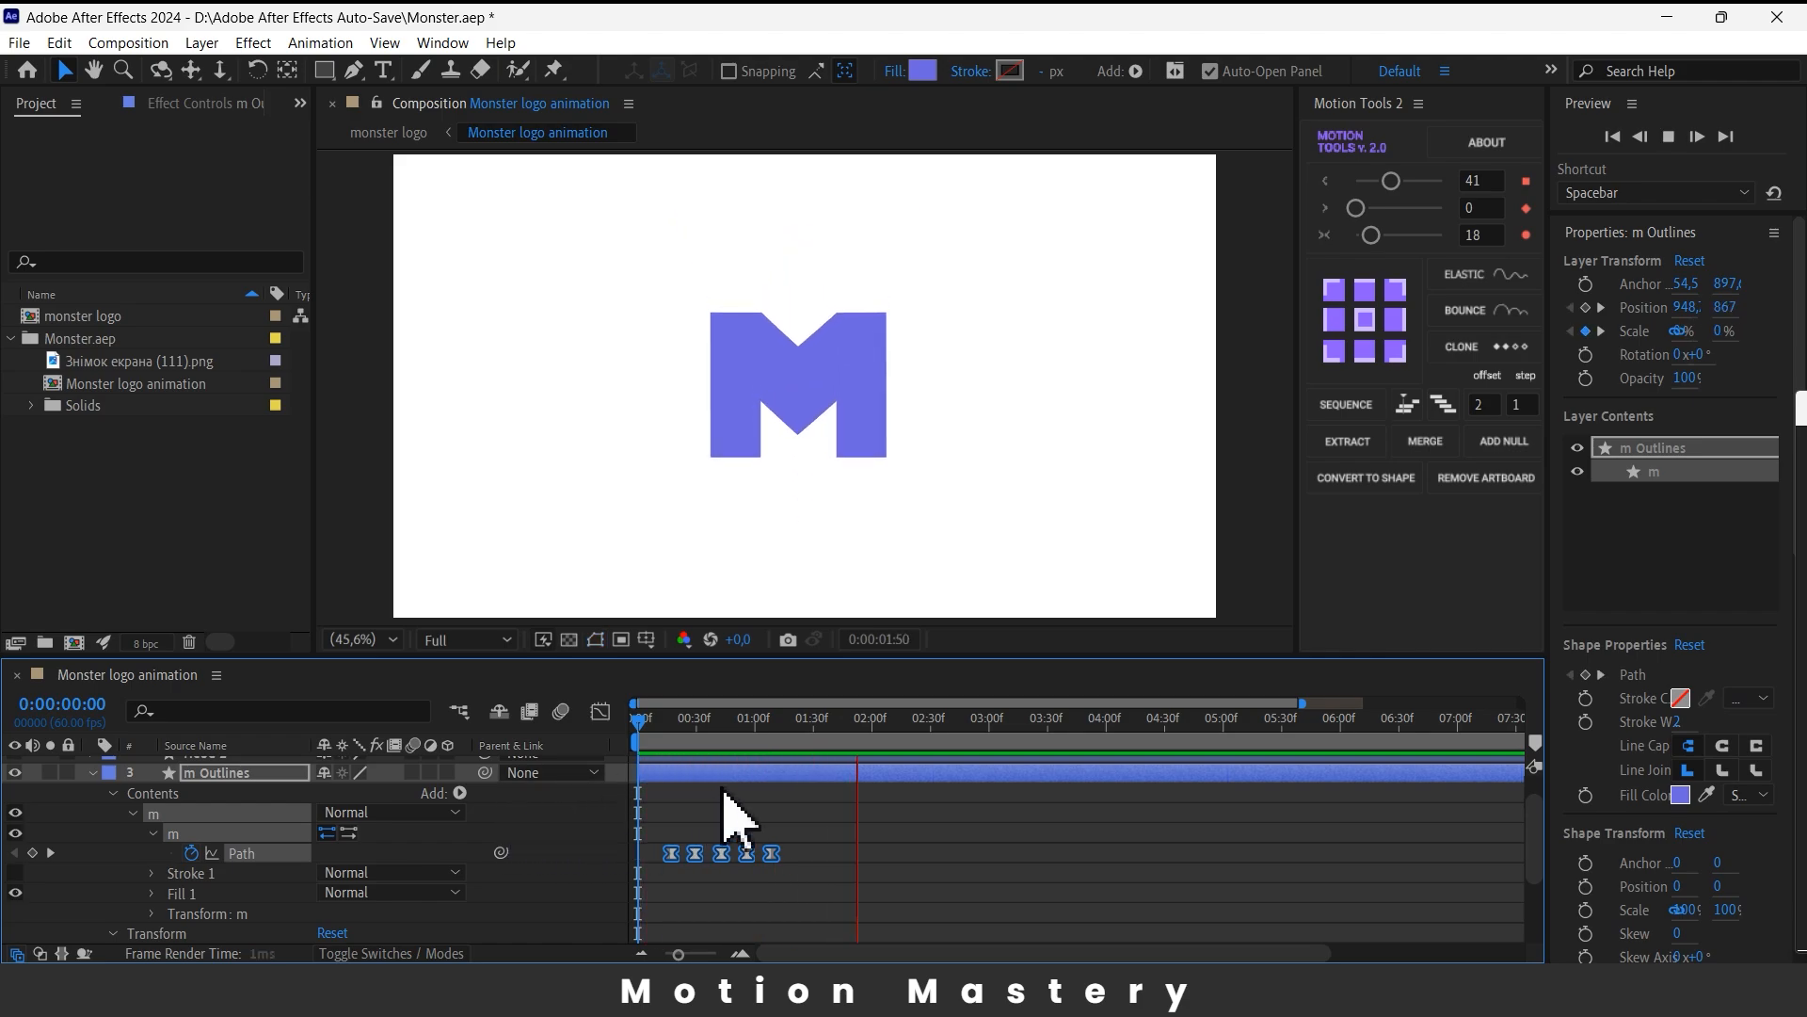
key(space)
key(space)
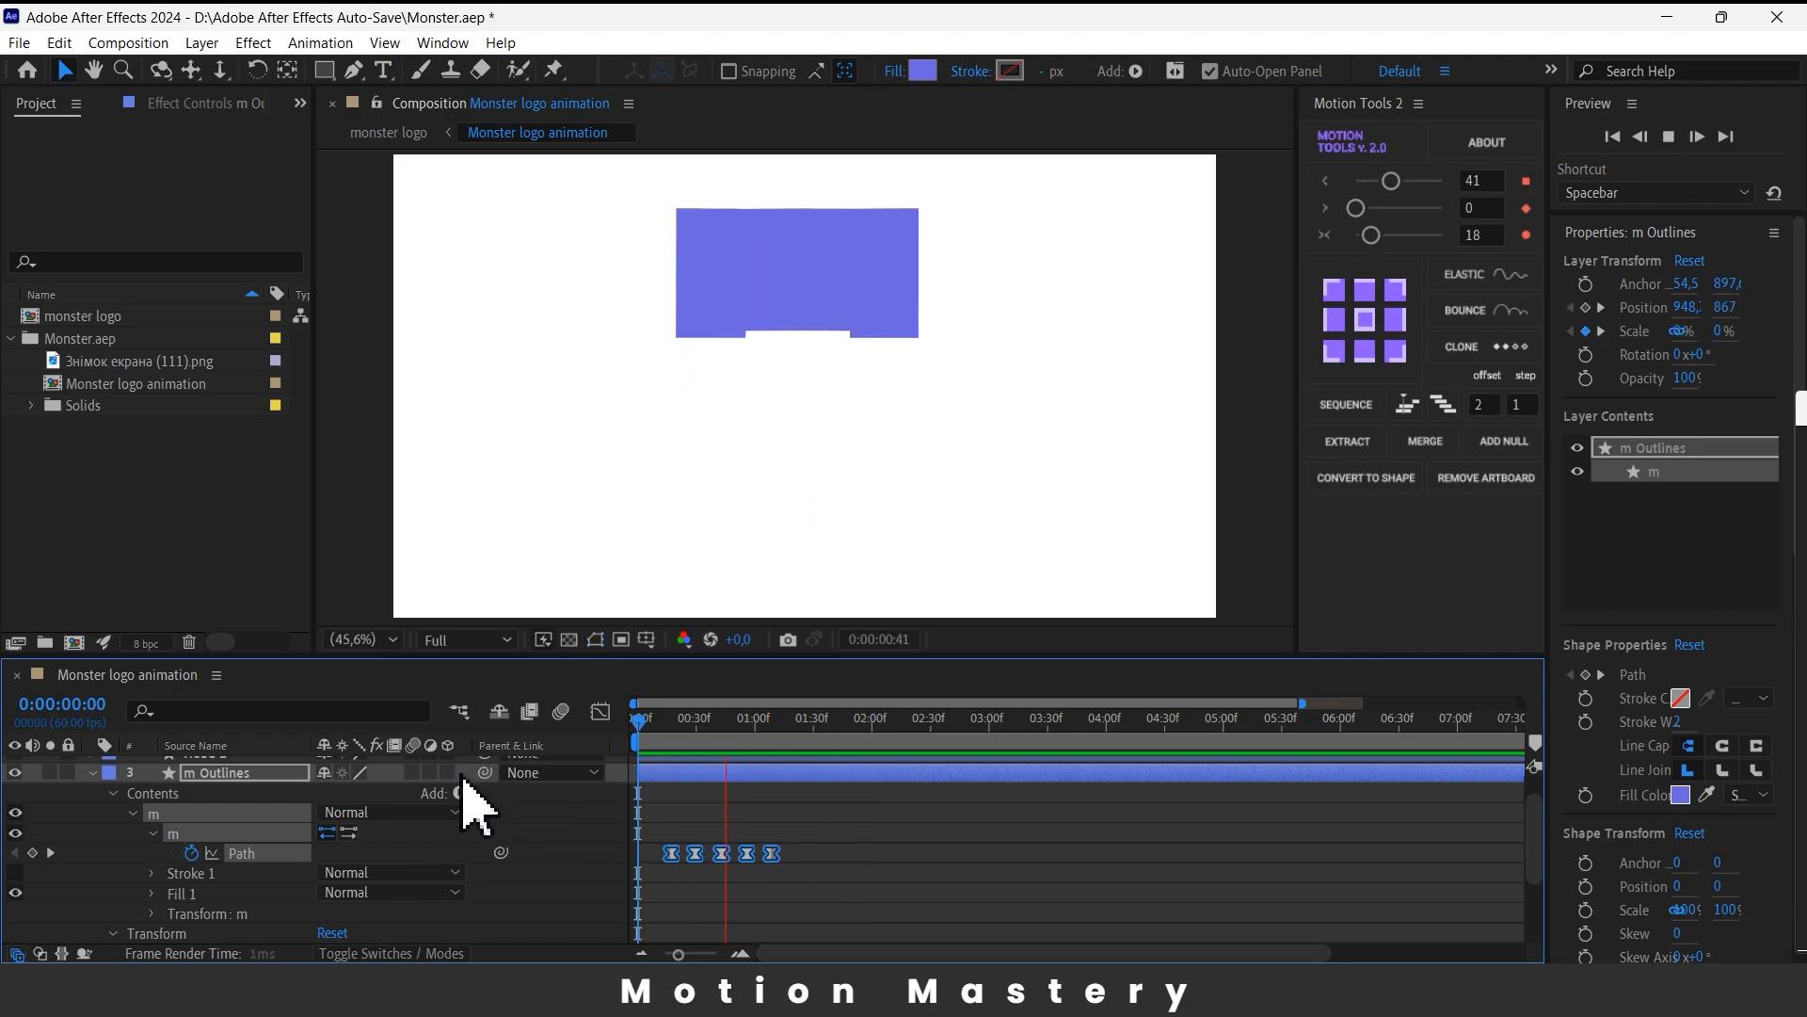
click(794, 856)
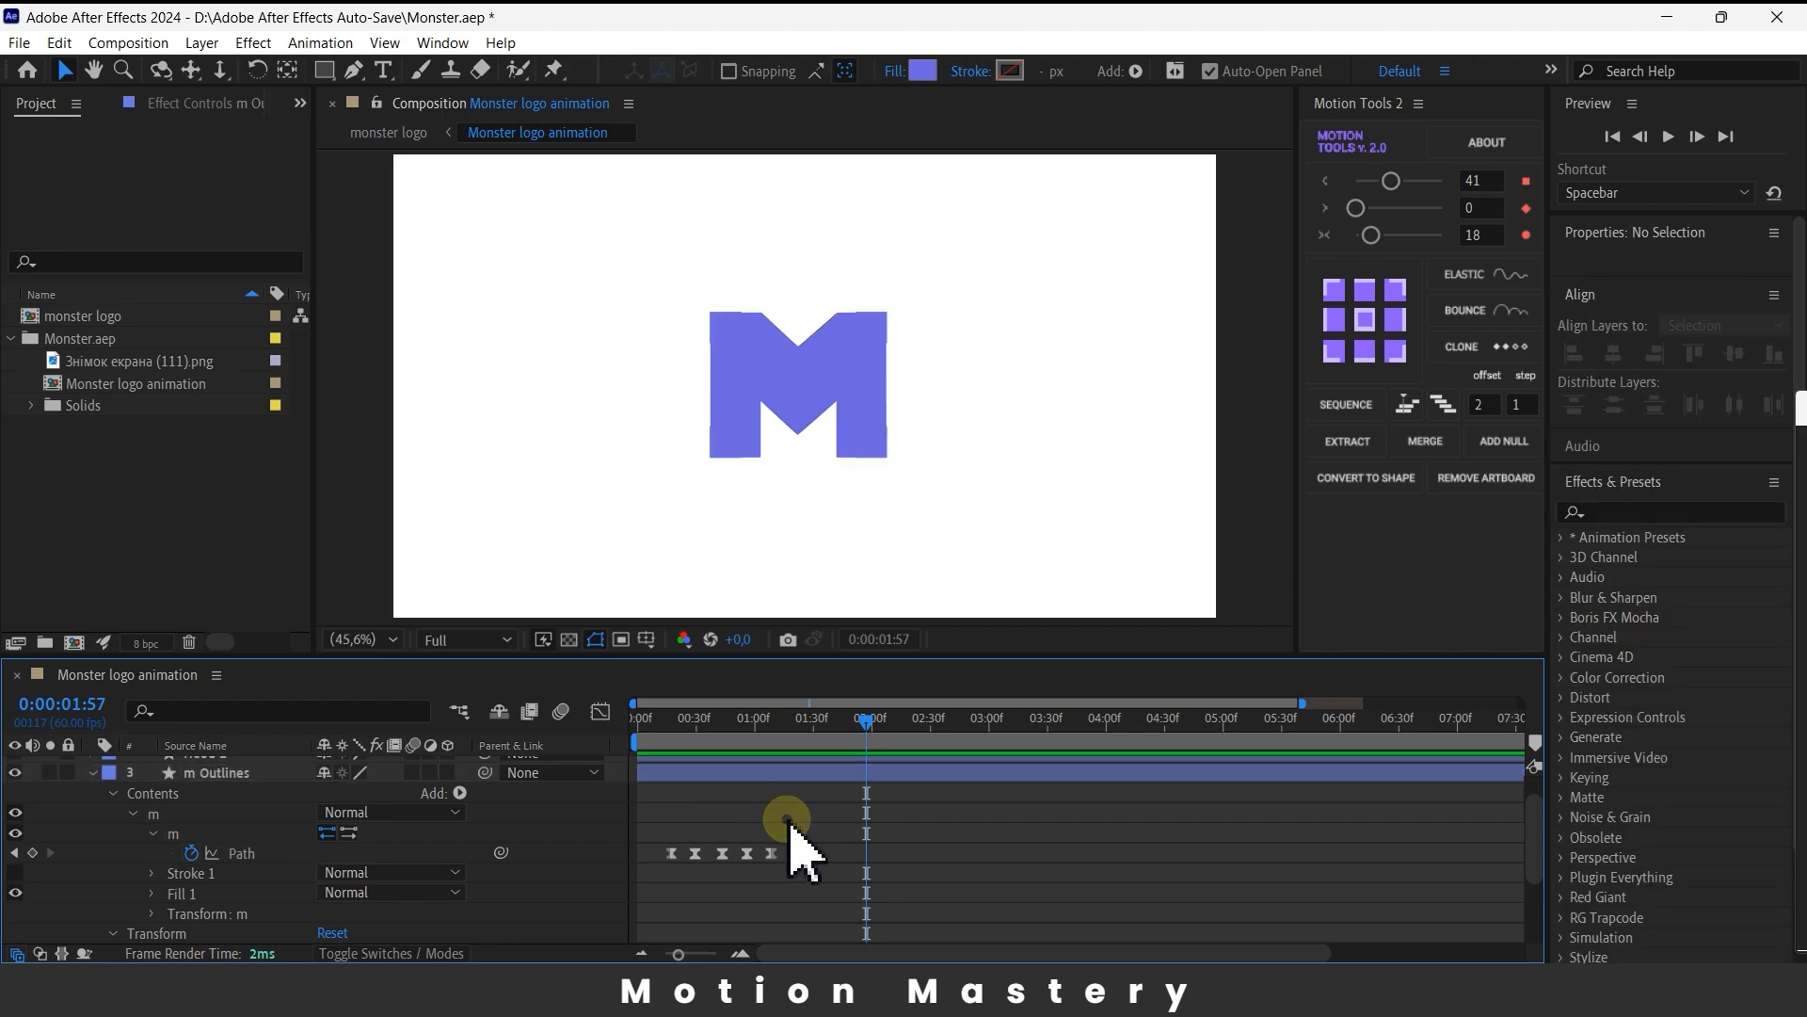
- At the last Position keyframe, 0:00:01:35, lower the M further by setting its Y position to 955
scroll(823, 837, down, 3)
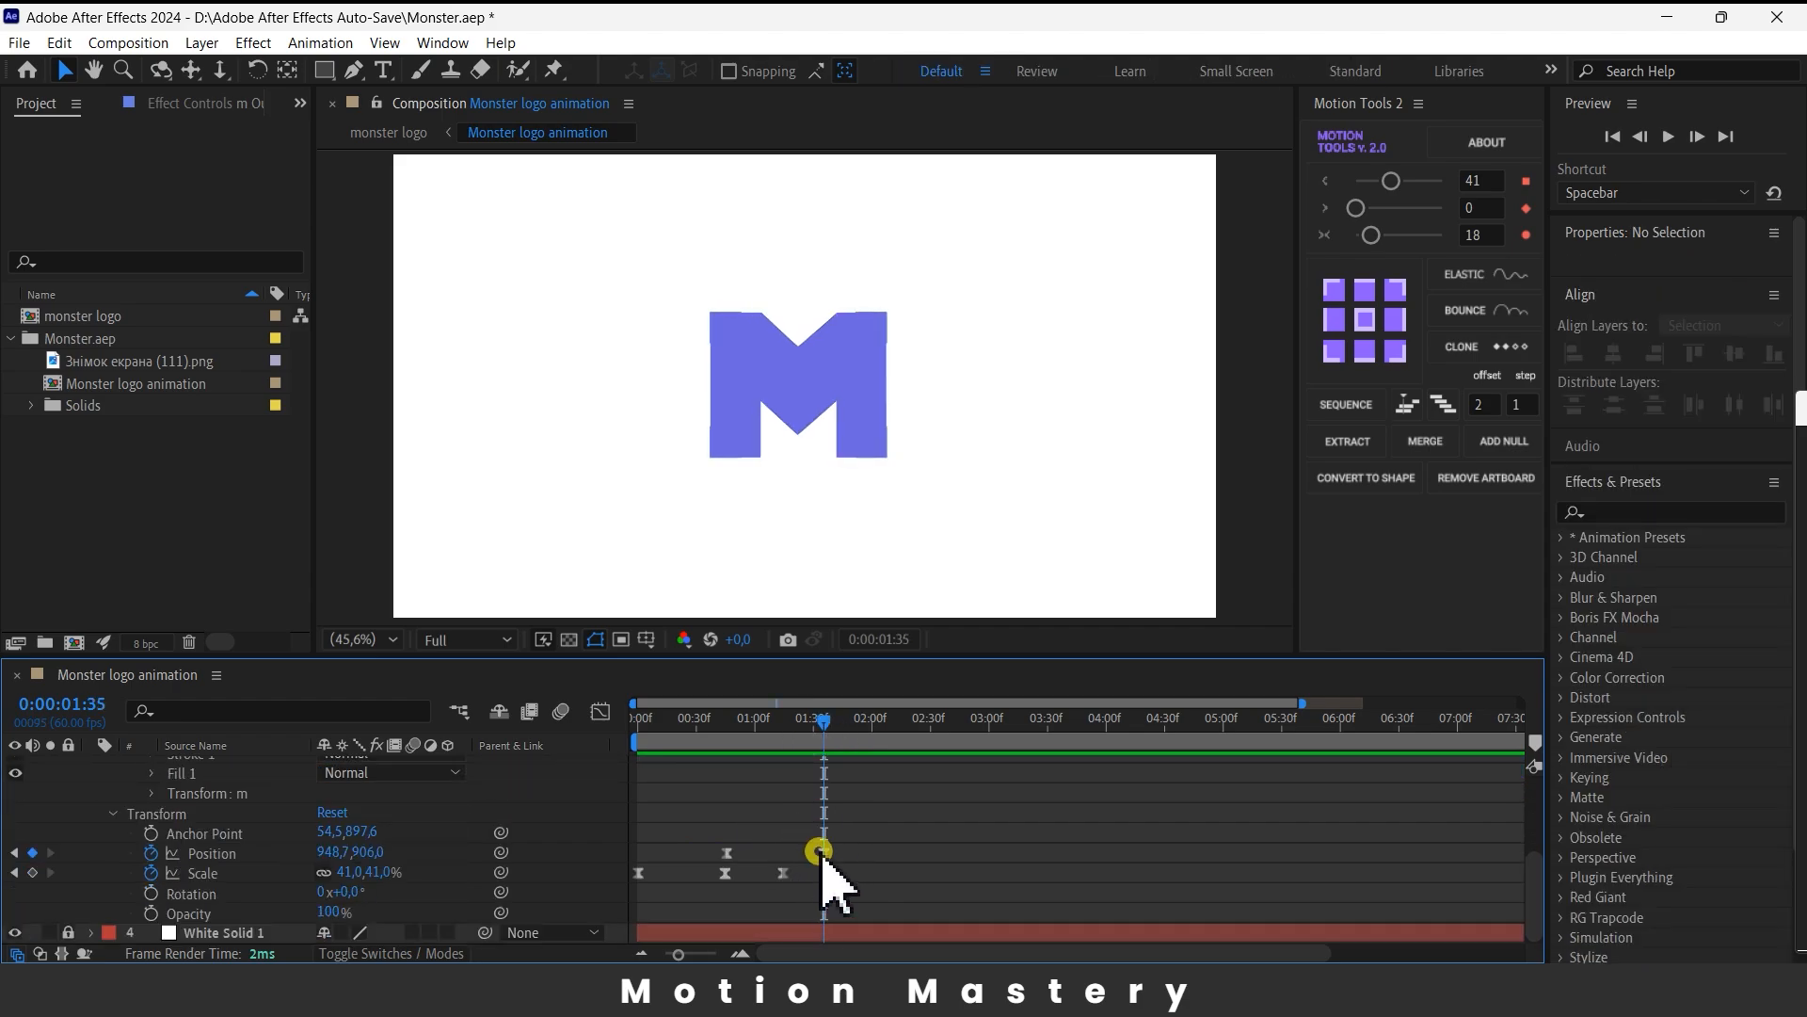
click(822, 852)
mouse_move(832, 722)
mouse_down()
mouse_move(750, 726)
mouse_move(823, 732)
mouse_up()
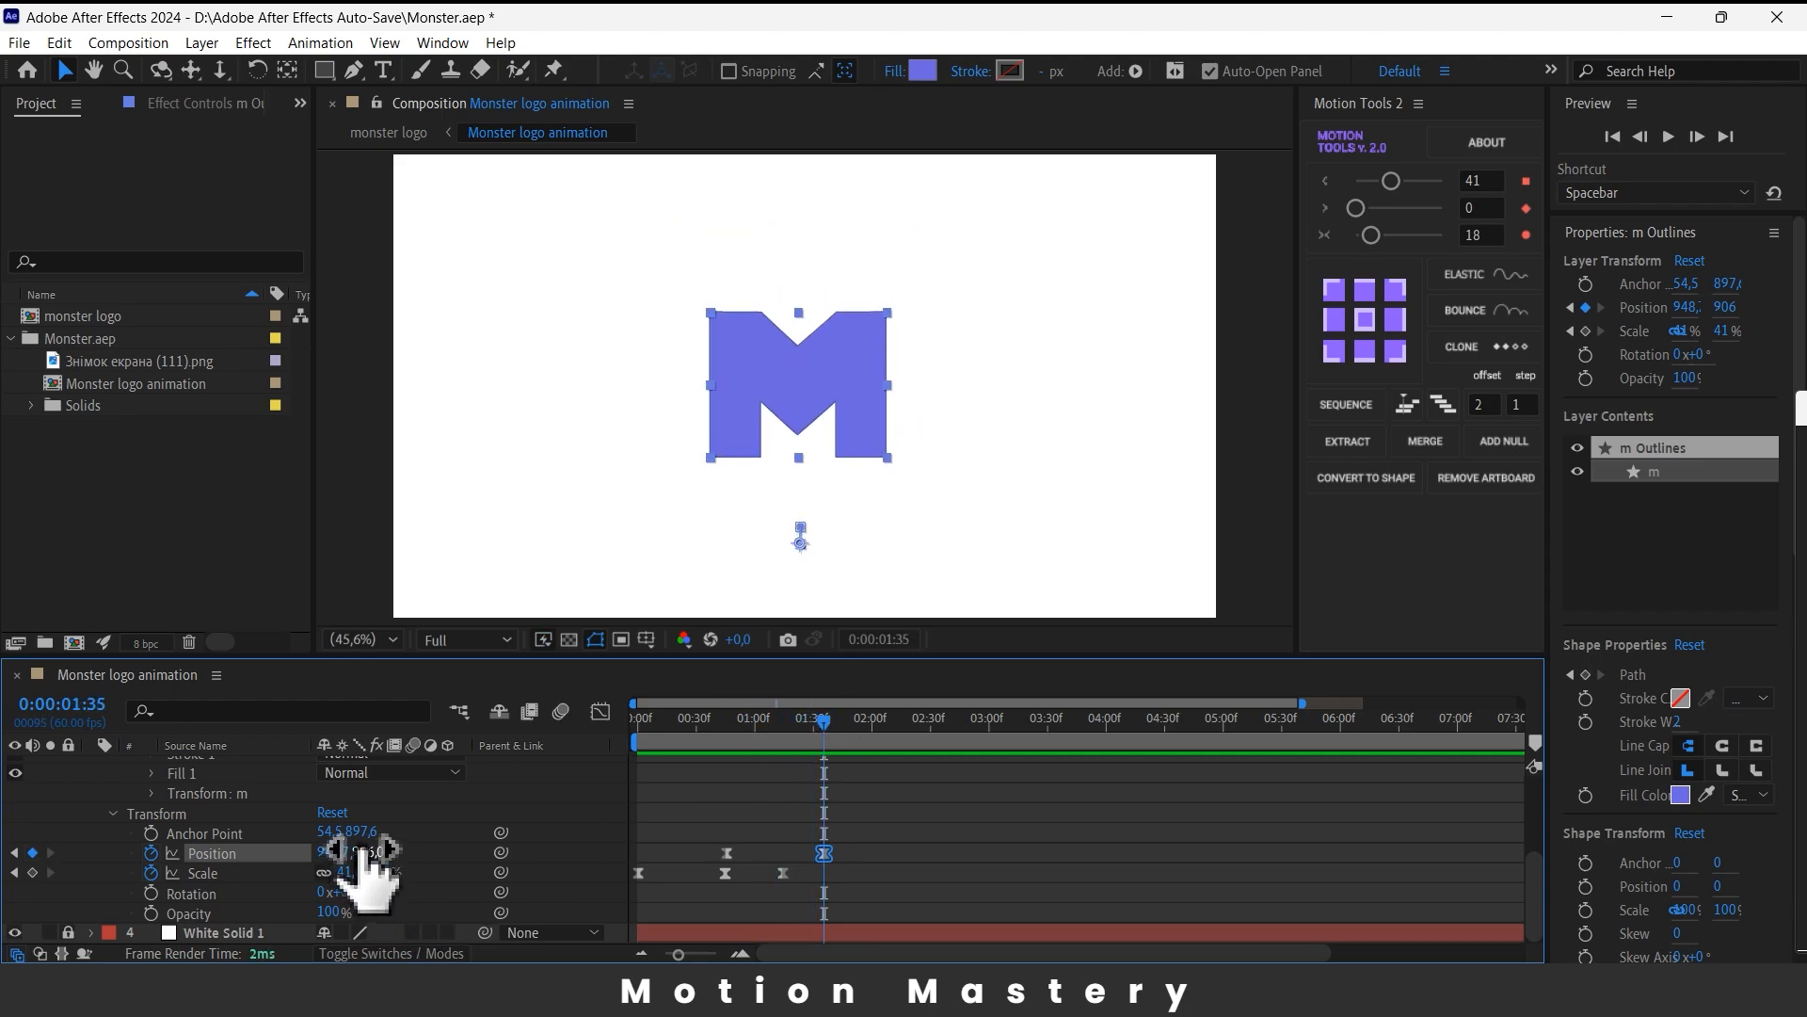
drag(352, 852, 400, 852)
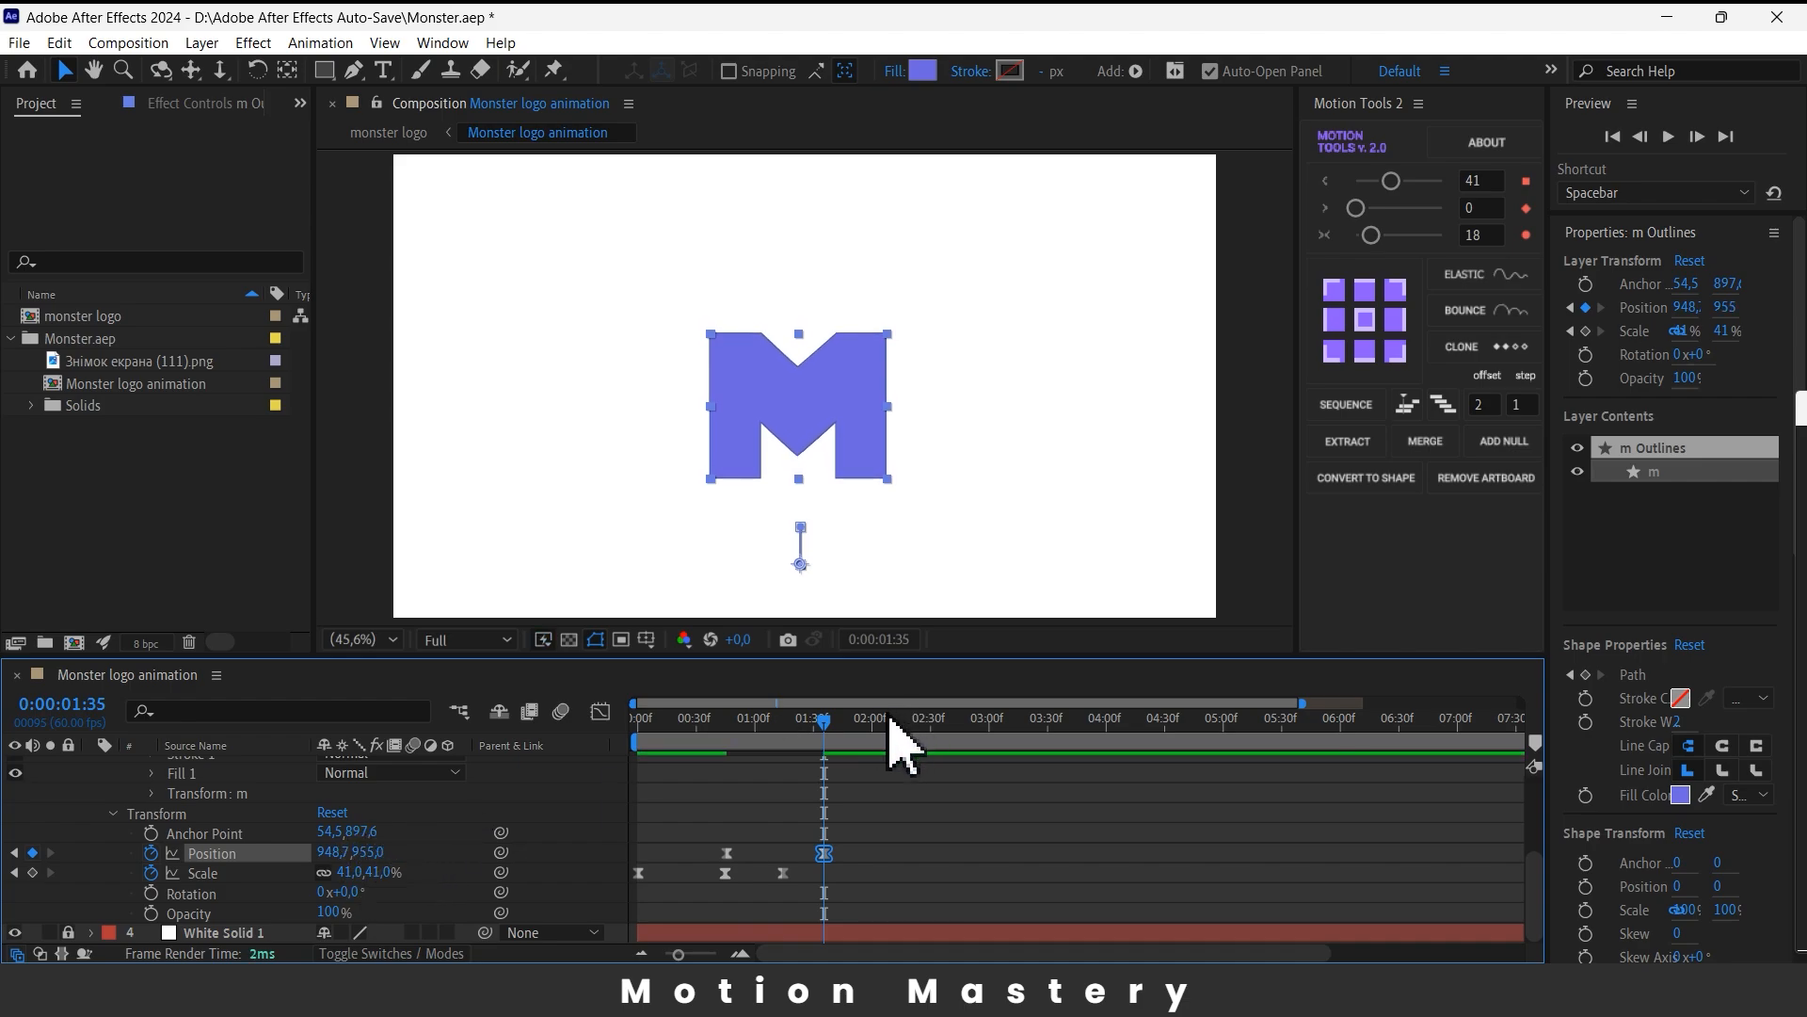
- Preview the M's lower landing position, including a playback from the first frame
drag(832, 717, 798, 720)
key(space)
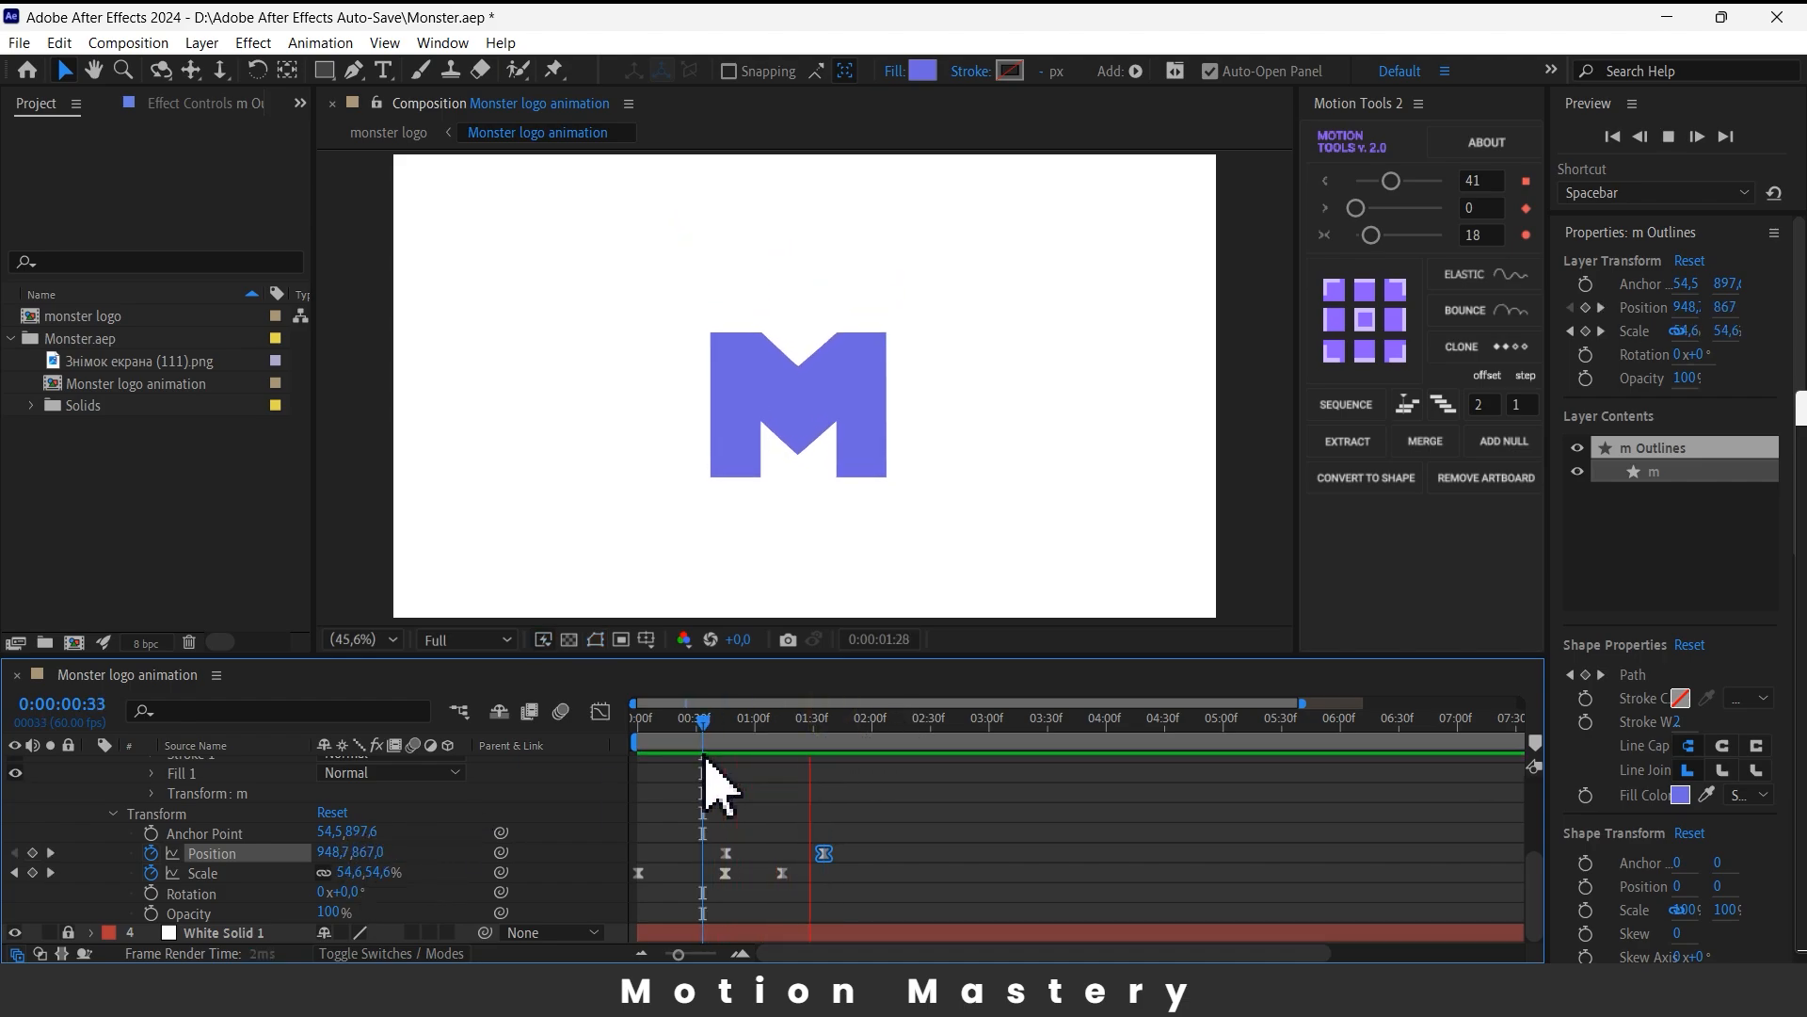
key(space)
key(Home)
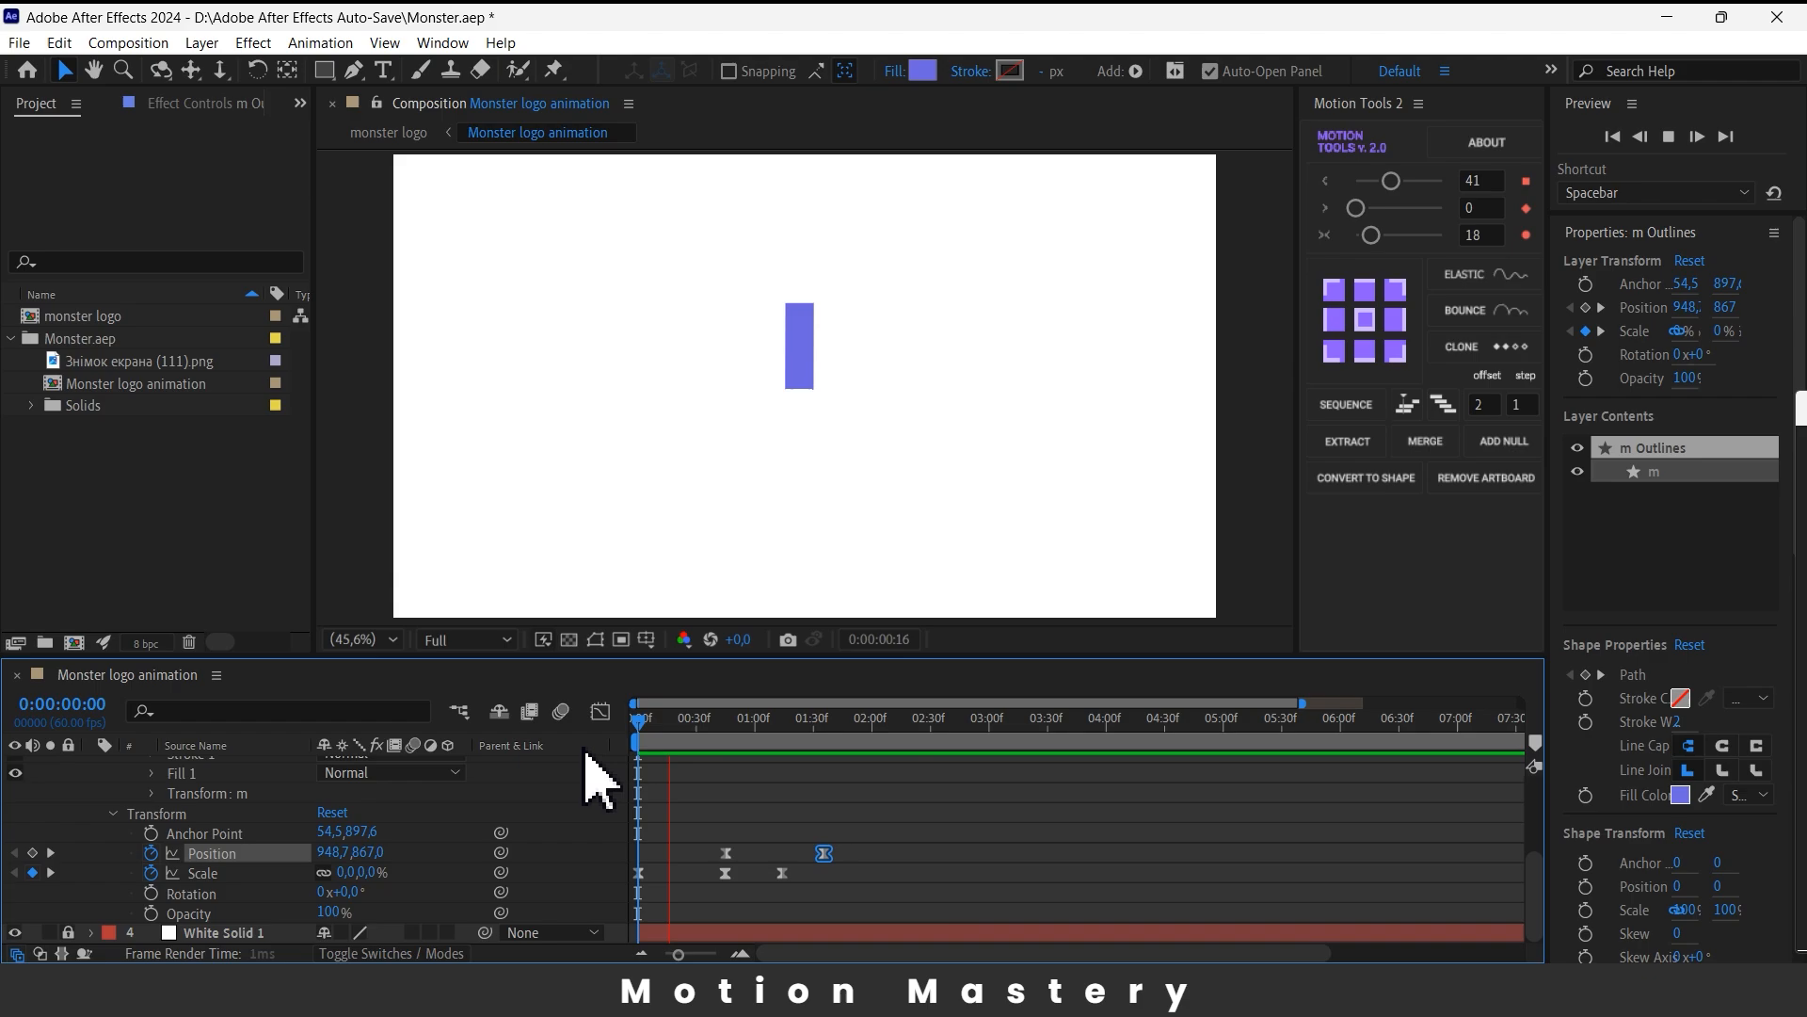
key(space)
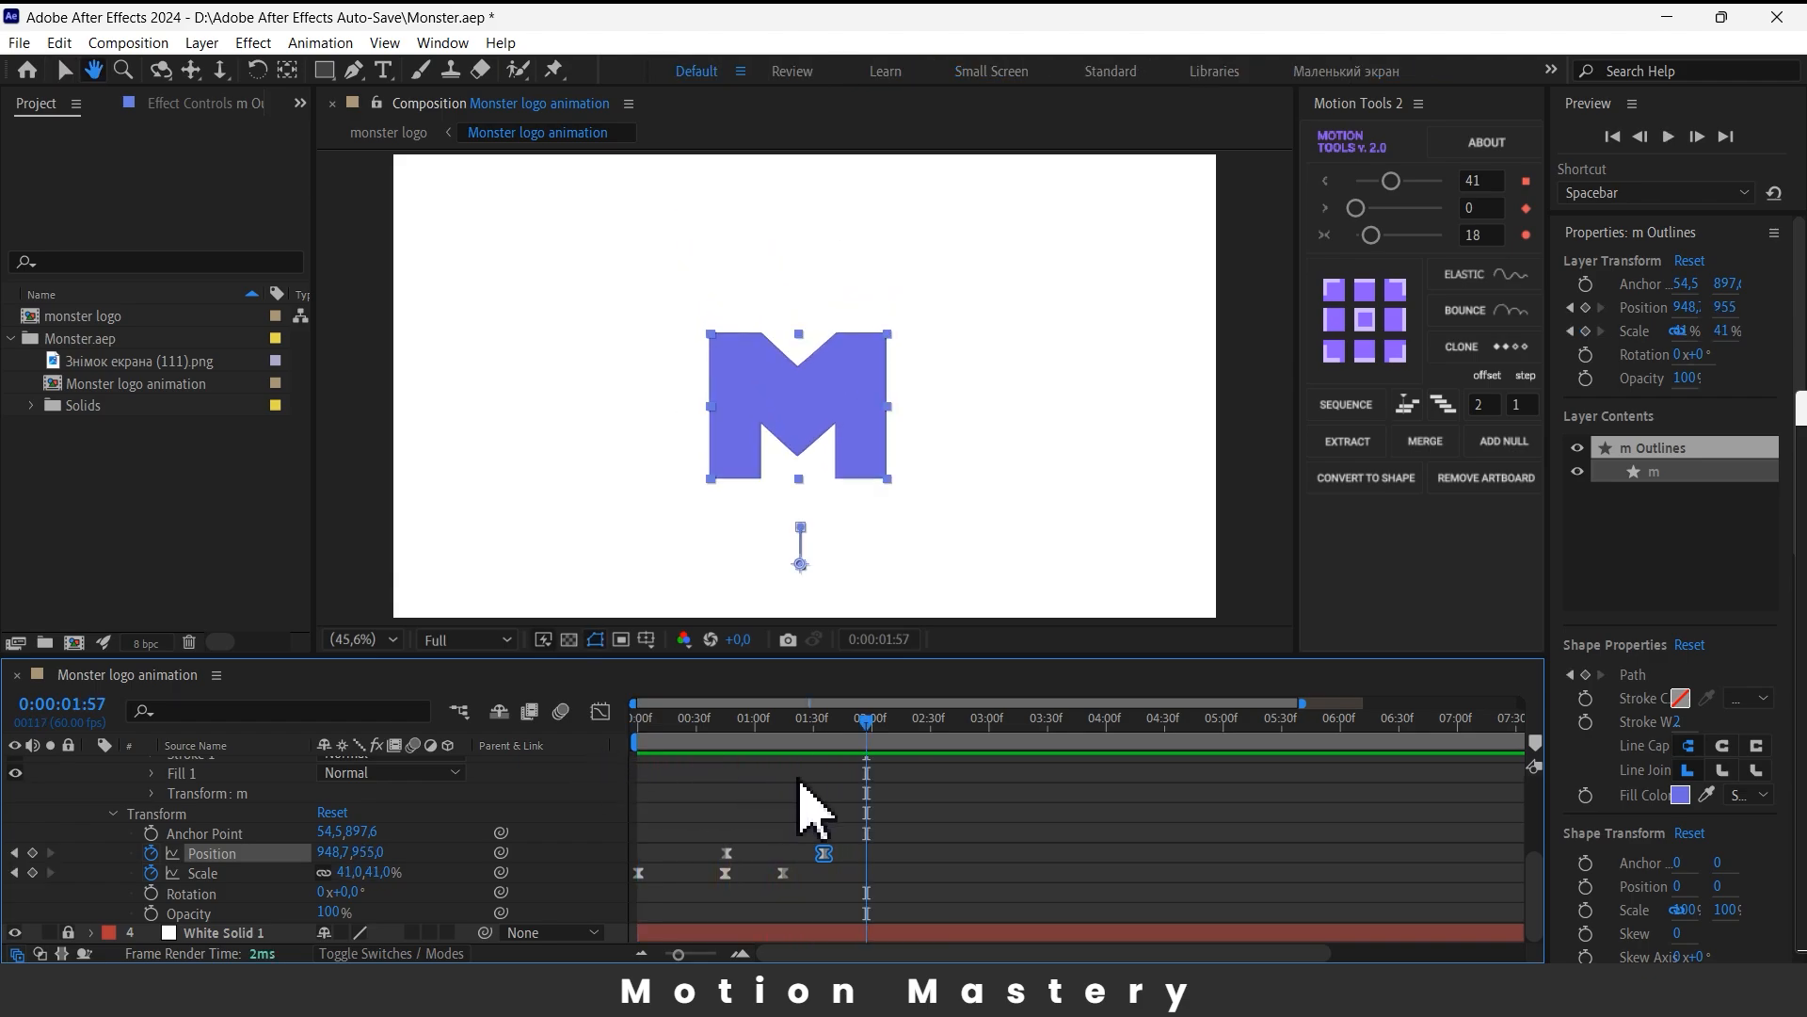
click(815, 808)
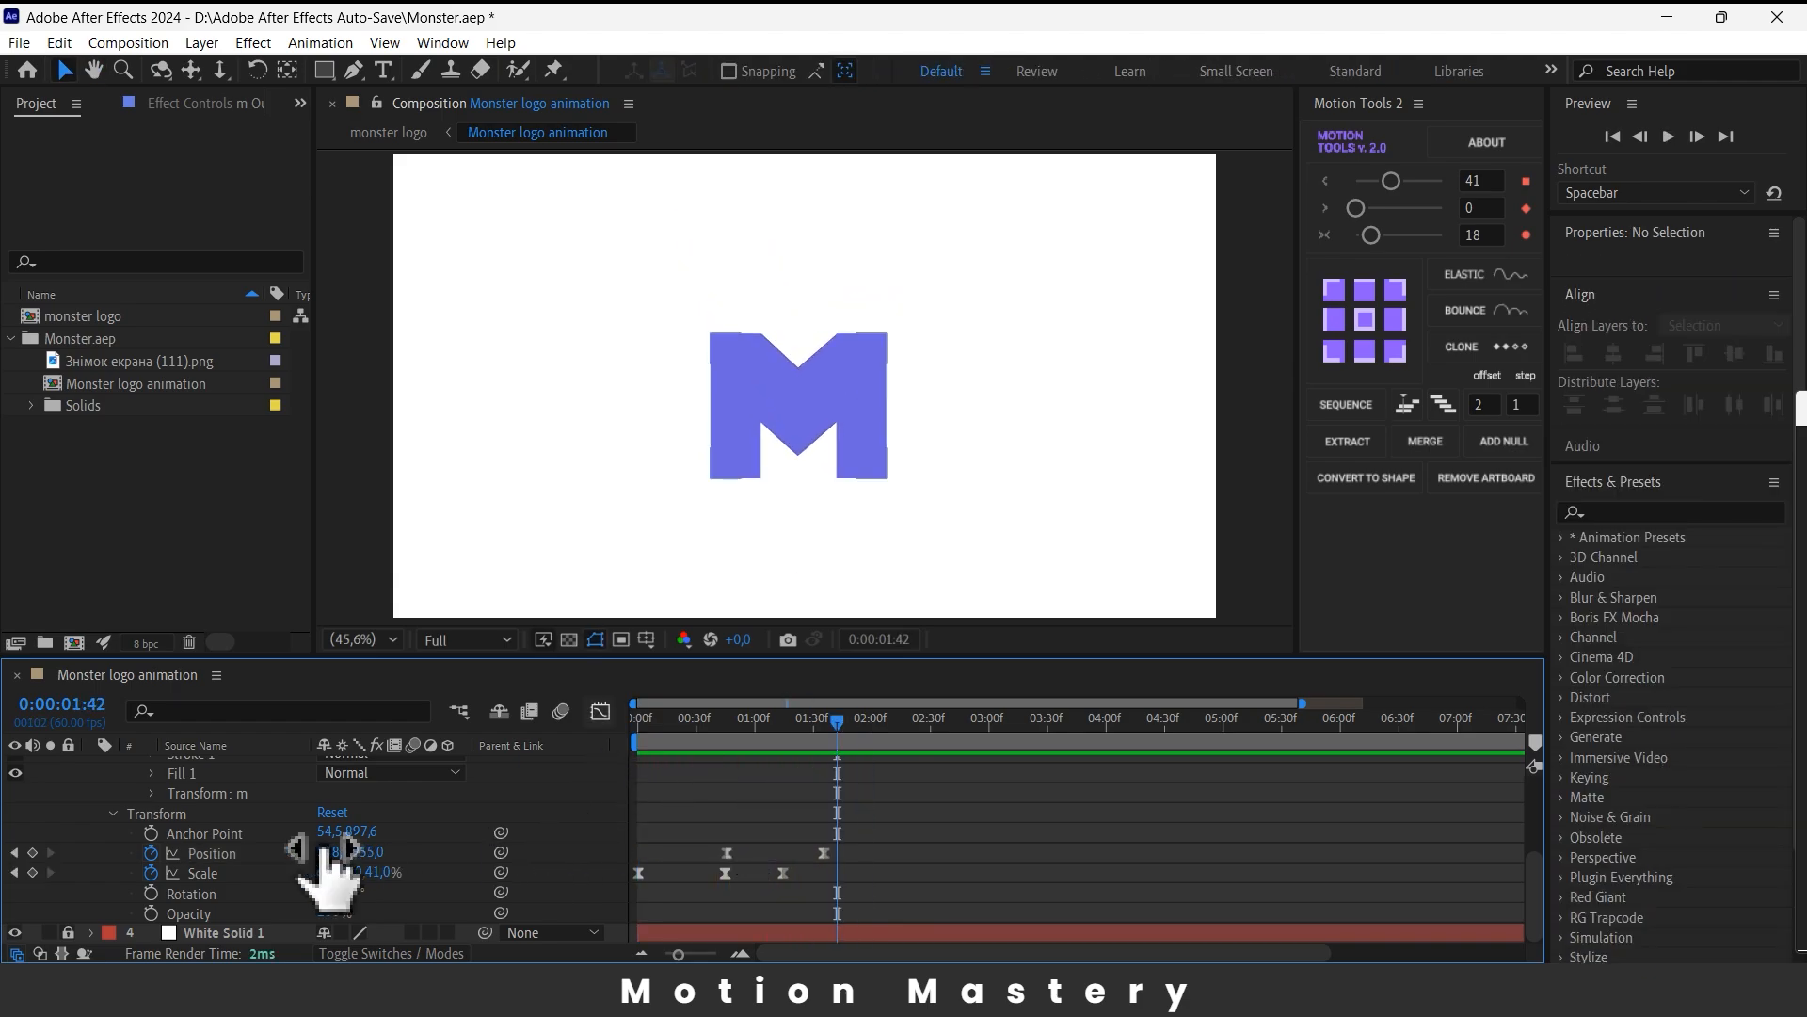
- Collapse the m Outlines layer, then show the Head 2 layer with eye hidden and go to 0:00:01:34
scroll(123, 861, up, 3)
click(94, 772)
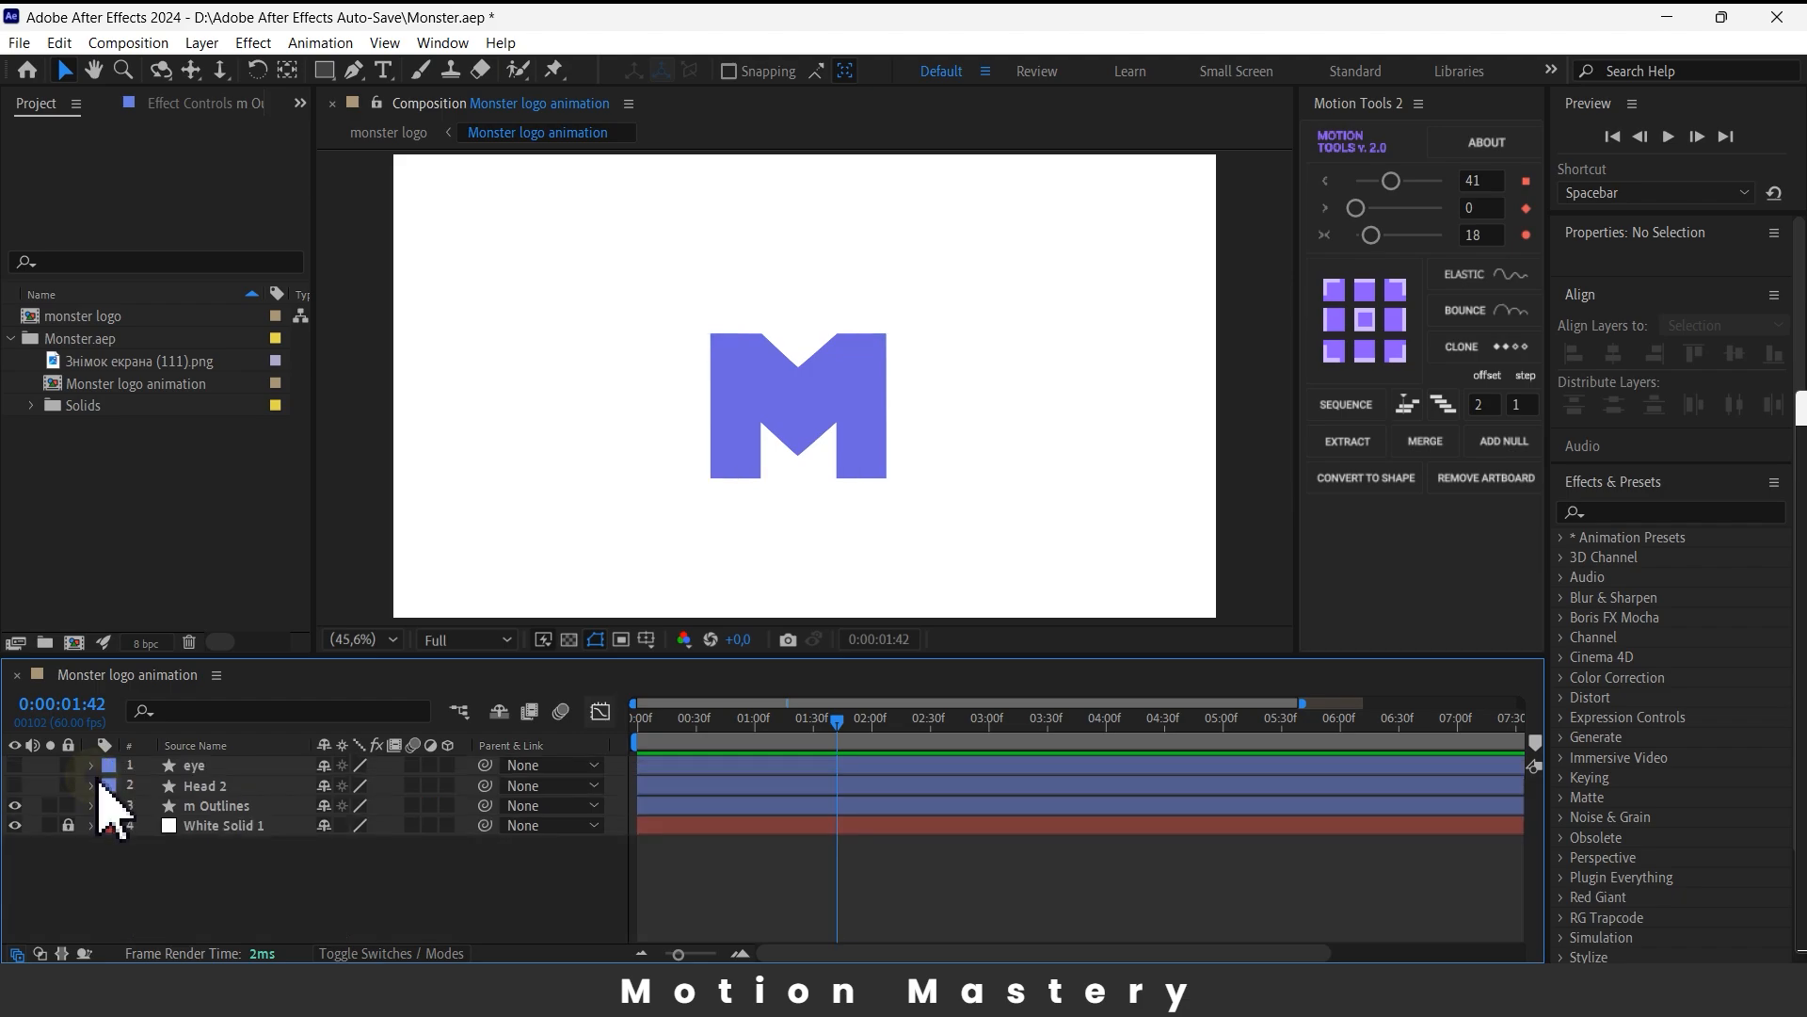
click(197, 787)
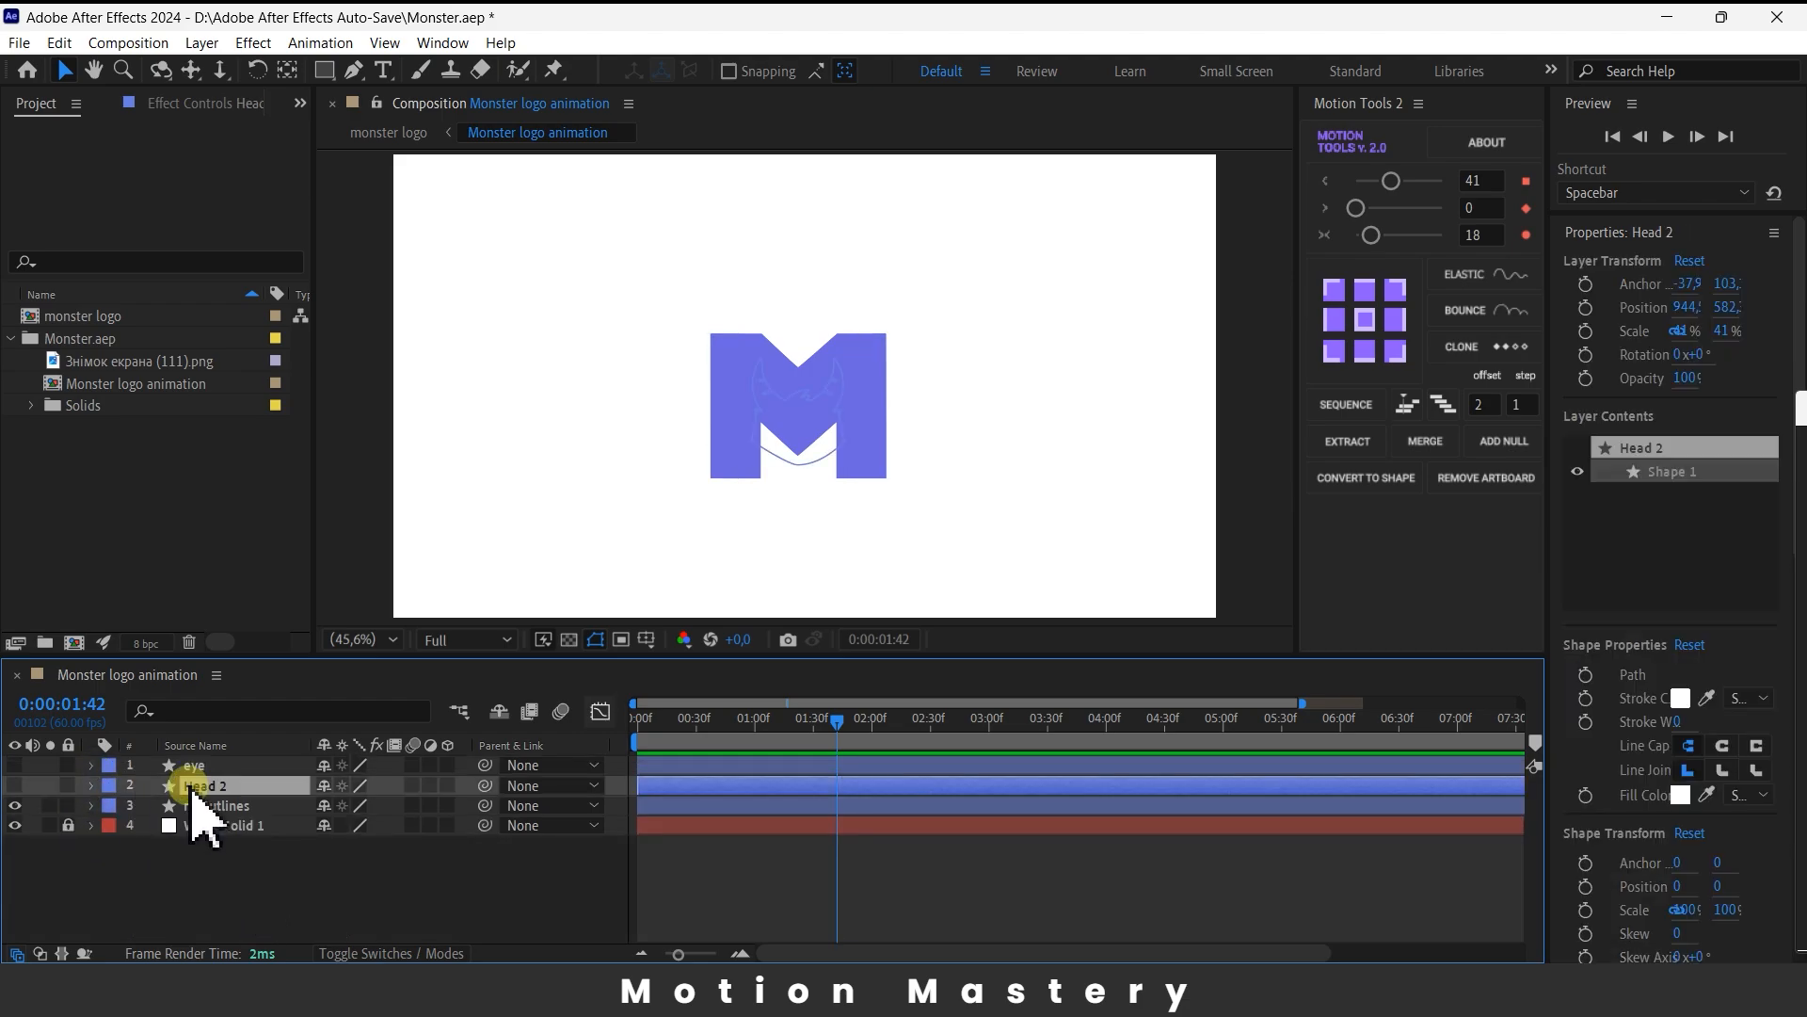
click(14, 785)
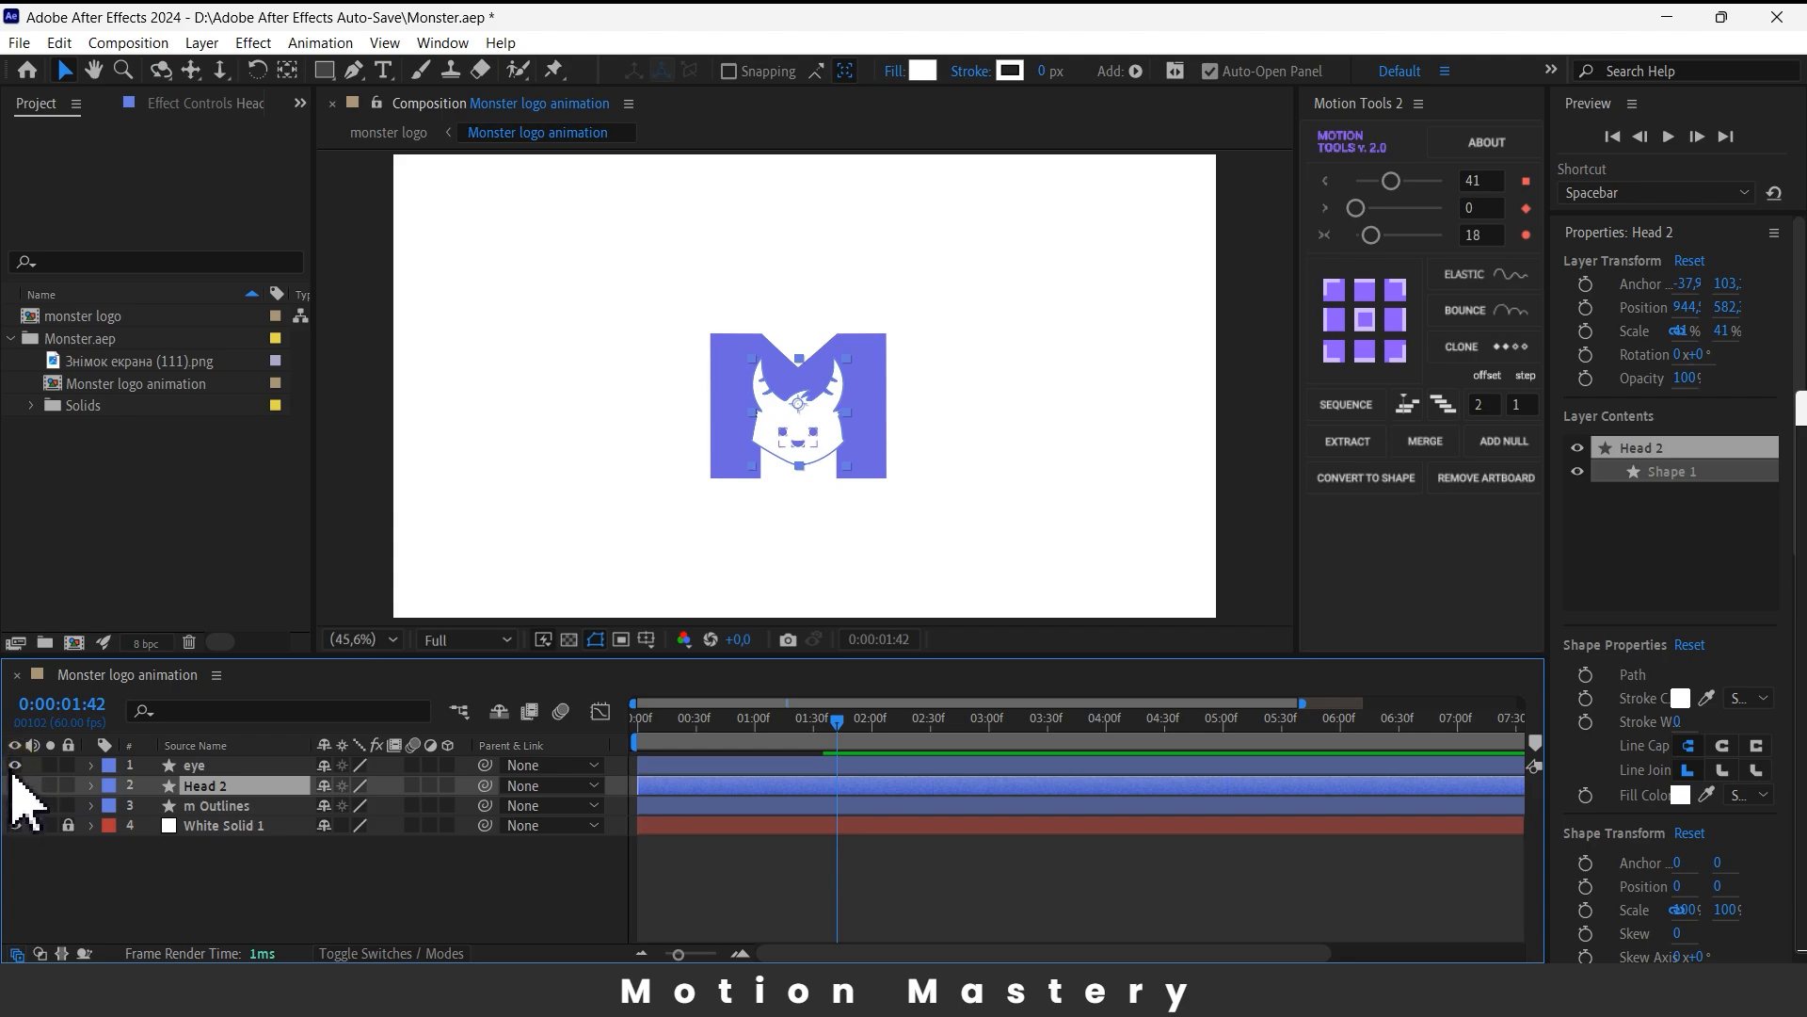
click(14, 764)
mouse_move(829, 733)
mouse_down()
mouse_move(590, 726)
mouse_move(815, 743)
mouse_up()
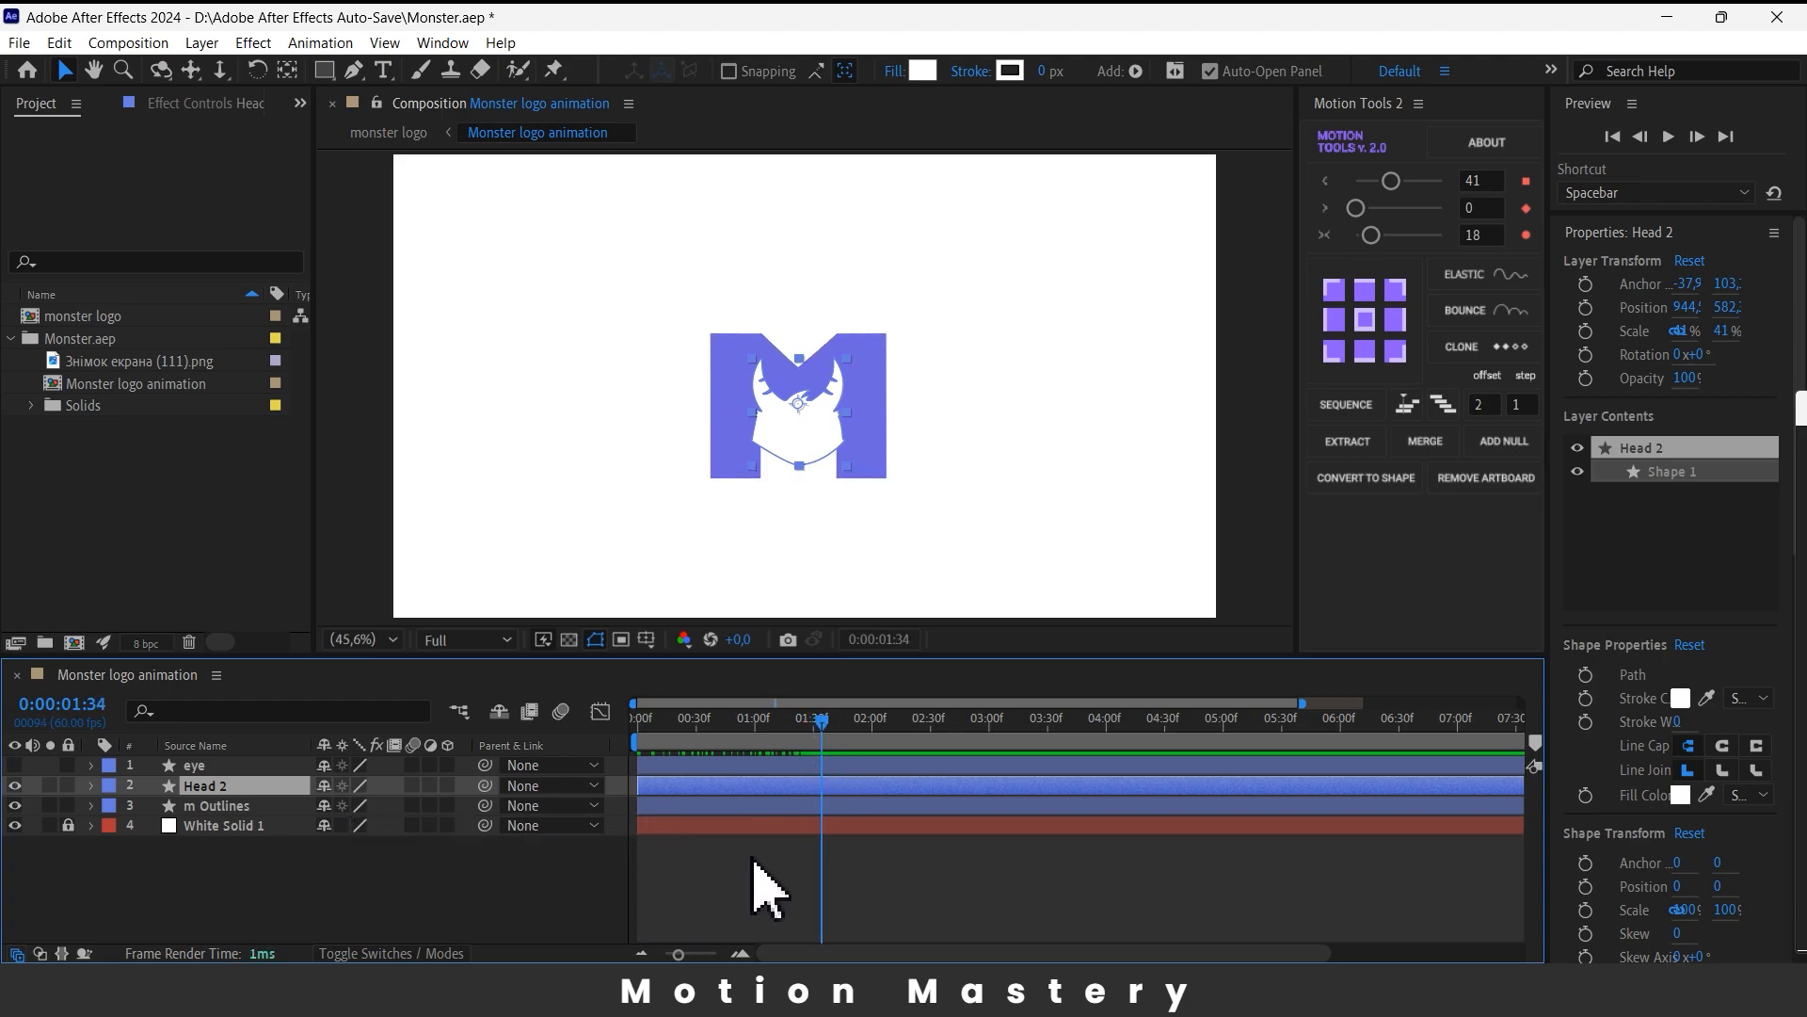
- Add a Position keyframe to the Head 2 layer and shift it to about 0:00:02:00
click(90, 786)
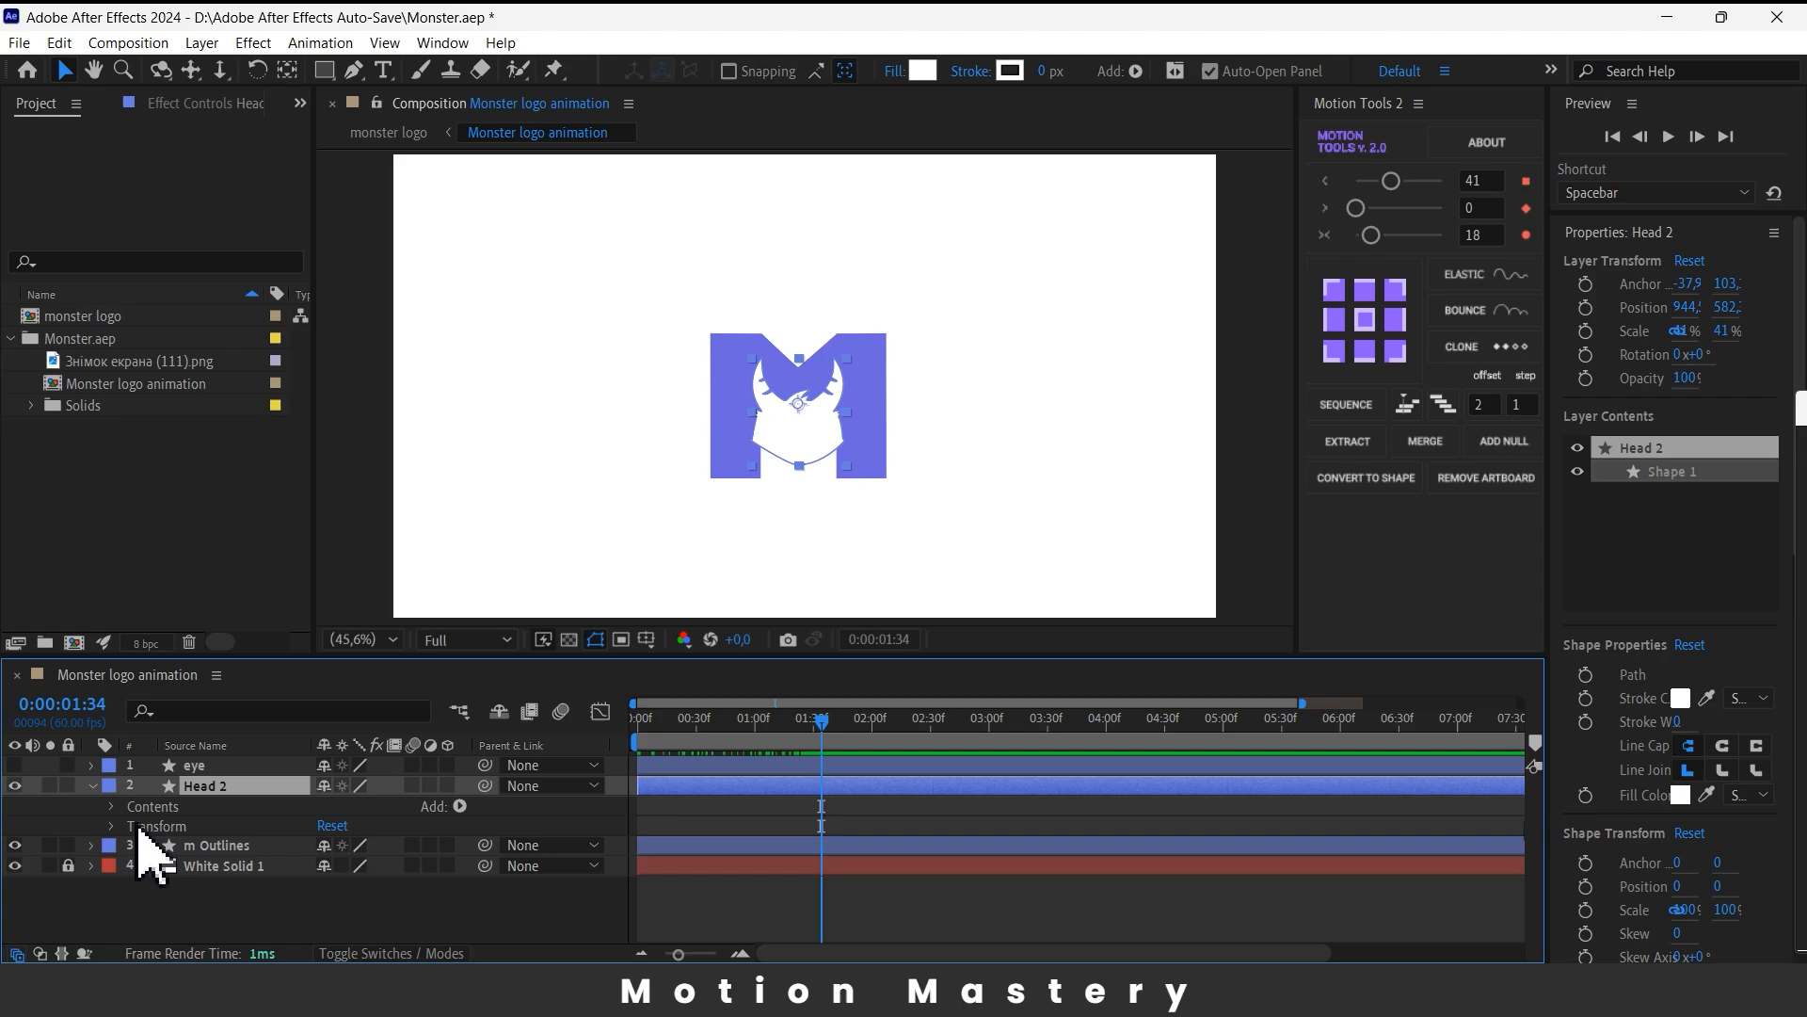
click(112, 825)
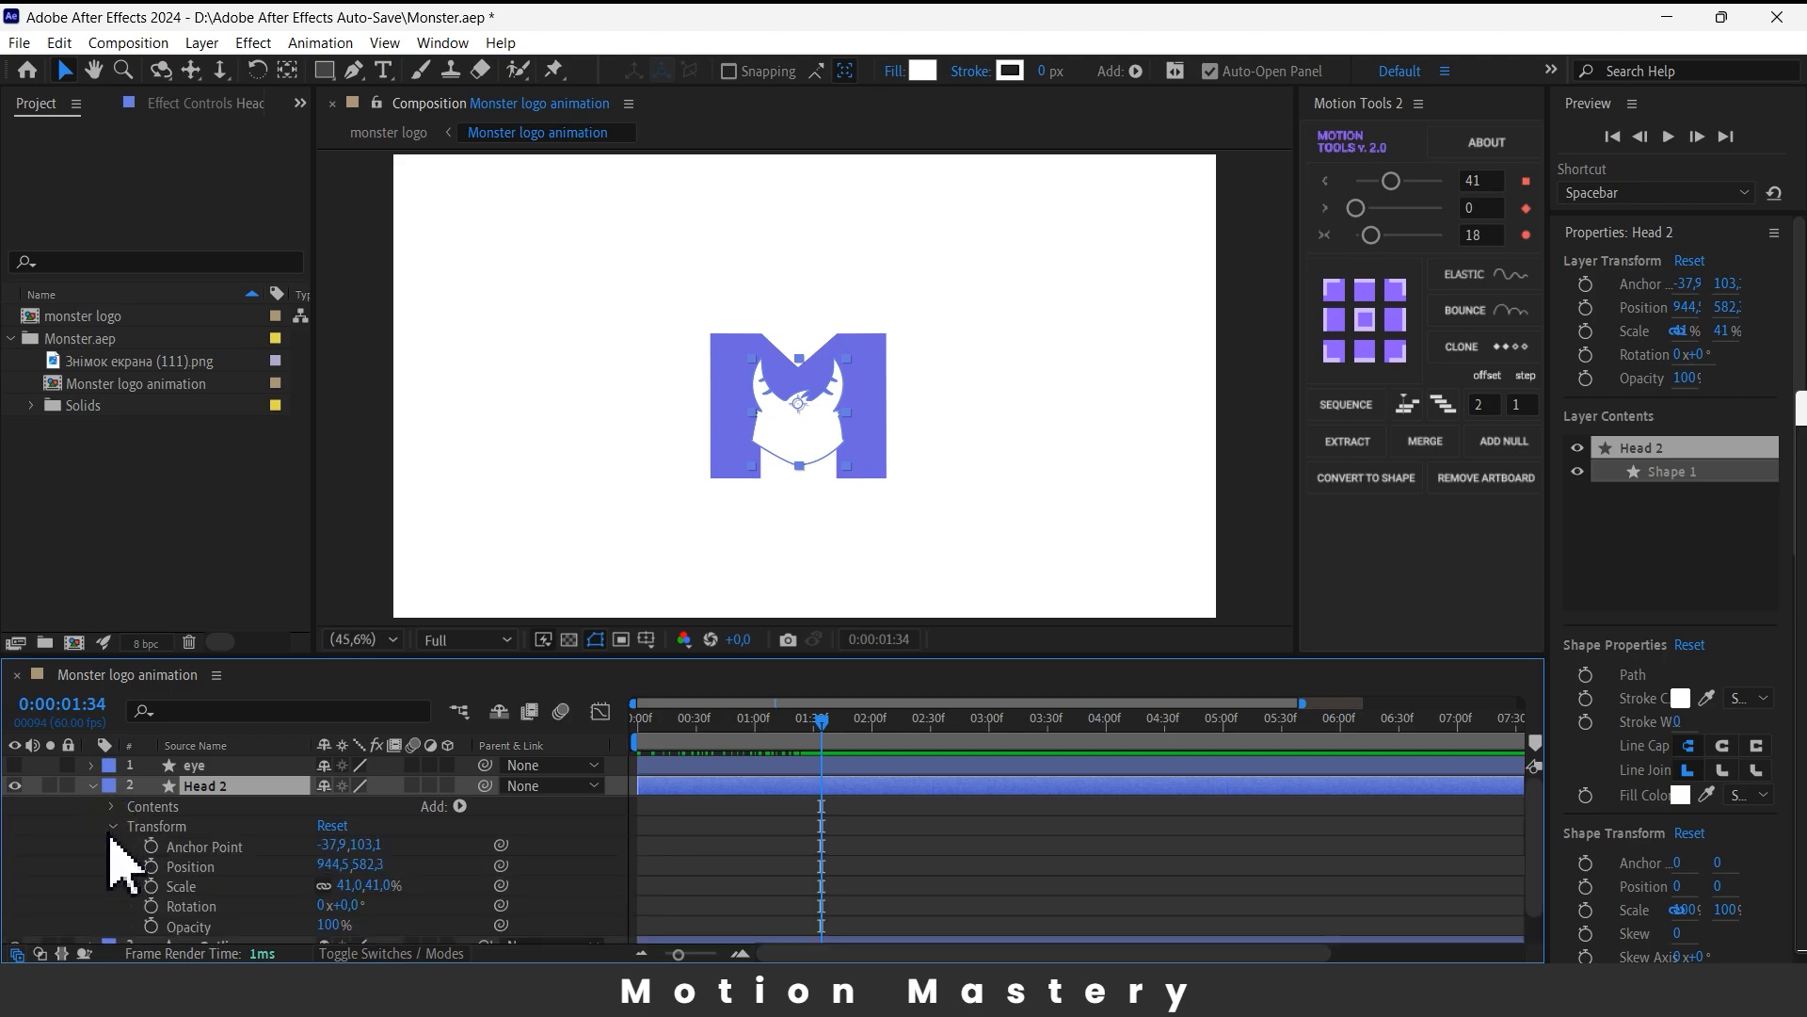
scroll(319, 874, down, 1)
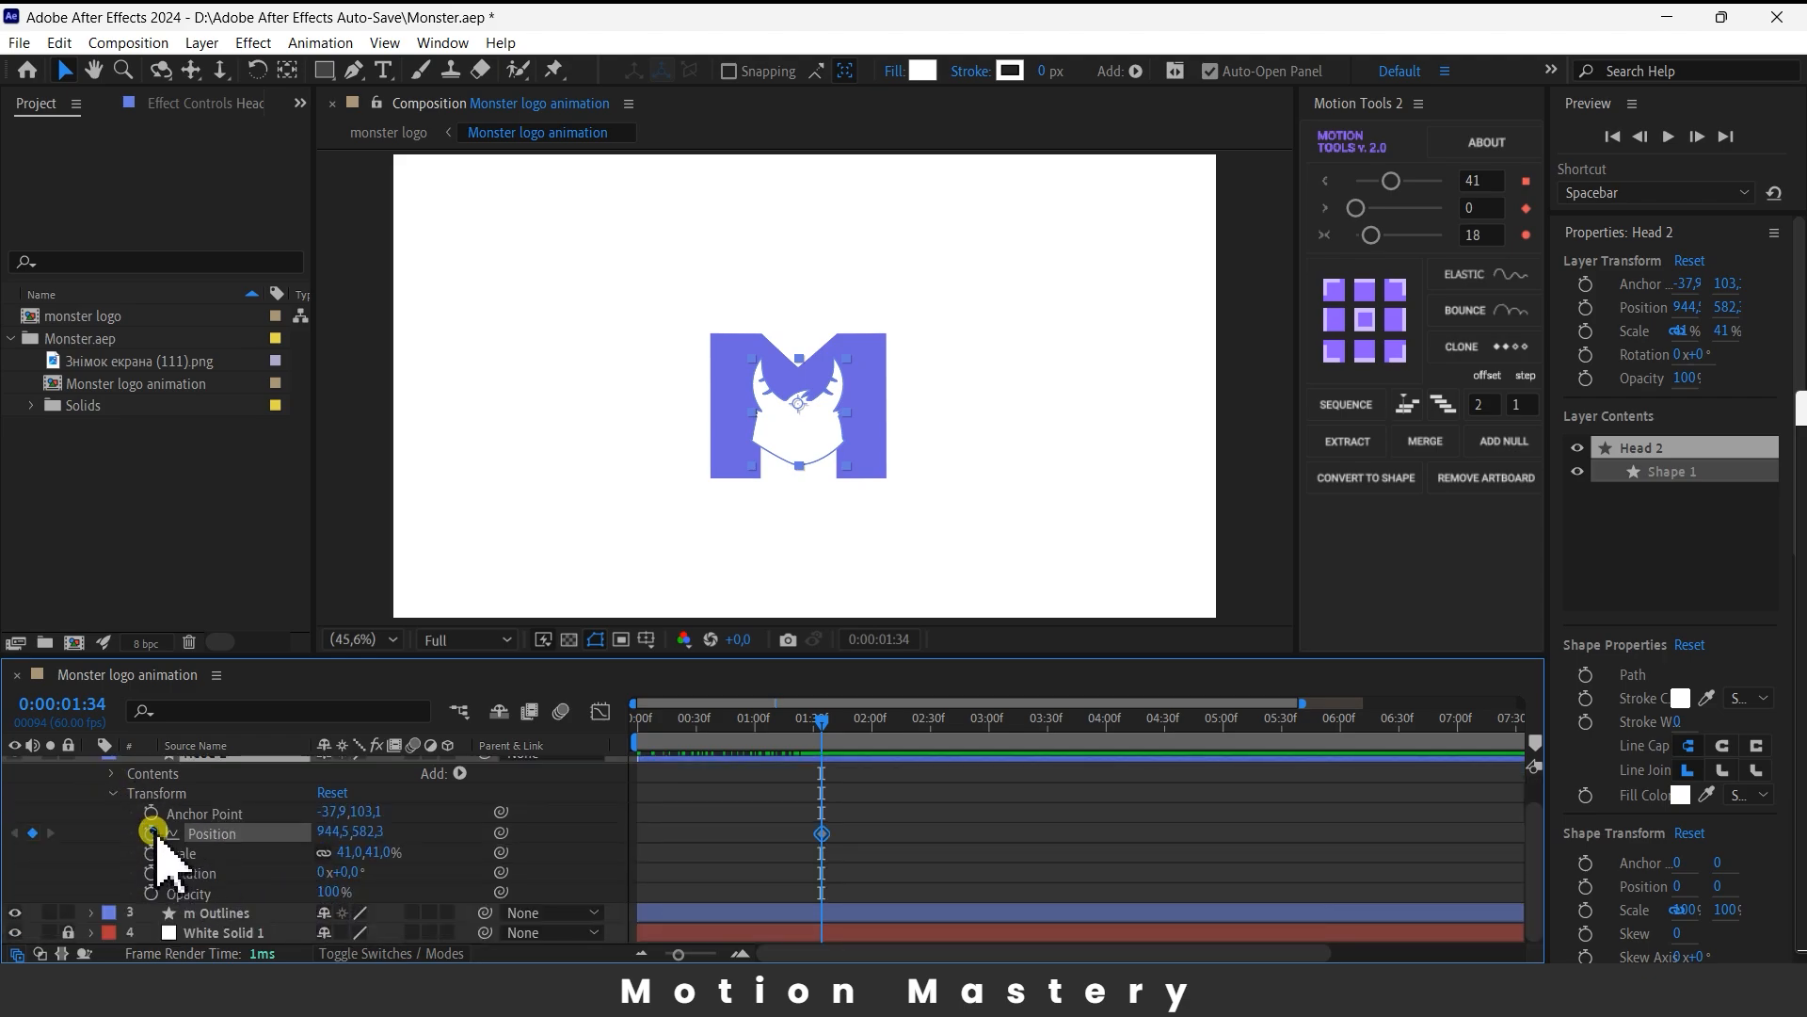
drag(829, 841, 876, 847)
- At 0:00:01:34, place Head 2 below the M by setting its Y position to 880.3
key(period)
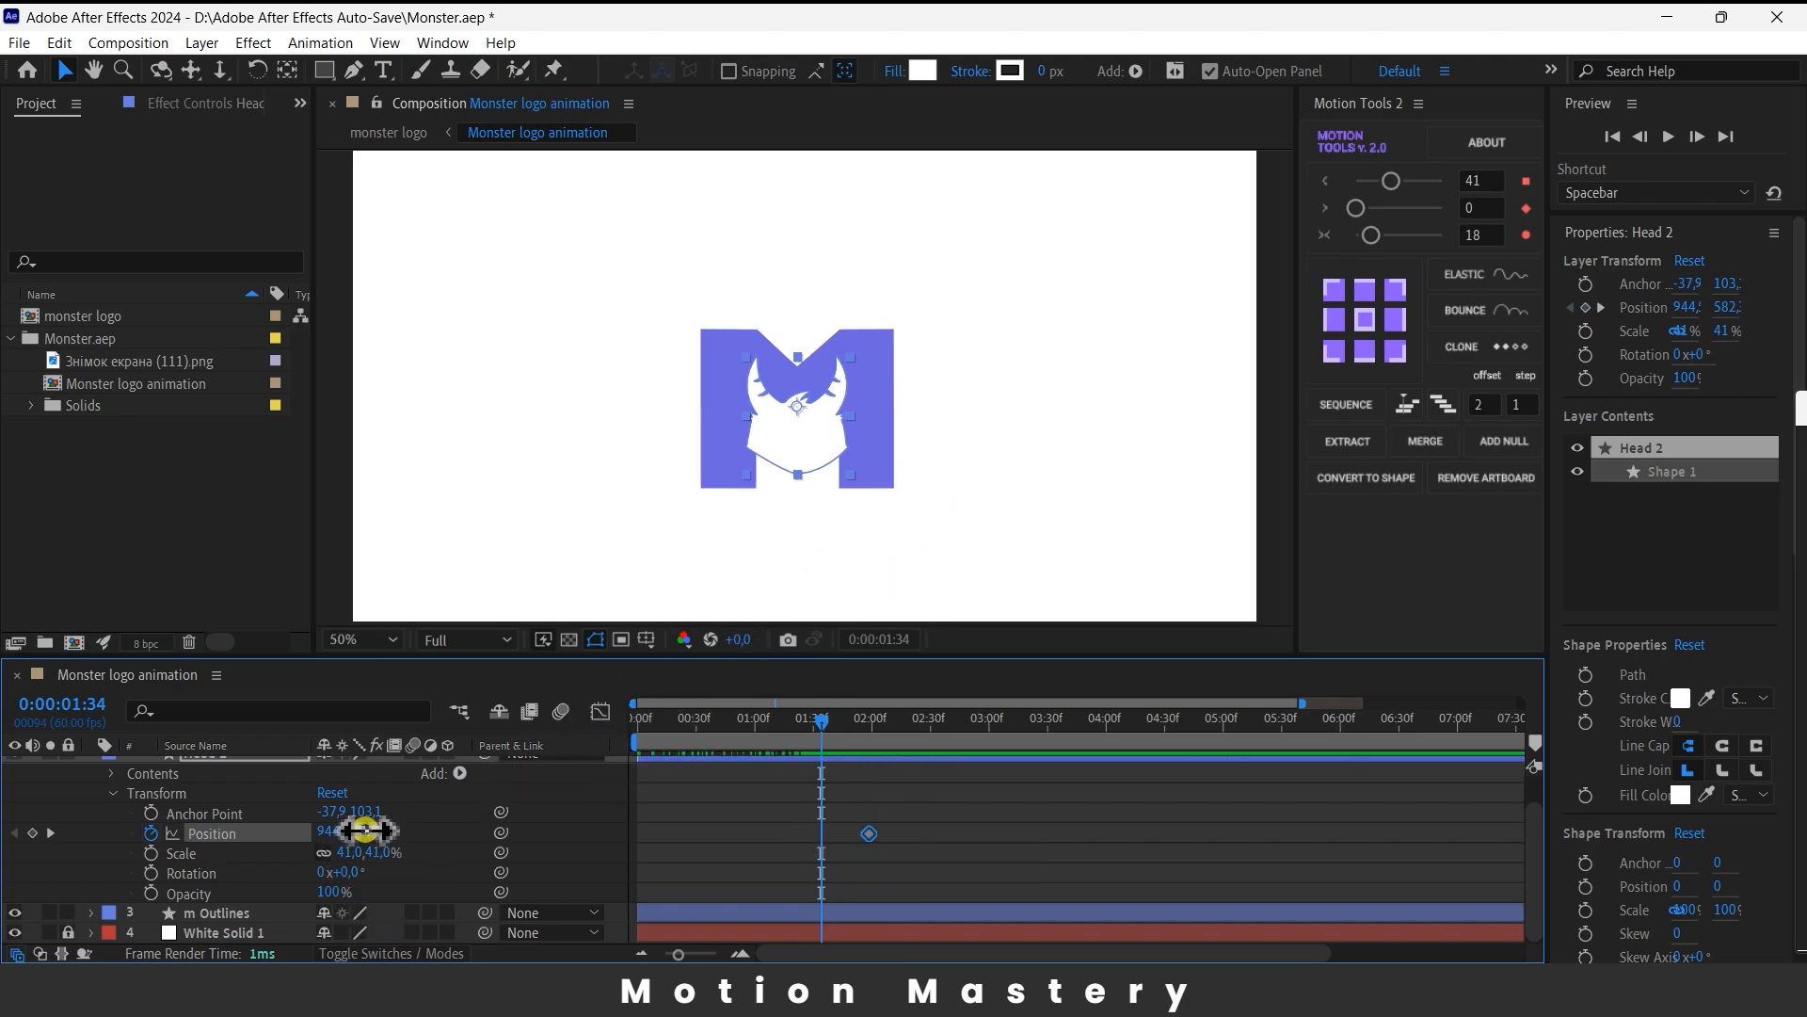
drag(365, 831, 584, 855)
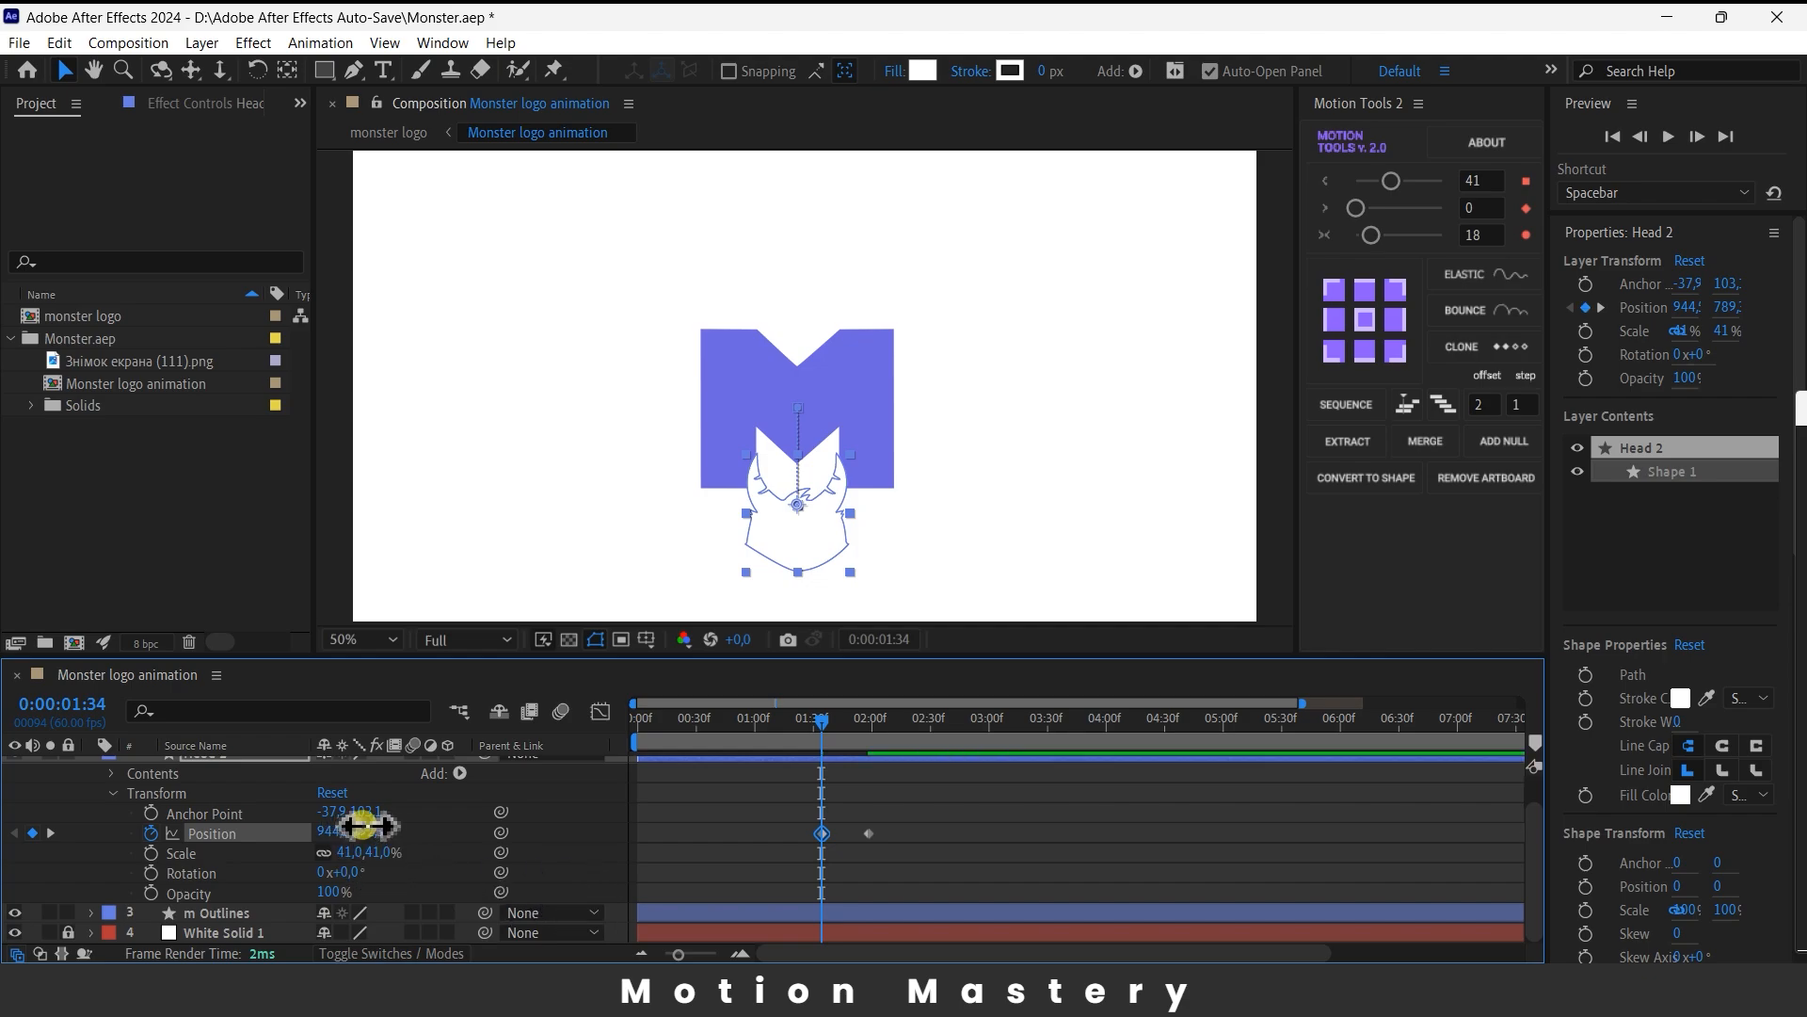
drag(365, 825, 462, 834)
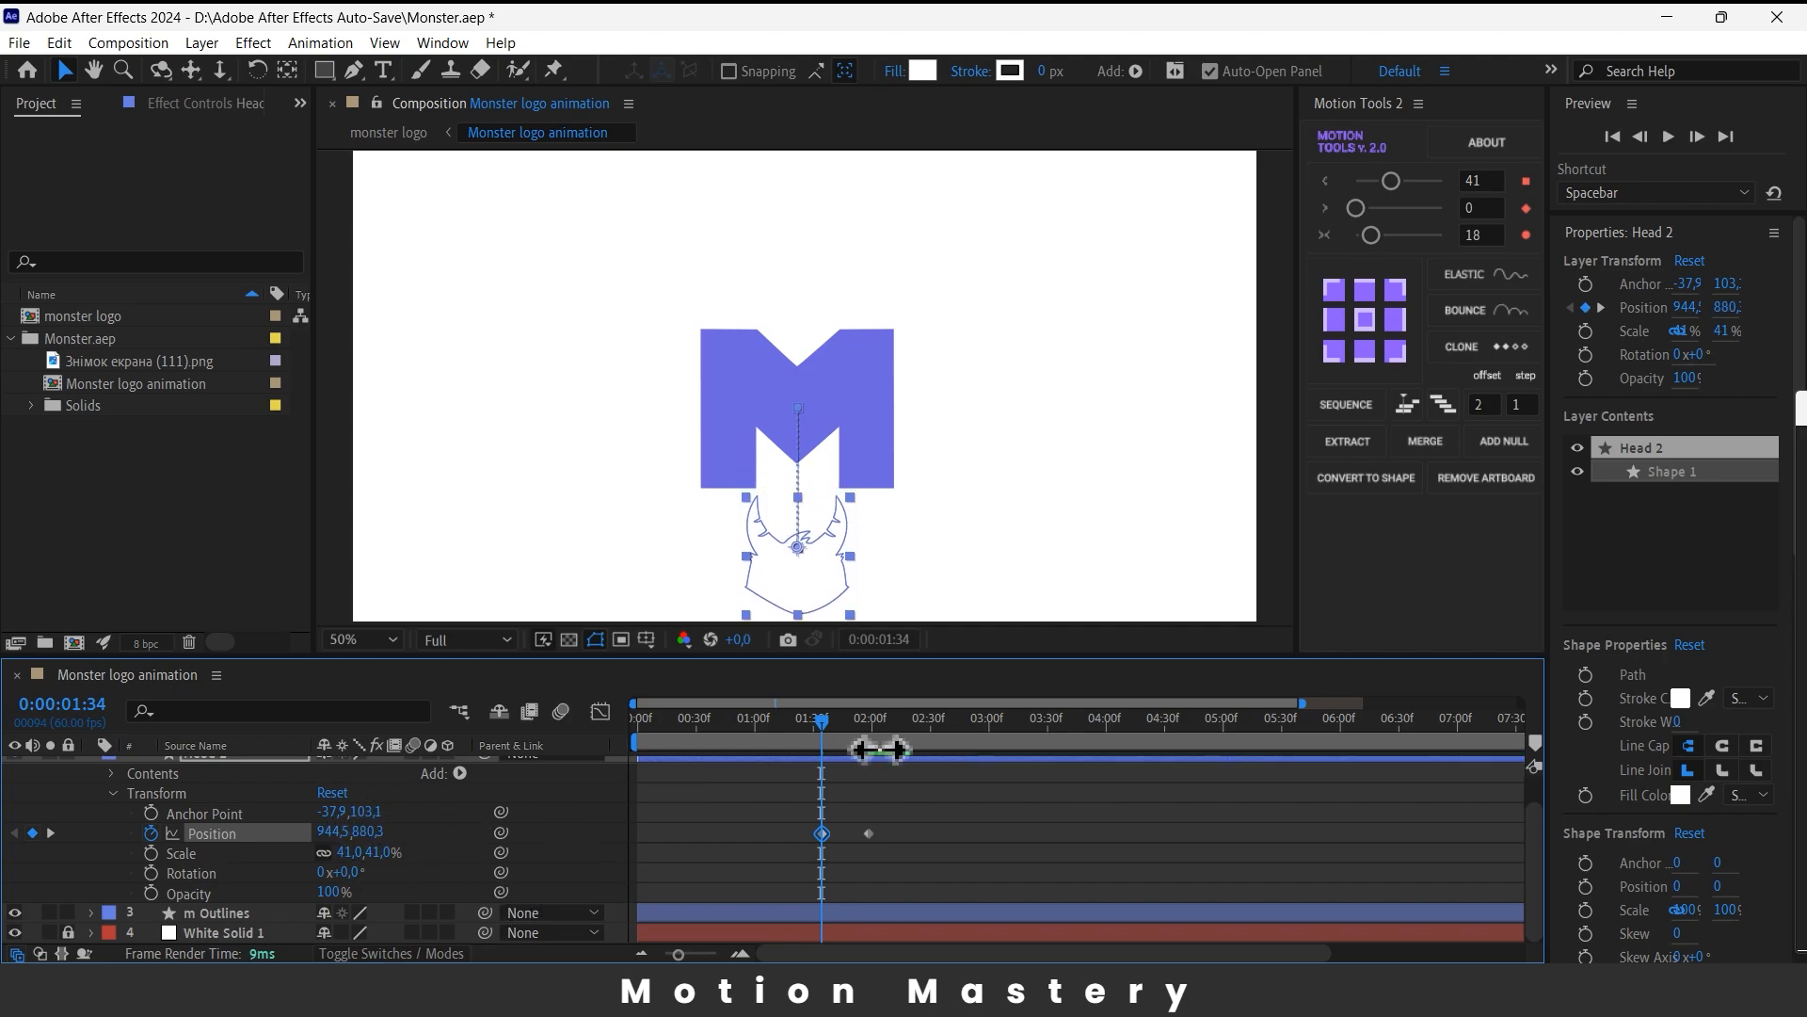
- Apply Easy Ease to both of Head 2's Position keyframes and preview the rise into the M
drag(909, 810, 817, 852)
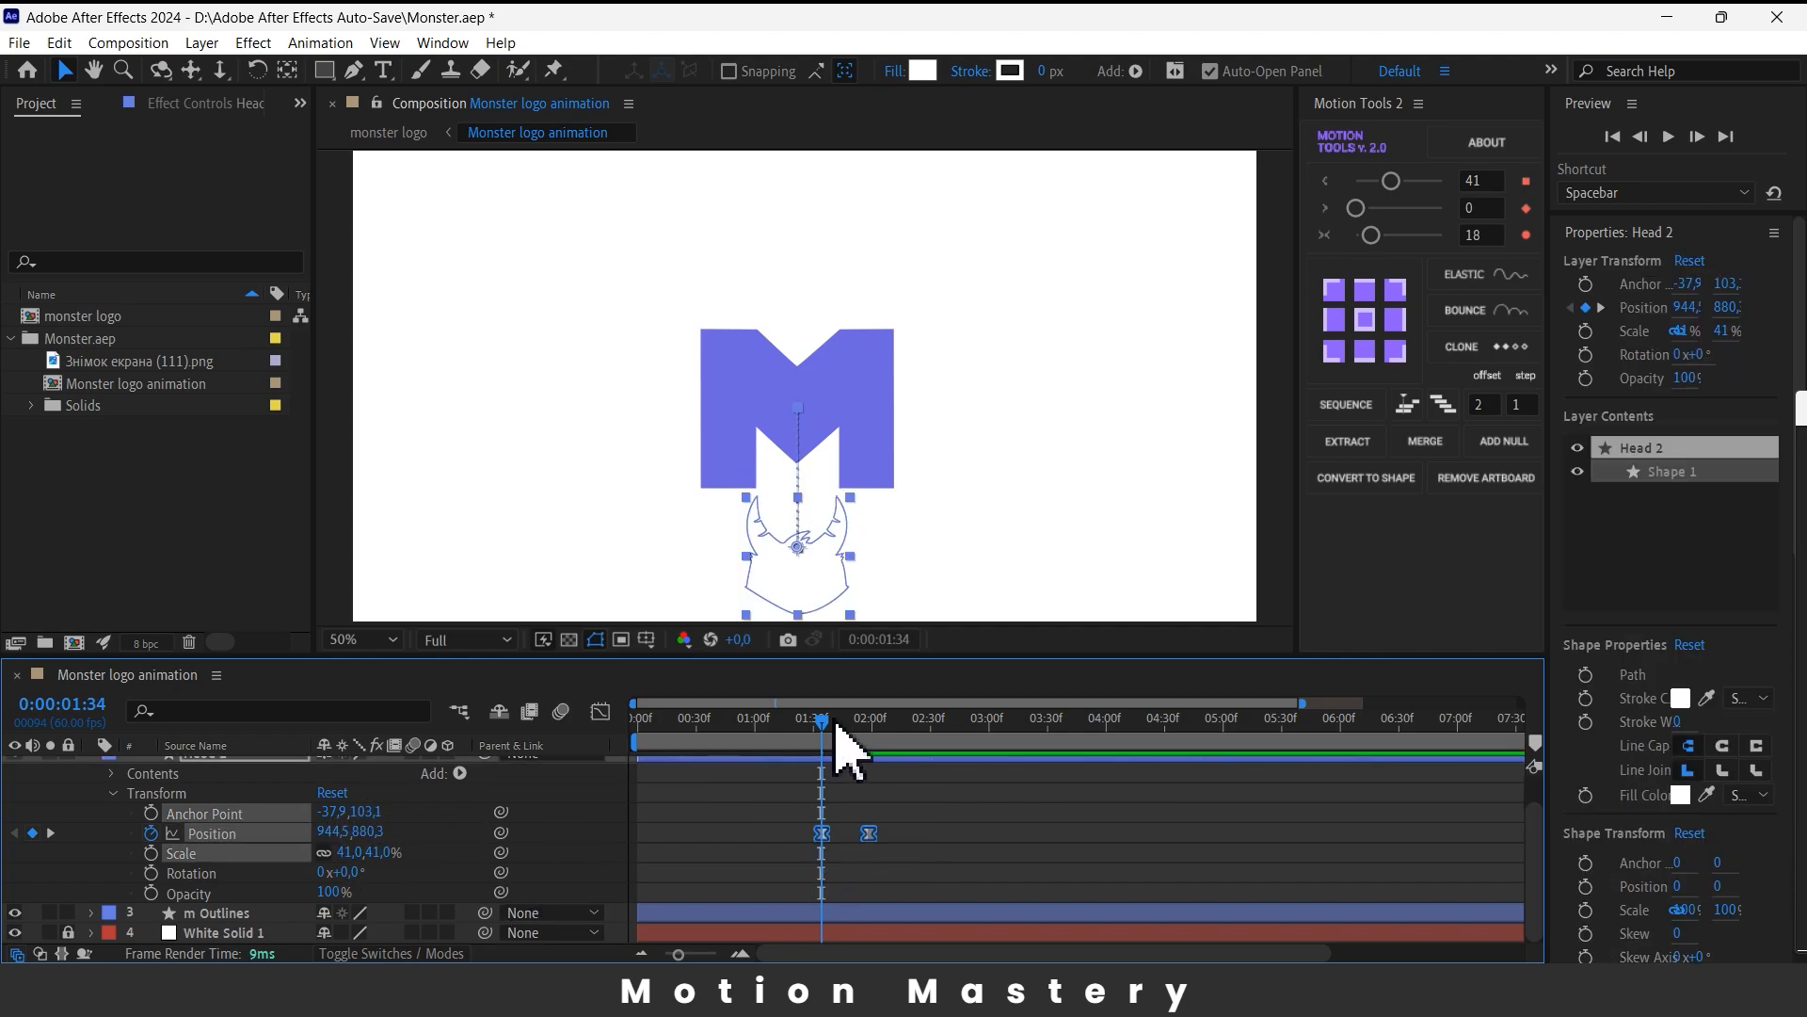
mouse_move(836, 727)
mouse_down()
mouse_move(884, 721)
mouse_move(773, 747)
mouse_move(879, 744)
mouse_move(846, 737)
mouse_up()
key(space)
scroll(825, 391, up, 2)
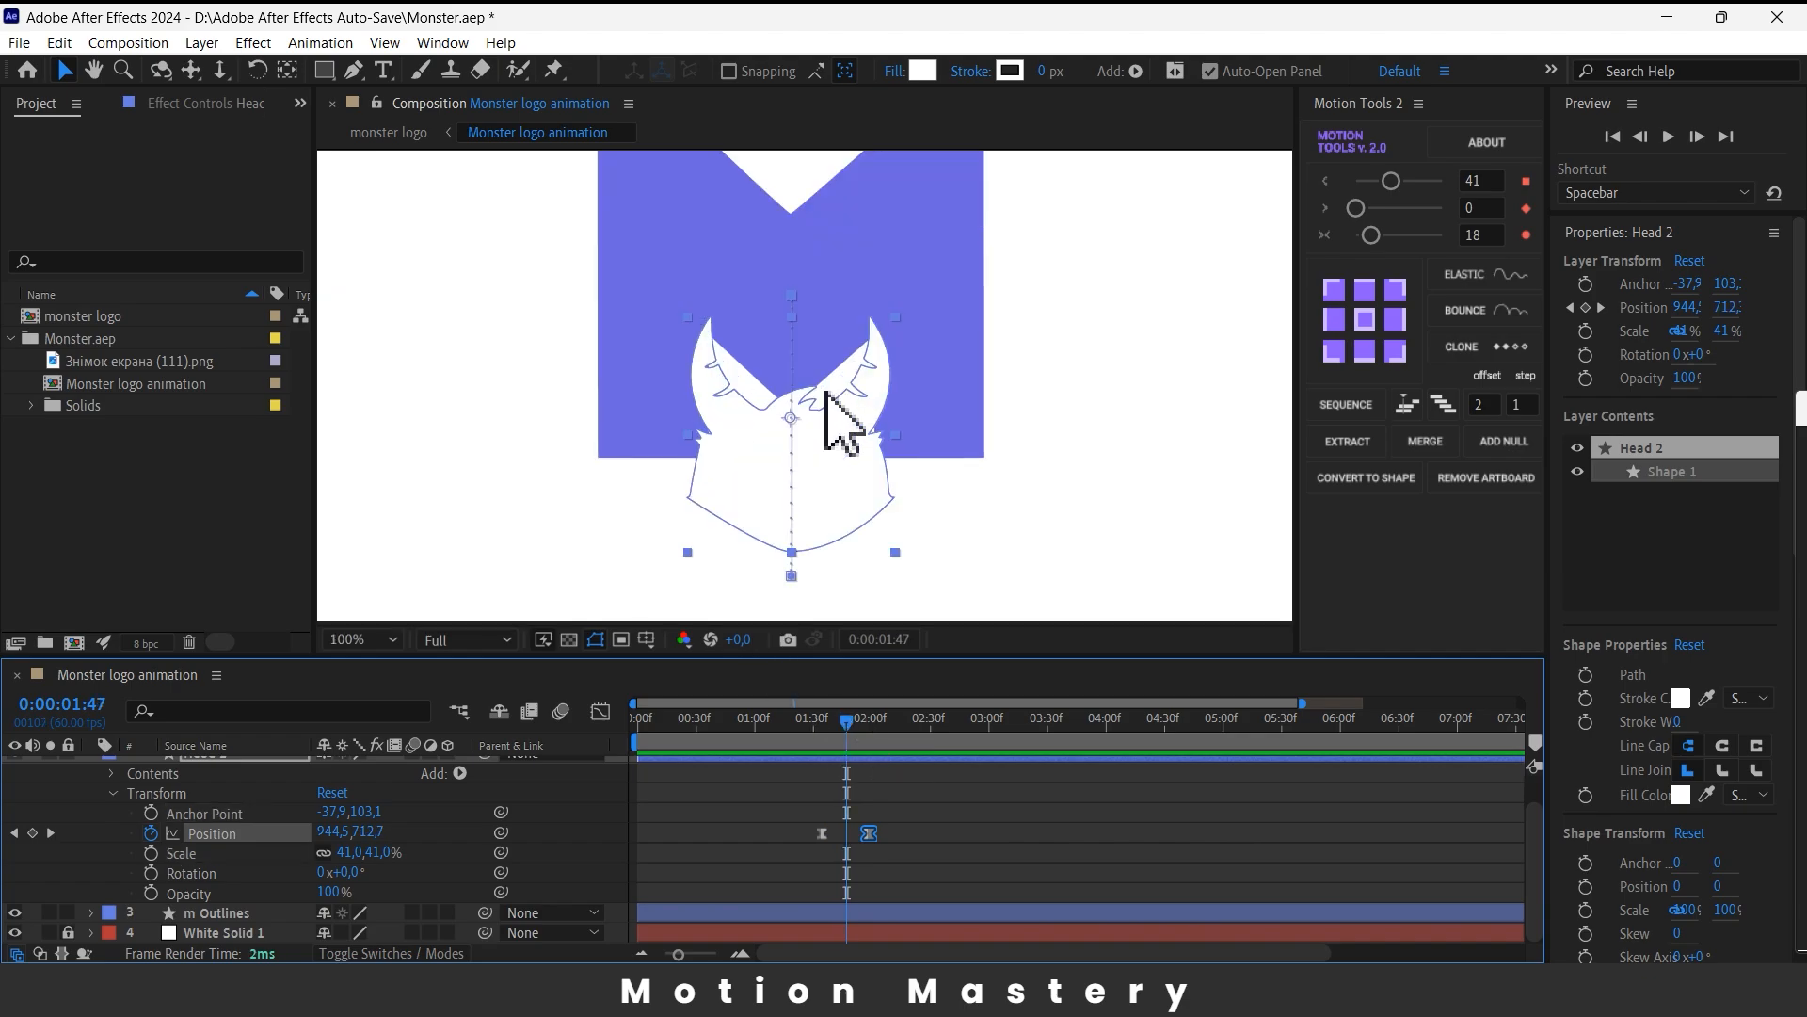
- At 0:00:01:58, lower Head 2 to a Y position of 669.3 and check how it sits inside the M
mouse_move(846, 734)
mouse_down()
mouse_move(812, 736)
mouse_move(875, 734)
mouse_move(844, 738)
mouse_move(859, 734)
mouse_up()
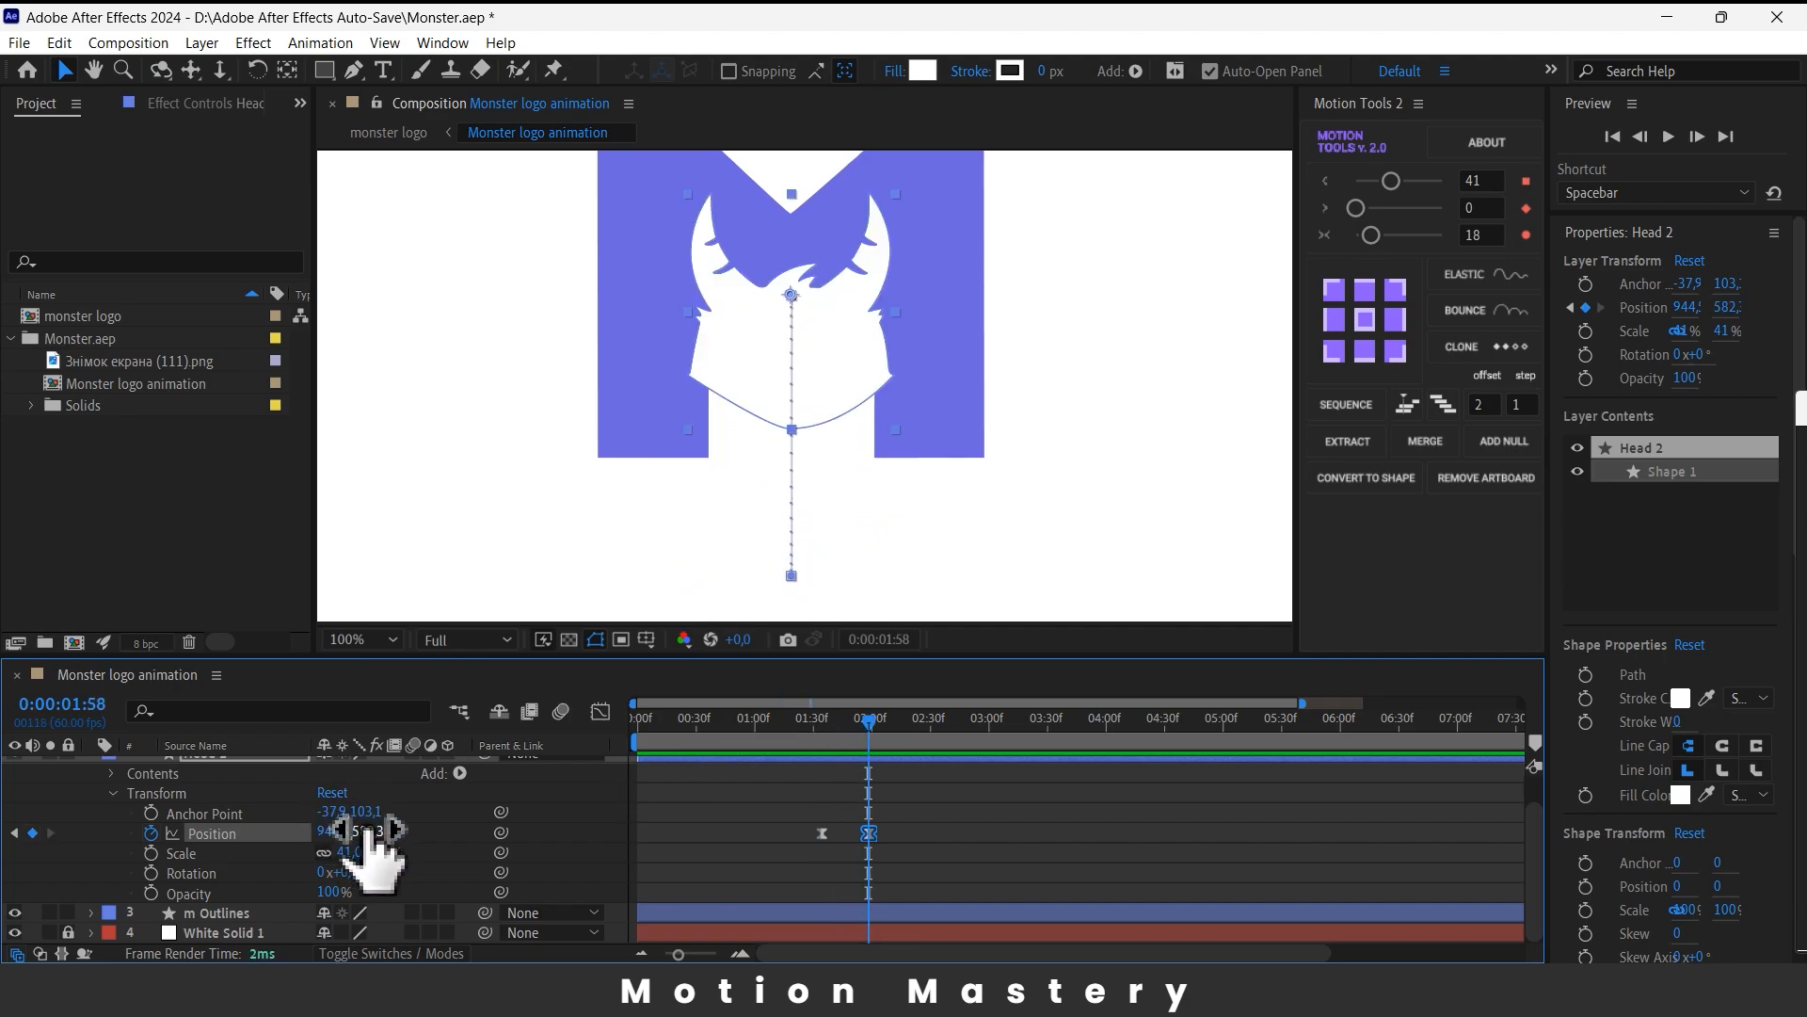
drag(367, 831, 454, 841)
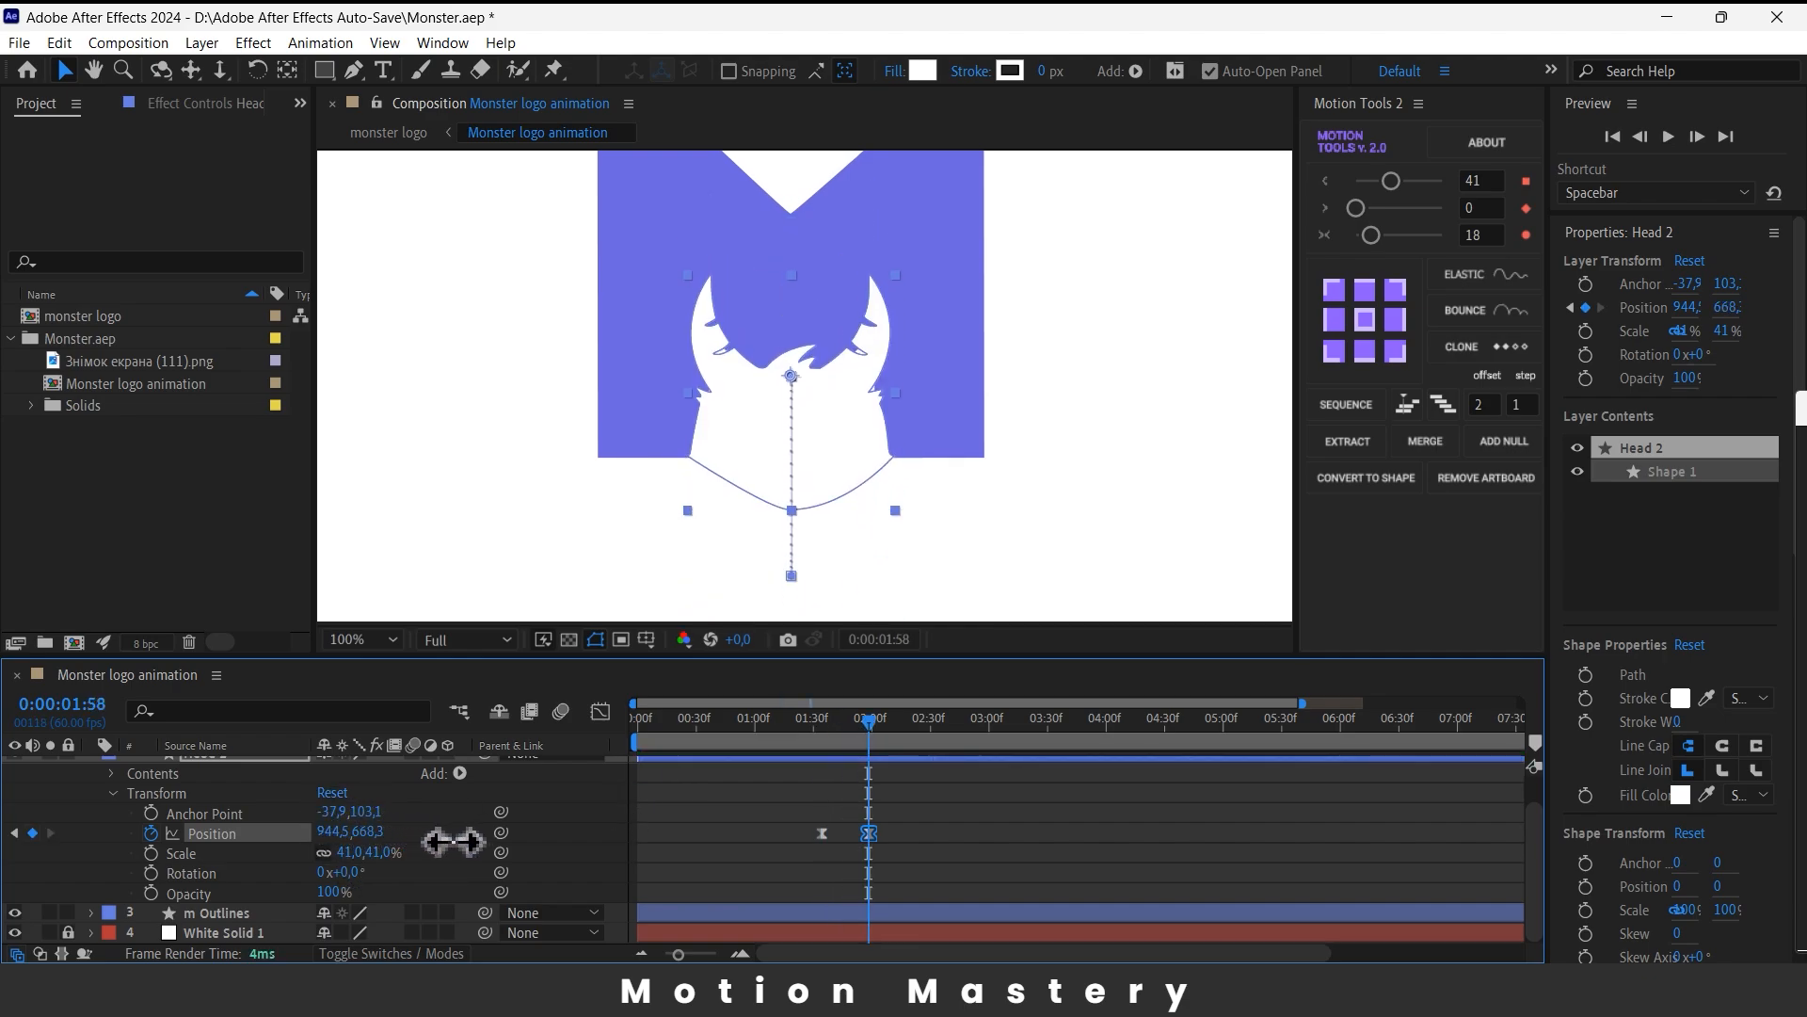
click(487, 538)
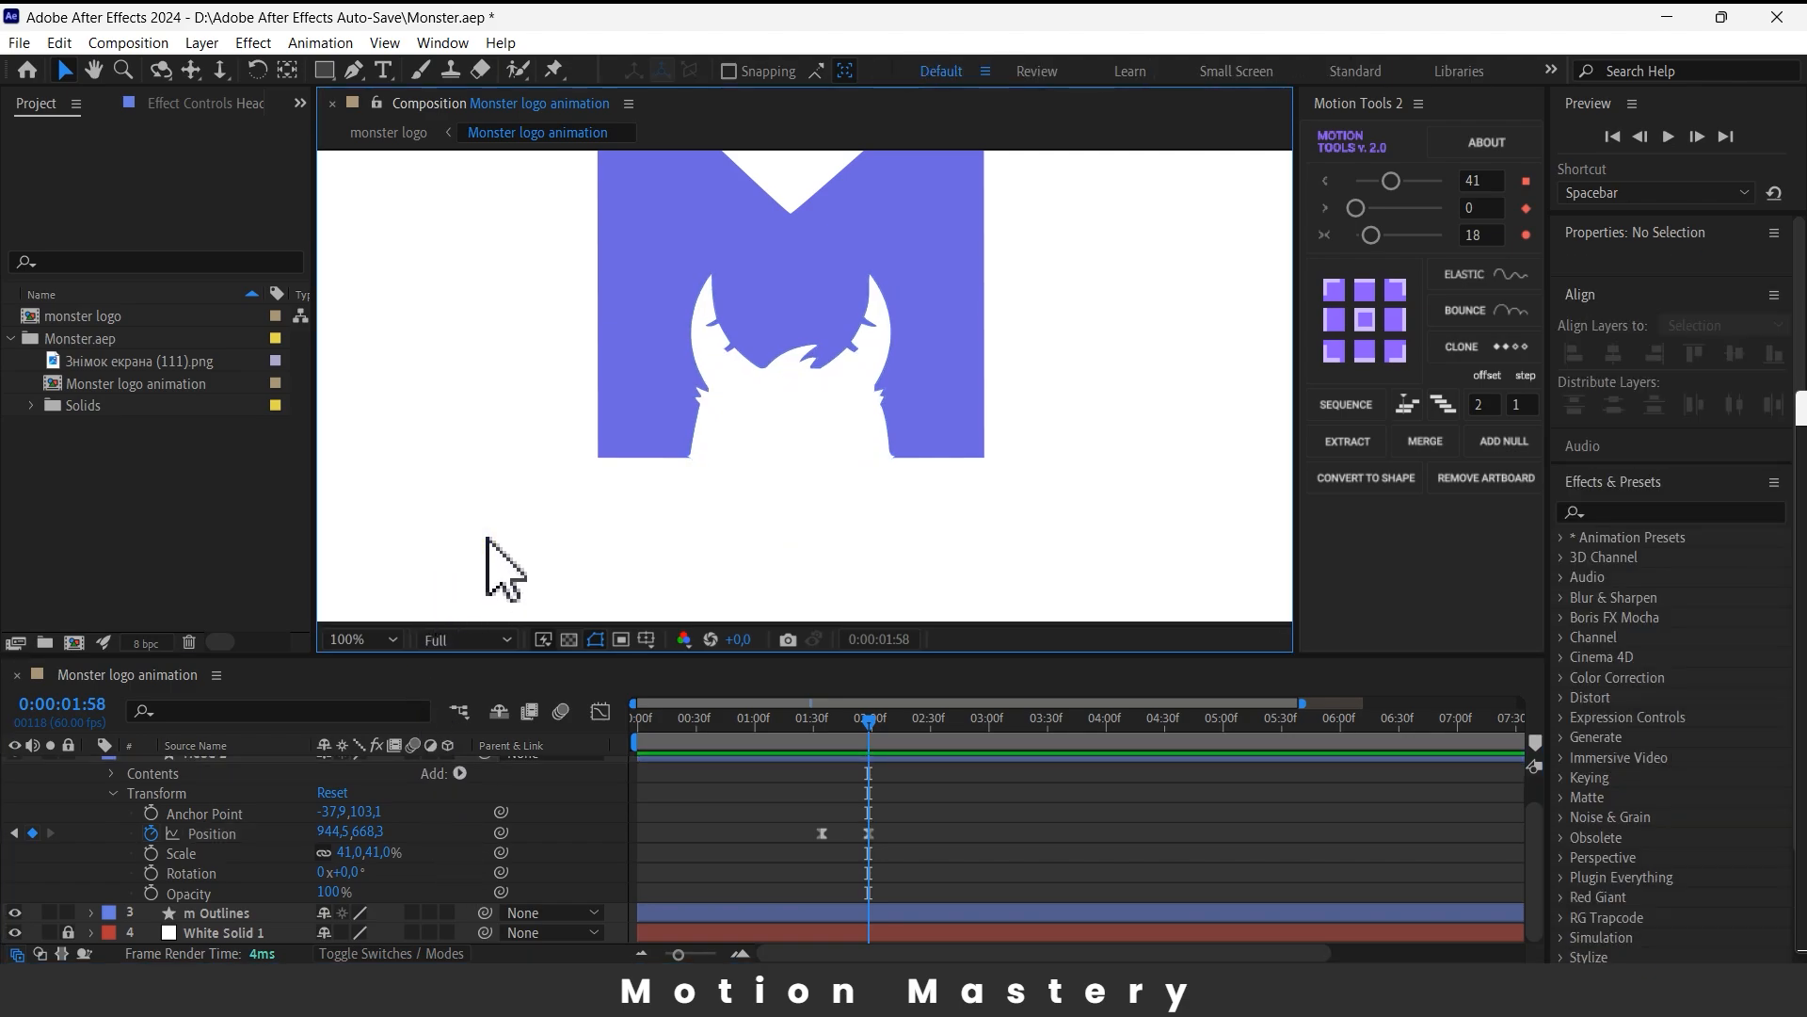
click(376, 830)
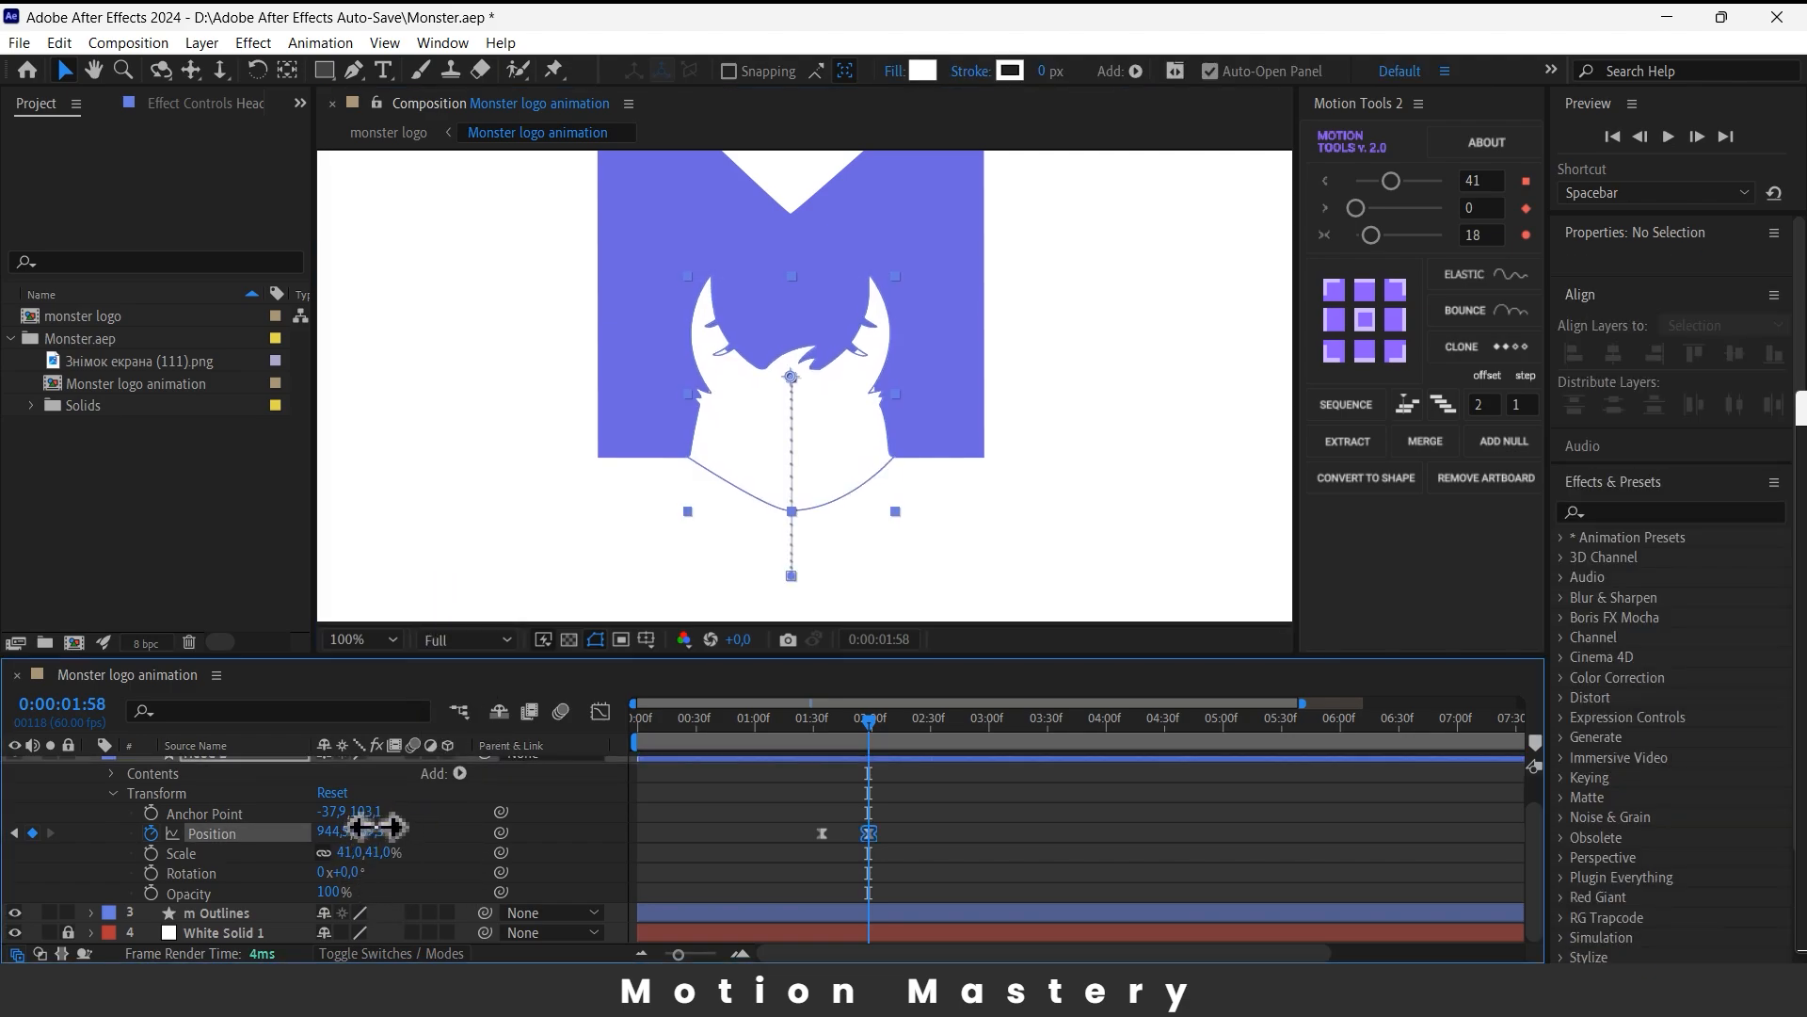
click(496, 488)
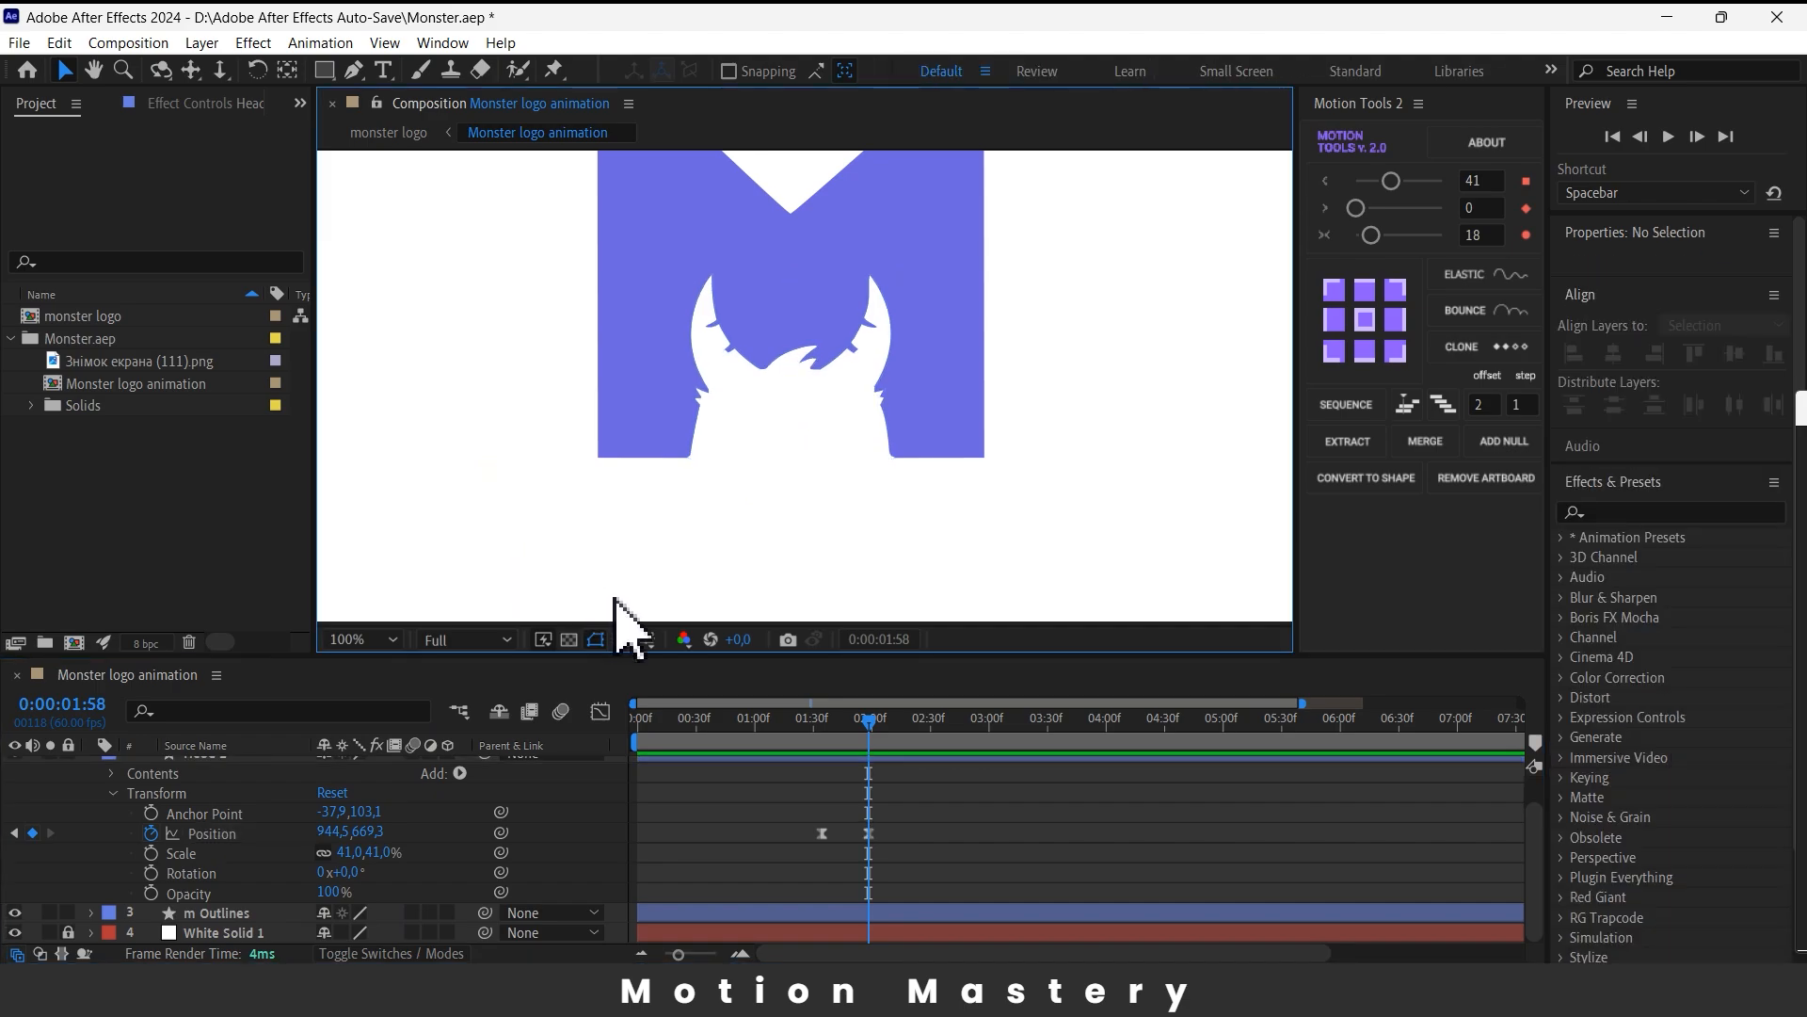
scroll(890, 414, down, 2)
drag(920, 403, 855, 464)
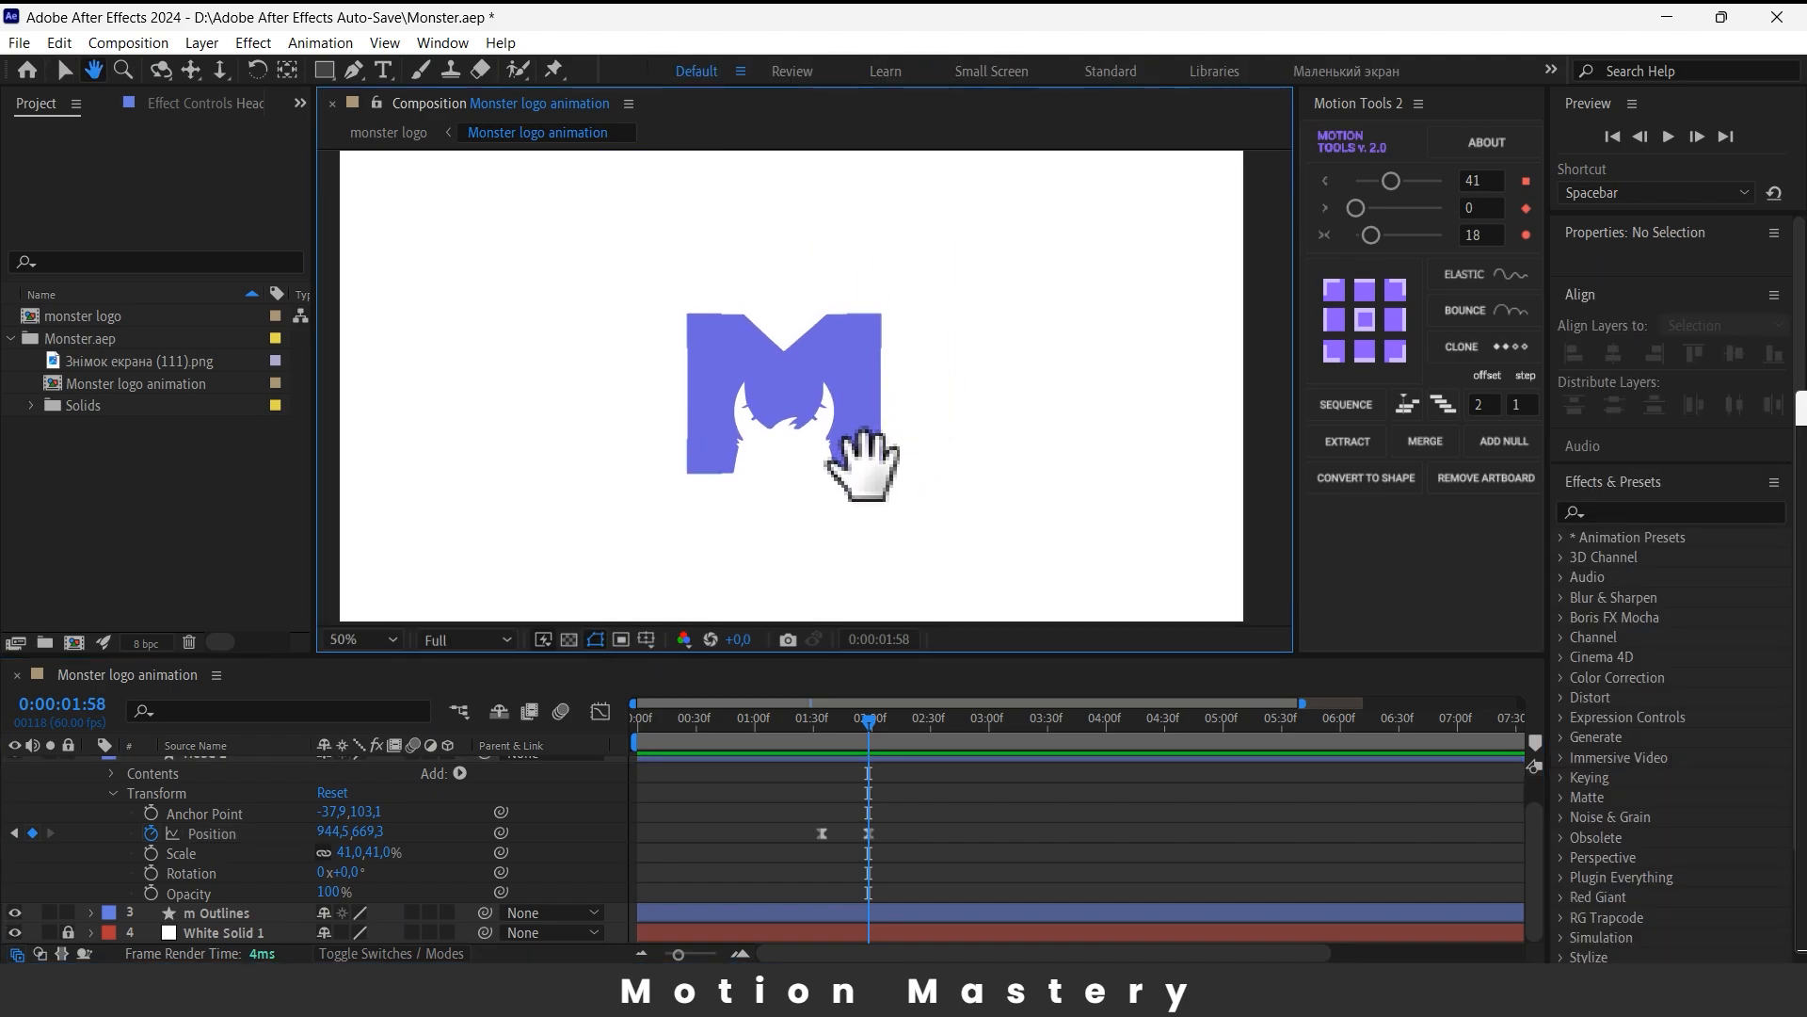
drag(868, 734, 856, 810)
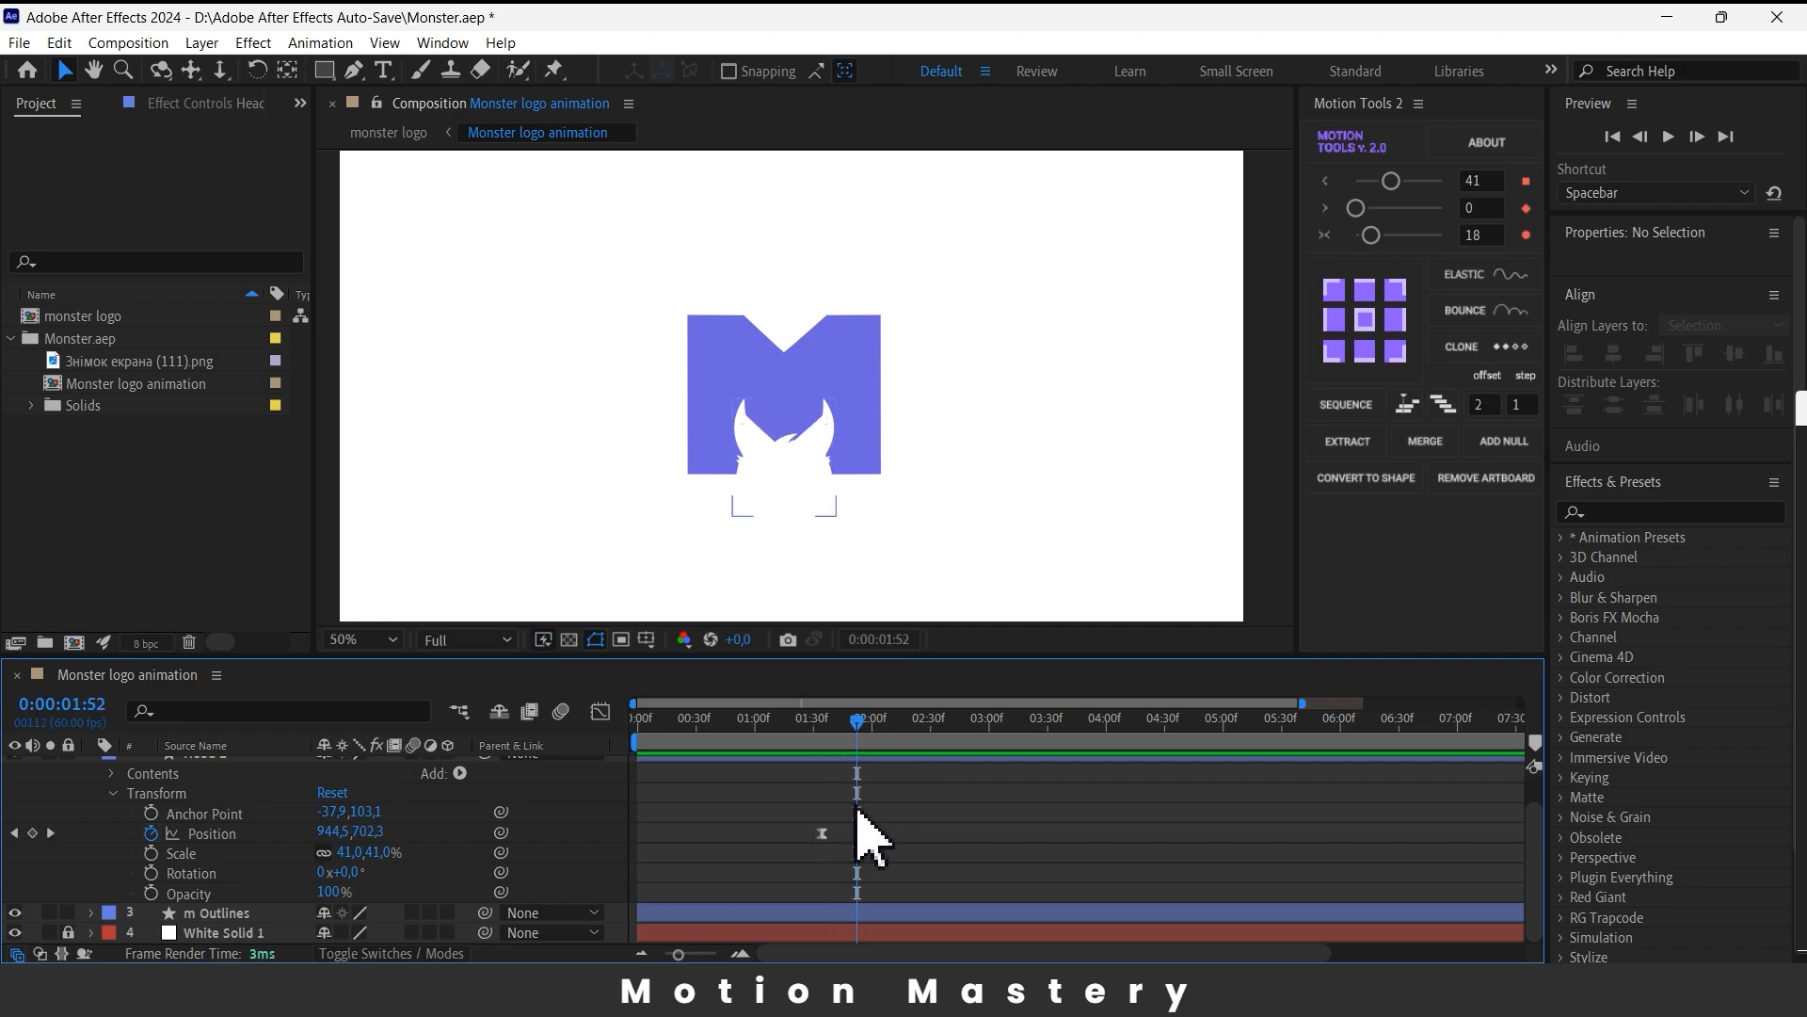
- Shape the speed graph of Head 2's Position keyframes for a fast start and long slow-down, and preview it
drag(859, 727, 810, 904)
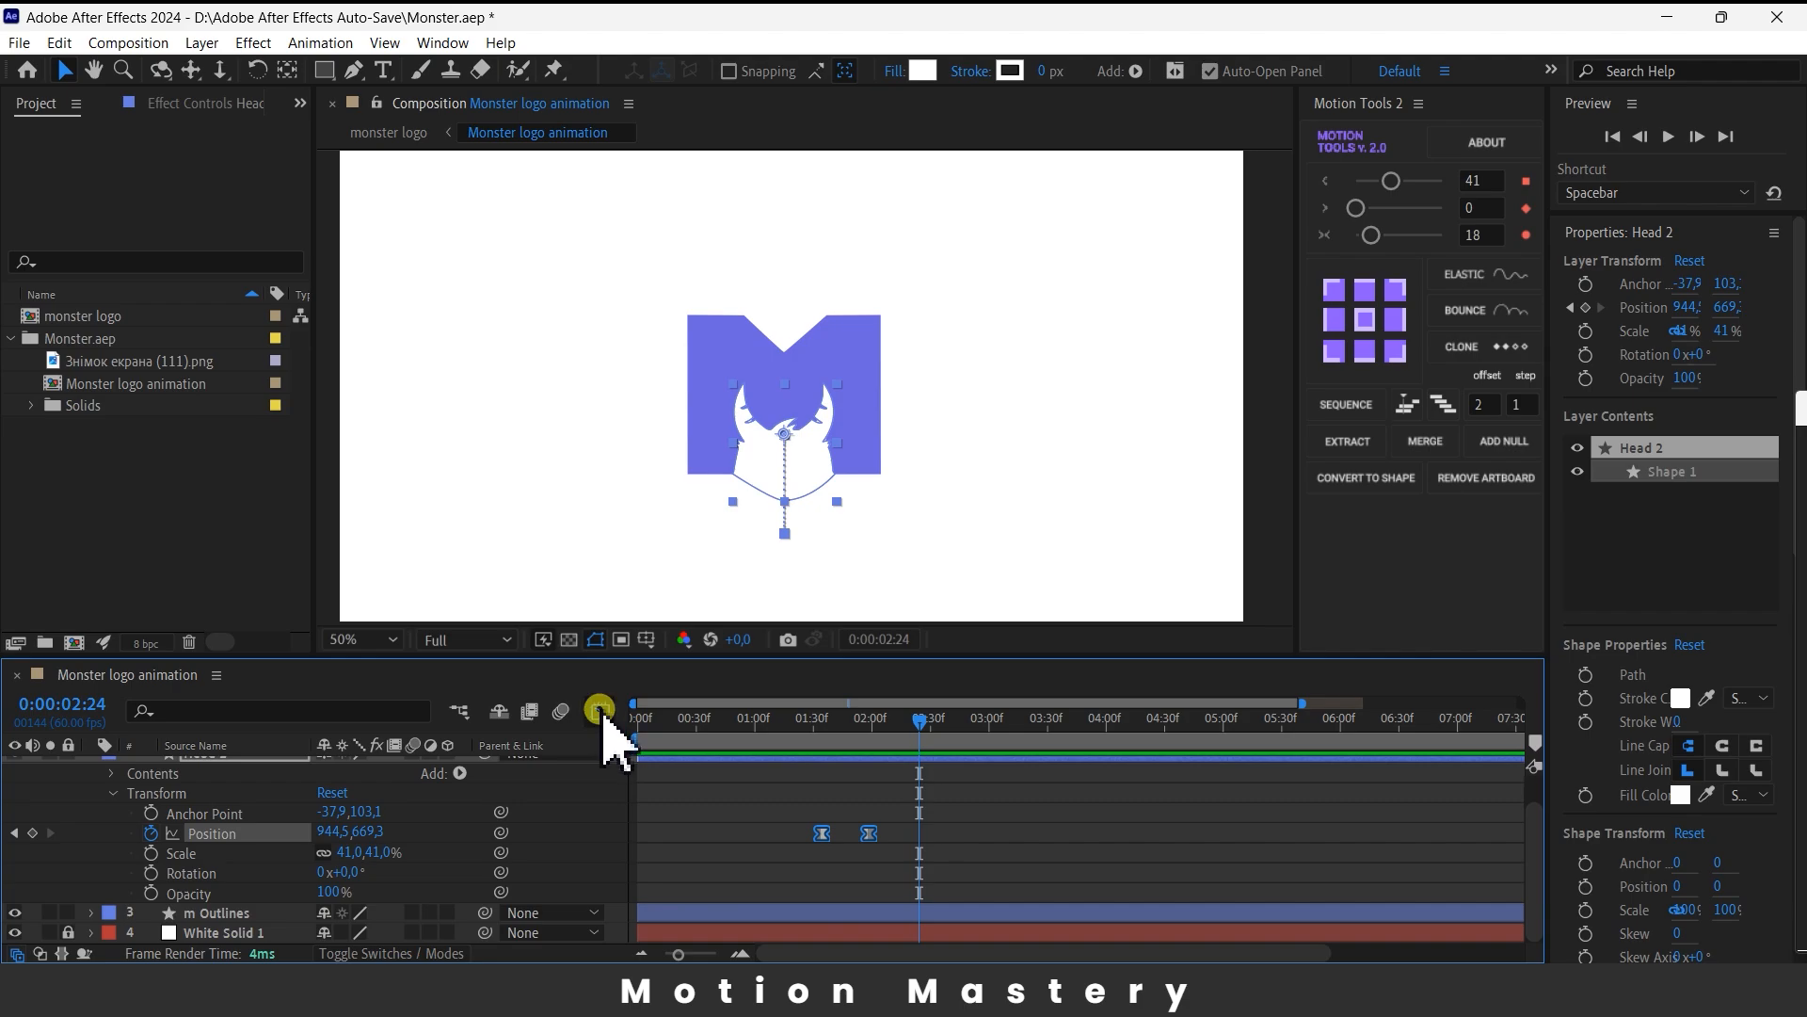
click(600, 709)
click(861, 890)
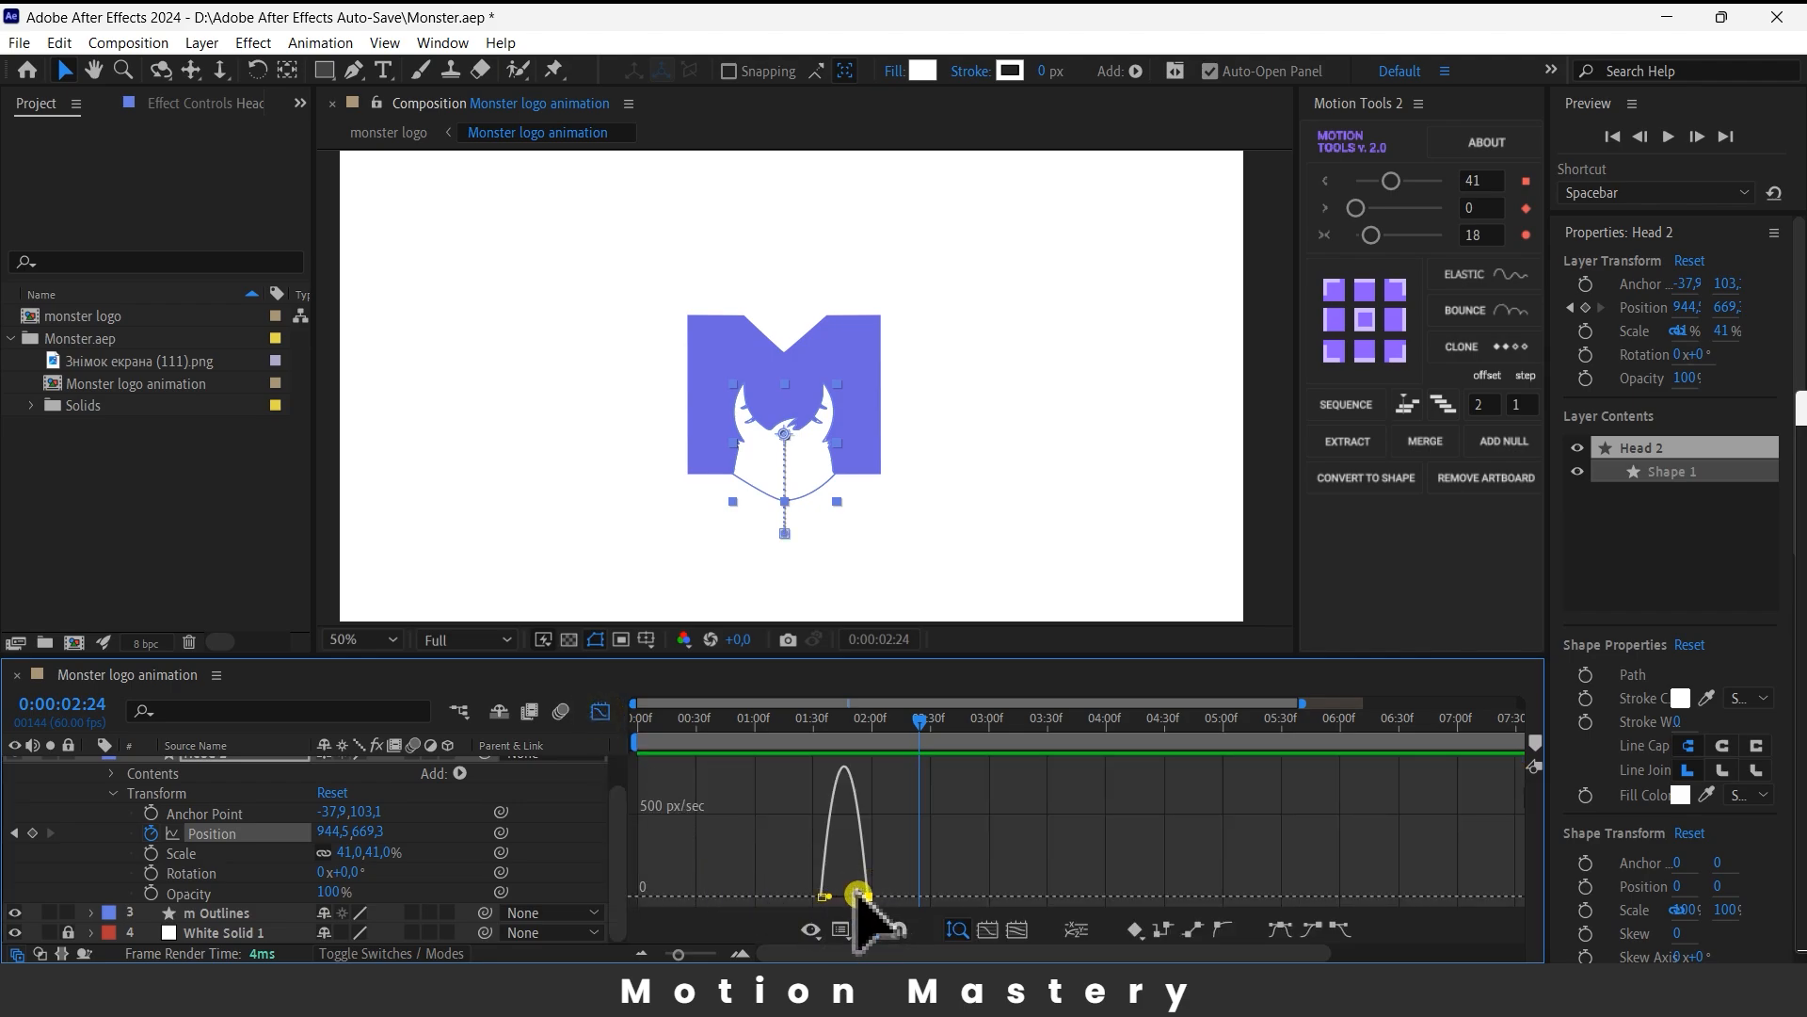
drag(858, 895, 845, 895)
drag(919, 721, 792, 752)
key(space)
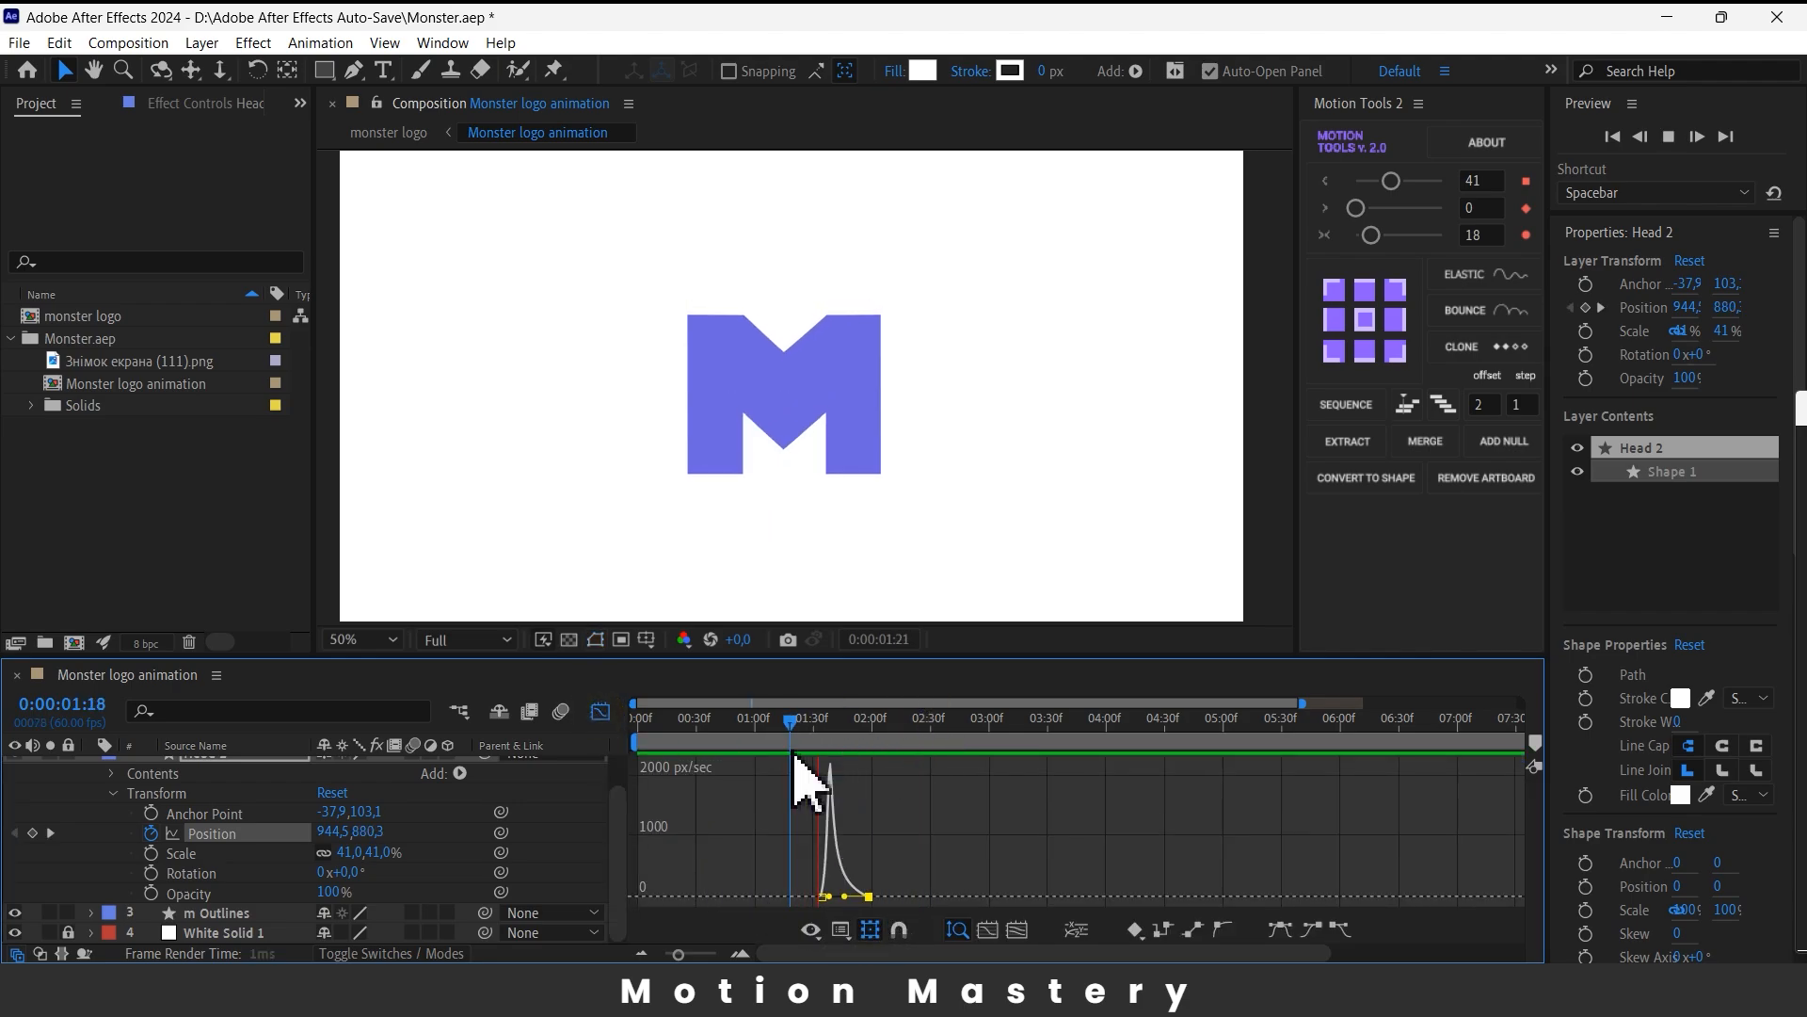
key(space)
click(600, 709)
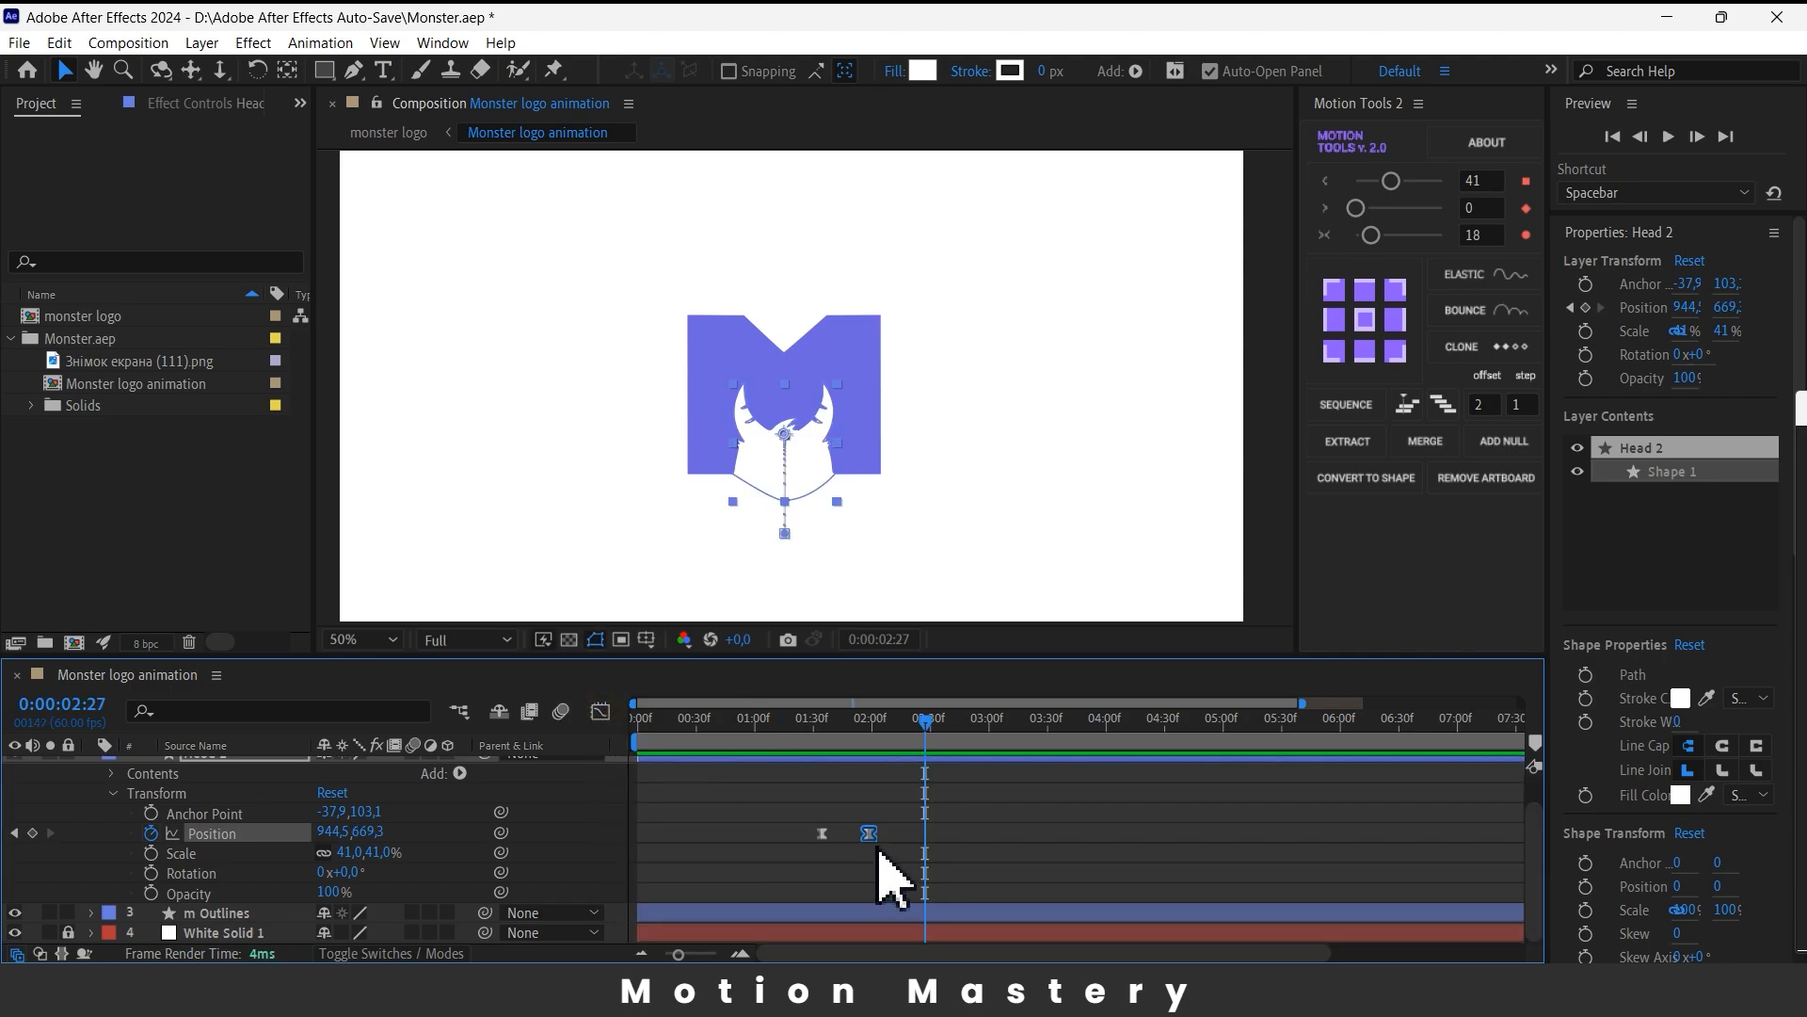
- Delay Head 2's first Position keyframe to about 0:00:01:42 and play the animation
drag(825, 834, 859, 837)
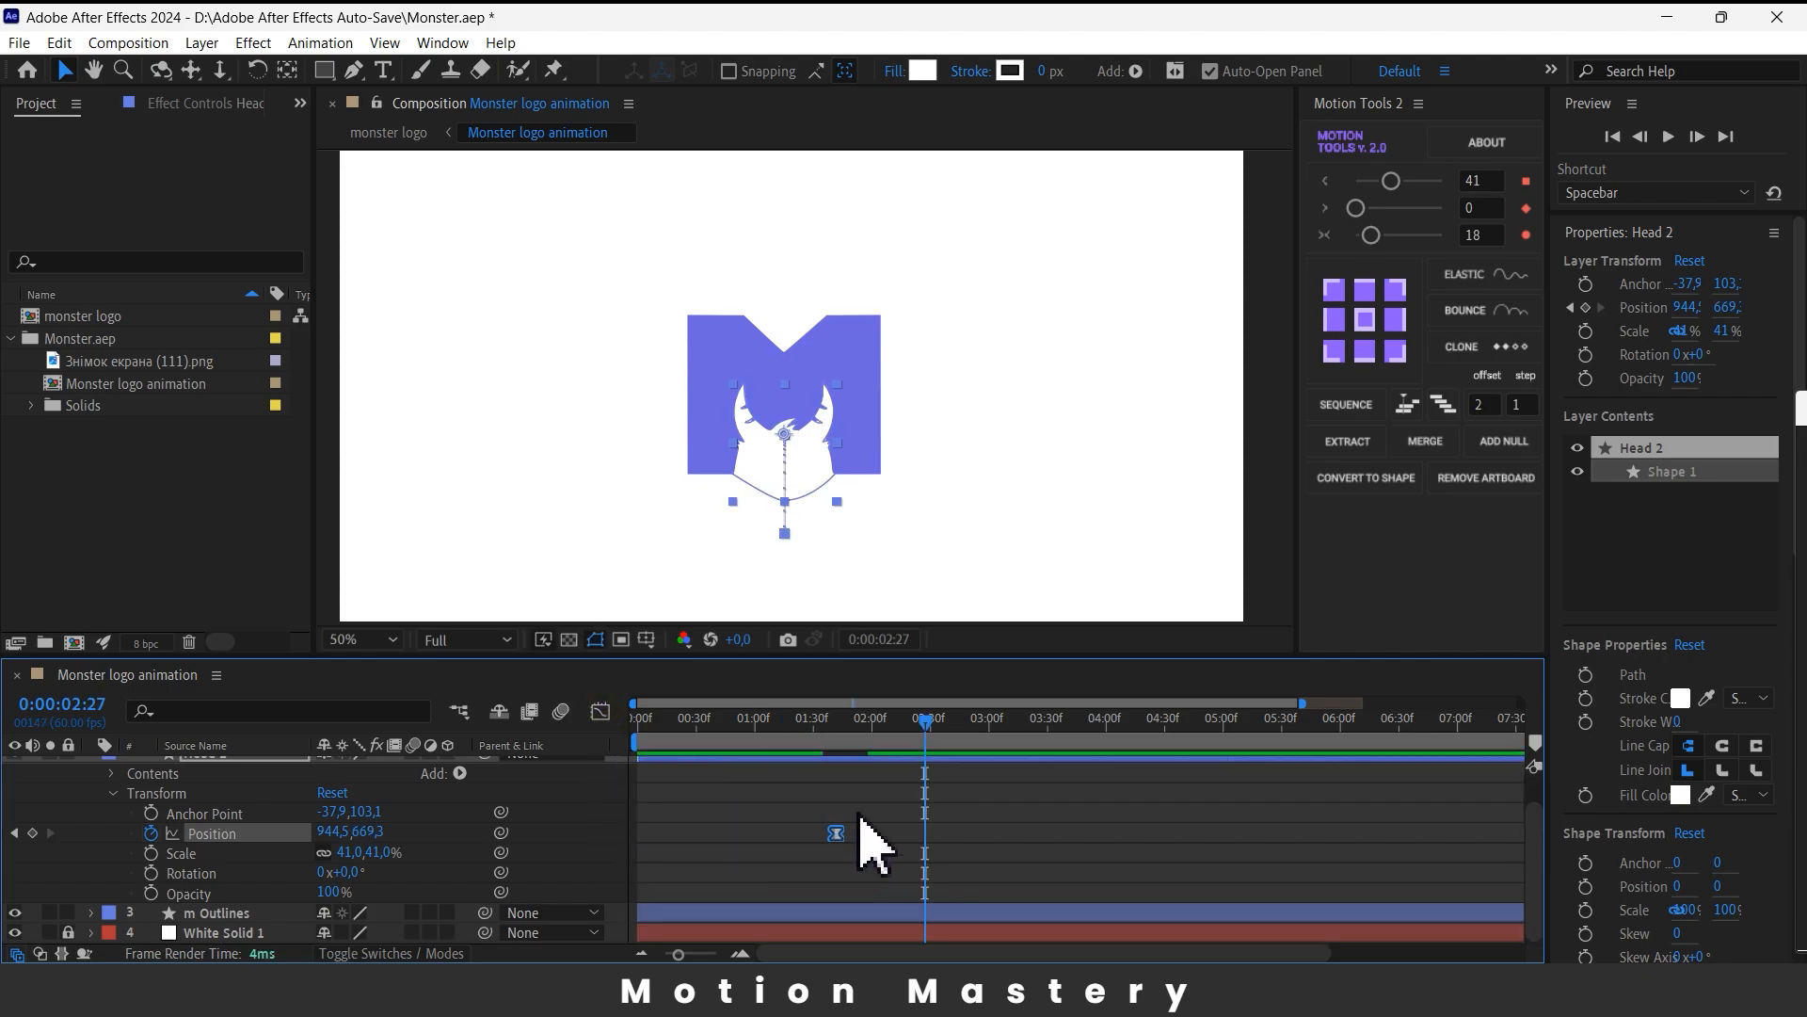
key(space)
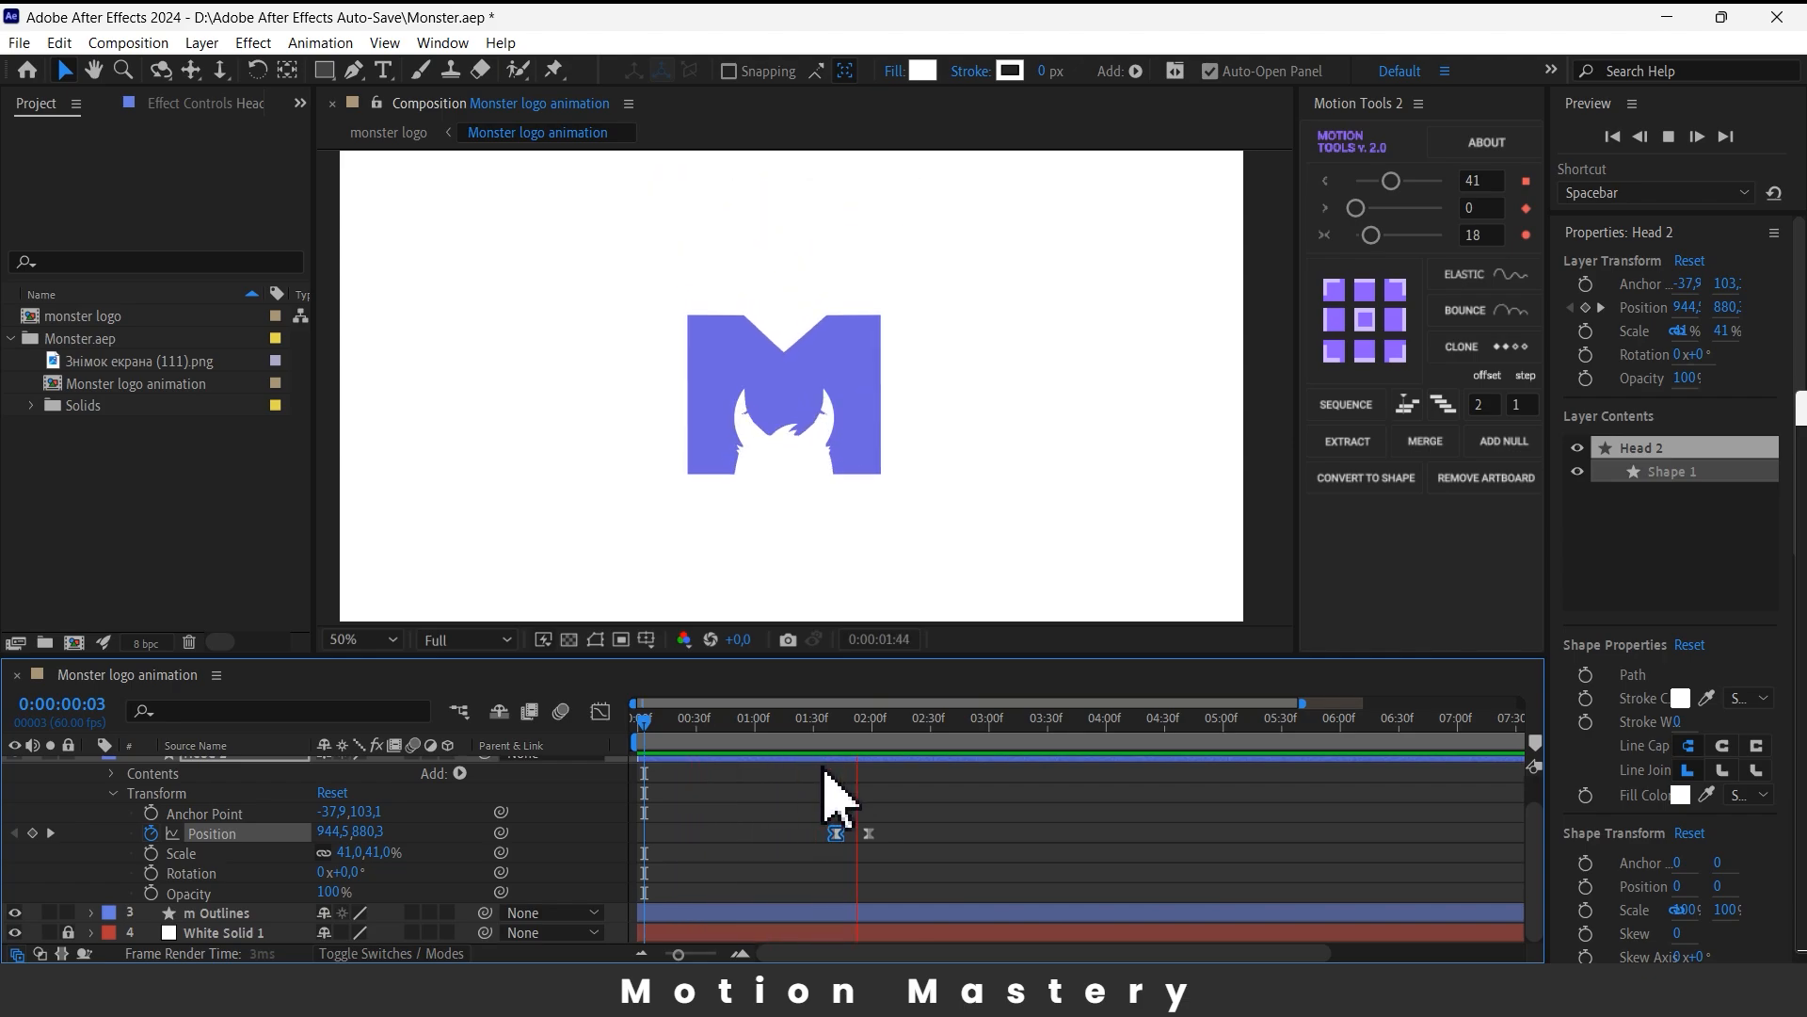
key(space)
- Shift both Head 2 Position keyframes earlier so the rise starts at about 0:00:01:28, and play from the first frame
drag(836, 835, 811, 838)
key(Home)
key(space)
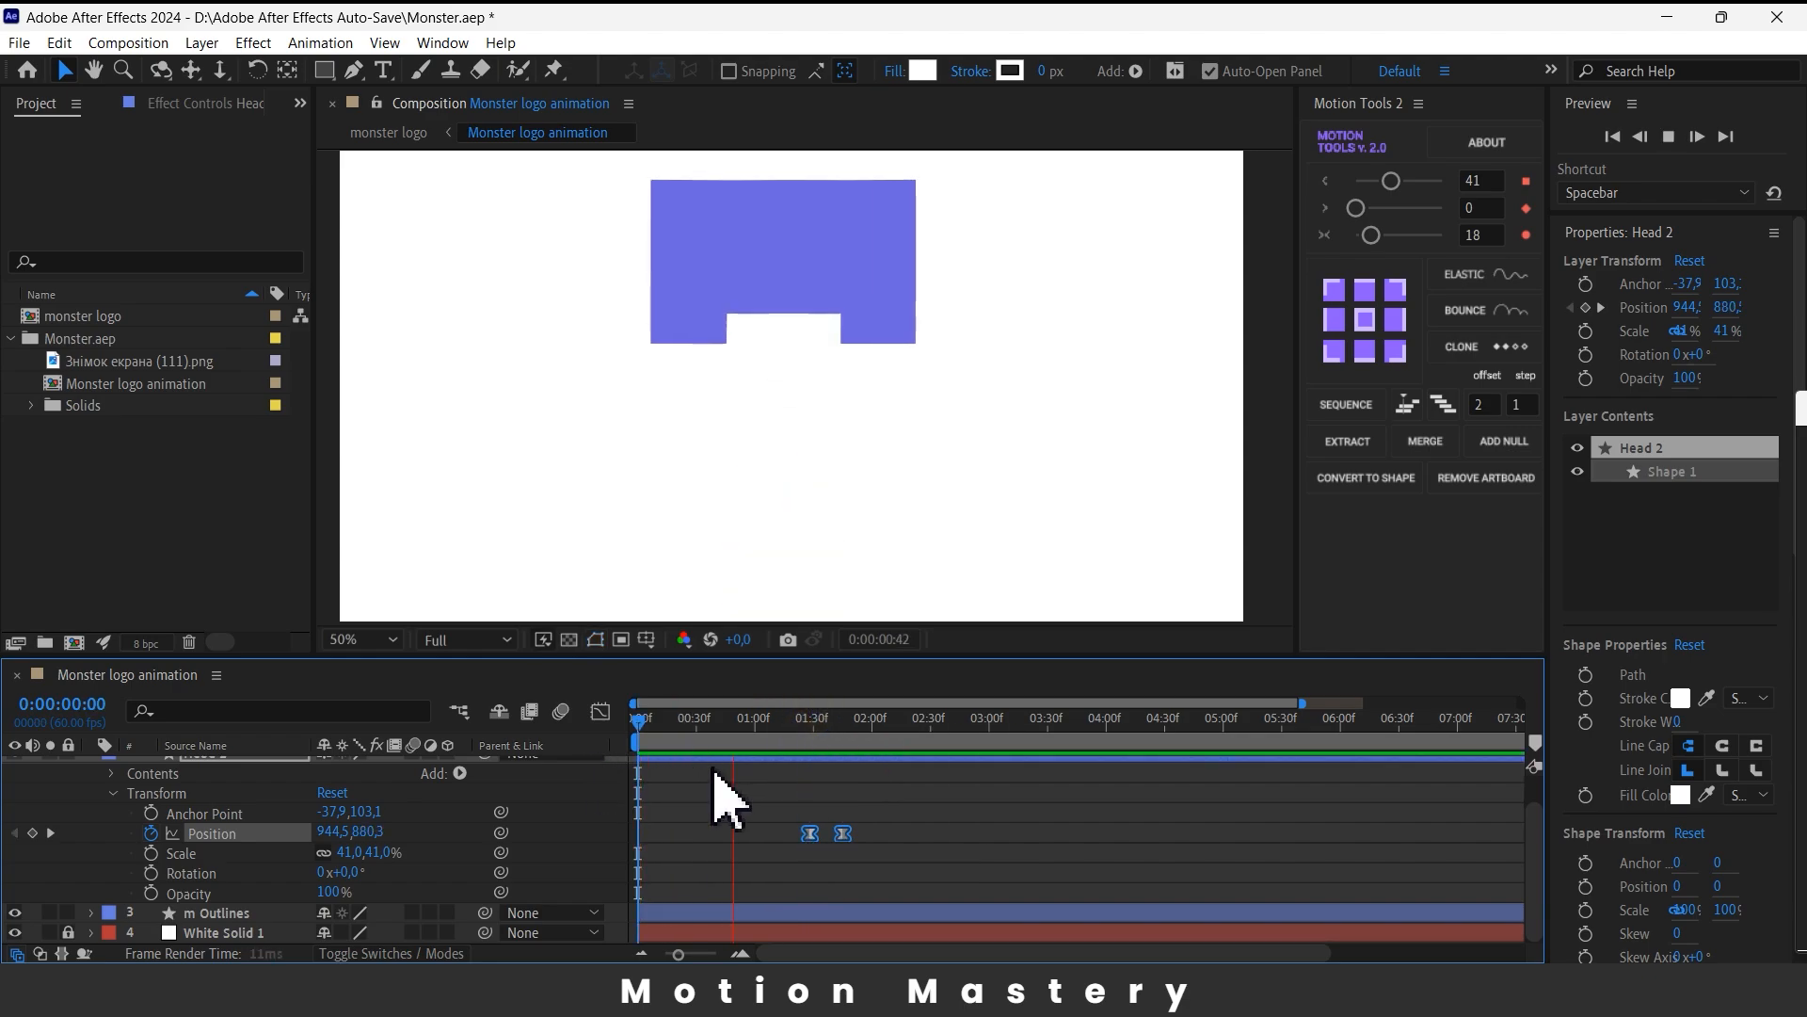
key(space)
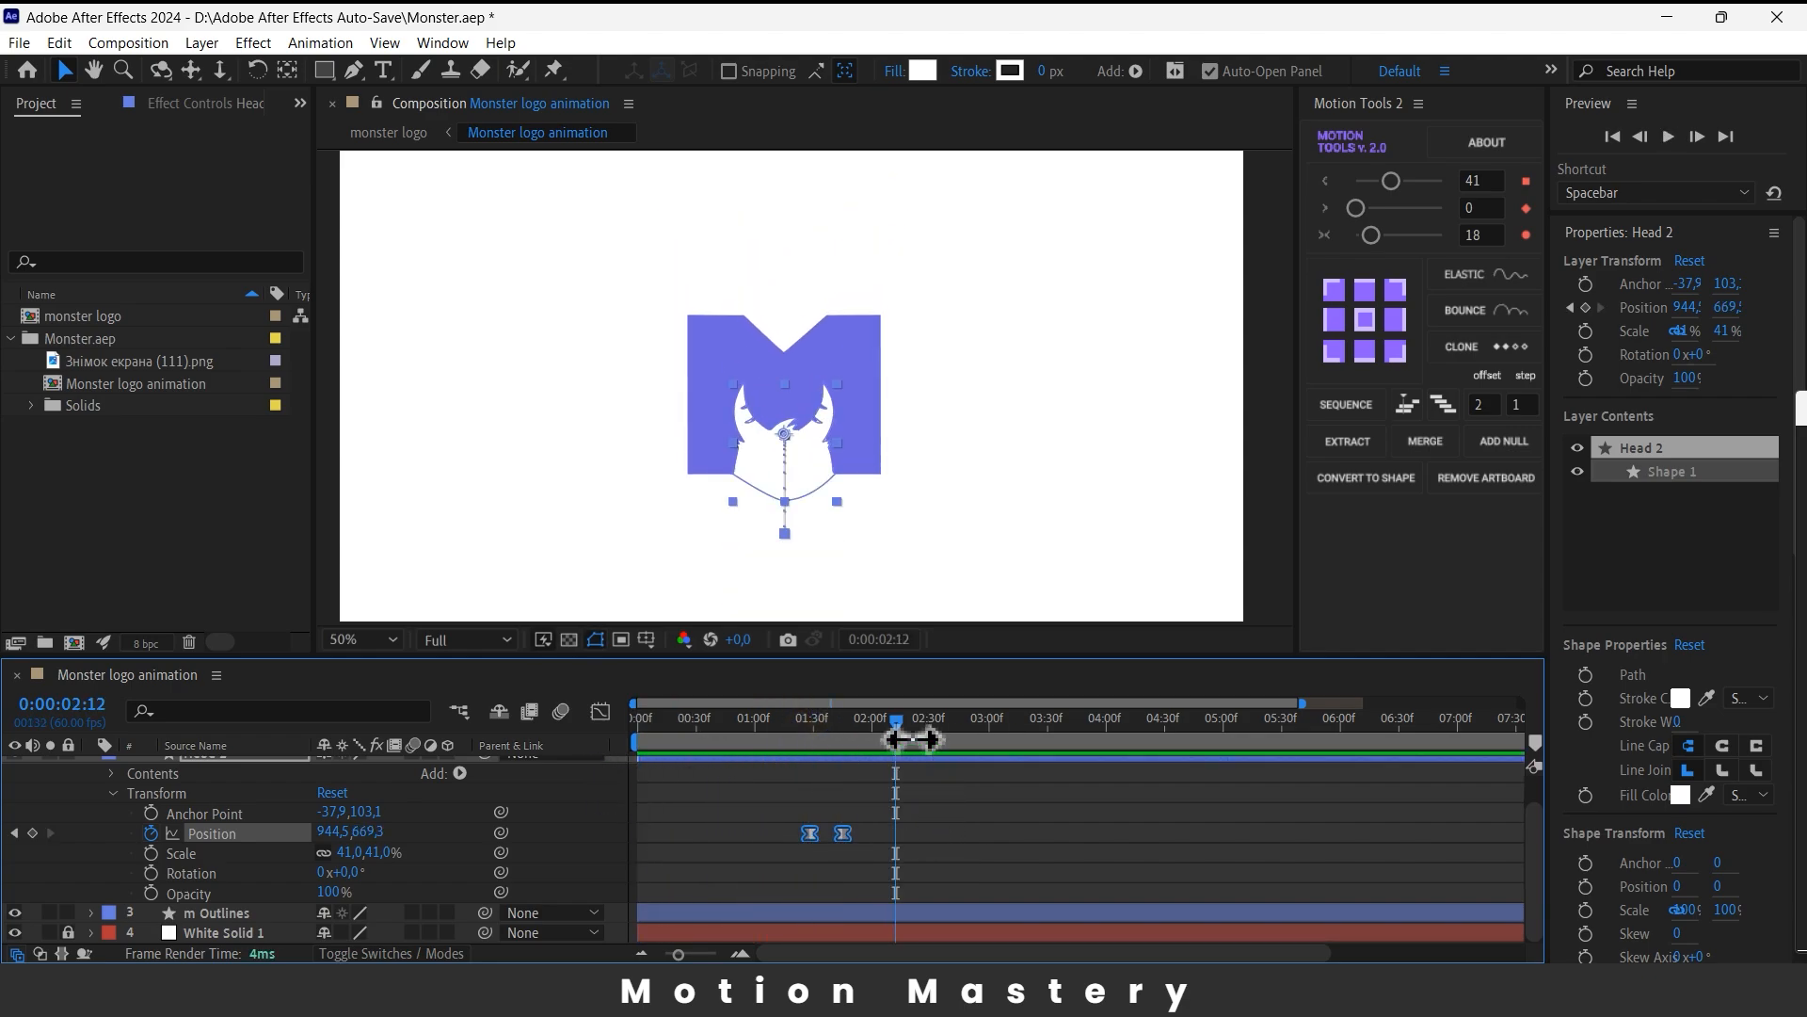
- Animate Head 2's Scale from 24% at 0:00:01:27, keeping the 41% keyframe at the end of the rise
click(866, 808)
key(j)
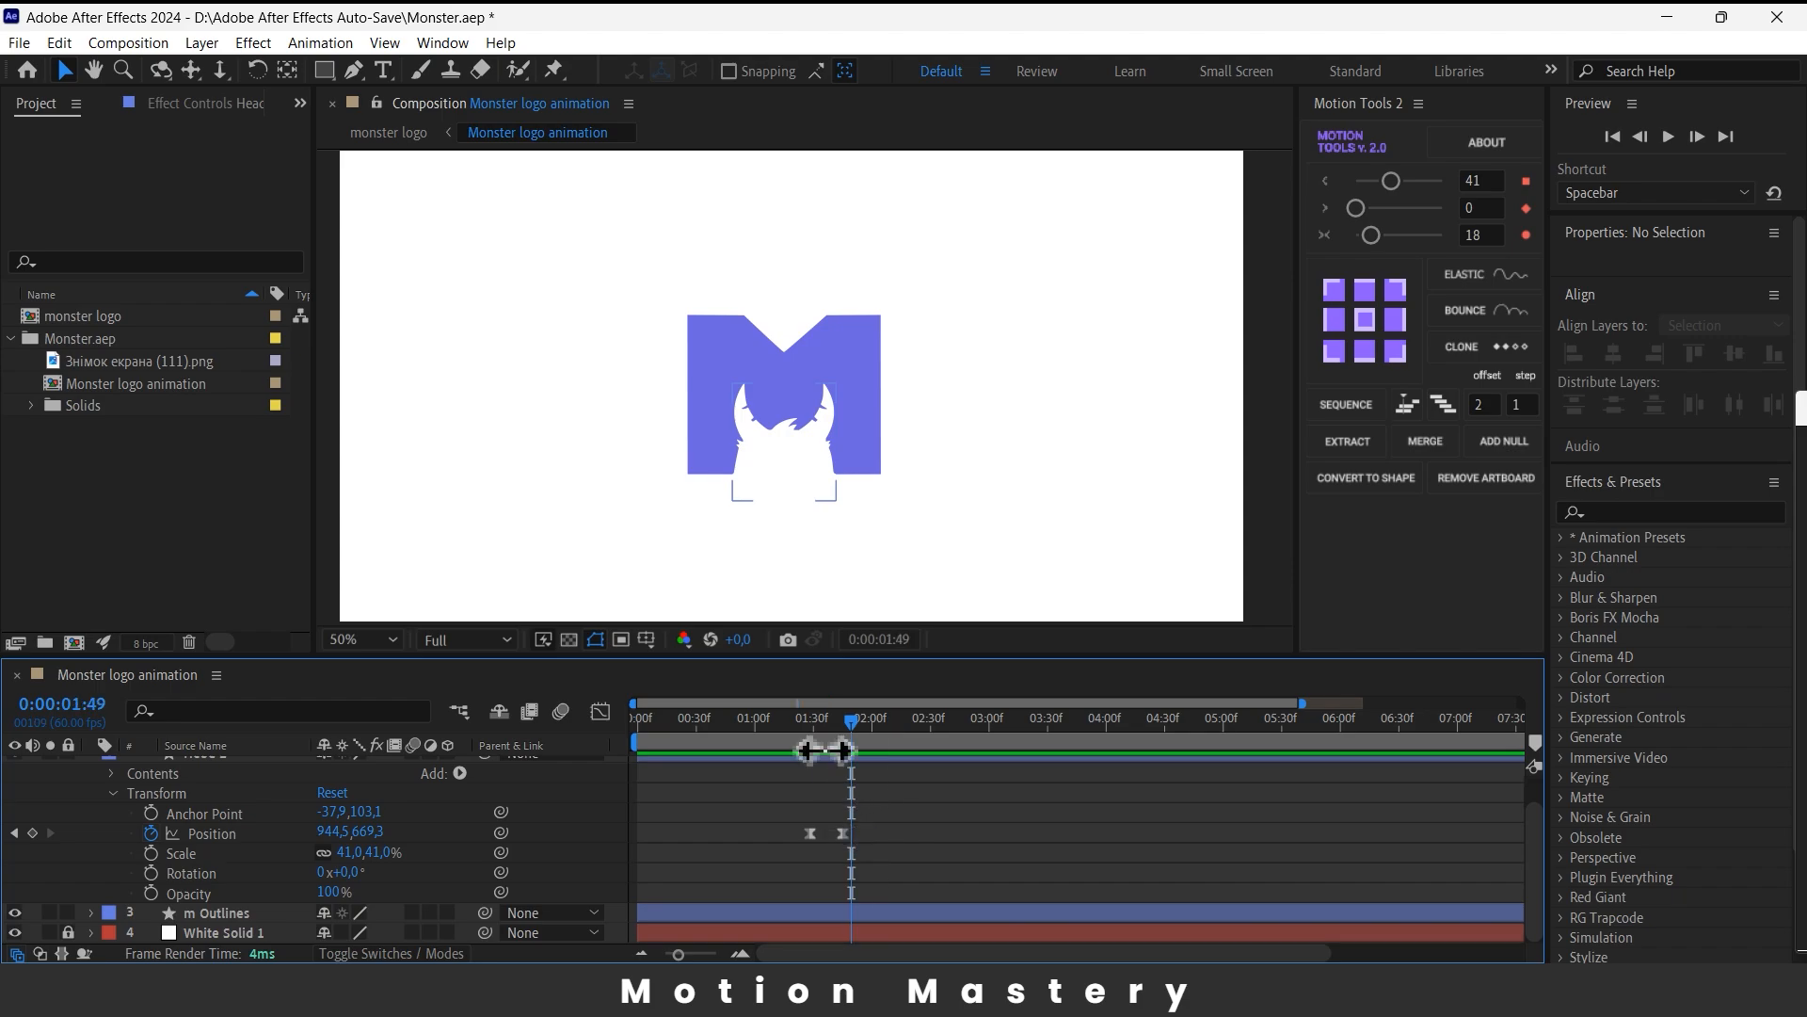
key(j)
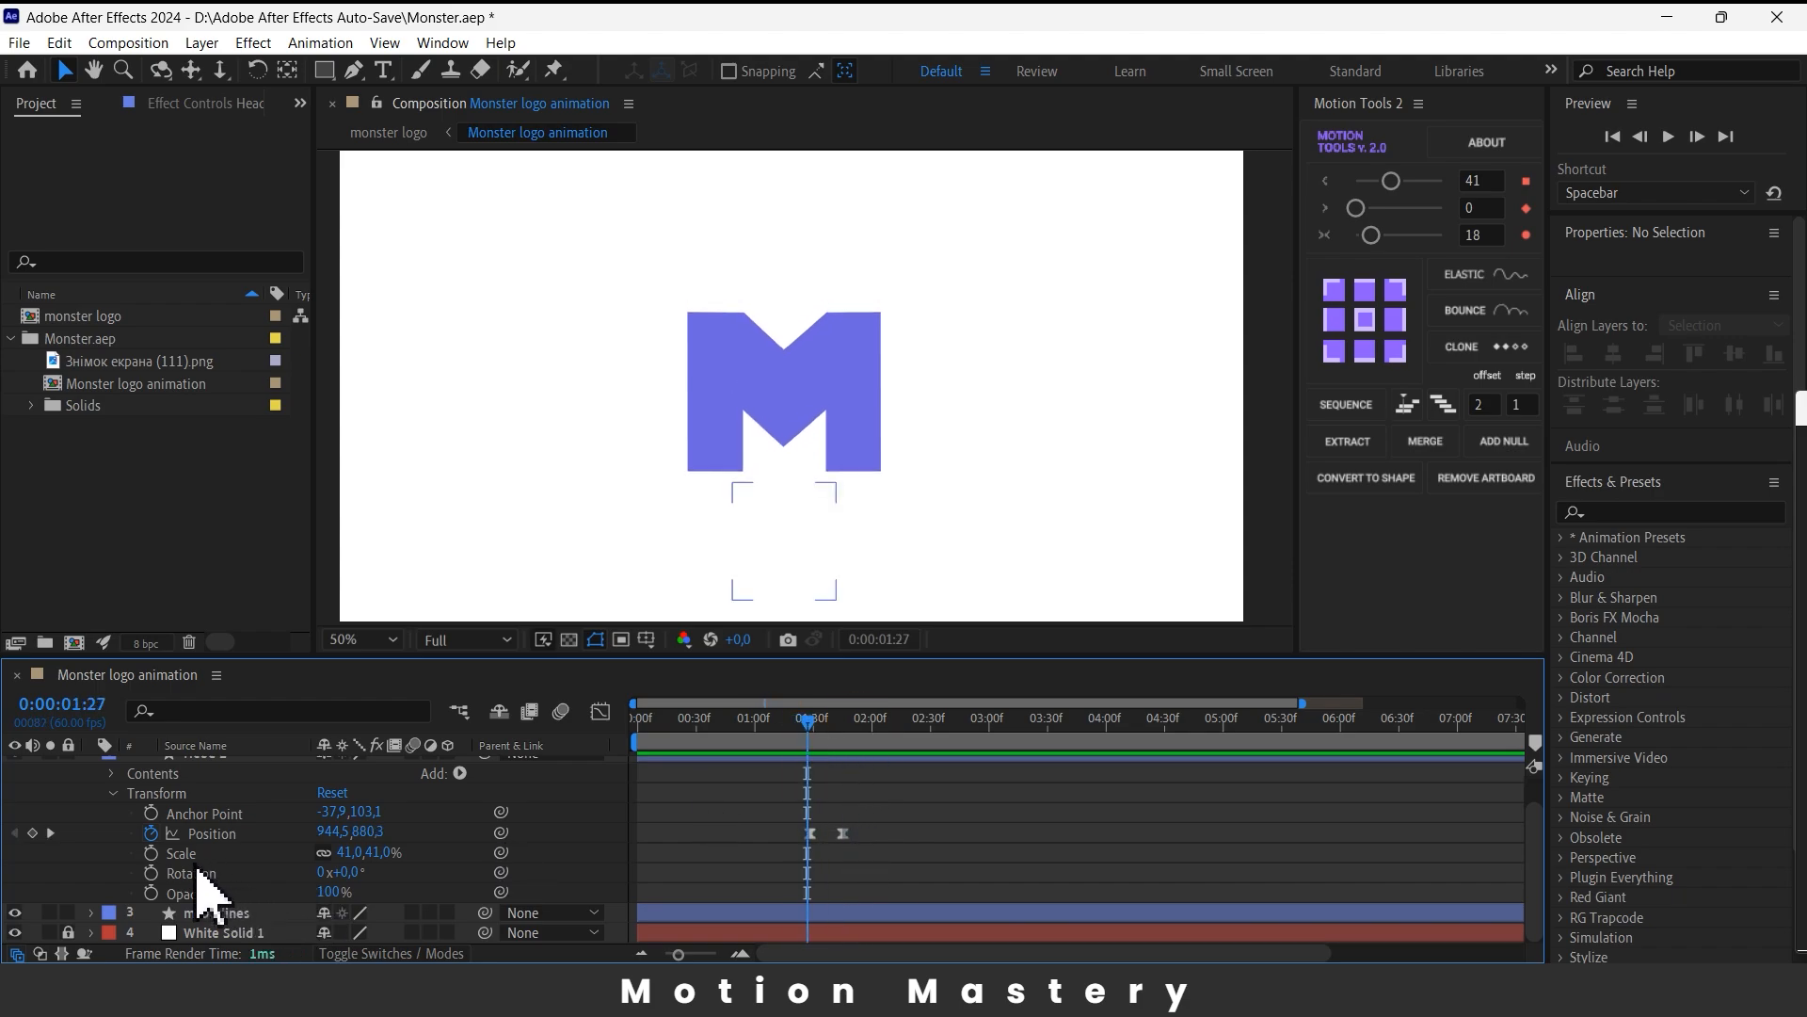
click(151, 853)
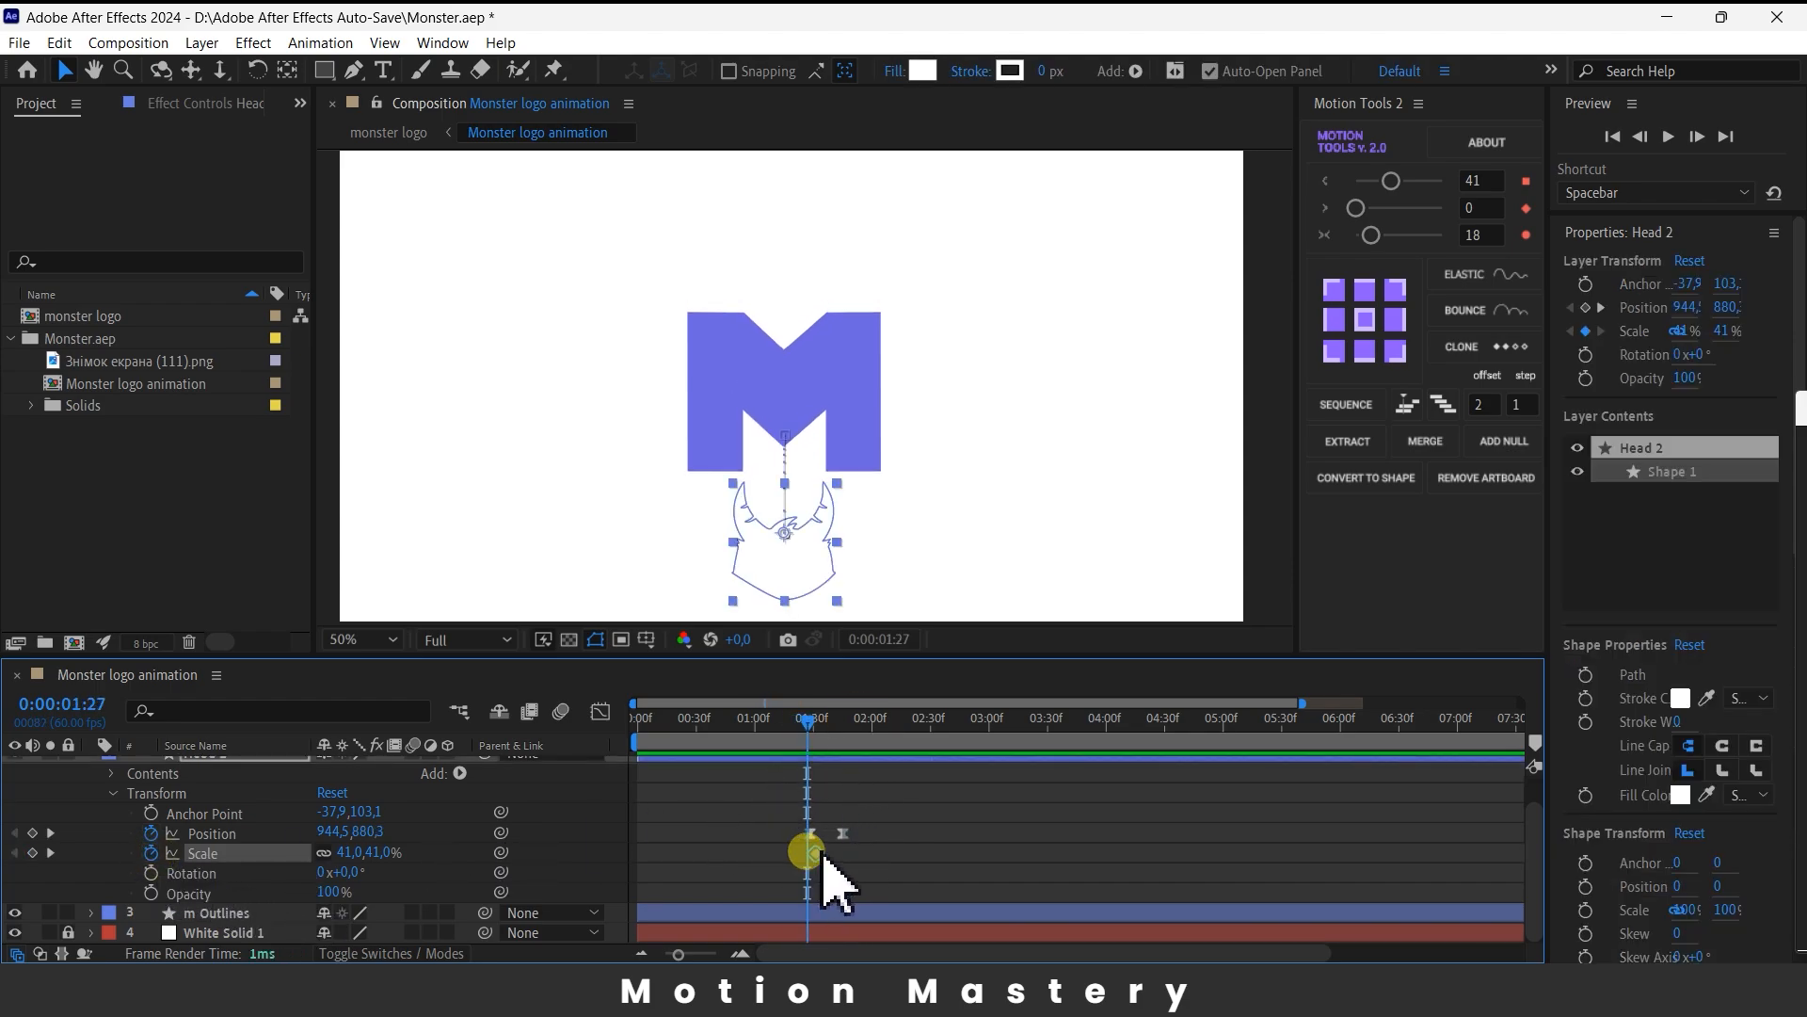
drag(824, 855, 838, 856)
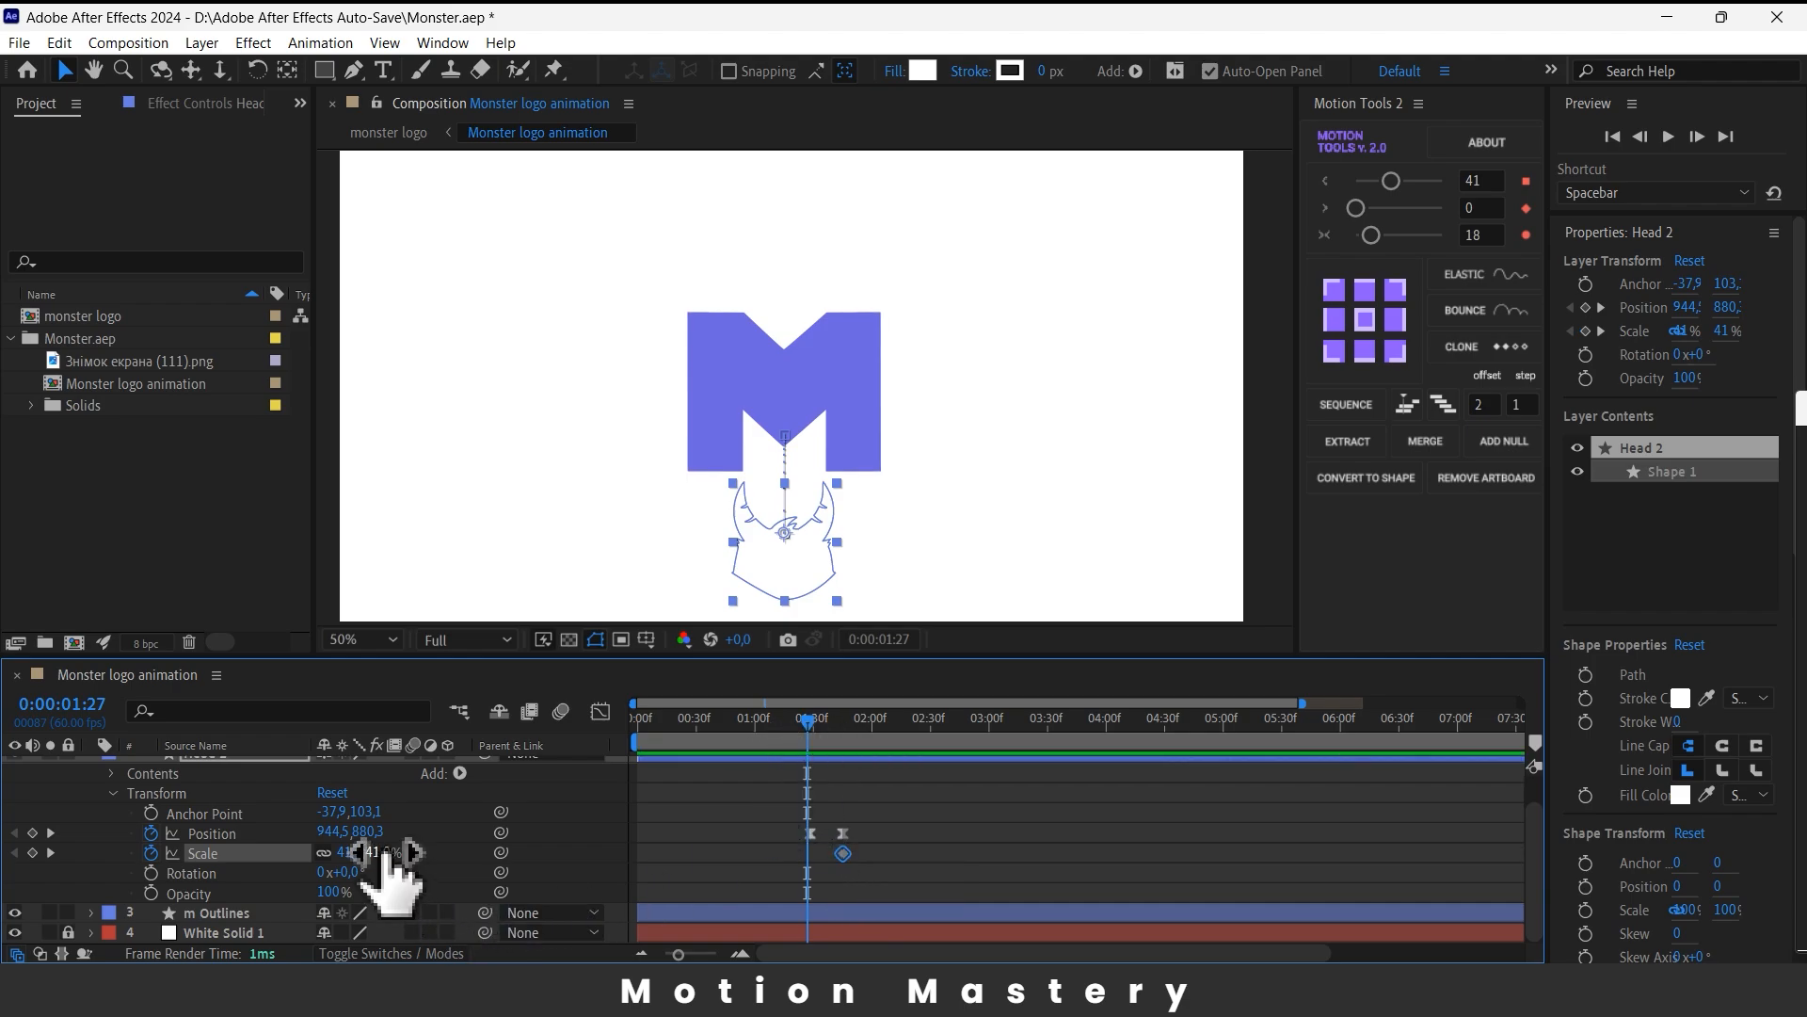
drag(376, 853, 365, 855)
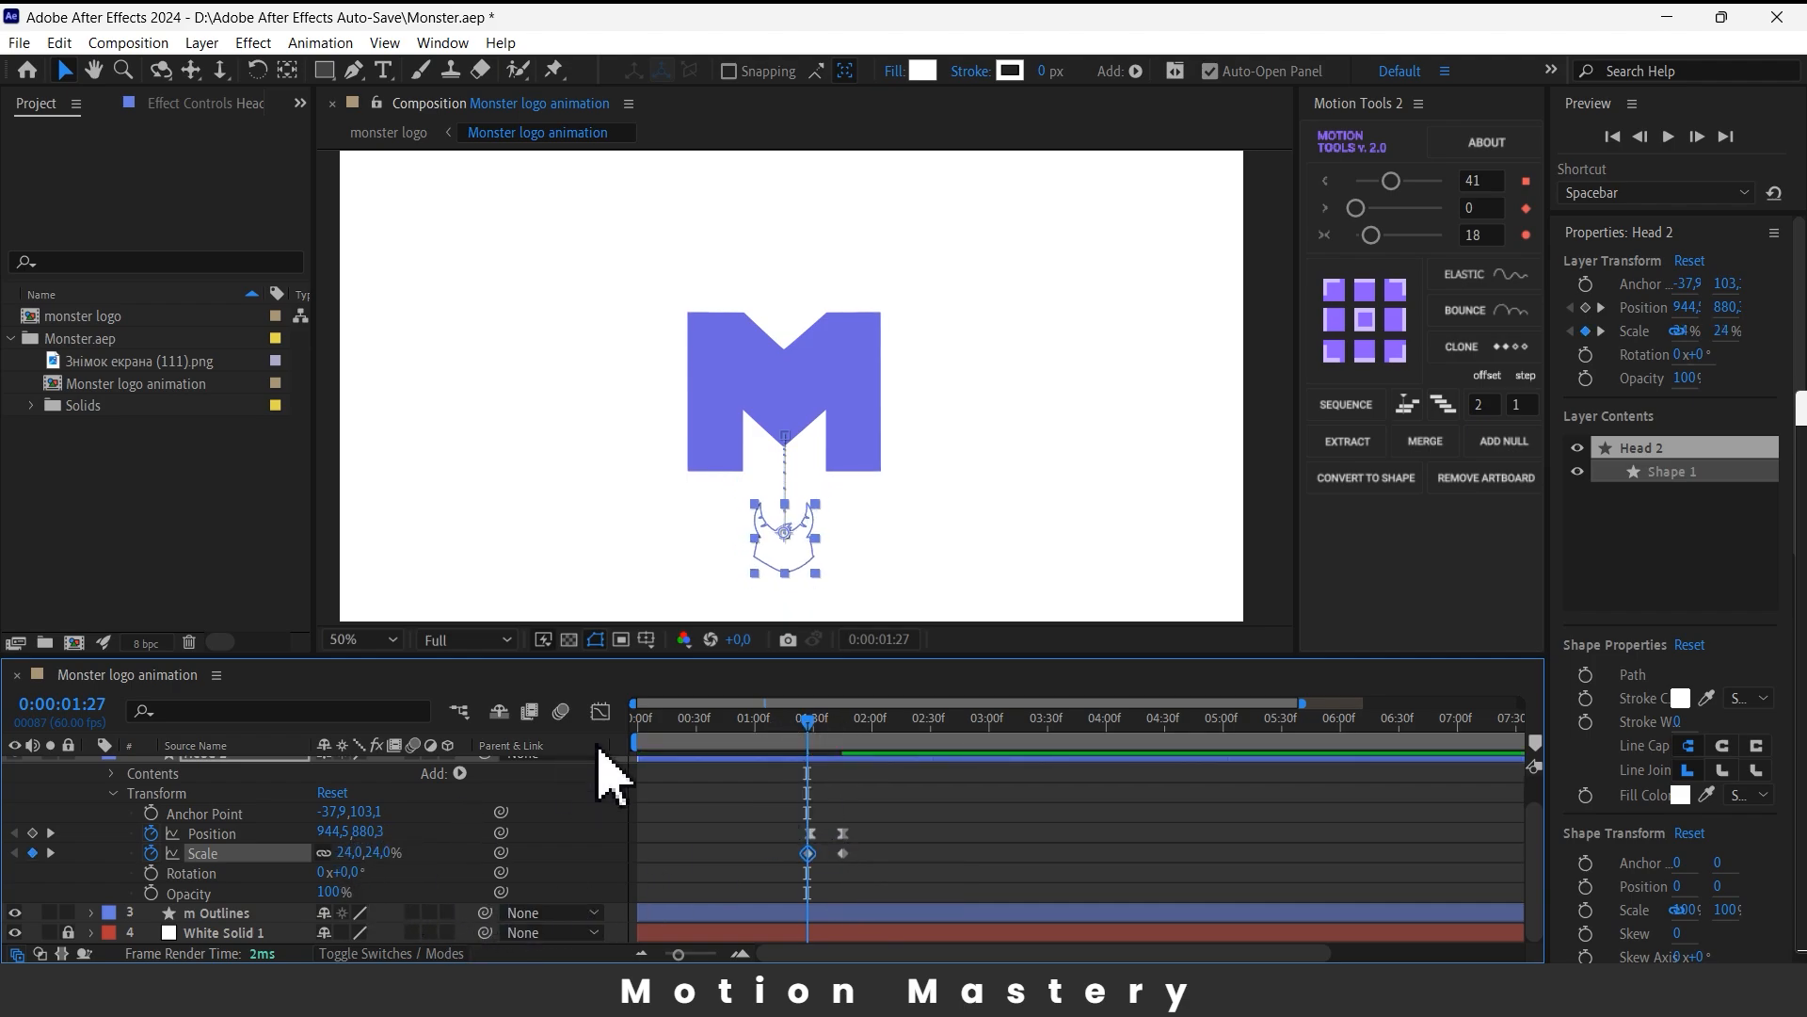
- Apply Easy Ease to Head 2's Scale keyframes, delay the first one slightly, and preview the head's growth
drag(800, 725, 849, 725)
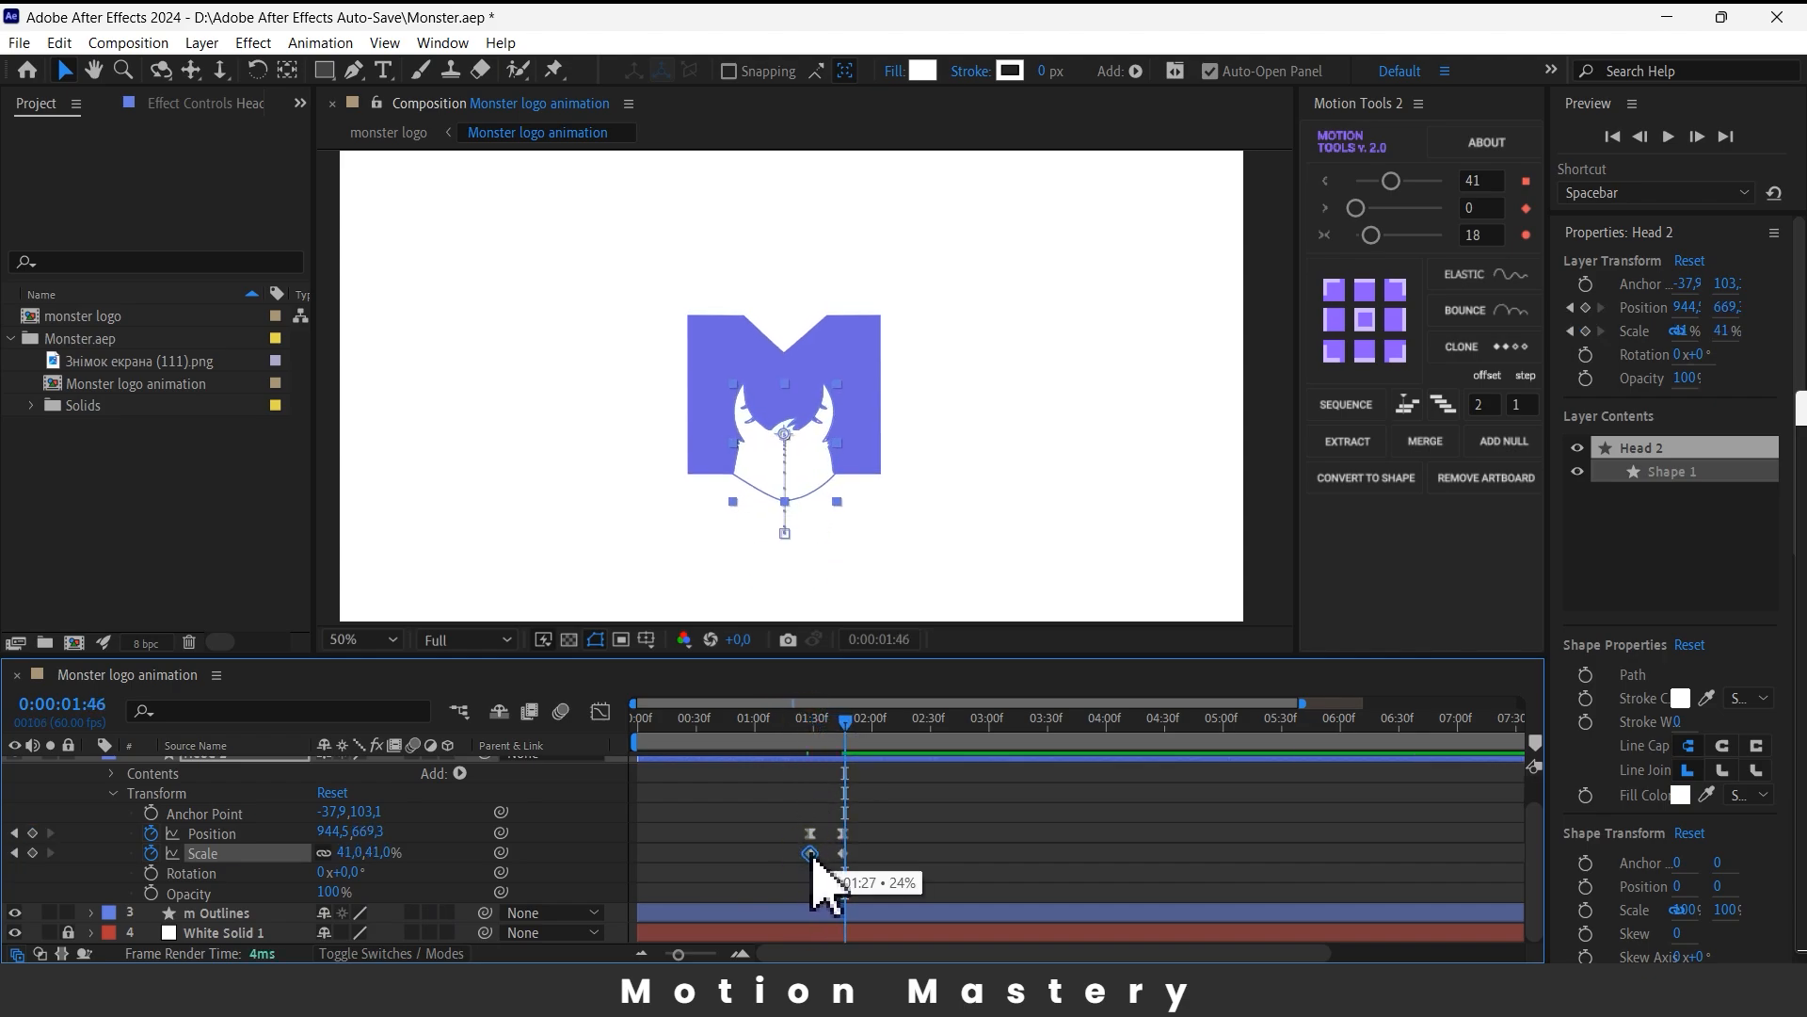
drag(847, 726, 819, 766)
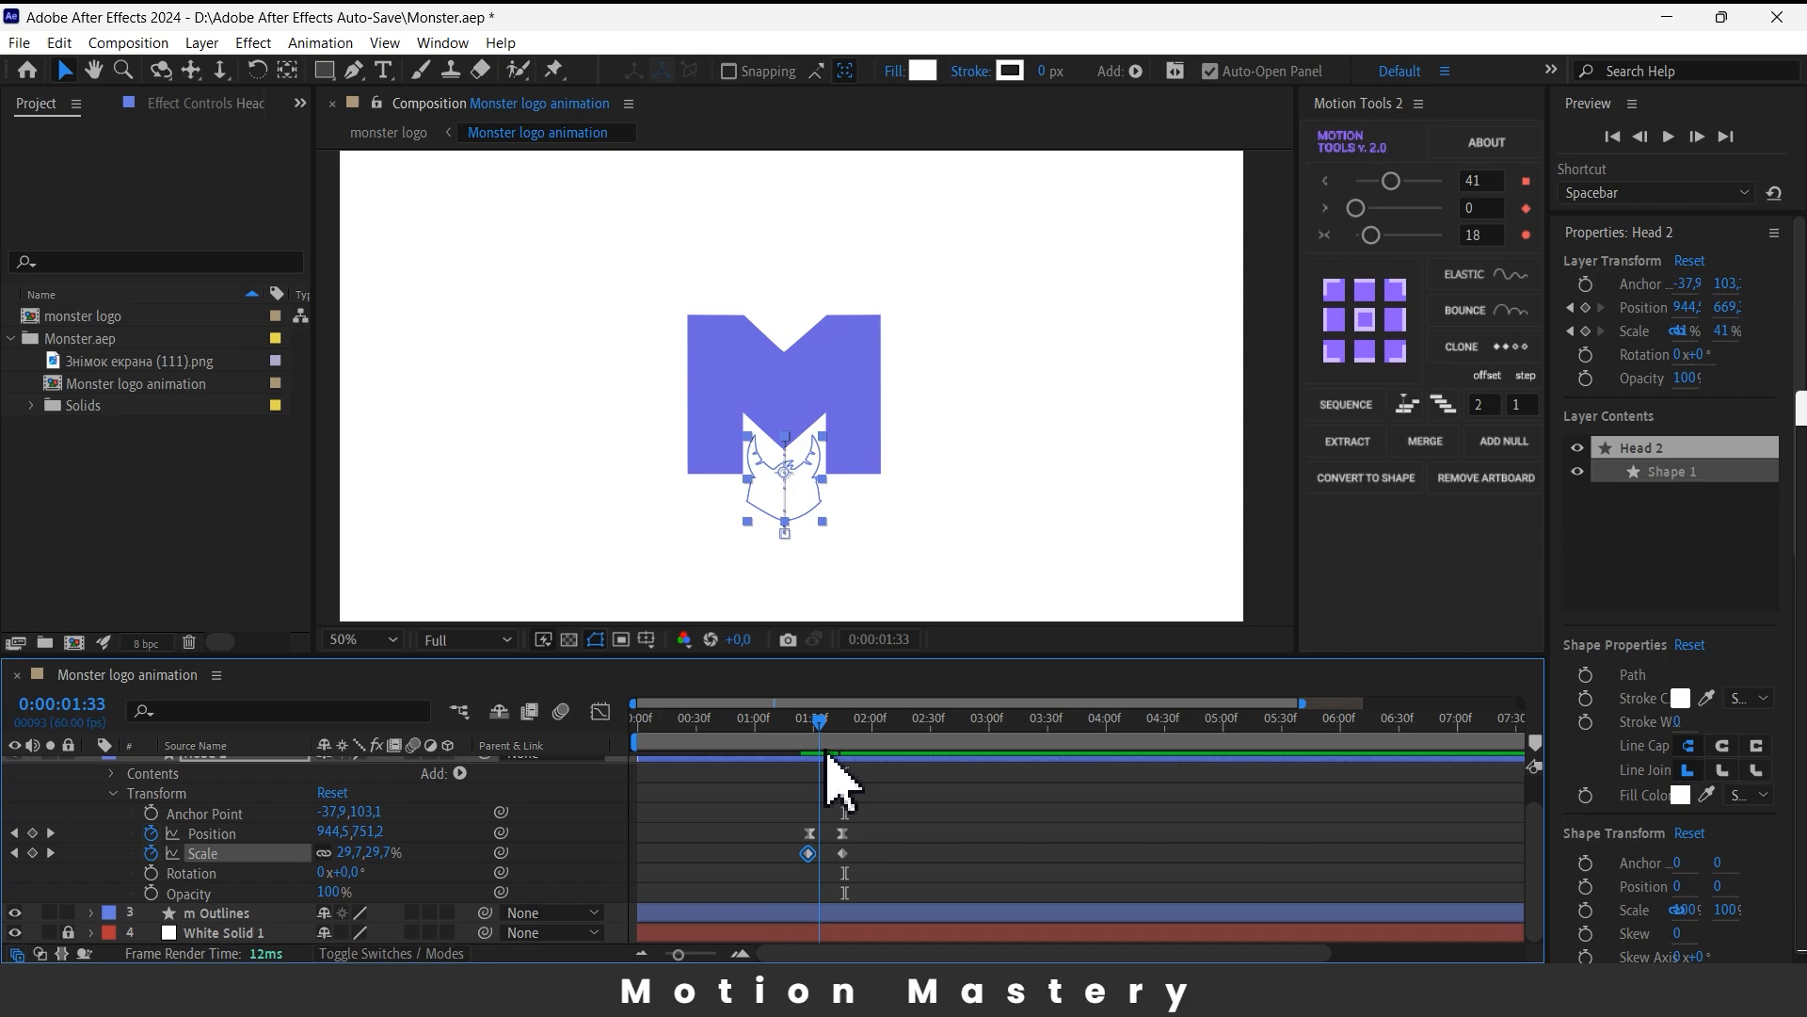
drag(807, 853, 810, 888)
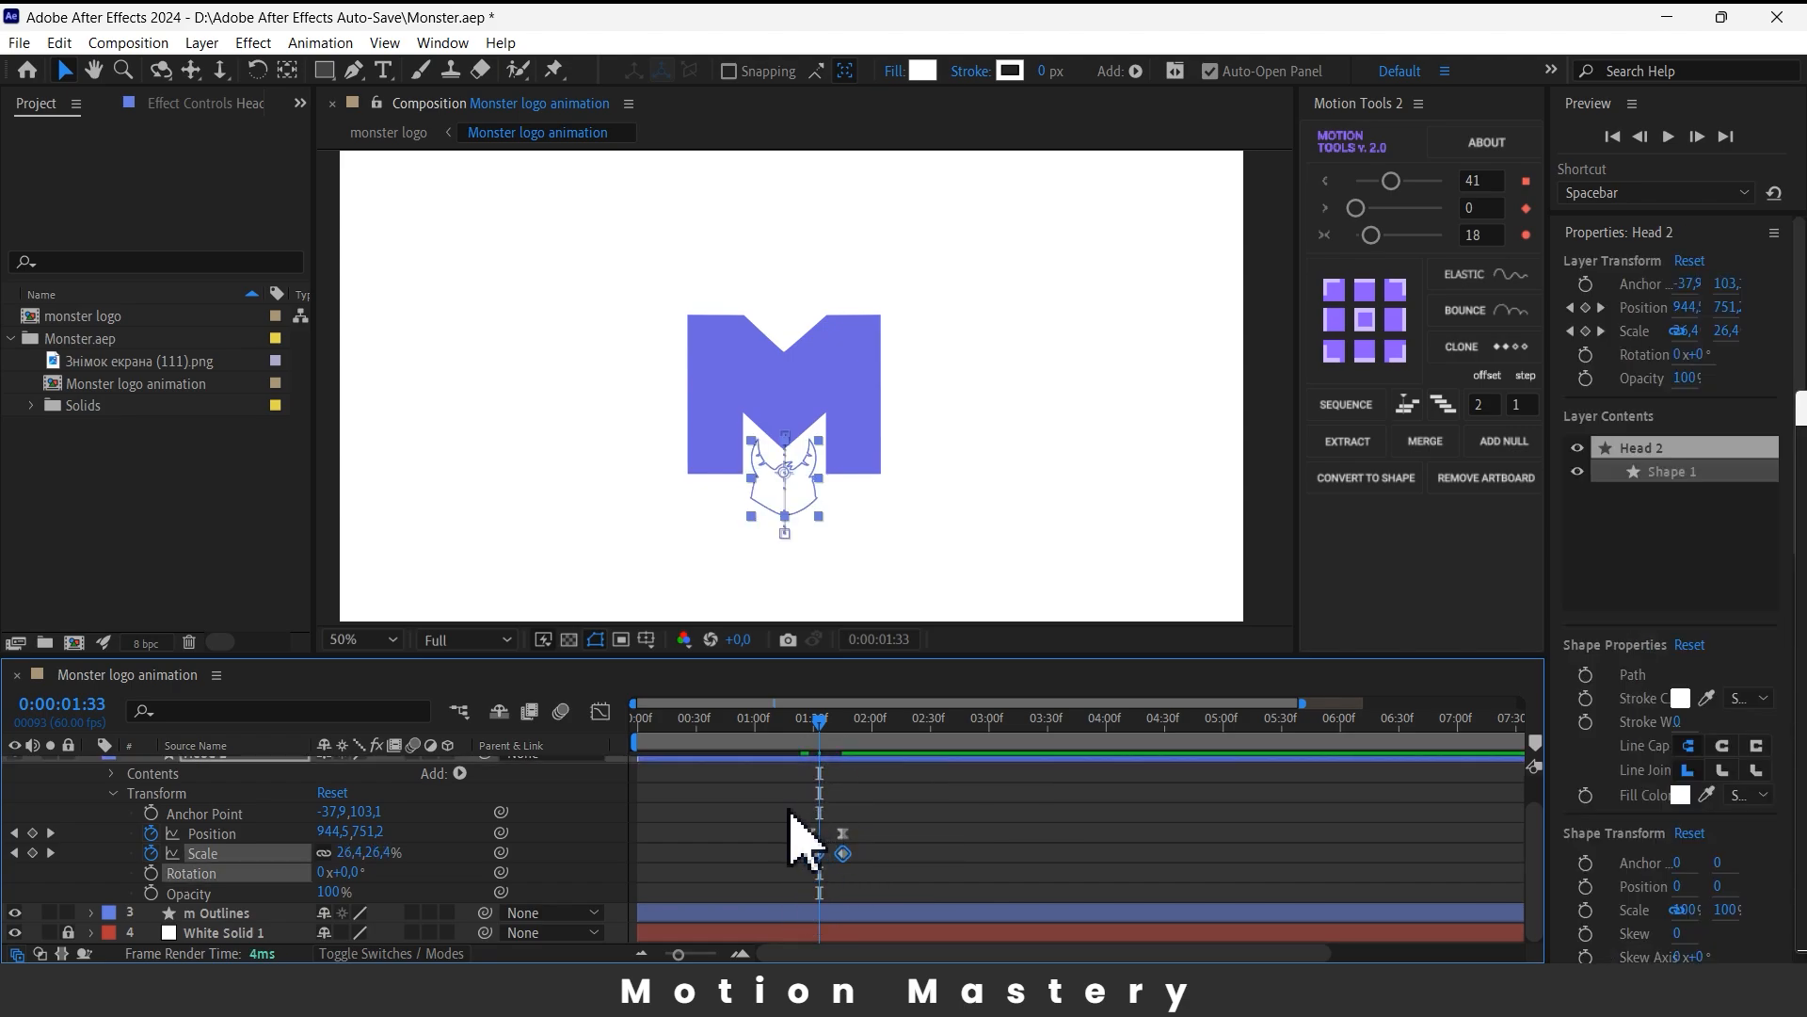
drag(809, 739, 764, 753)
key(space)
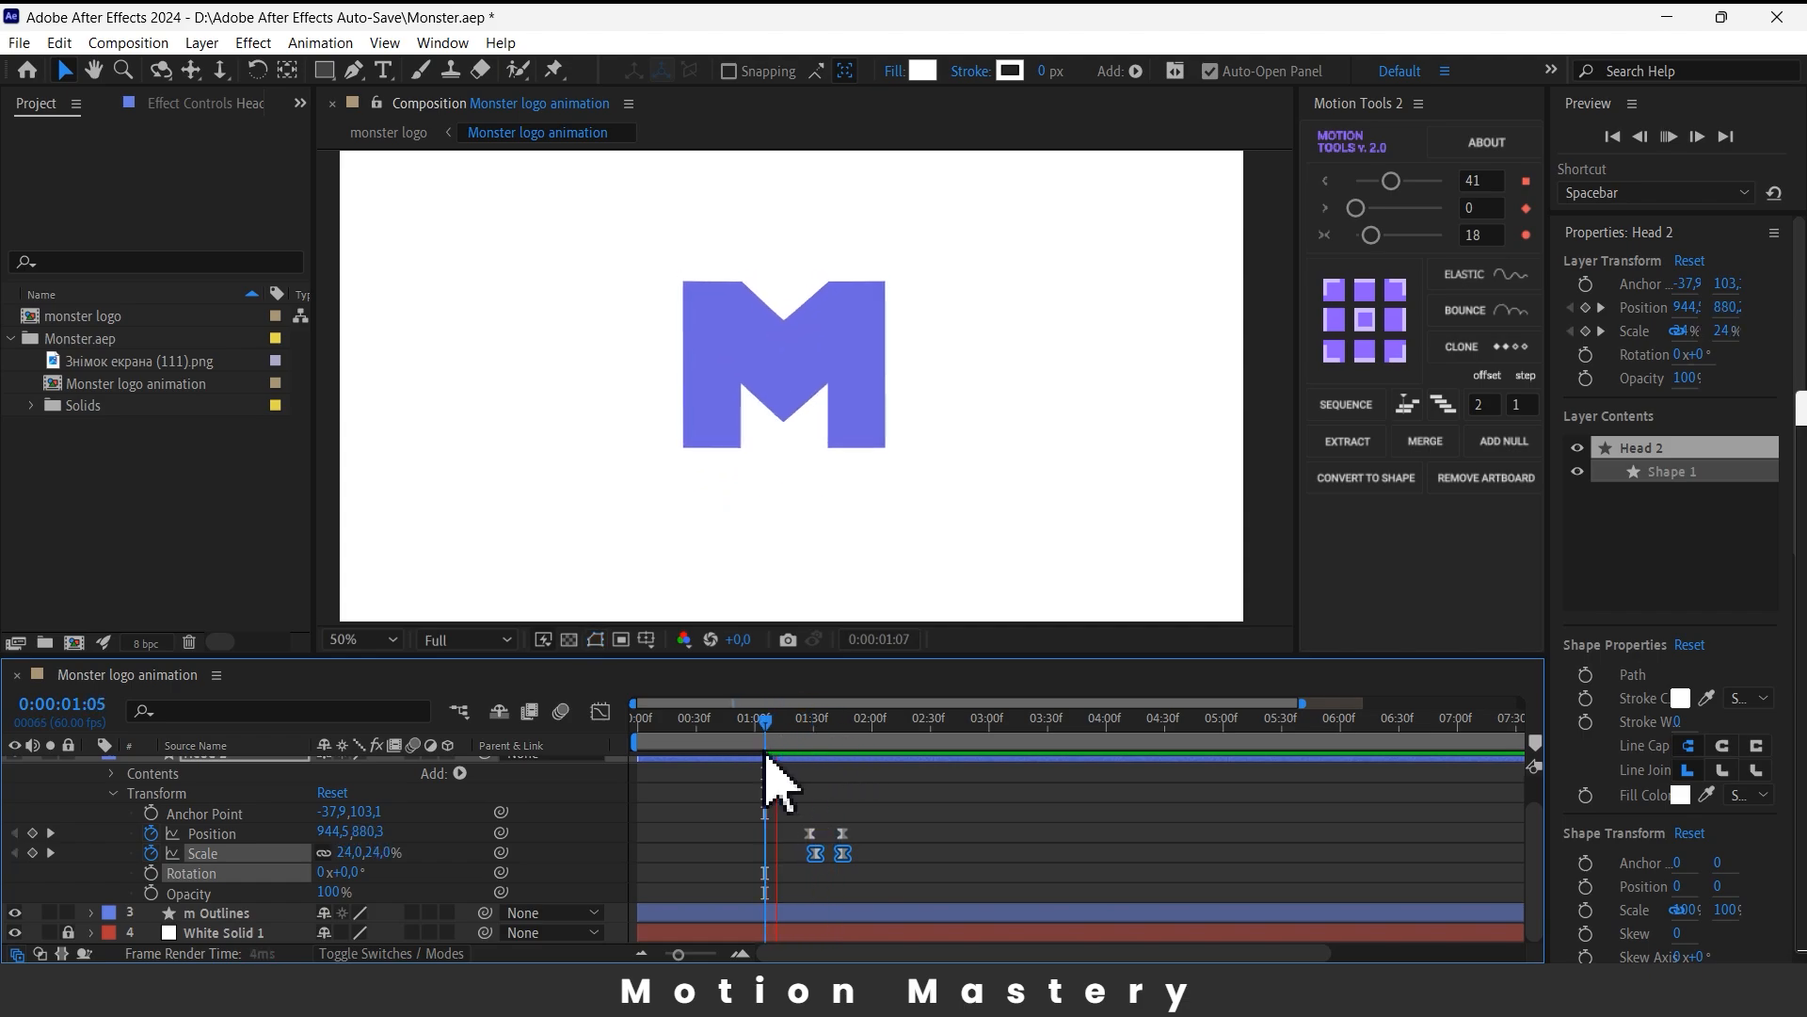
key(space)
- Align Head 2's first Scale keyframe with its first Position keyframe at 0:00:01:28 and play from the start
click(807, 875)
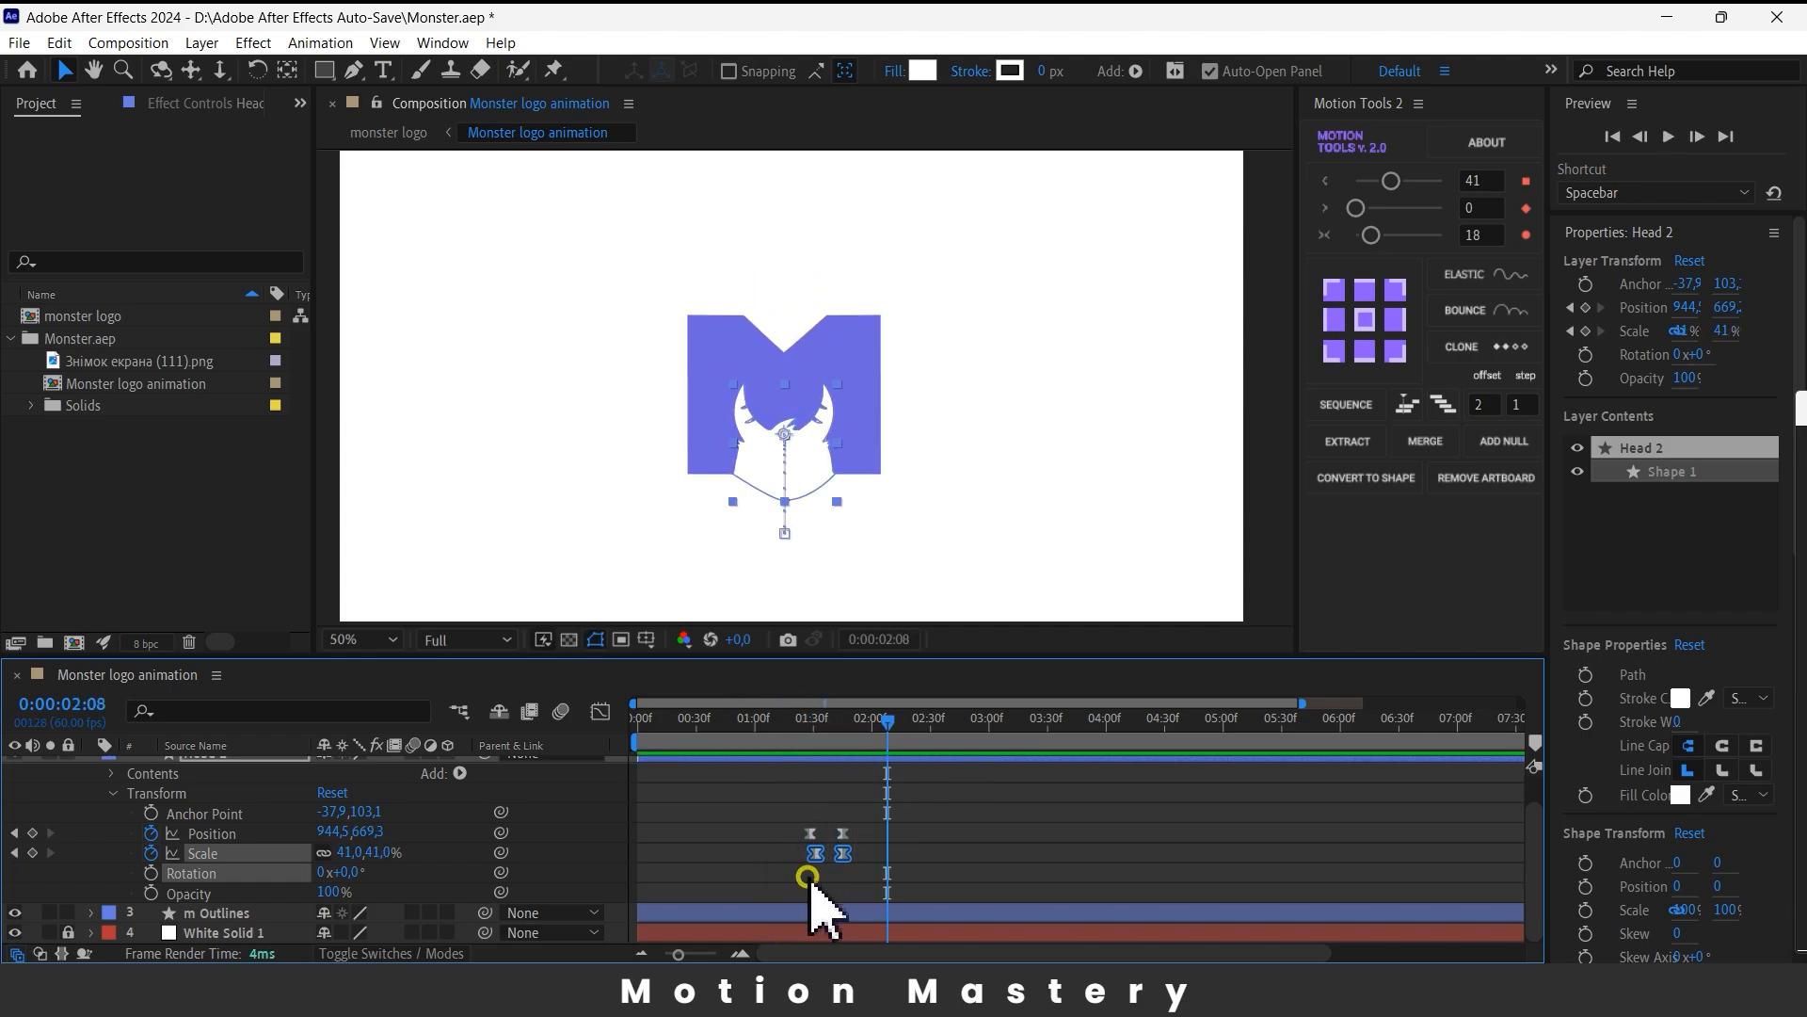
drag(817, 853, 809, 855)
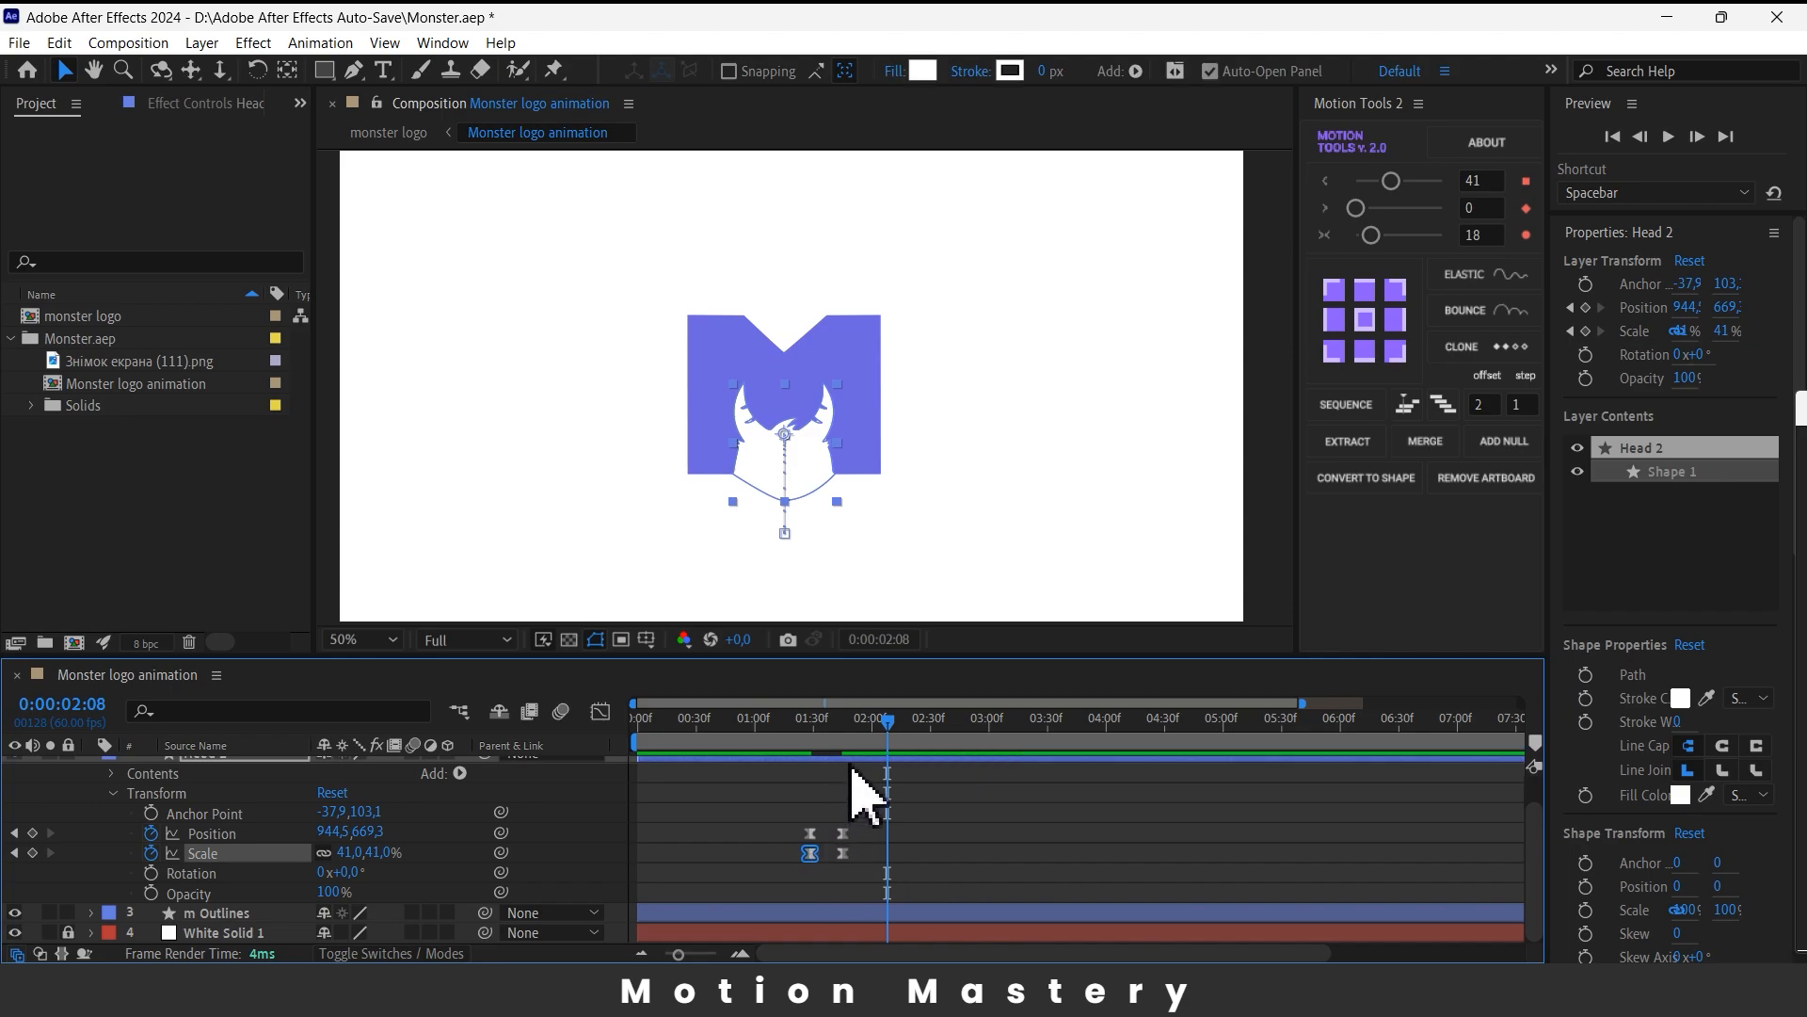
drag(888, 747, 810, 767)
key(space)
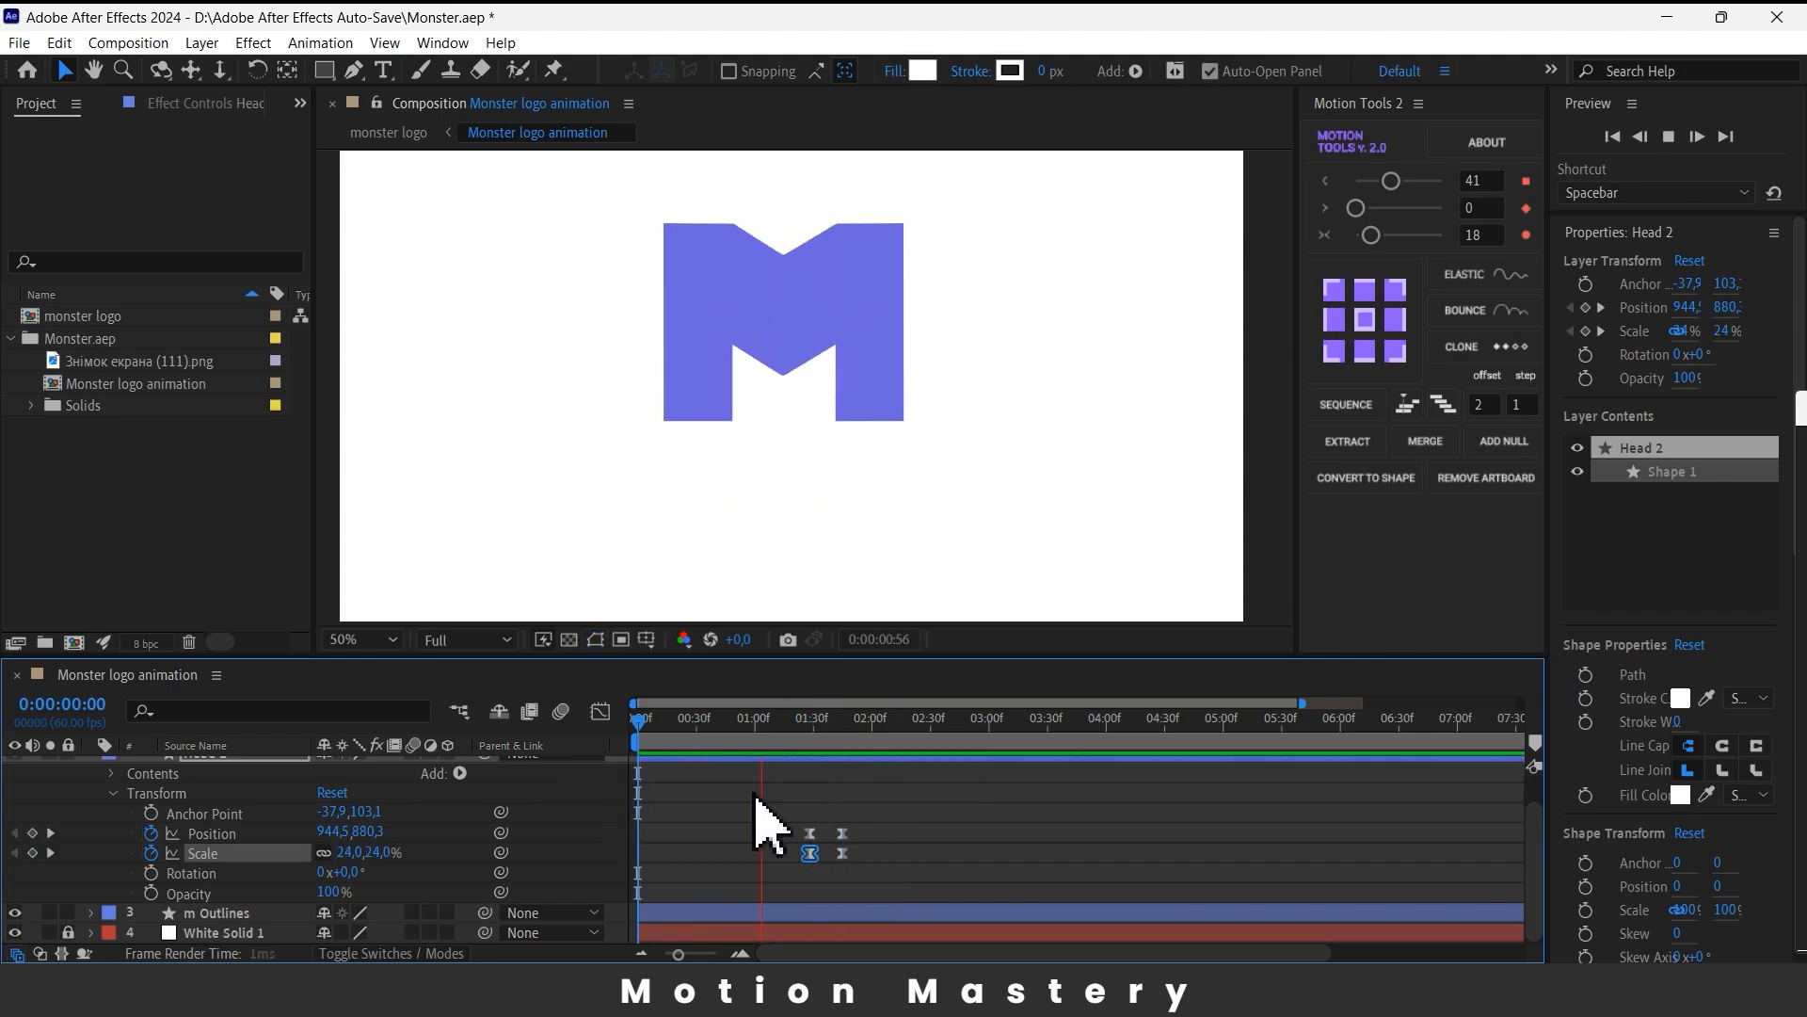
click(895, 744)
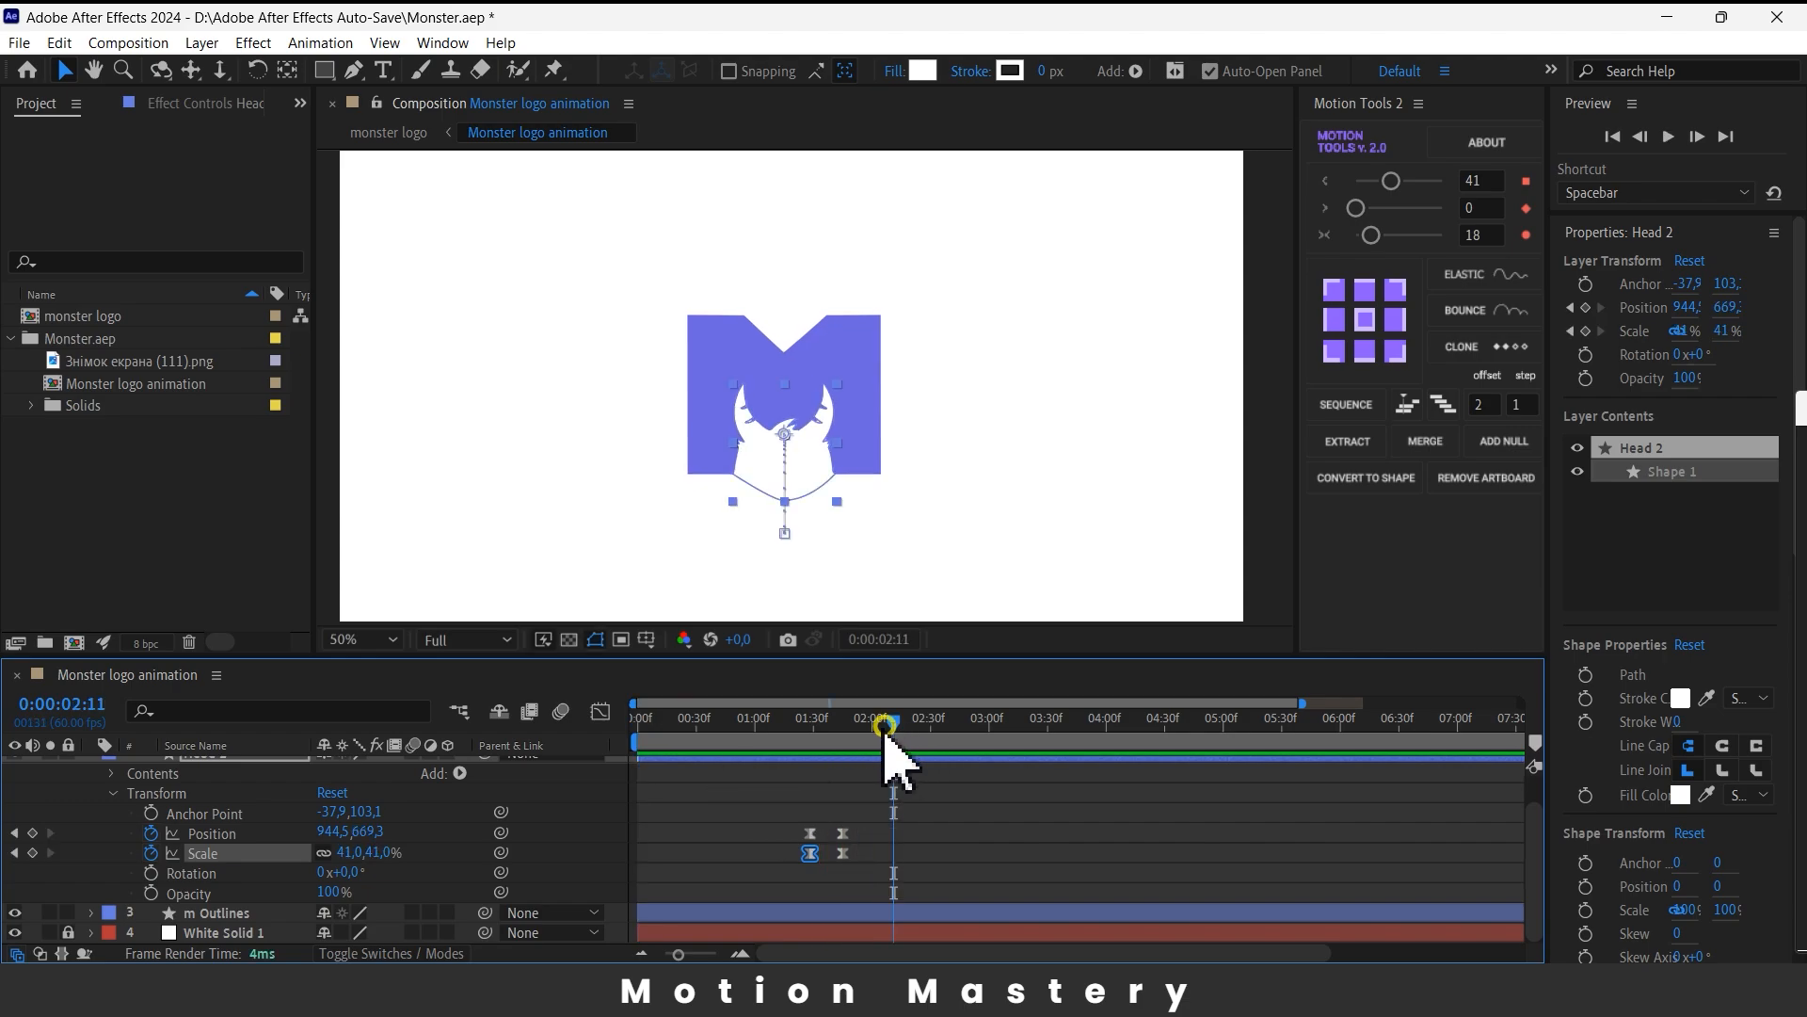
- At 0:00:01:28, set Head 2's Scale to 30% and preview the animation
drag(885, 730, 808, 803)
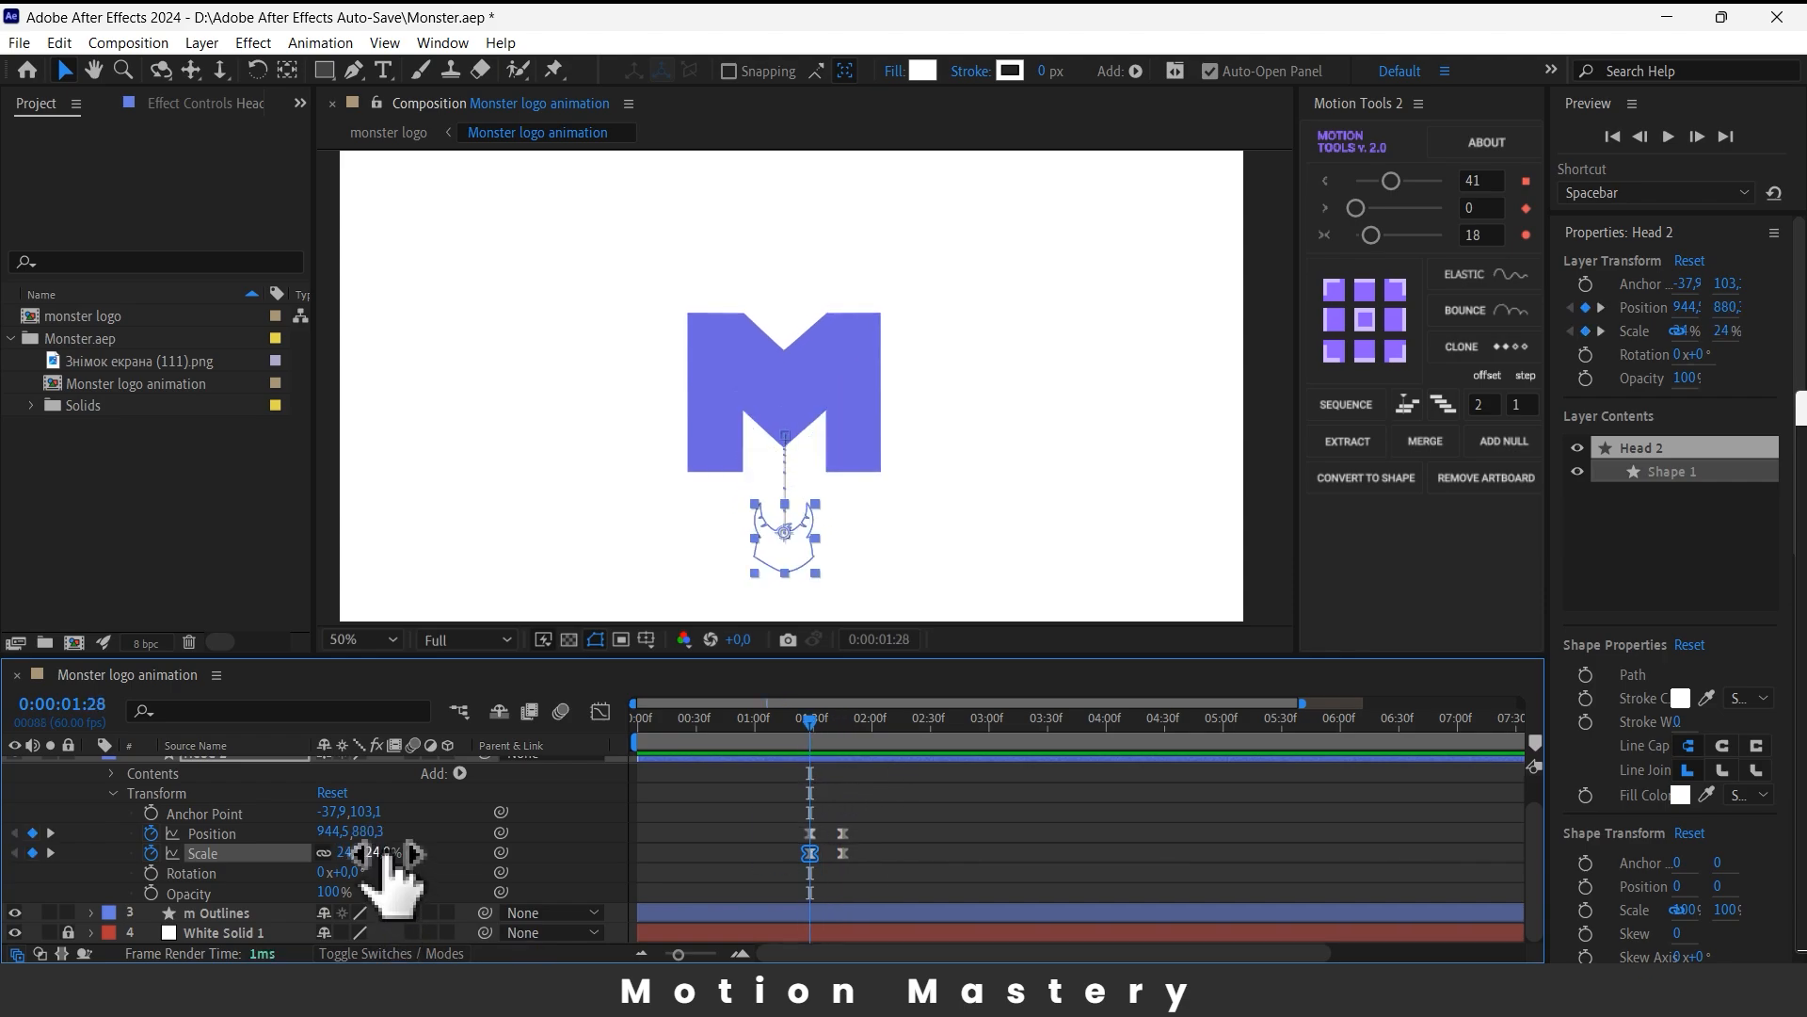
drag(386, 855, 393, 853)
key(space)
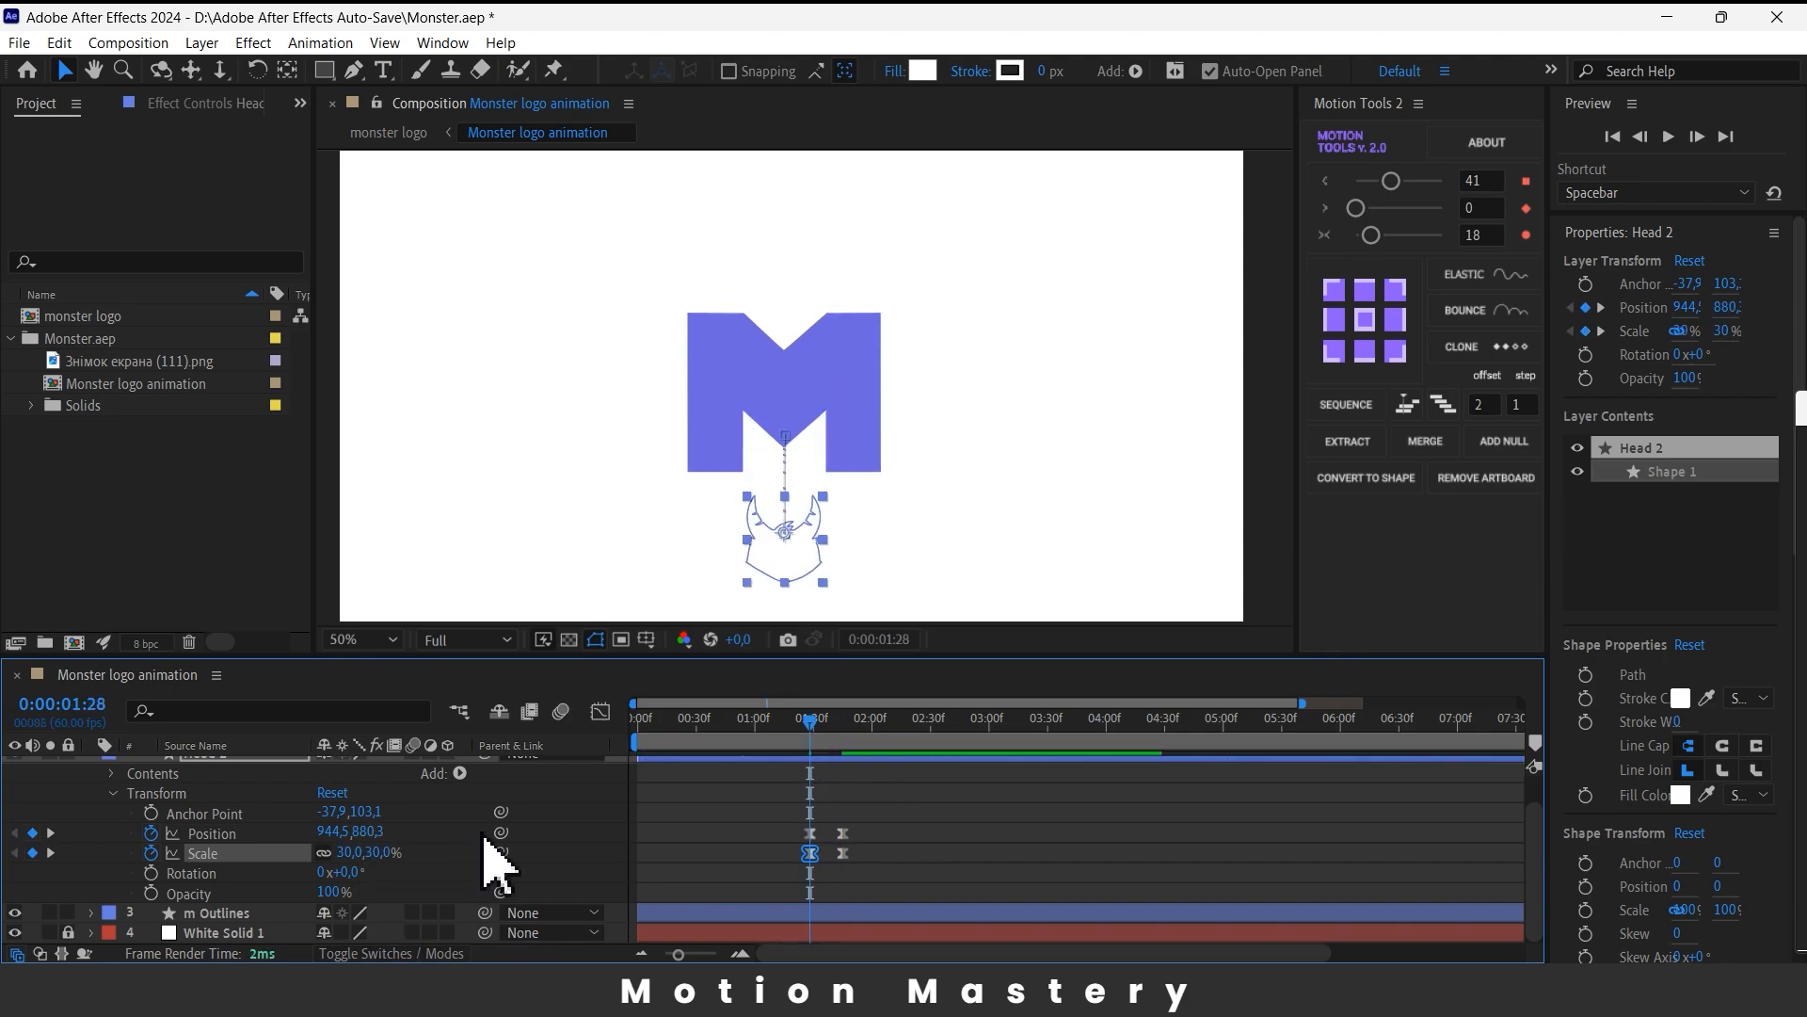
drag(890, 728, 716, 746)
click(805, 769)
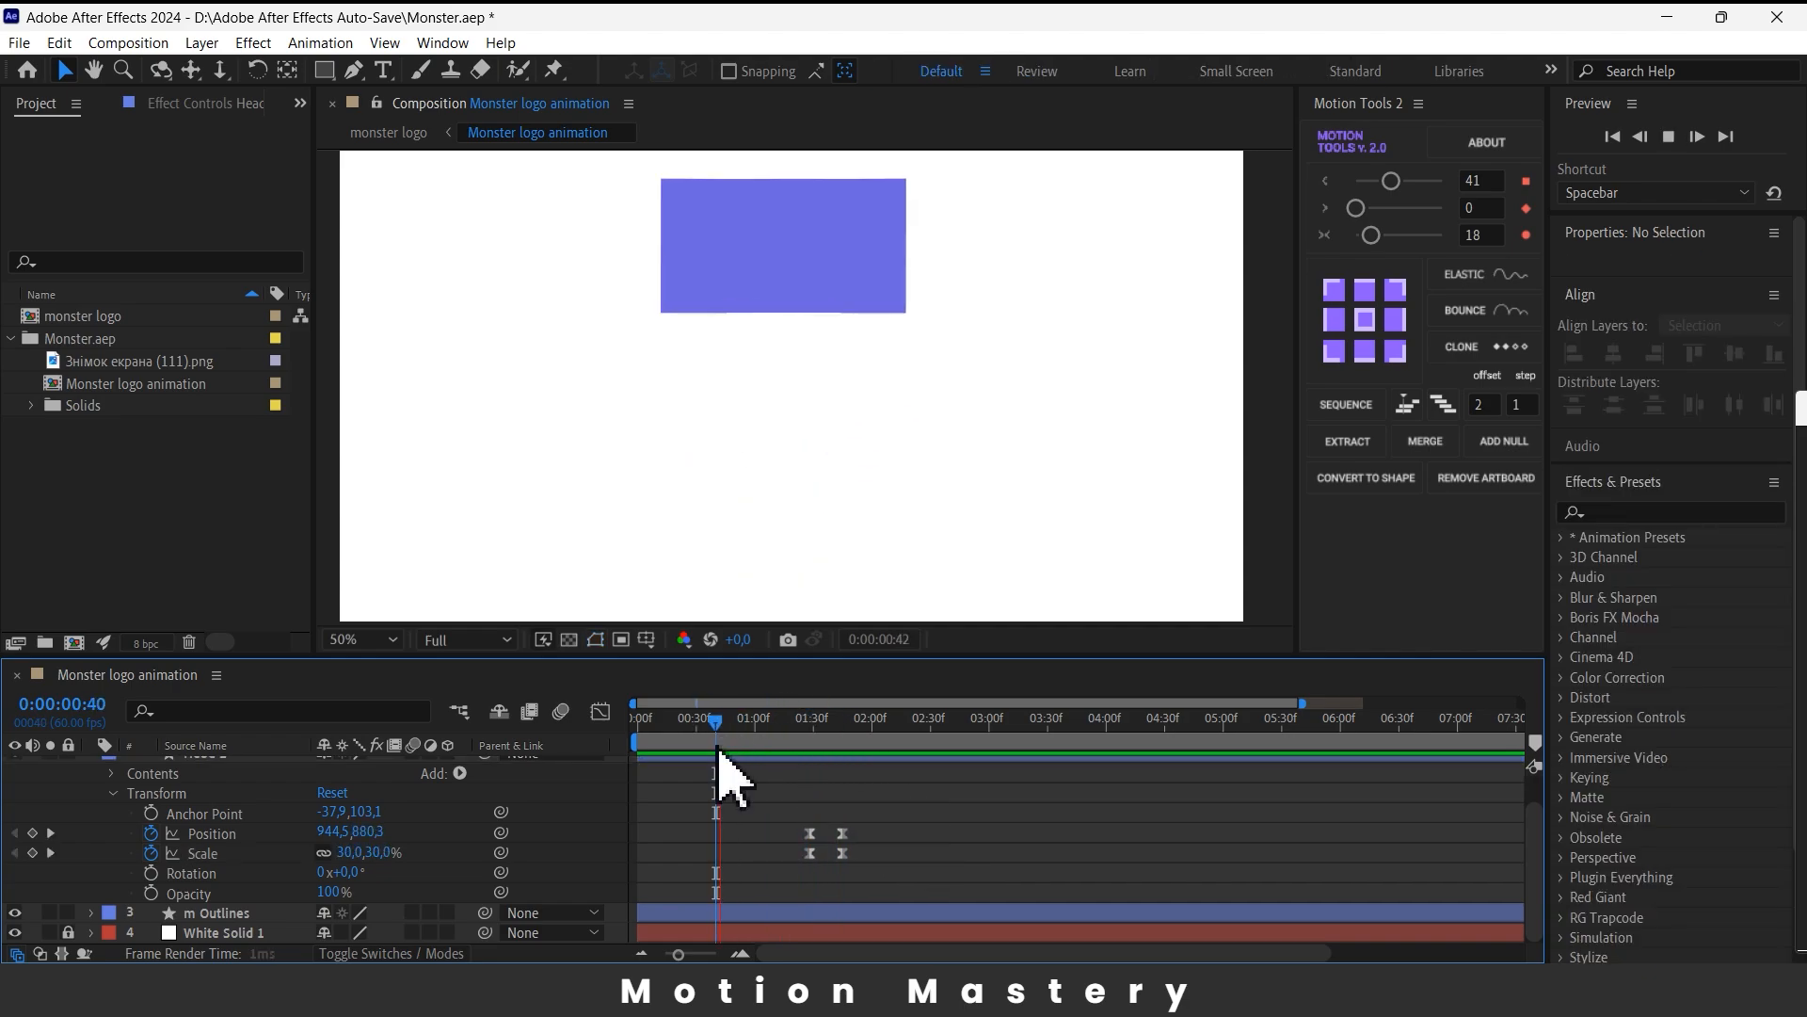
key(space)
key(space)
- Delay Head 2's first Position and Scale keyframes together to about 0:00:01:32 and play from the first frame
drag(868, 815, 834, 874)
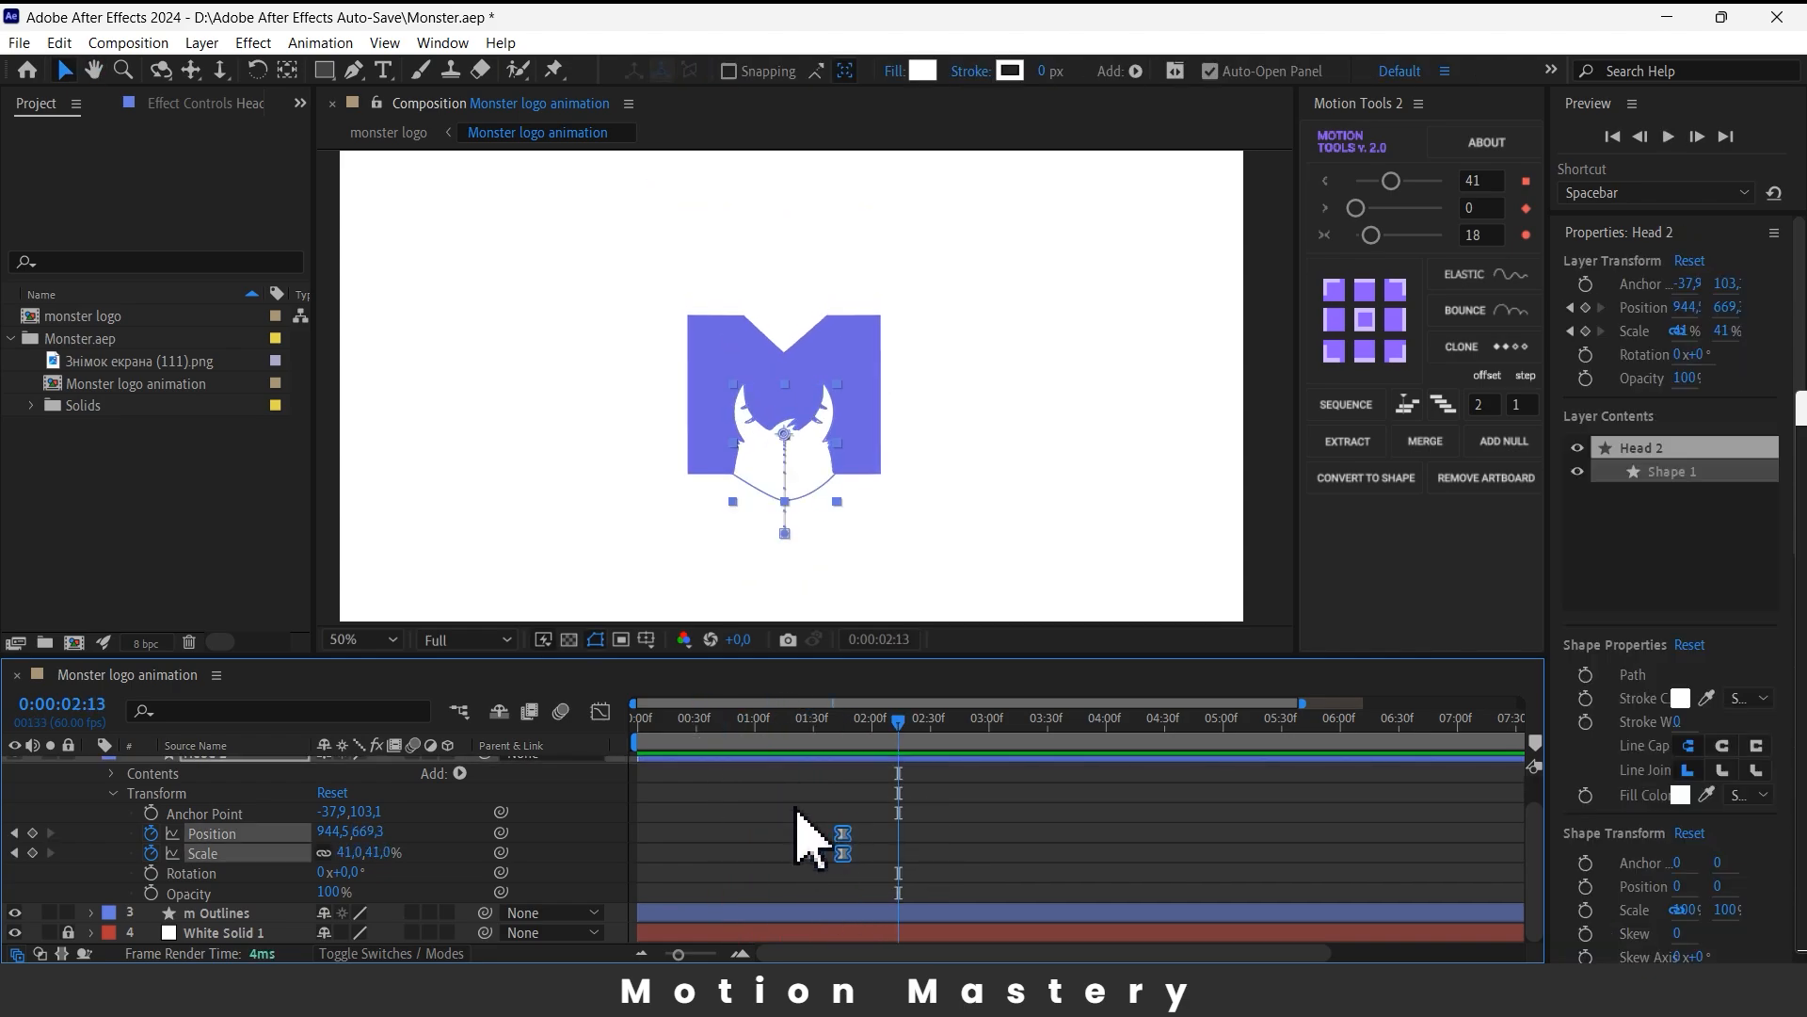
mouse_move(798, 816)
mouse_down()
mouse_move(817, 861)
mouse_move(818, 834)
mouse_up()
key(space)
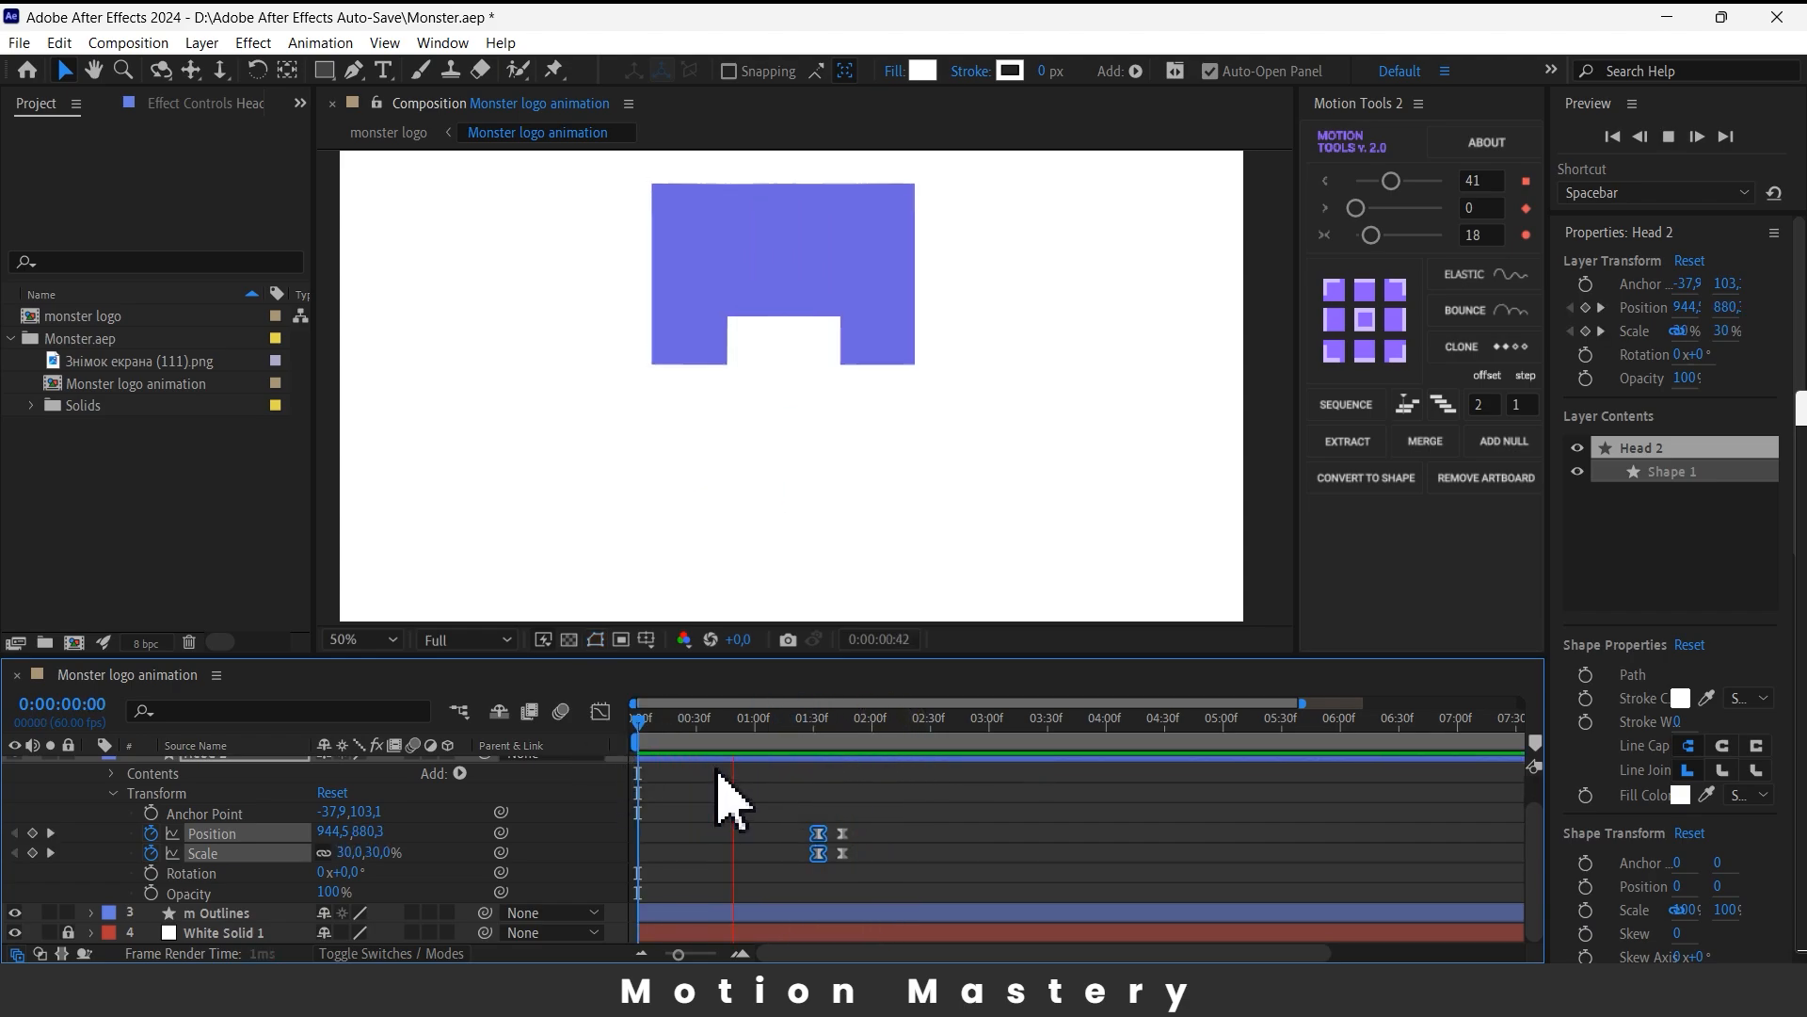
- Stop the preview, go to 0:00:01:43 and make the eye layer visible
click(761, 815)
drag(903, 721, 839, 767)
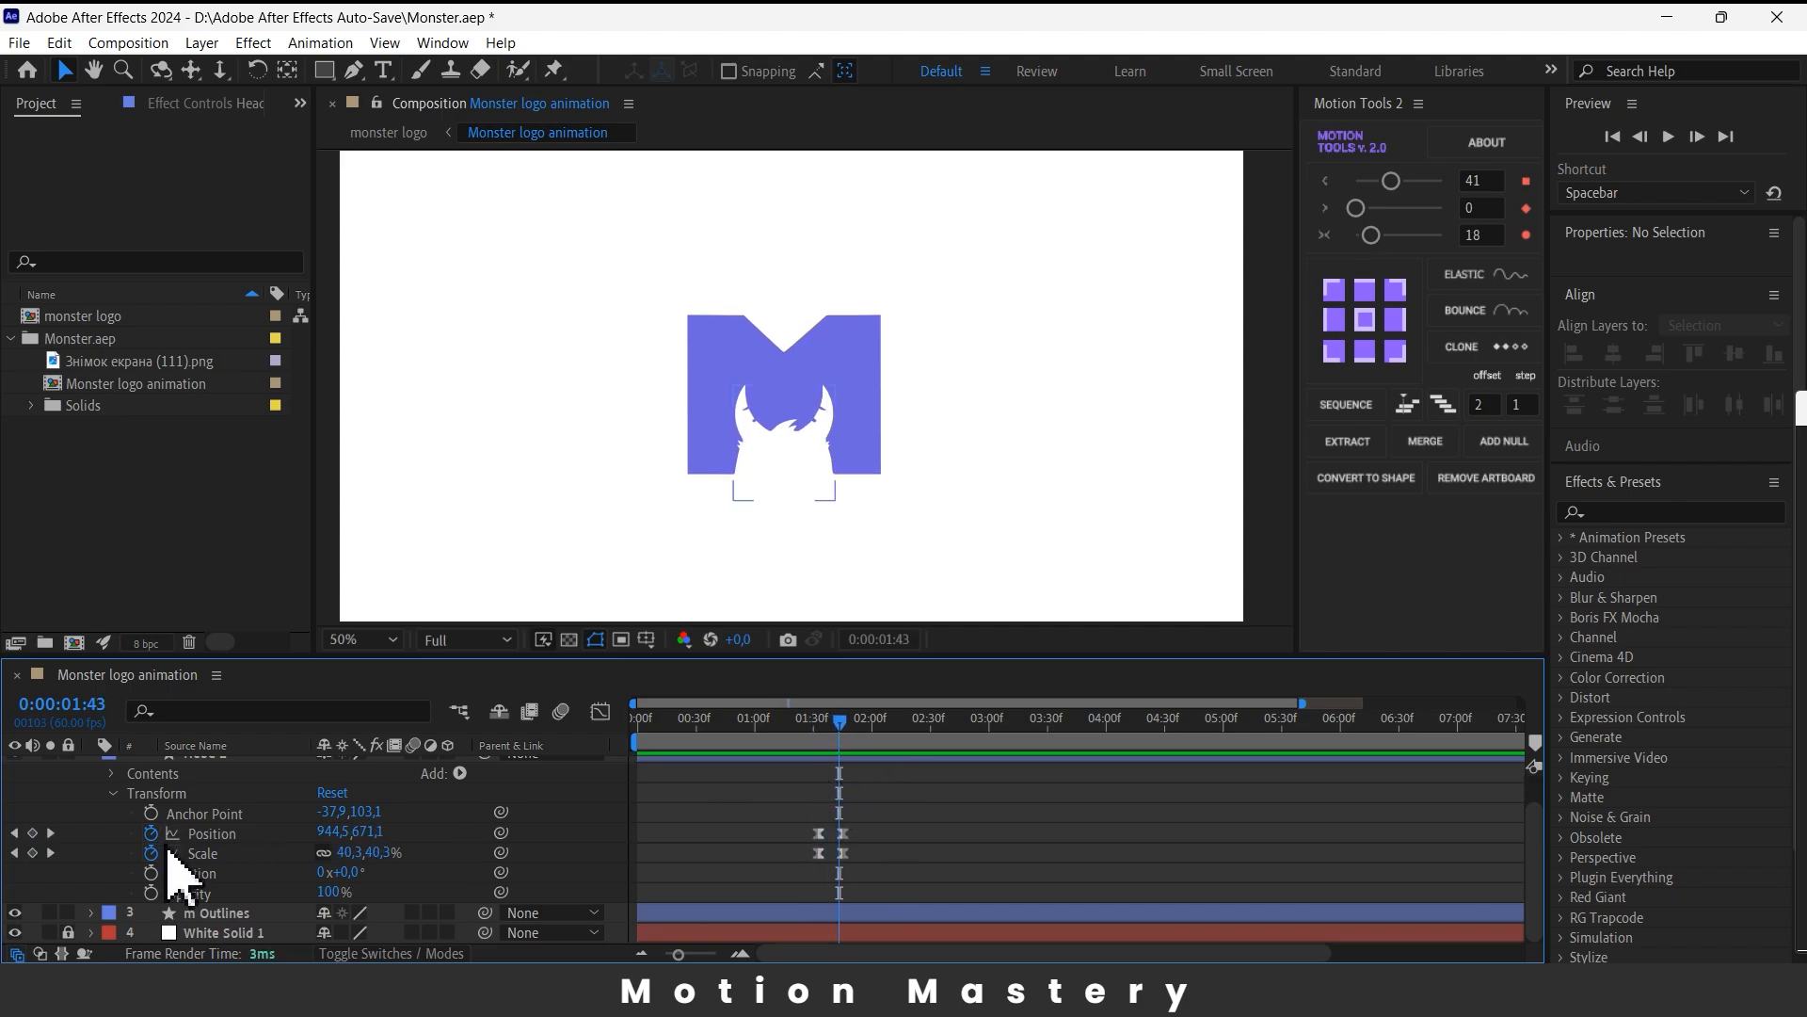
scroll(174, 871, up, 2)
click(15, 767)
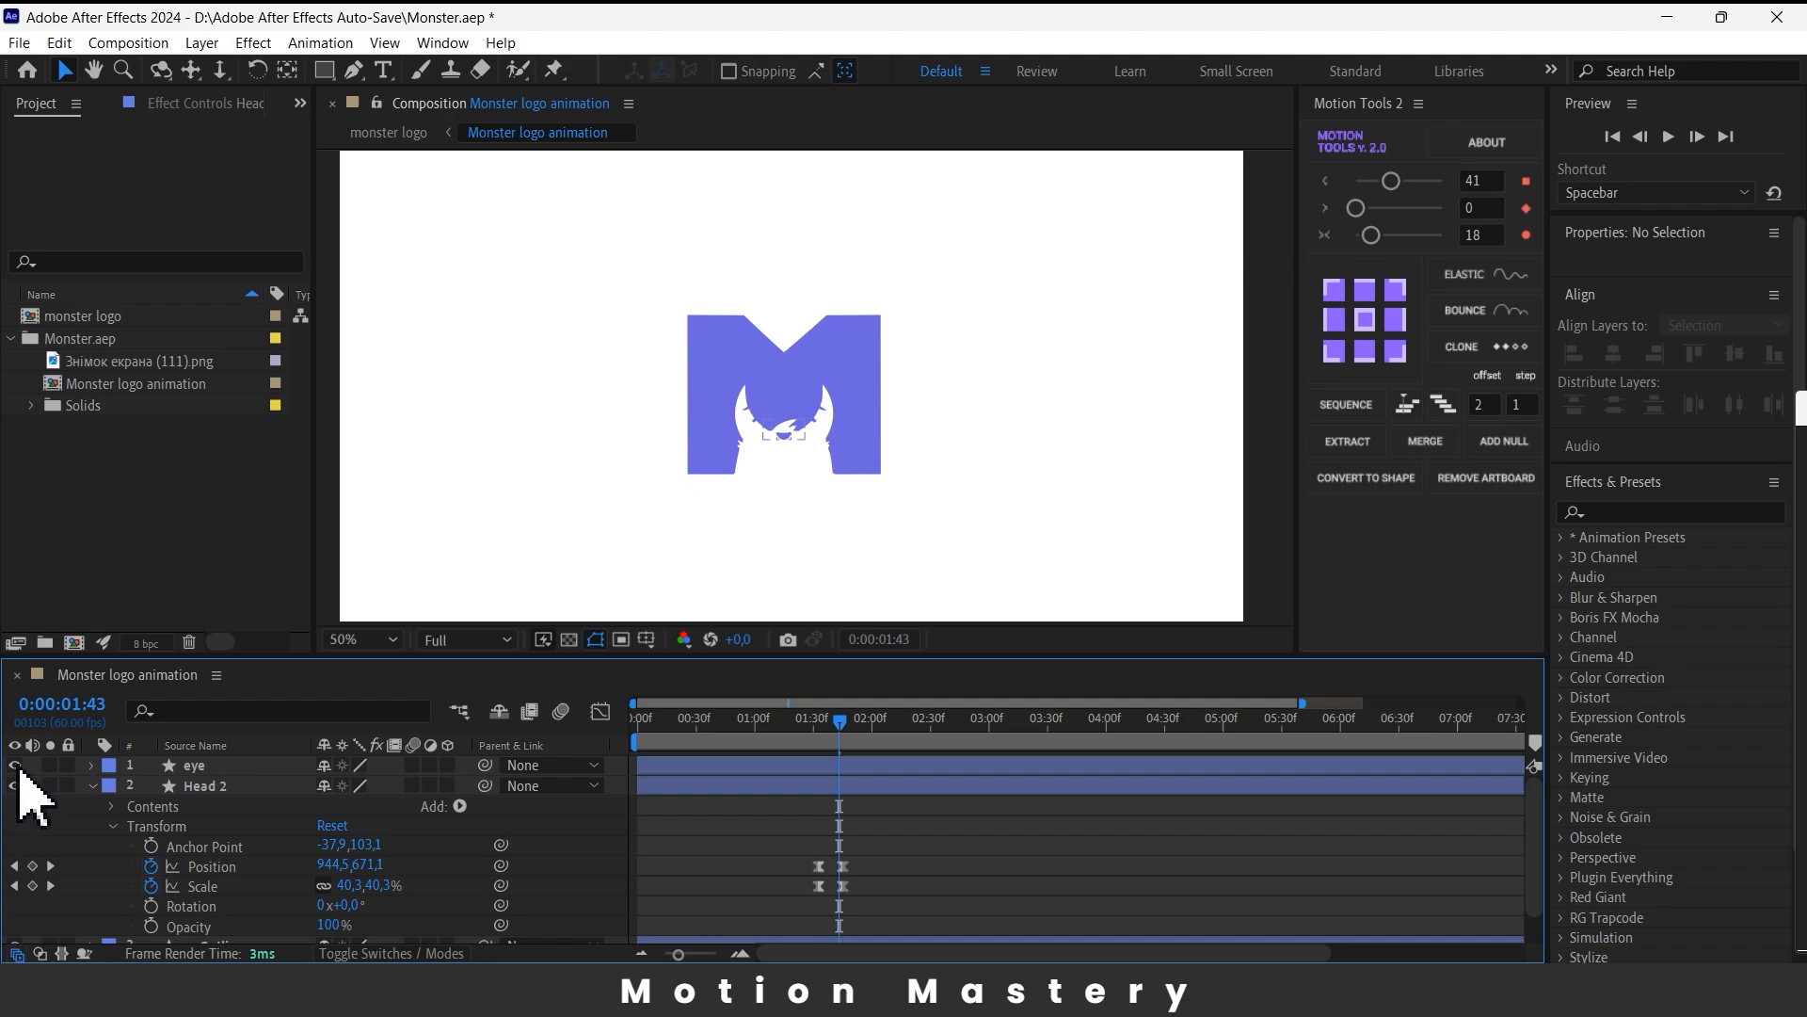
- Lower the eye layer onto the monster's face by setting its Y position to 744
click(91, 765)
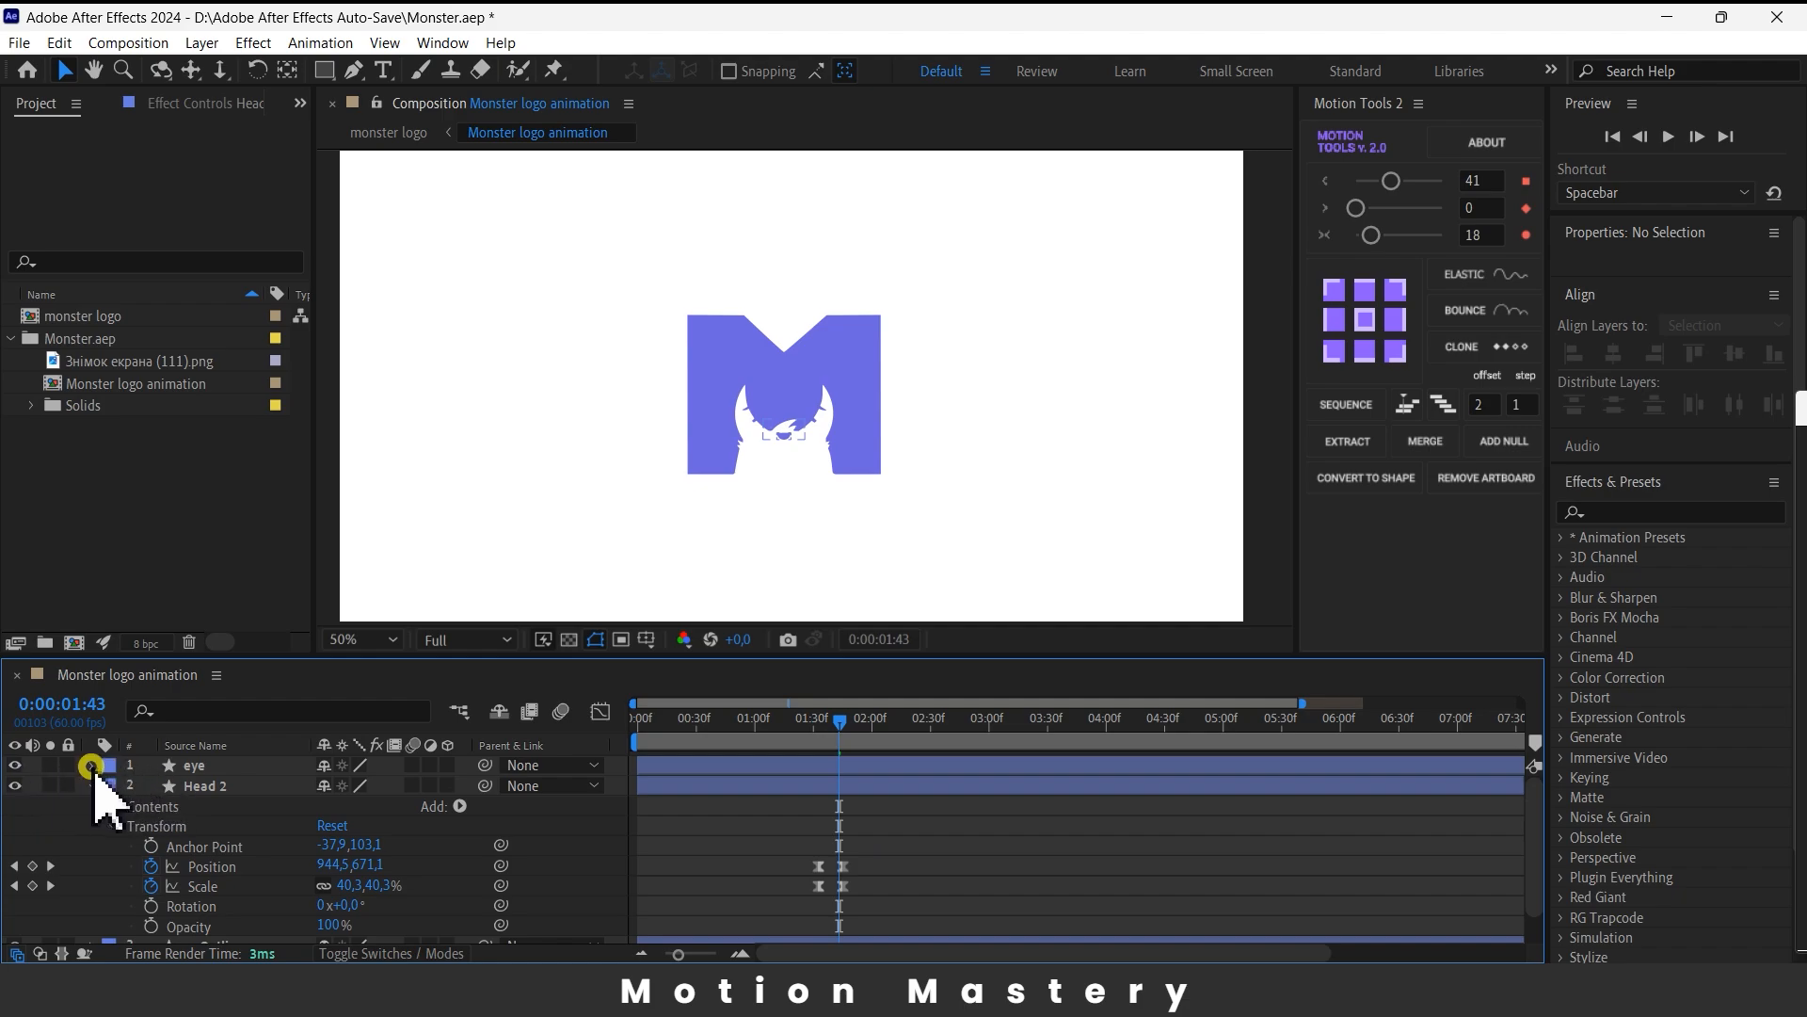
click(111, 805)
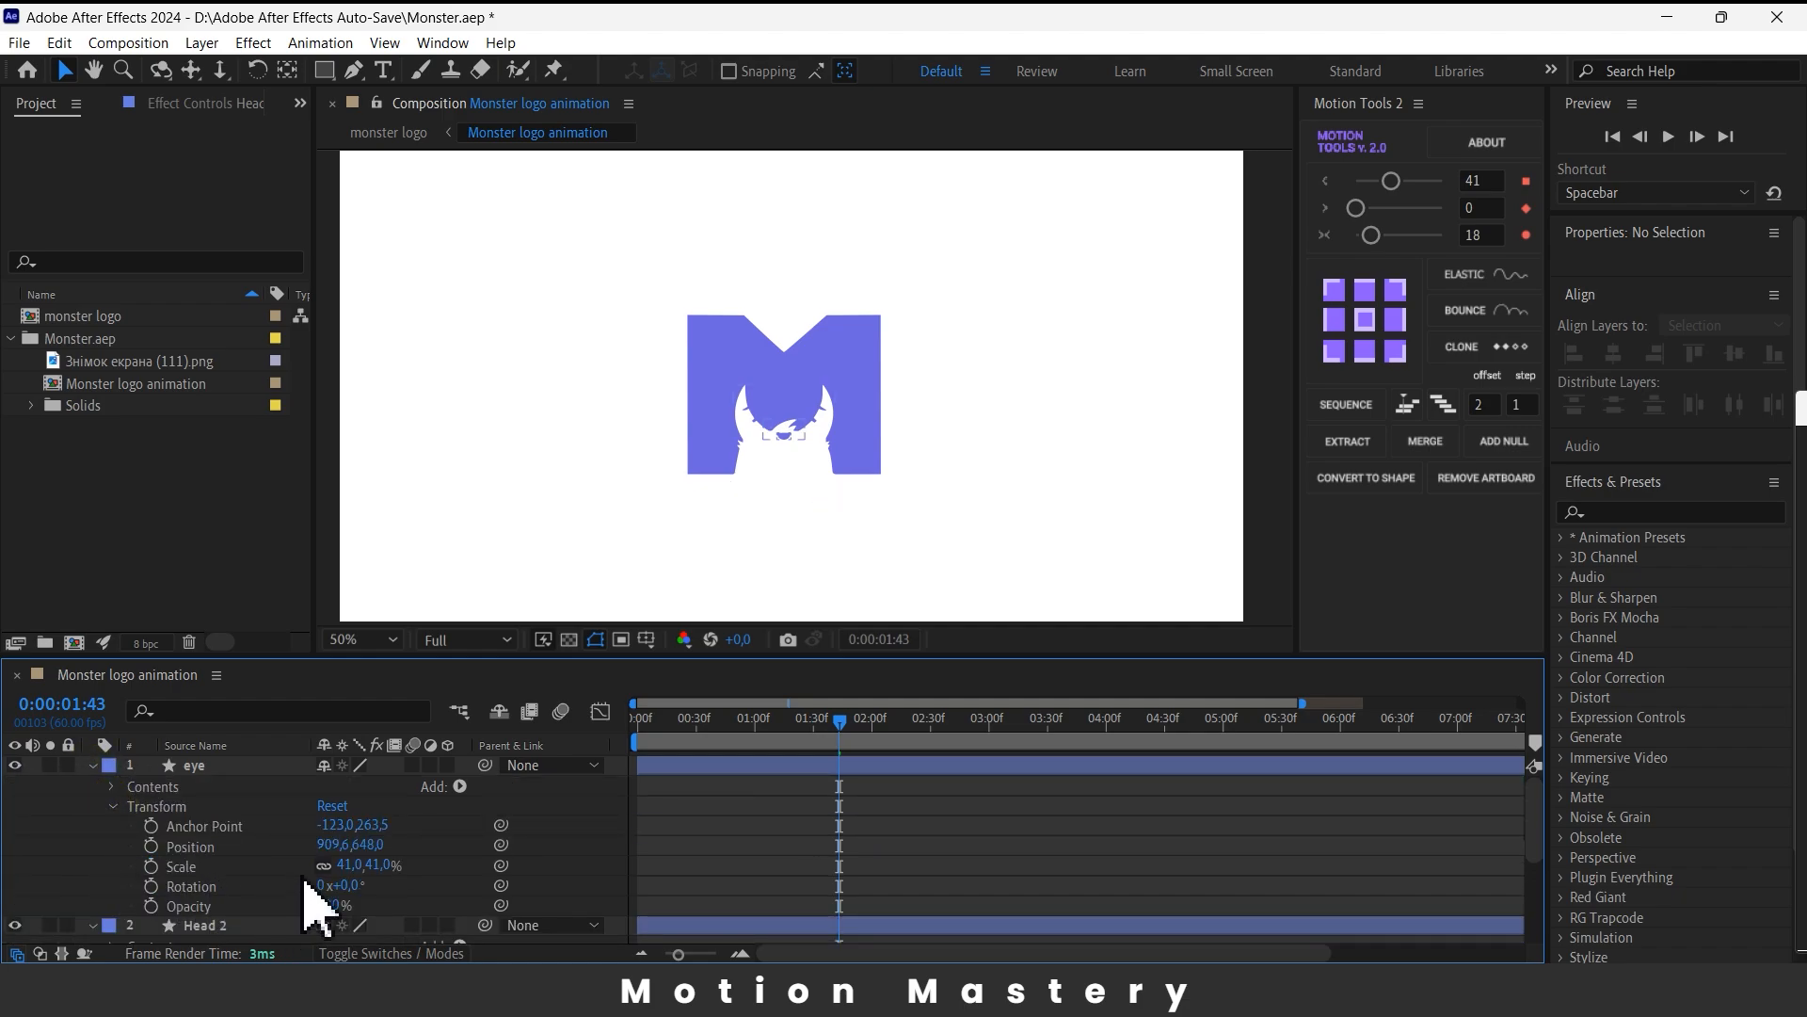
drag(366, 846, 433, 848)
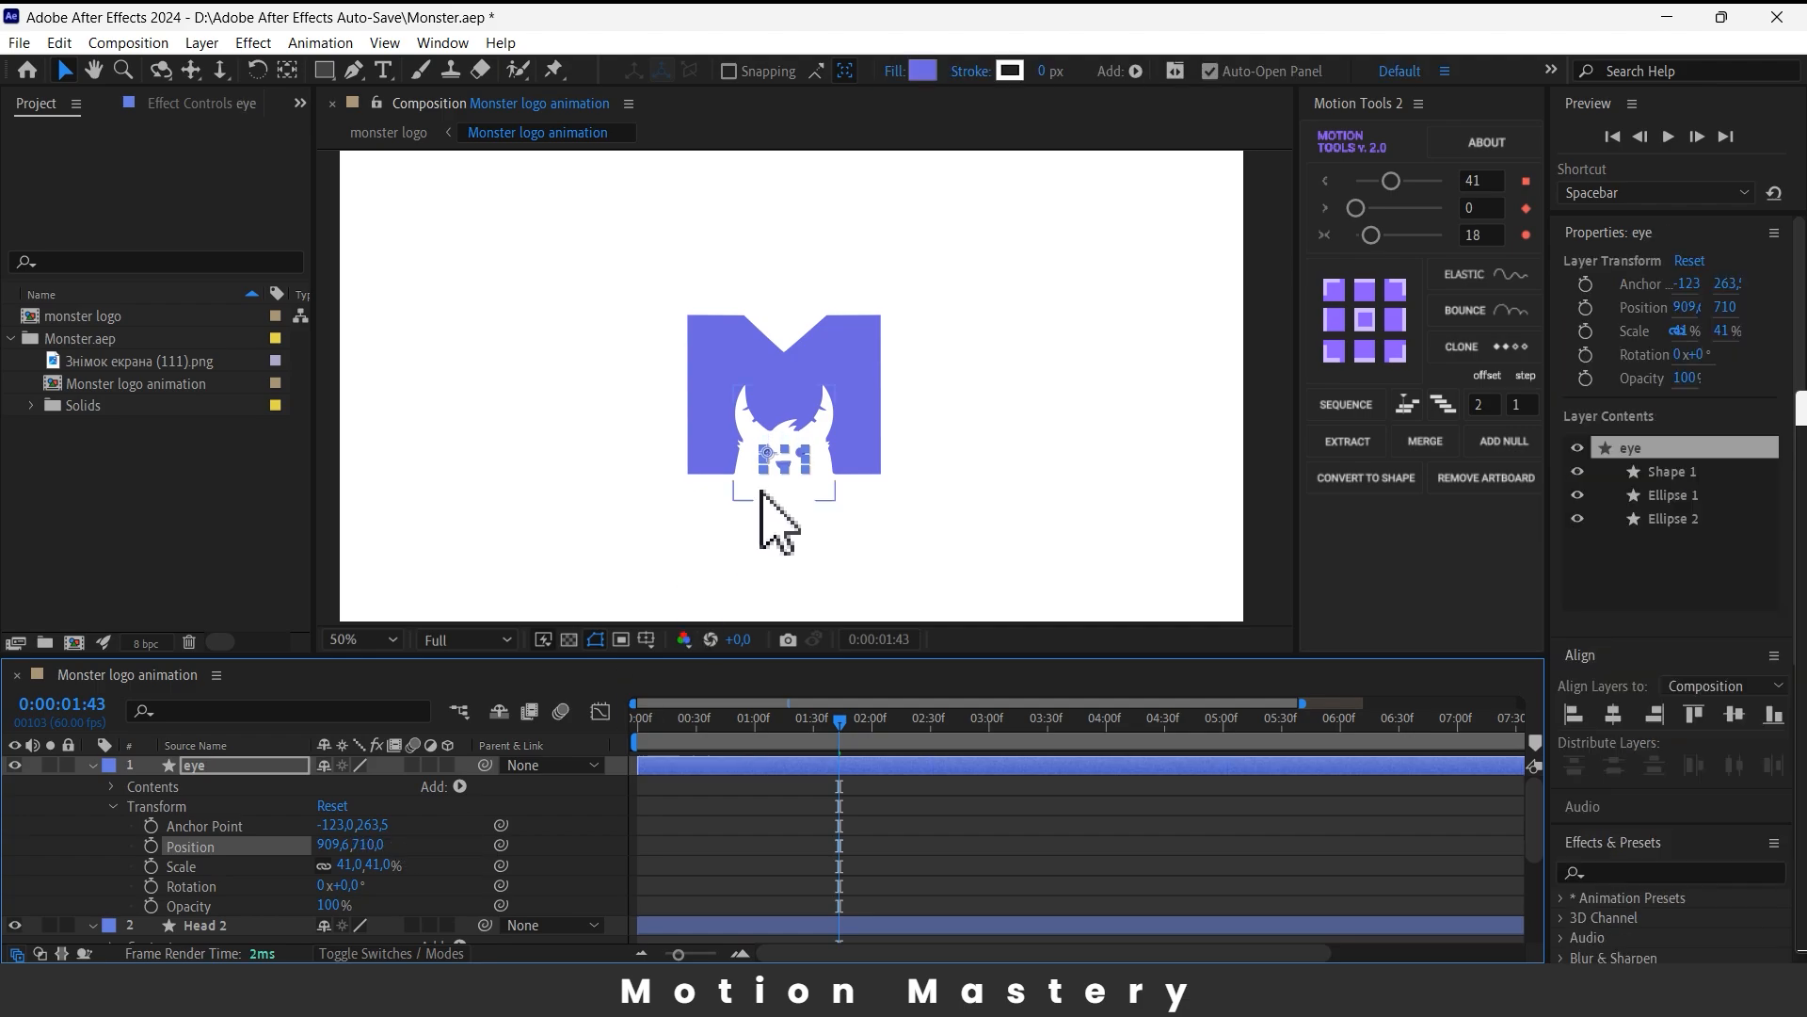
scroll(761, 492, up, 1)
drag(683, 530, 676, 429)
click(470, 500)
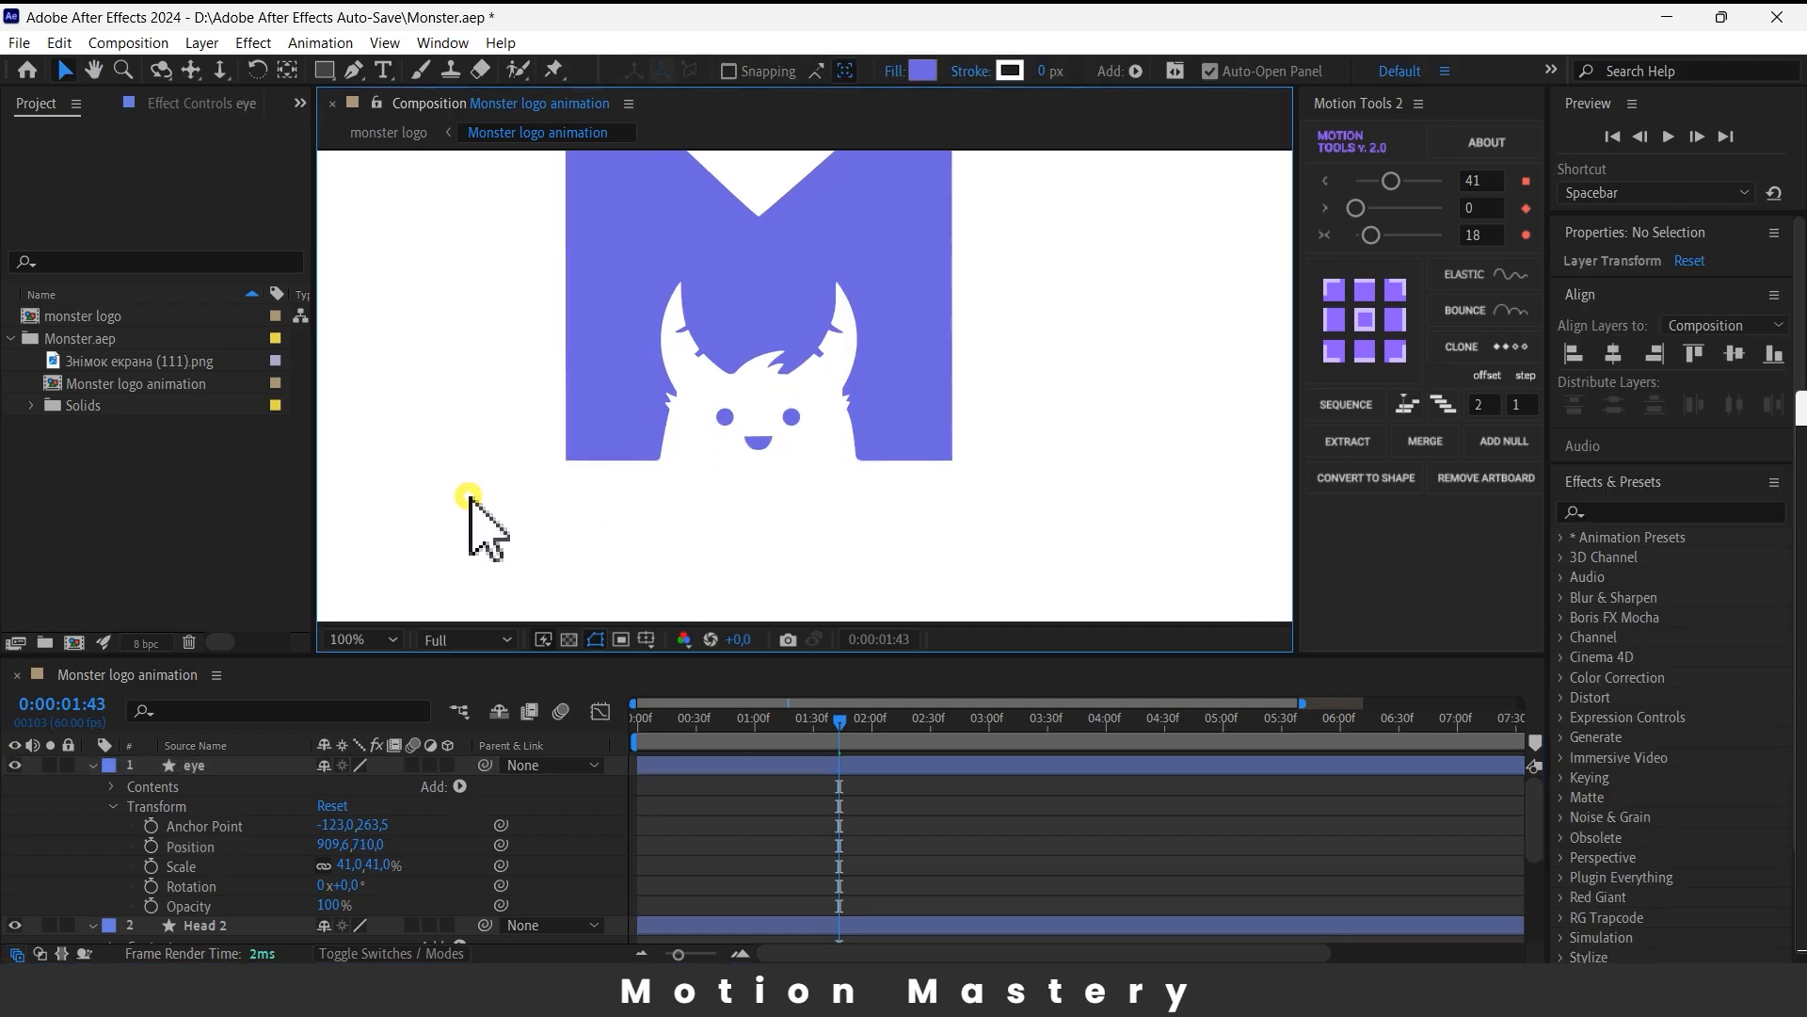
click(373, 844)
drag(381, 840, 399, 835)
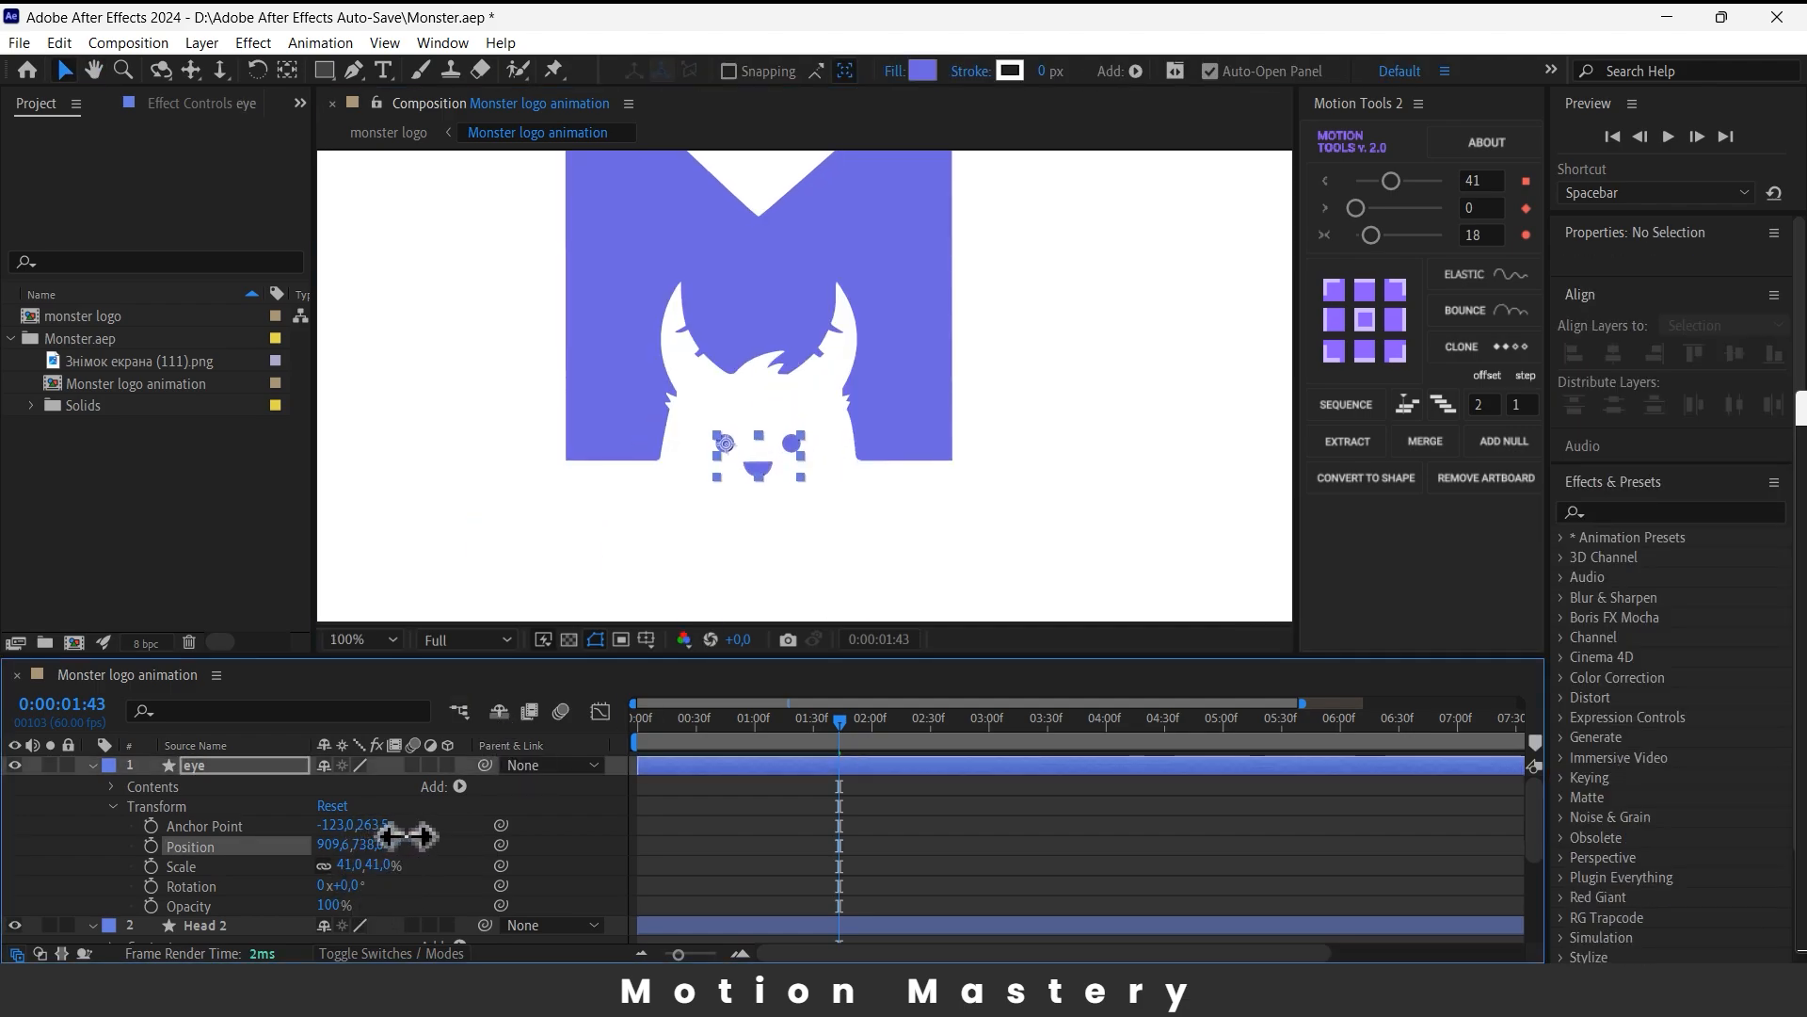
click(484, 525)
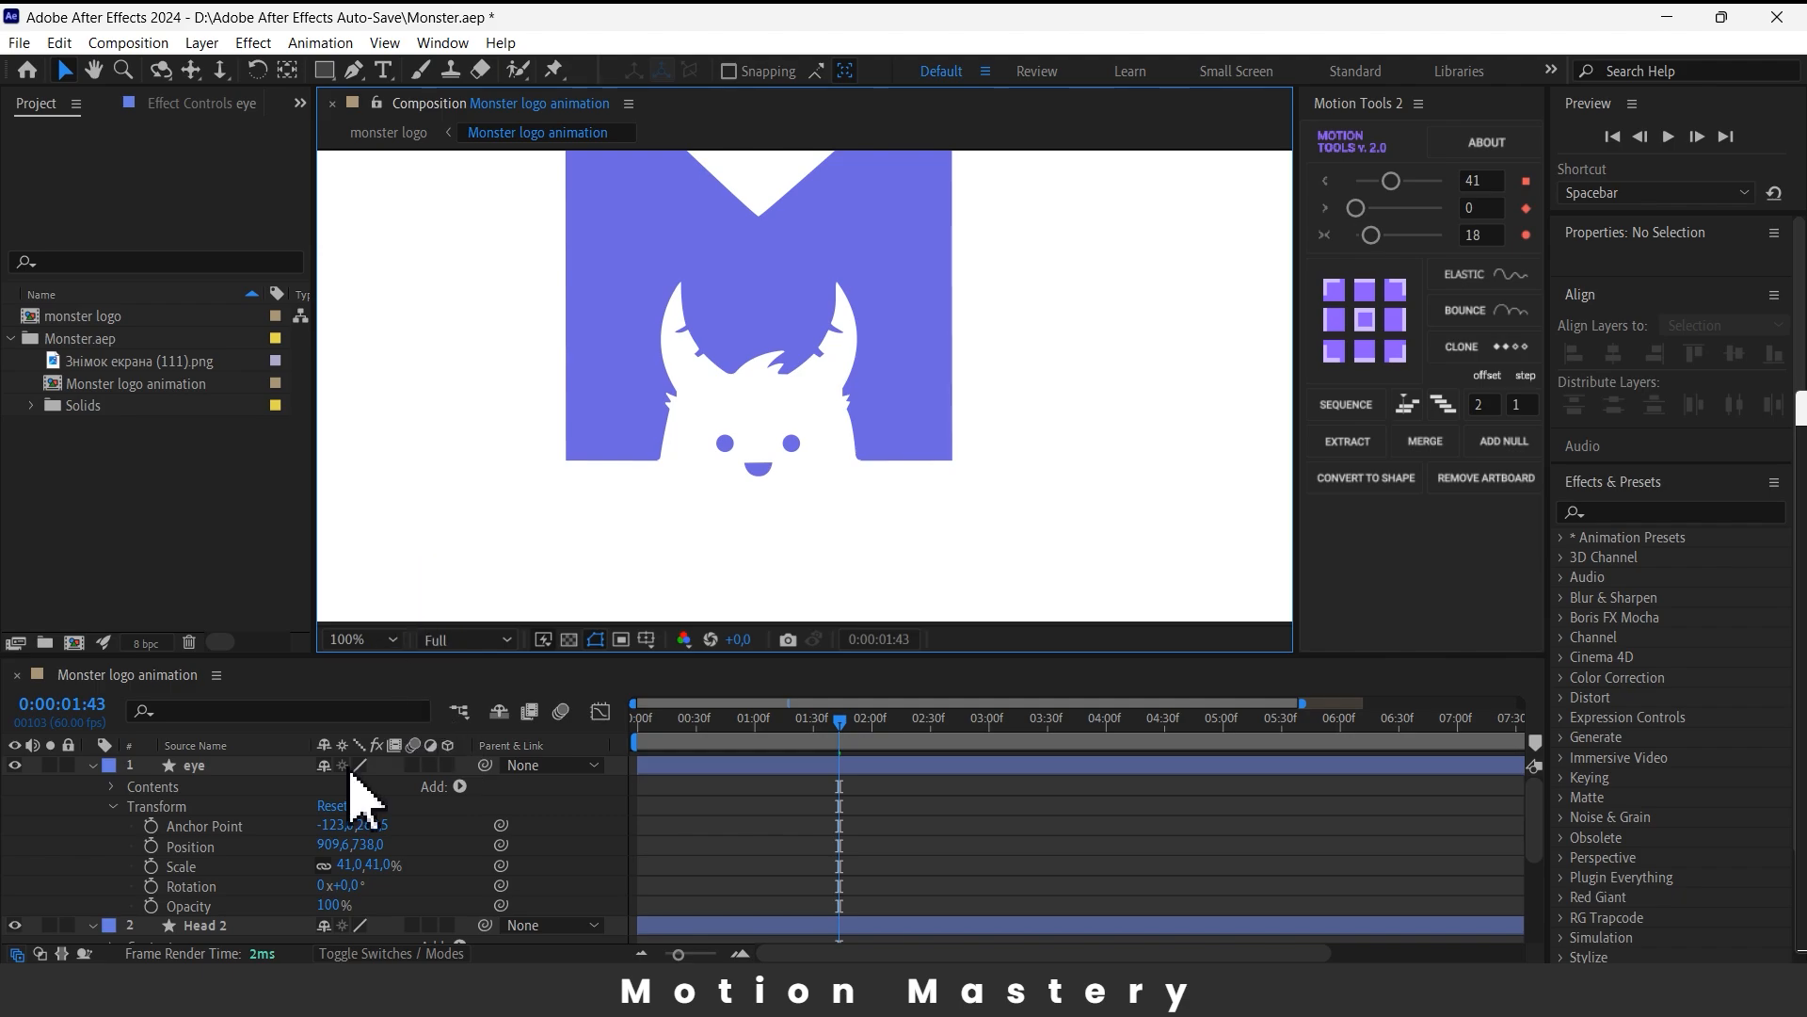
click(380, 831)
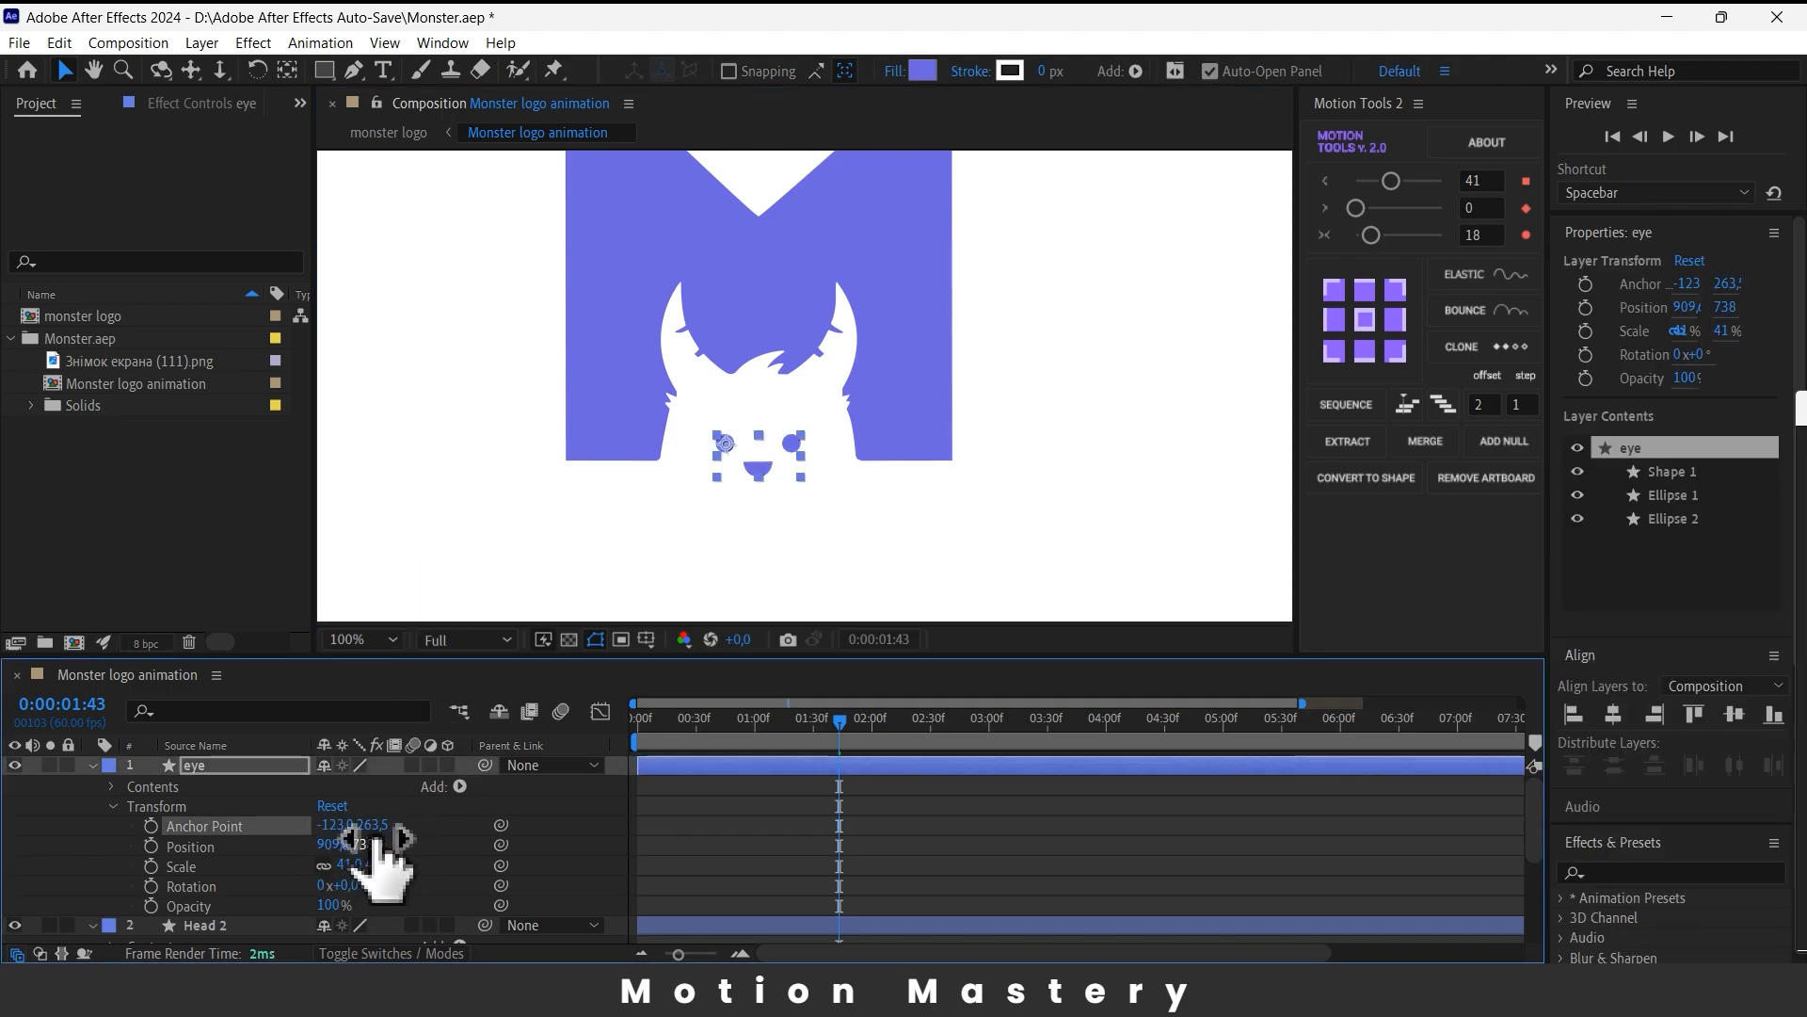
key(ctrl+z)
drag(363, 845, 408, 844)
click(478, 505)
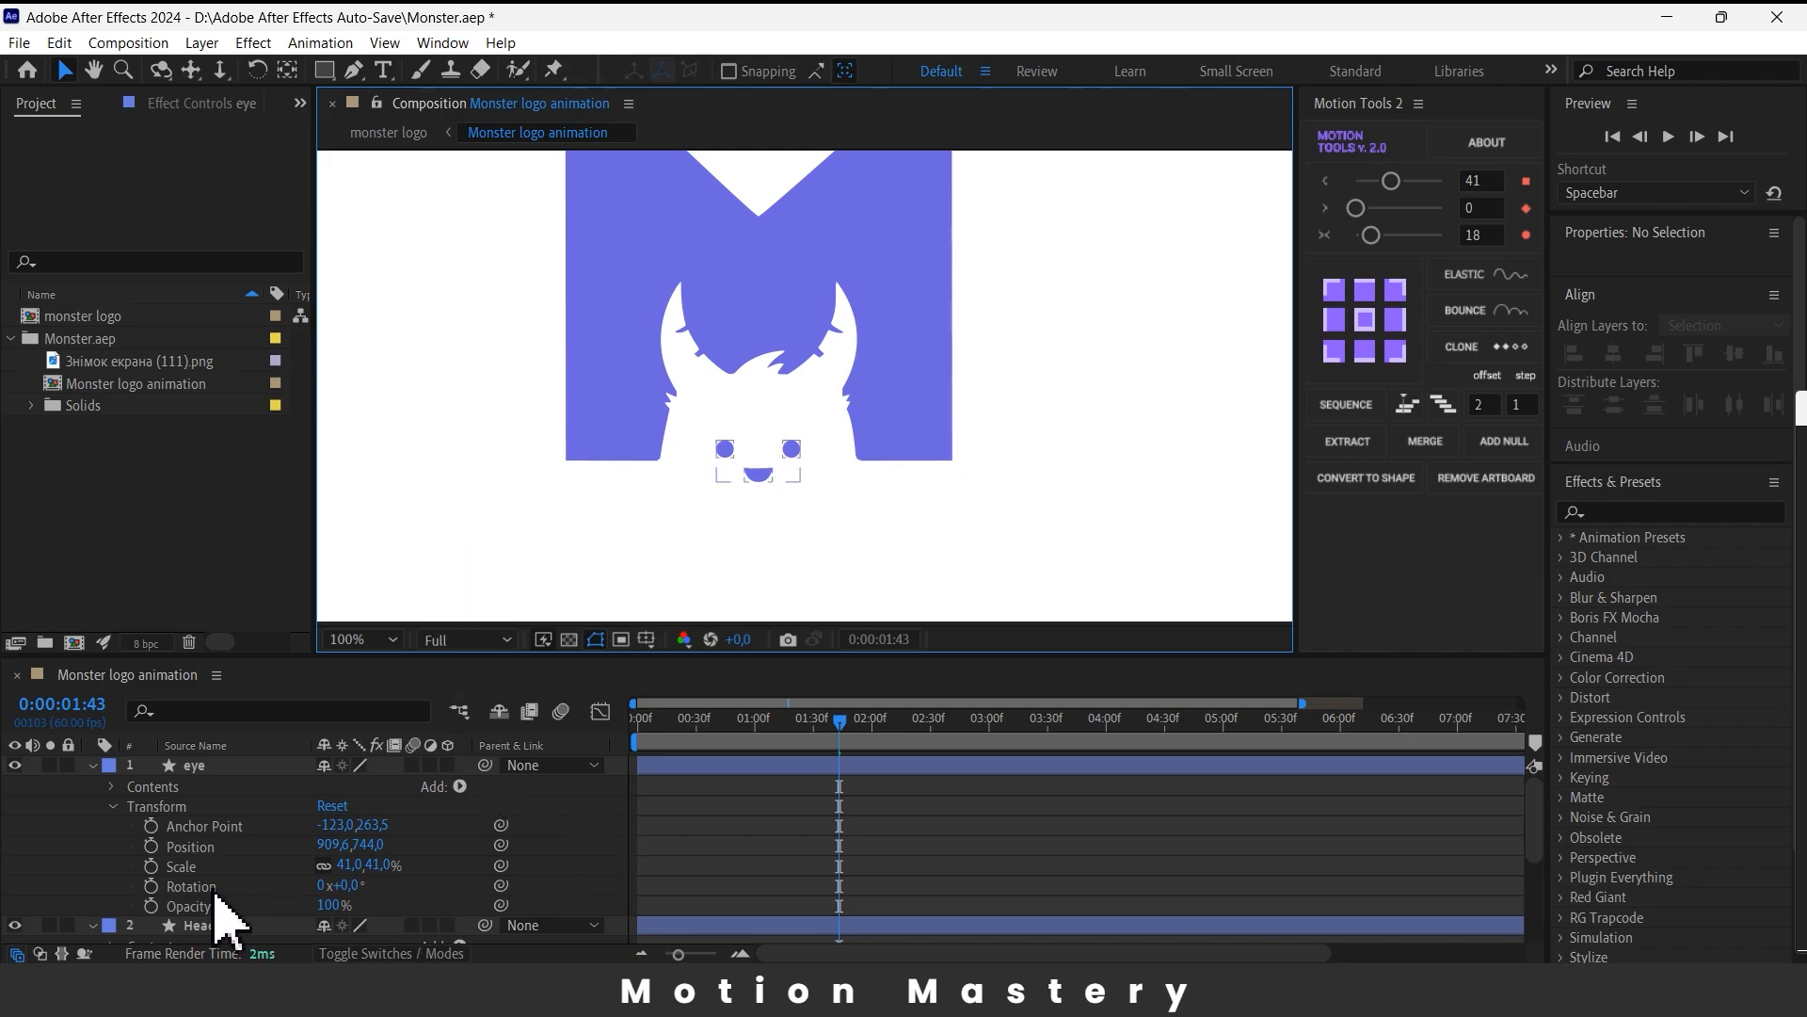
- Keyframe the eye layer's Opacity at 0% at 0:00:01:30 and 100% at 0:00:01:43, then apply Easy Ease to both keyframes
click(150, 906)
drag(841, 751, 815, 749)
drag(334, 907, 17, 923)
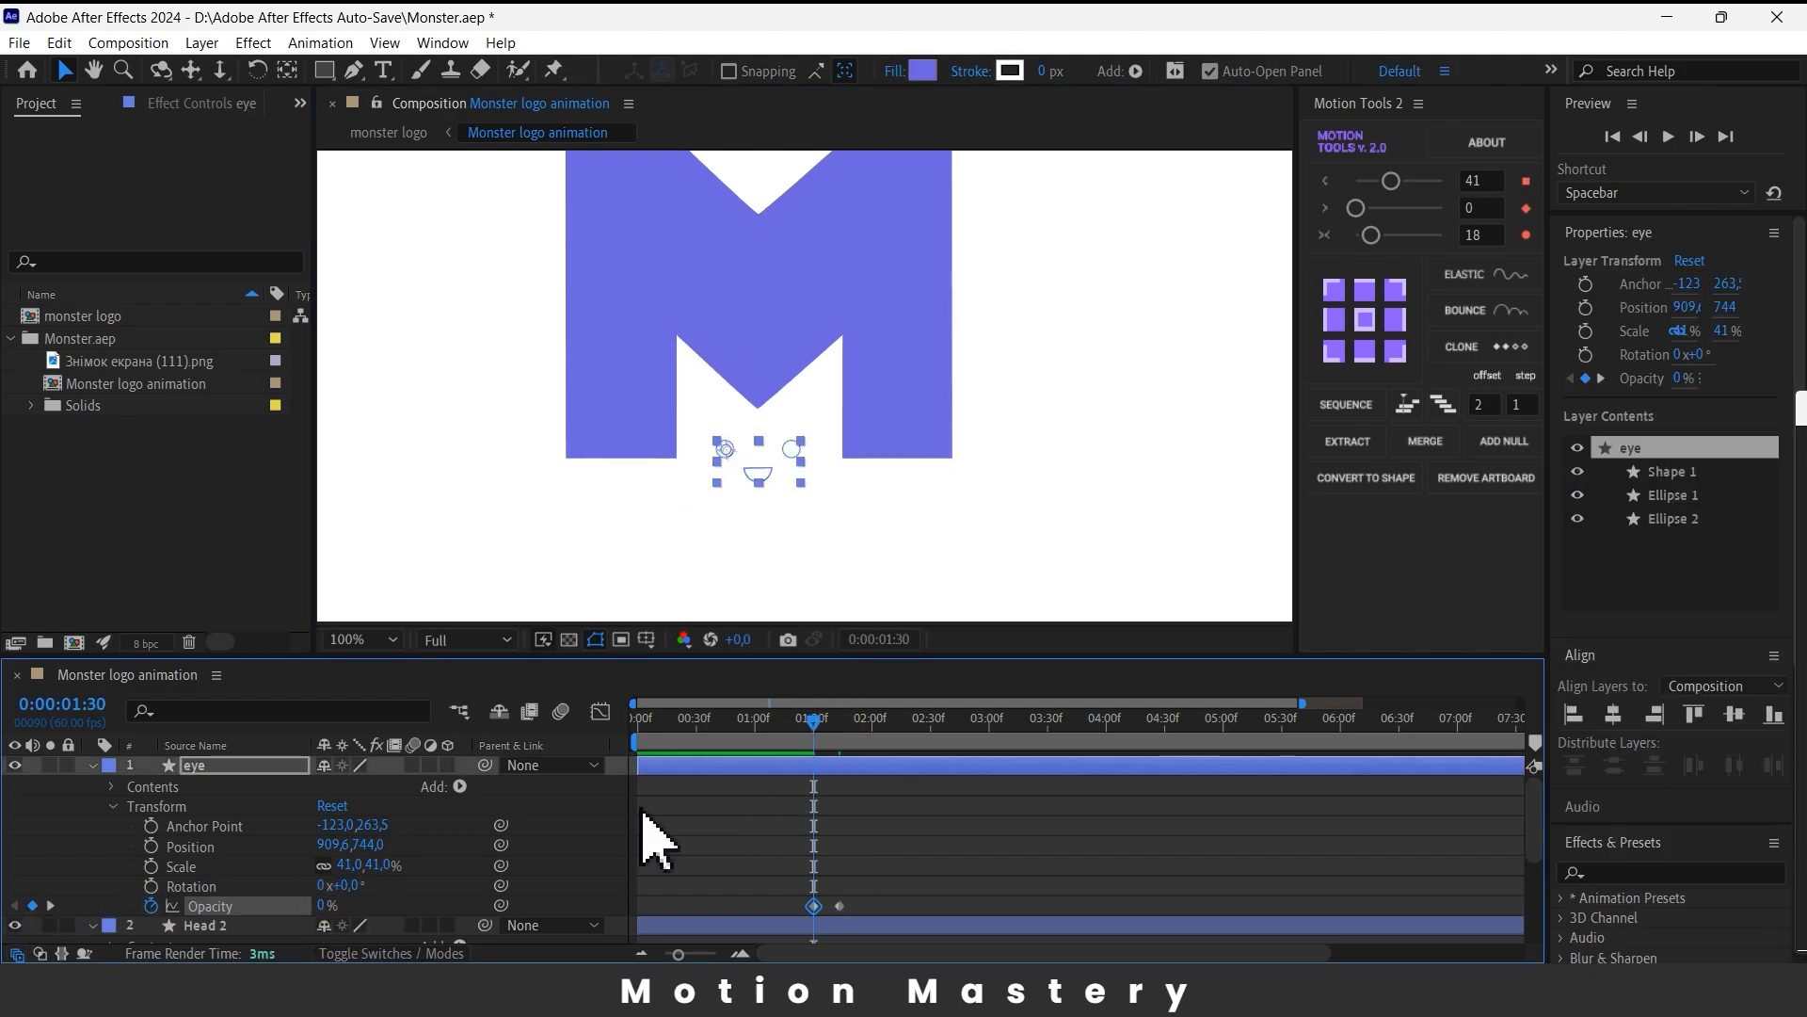
drag(888, 867, 800, 942)
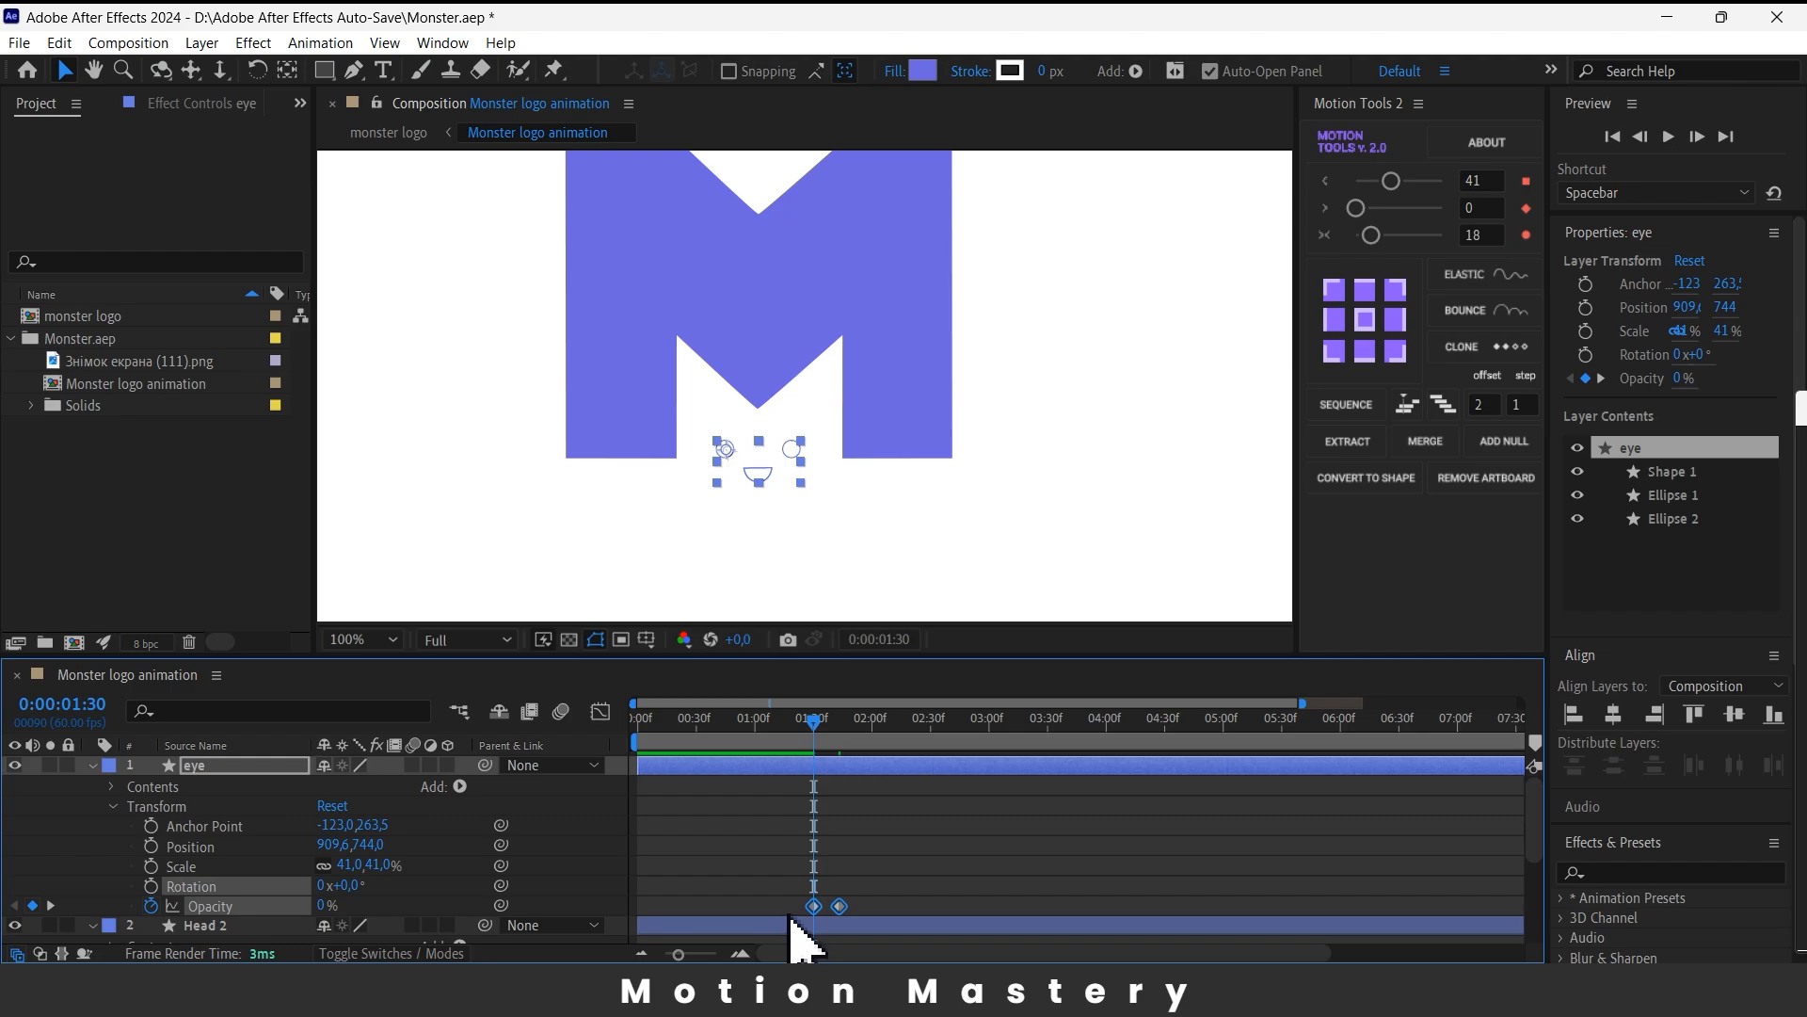
drag(815, 734, 857, 739)
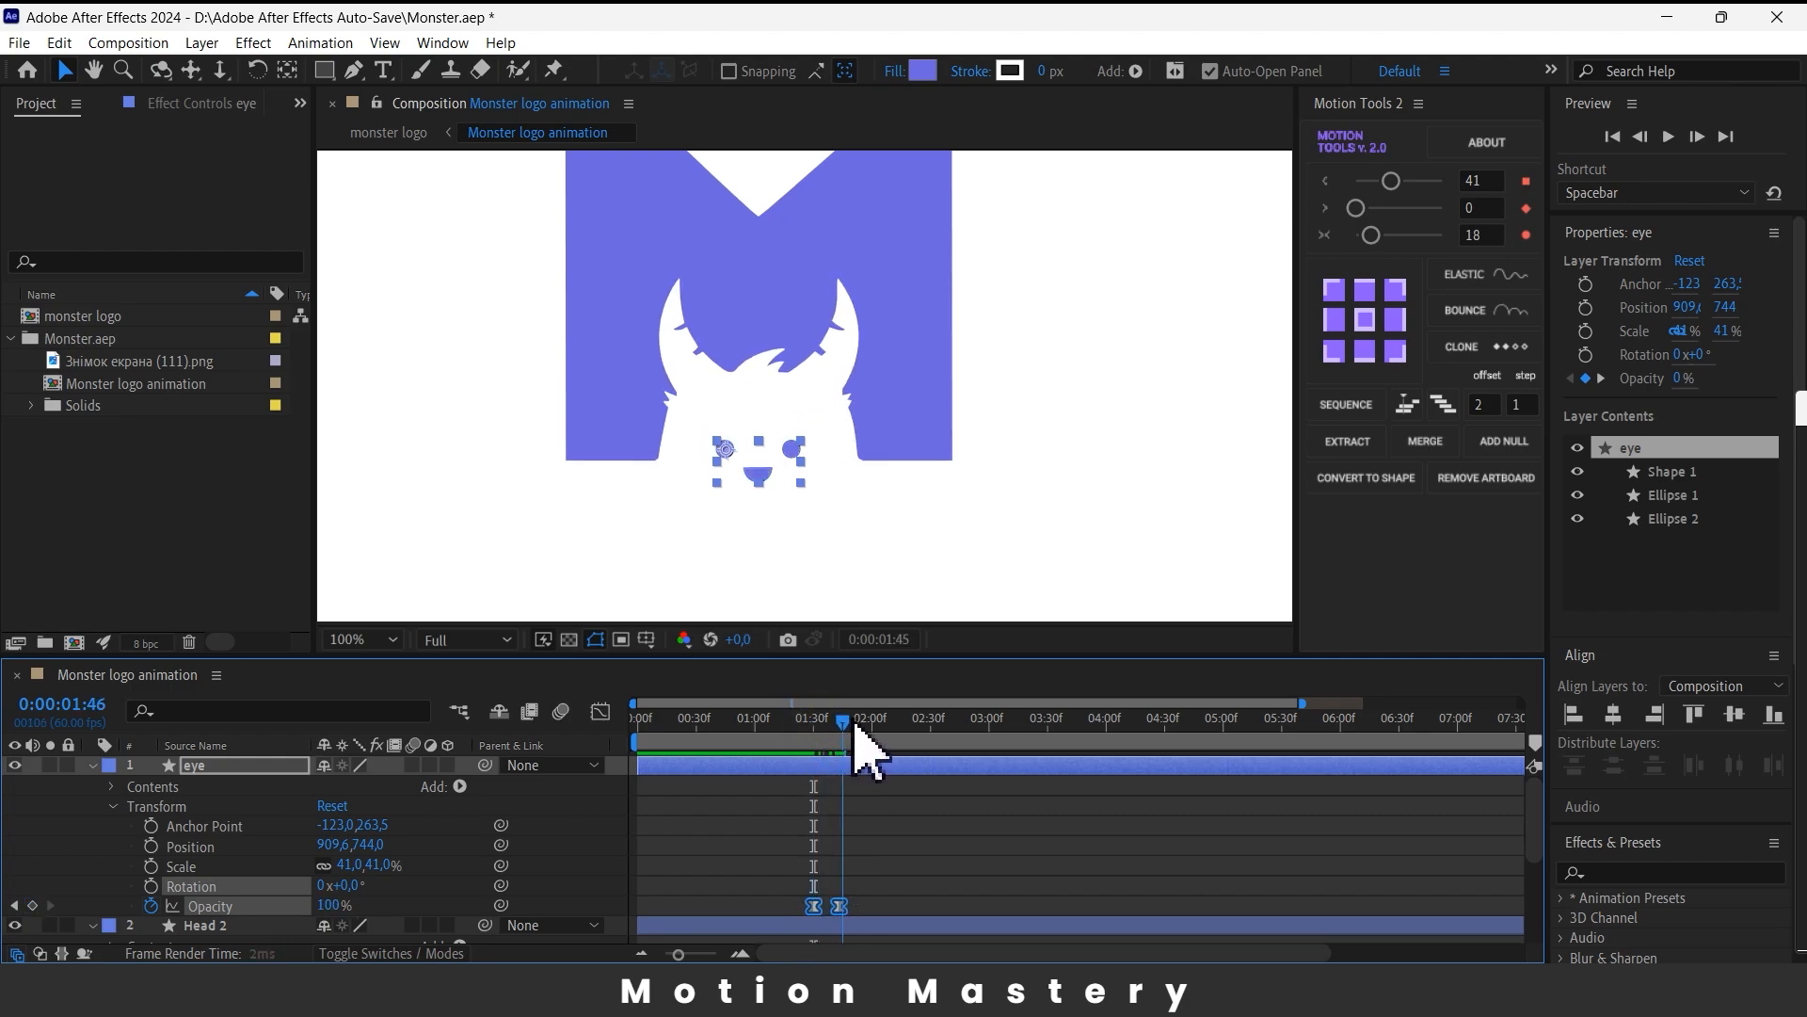
- Delay and tighten the eye layer's Opacity keyframes to about 0:00:01:48 and 0:00:01:57, and preview the animation
mouse_move(857, 879)
mouse_down()
mouse_move(812, 936)
mouse_move(903, 894)
mouse_move(864, 908)
mouse_up()
click(902, 885)
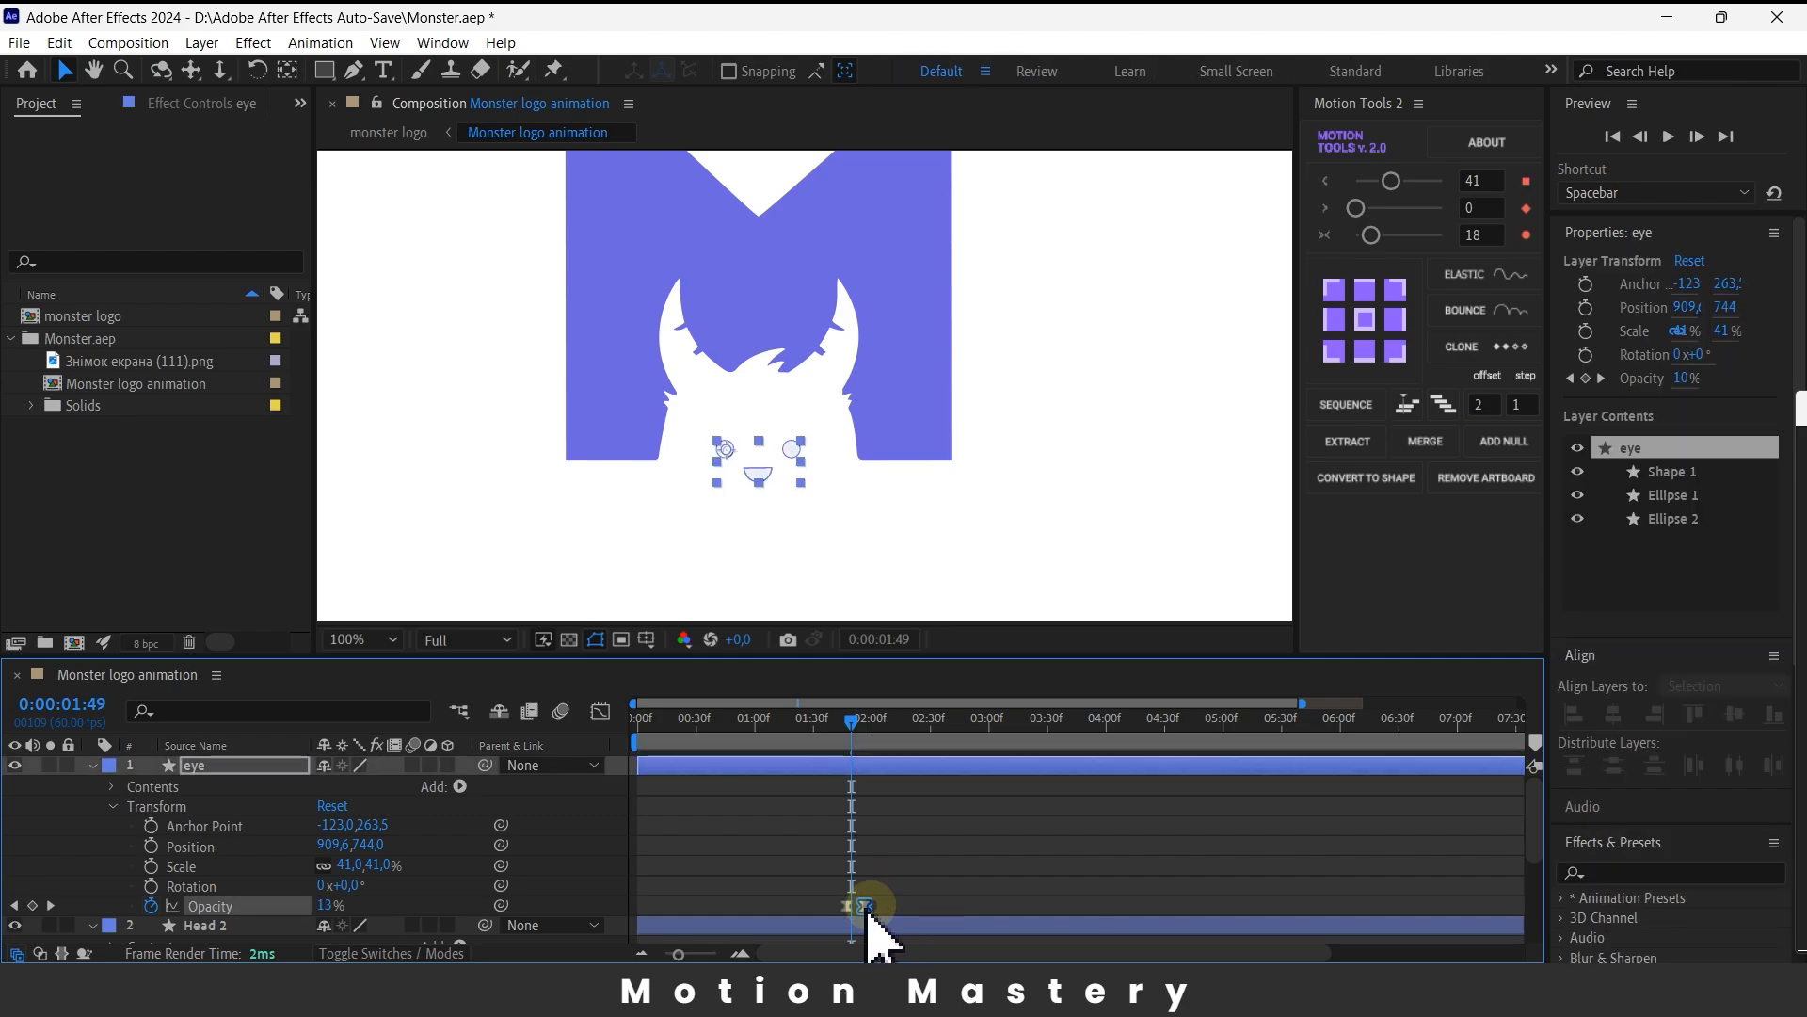
key(space)
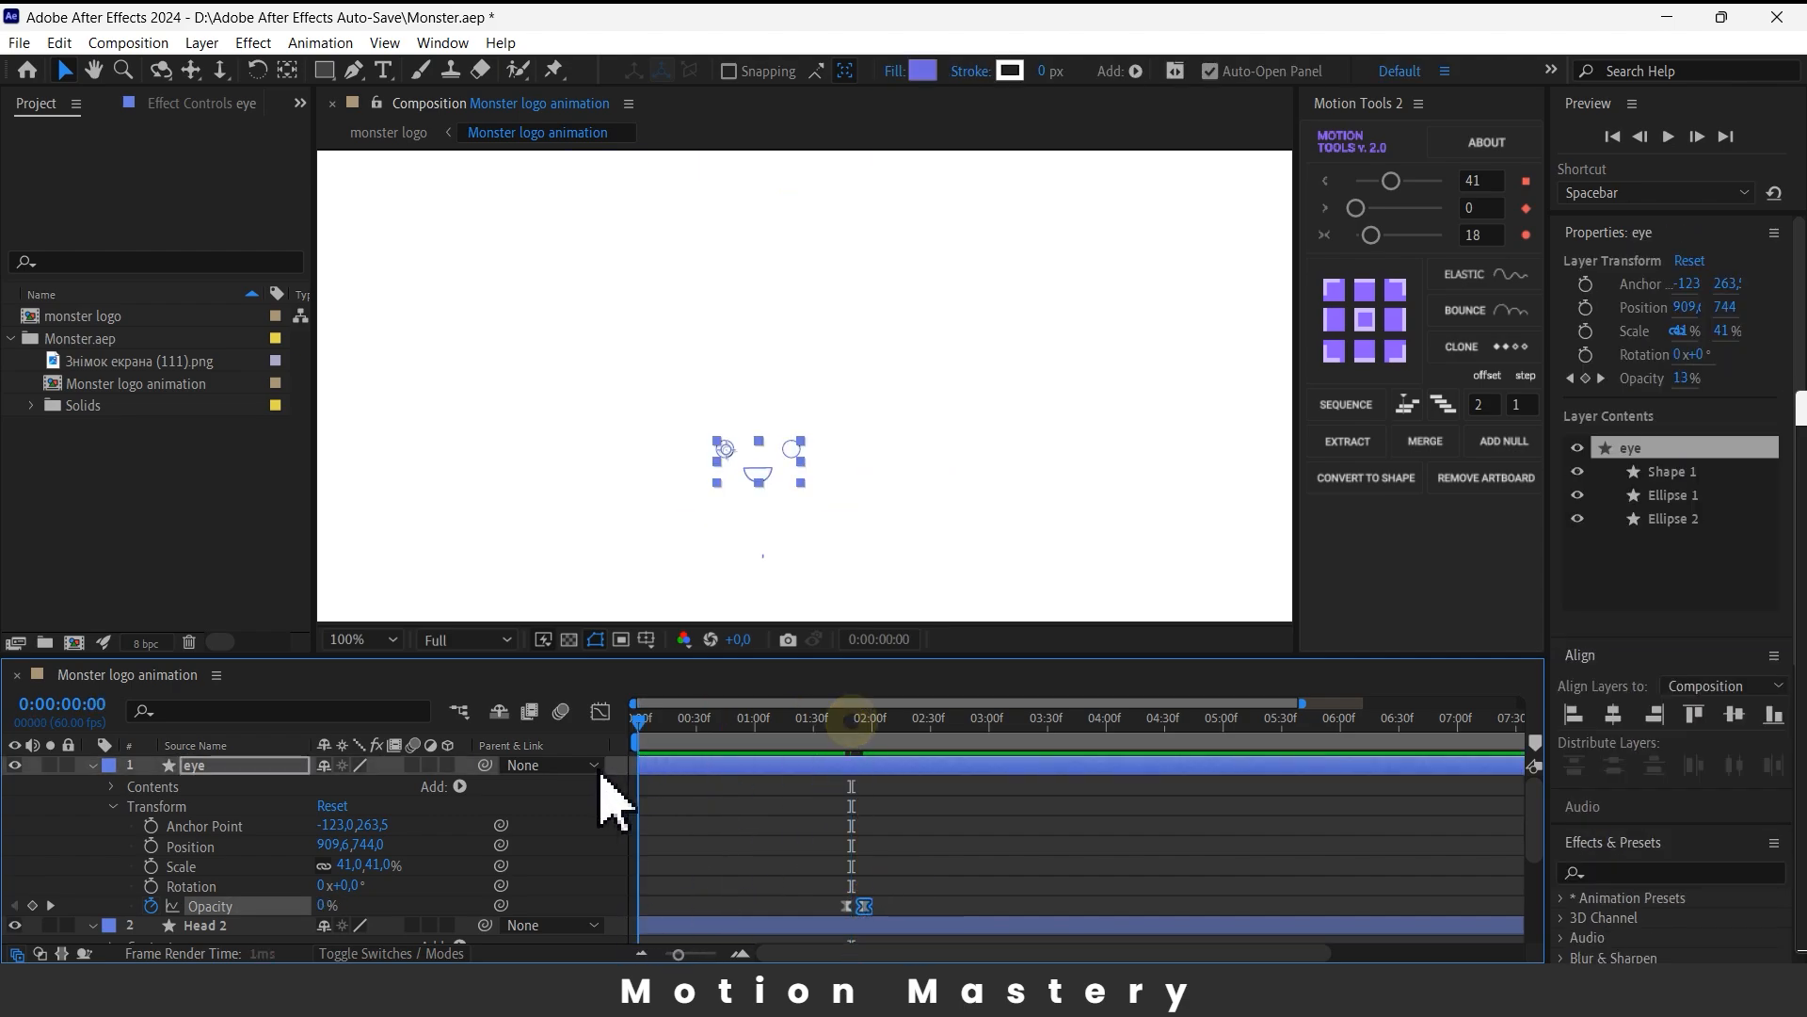
scroll(743, 443, down, 1)
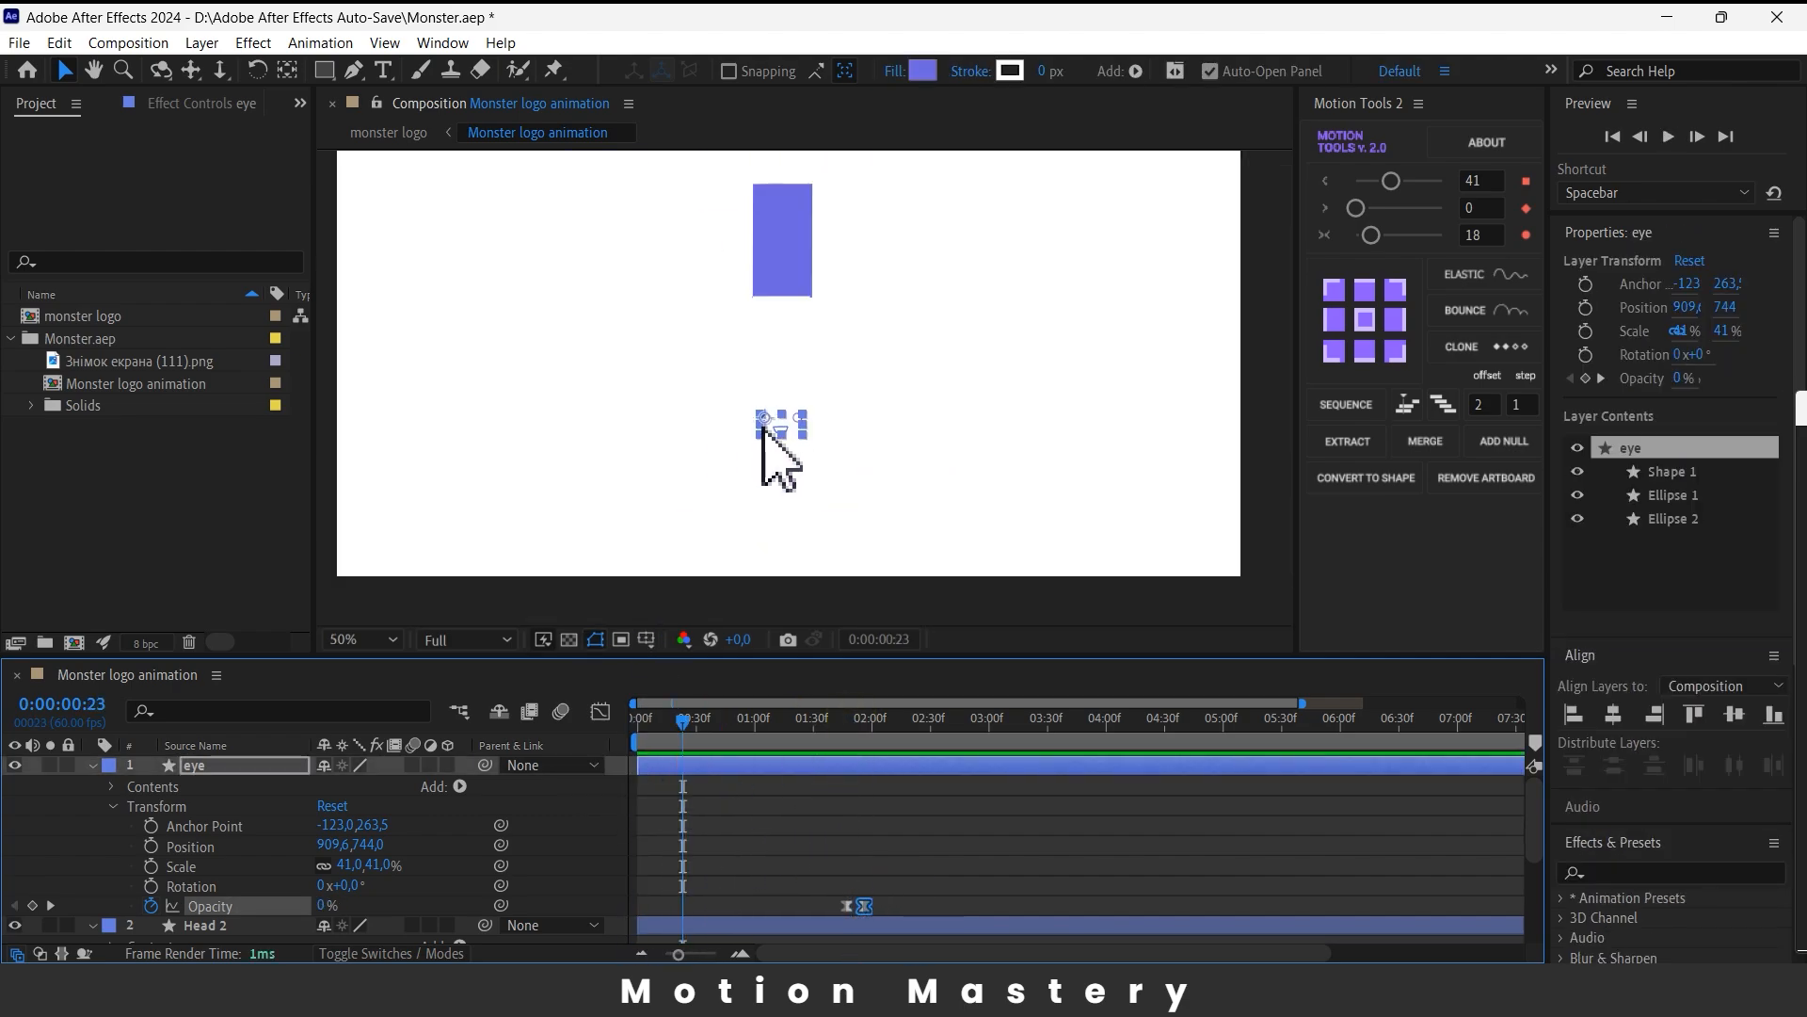
drag(753, 391, 756, 439)
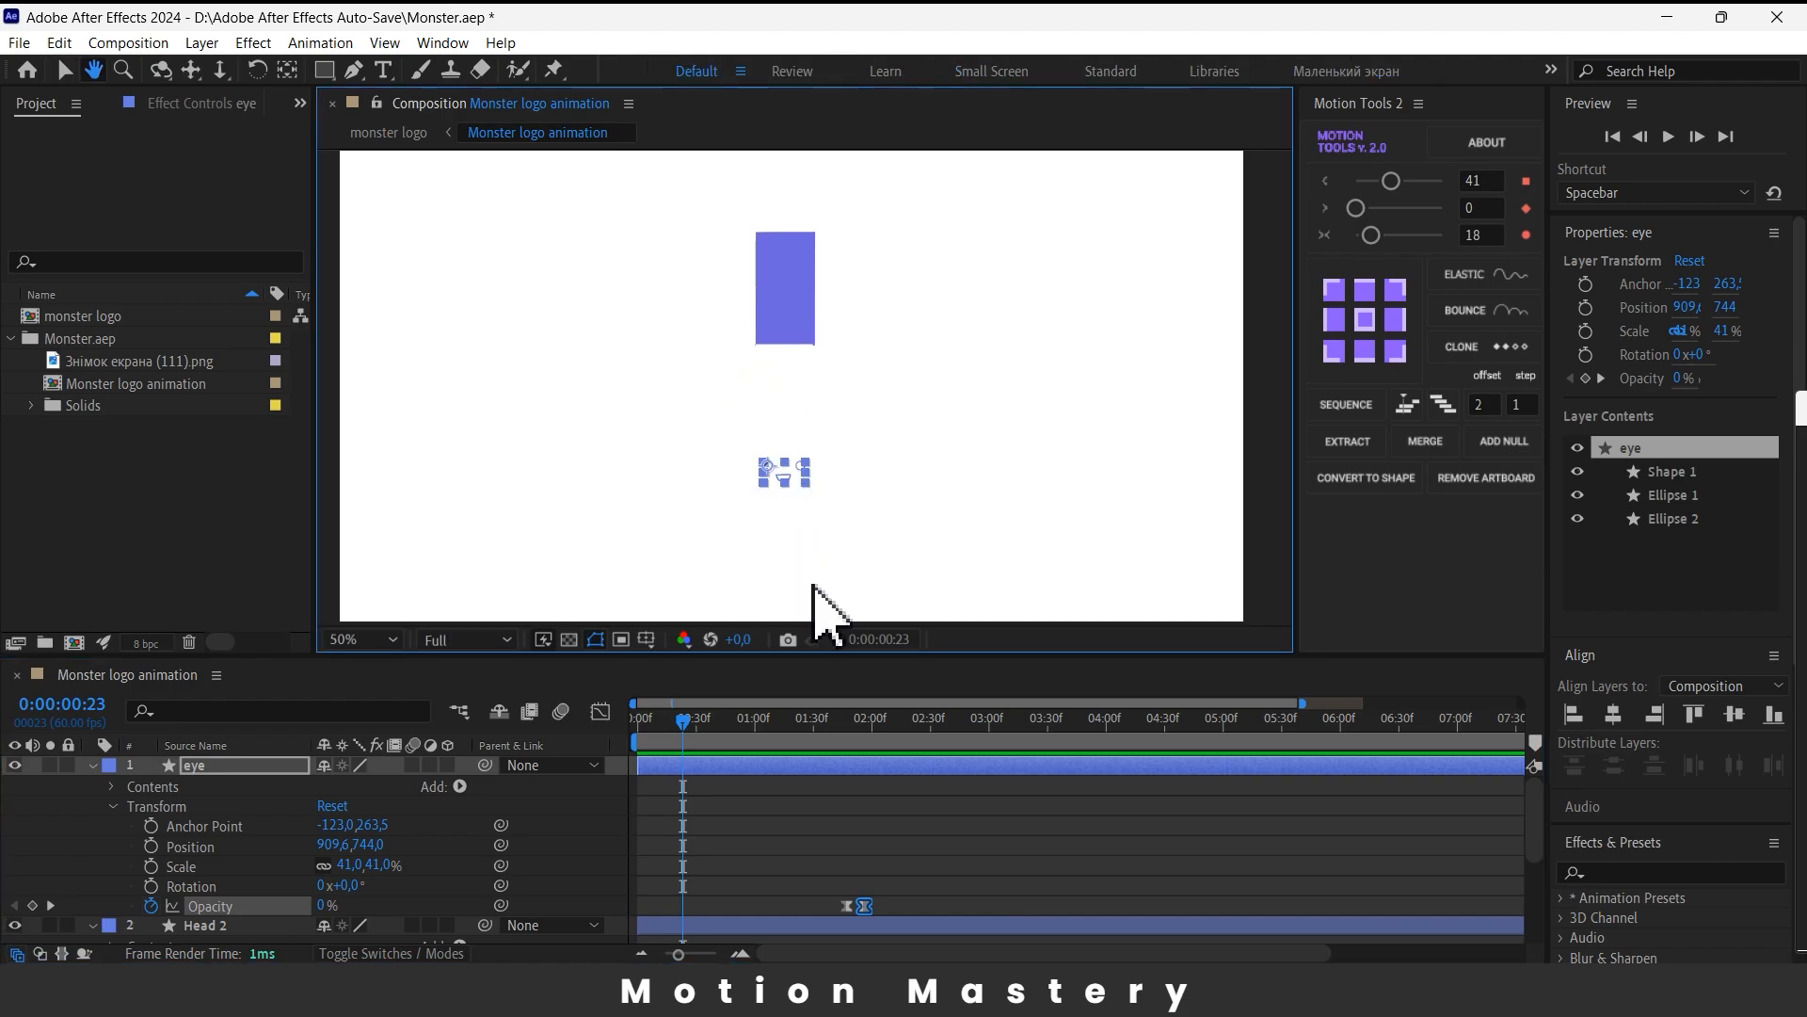
click(713, 764)
key(space)
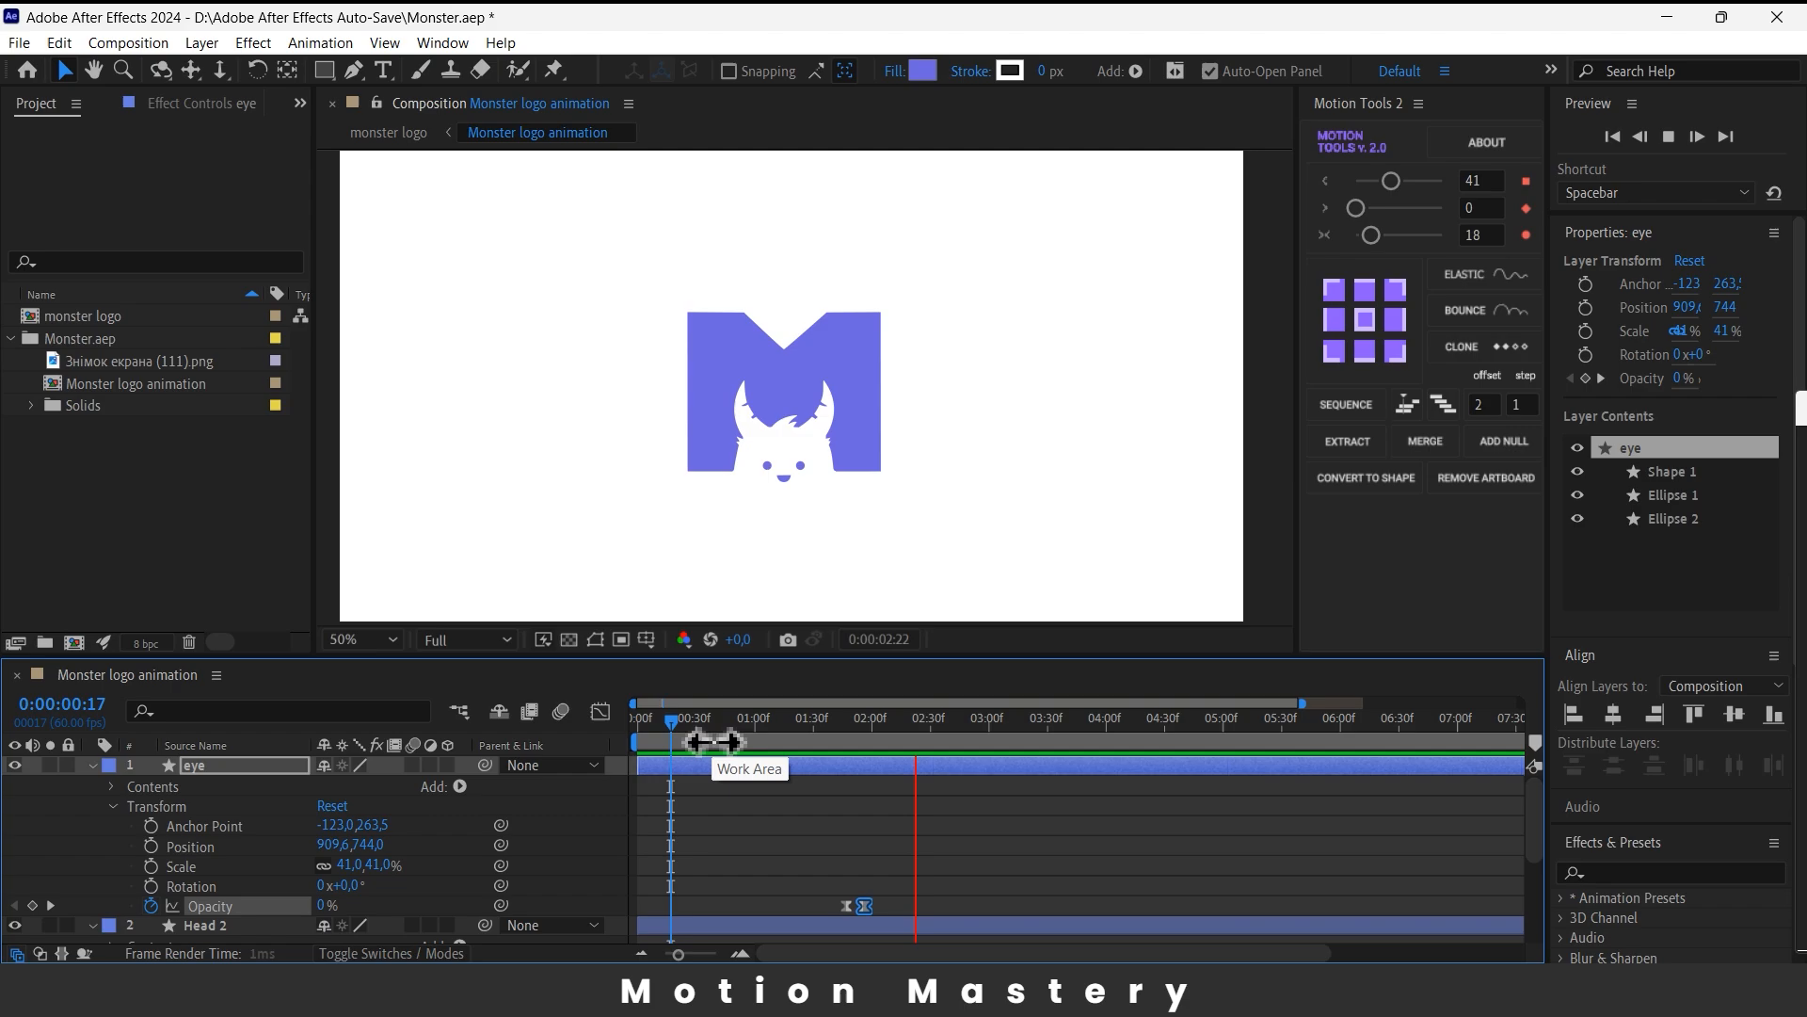
- Move both eye Opacity keyframes earlier so the fade starts at 0:00:01:38, and preview the face appearing
key(space)
mouse_move(877, 892)
mouse_down()
mouse_move(847, 927)
mouse_move(867, 920)
mouse_up()
drag(922, 773, 830, 778)
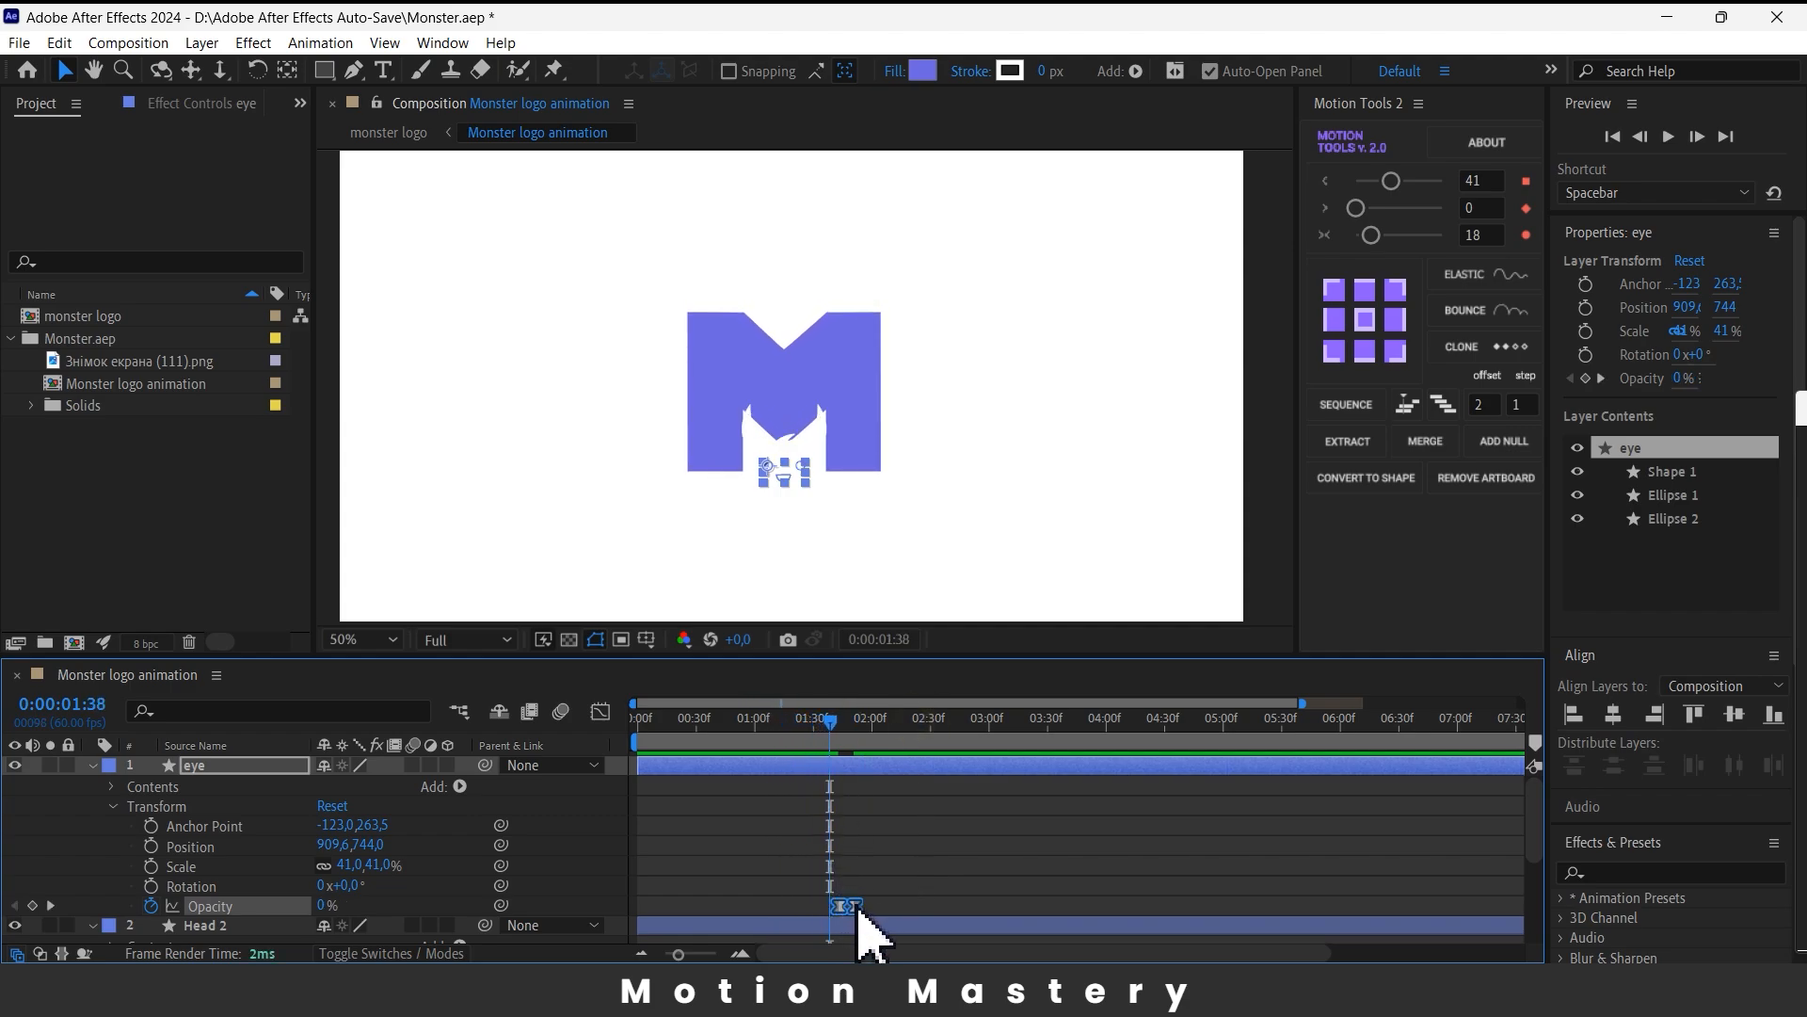
drag(853, 912, 854, 911)
key(space)
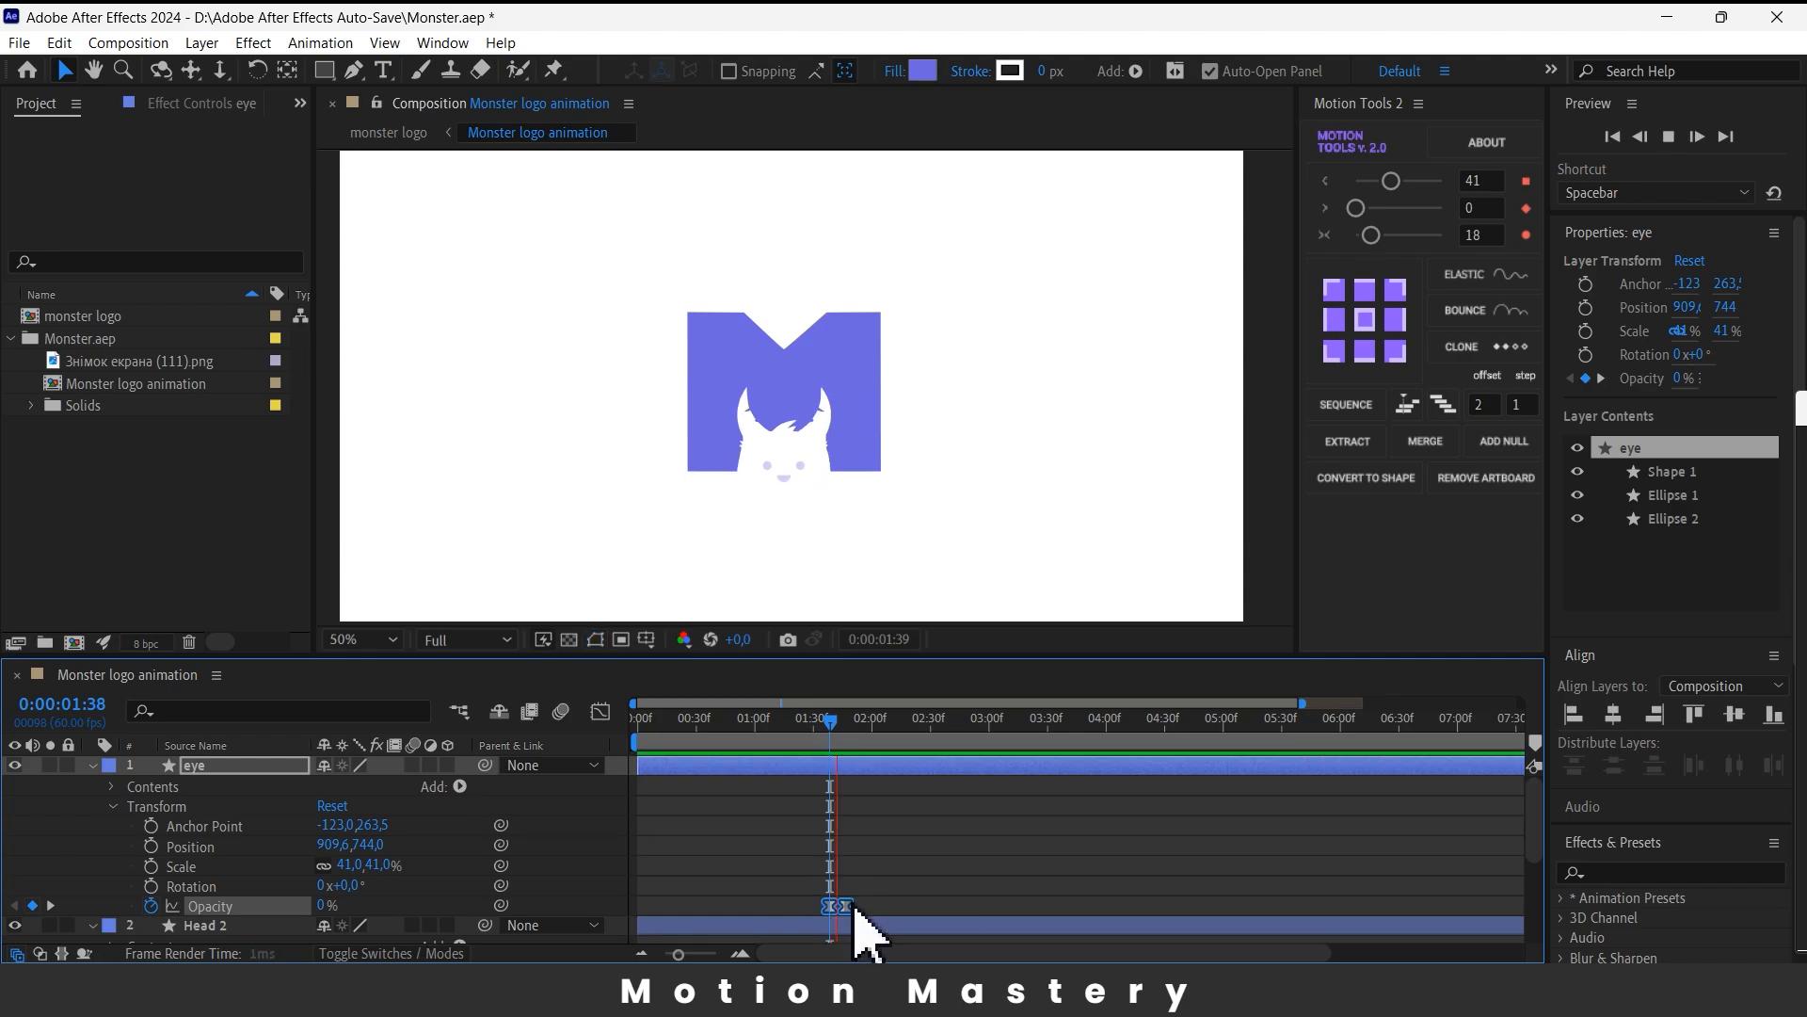
key(space)
drag(888, 720, 739, 764)
key(space)
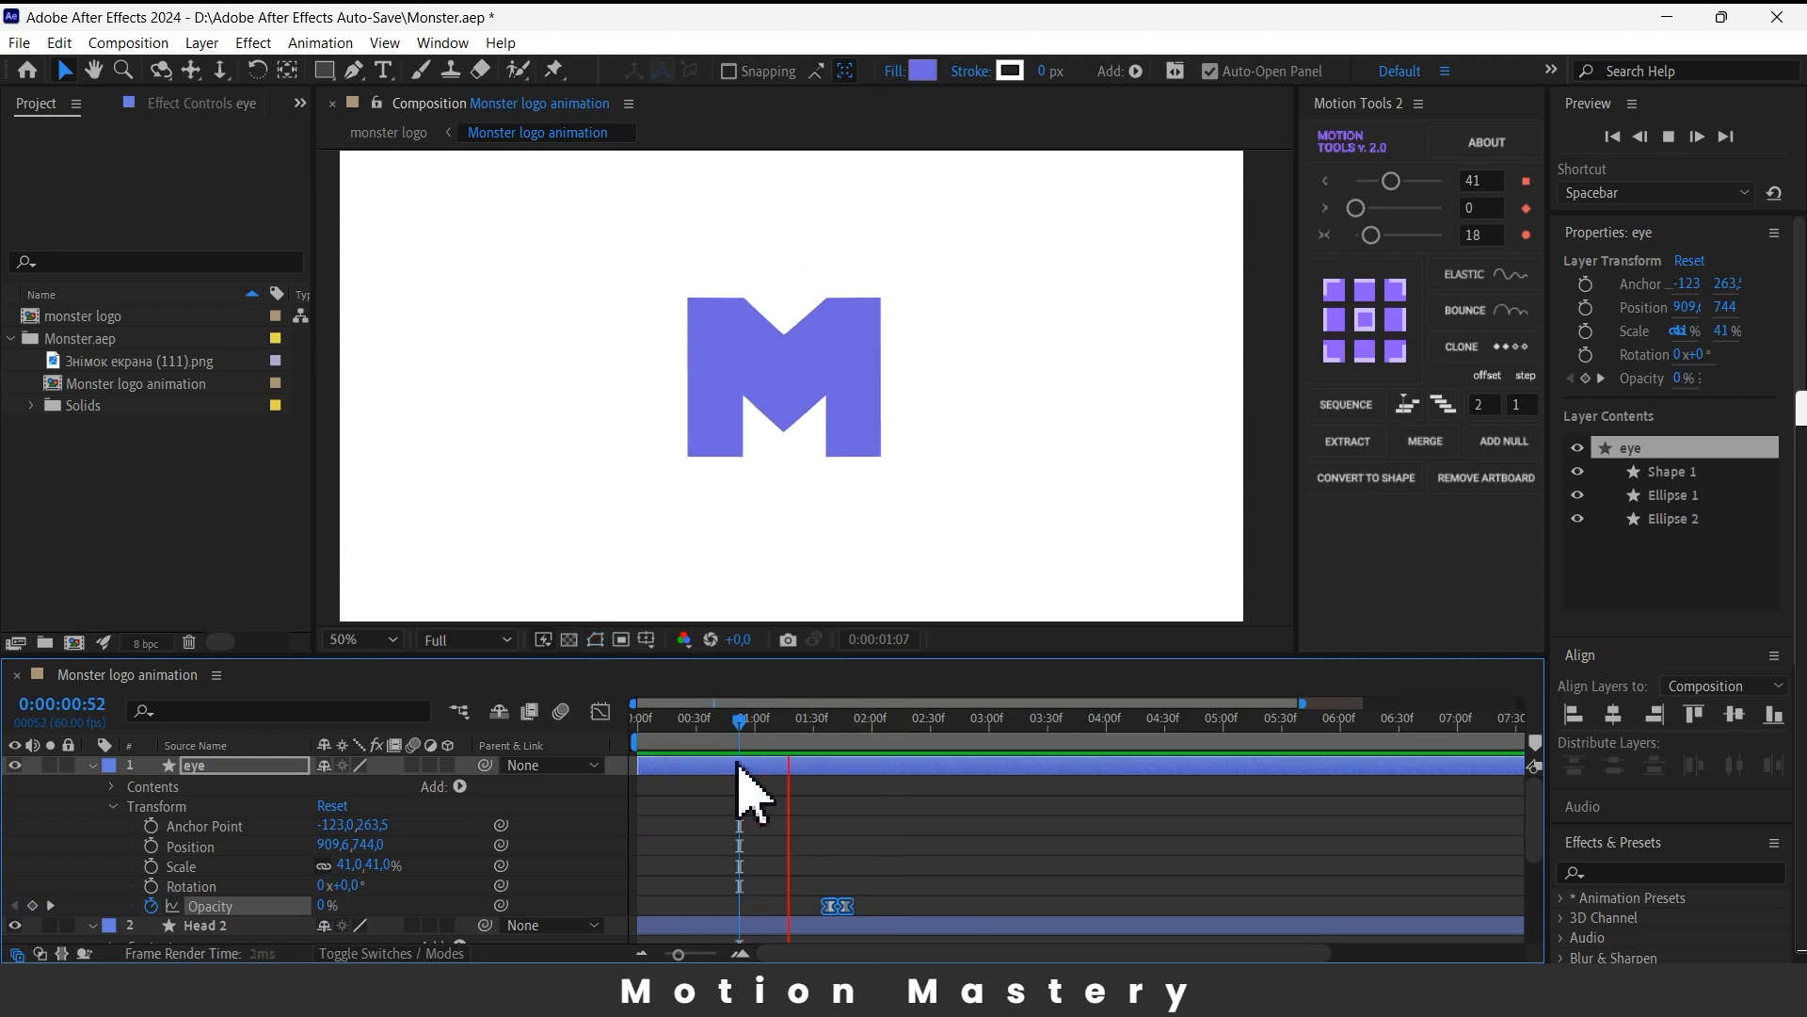
- Shift the eye and Head 2 keyframes slightly earlier and collapse both layers' properties
key(space)
click(814, 851)
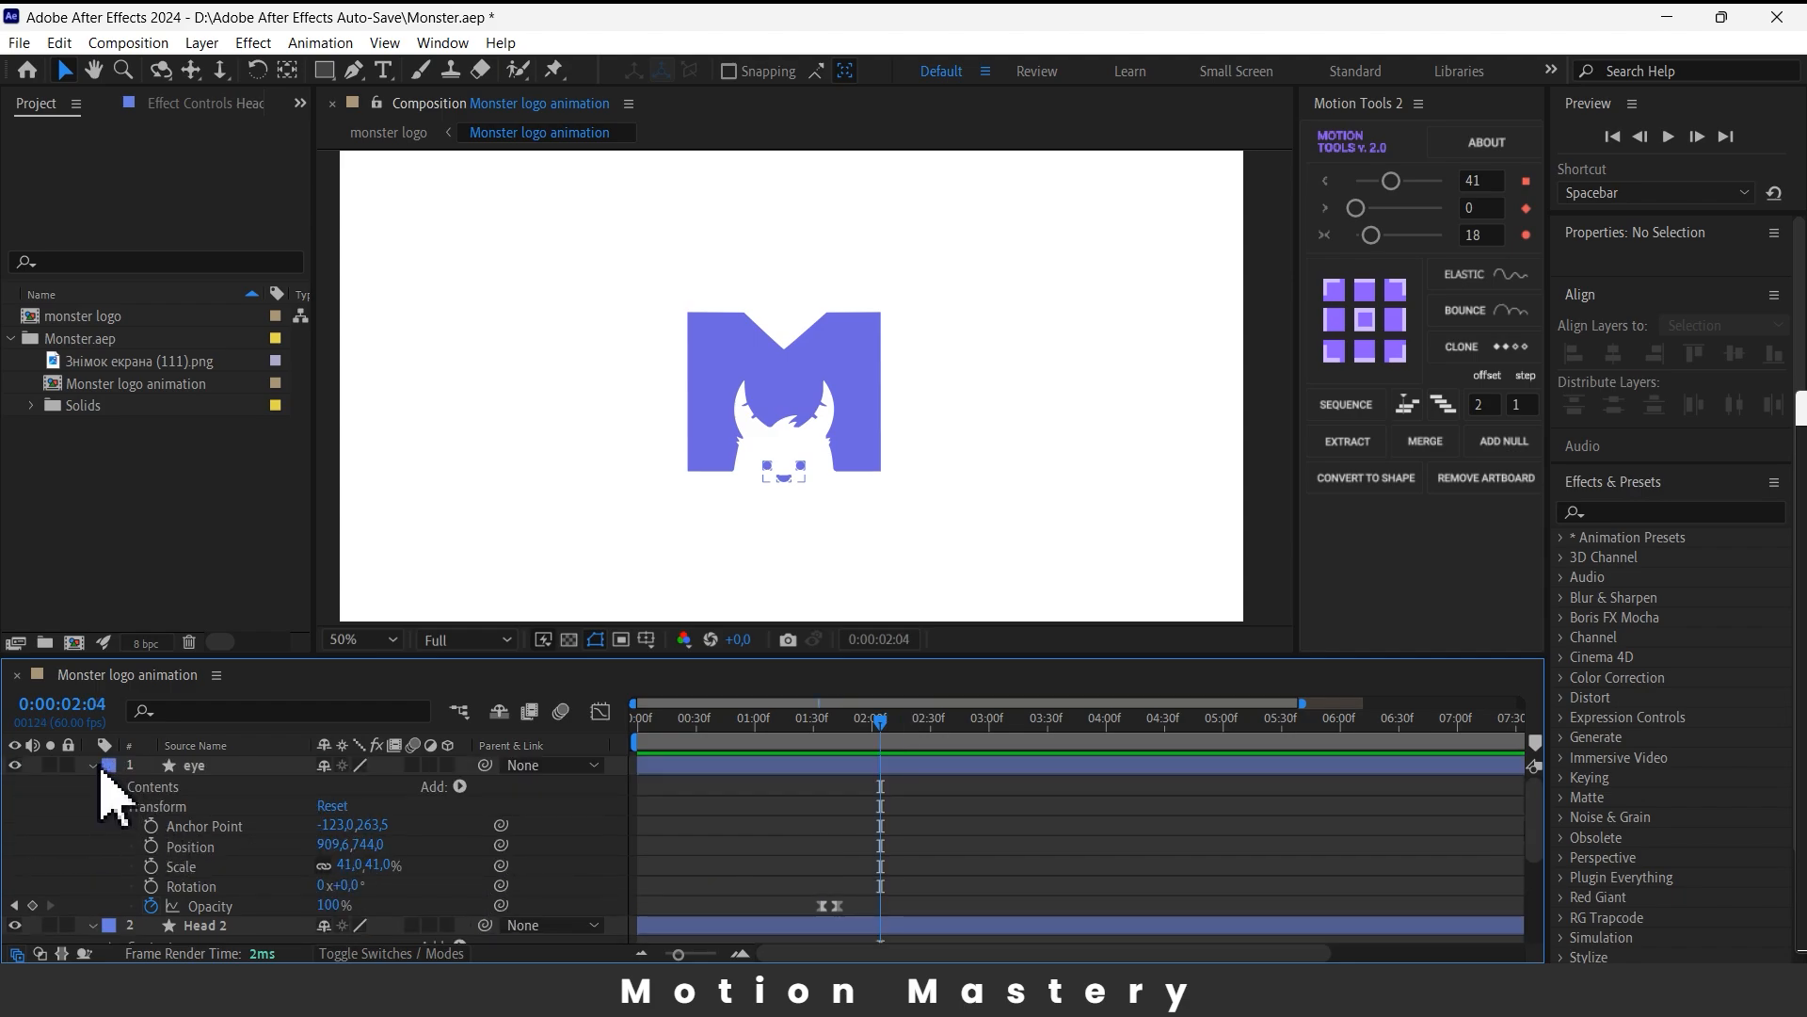
click(93, 765)
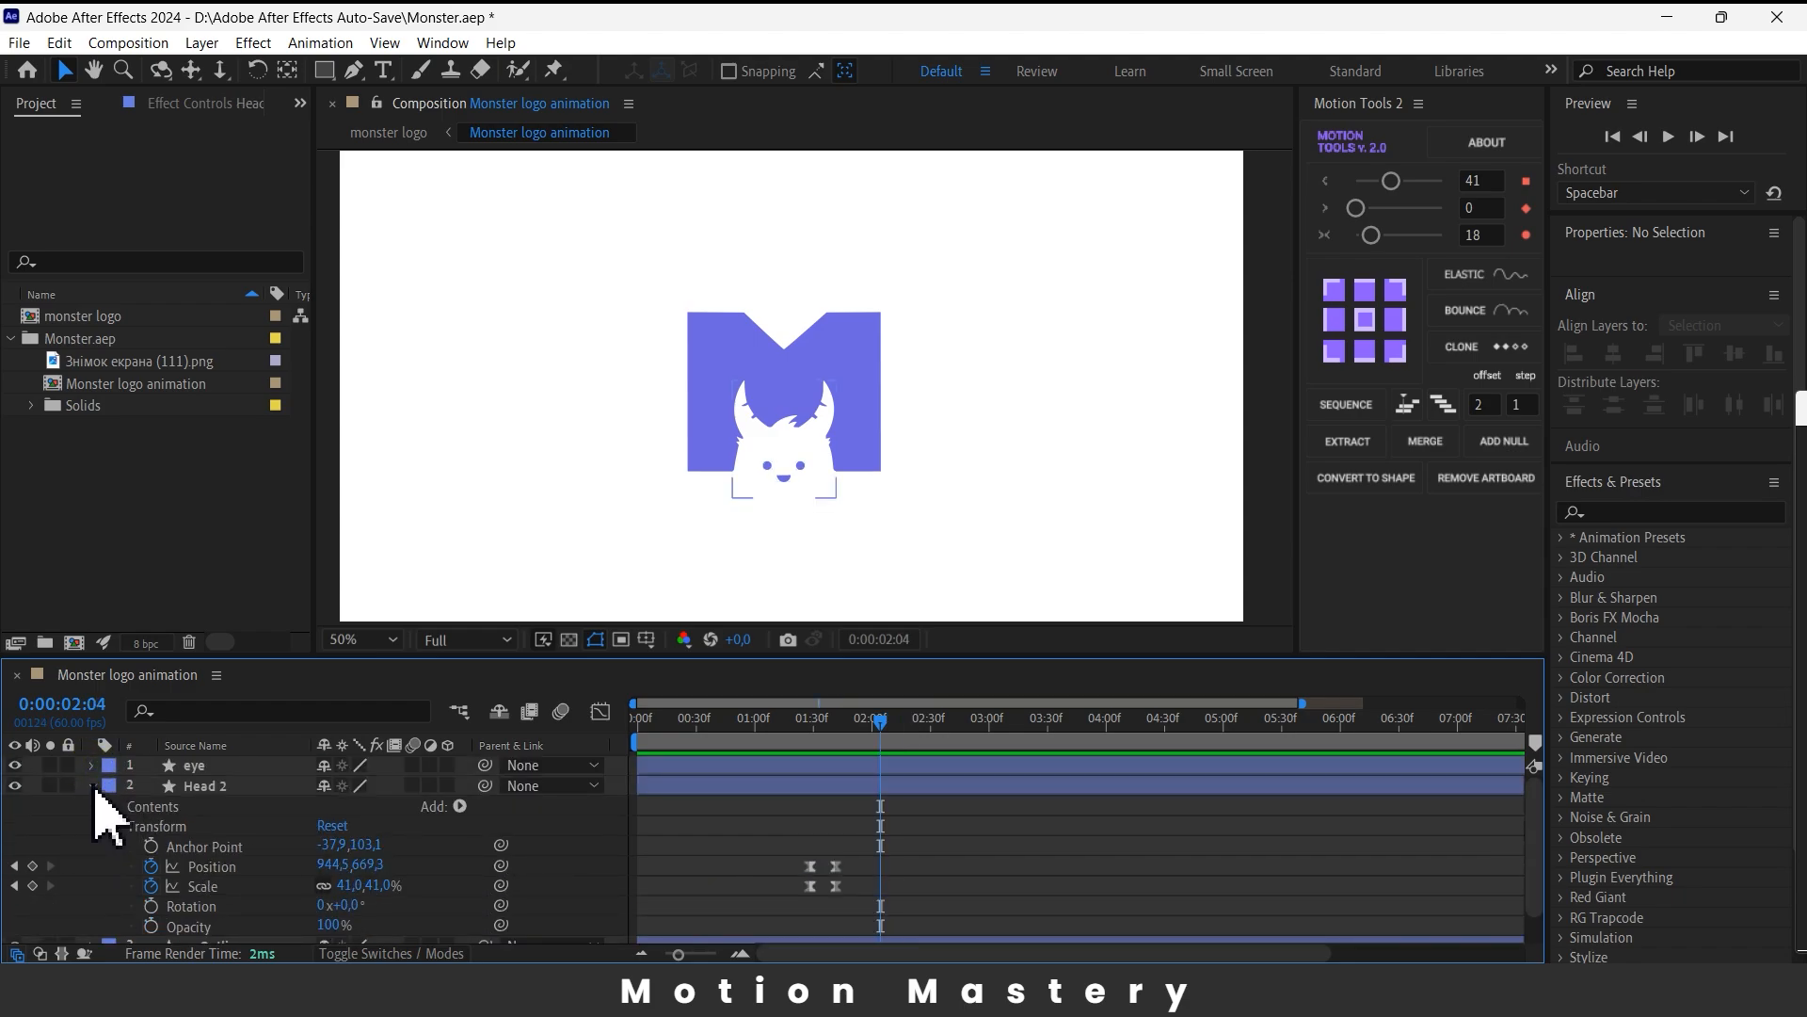
click(91, 785)
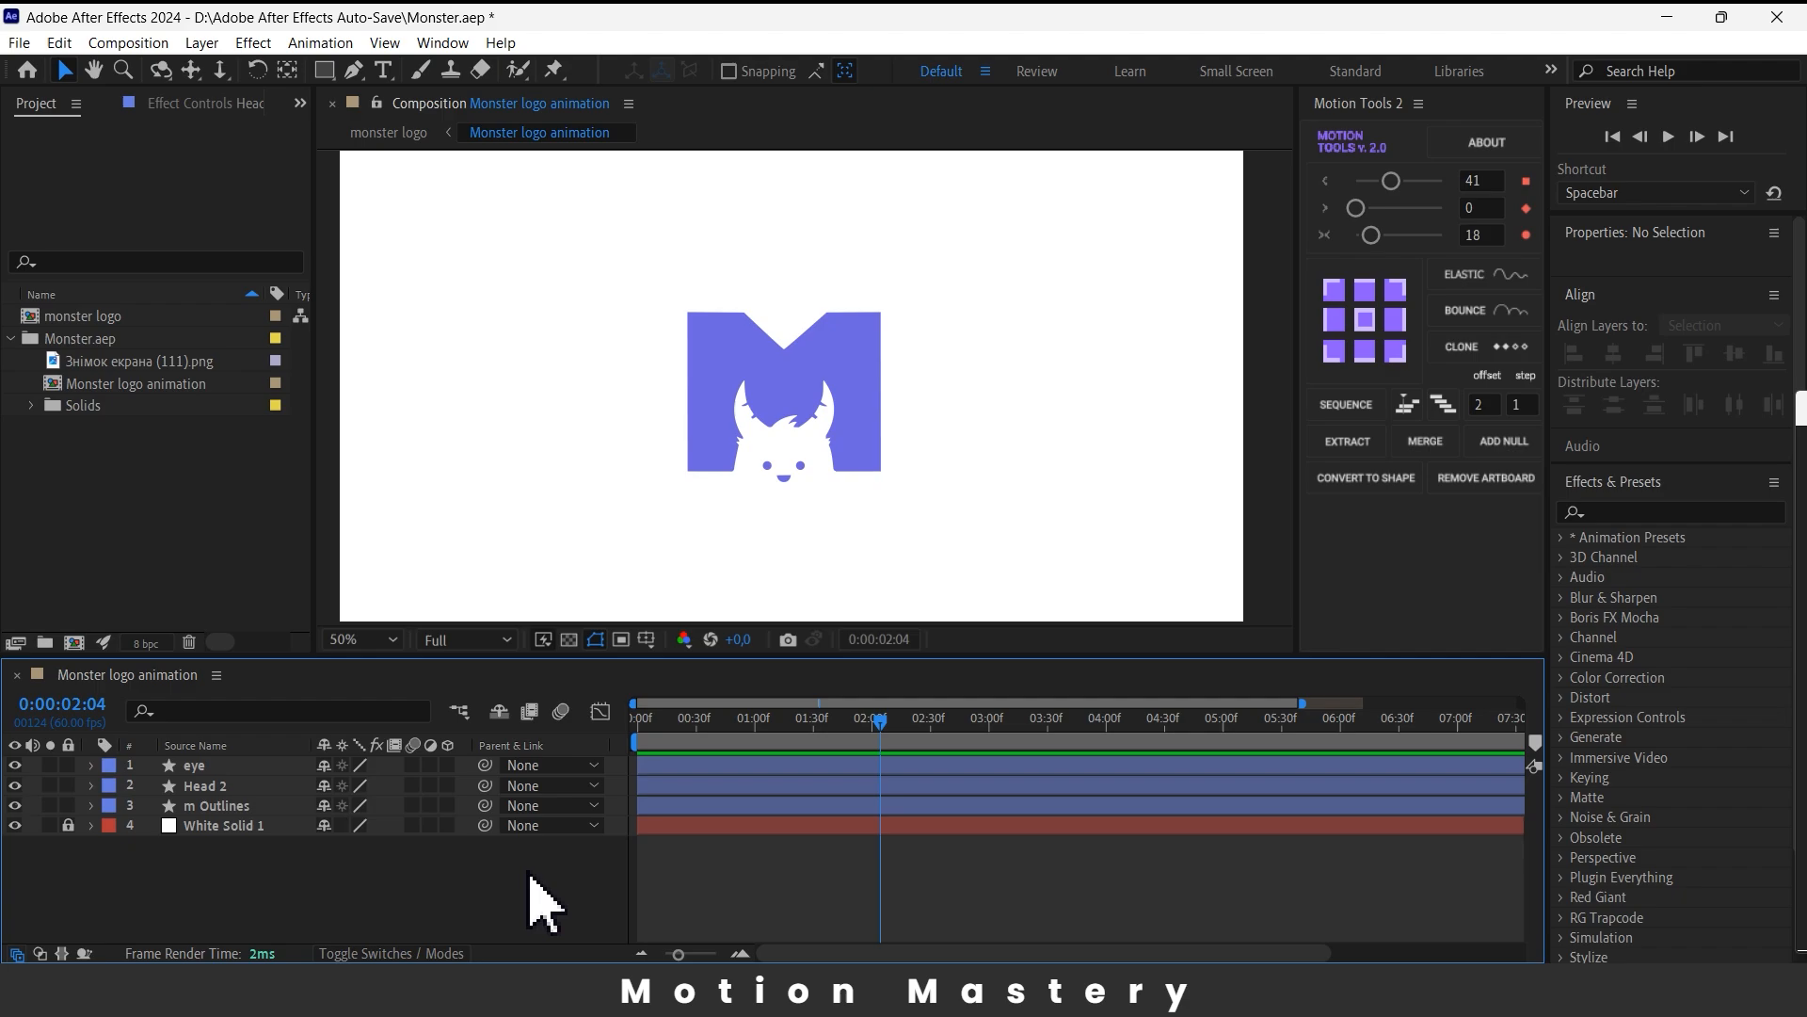
- Add a null object and parent the eye, Head 2 and m Outlines layers to it
right_click(386, 883)
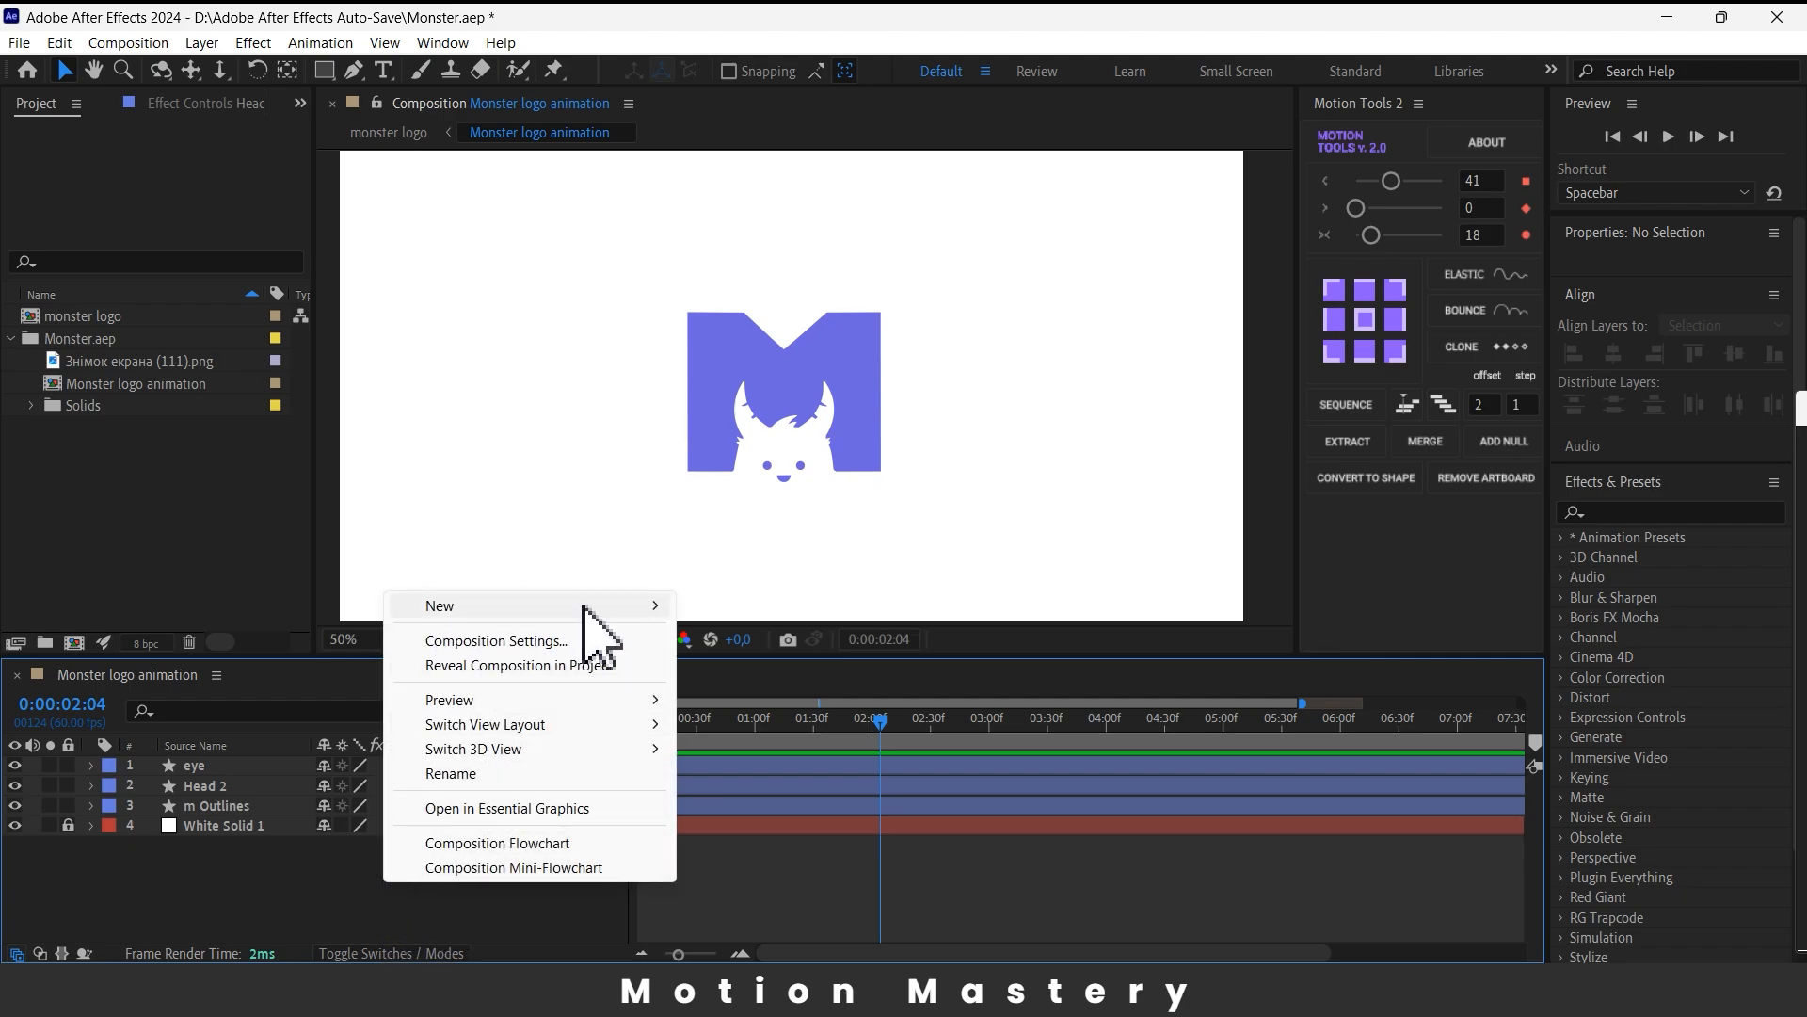
mouse_move(589, 607)
click(749, 738)
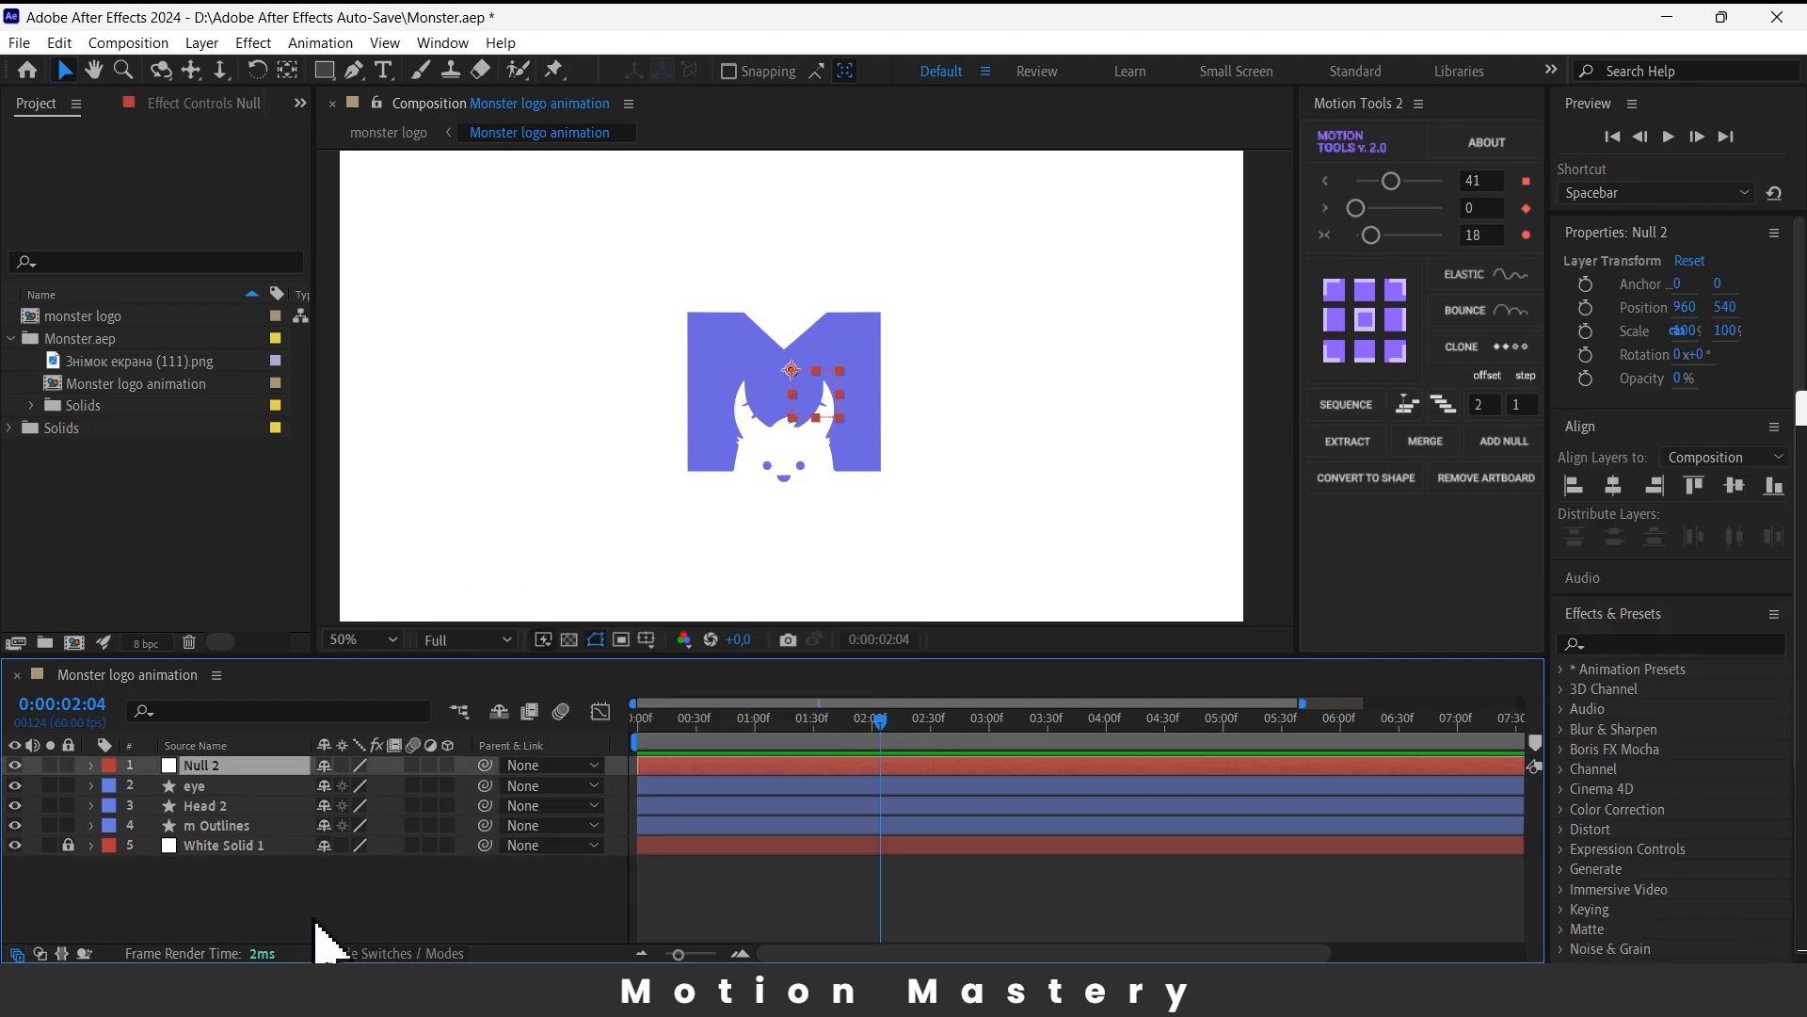
click(199, 787)
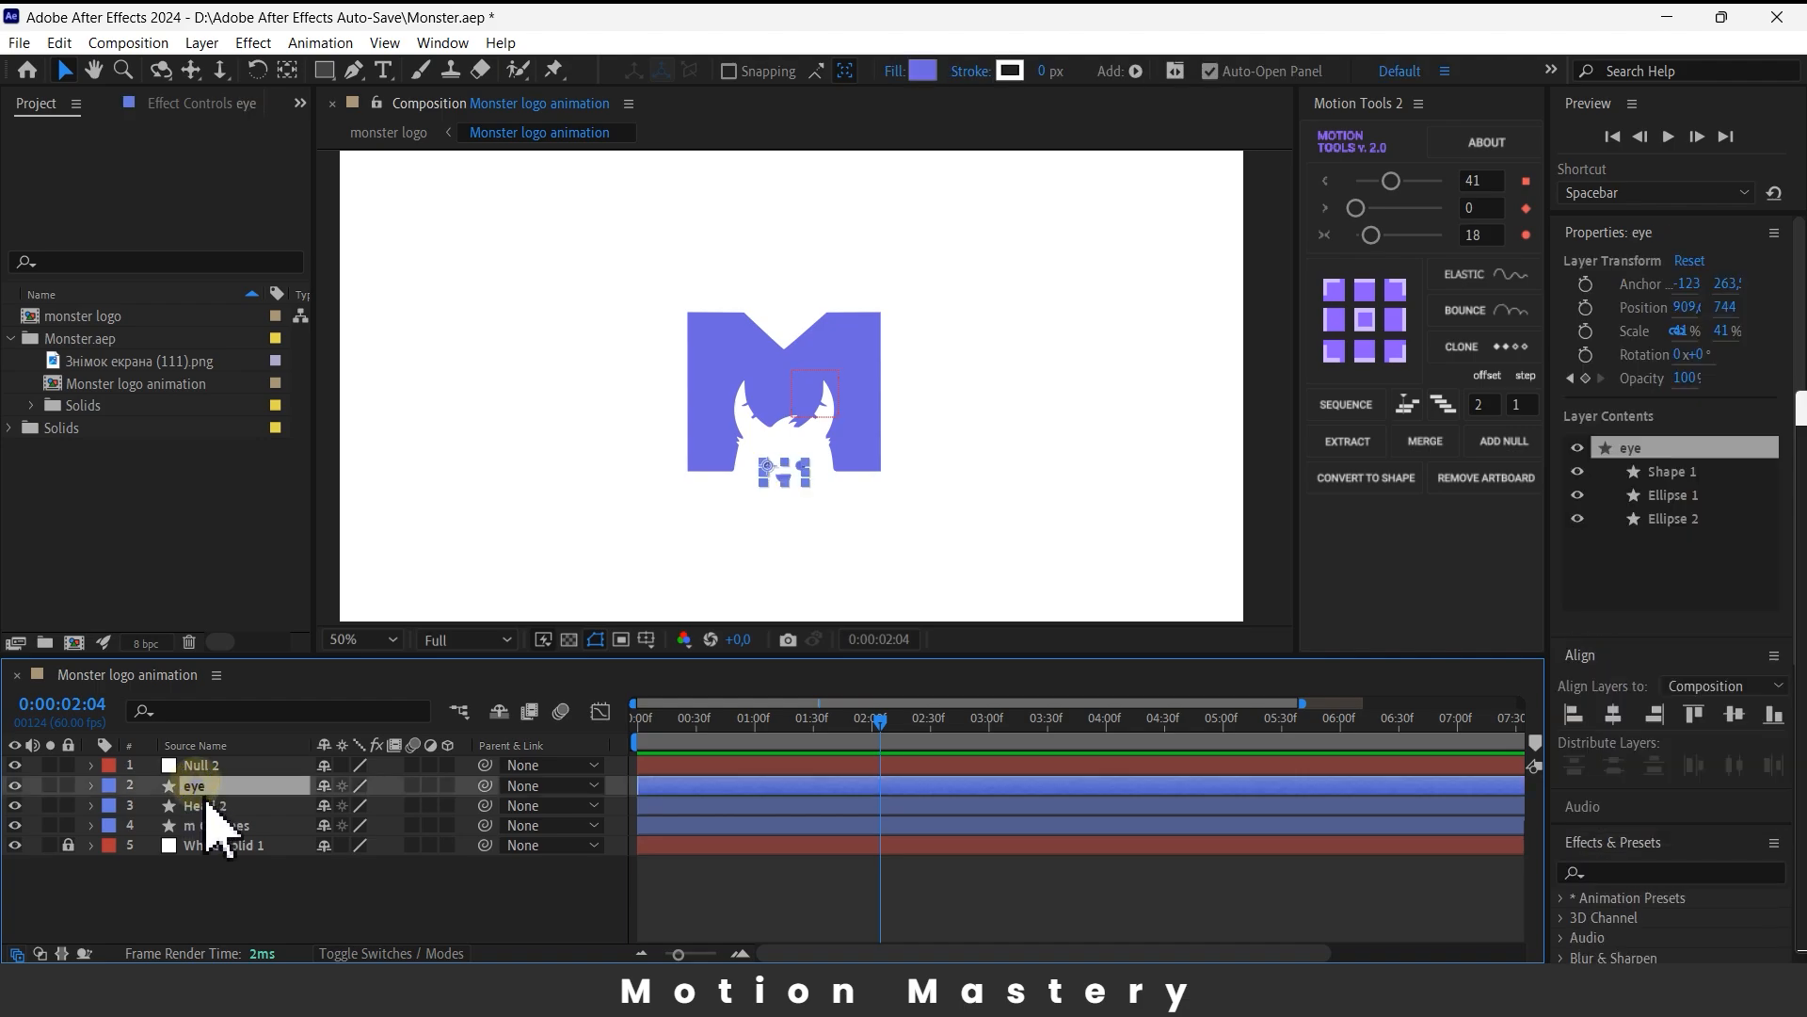
shift+click(201, 824)
drag(490, 795, 217, 764)
click(386, 894)
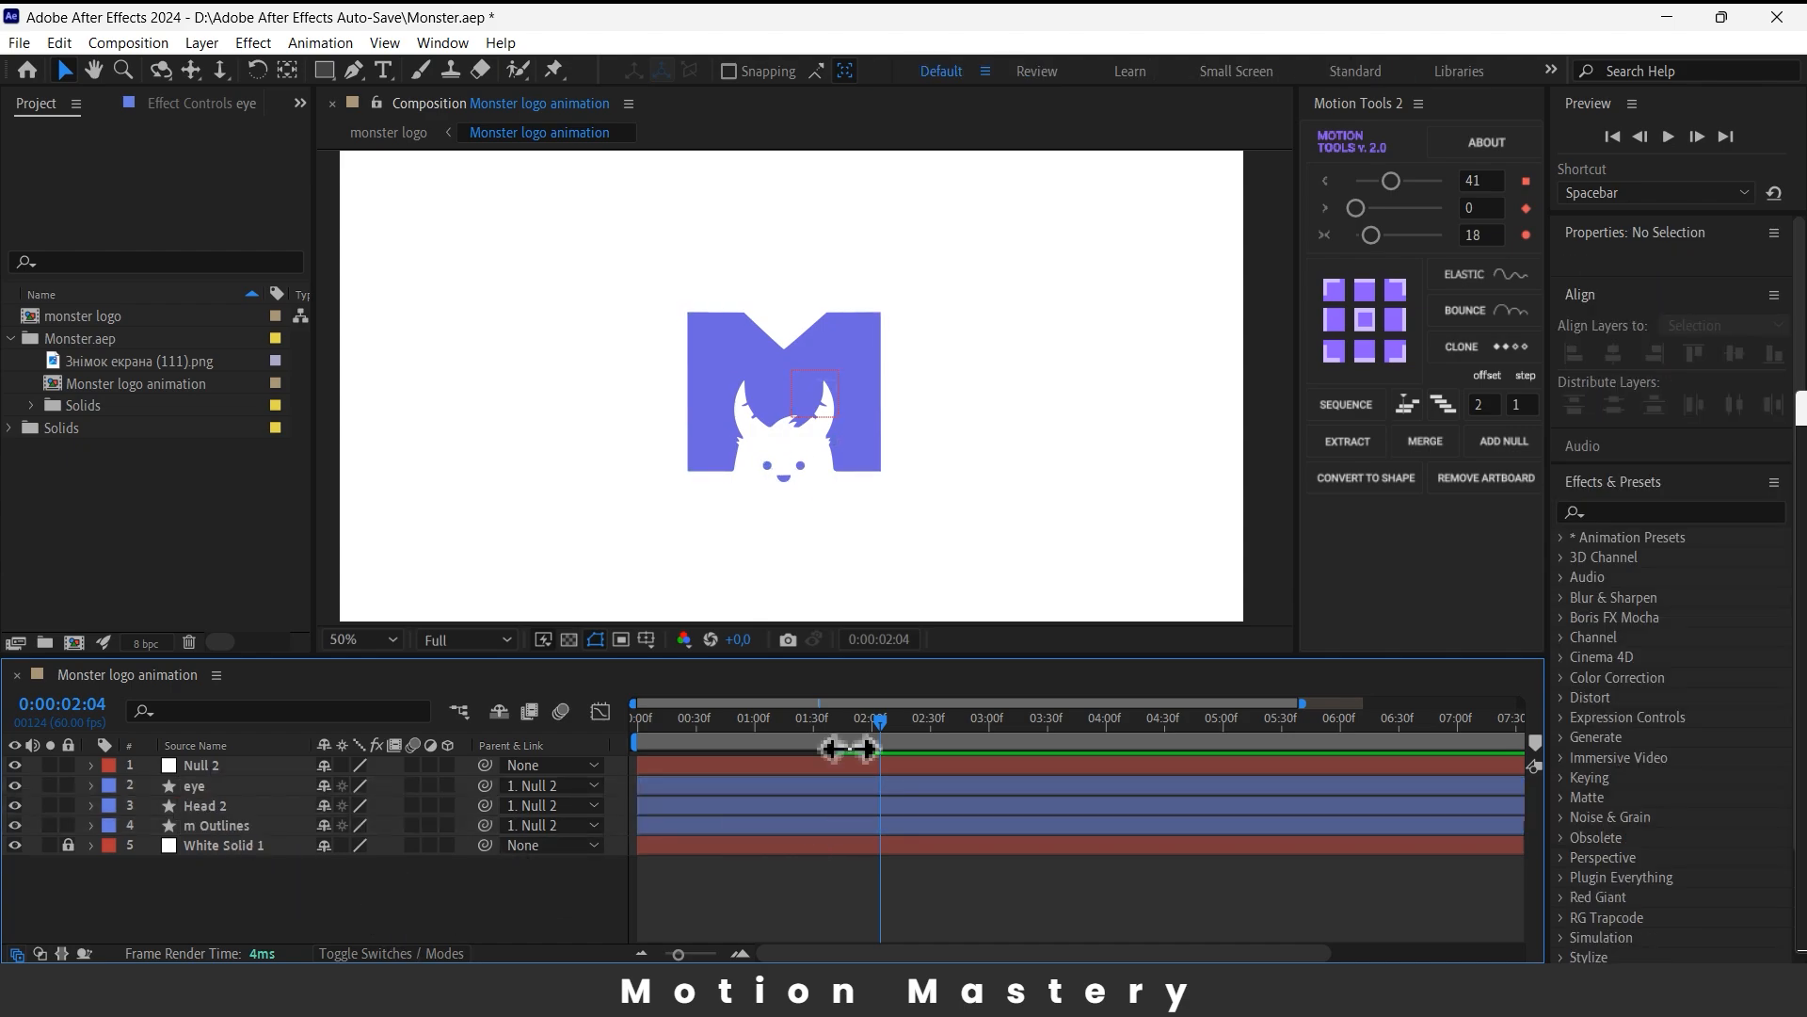
- Add a starting Position keyframe to the Null 2 layer at 0:00:01:45
click(205, 767)
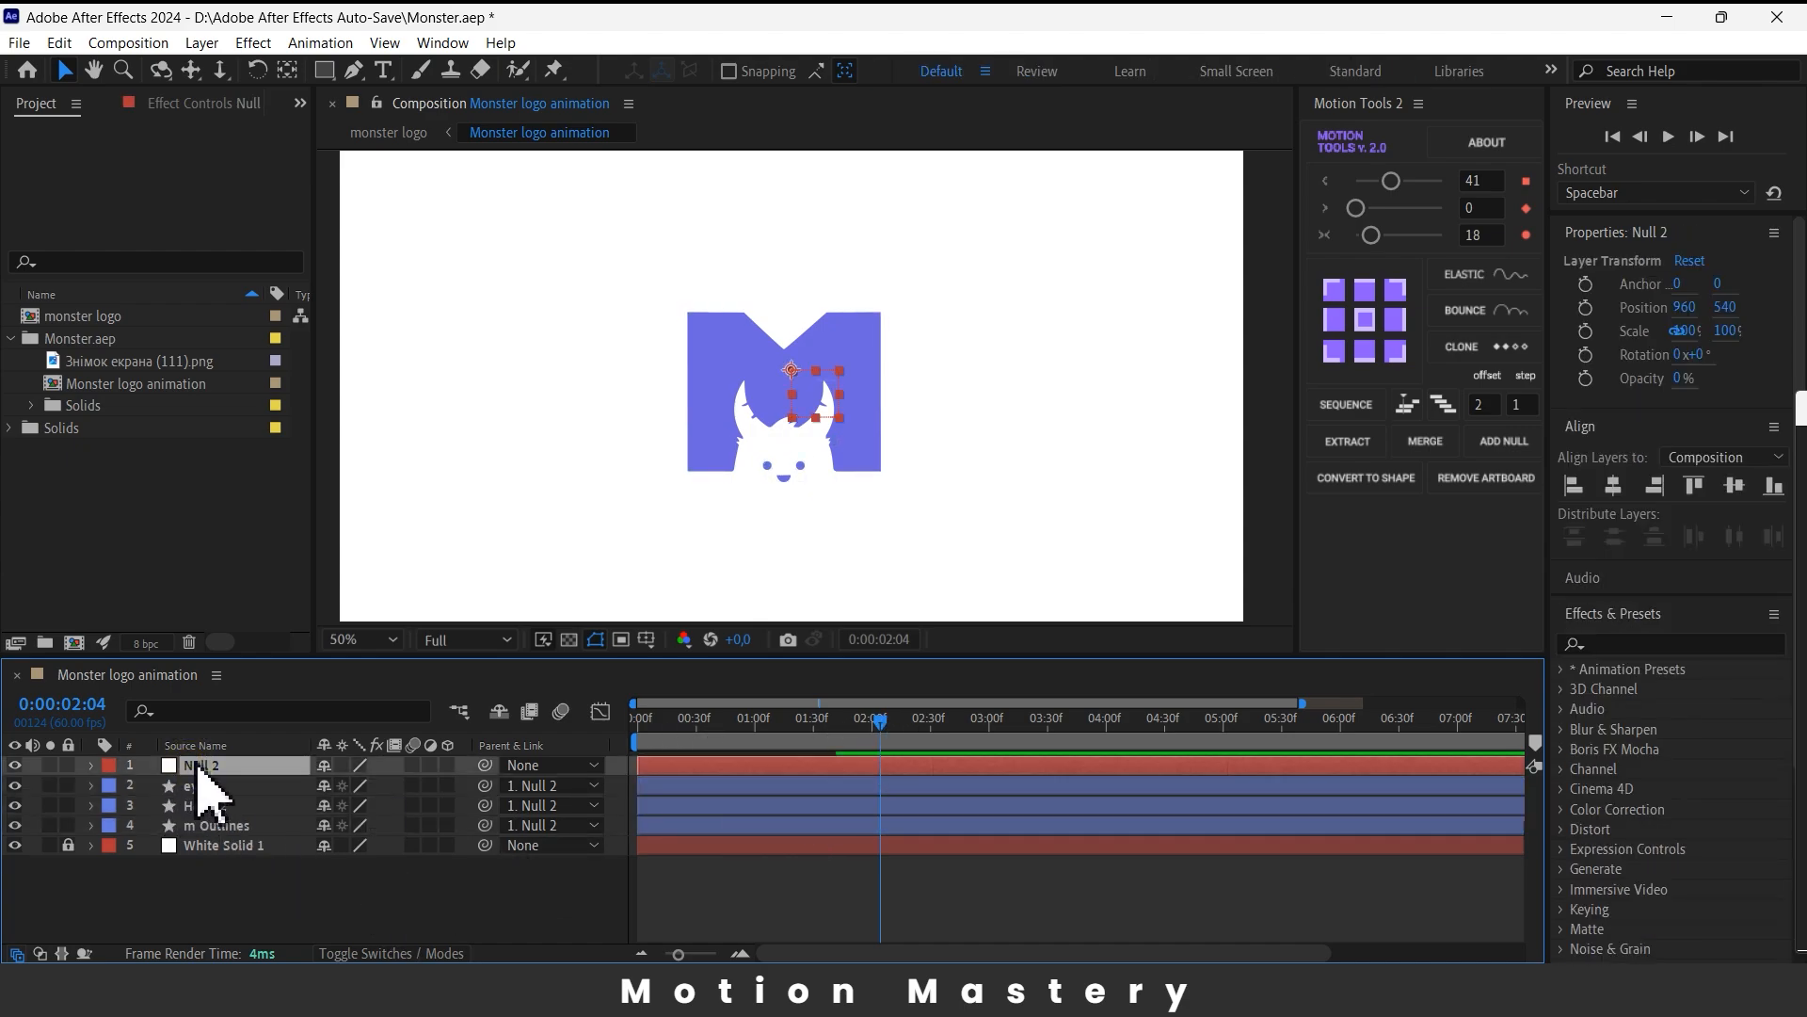
click(92, 764)
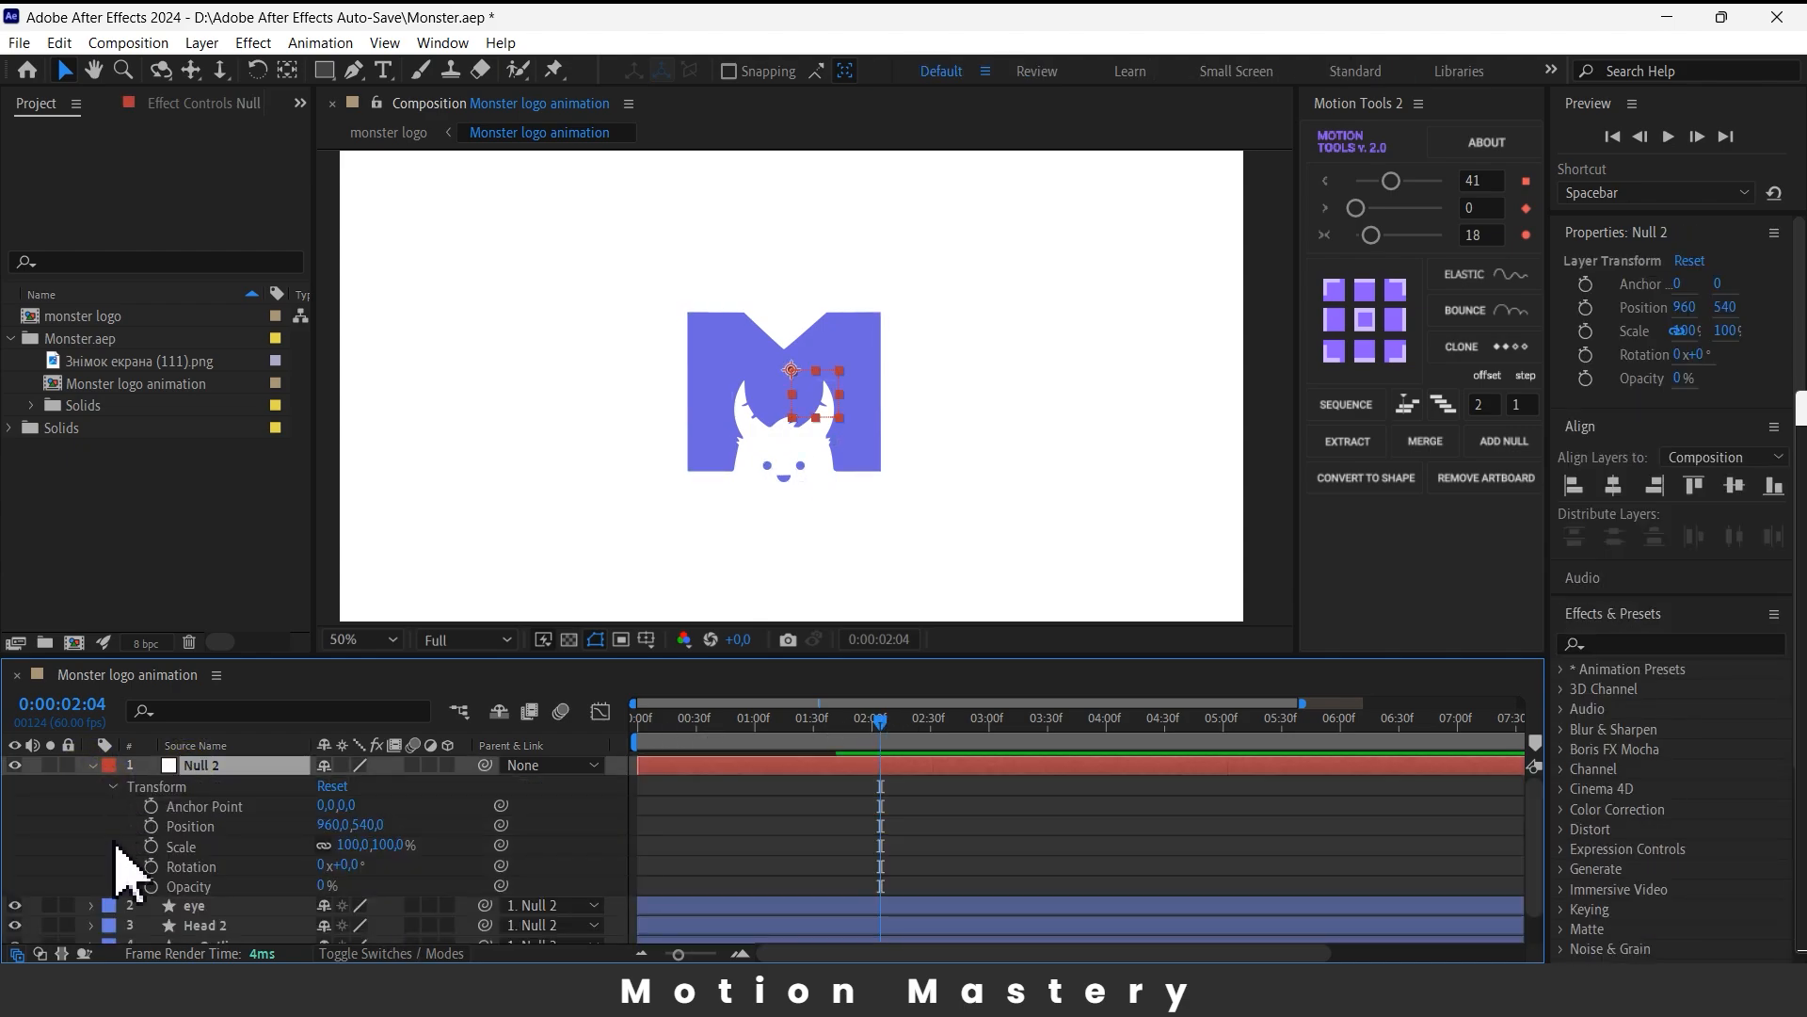
click(182, 825)
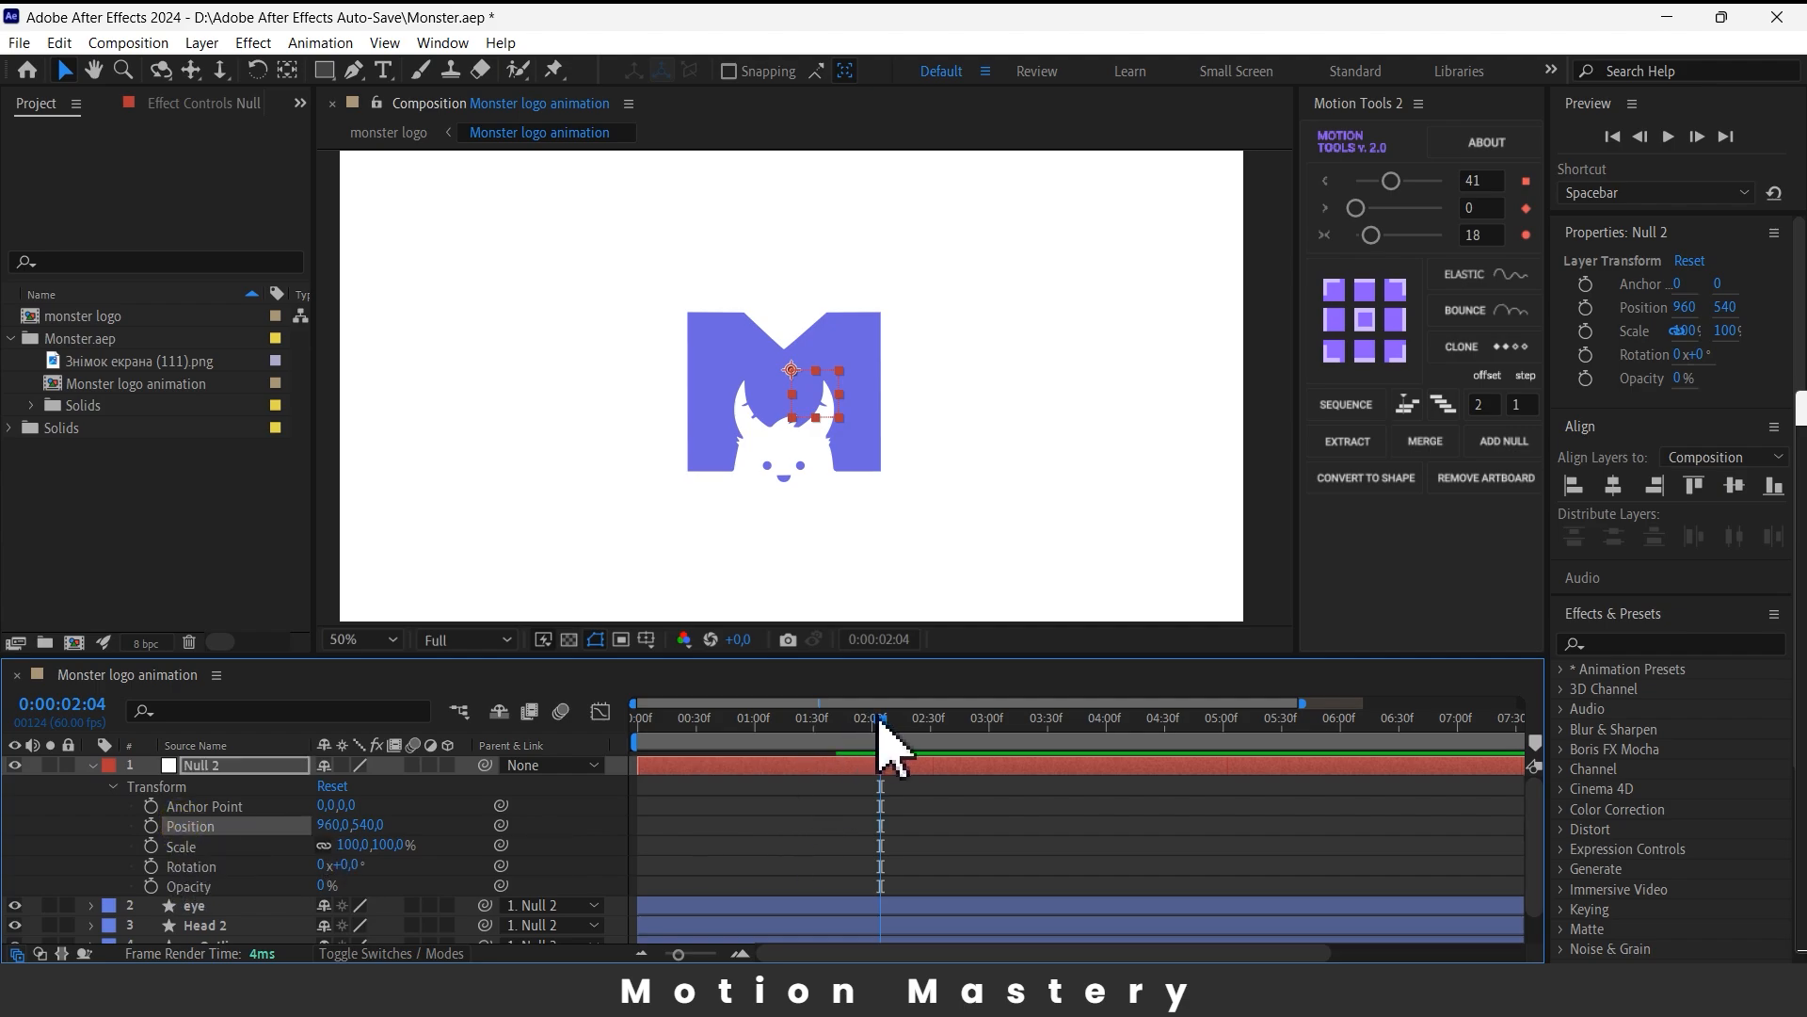
drag(880, 723, 840, 753)
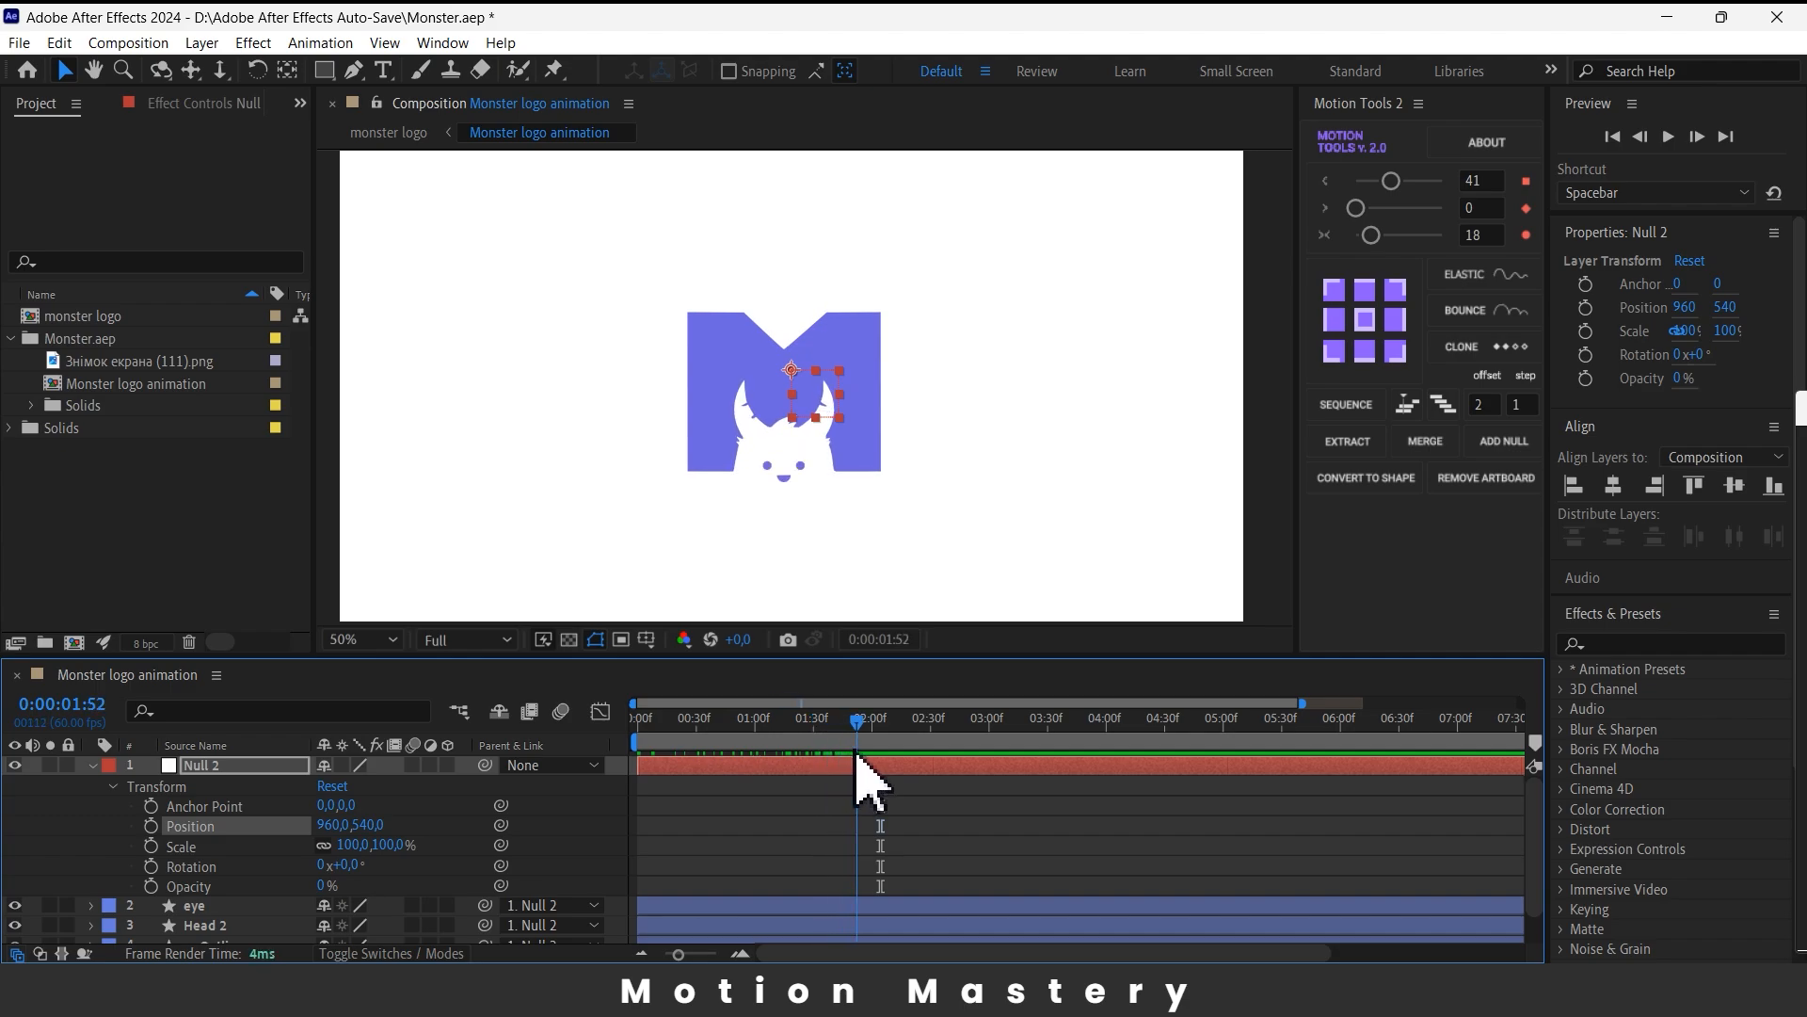
mouse_move(831, 751)
mouse_down()
mouse_move(860, 757)
mouse_move(810, 757)
mouse_move(840, 753)
mouse_up()
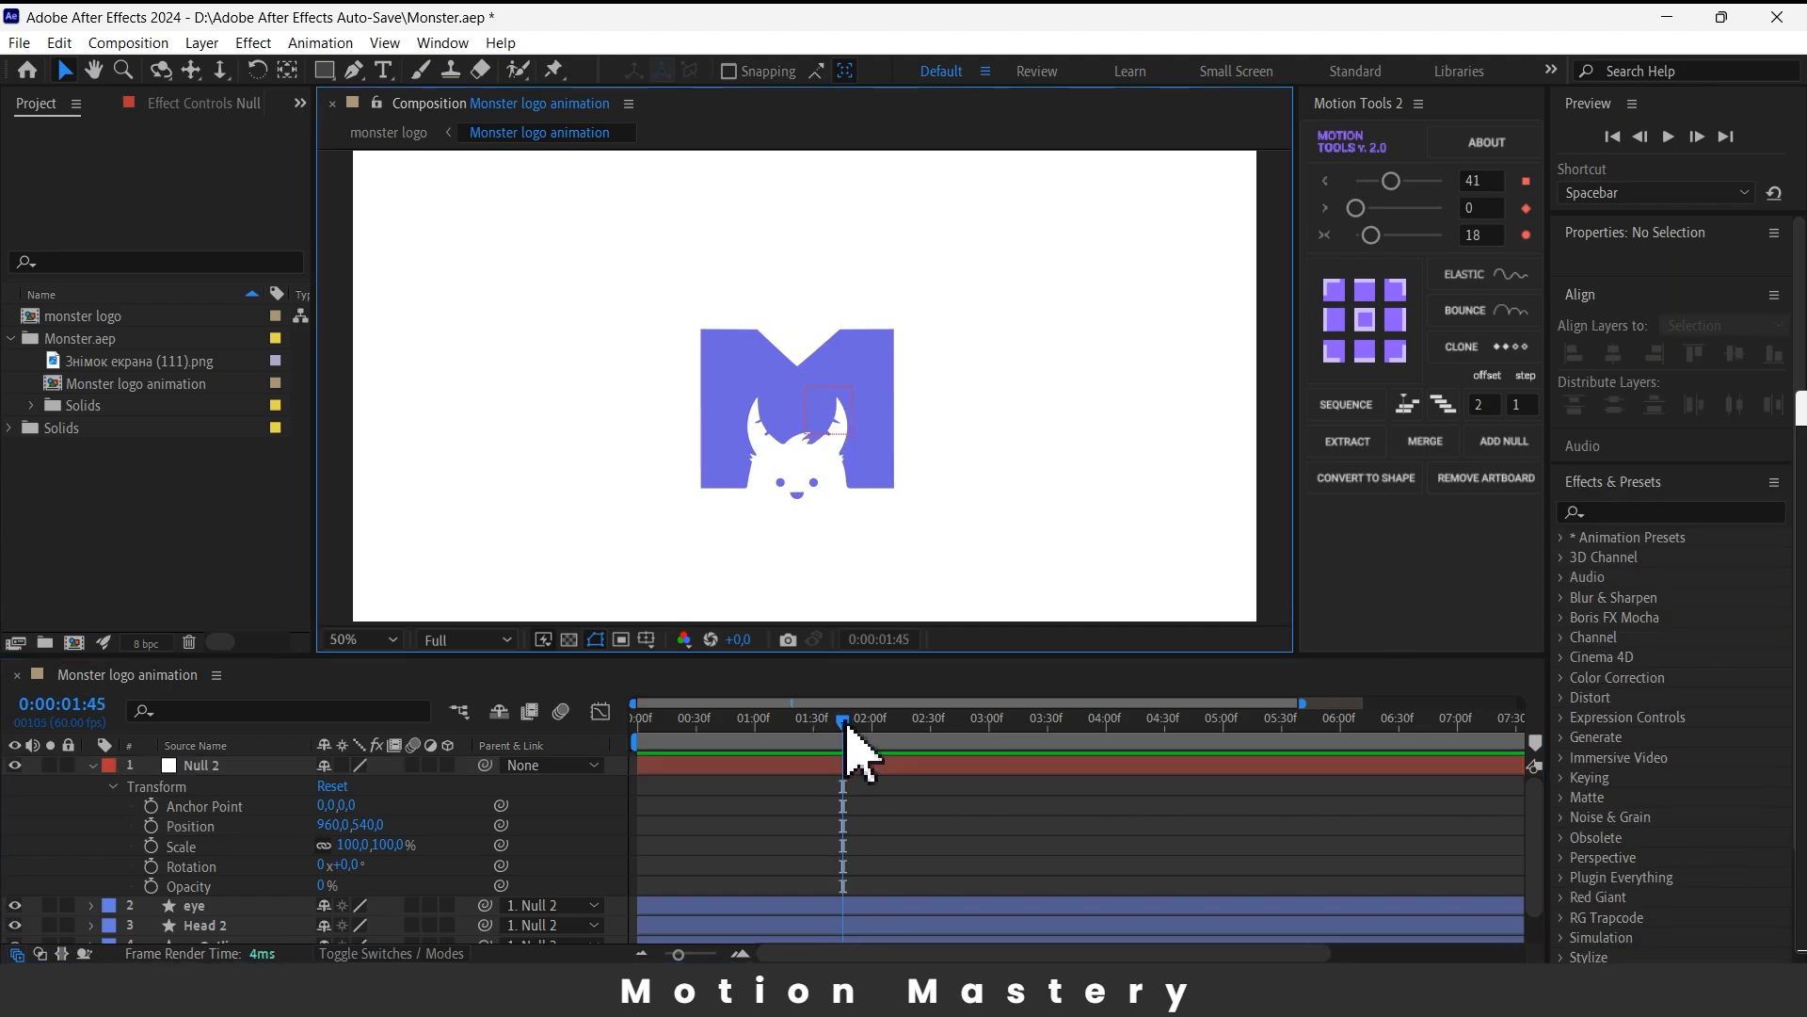
click(150, 826)
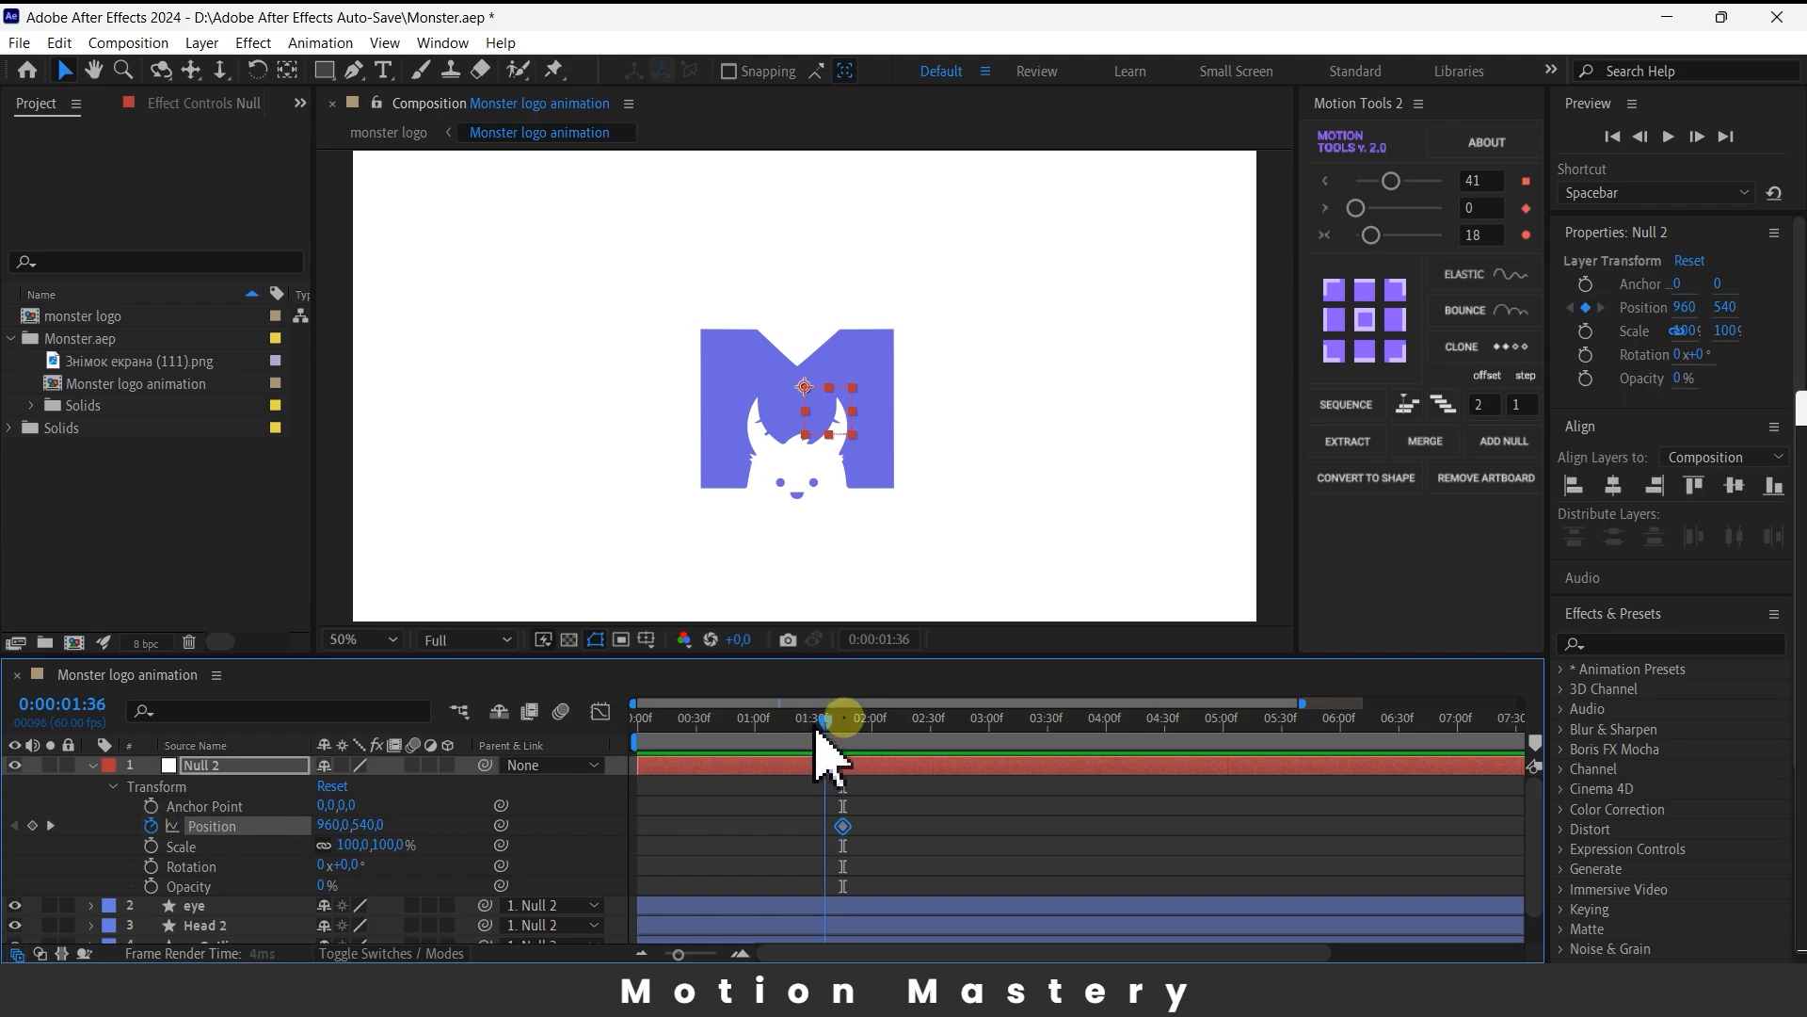
- Move the null's Position keyframe to 0:00:01:35 and add one at 0:00:02:11 with Y position 447
mouse_move(815, 728)
mouse_down()
mouse_move(841, 724)
mouse_move(787, 723)
mouse_move(840, 721)
mouse_move(822, 726)
mouse_up()
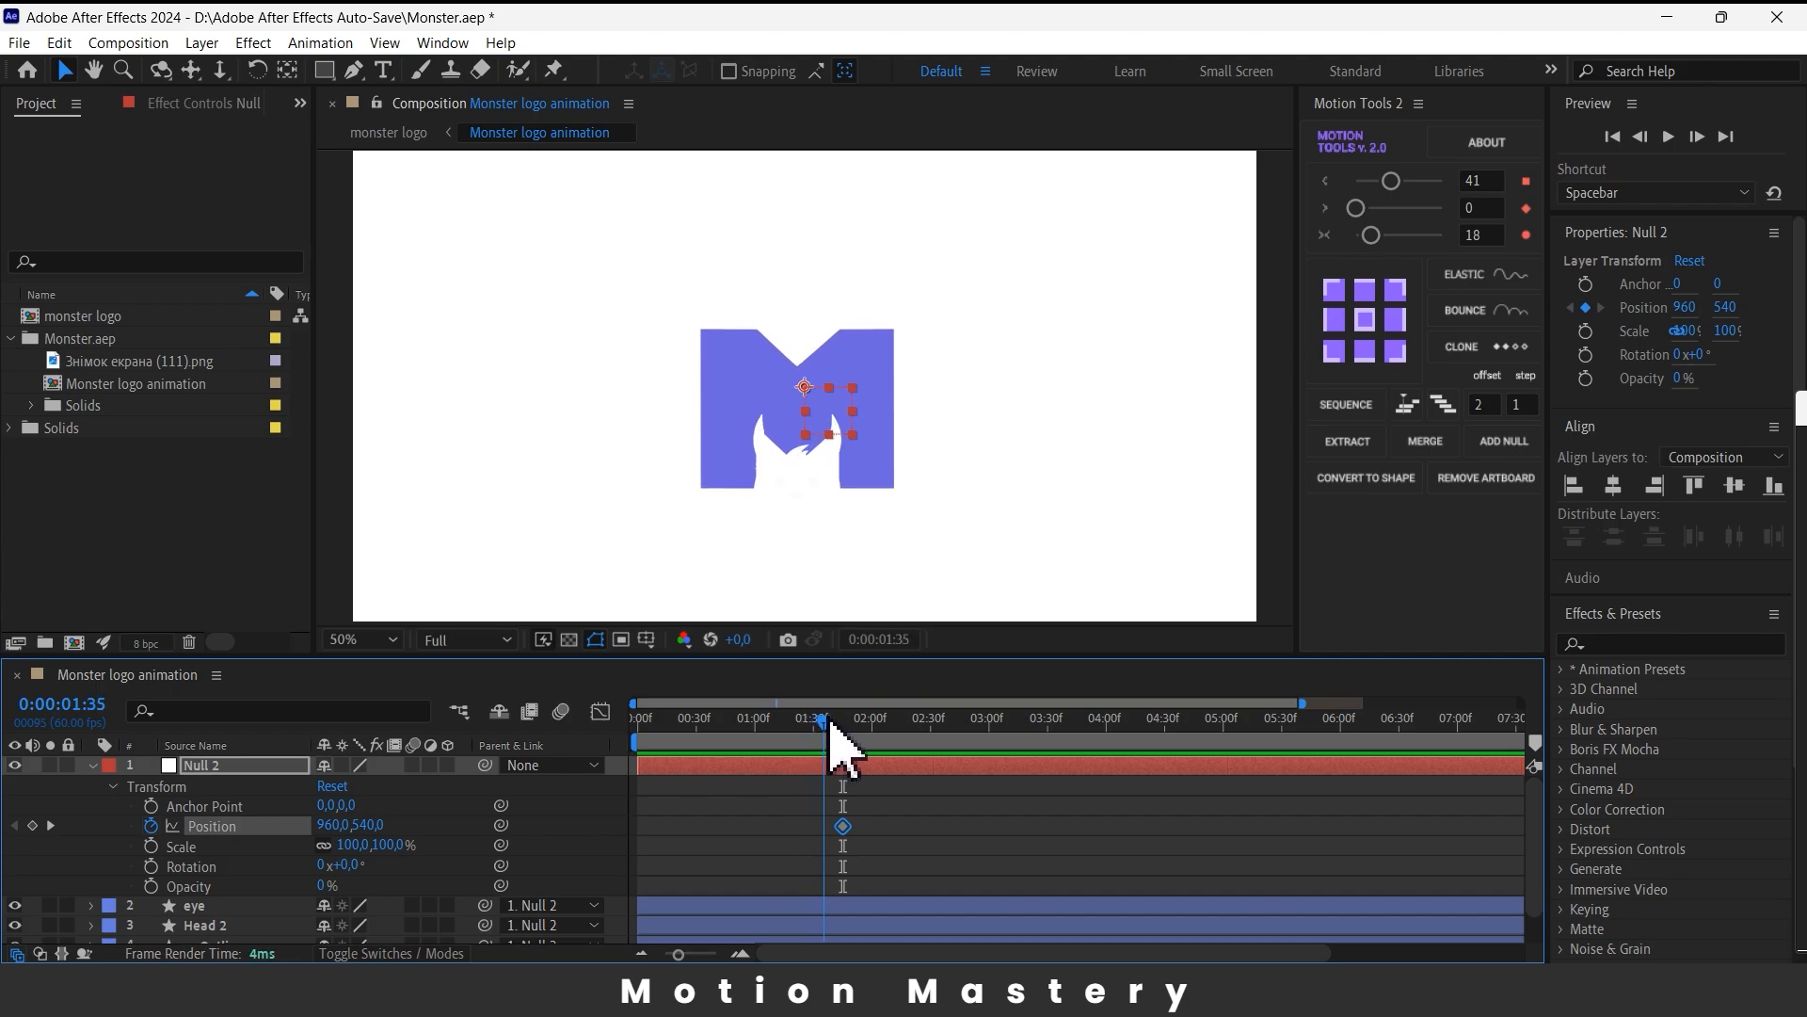
drag(843, 825, 894, 731)
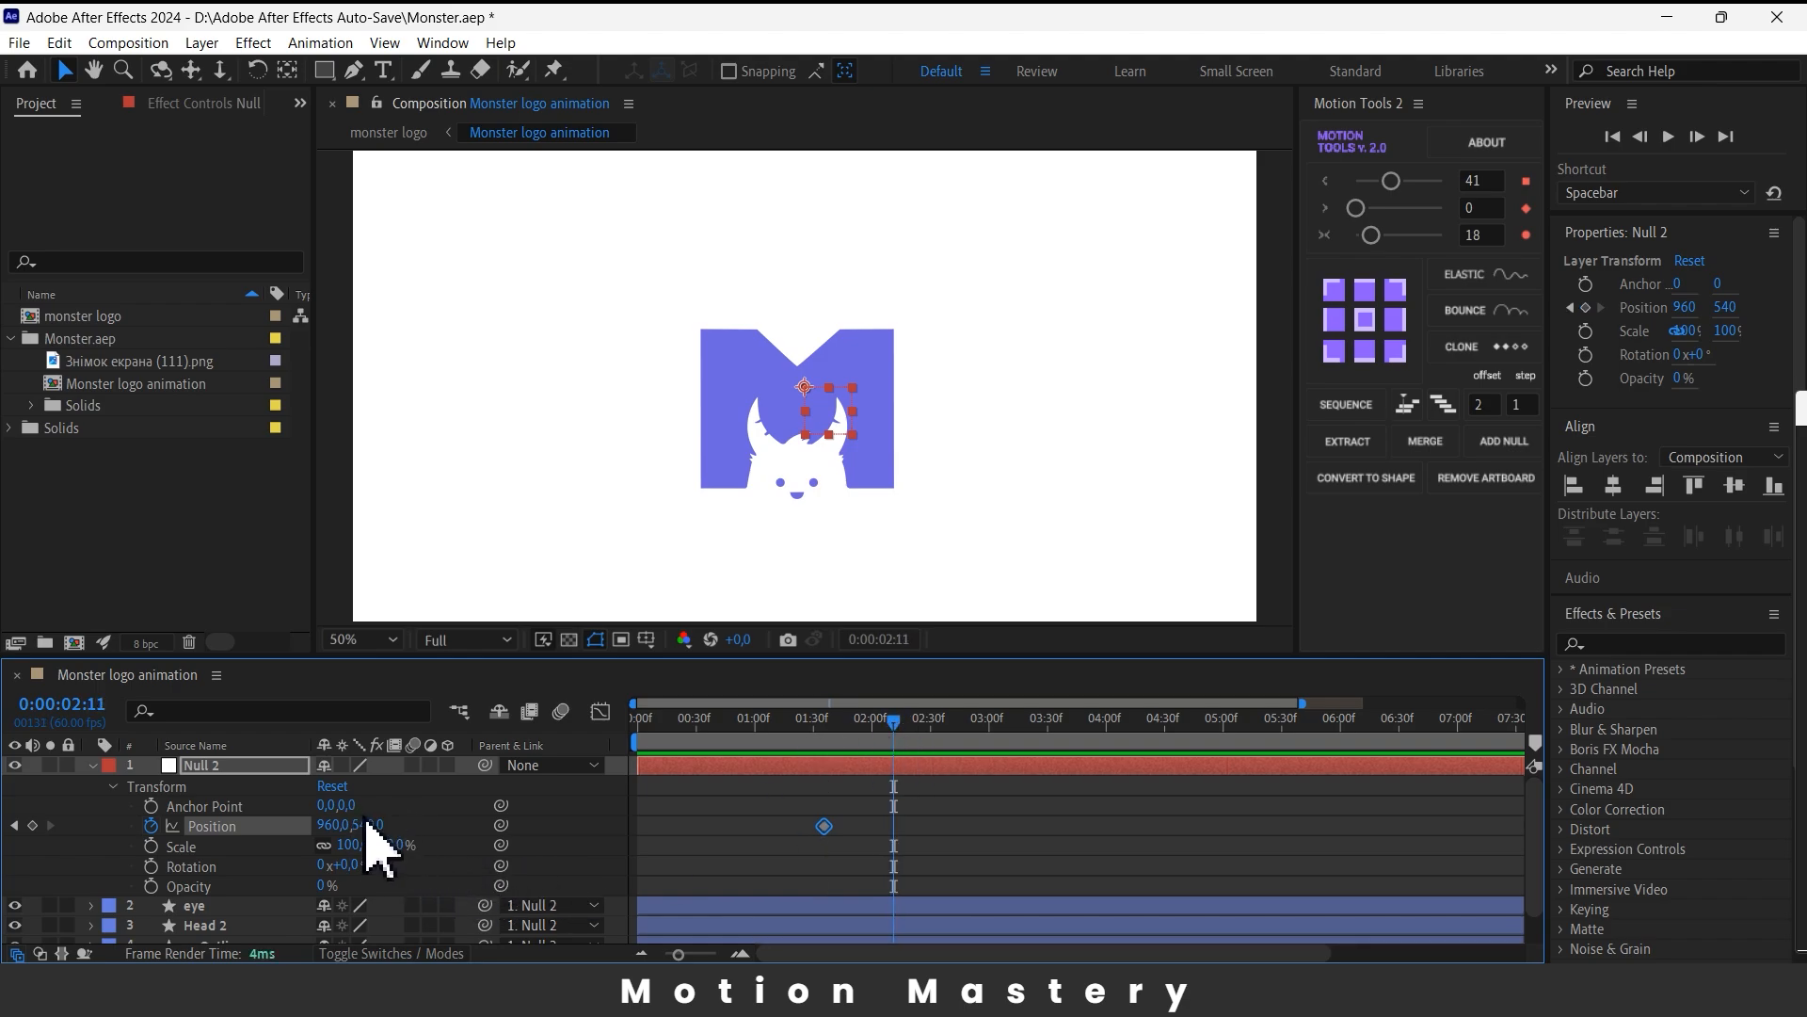
drag(381, 825, 273, 810)
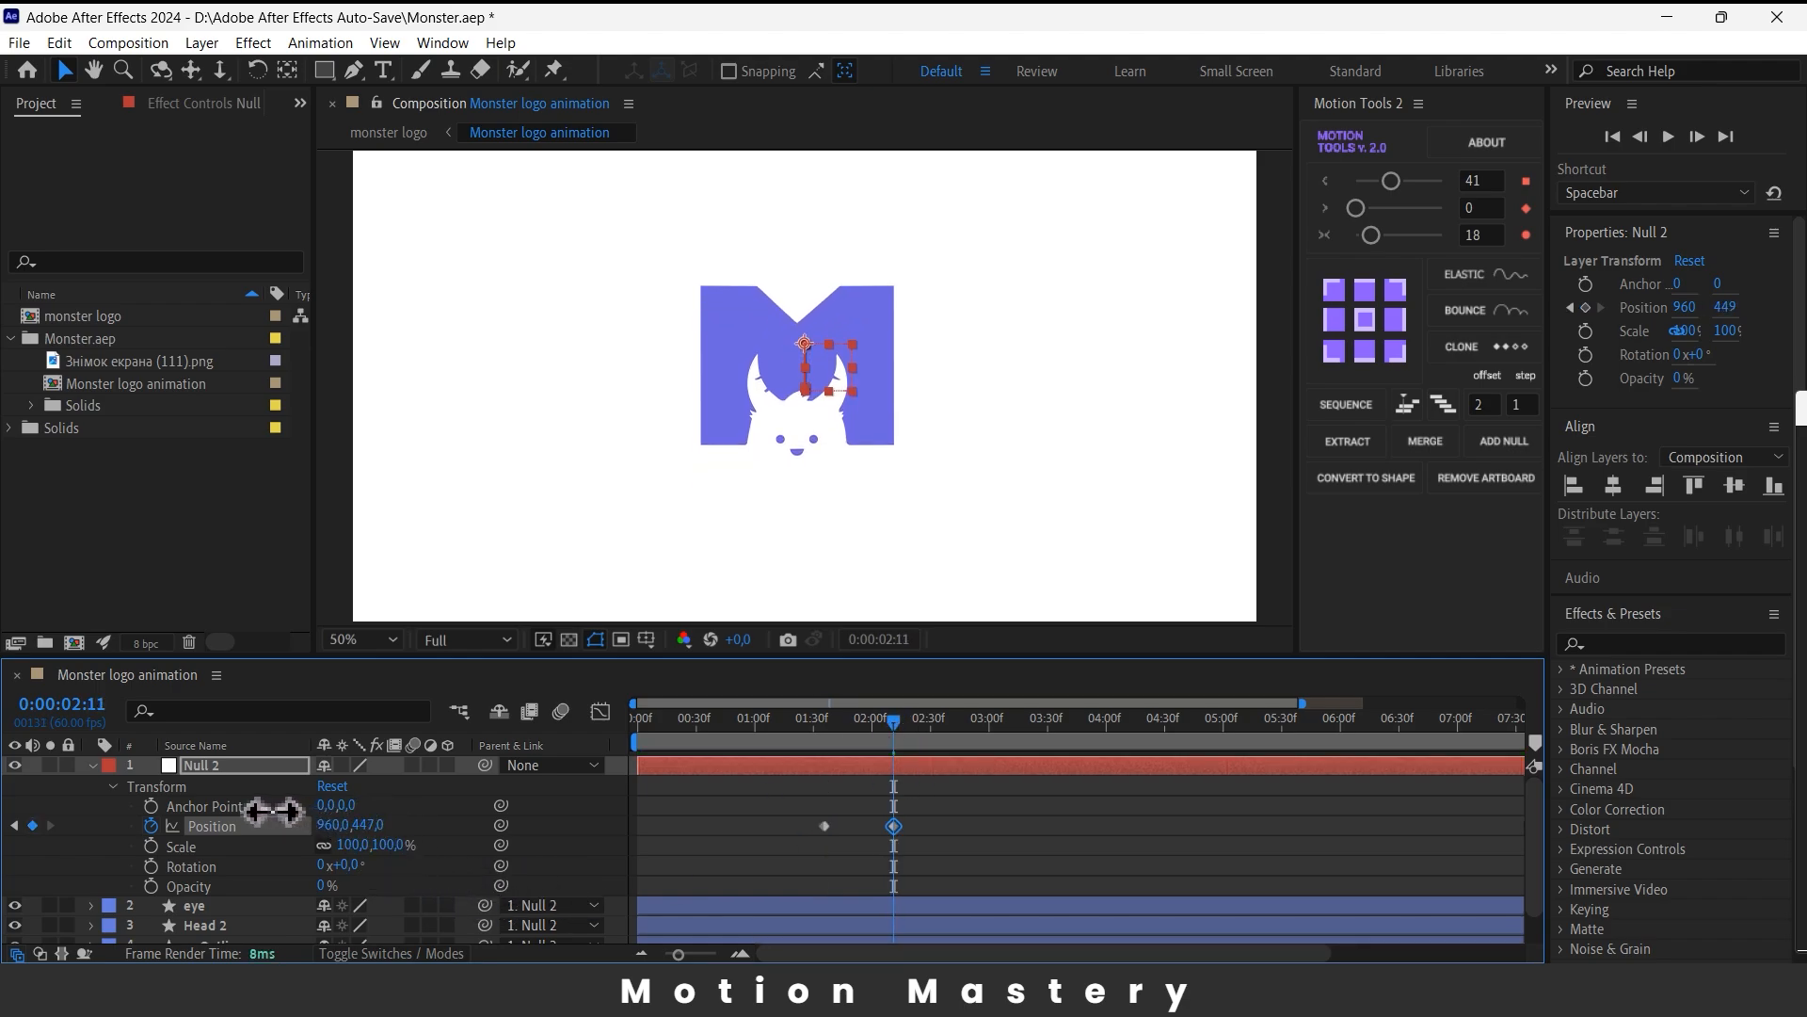
- Keyframe the null's Scale at 0:00:01:35 and reduce it to 84% at 0:00:02:11
drag(902, 746, 824, 746)
click(151, 846)
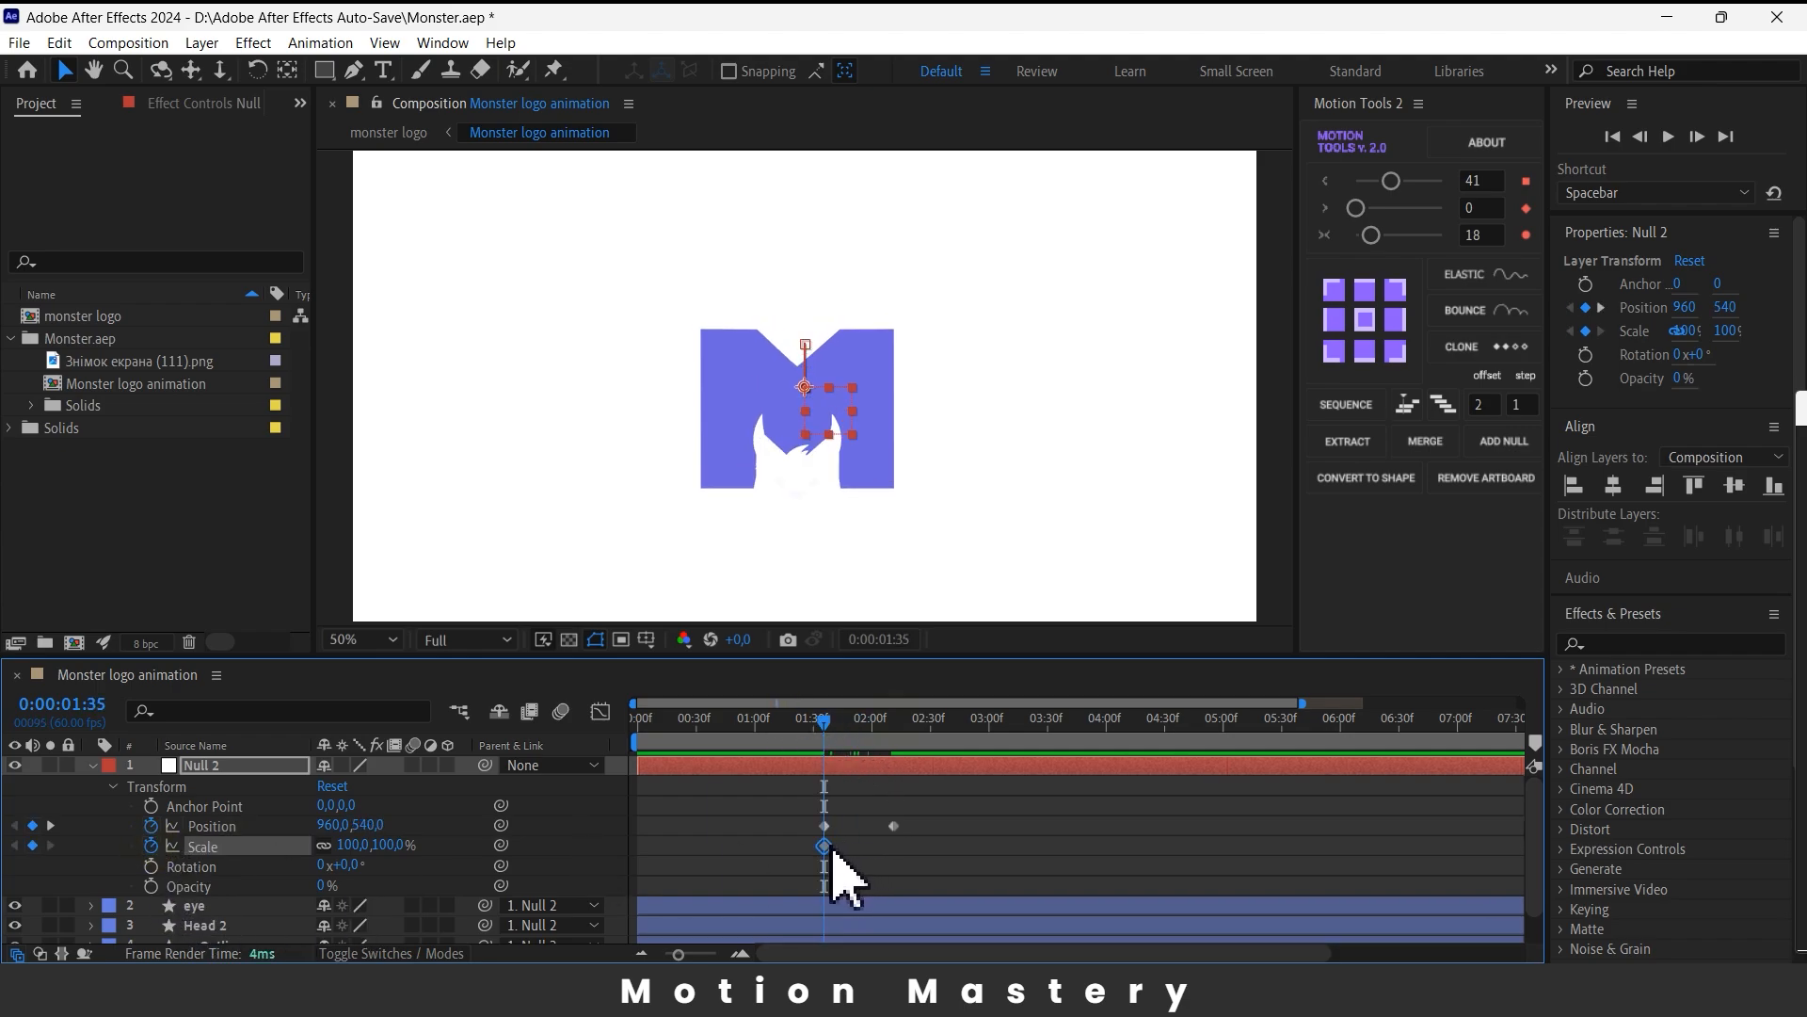
drag(826, 847, 897, 851)
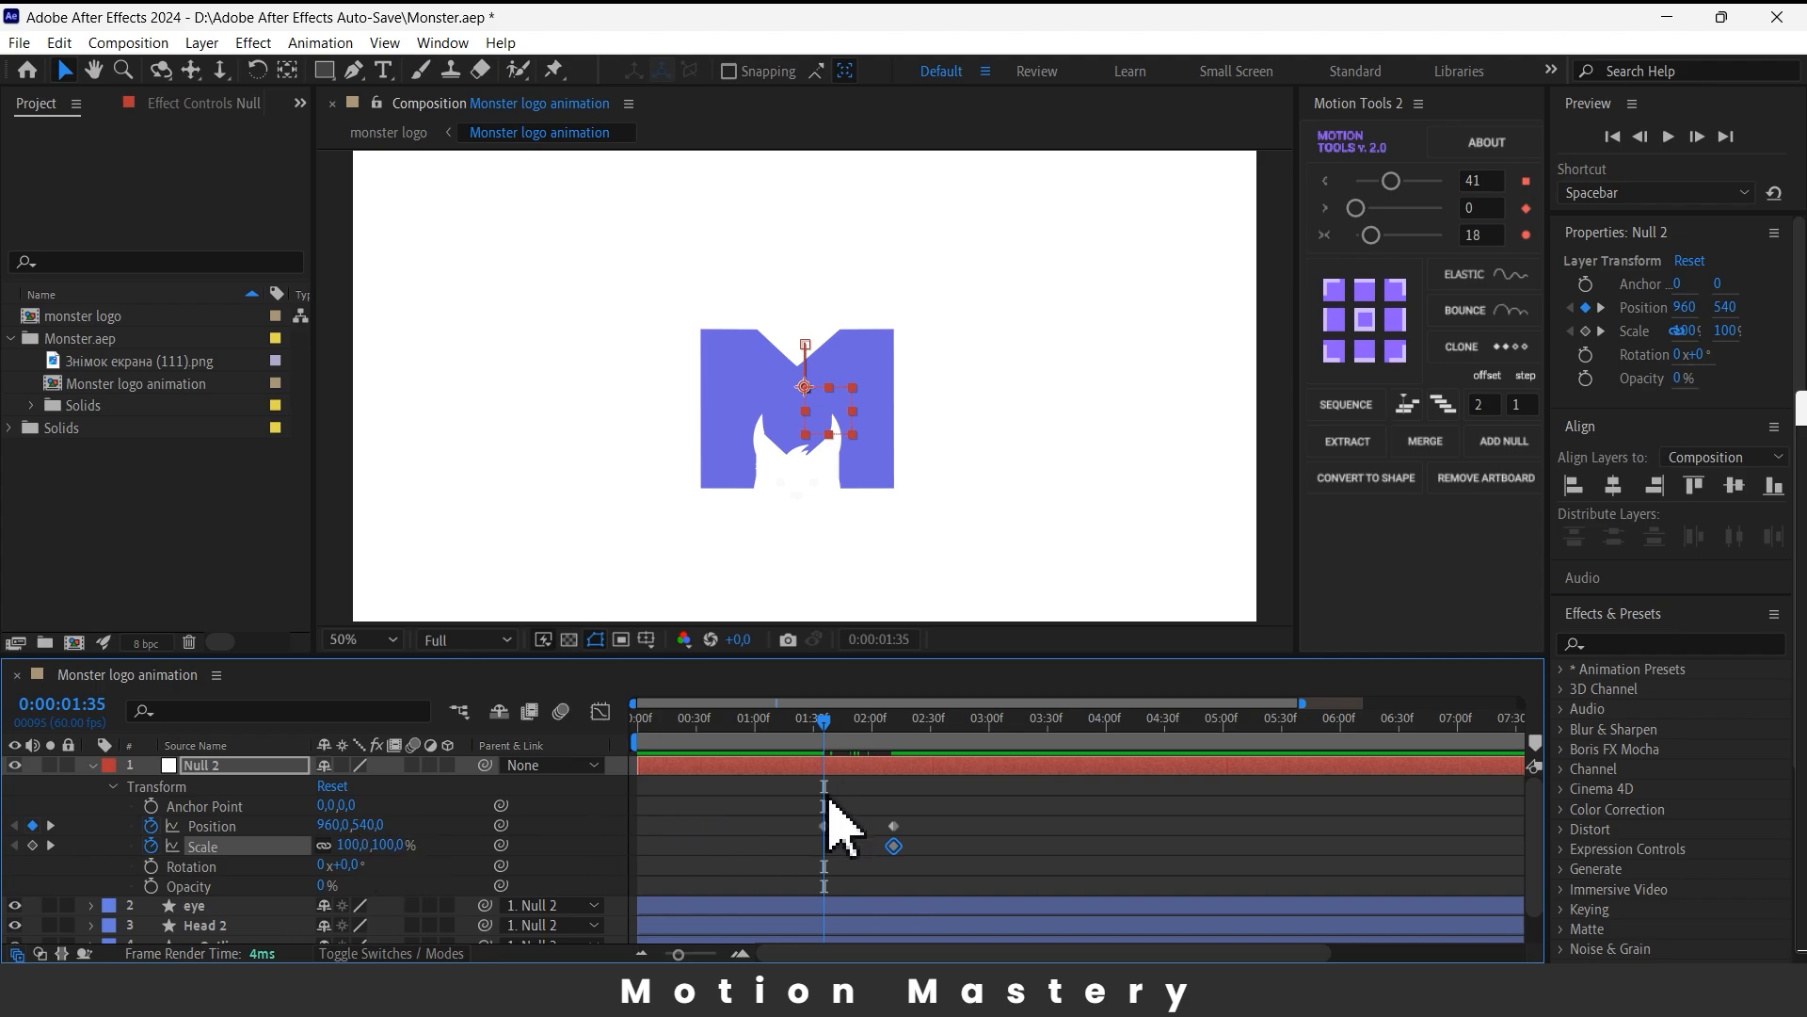
drag(891, 844, 826, 846)
click(829, 721)
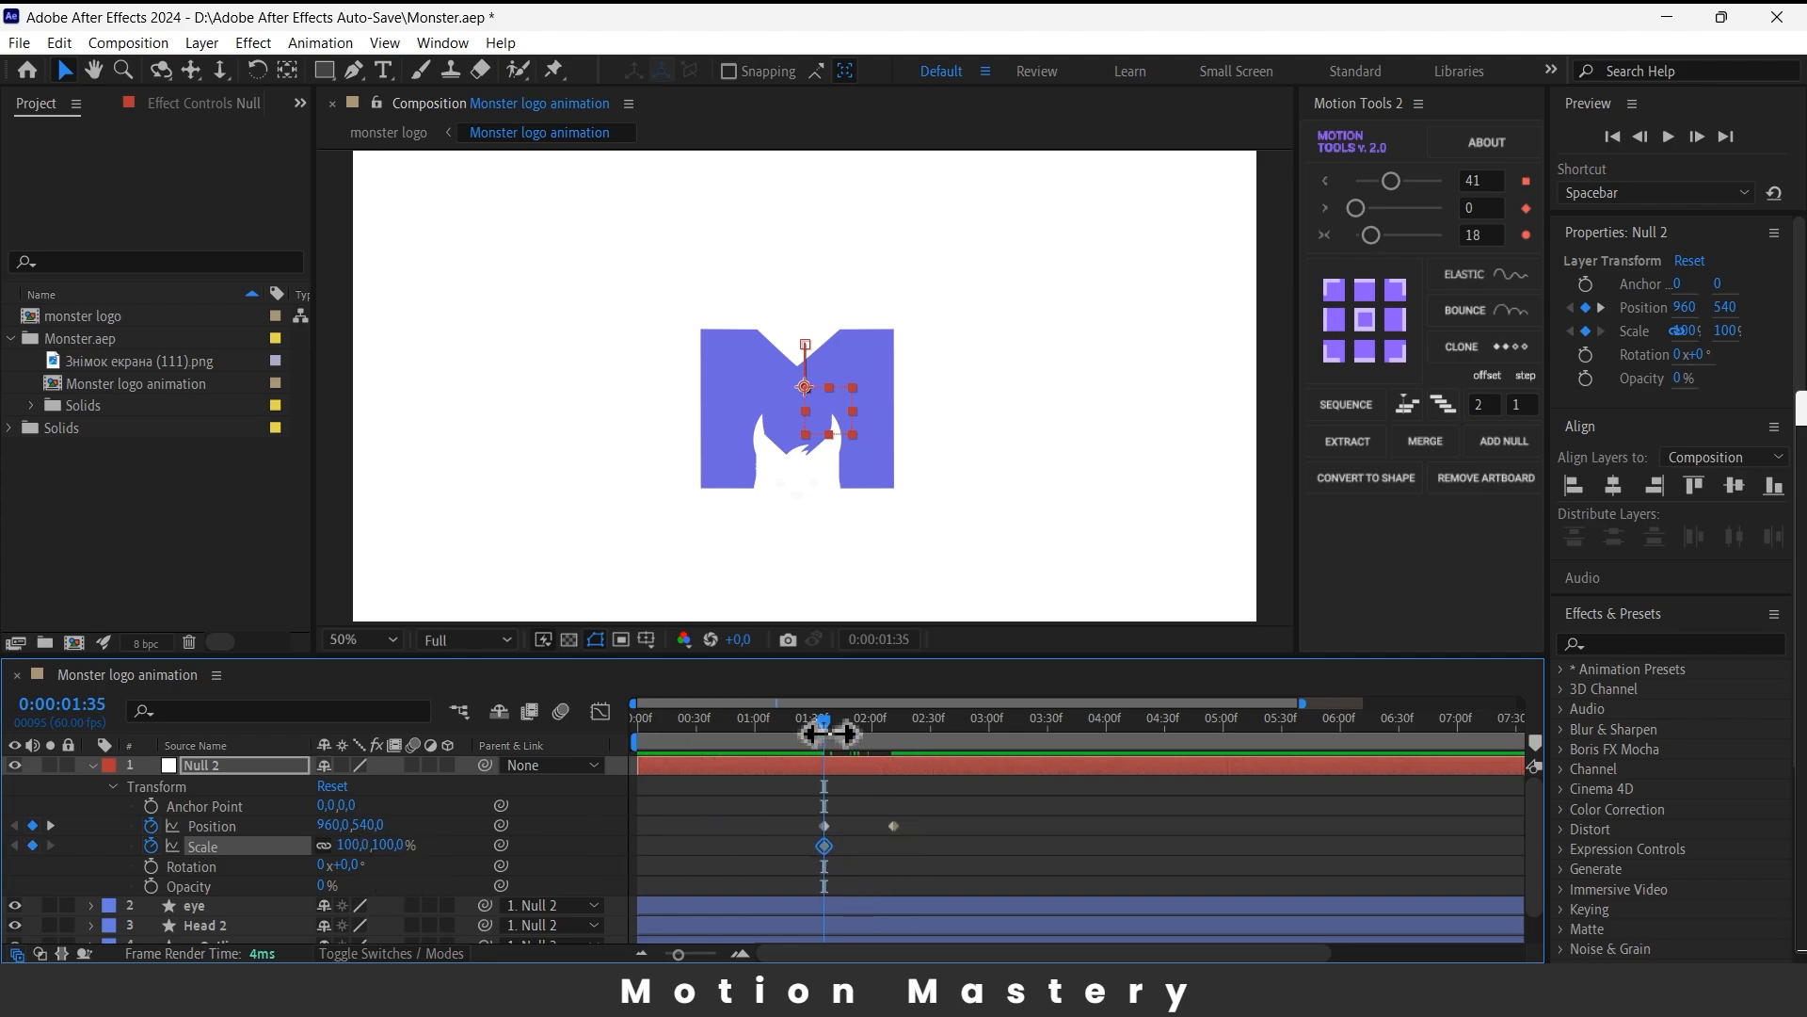
key(k)
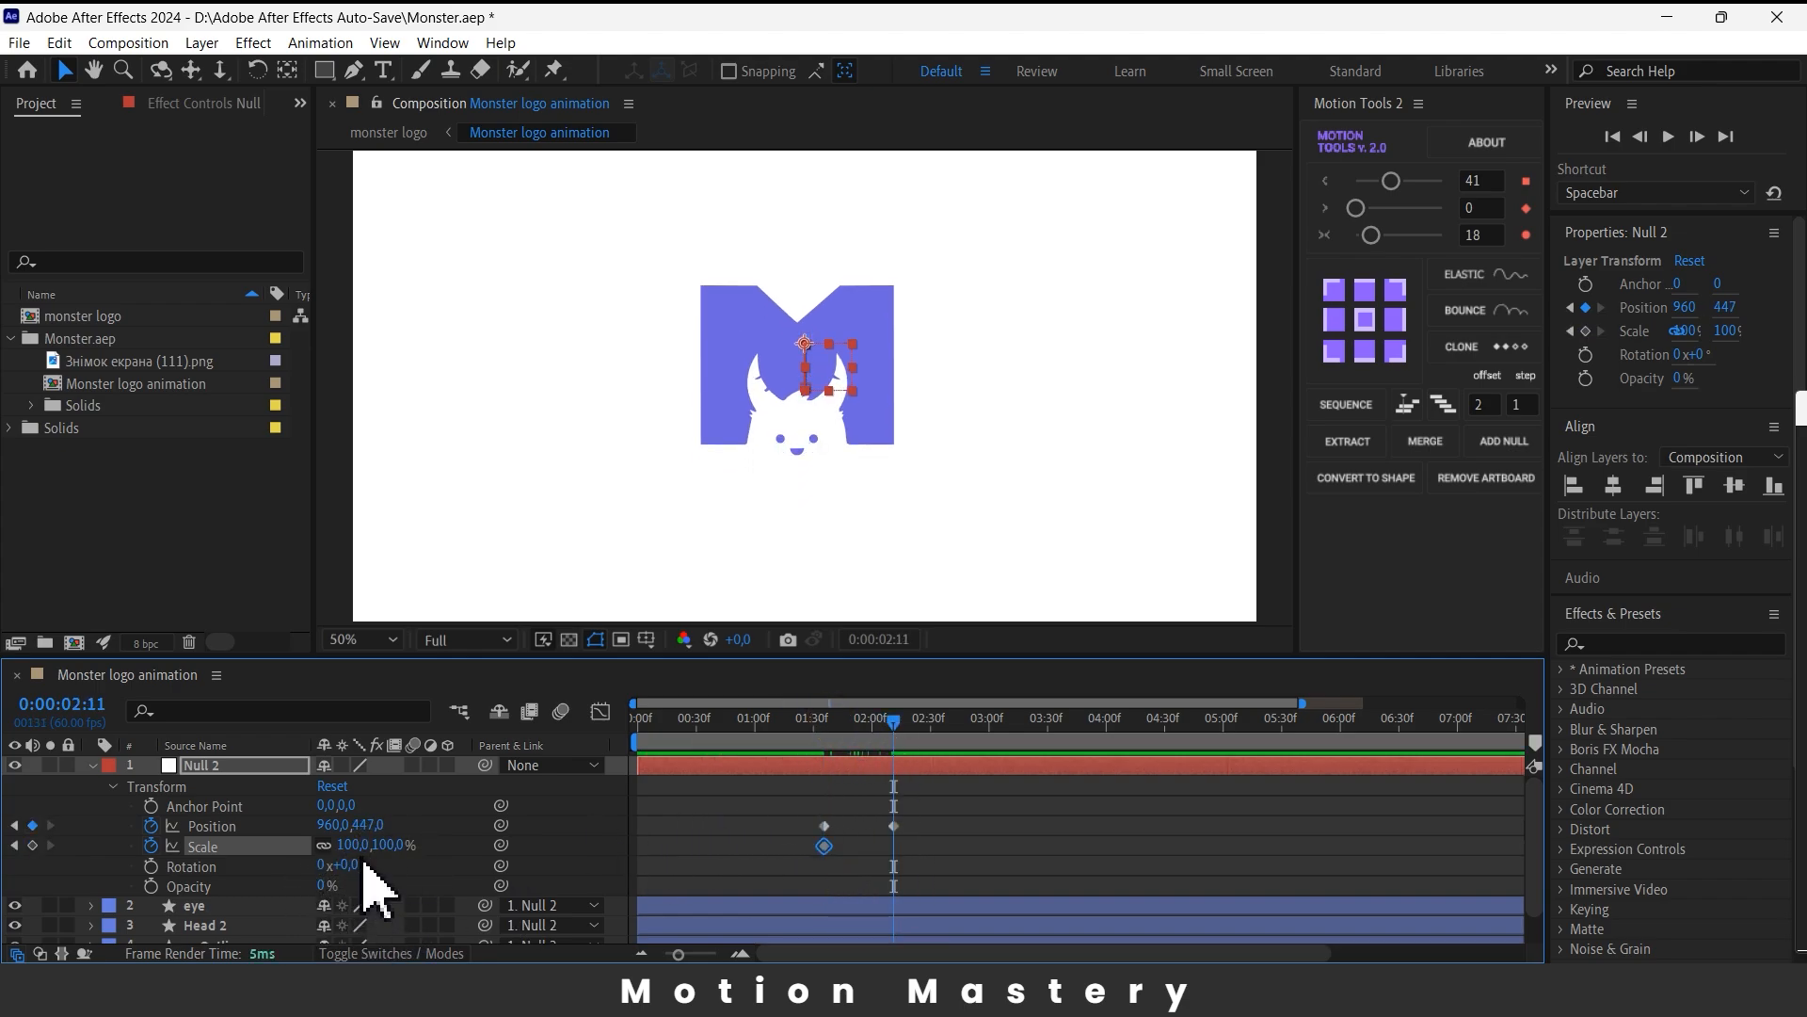
drag(392, 845, 376, 847)
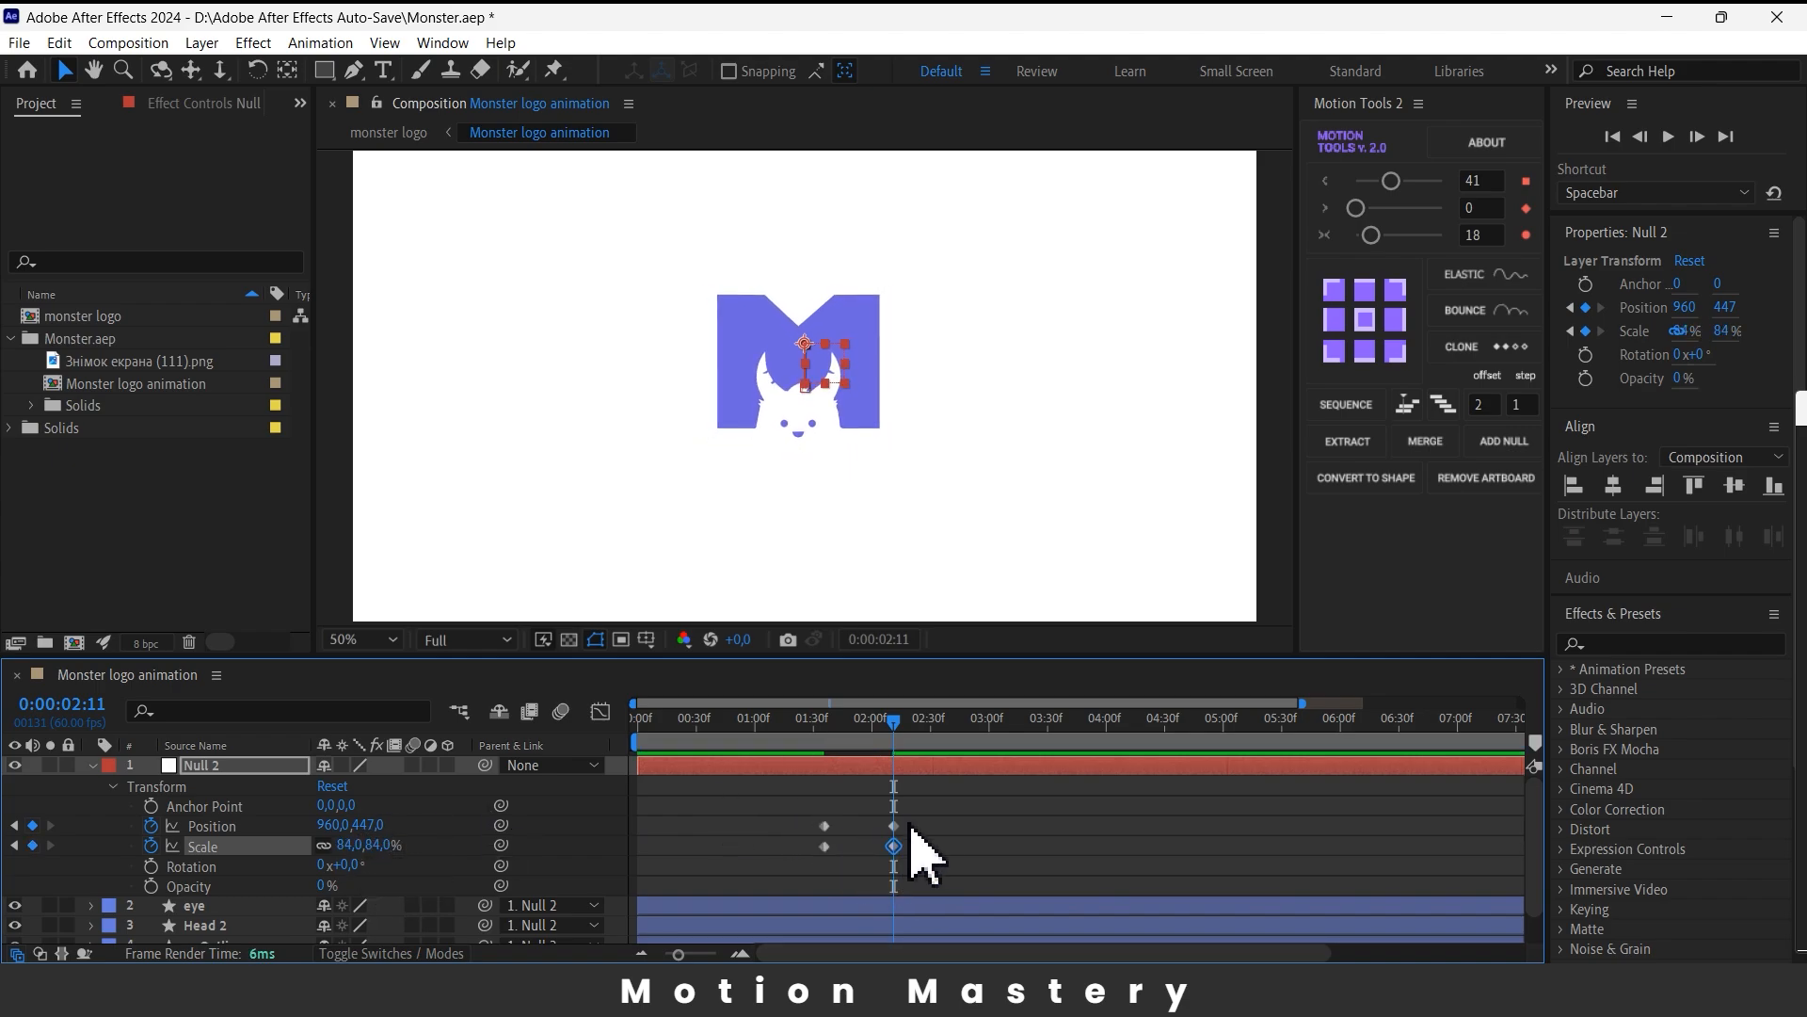
- Apply Easy Ease to all of the null's Position and Scale keyframes and preview the logo's rise
drag(921, 811, 808, 871)
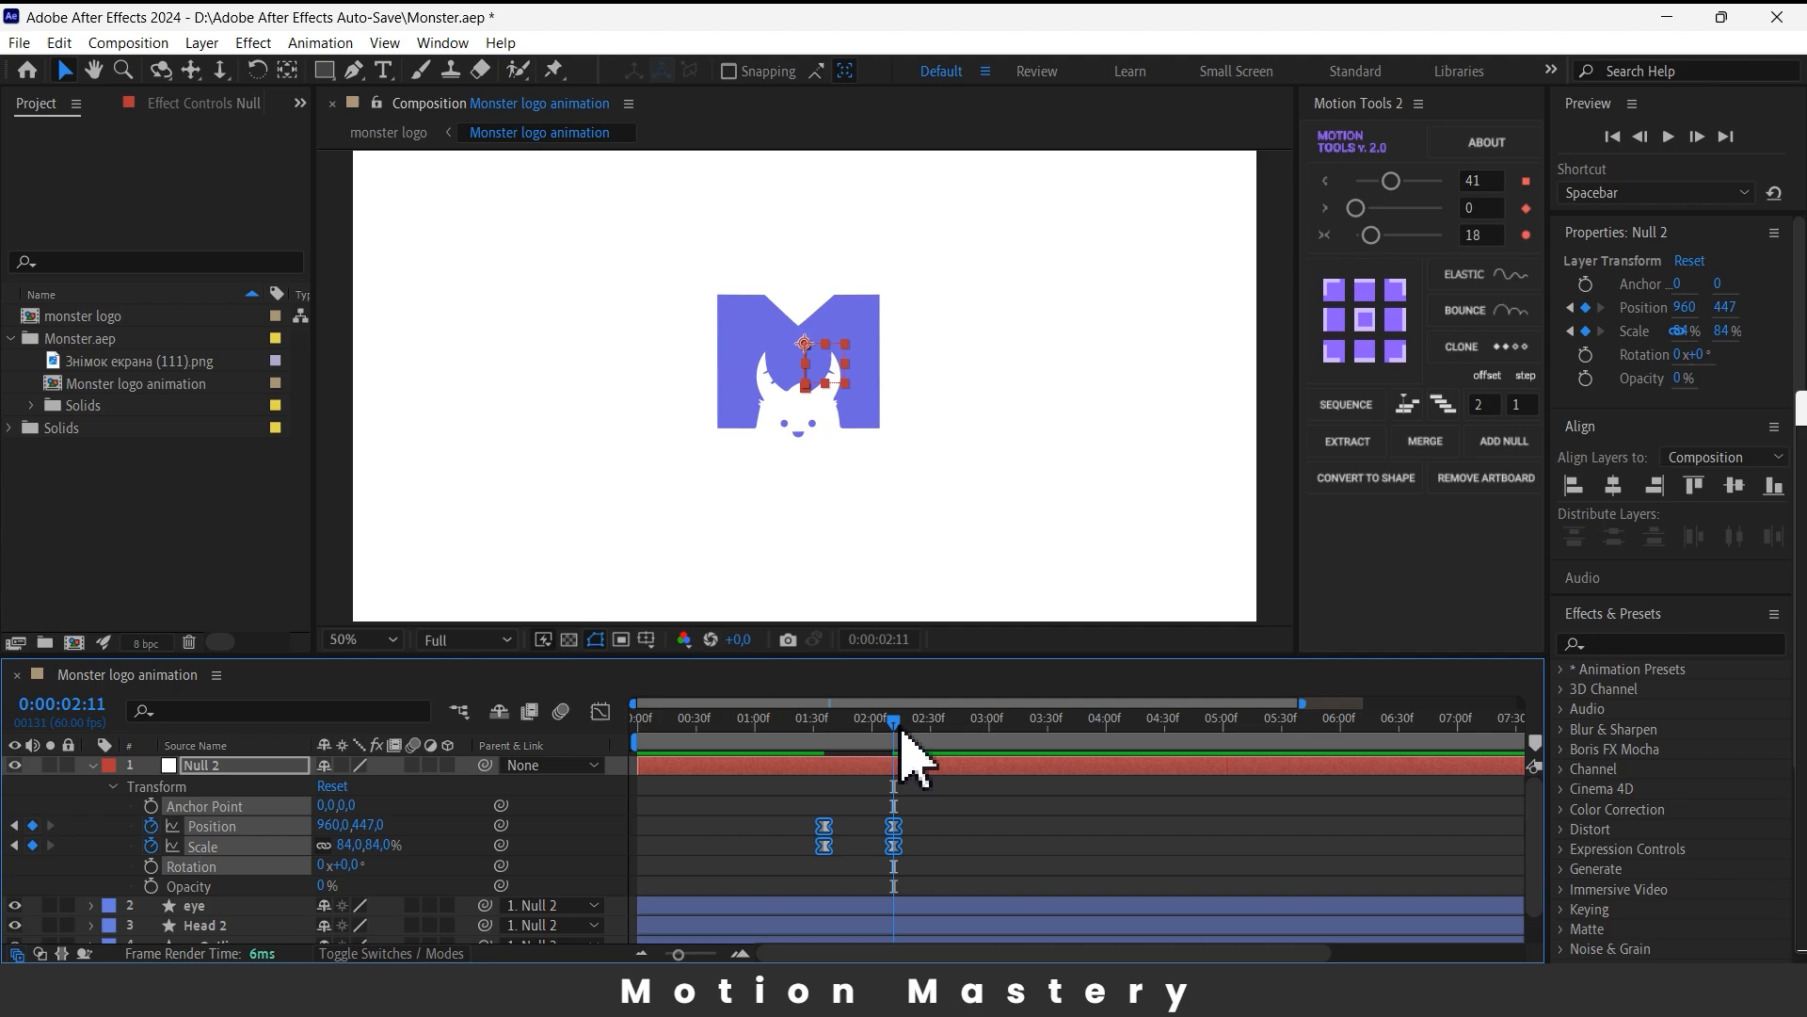
key(space)
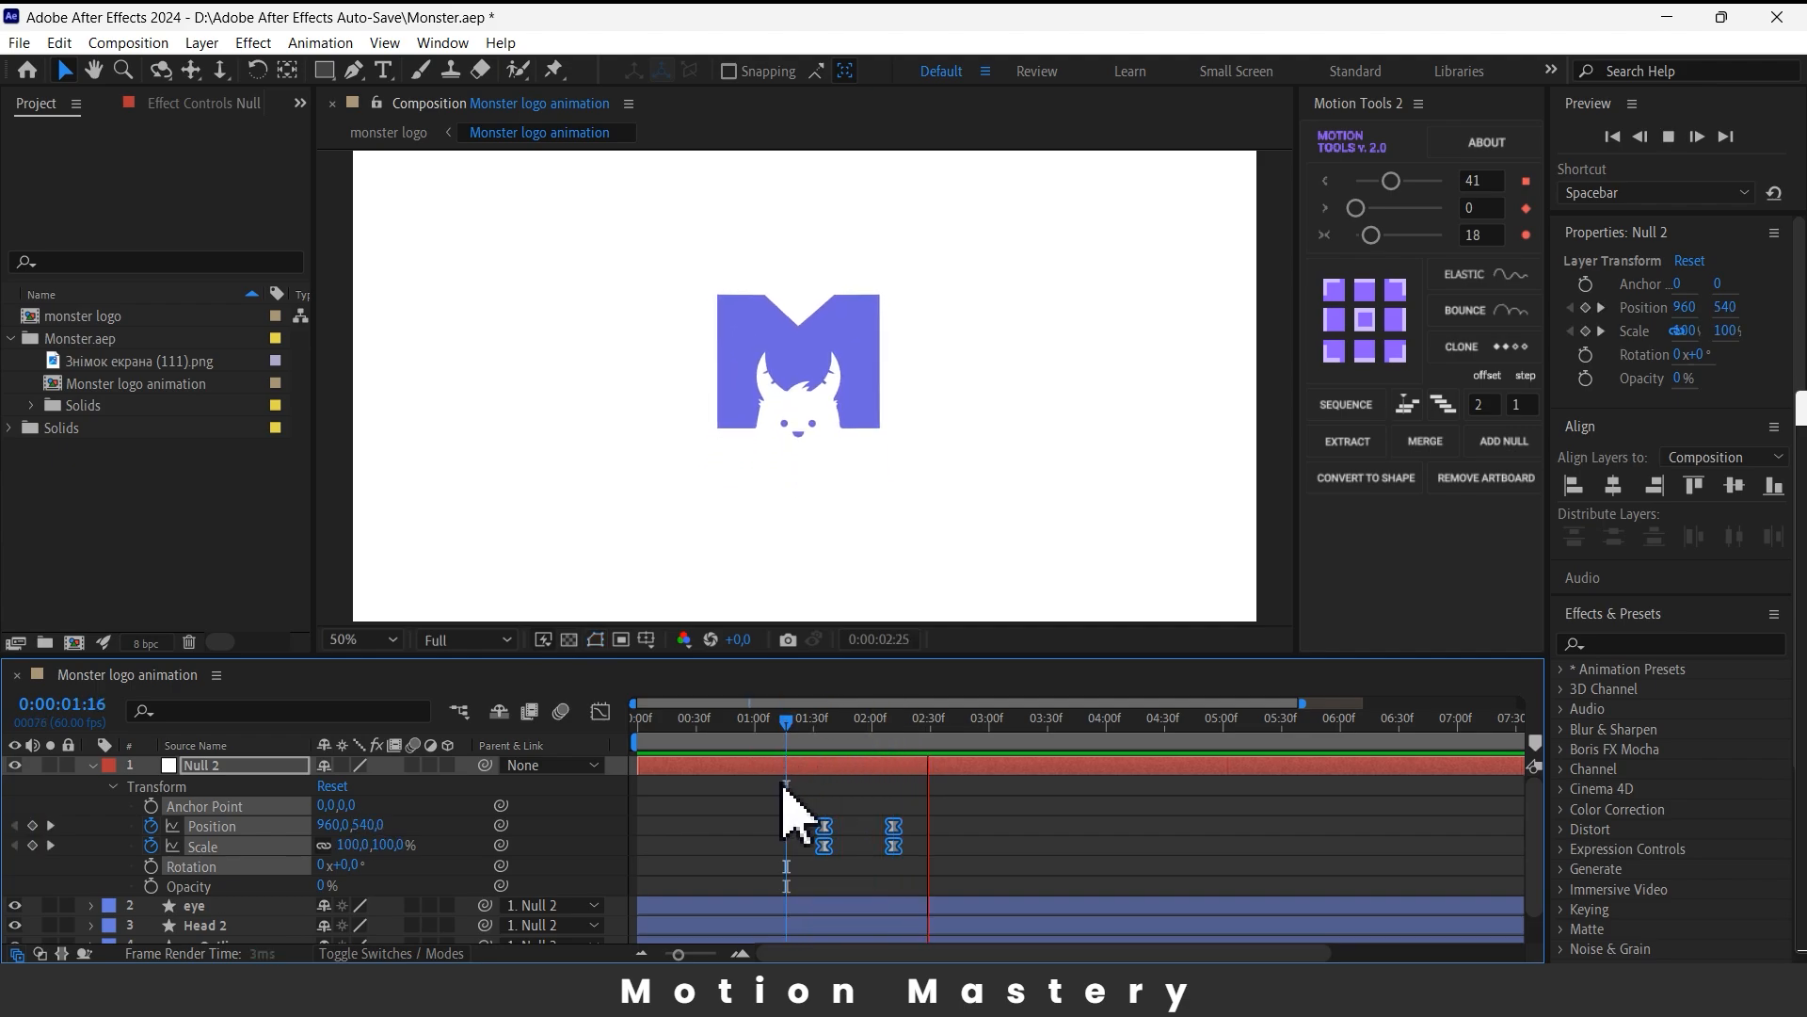
key(space)
drag(951, 739, 897, 771)
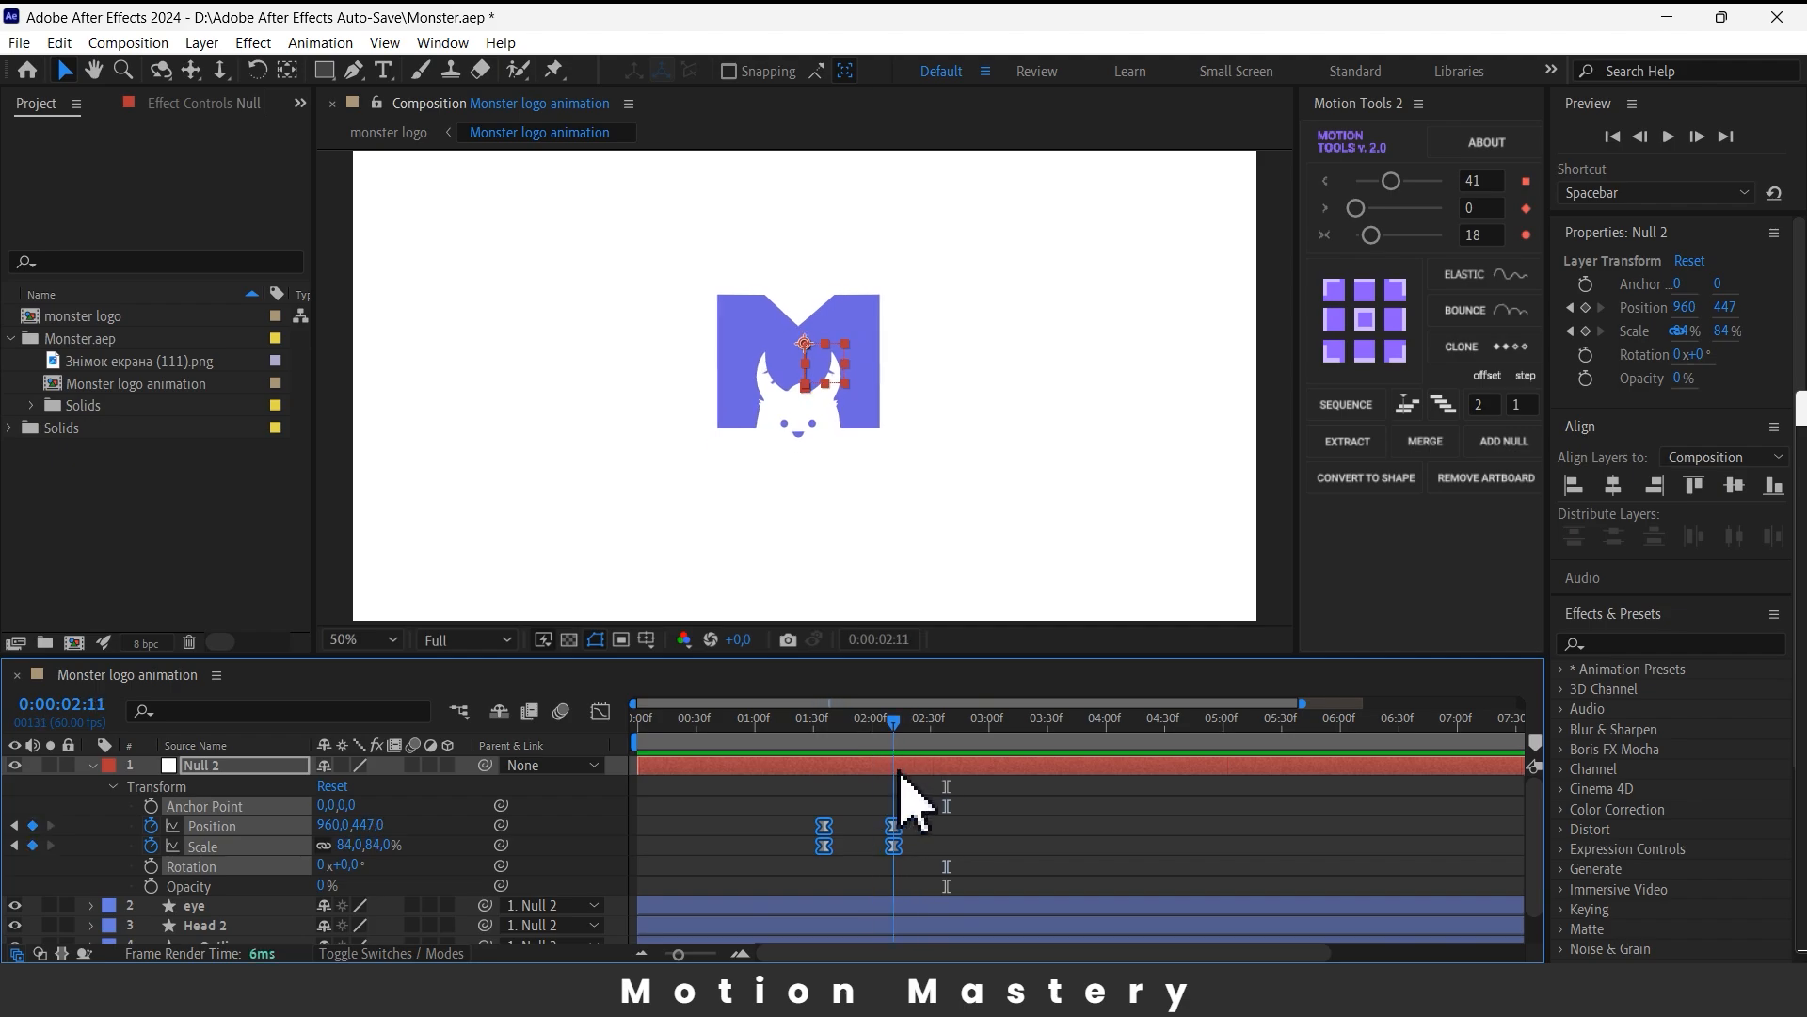
- Set the null's Y position to 425 at its ending keyframe and preview the movement
click(915, 820)
click(896, 825)
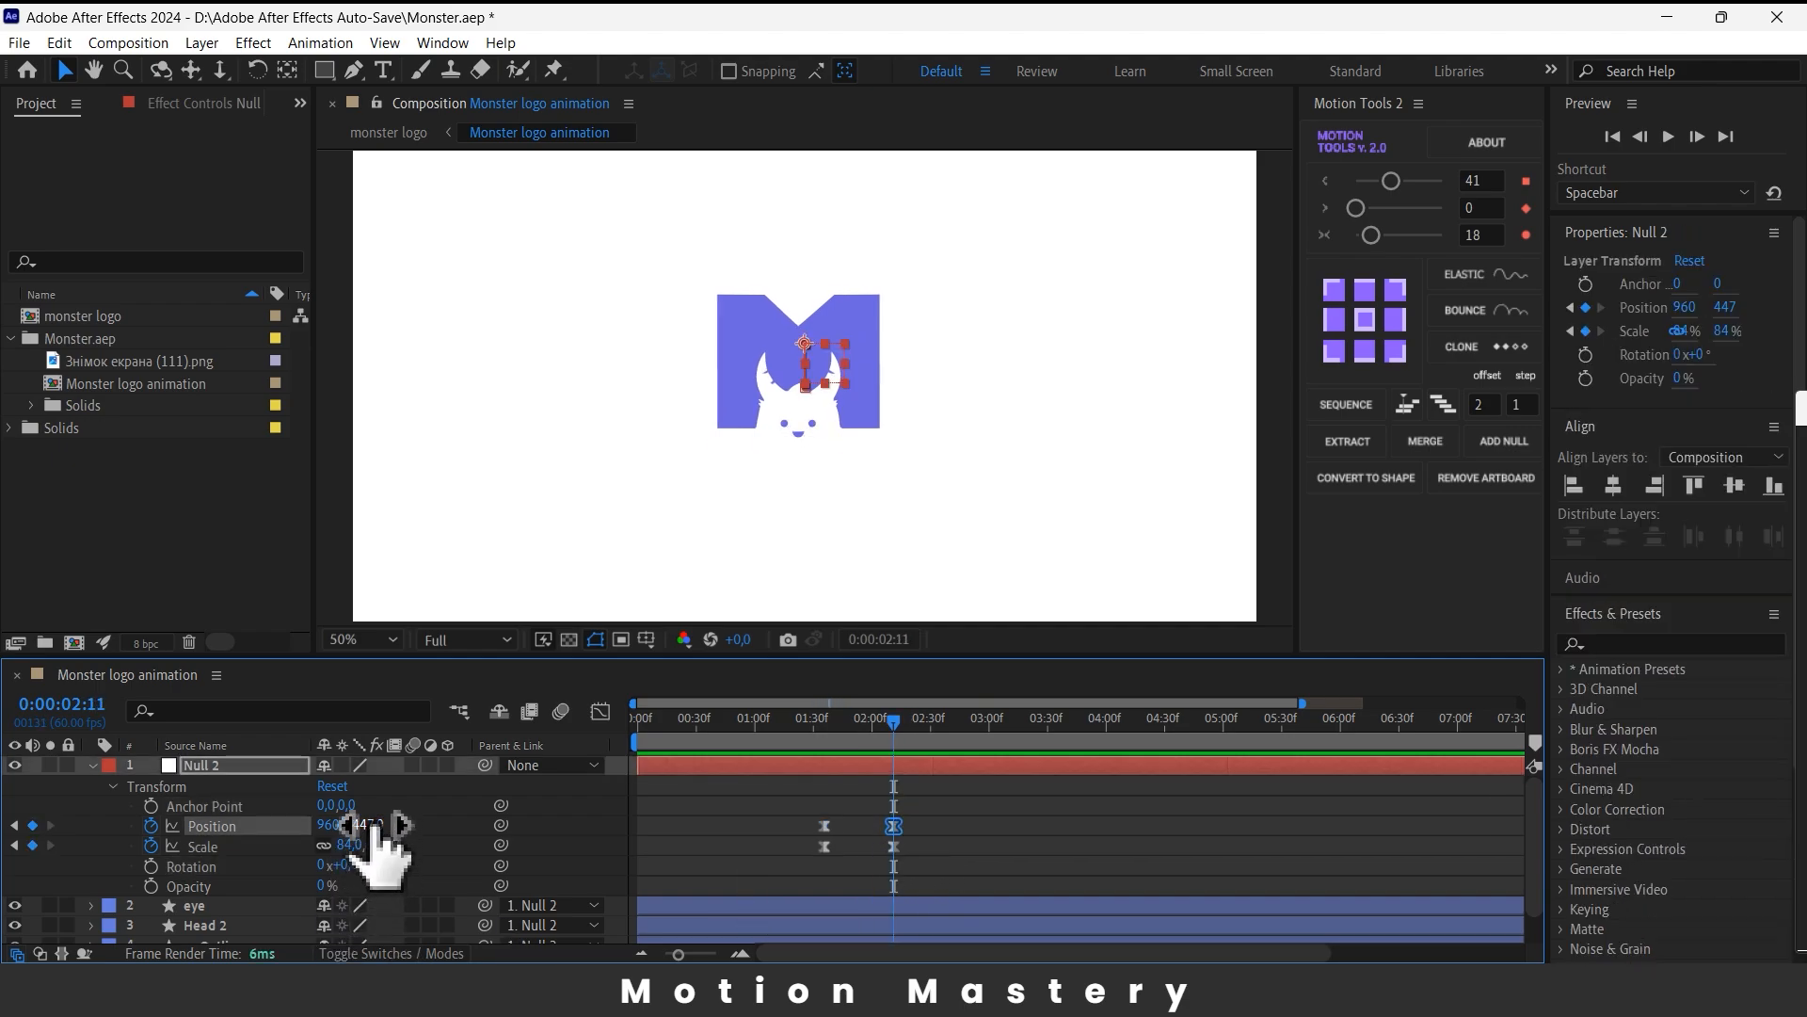
drag(365, 824, 351, 825)
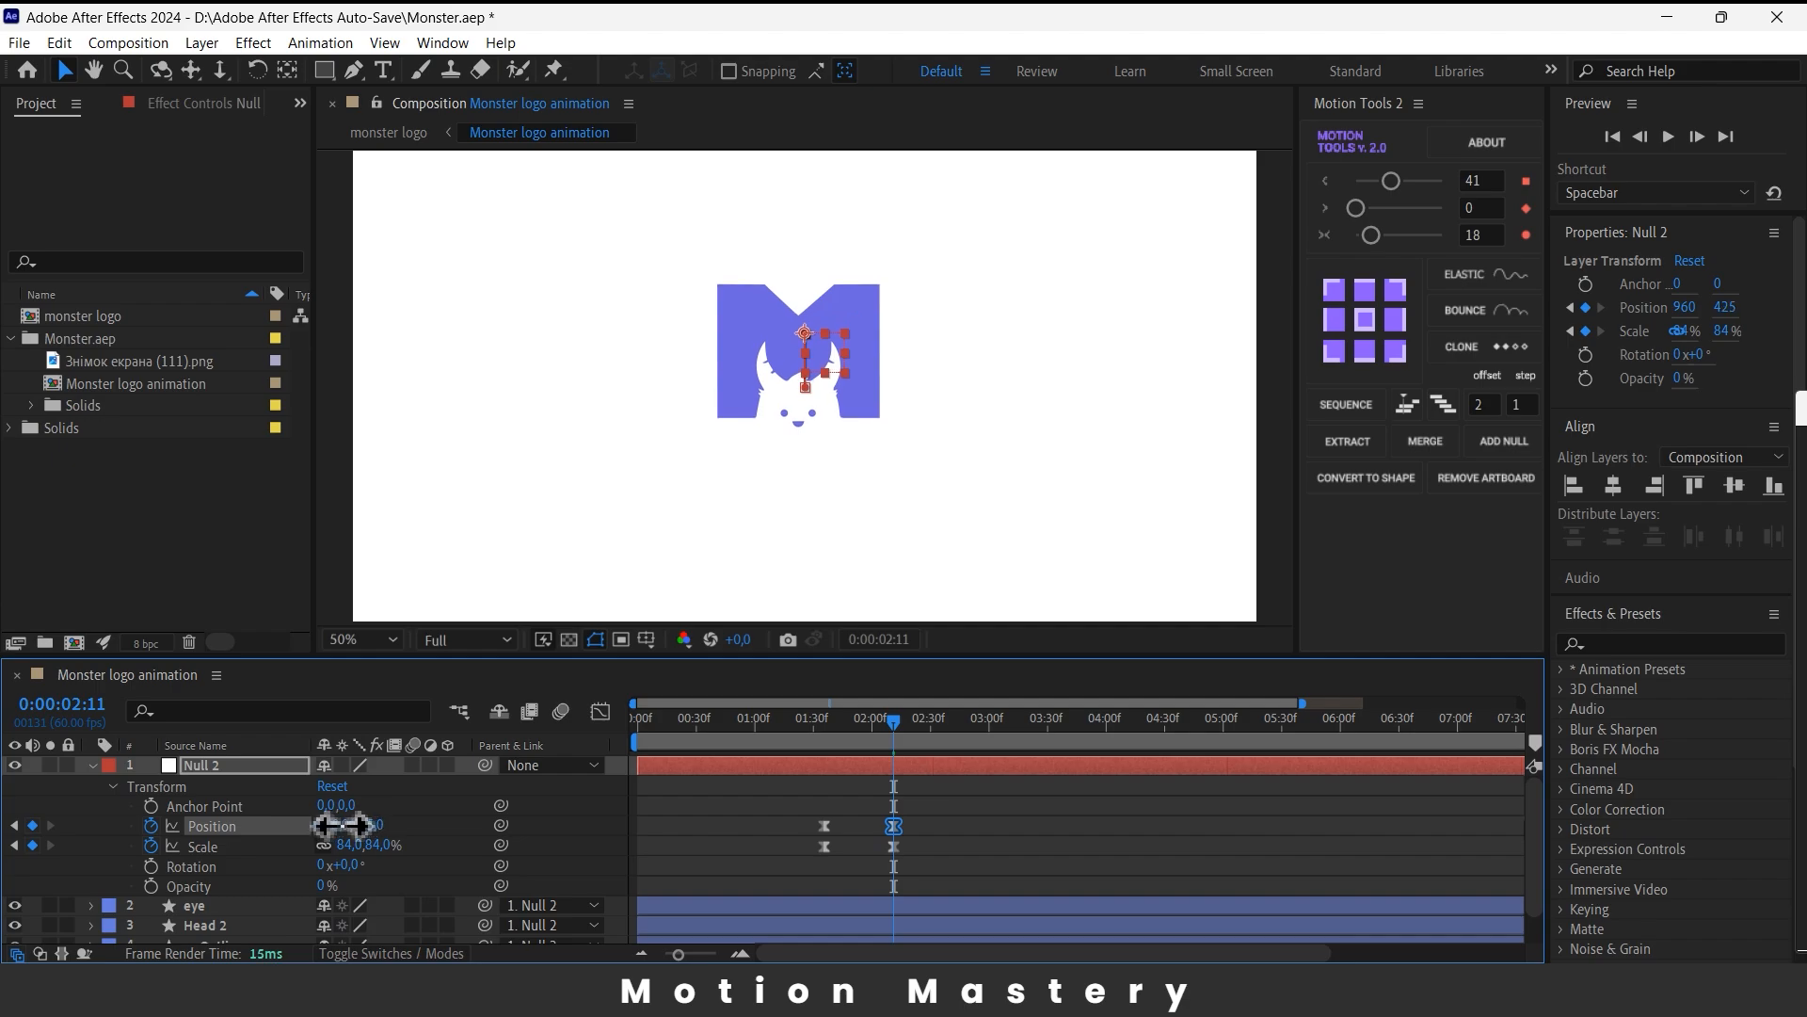
drag(894, 724, 804, 770)
key(space)
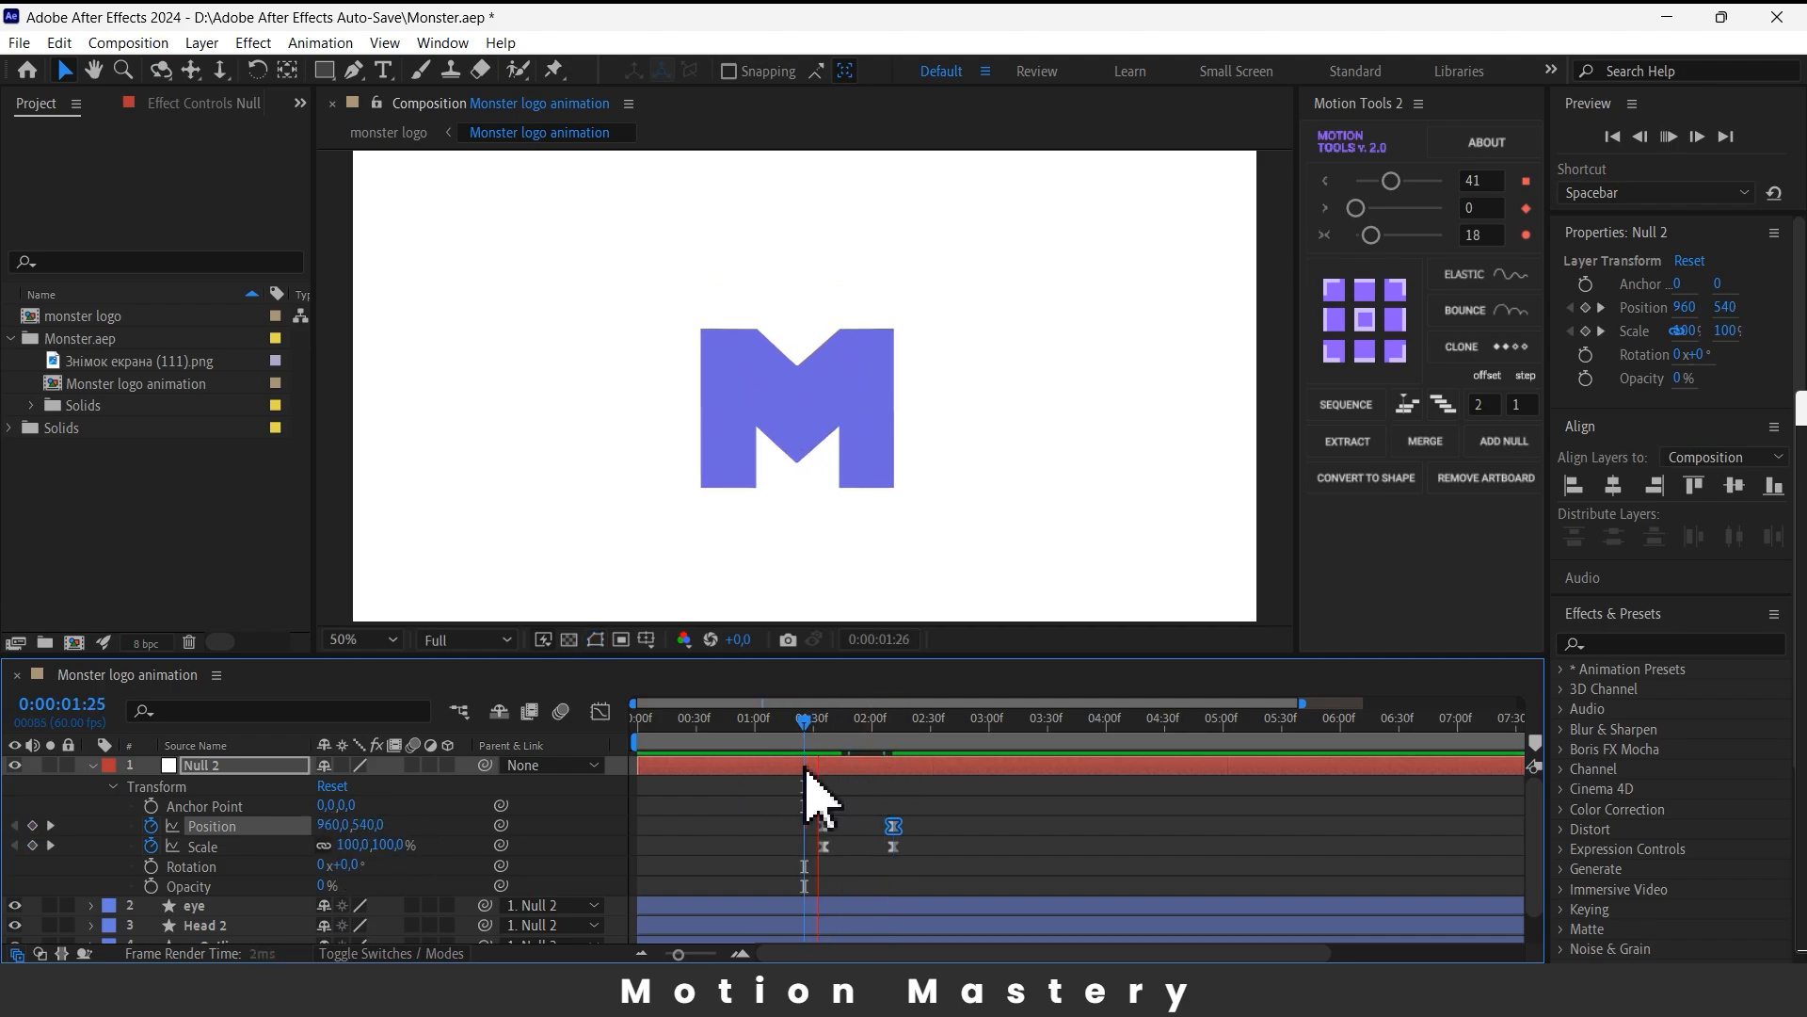
key(space)
- Delay the null's ending Position and Scale keyframes to about 0:00:02:28, lengthen their incoming ease in the speed graph, and preview
mouse_move(925, 808)
mouse_down()
mouse_move(883, 859)
mouse_move(918, 827)
mouse_up()
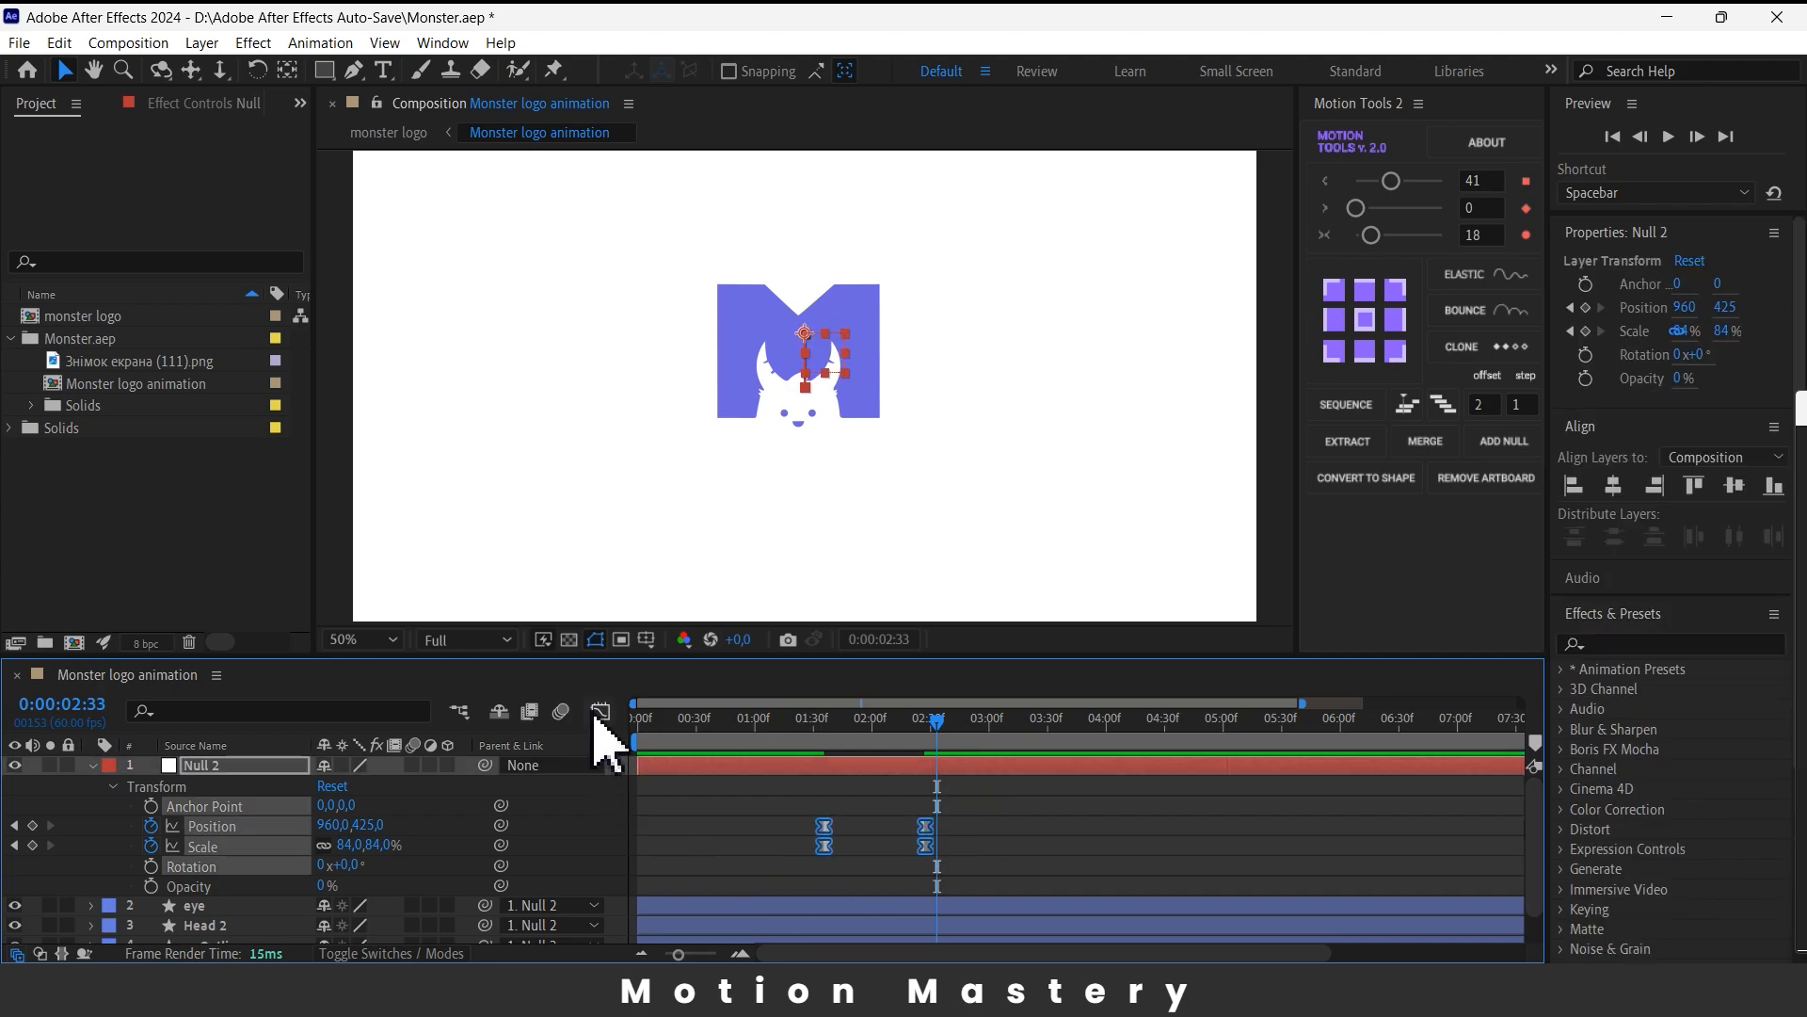
click(600, 712)
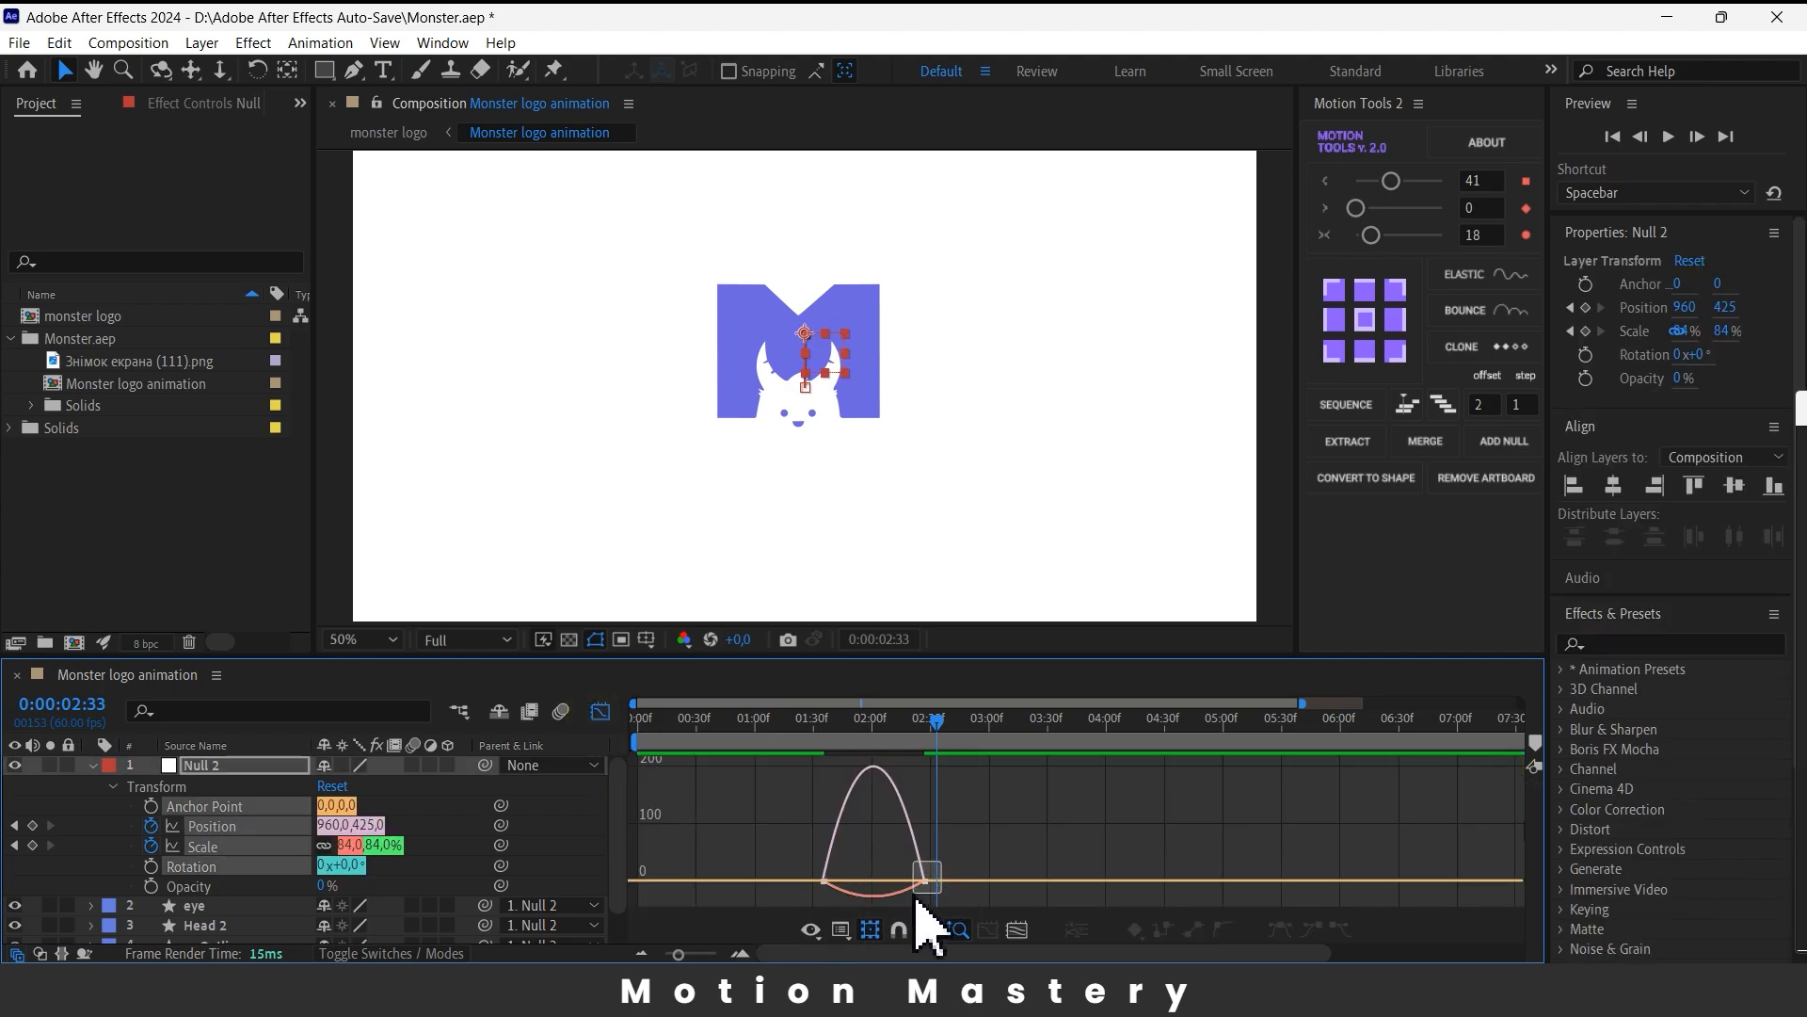
drag(915, 895, 912, 893)
key(=)
key(=)
key(=)
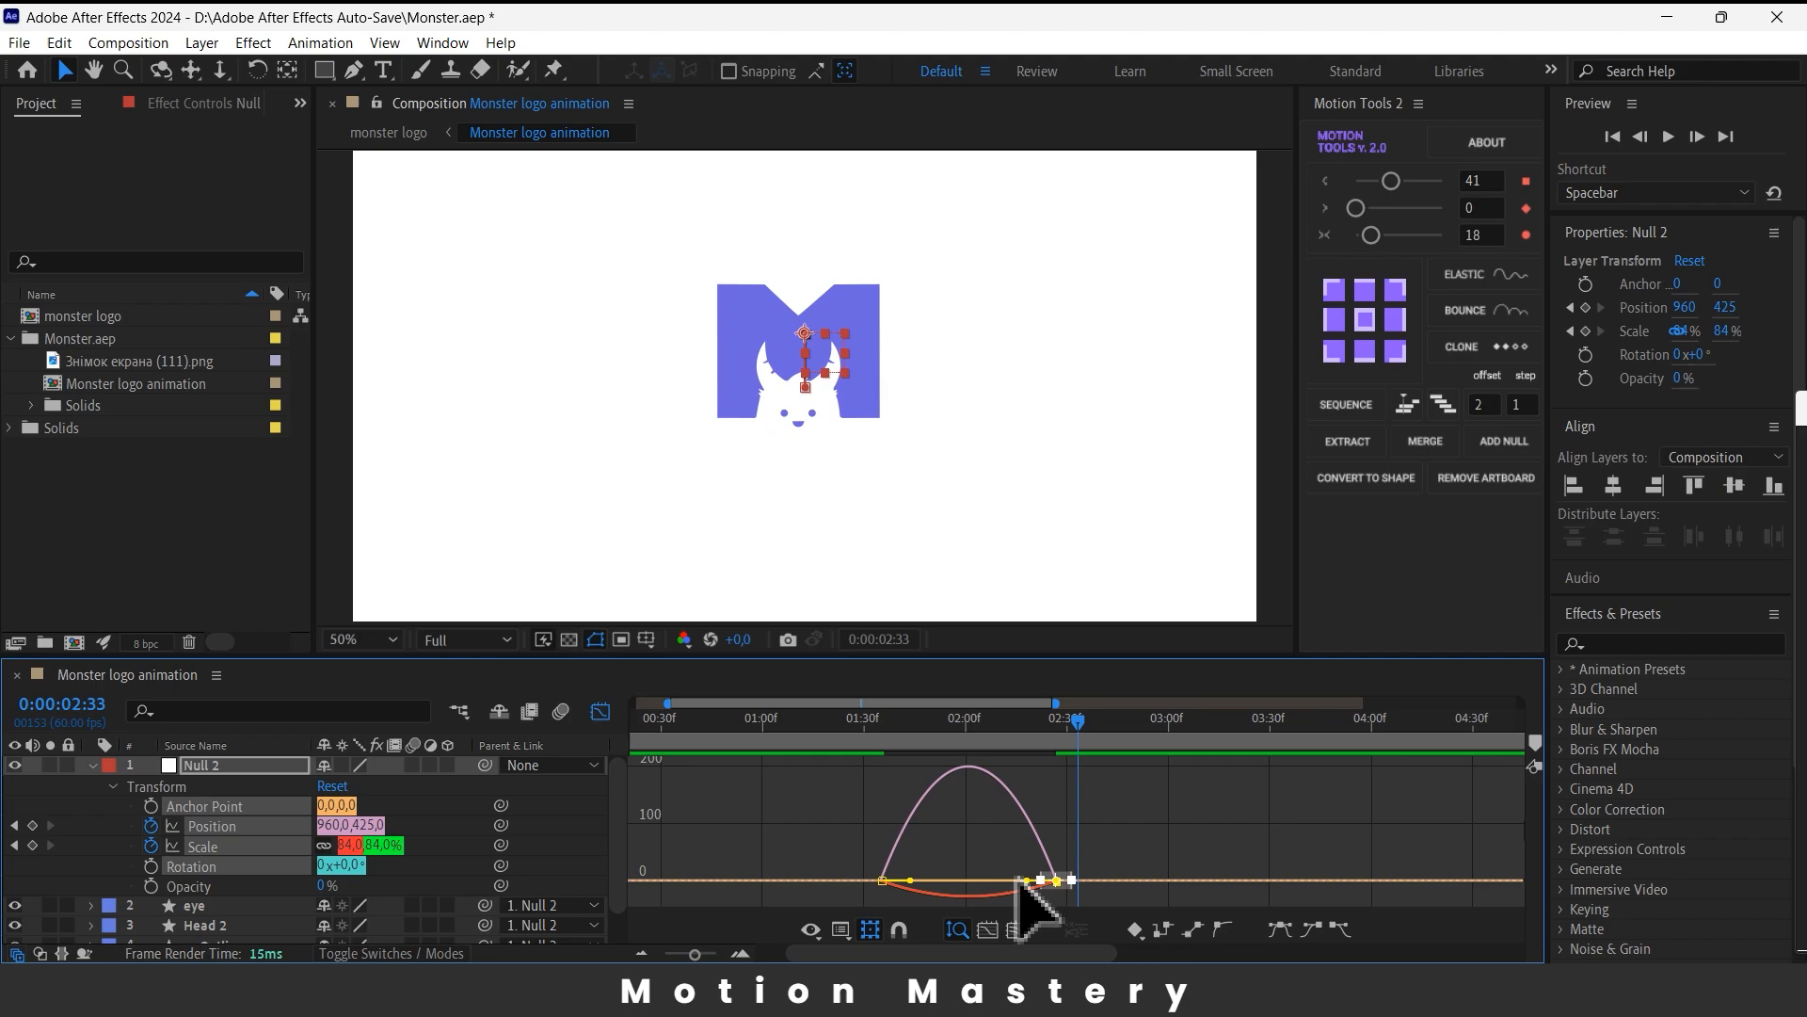
drag(1023, 878, 990, 879)
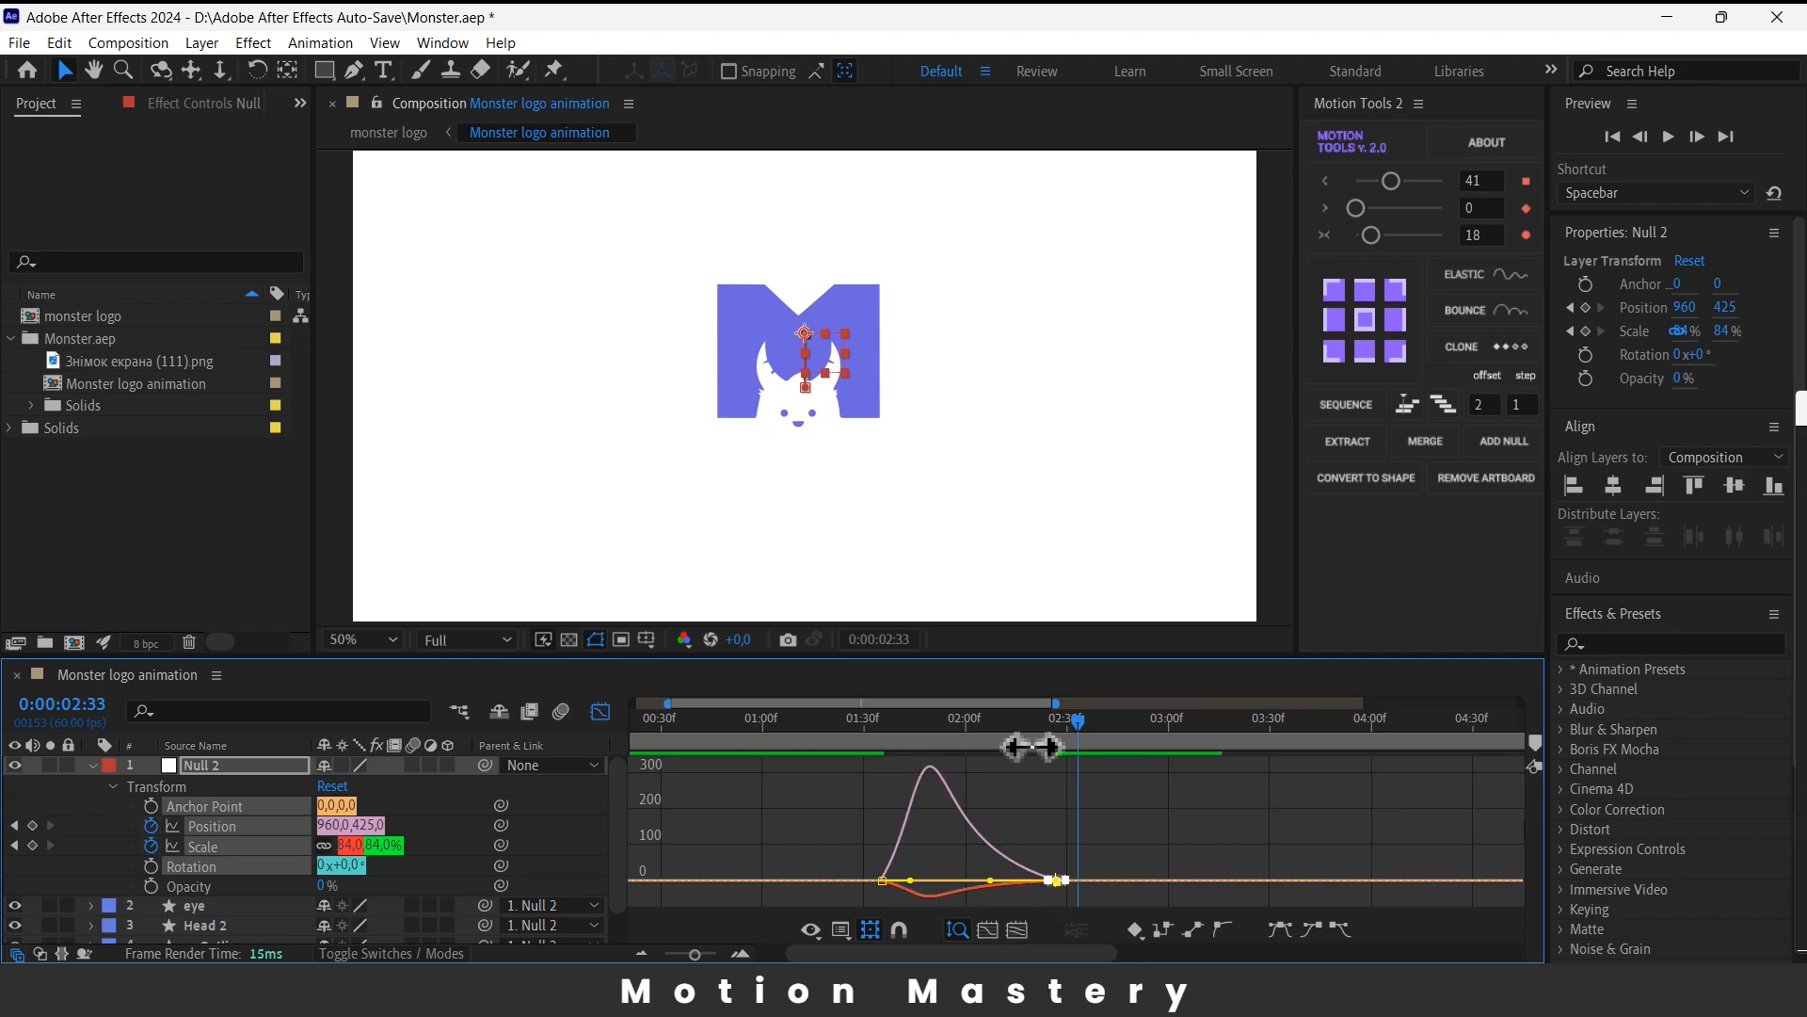
drag(1044, 738, 857, 772)
key(space)
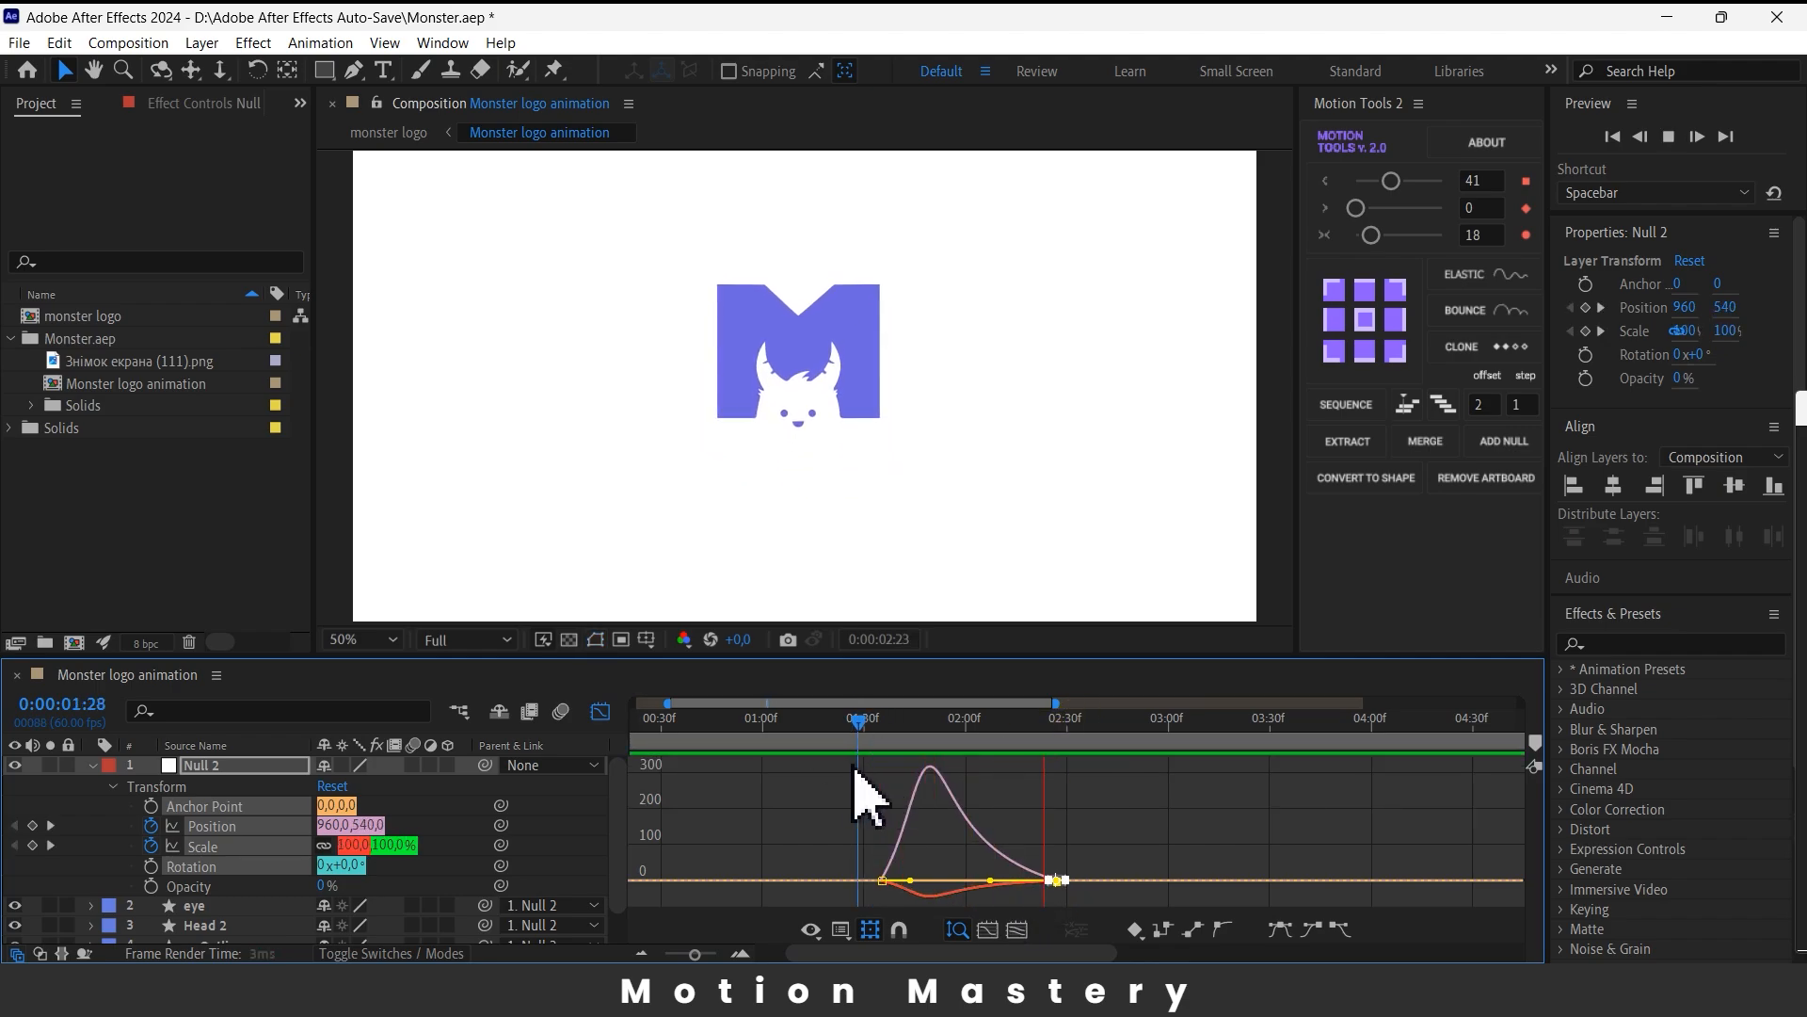
key(space)
drag(1008, 744, 857, 743)
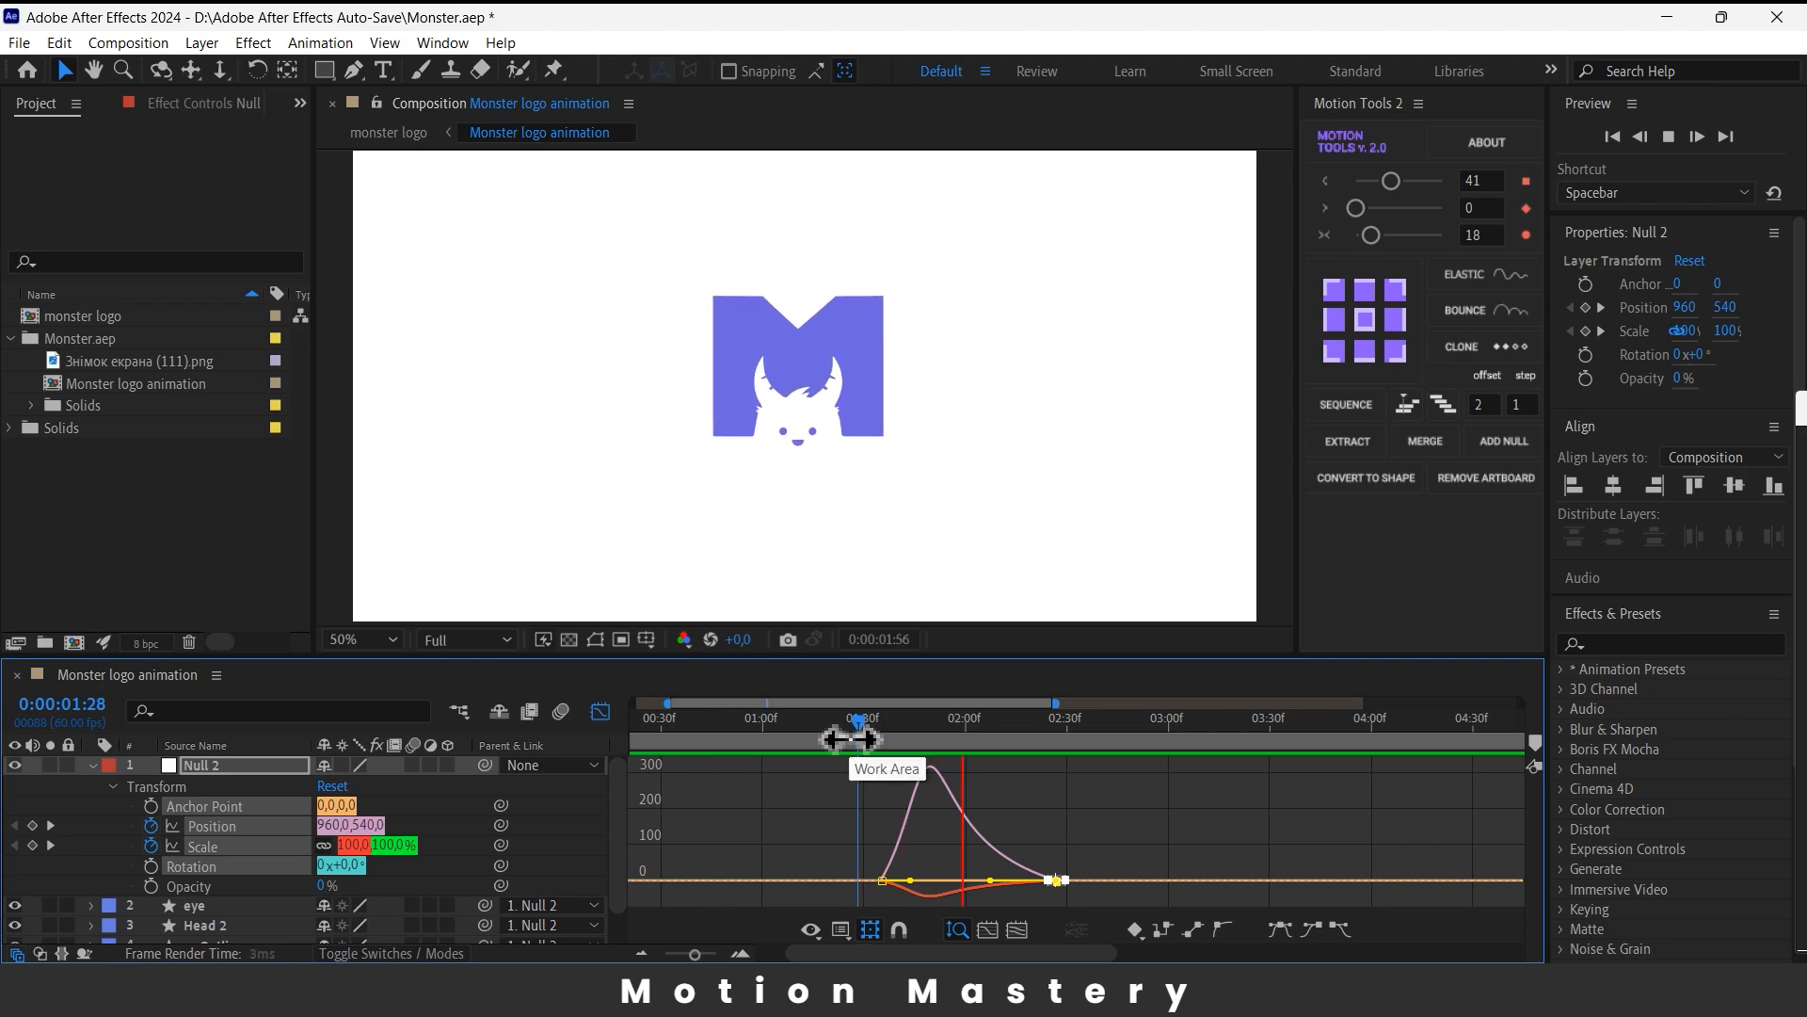
key(space)
- Sharpen the null's speed curve by extending the ending keyframes' incoming ease, and preview the animation from 0:00:00:33
drag(987, 880, 977, 882)
drag(1110, 738, 879, 795)
key(space)
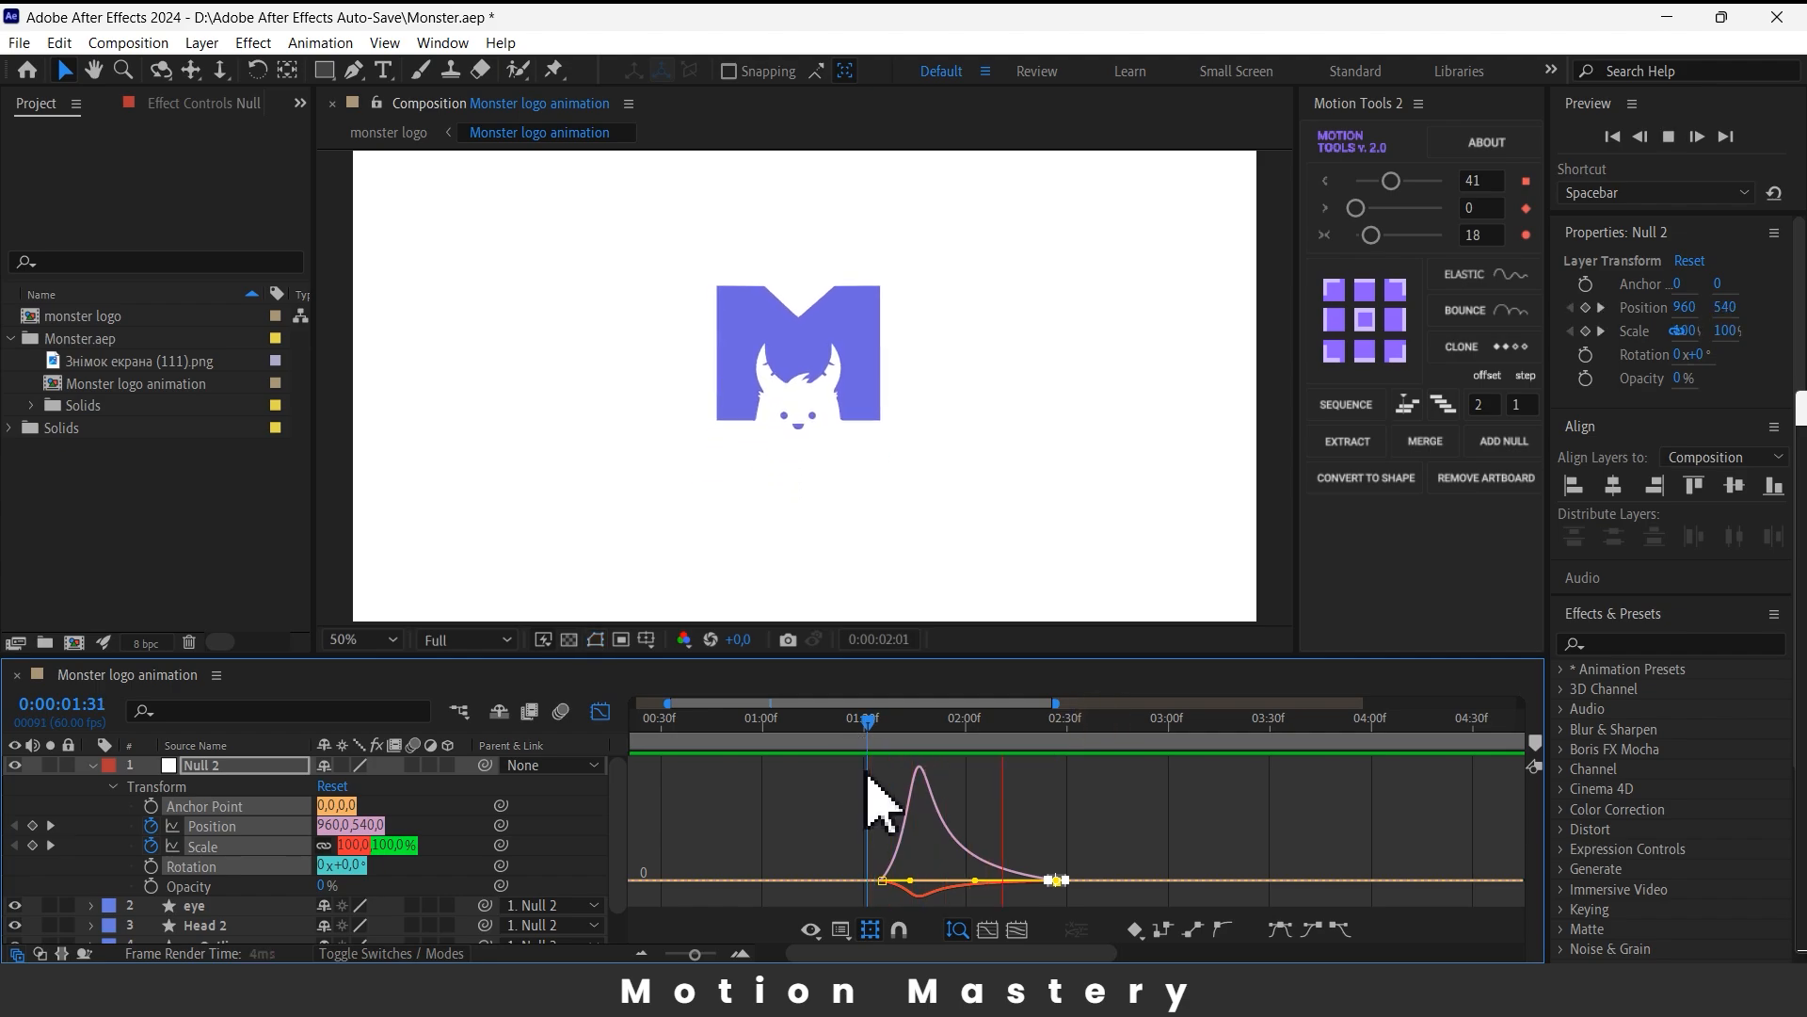
key(space)
drag(1112, 723, 672, 751)
key(space)
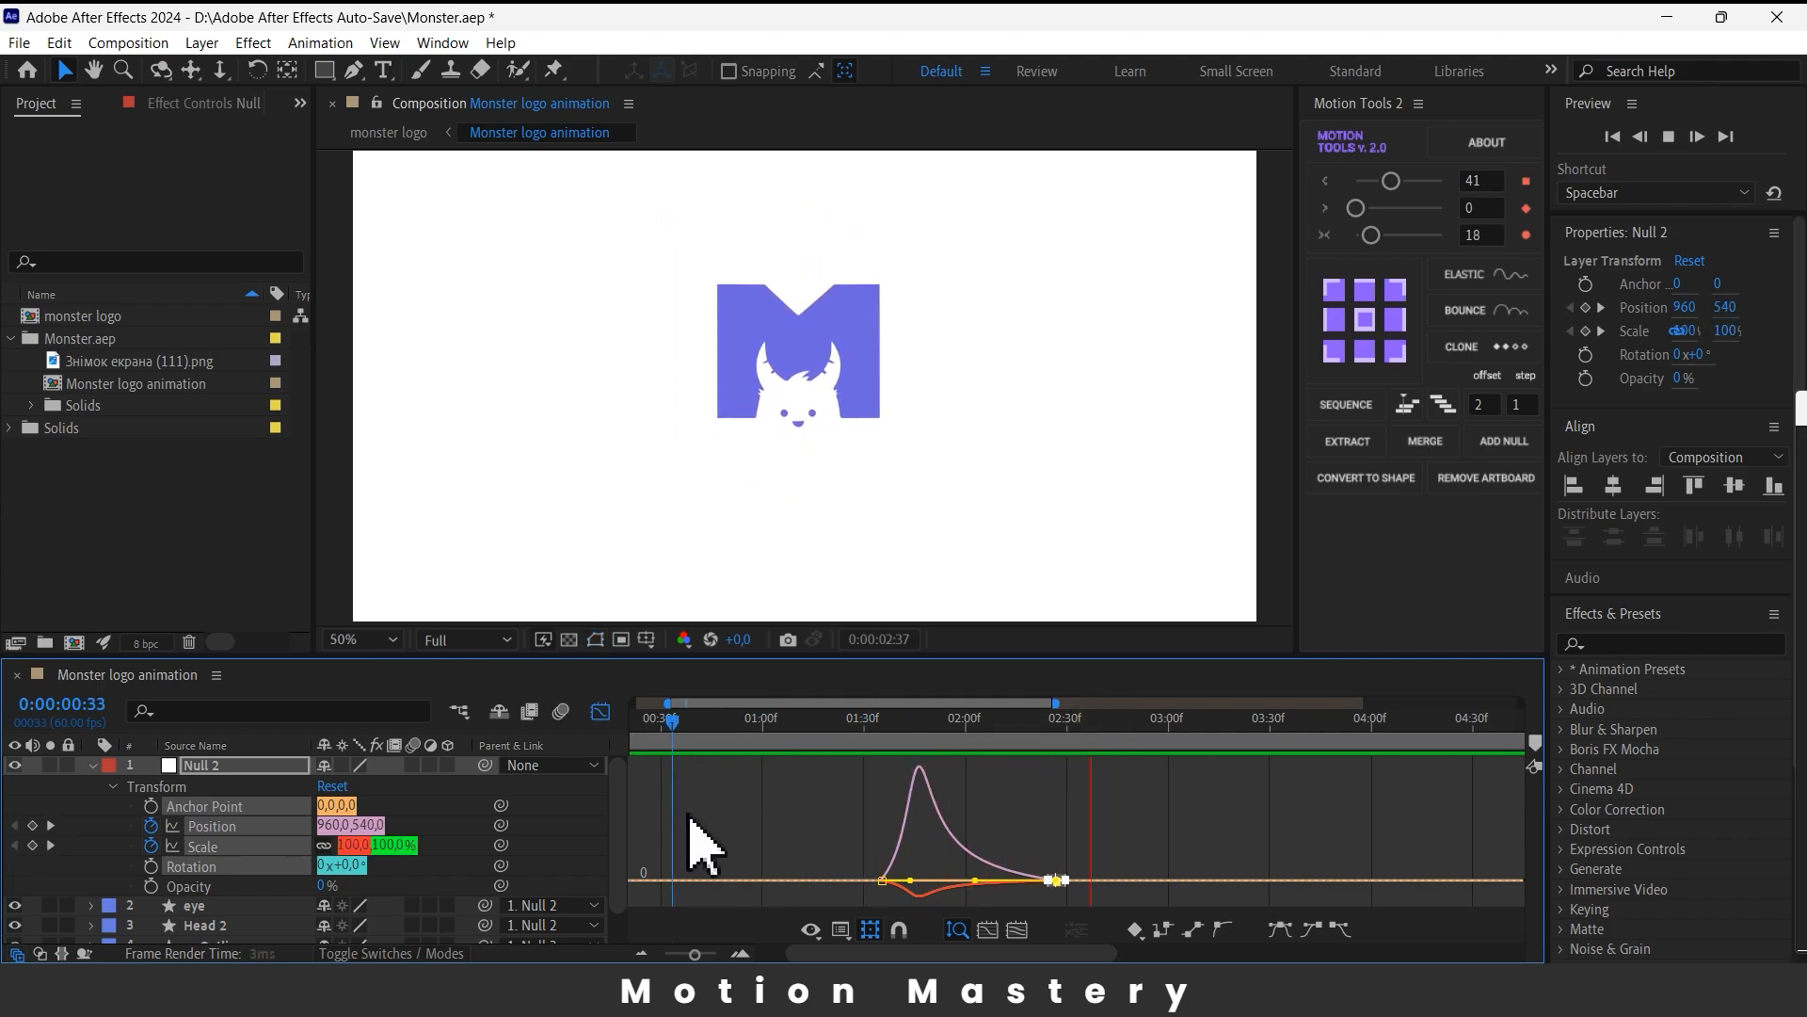
key(space)
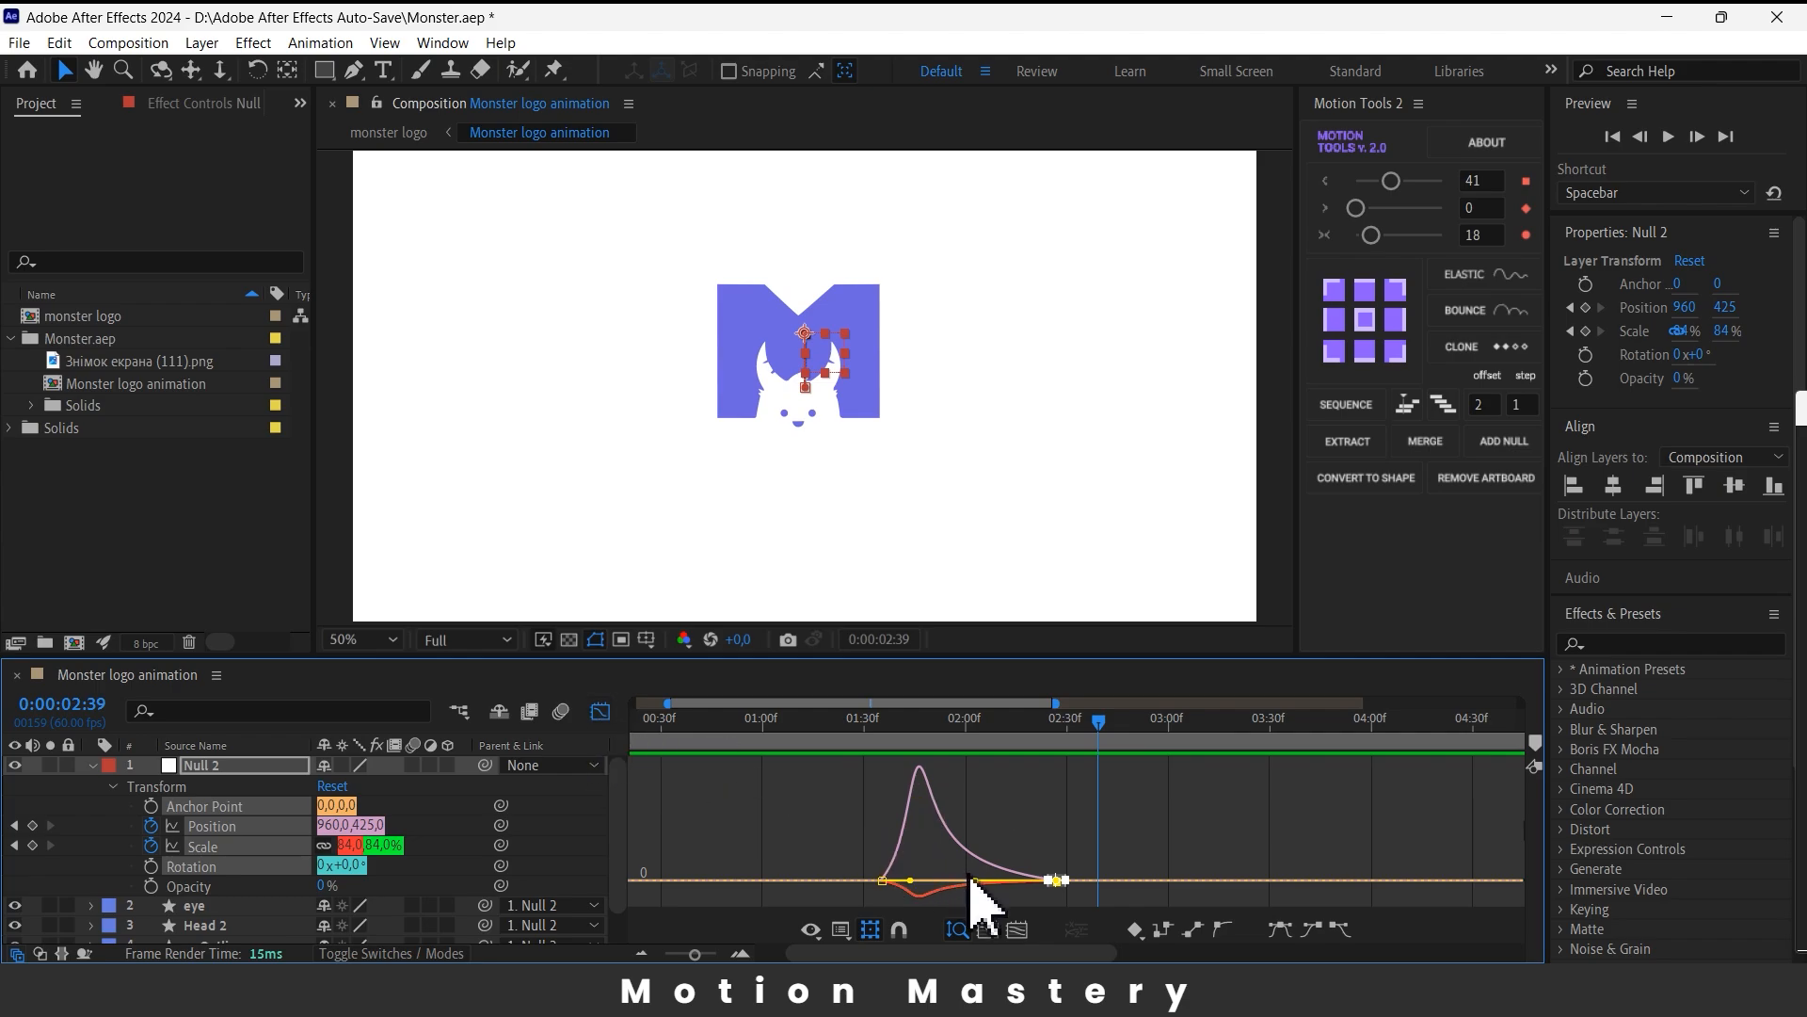
- Extend the ending keyframes' incoming ease slightly further, preview it, and close the Graph Editor
drag(970, 874, 969, 879)
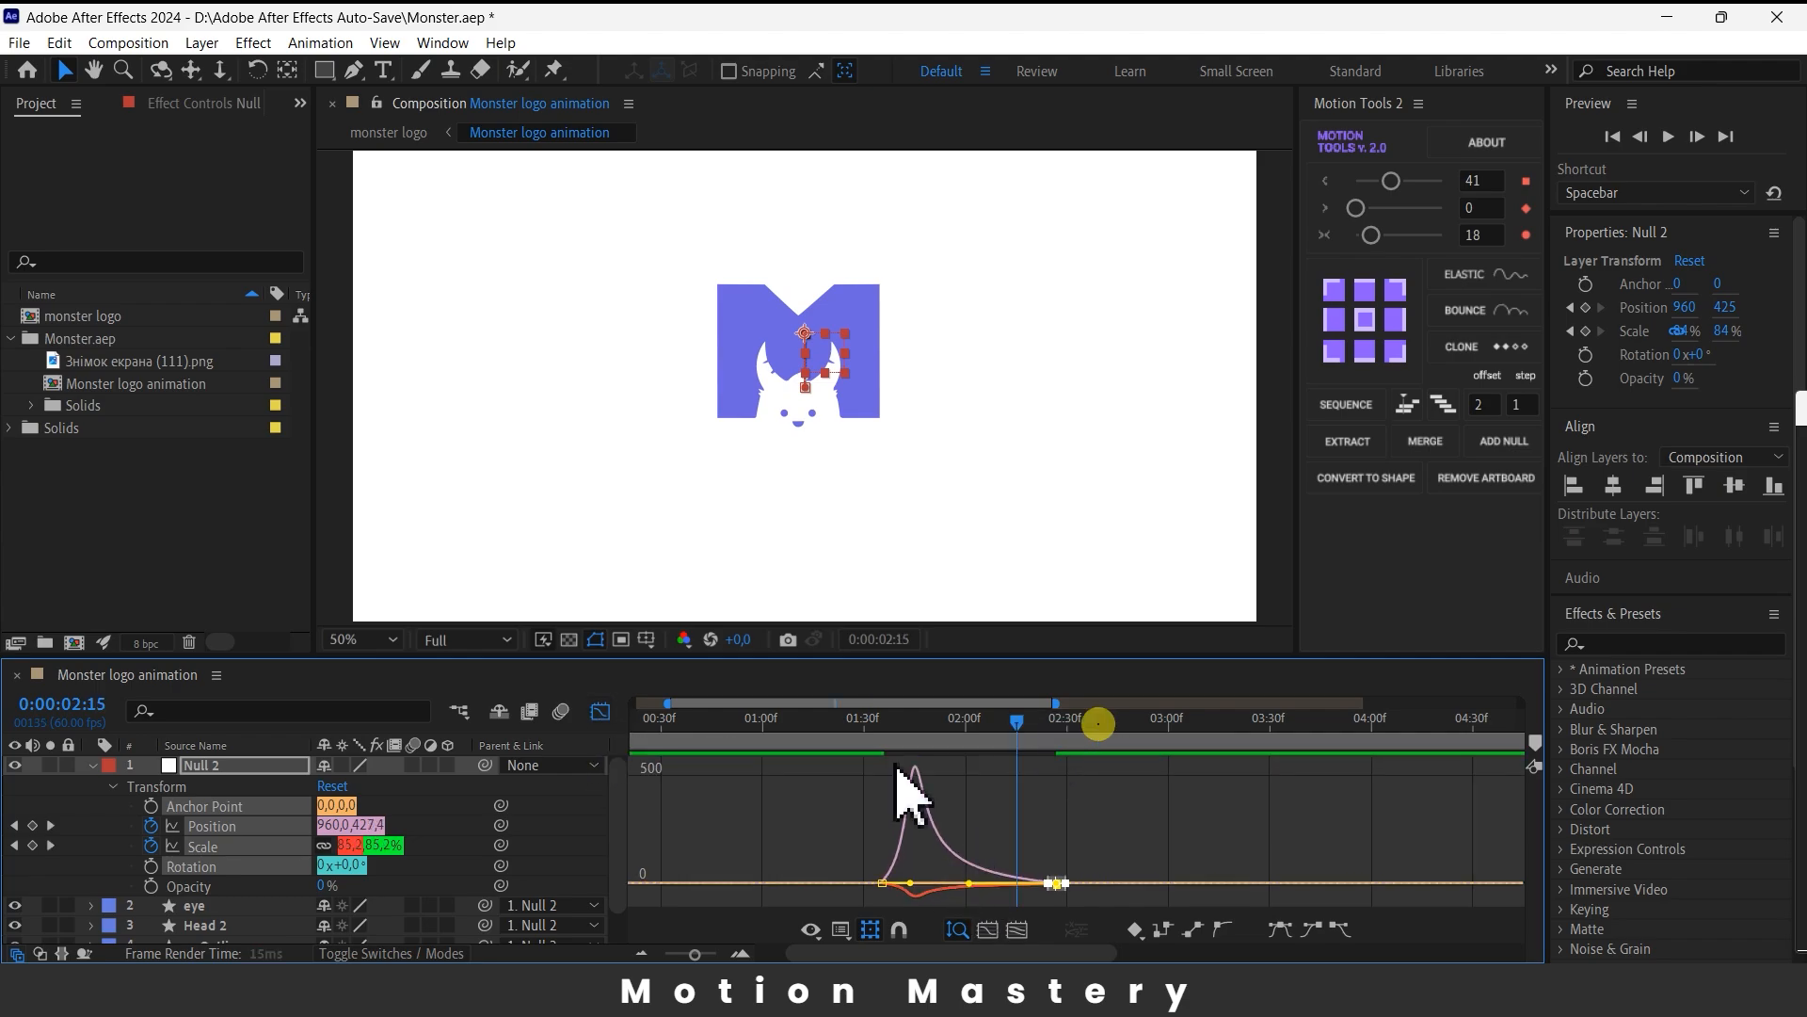
key(space)
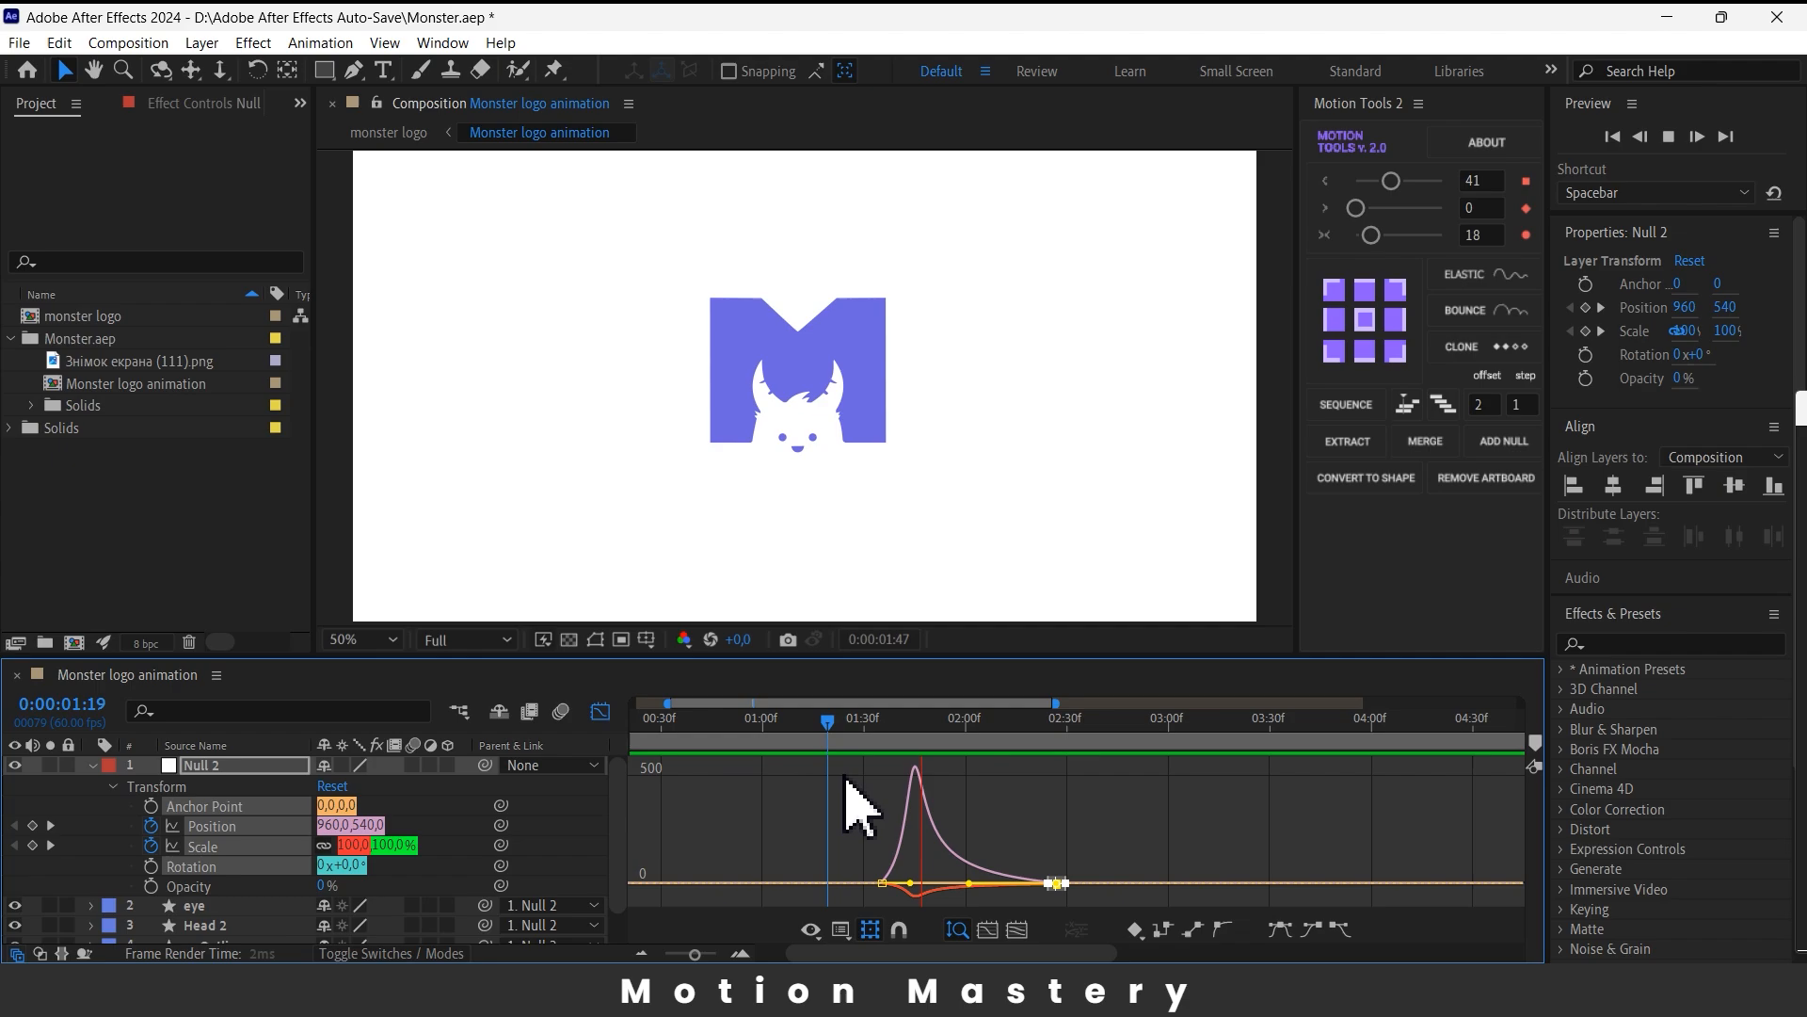
key(space)
click(600, 711)
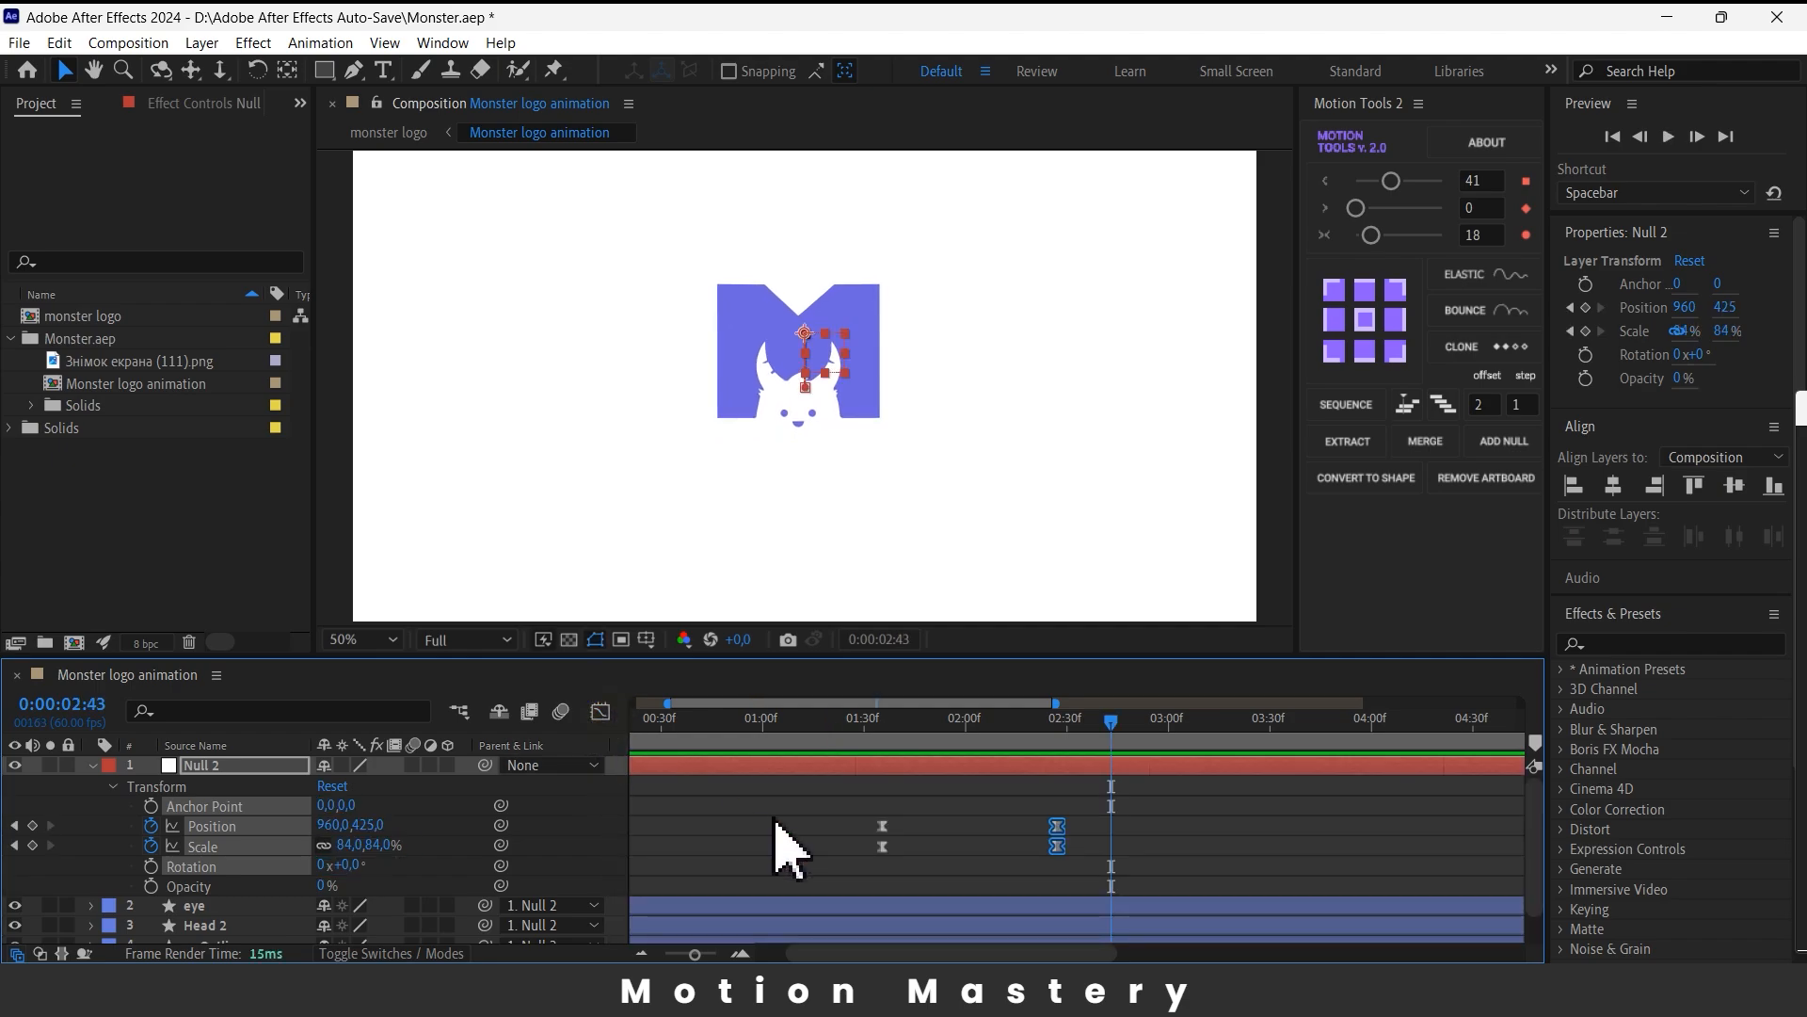
- Shift all of the null's Position and Scale keyframes earlier to start at about 0:00:01:26, and scrub through the motion
click(836, 846)
drag(696, 953, 678, 952)
drag(957, 722, 809, 770)
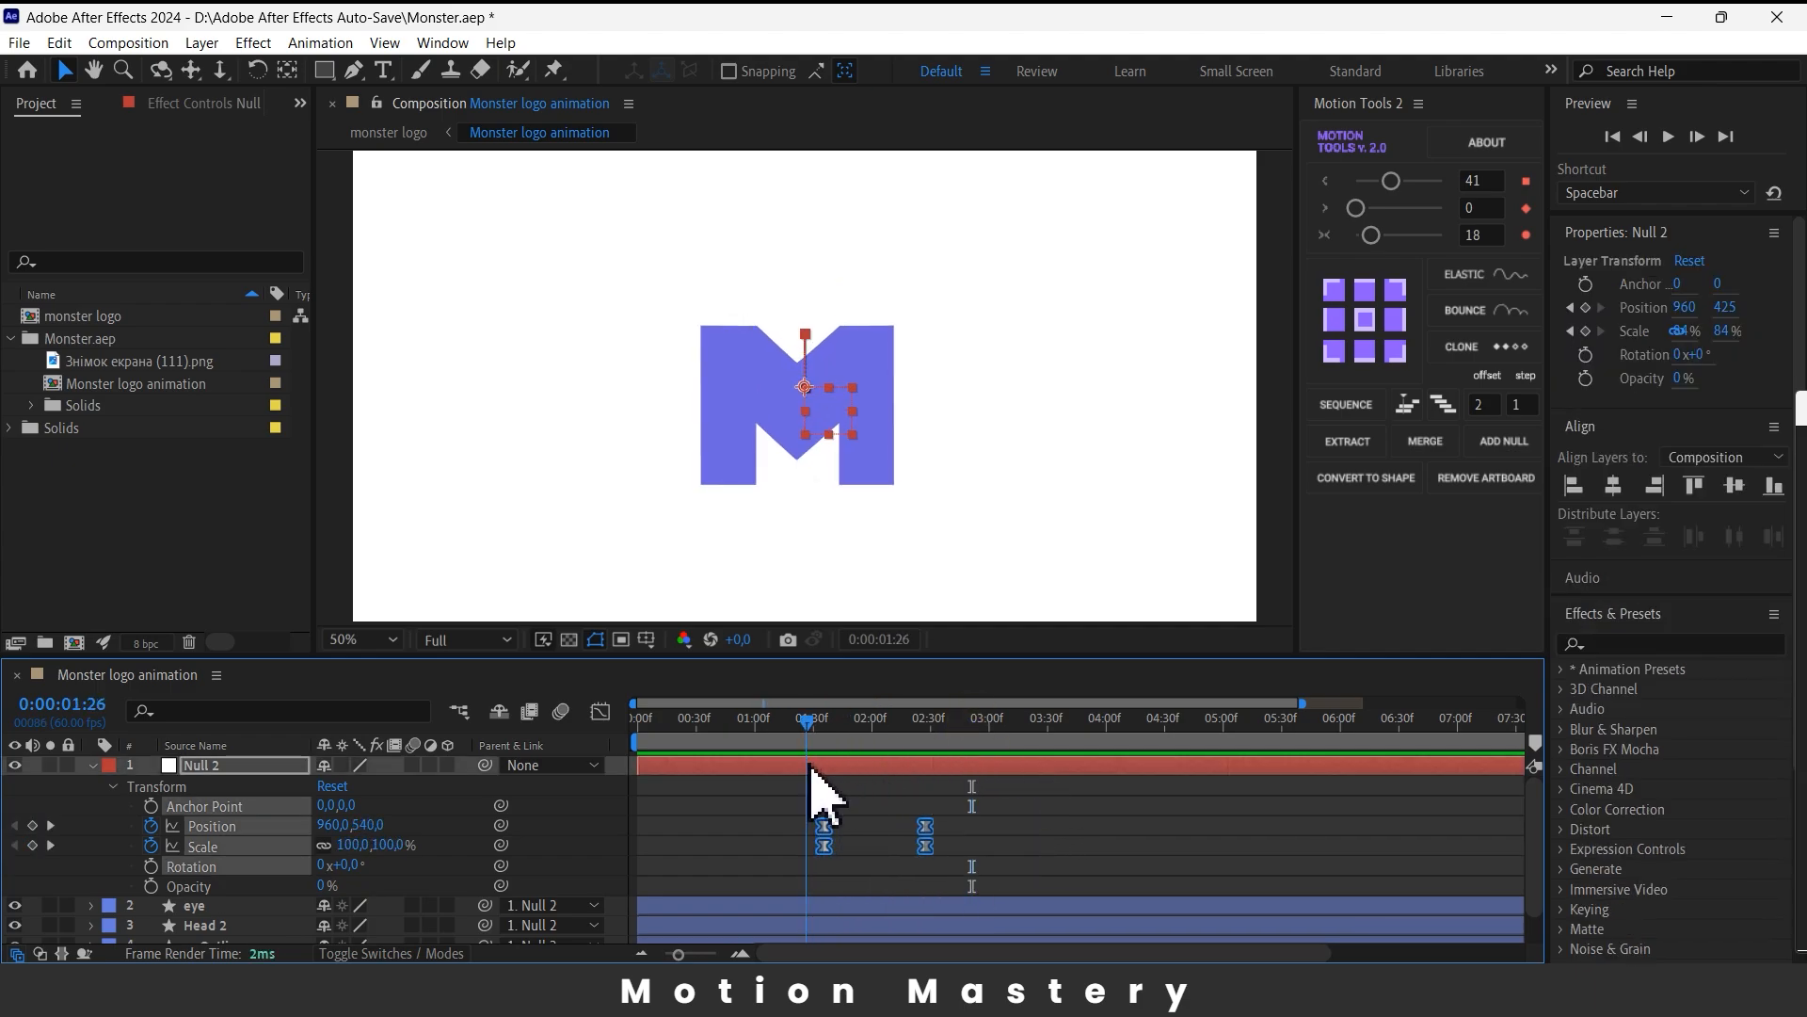
drag(928, 845, 912, 846)
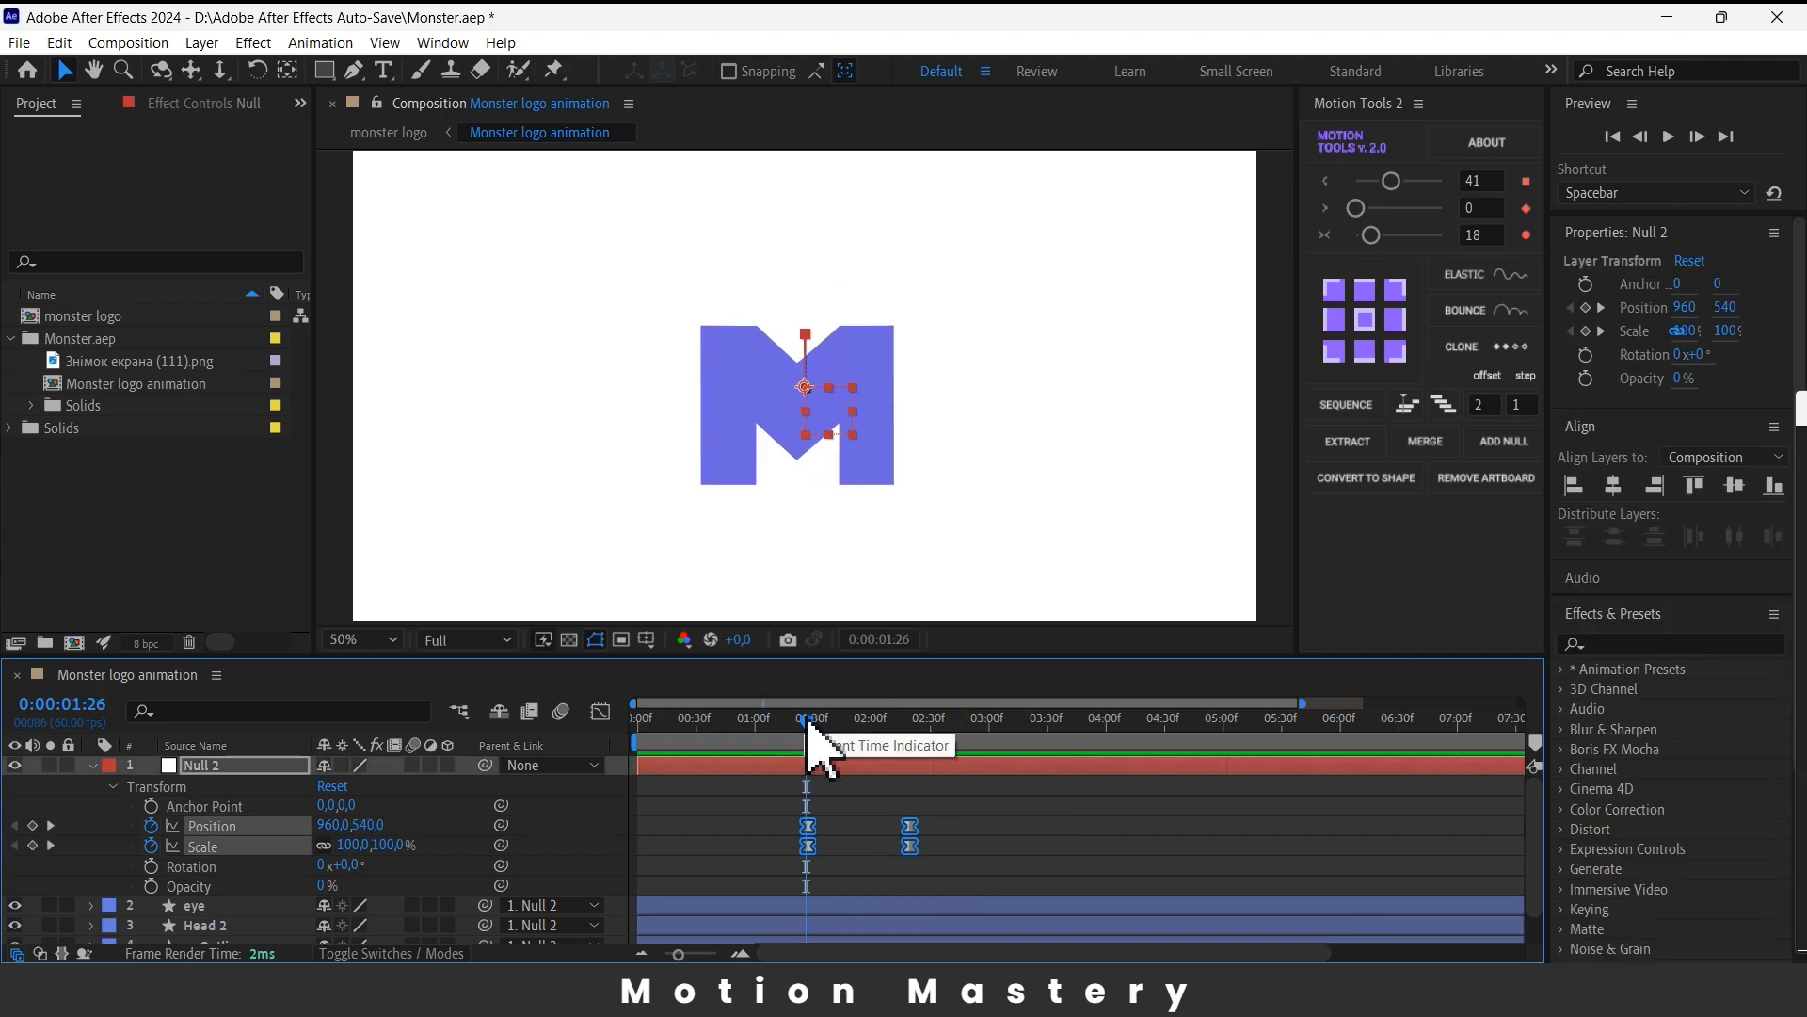
mouse_move(807, 721)
mouse_down()
mouse_move(787, 726)
mouse_move(839, 727)
mouse_up()
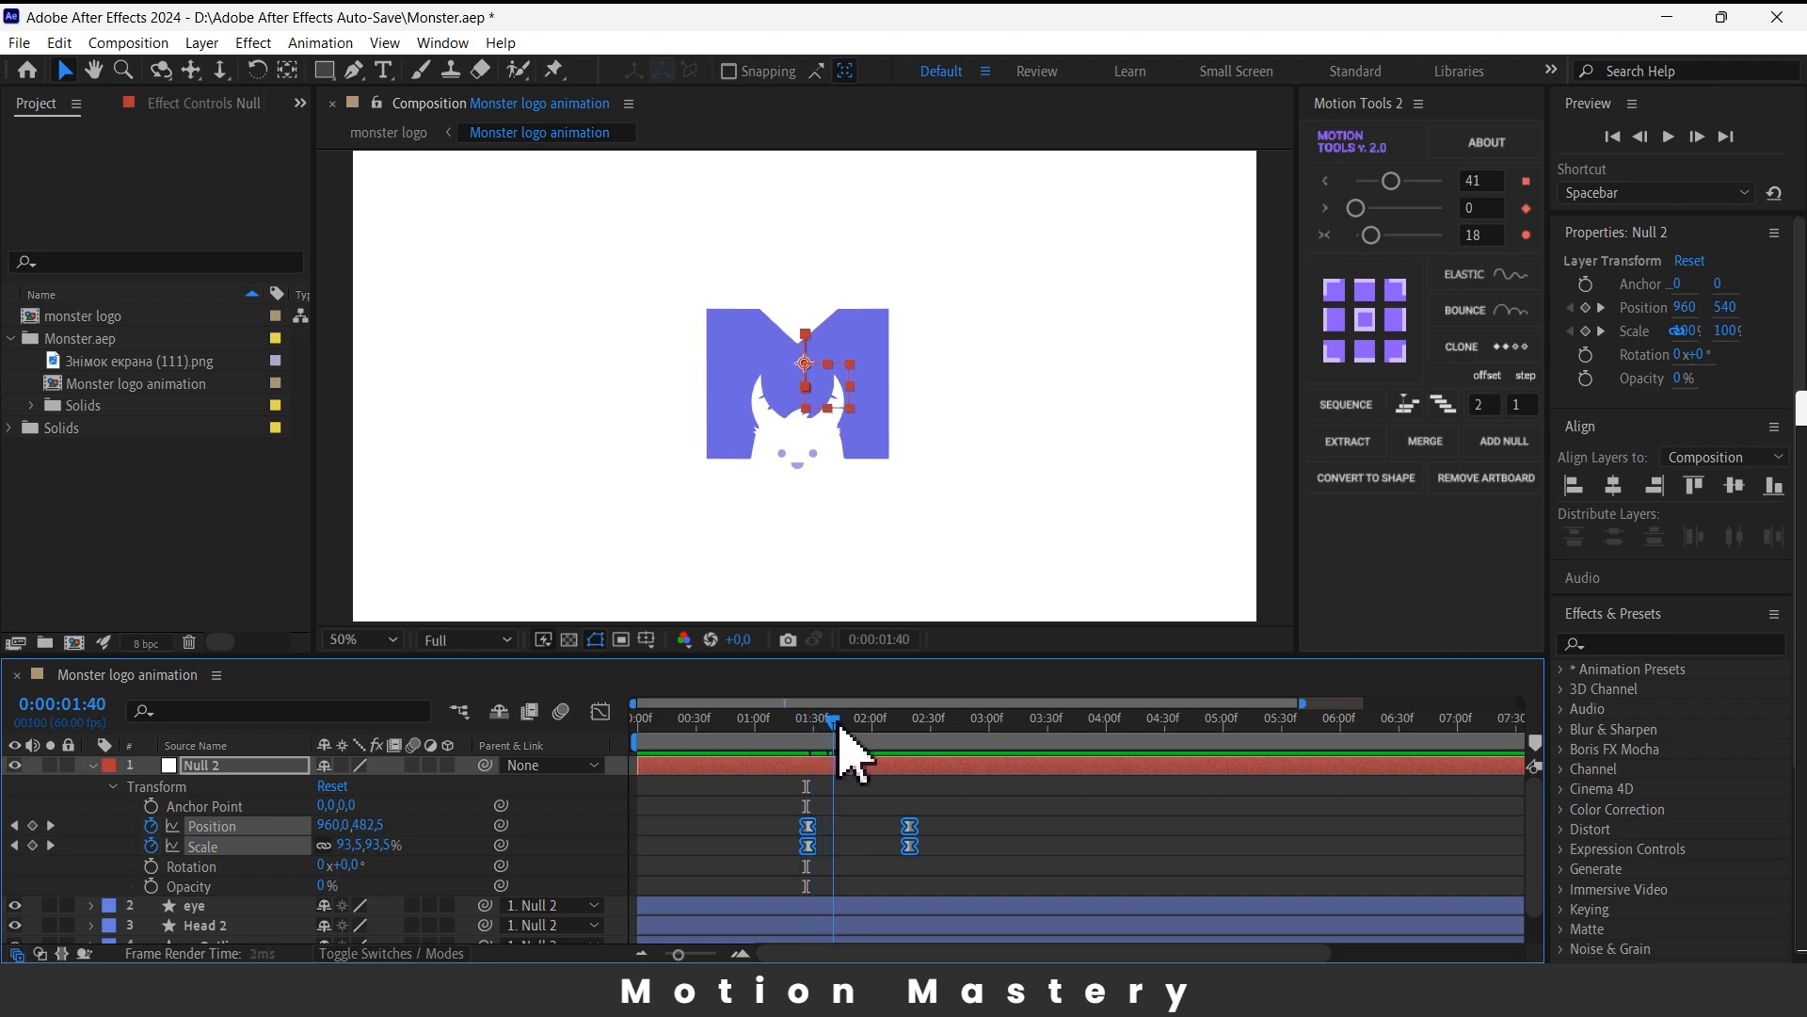
- Preview the null's Position and Scale animation from 0:00:00:30 and again from 0:00:00:54, and clear the keyframe selection
key(space)
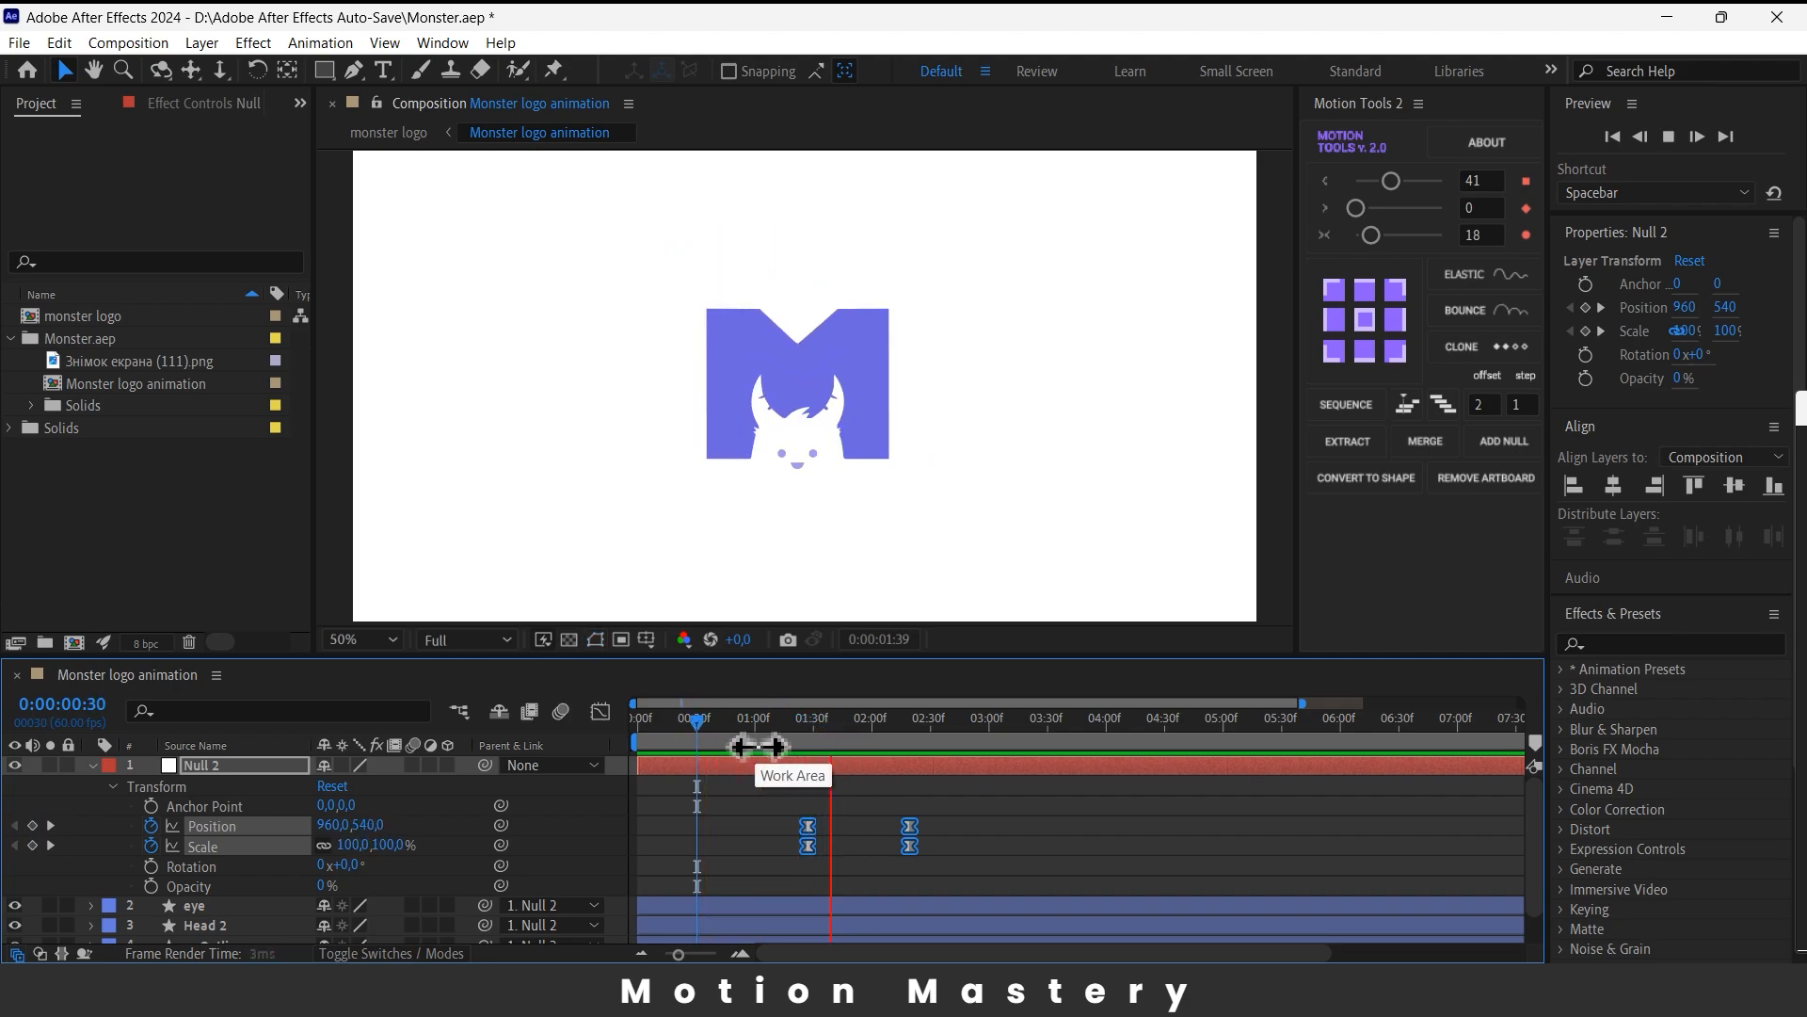
key(space)
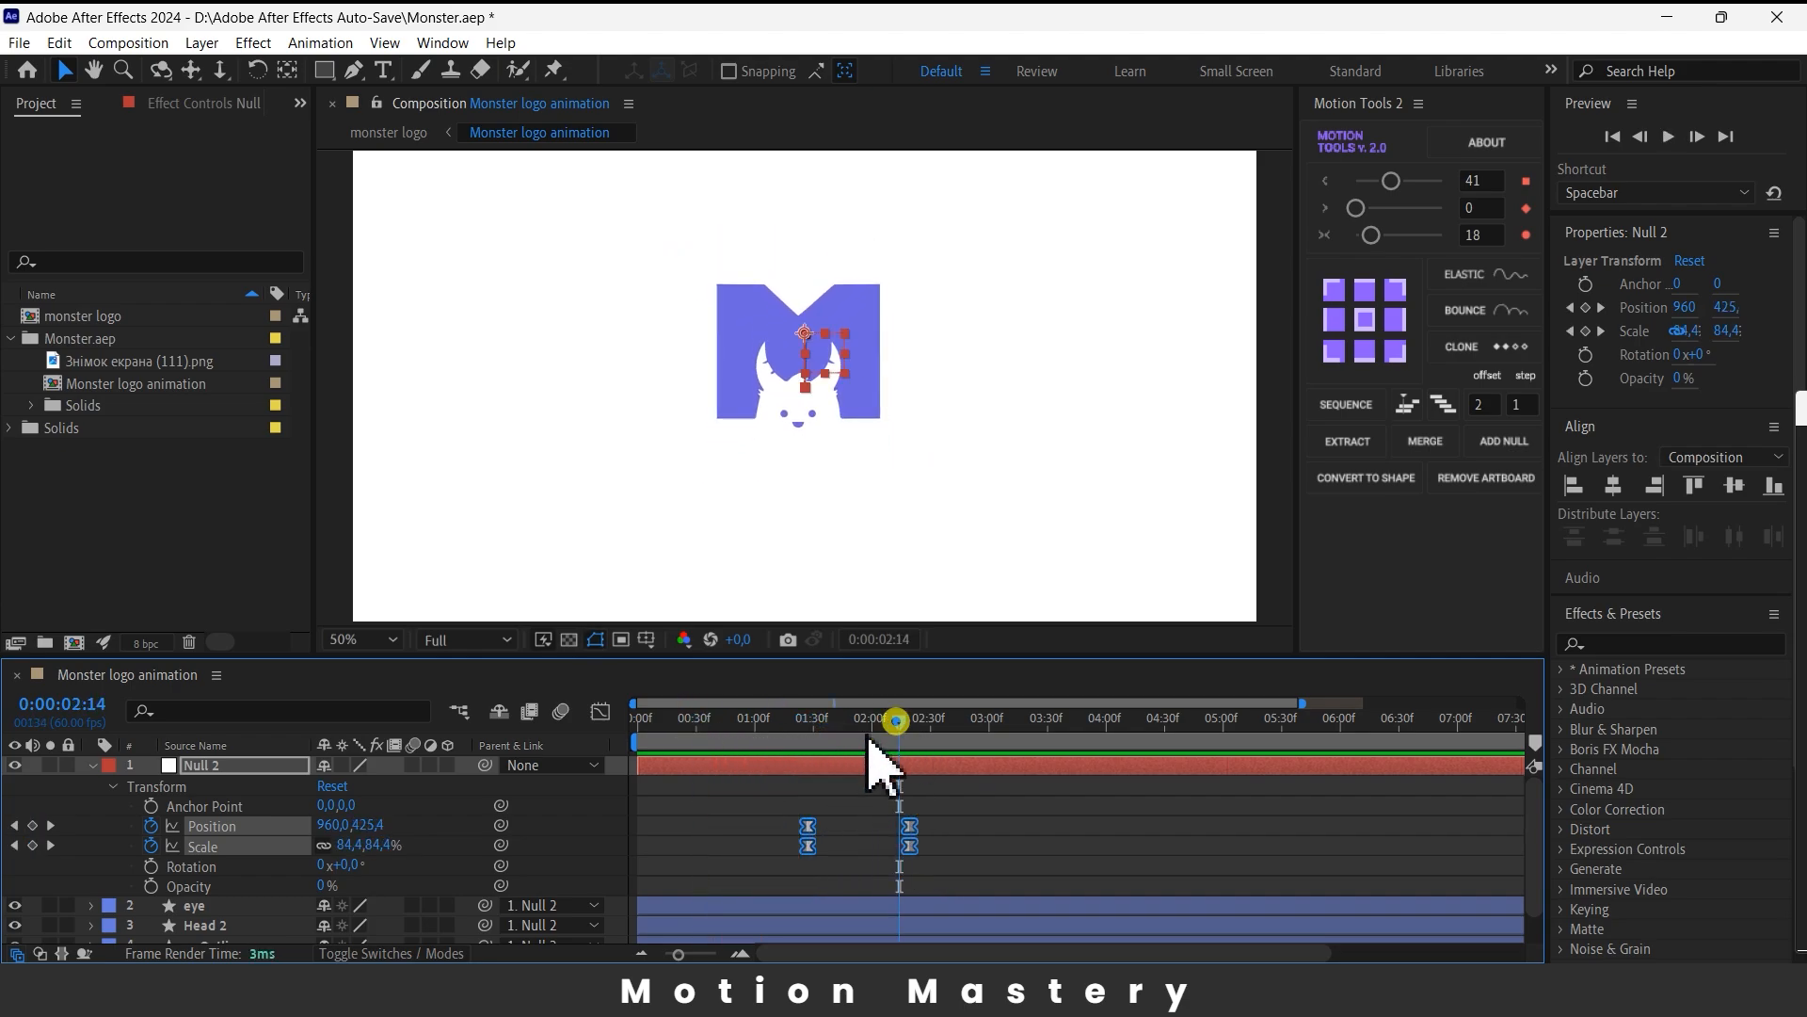
key(space)
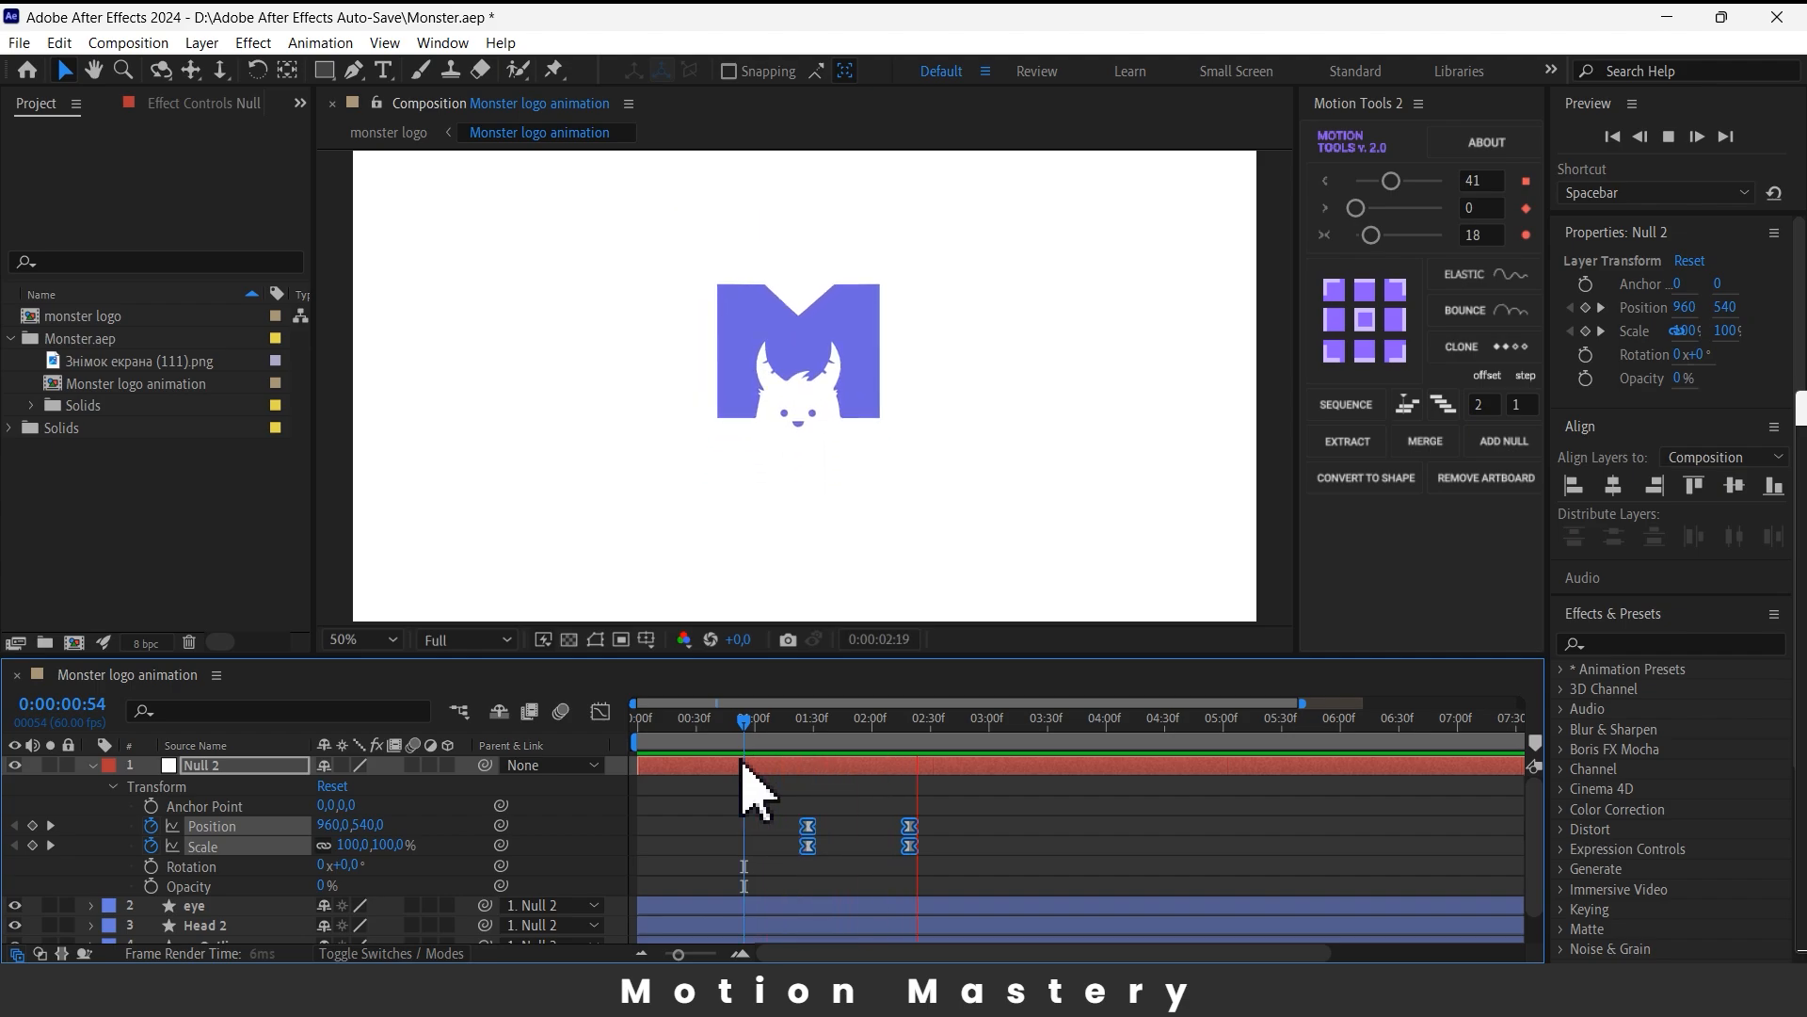
click(949, 843)
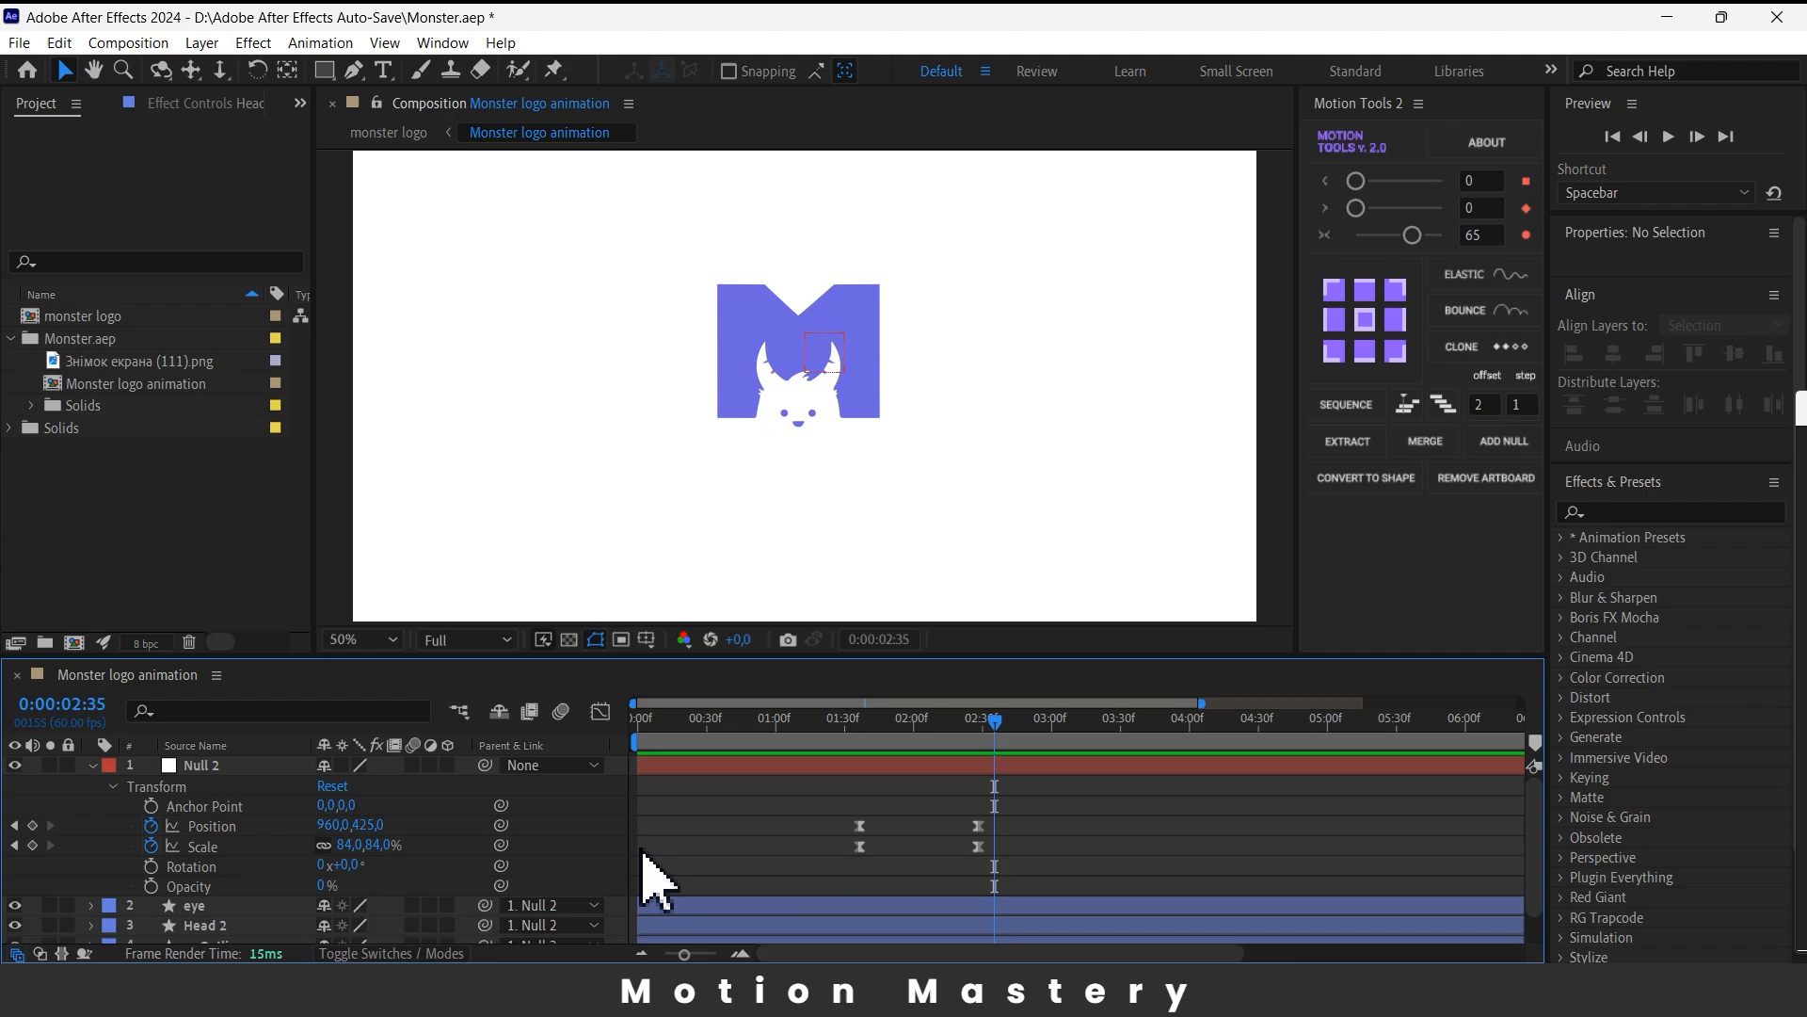
- Reveal the animated properties of the eye and Head 2 layers, and scrub back to about 0:00:01:37
click(196, 907)
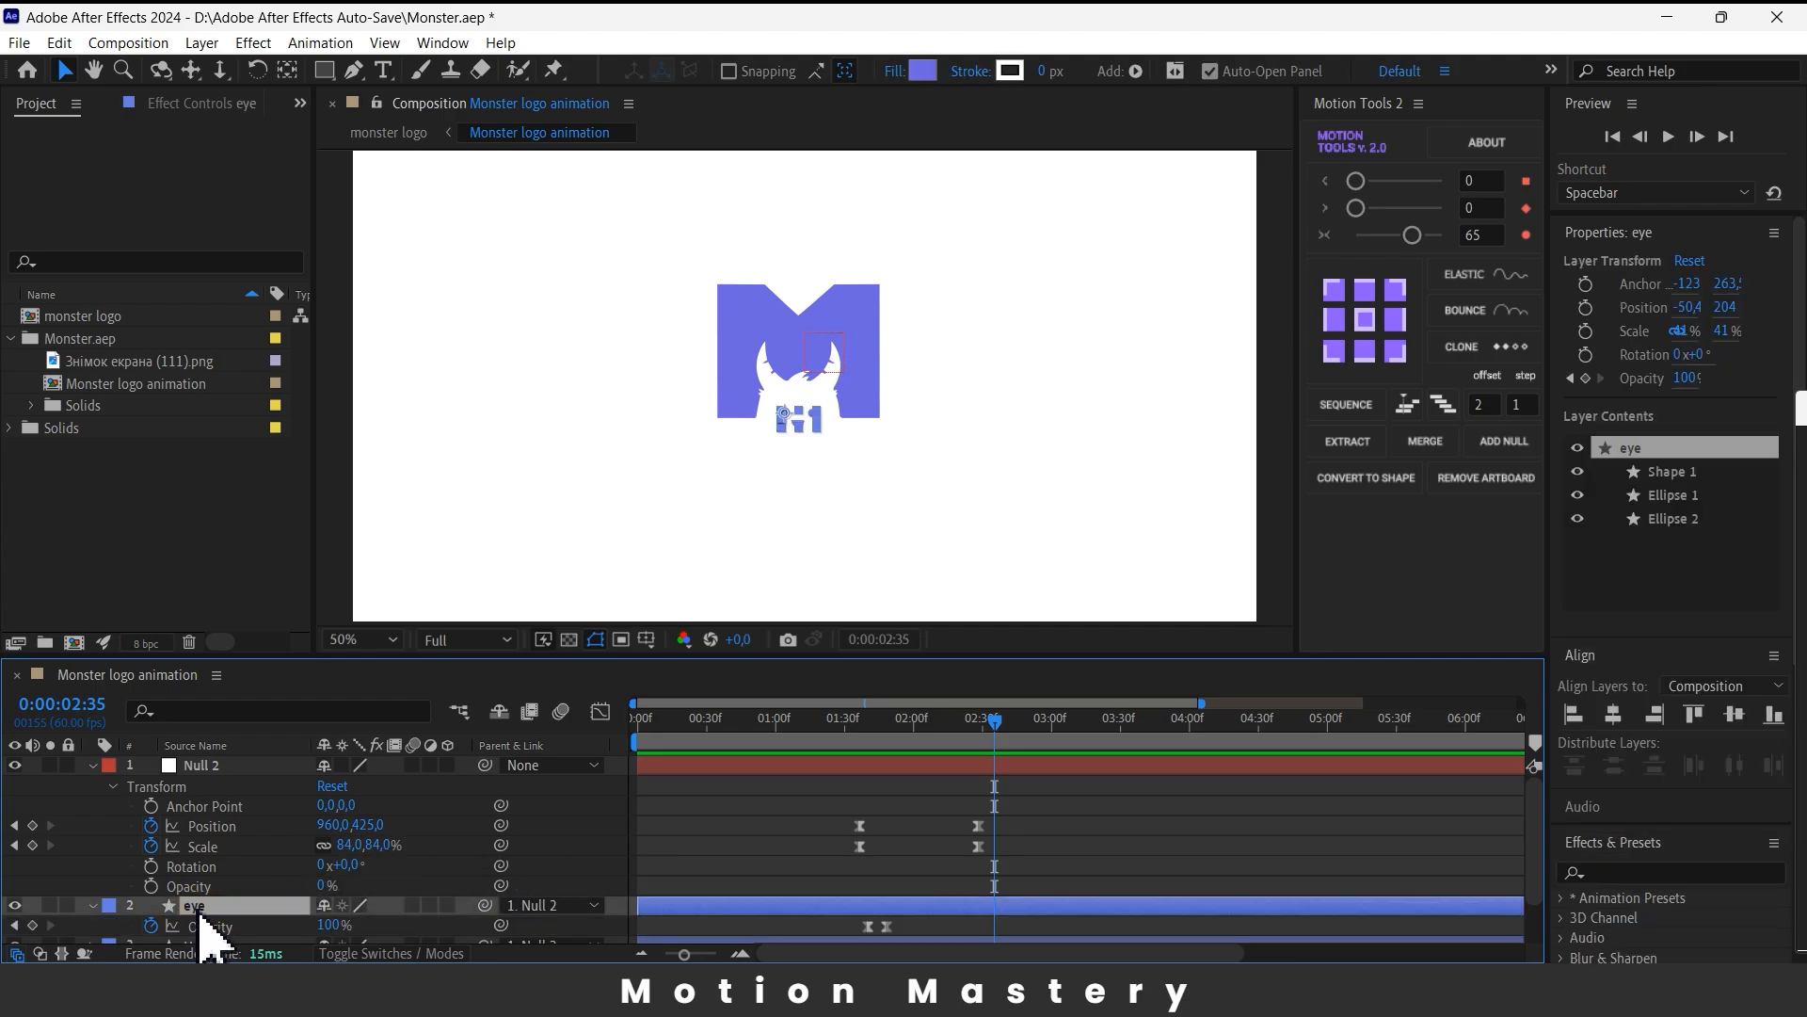
key(u)
click(200, 894)
key(u)
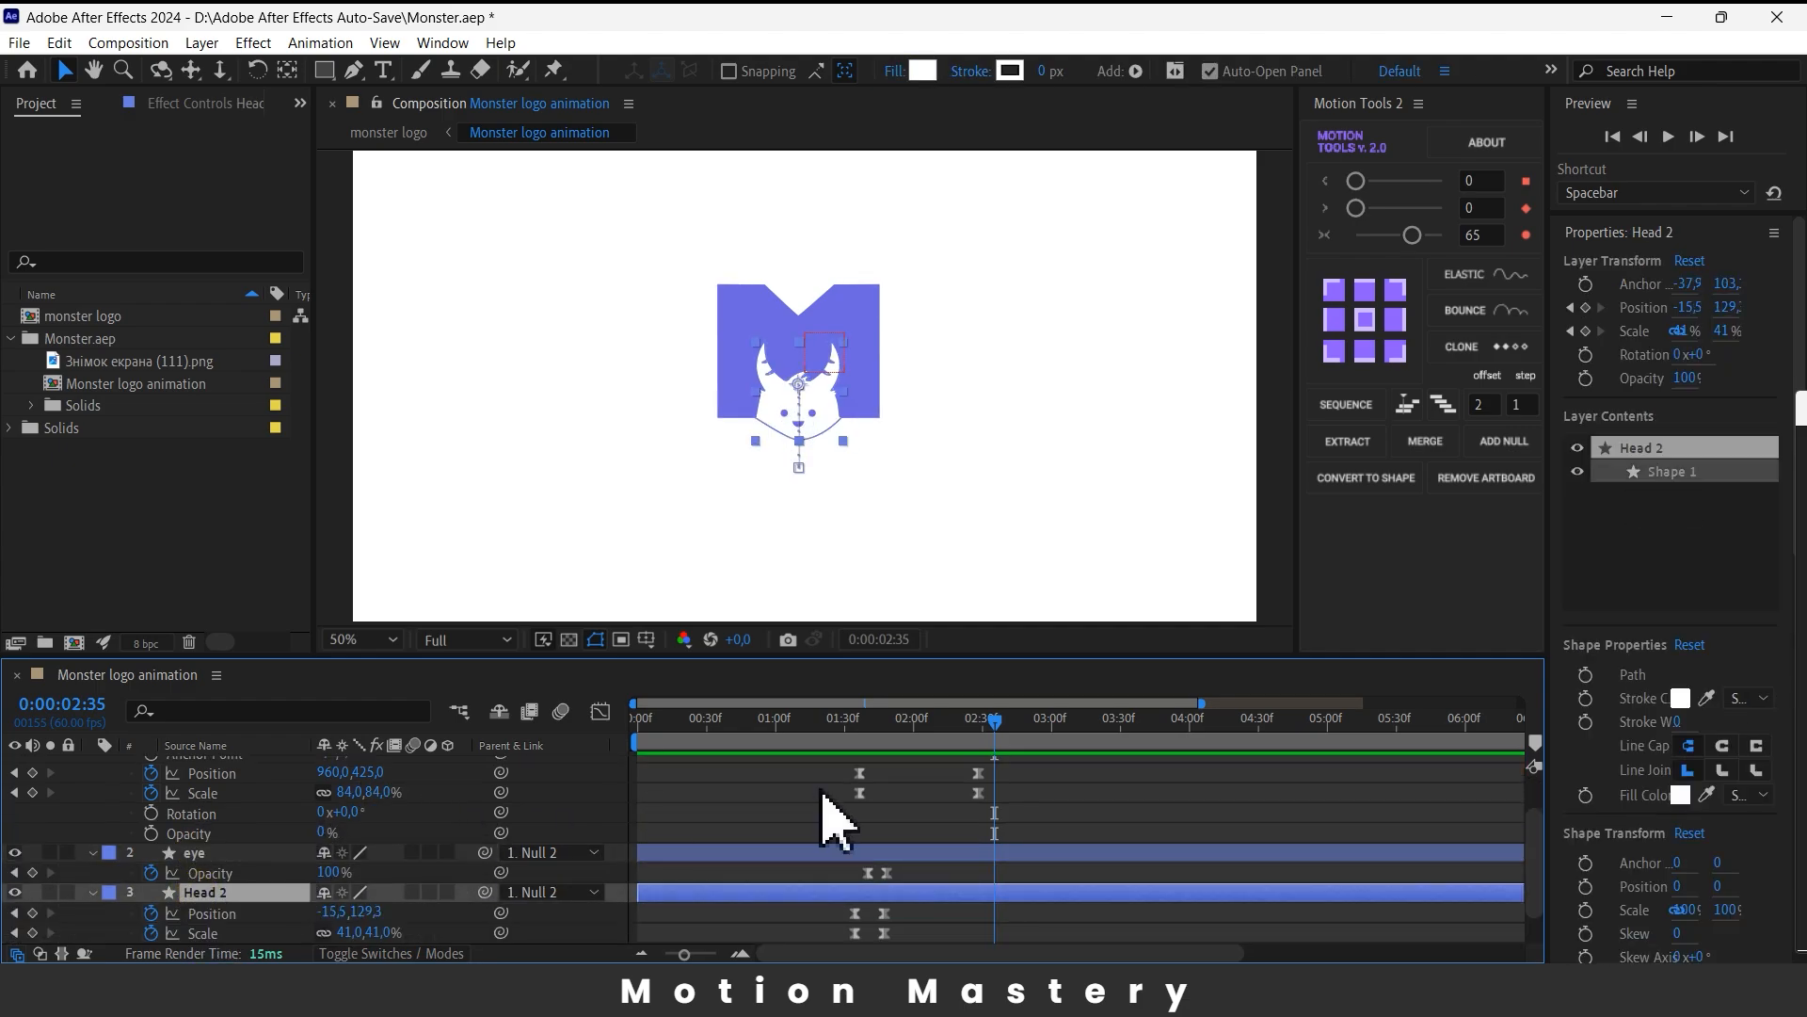
scroll(945, 782, down, 1)
drag(999, 721, 861, 726)
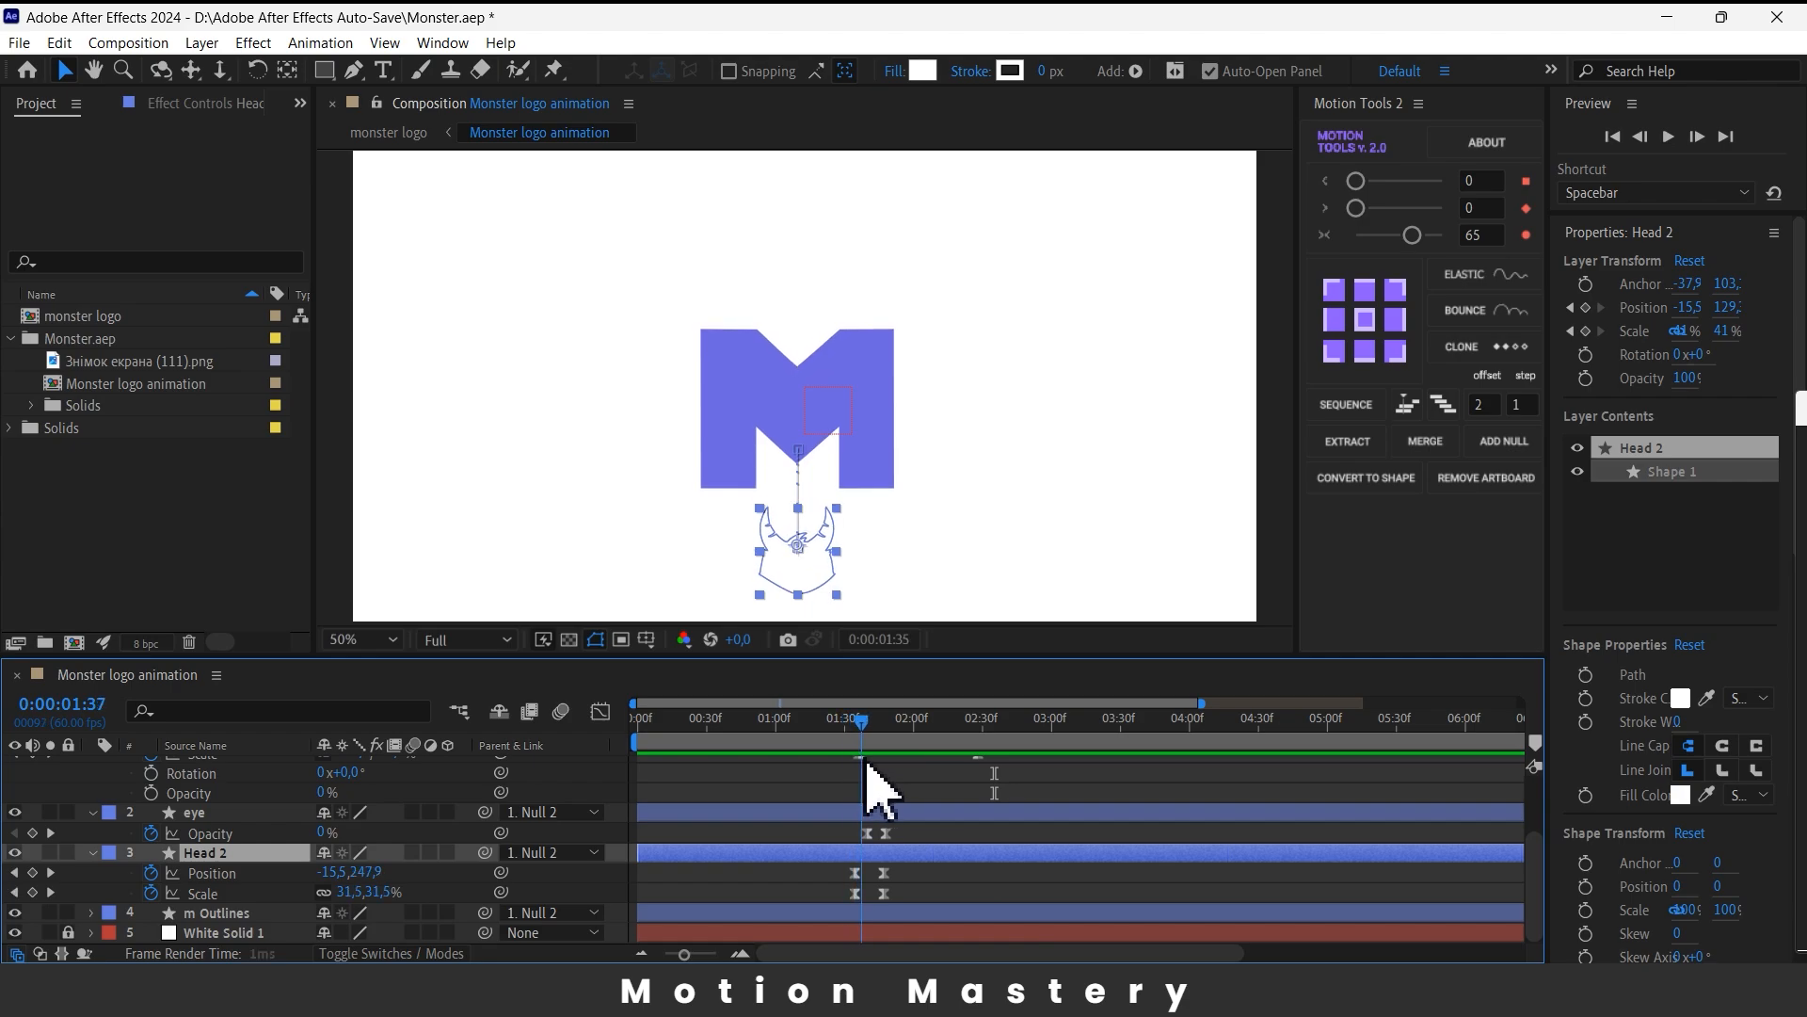
- Delay Head 2's ending Position and Scale keyframes to about 0:00:02:10, shift the eye's Opacity keyframes to about 0:00:01:52, and preview
drag(911, 869, 870, 844)
drag(868, 833, 895, 834)
drag(872, 746, 793, 787)
key(space)
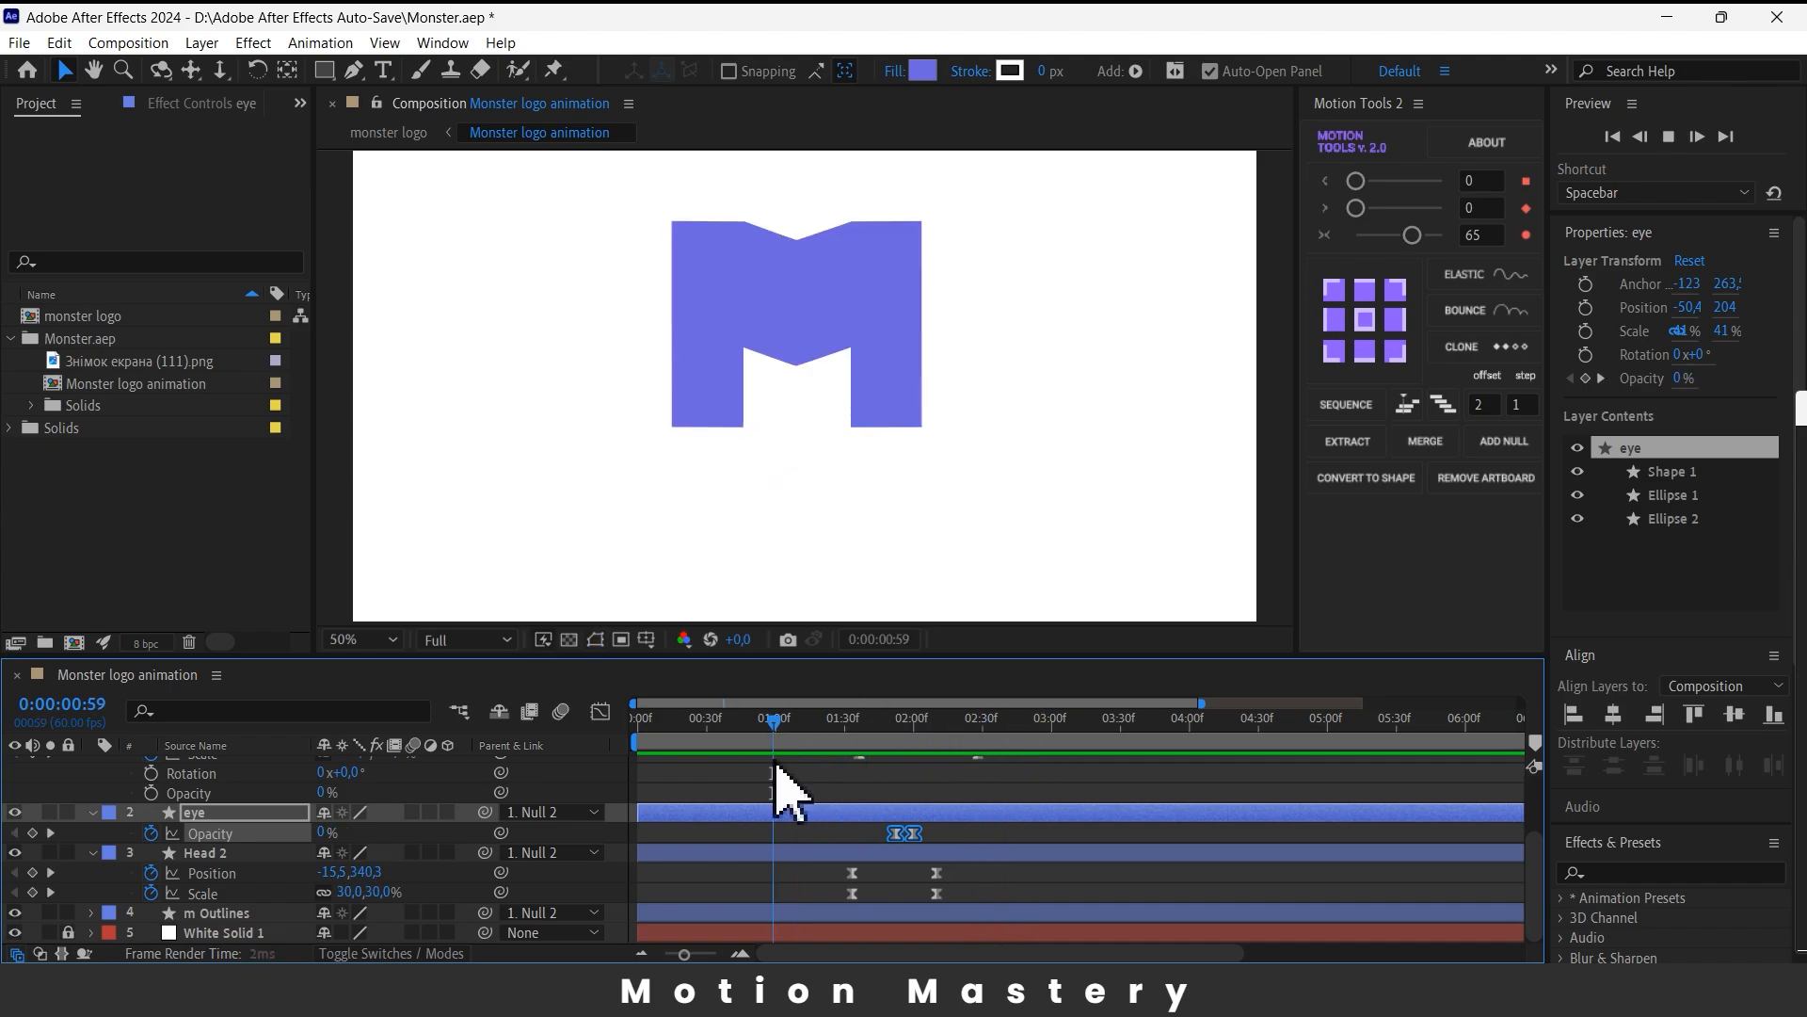
key(space)
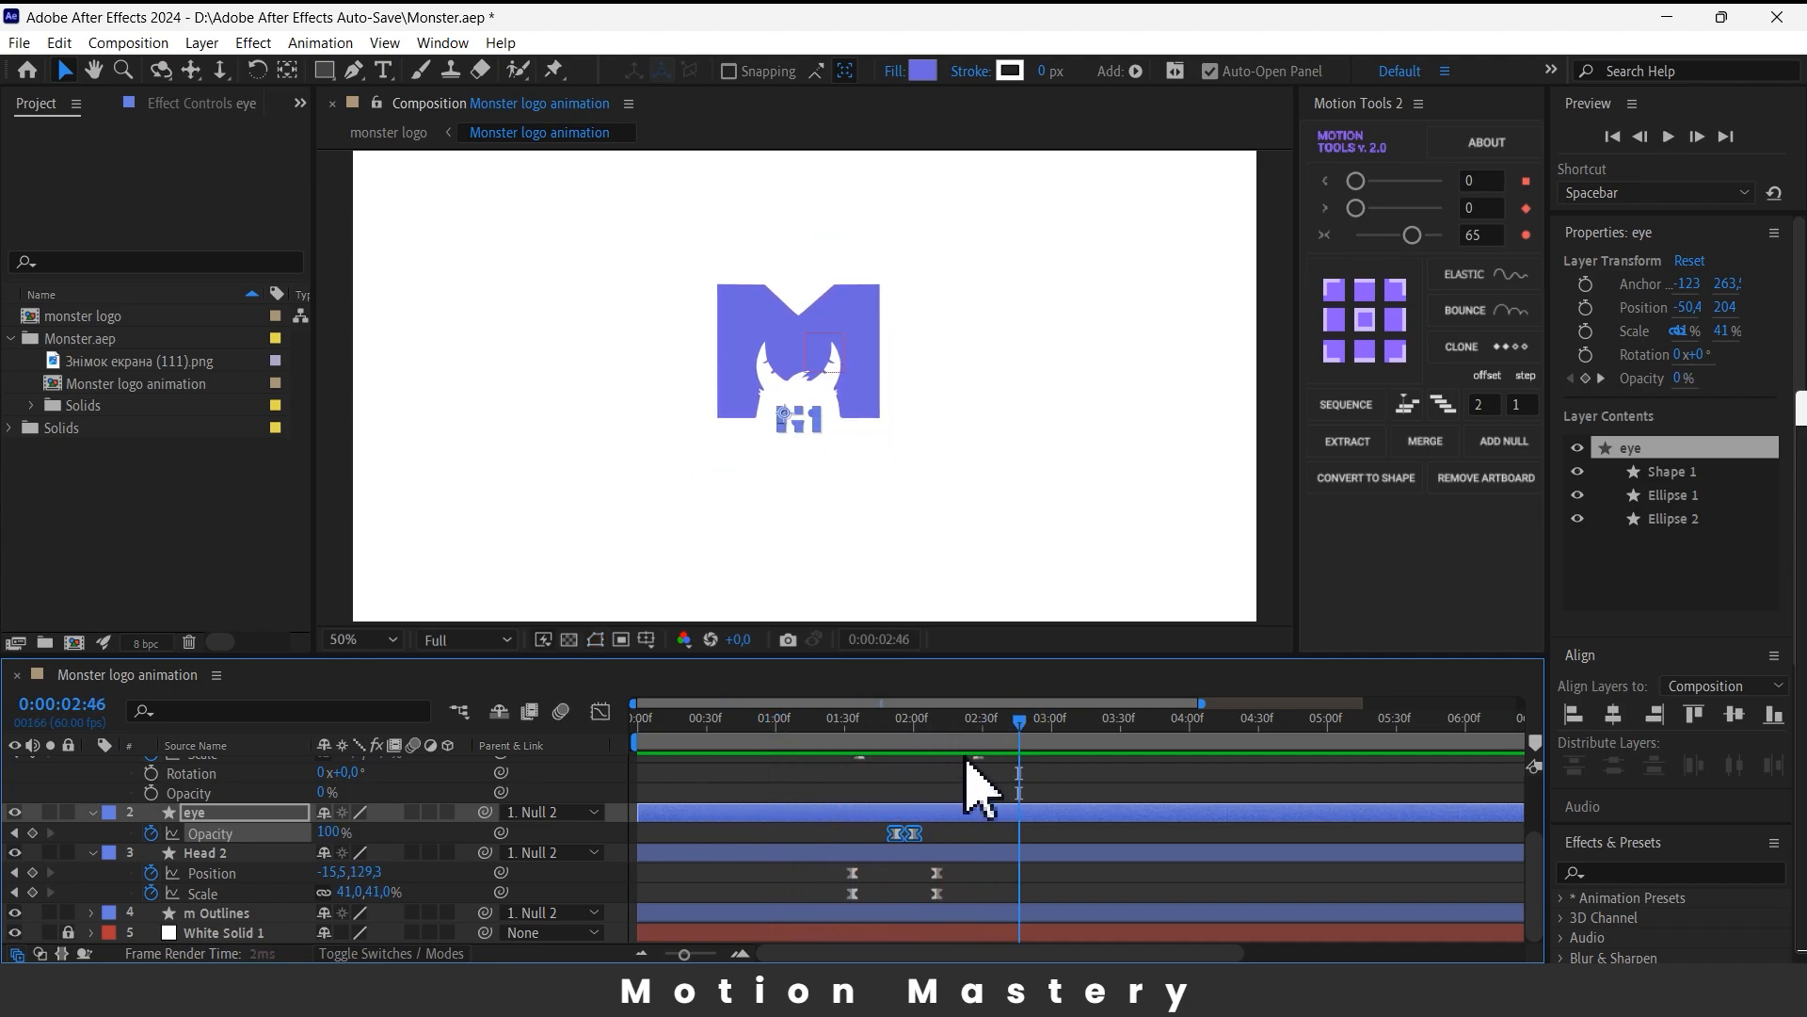
- Preview the retimed head and eye animation from the beginning and again from 0:00:01:07
key(Home)
key(space)
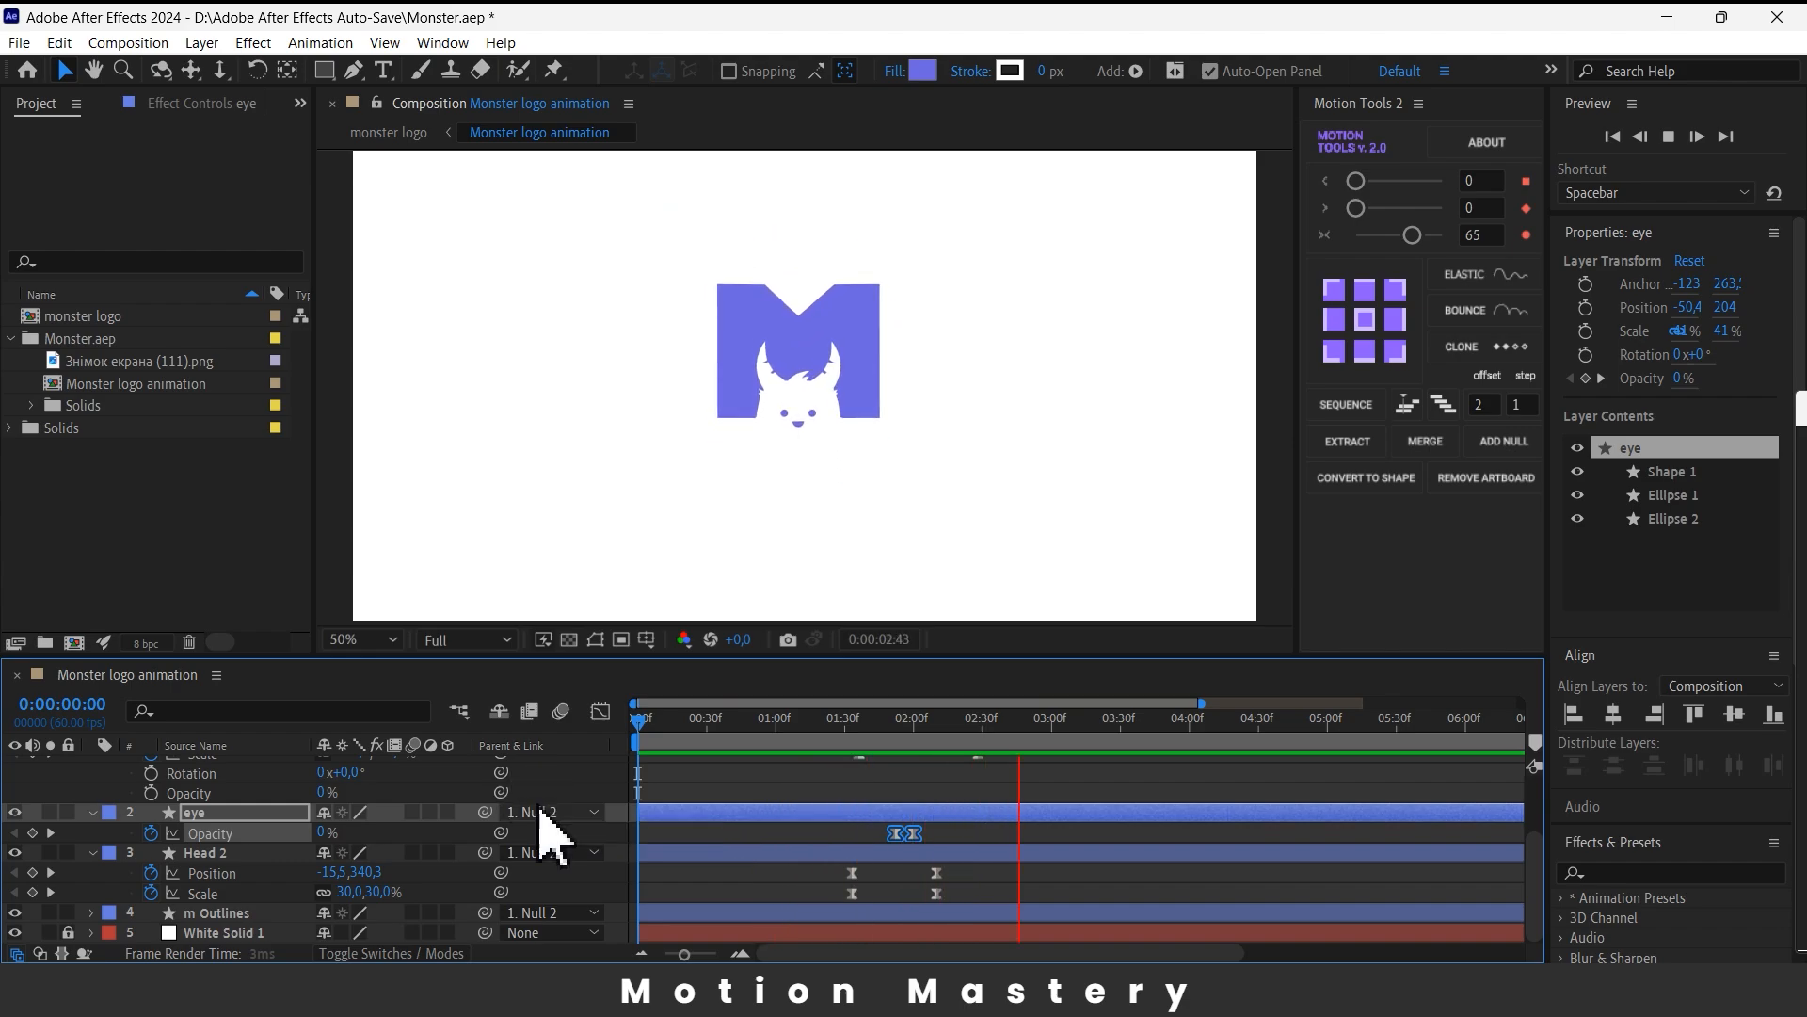
drag(1036, 724, 798, 779)
click(856, 823)
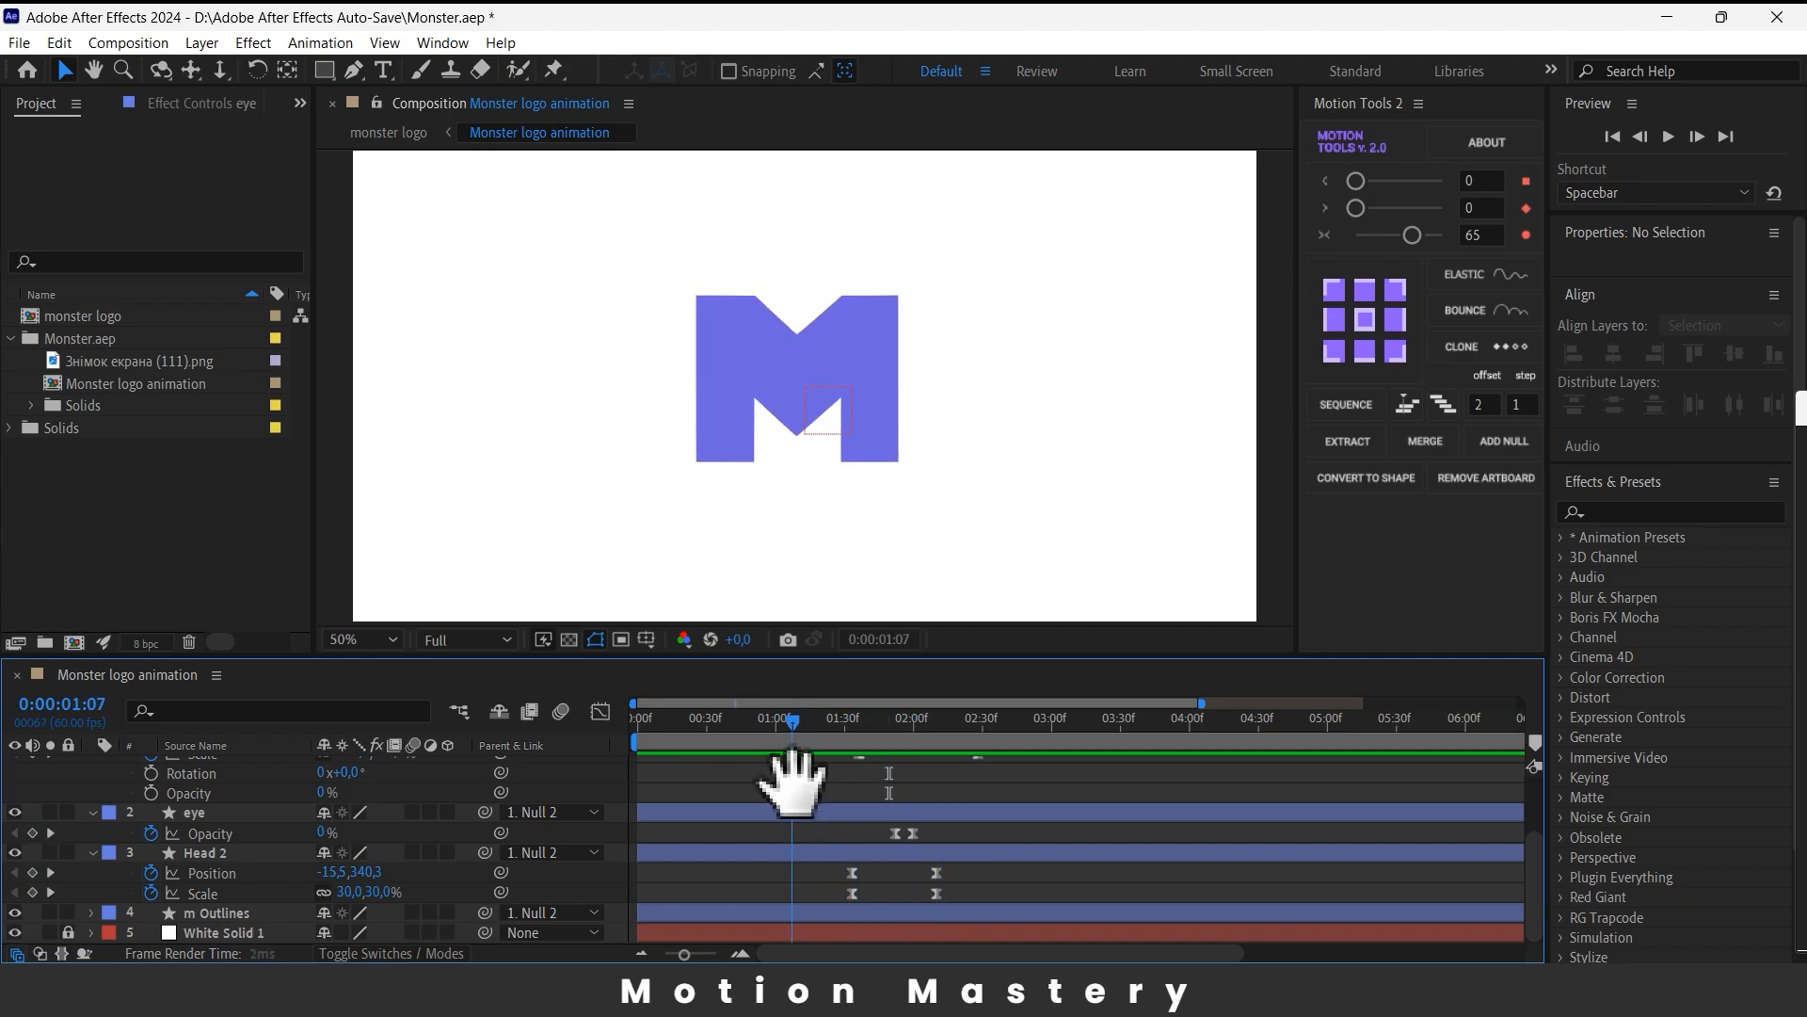
key(space)
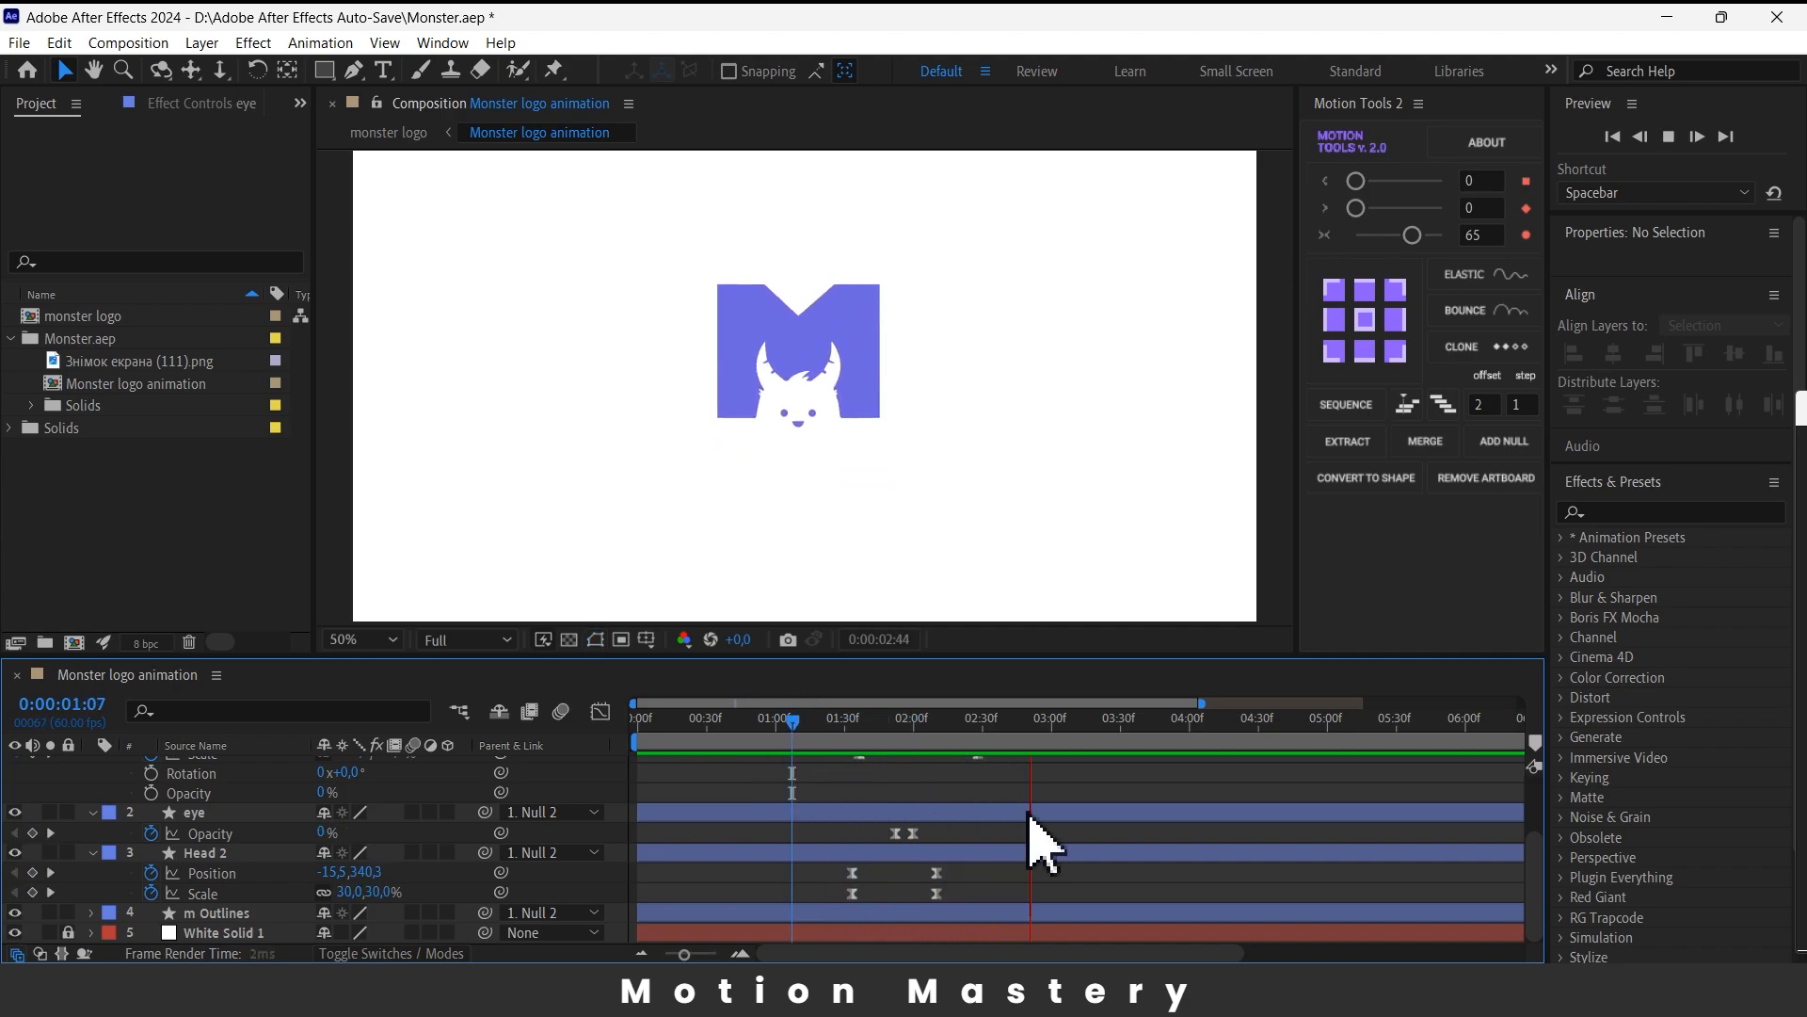
key(space)
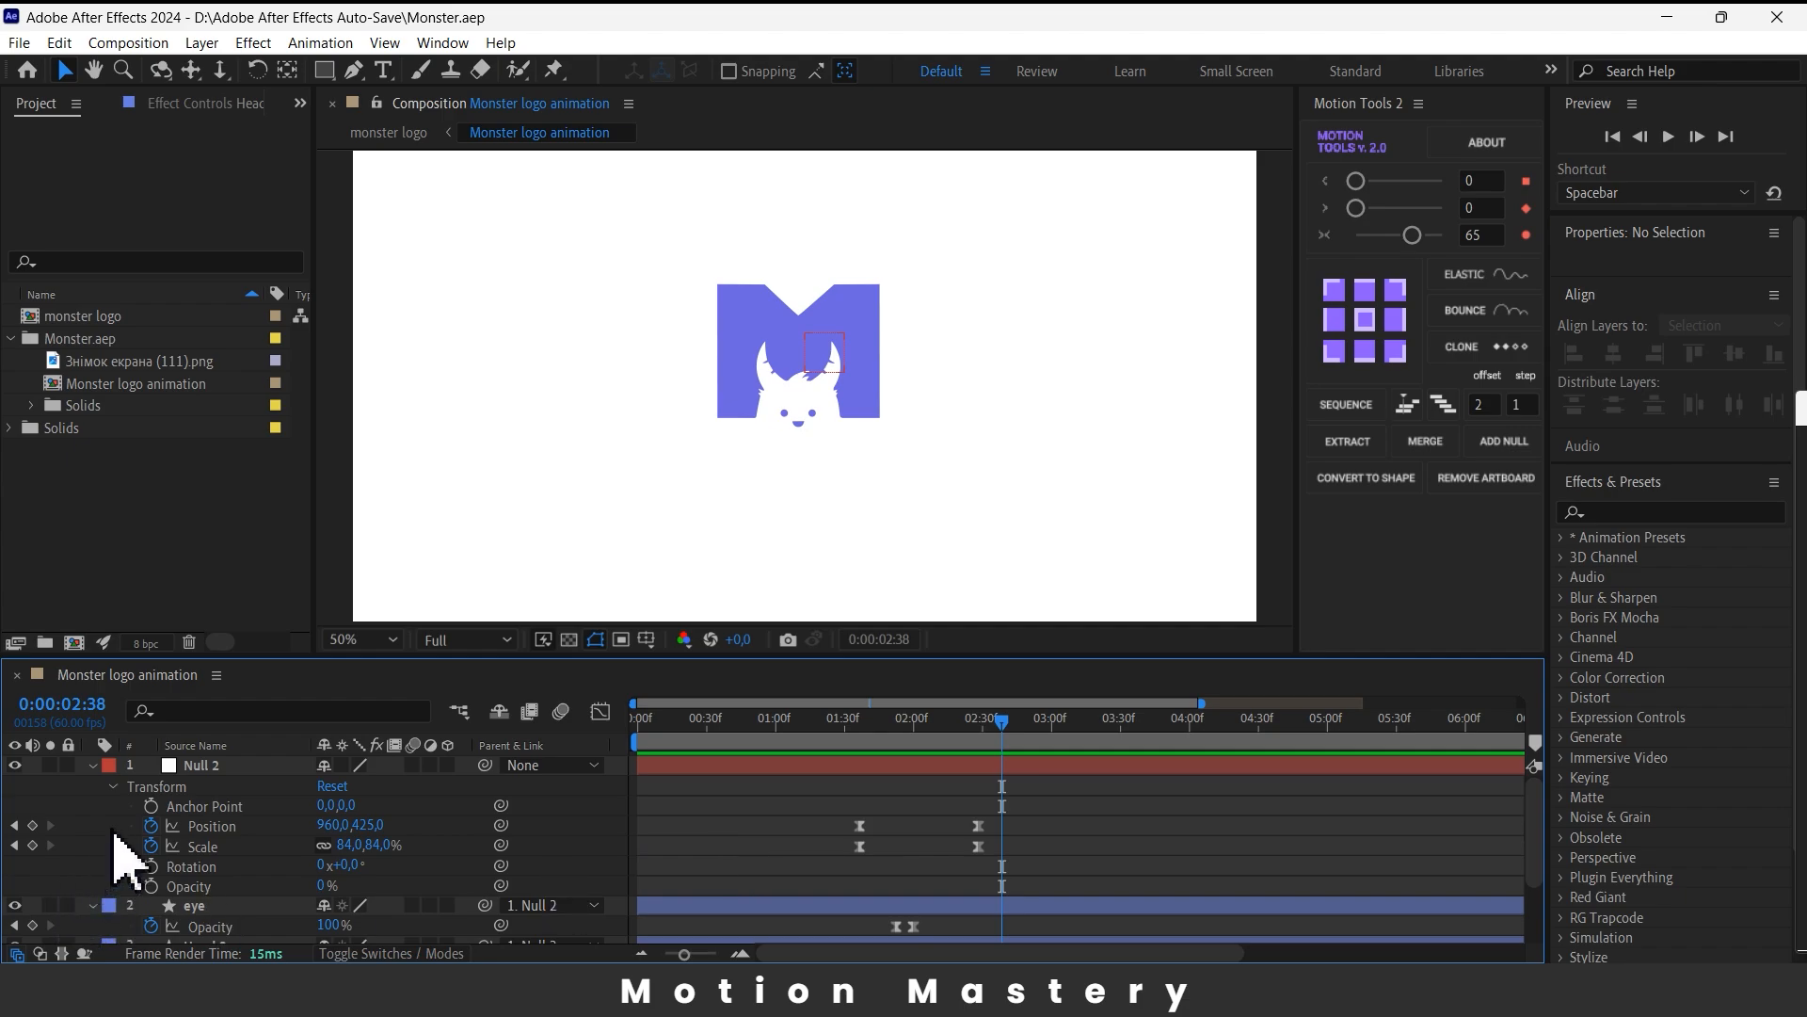
- Collapse the properties of the Null 2, eye and Head 2 layers
click(89, 766)
click(87, 785)
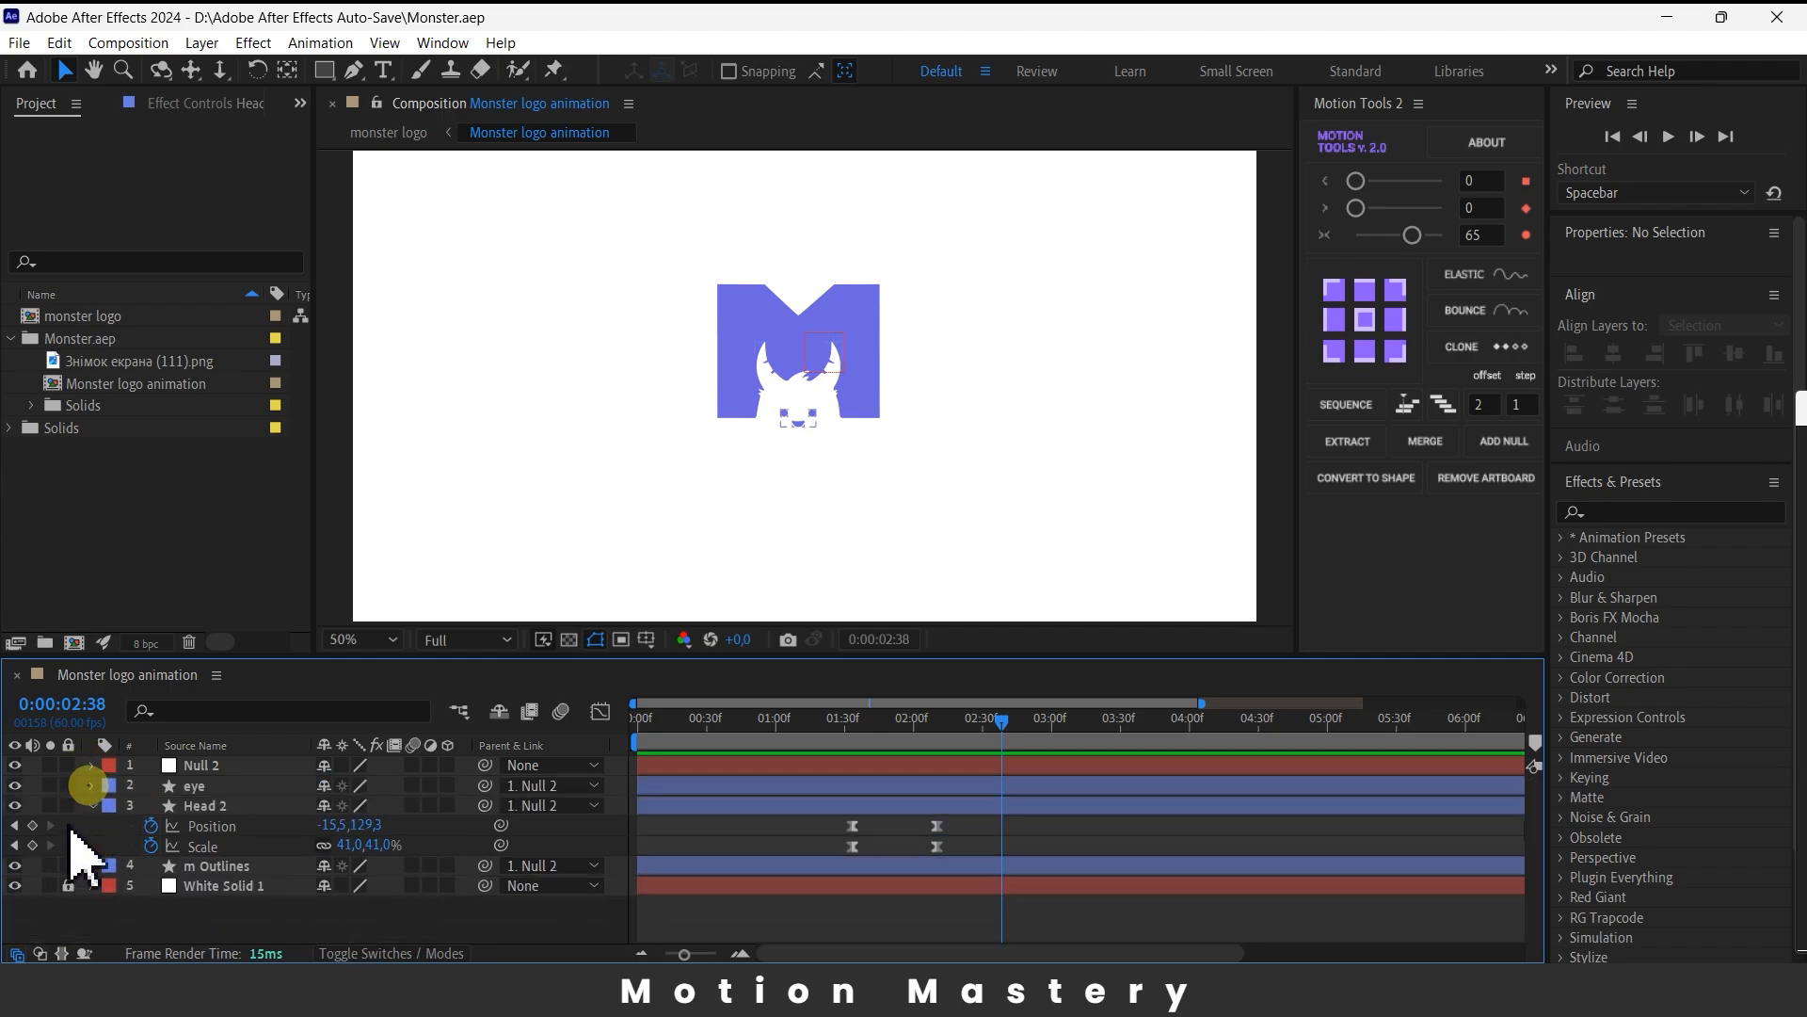
click(90, 805)
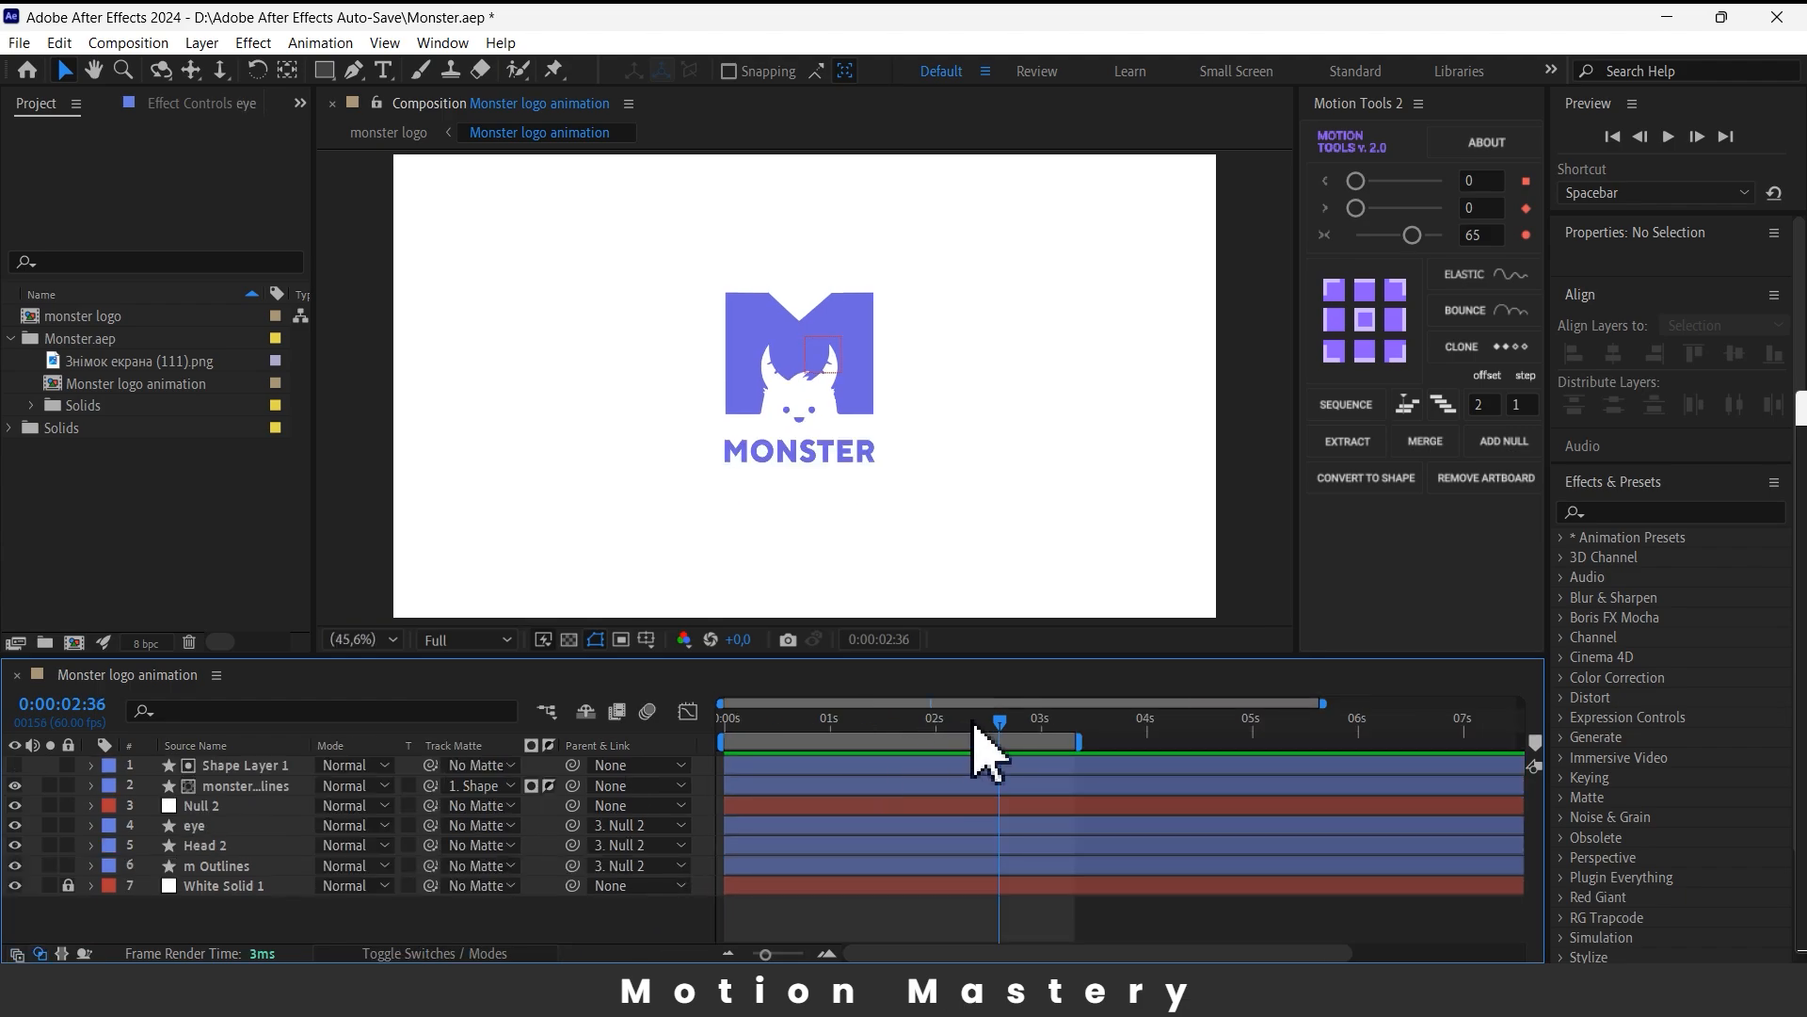
- Preview the whole logo animation with the MONSTER text from the beginning
key(Home)
key(space)
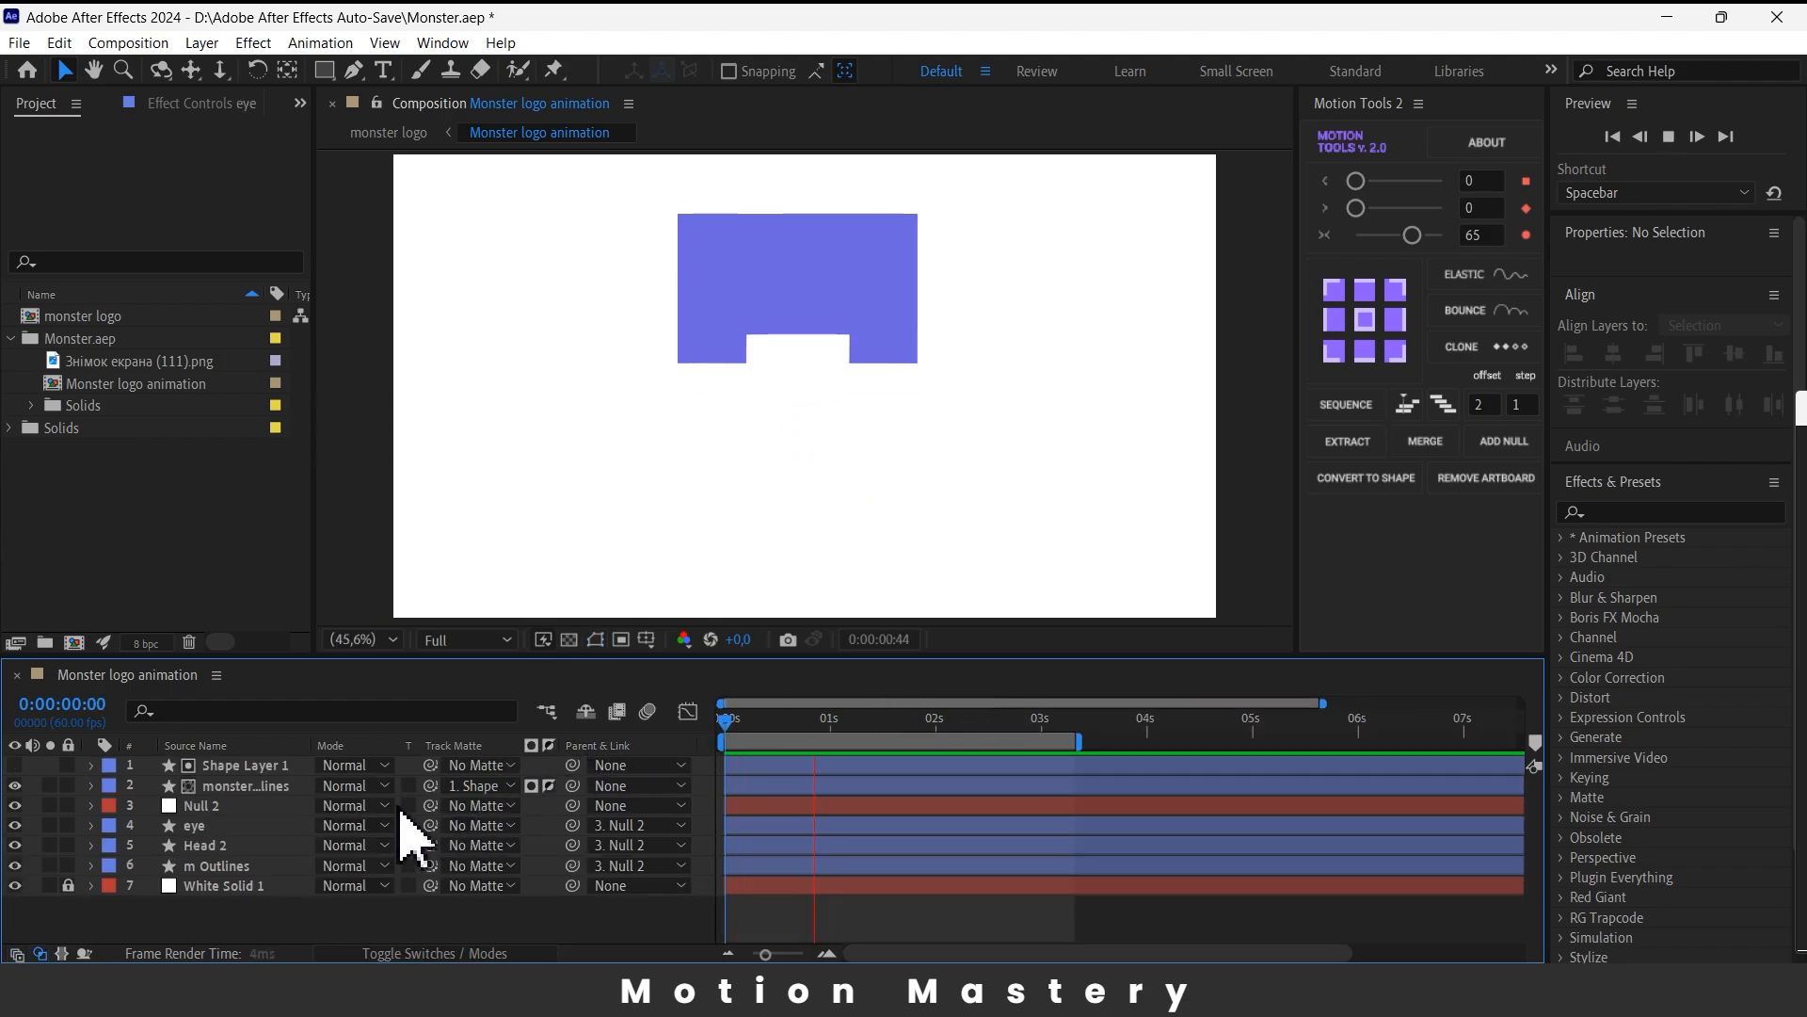
key(space)
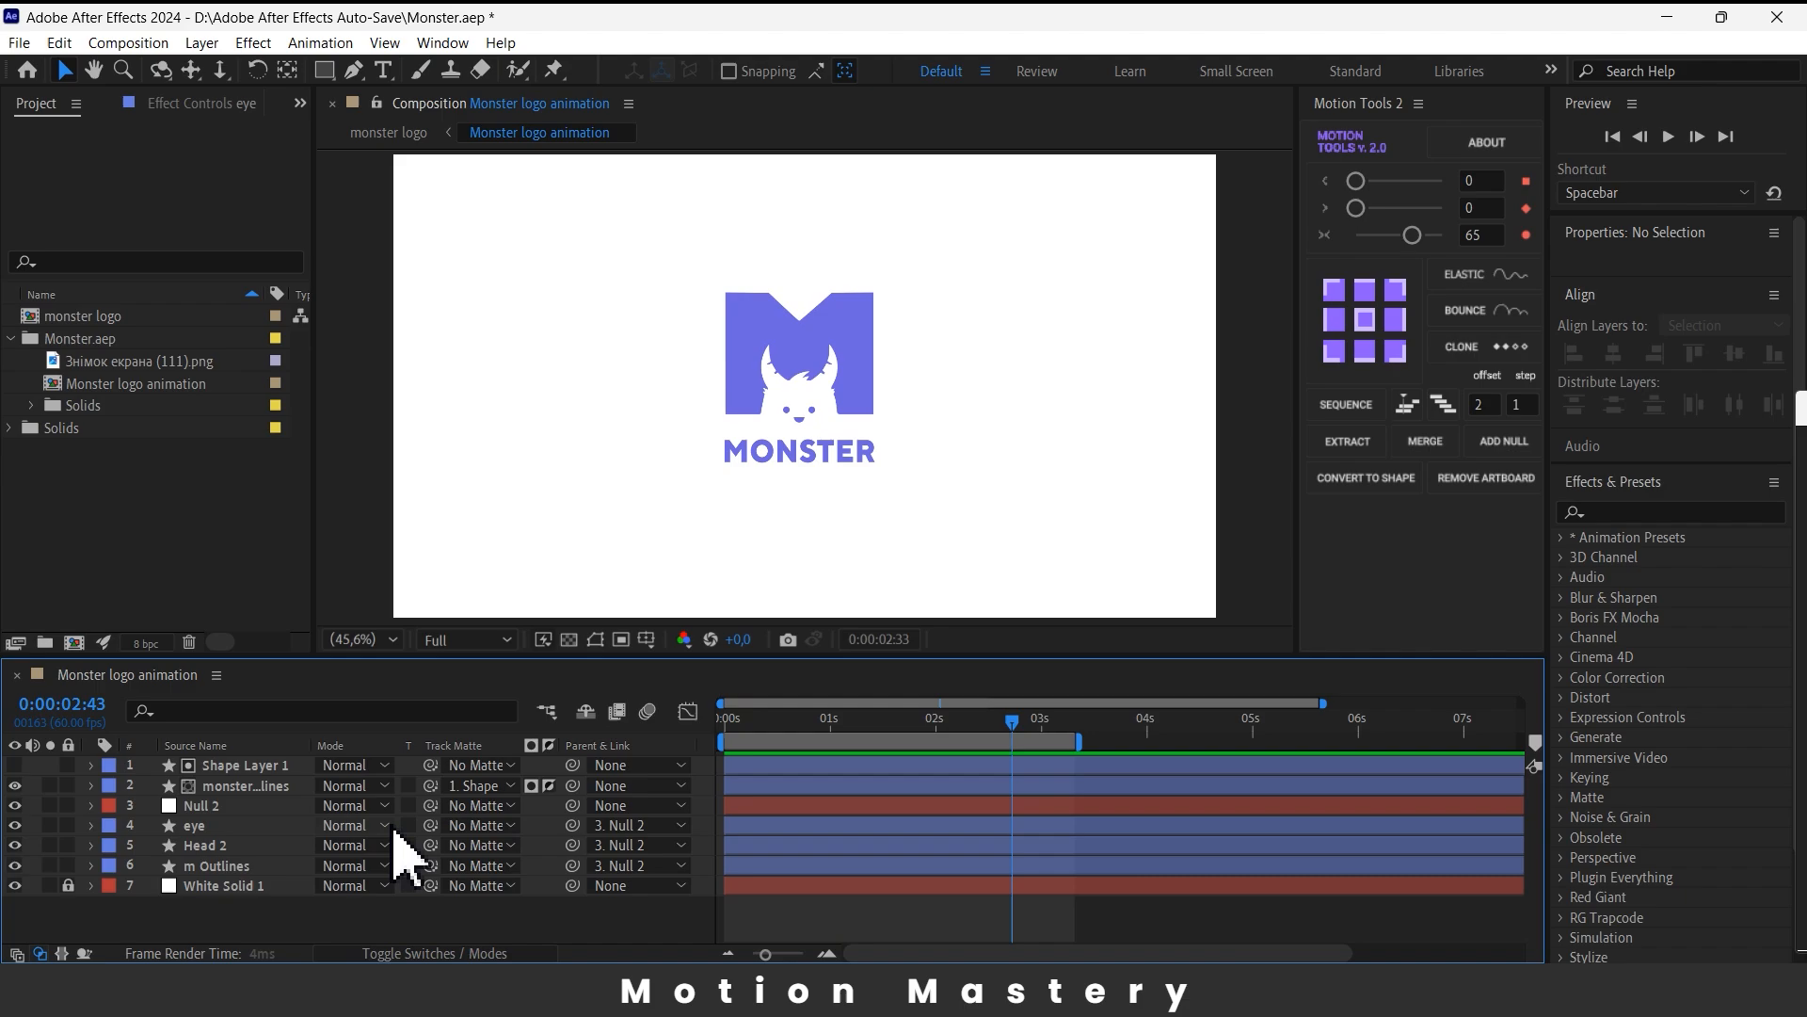
- Find the CC Bend It effect by searching for "bend" and apply it to the Head 2 layer at 0:00:02:14
drag(1012, 734, 957, 741)
click(1611, 508)
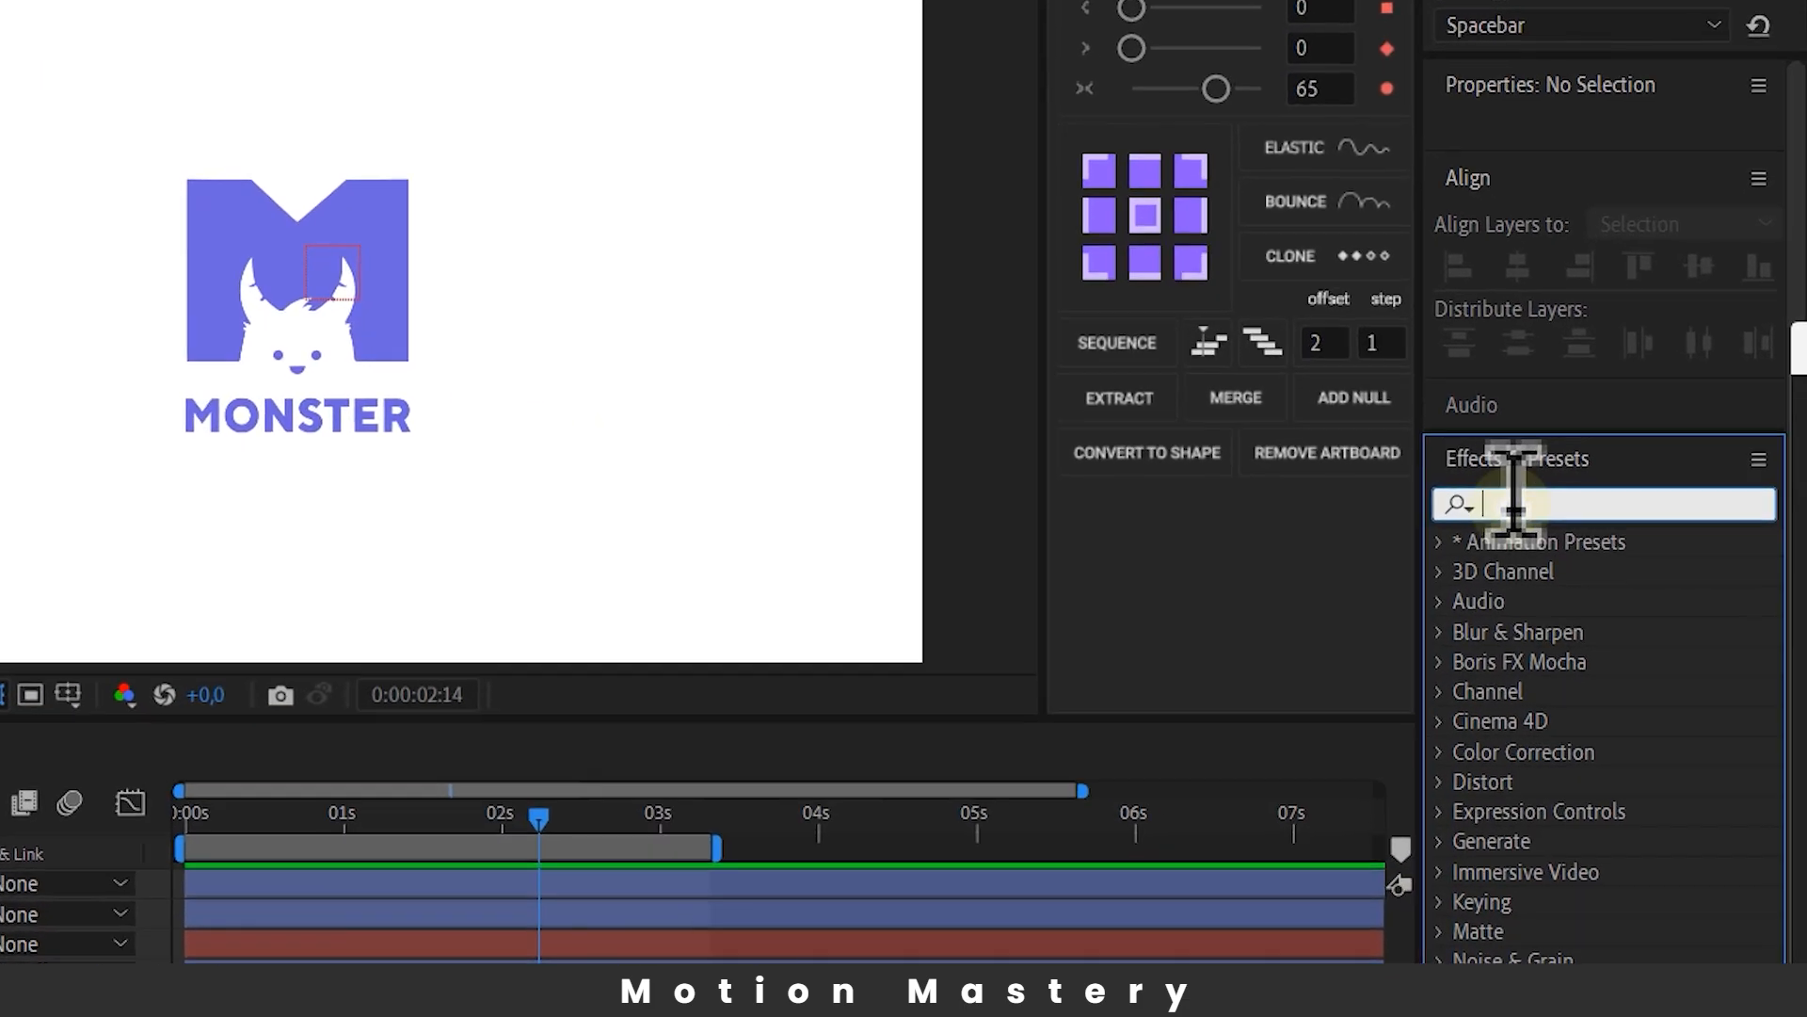
text(bend)
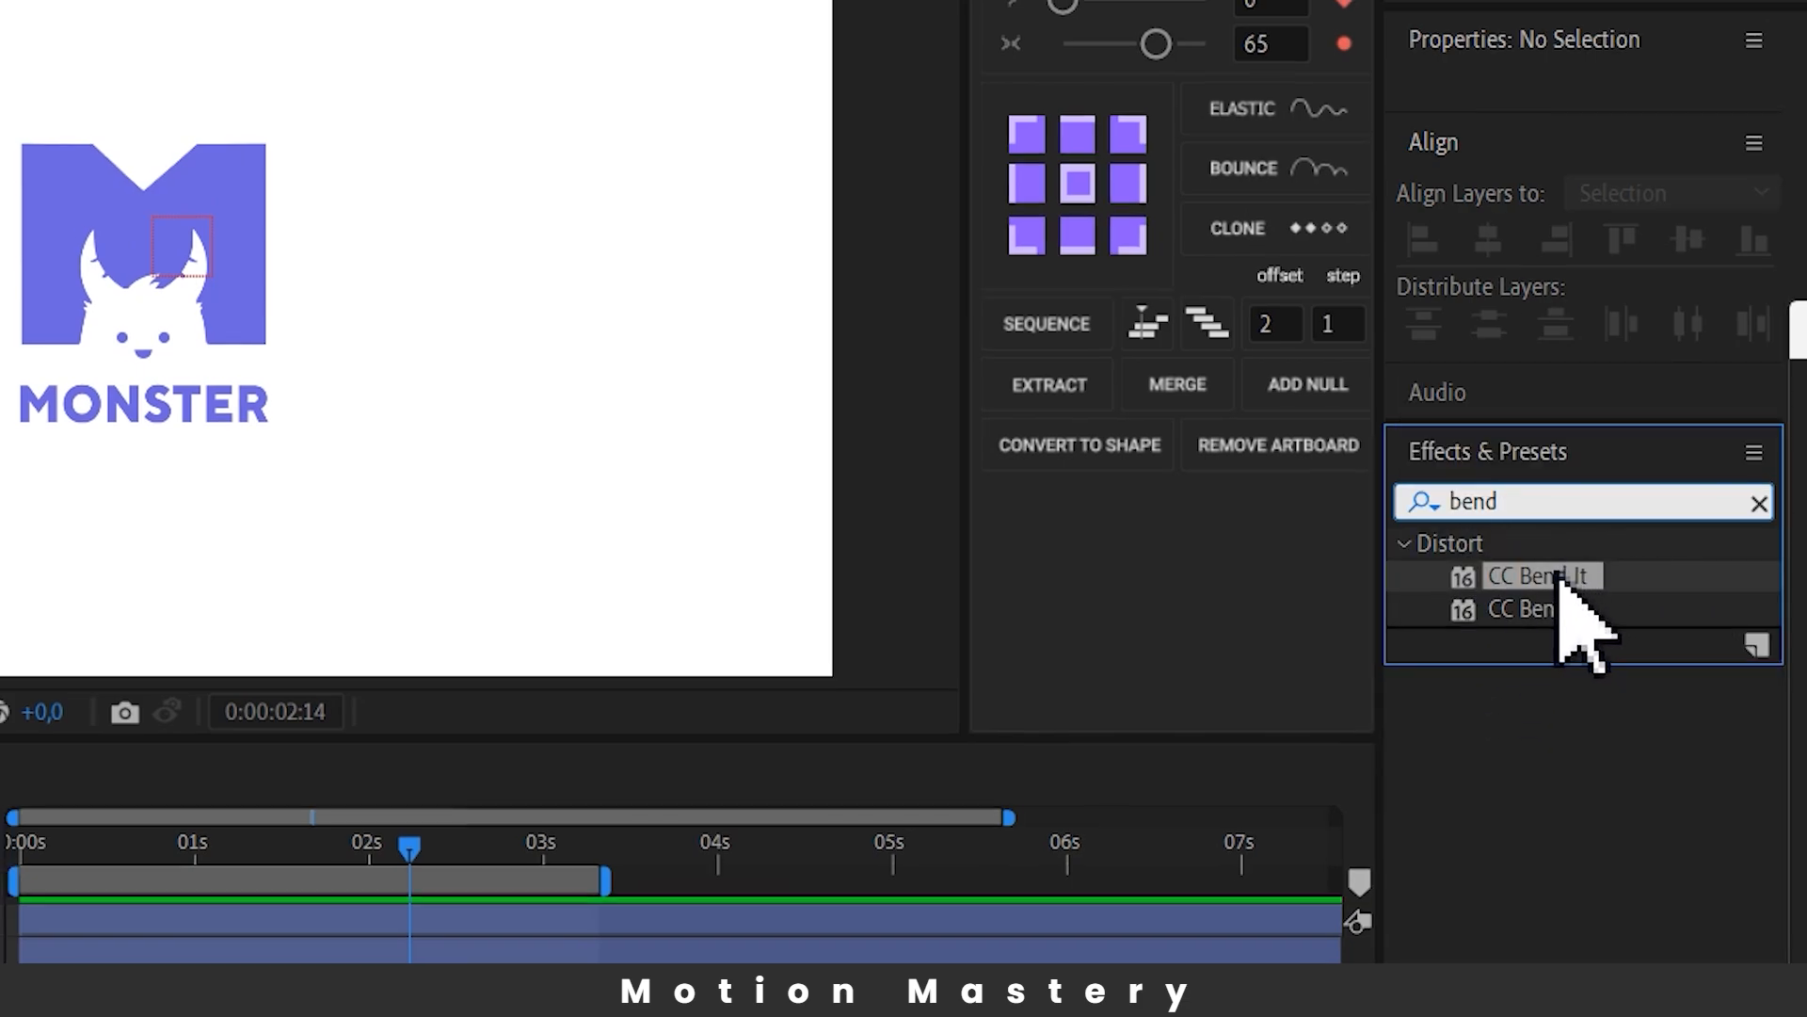
click(1551, 575)
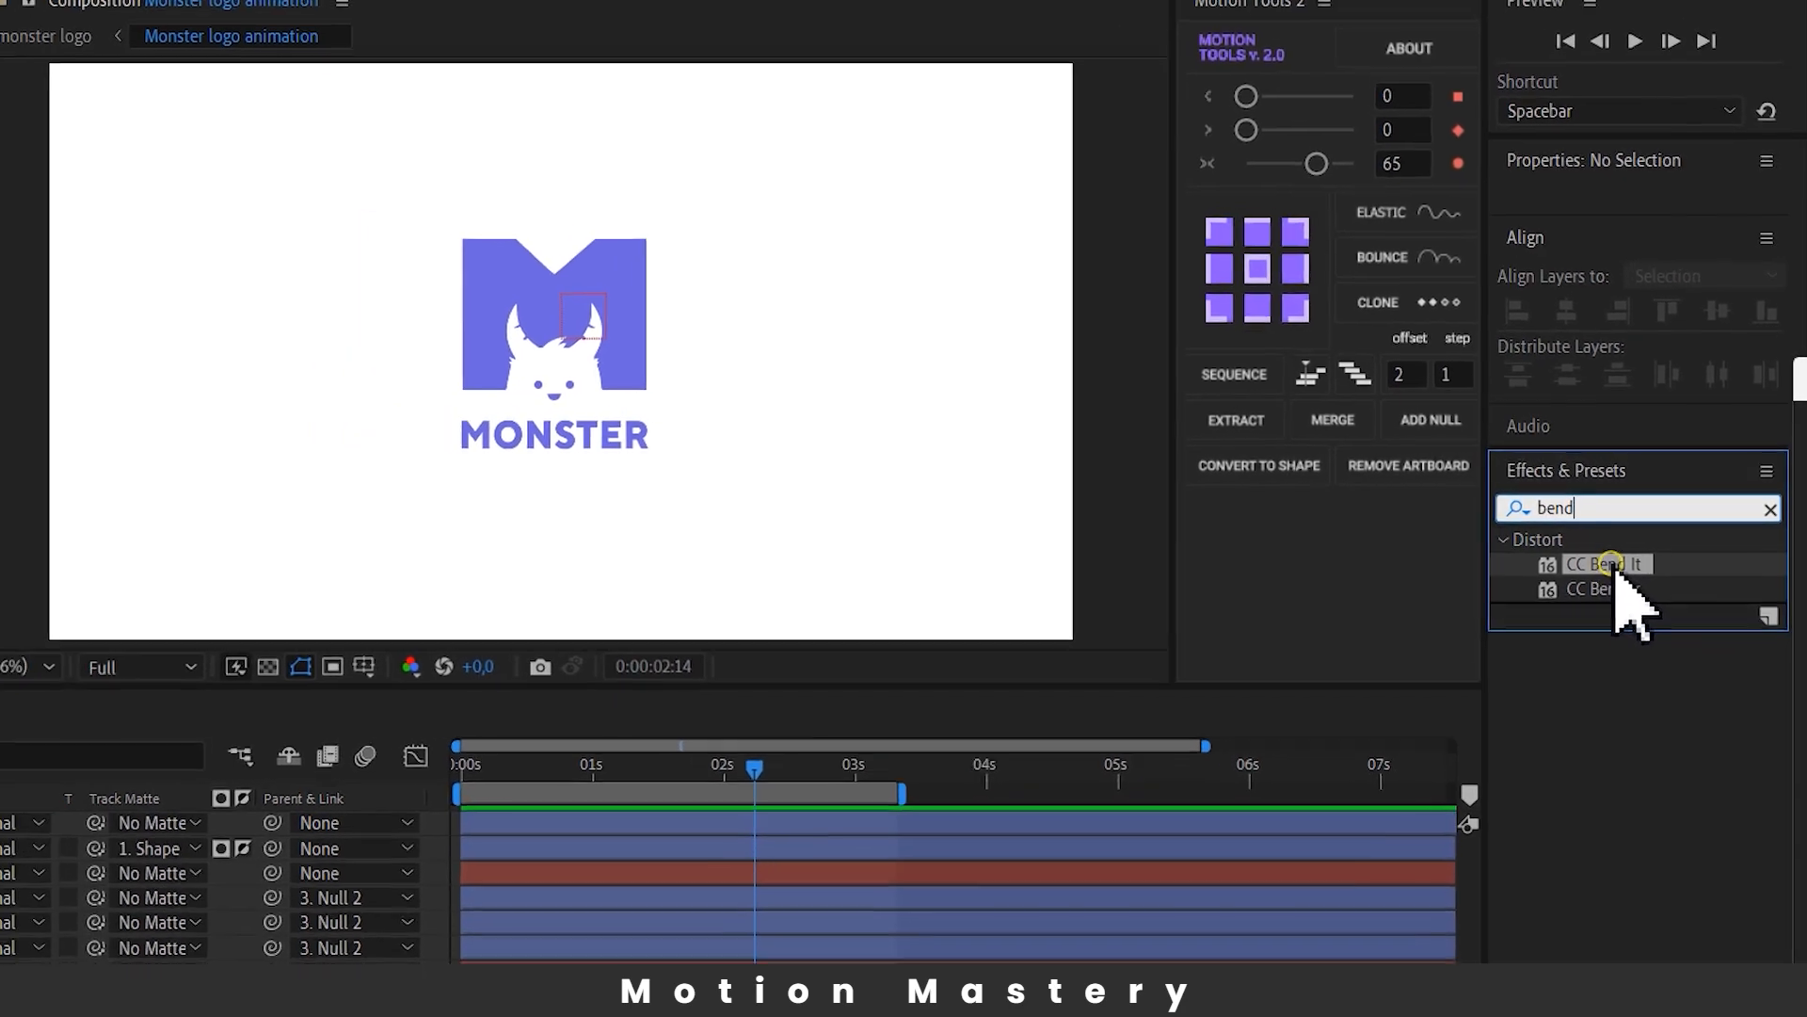
drag(1616, 568, 0, 974)
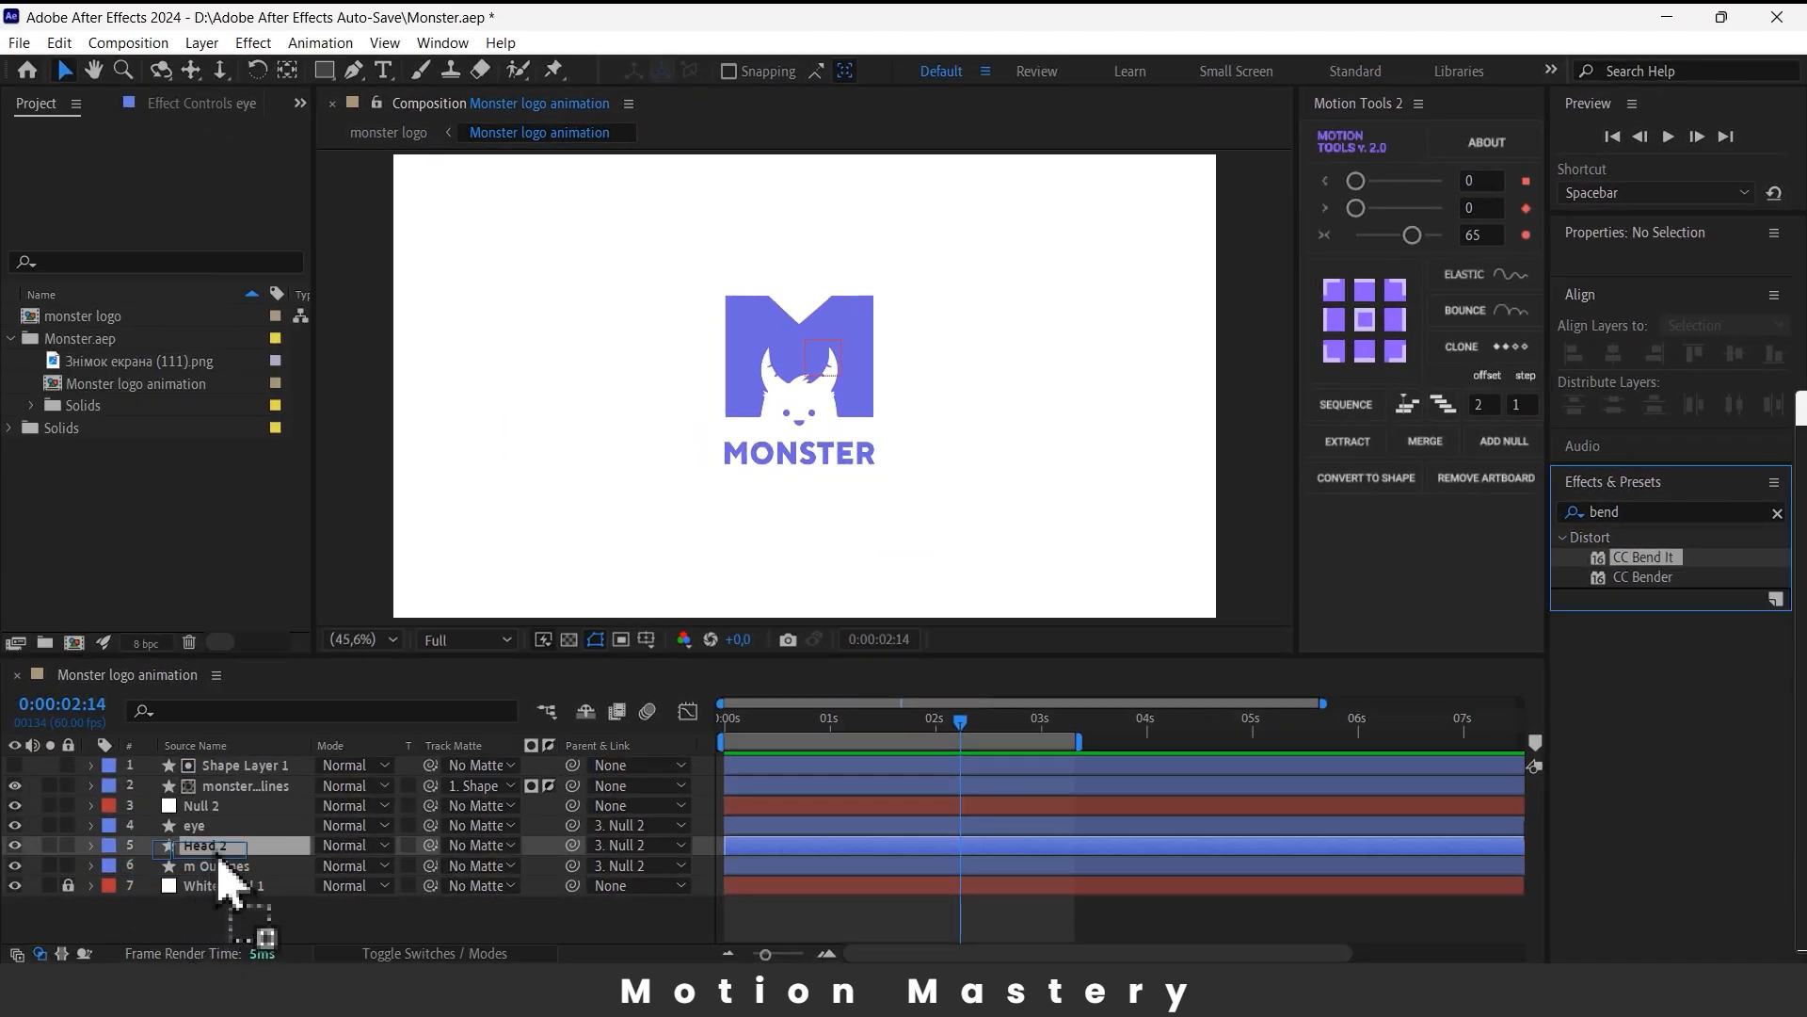
drag(219, 859, 222, 864)
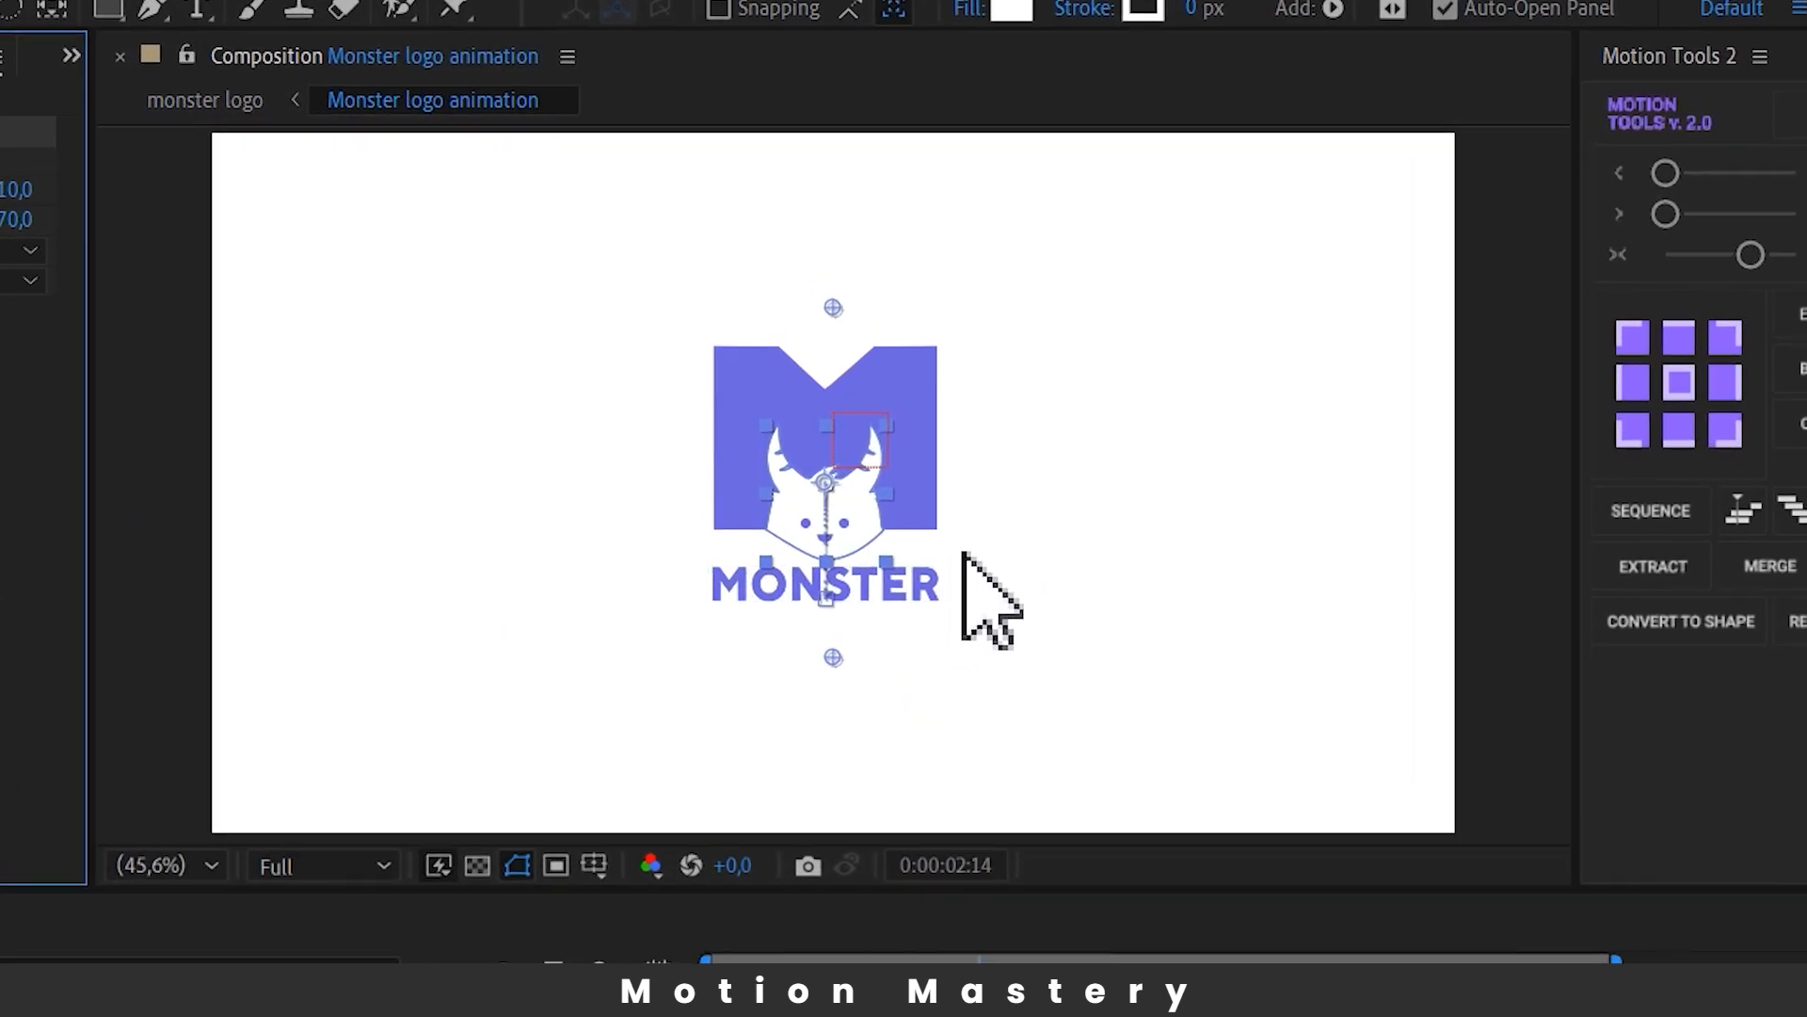
- Place CC Bend It's Start point below the head at 949,670 and its End point above it at 948,392
key(period)
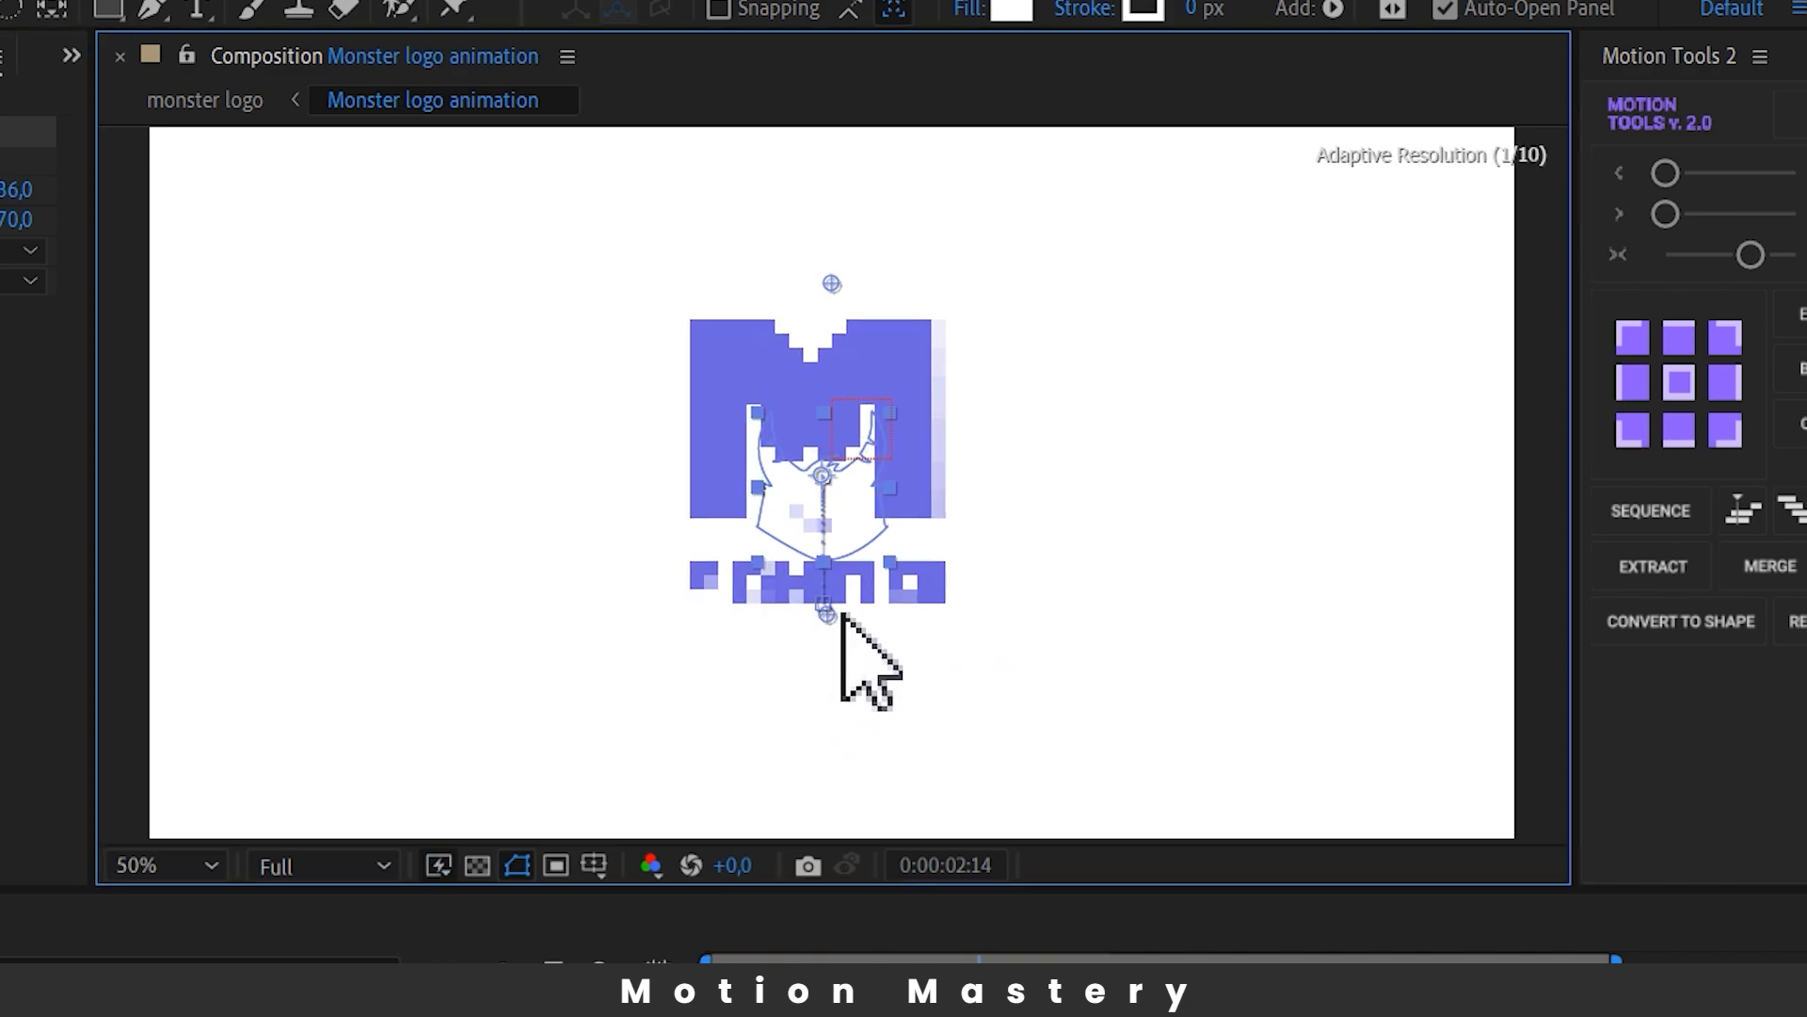
scroll(848, 617, up, 2)
drag(808, 614, 800, 520)
drag(976, 425, 970, 555)
drag(916, 379, 939, 511)
drag(831, 214, 814, 387)
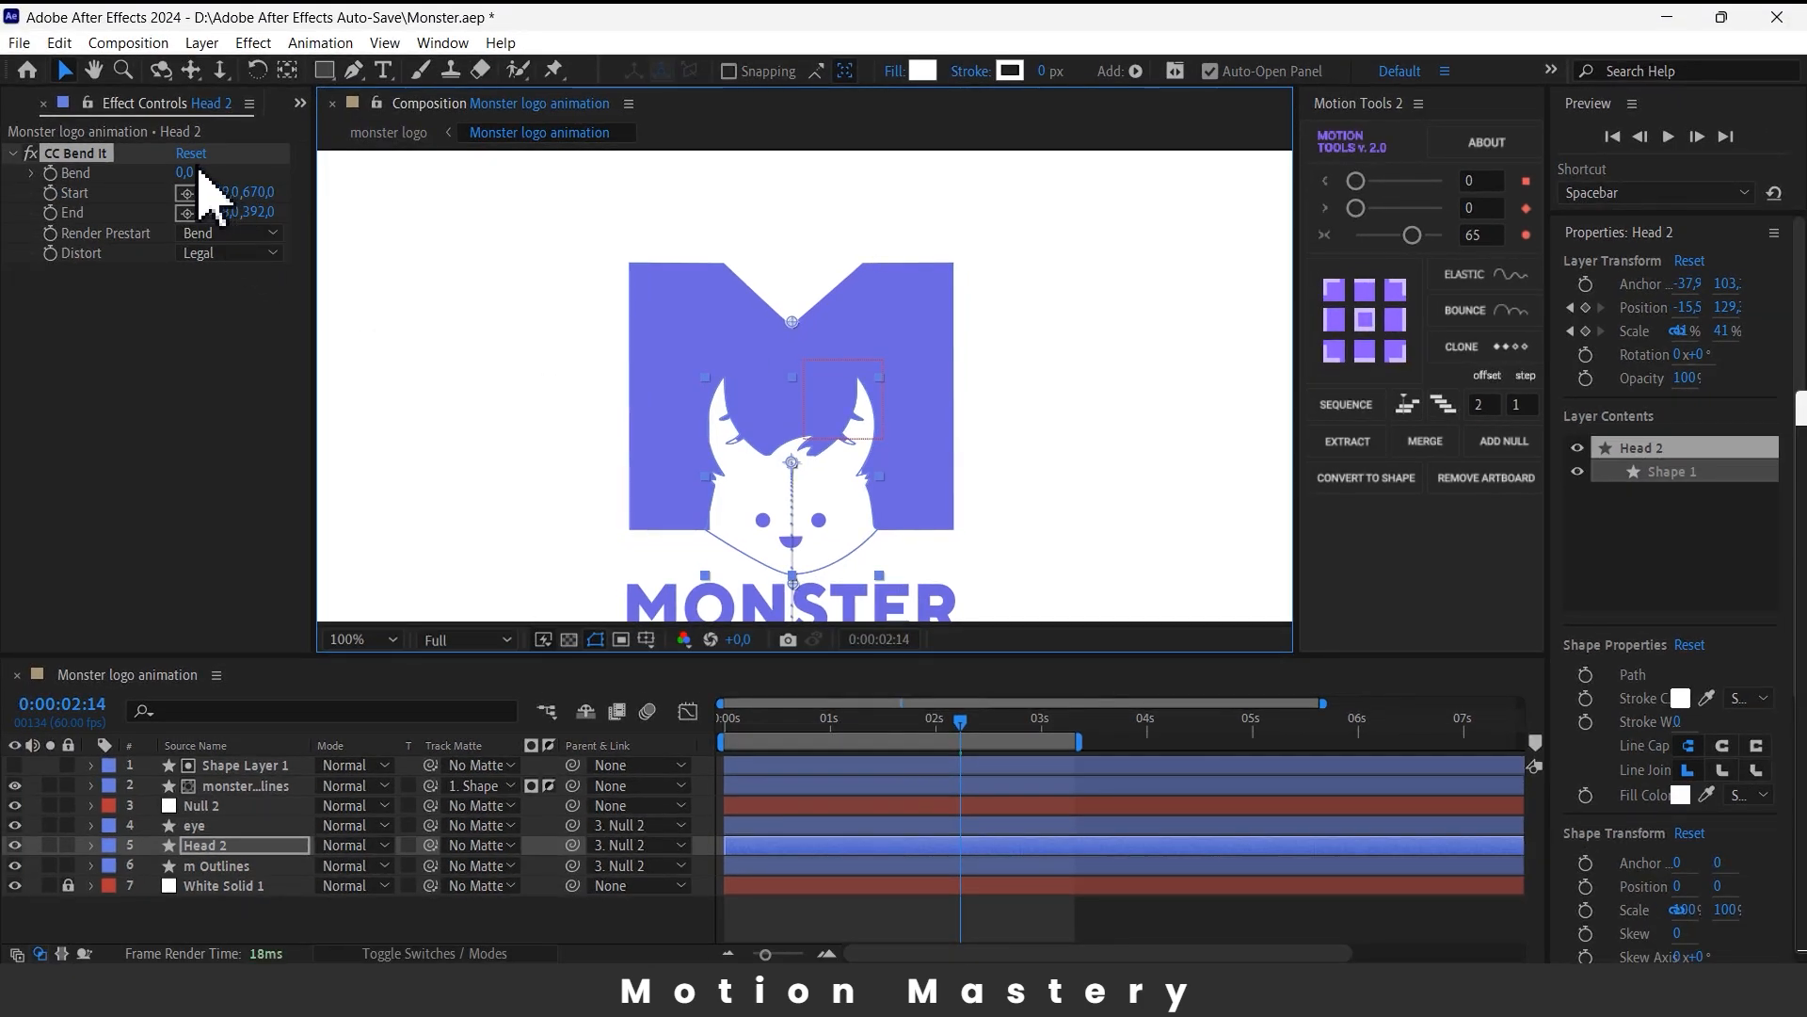
- Try different Bend values on the head to tilt the horns, and undo the bending
drag(185, 171, 185, 175)
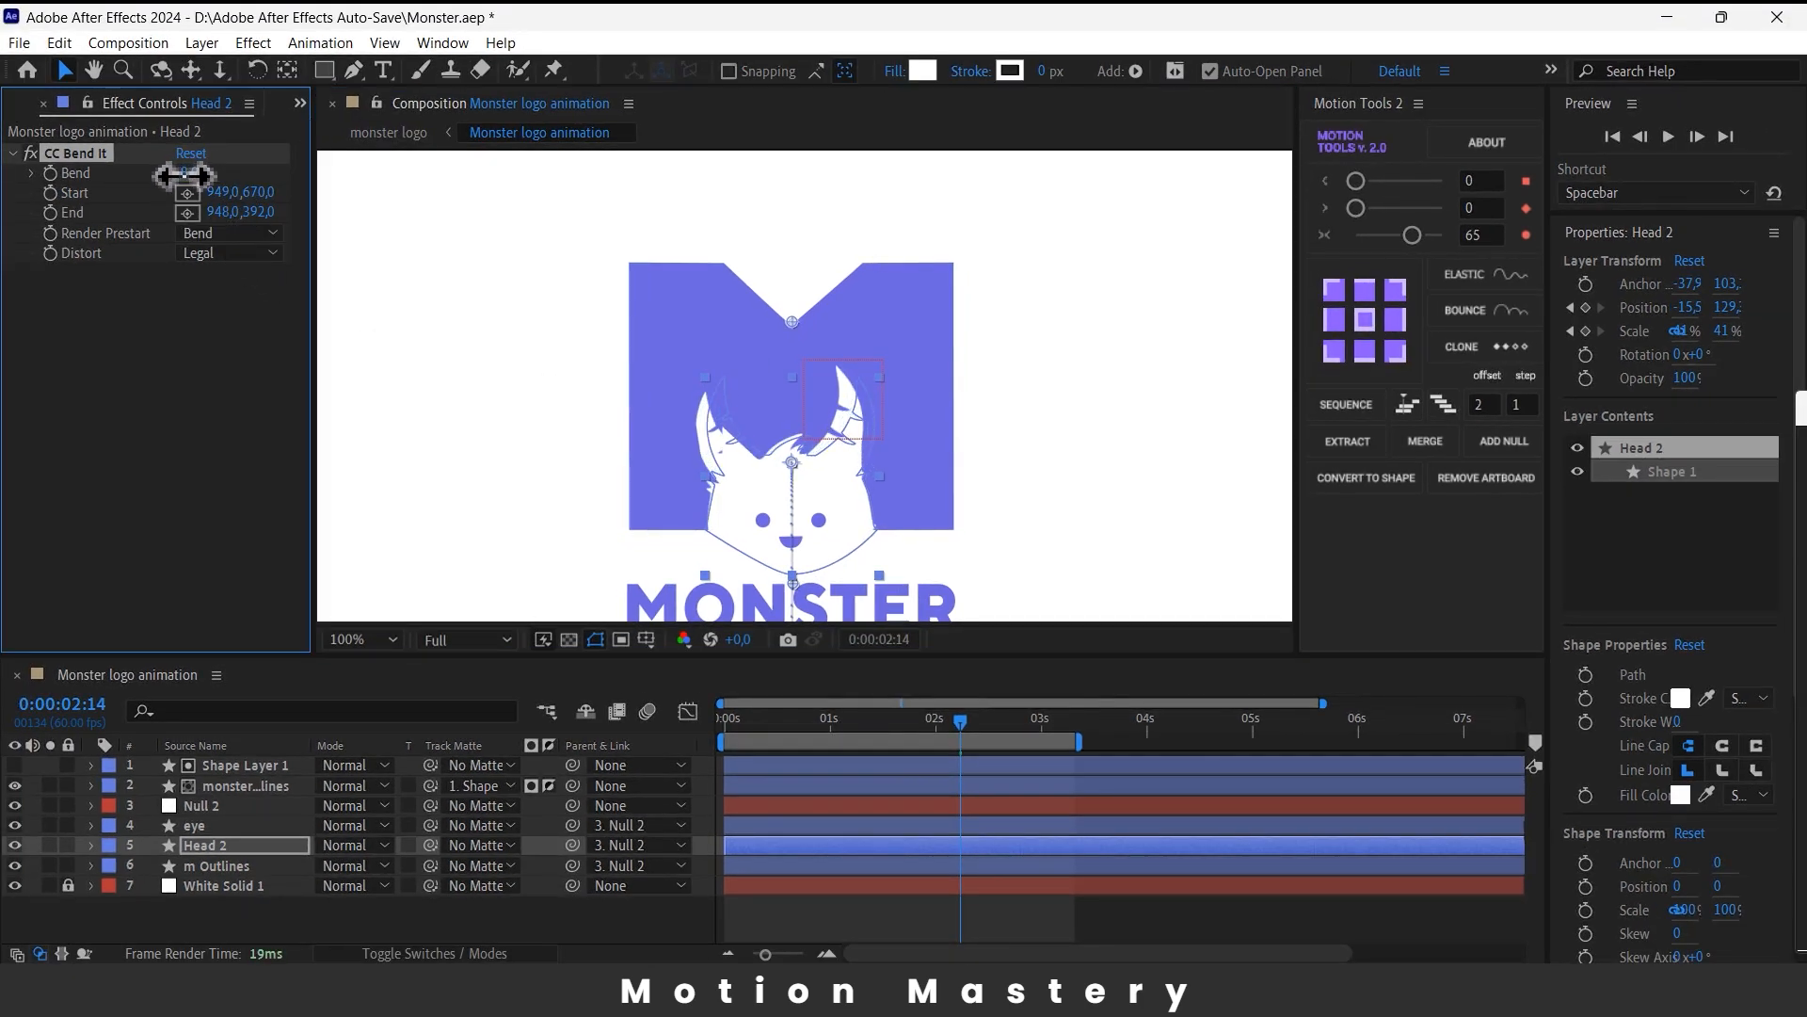
click(463, 330)
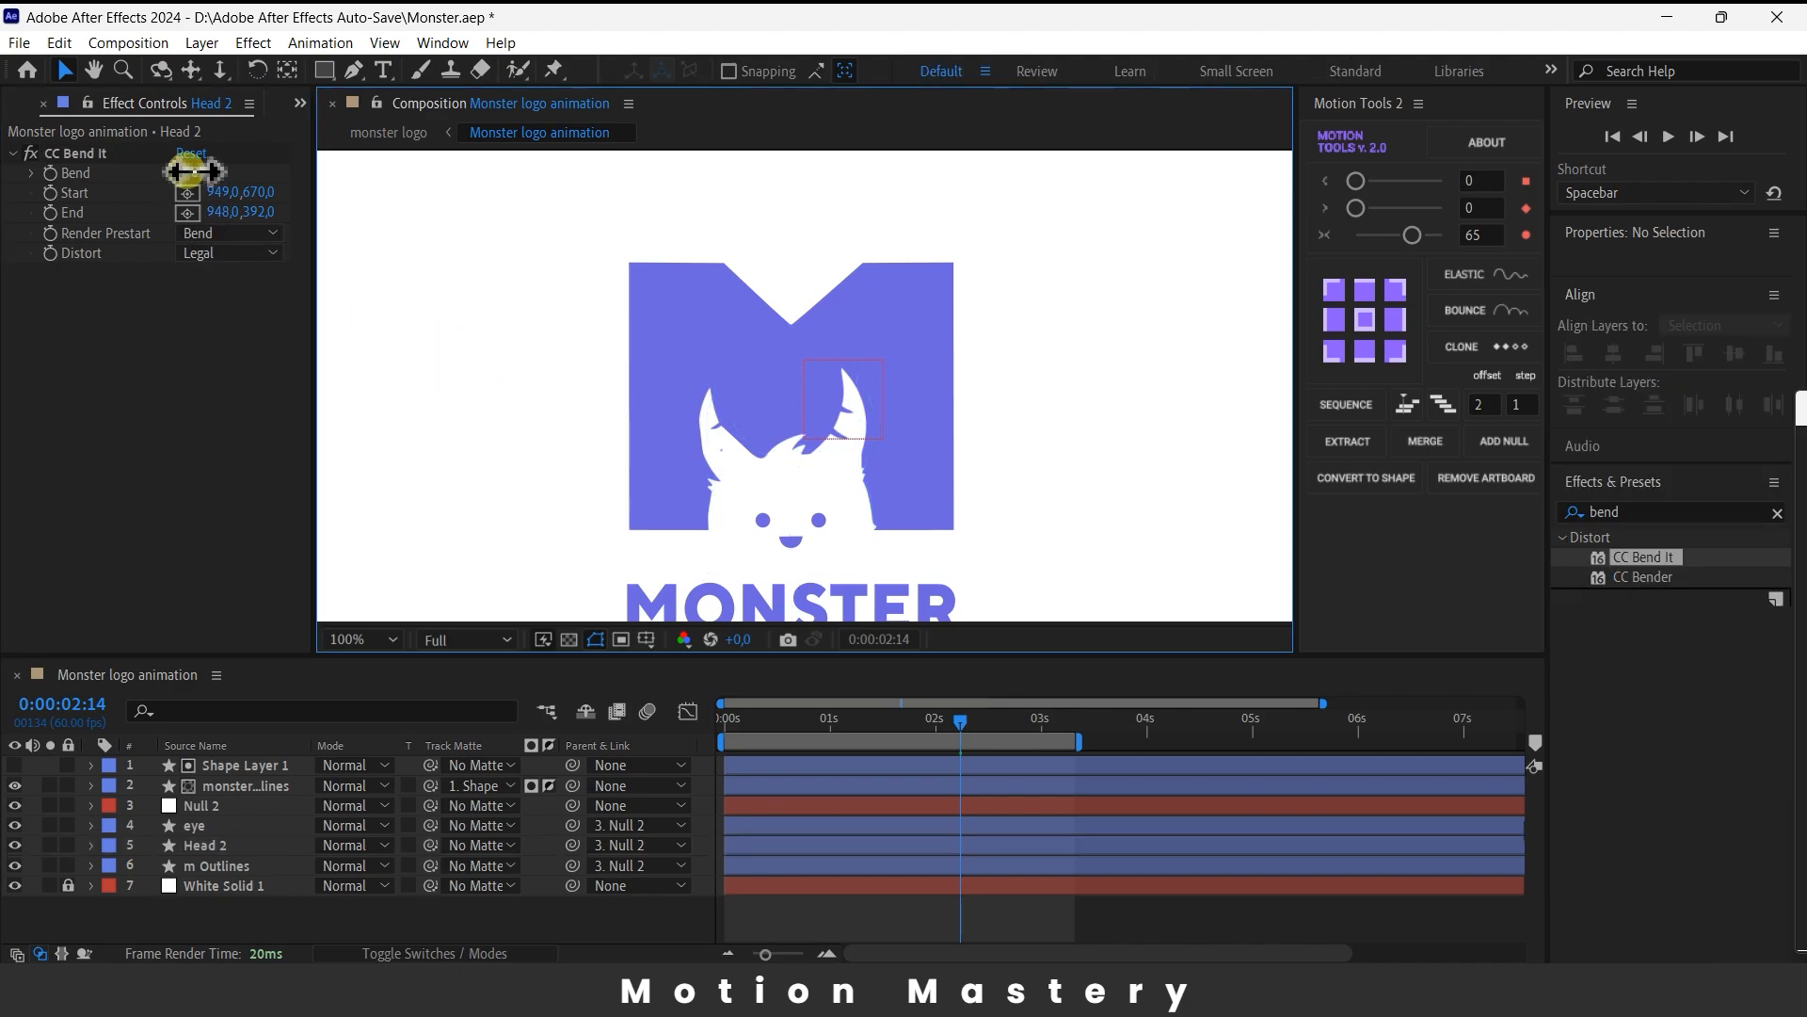
drag(193, 171, 203, 177)
key(ctrl+z)
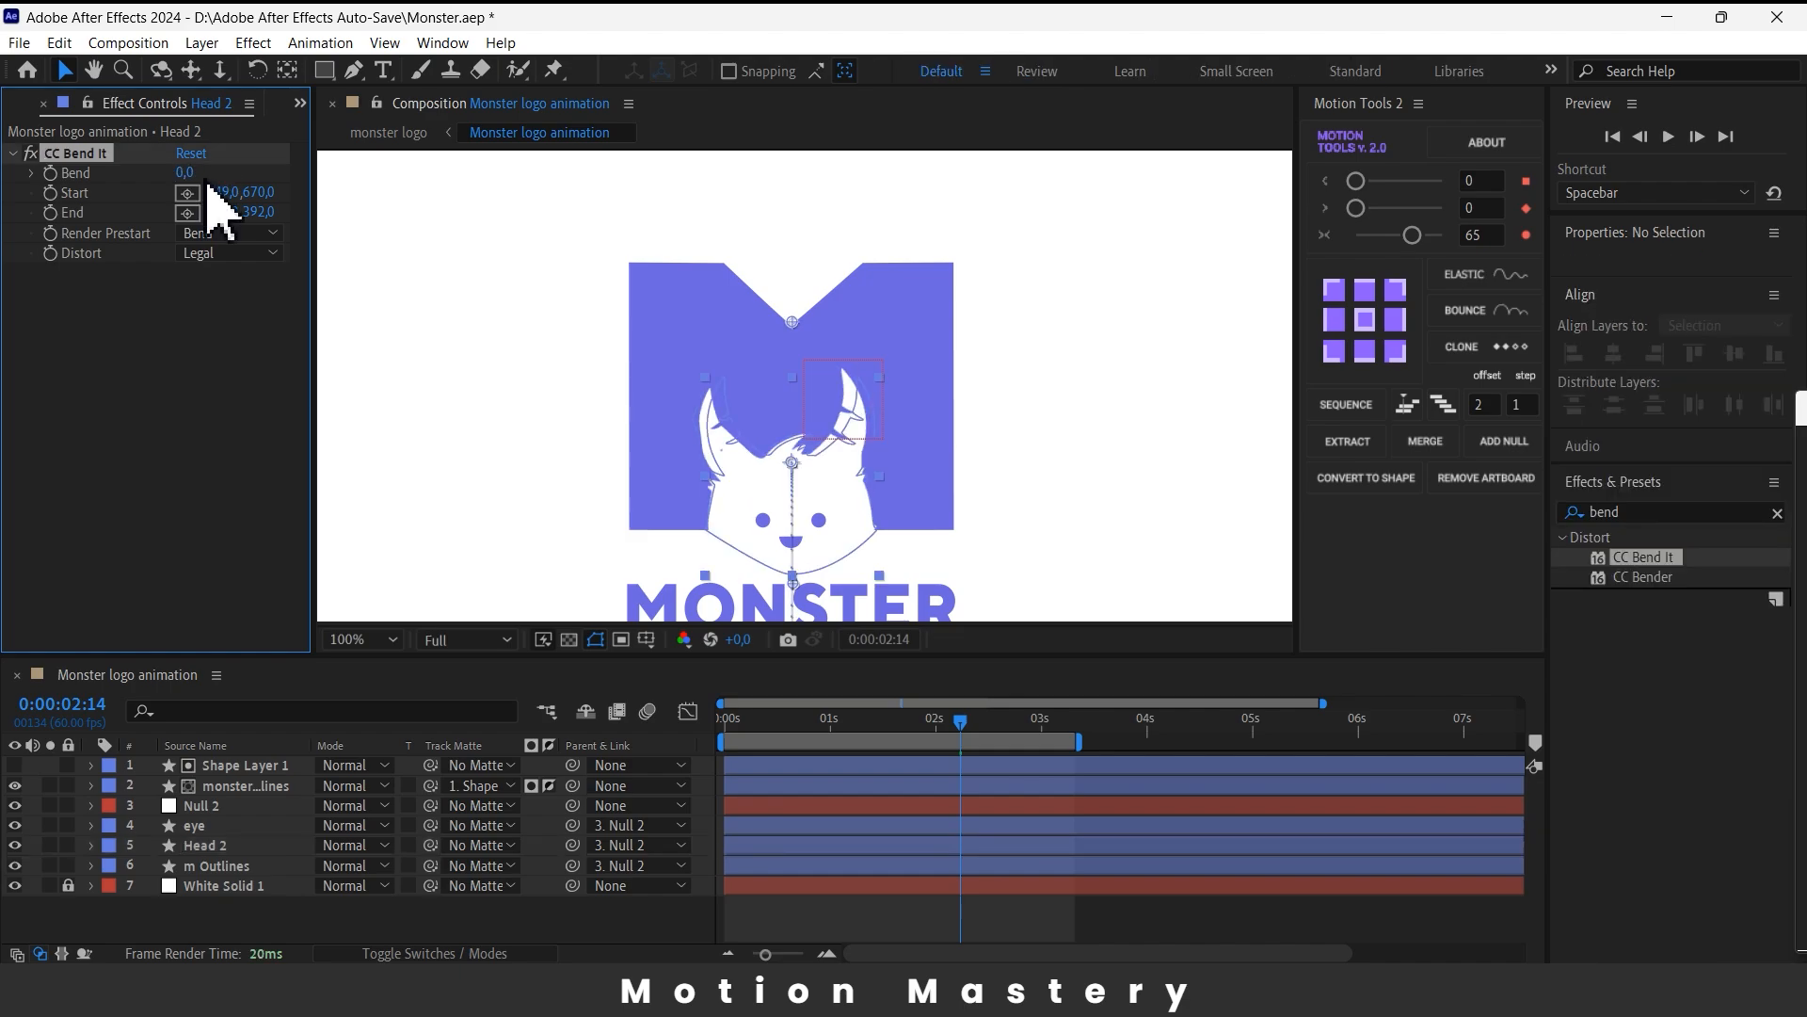
click(243, 910)
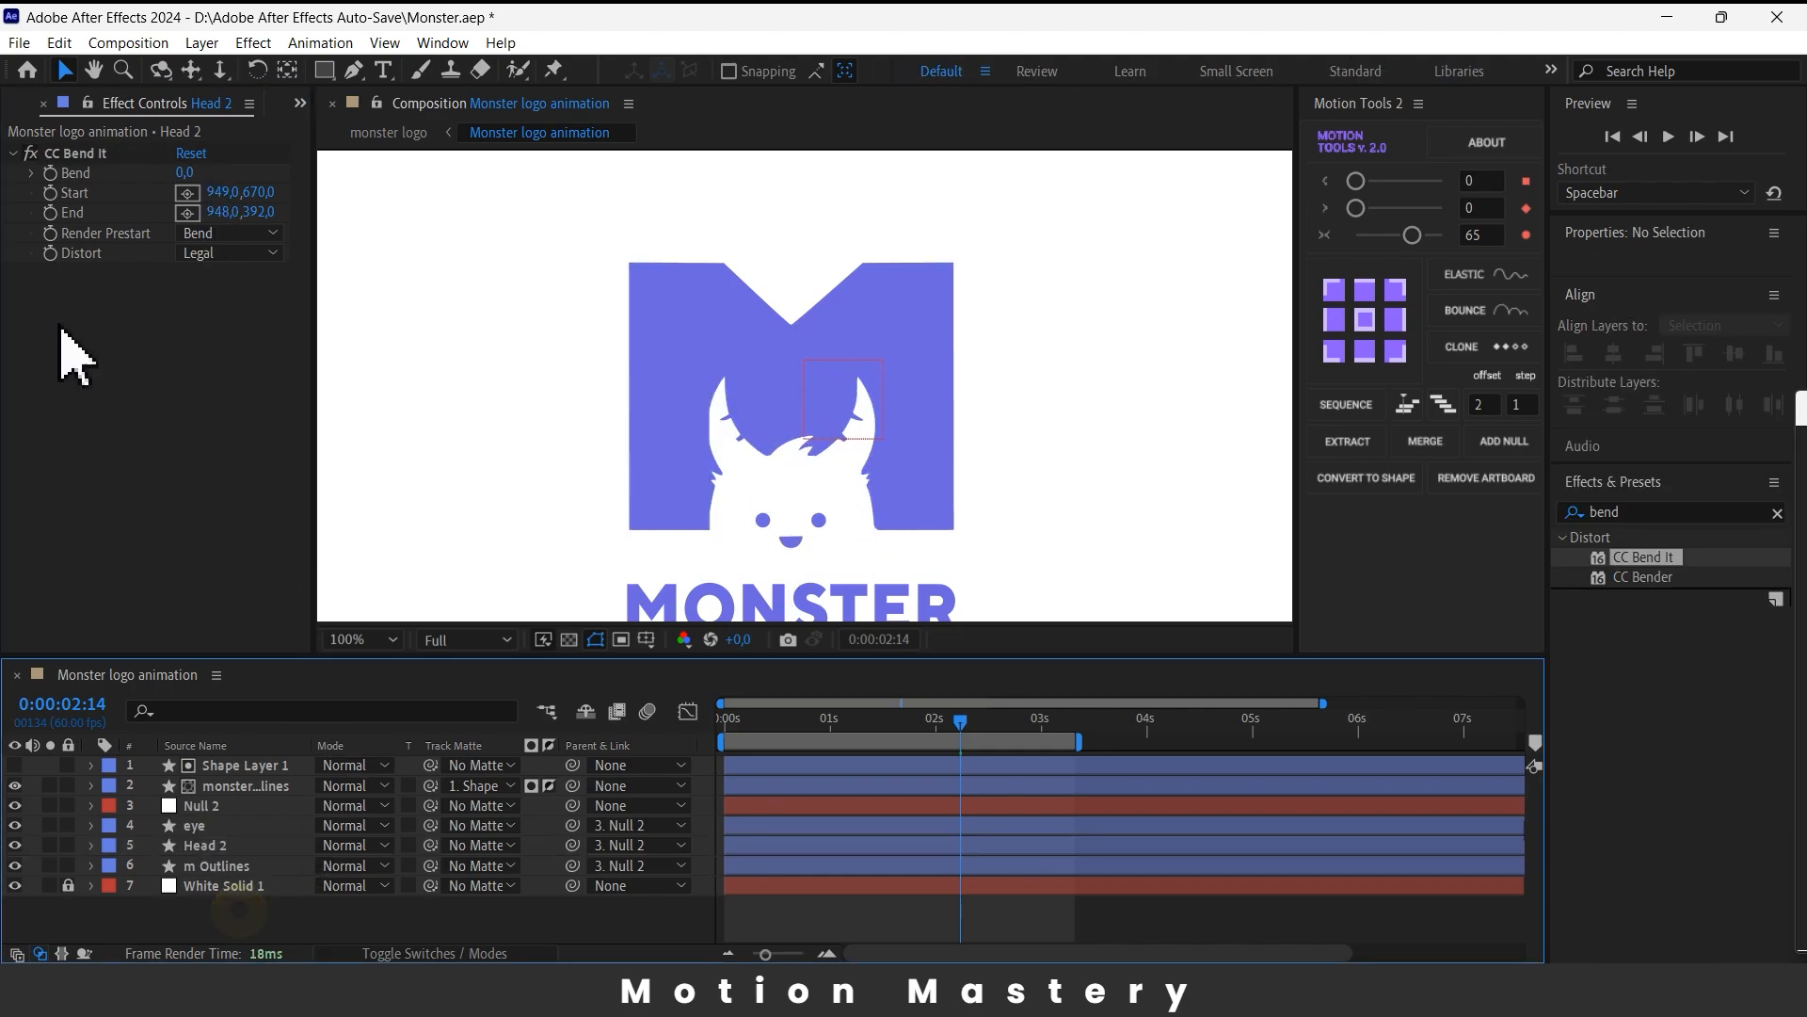
- Add a Bend keyframe of 0,0 on Head 2 at 0:00:02:14, then reveal and select it in the timeline
click(68, 153)
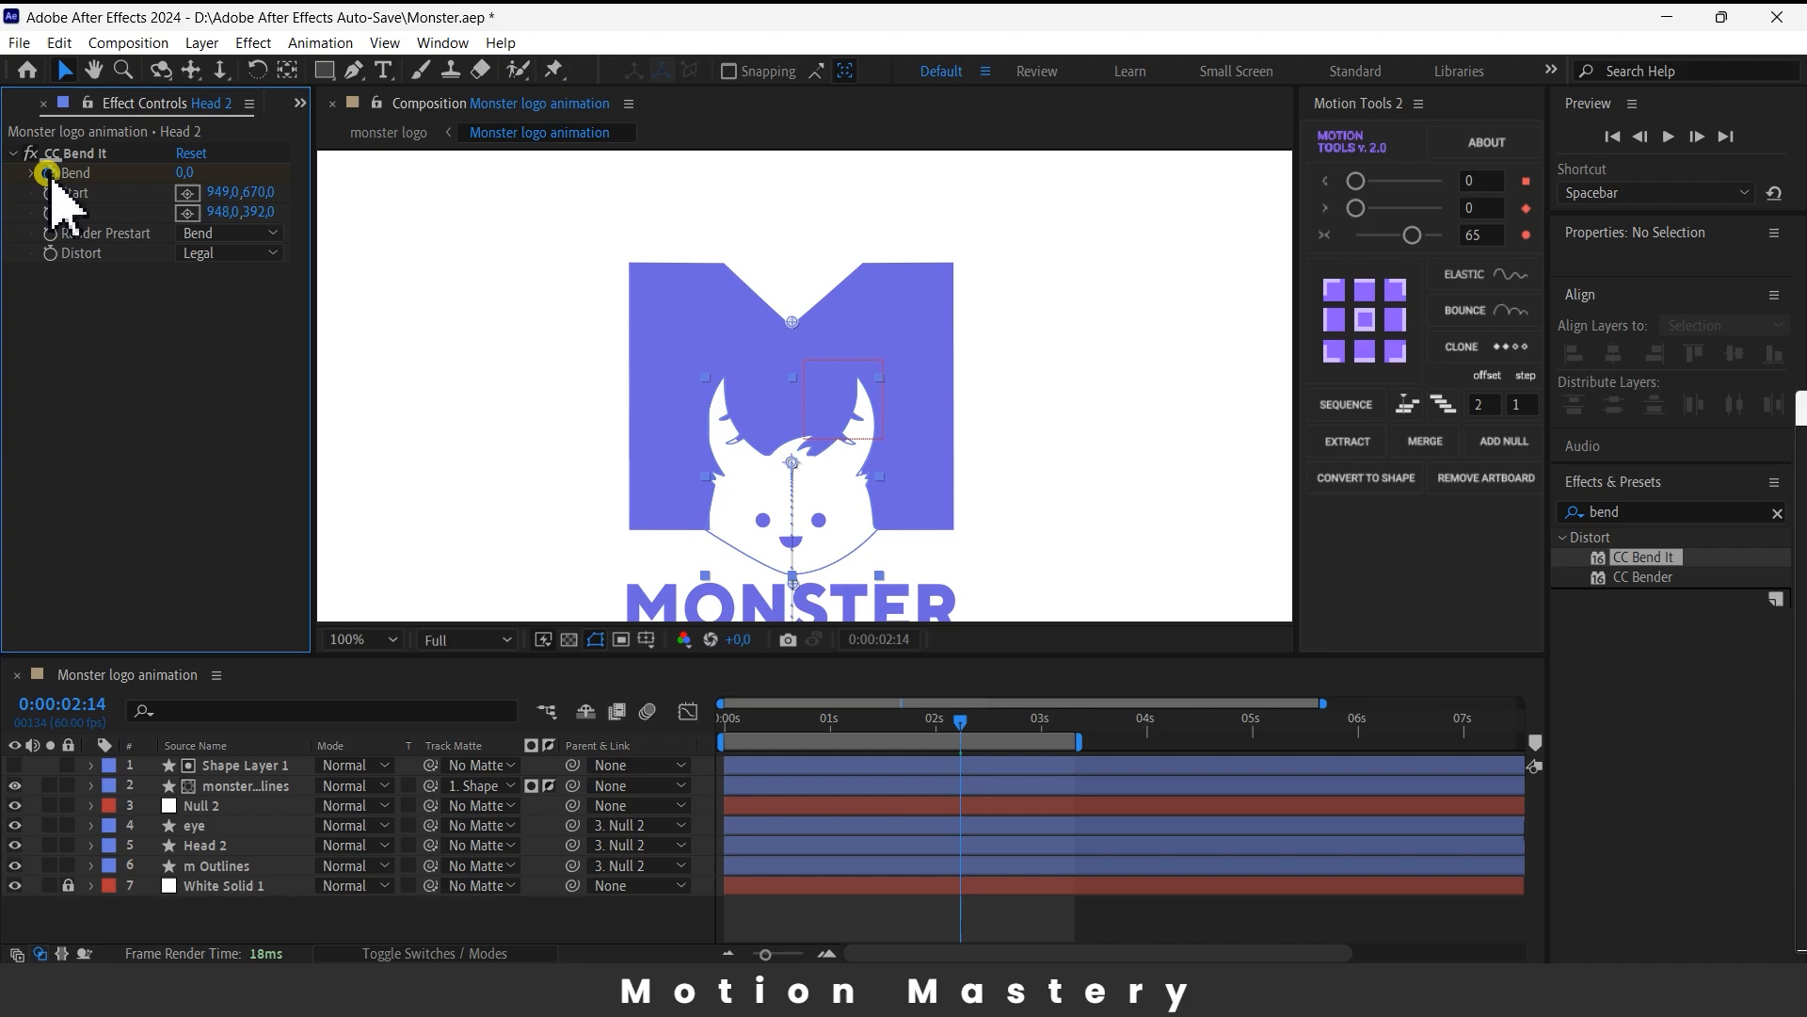
click(204, 845)
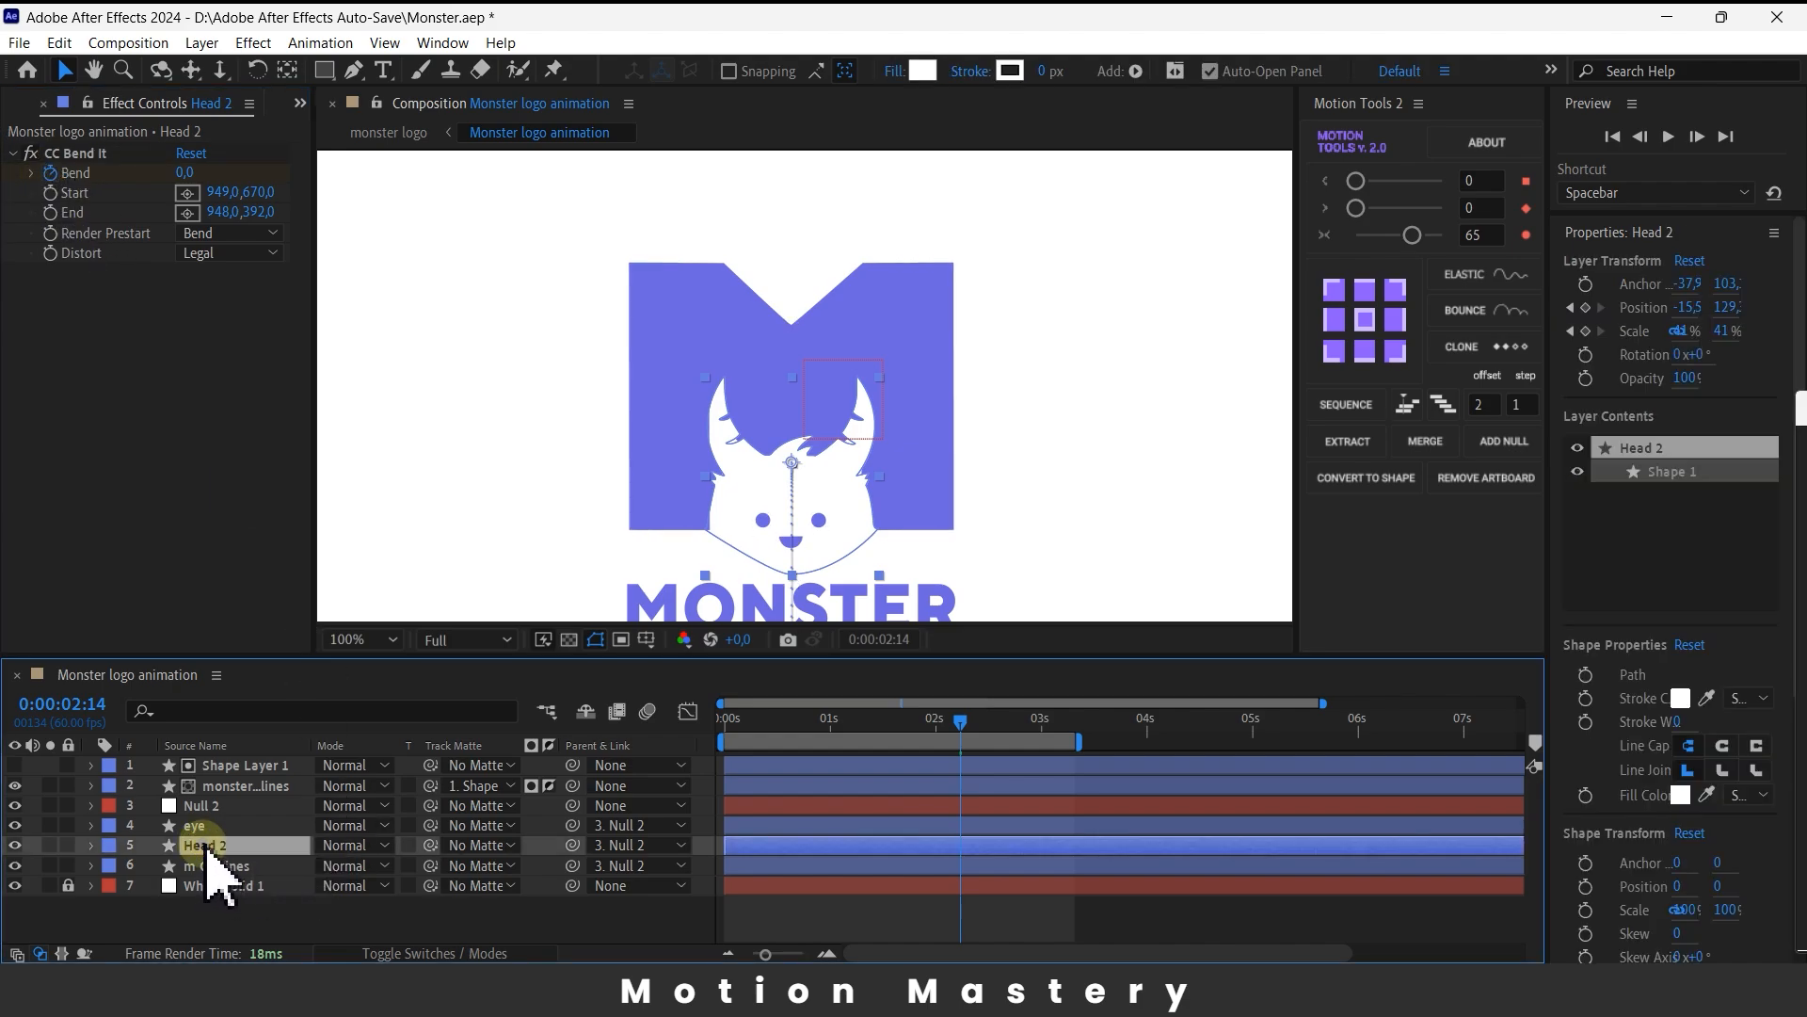
key(u)
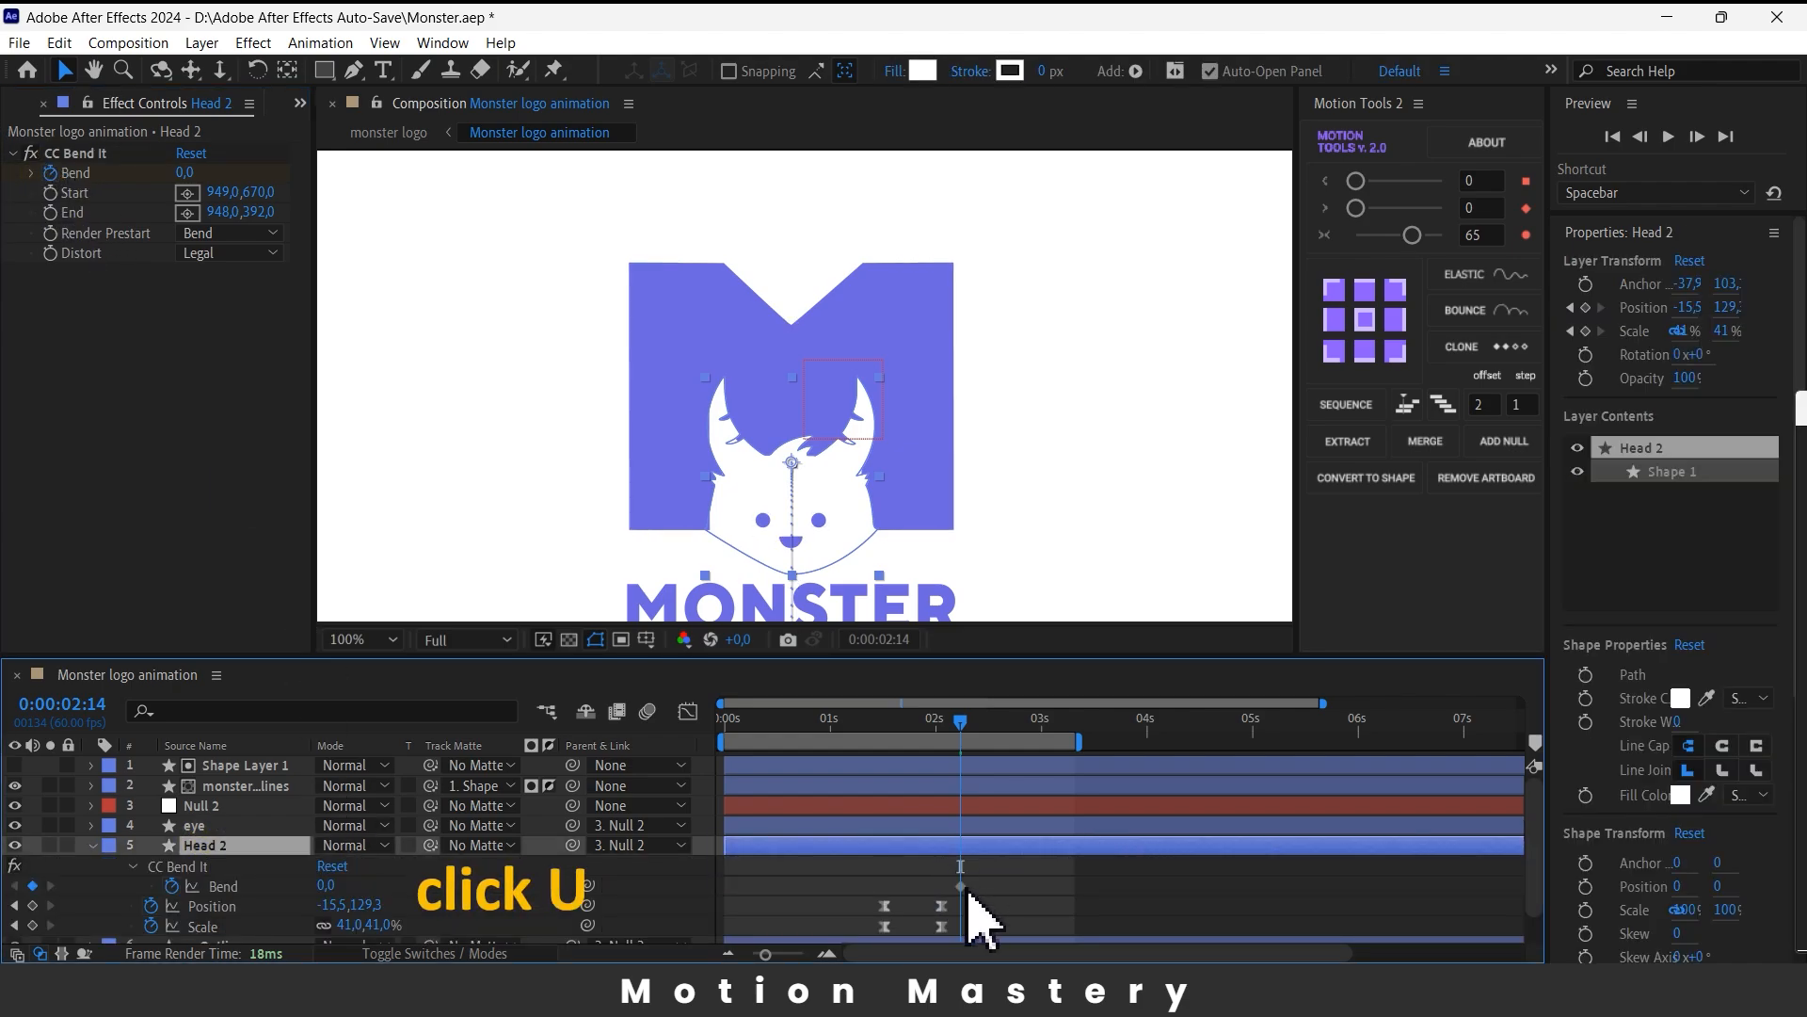
click(961, 886)
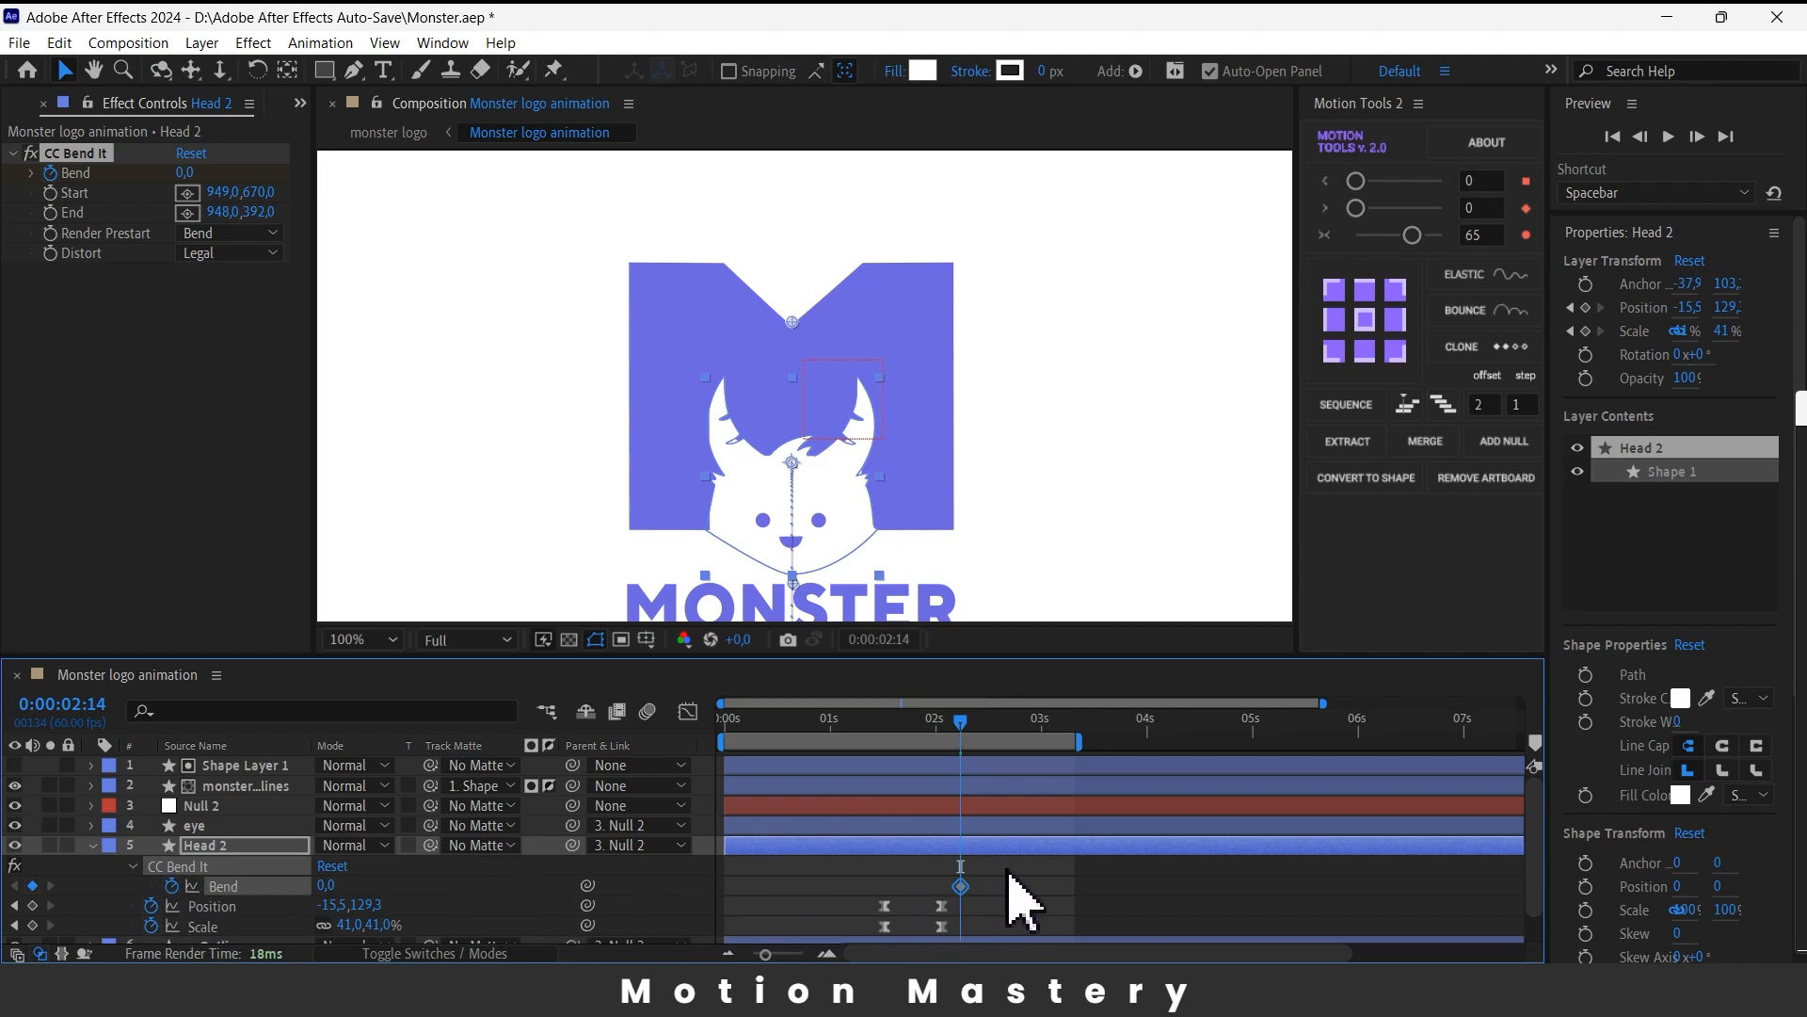
- Move Head 2's zero Bend keyframe earlier, to about 0:00:01:51, while the head is still rising
scroll(1009, 875, down, 2)
drag(956, 715, 914, 744)
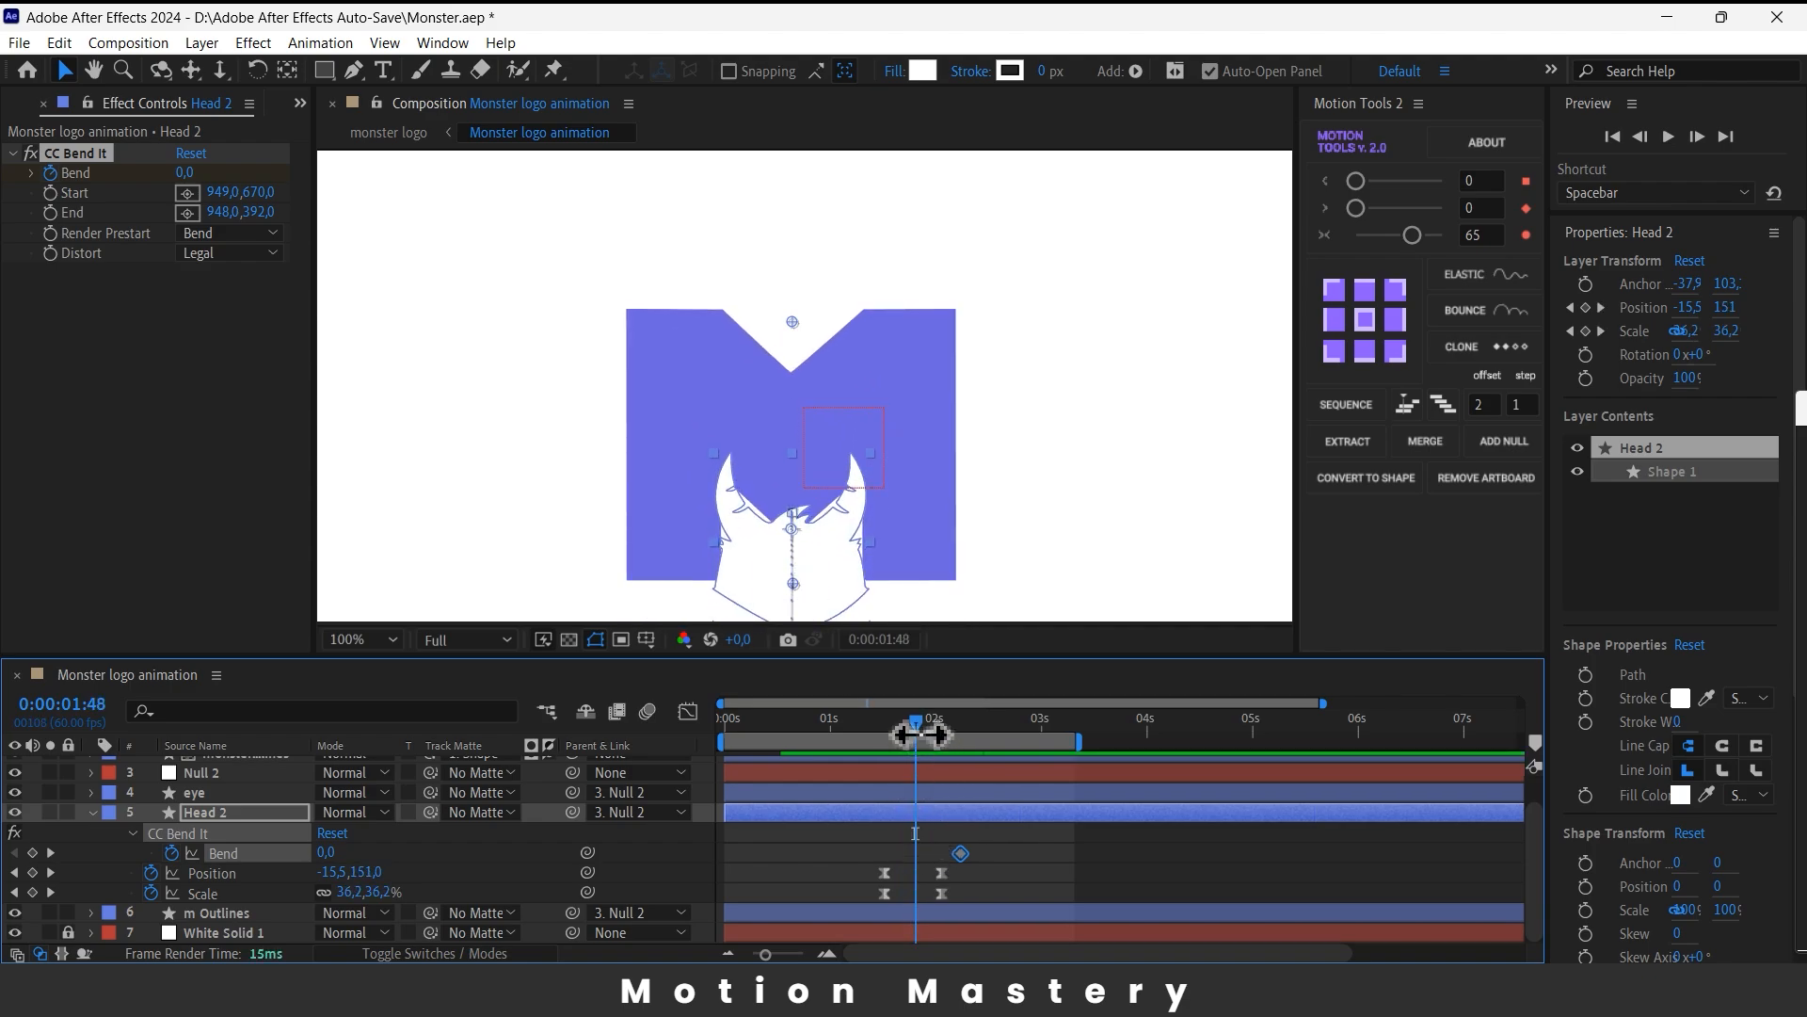
mouse_move(920, 734)
mouse_down()
mouse_move(888, 738)
mouse_move(917, 739)
mouse_up()
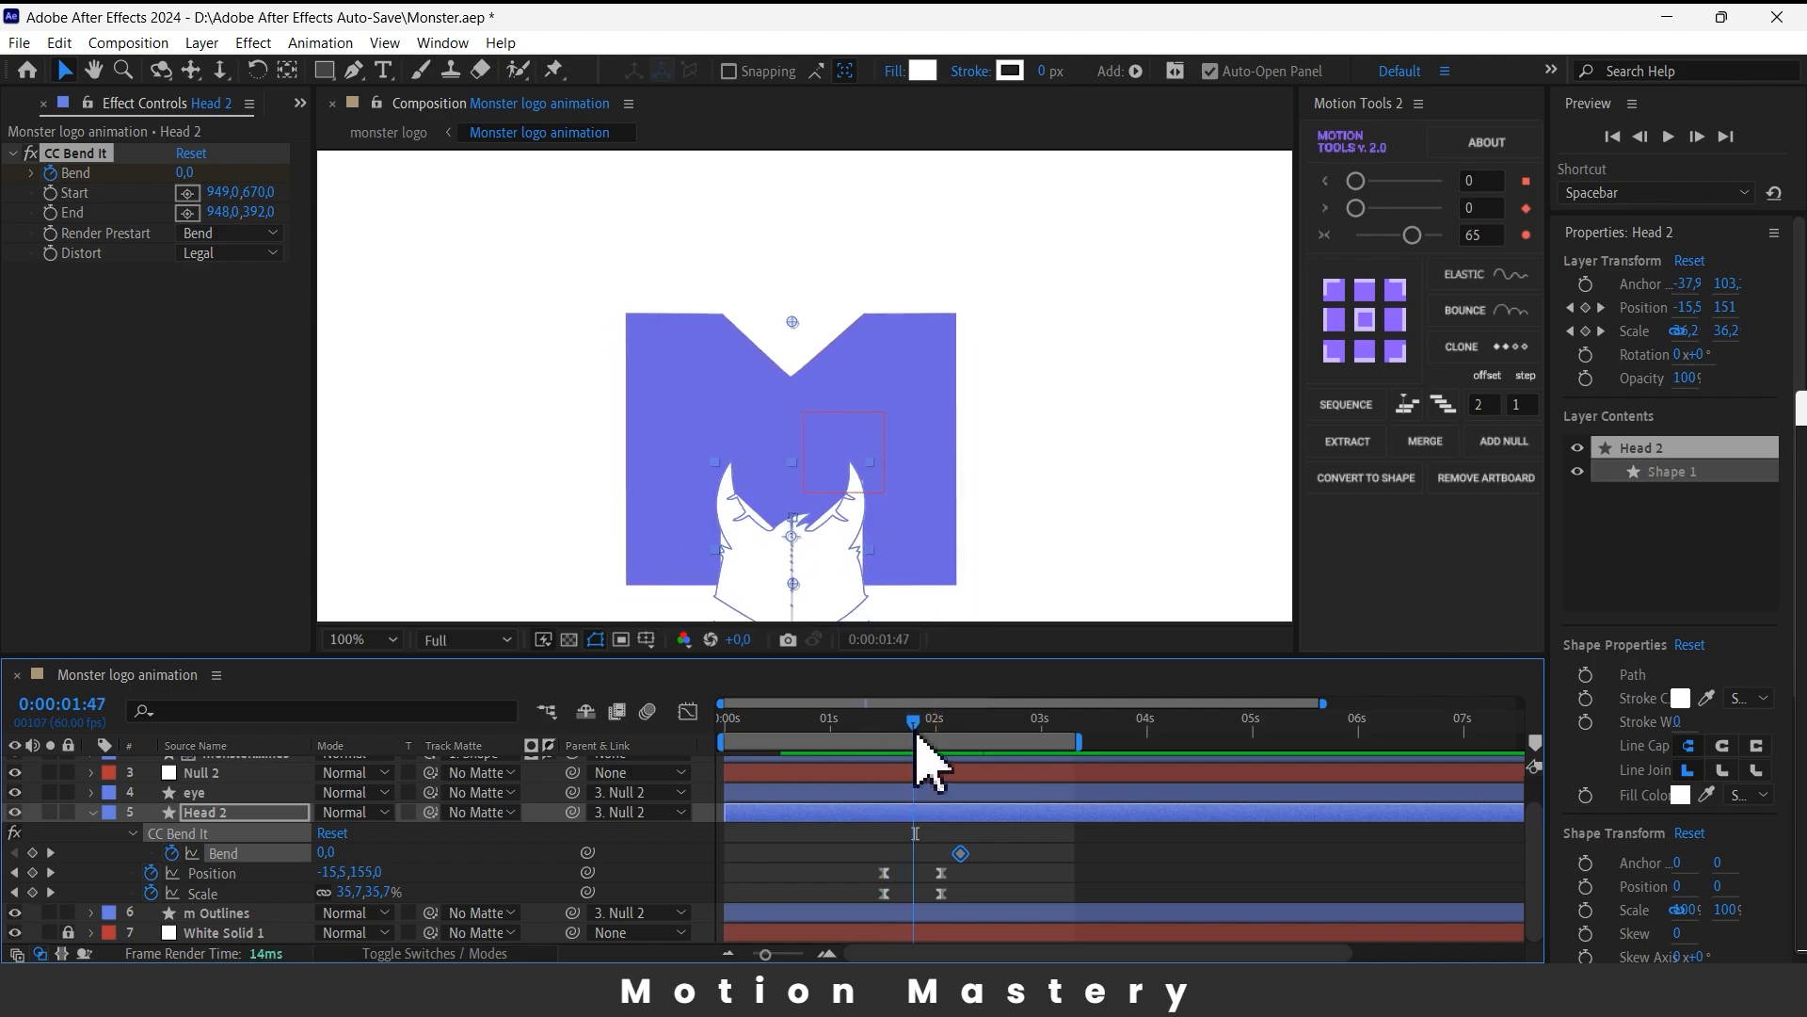
drag(967, 849, 936, 855)
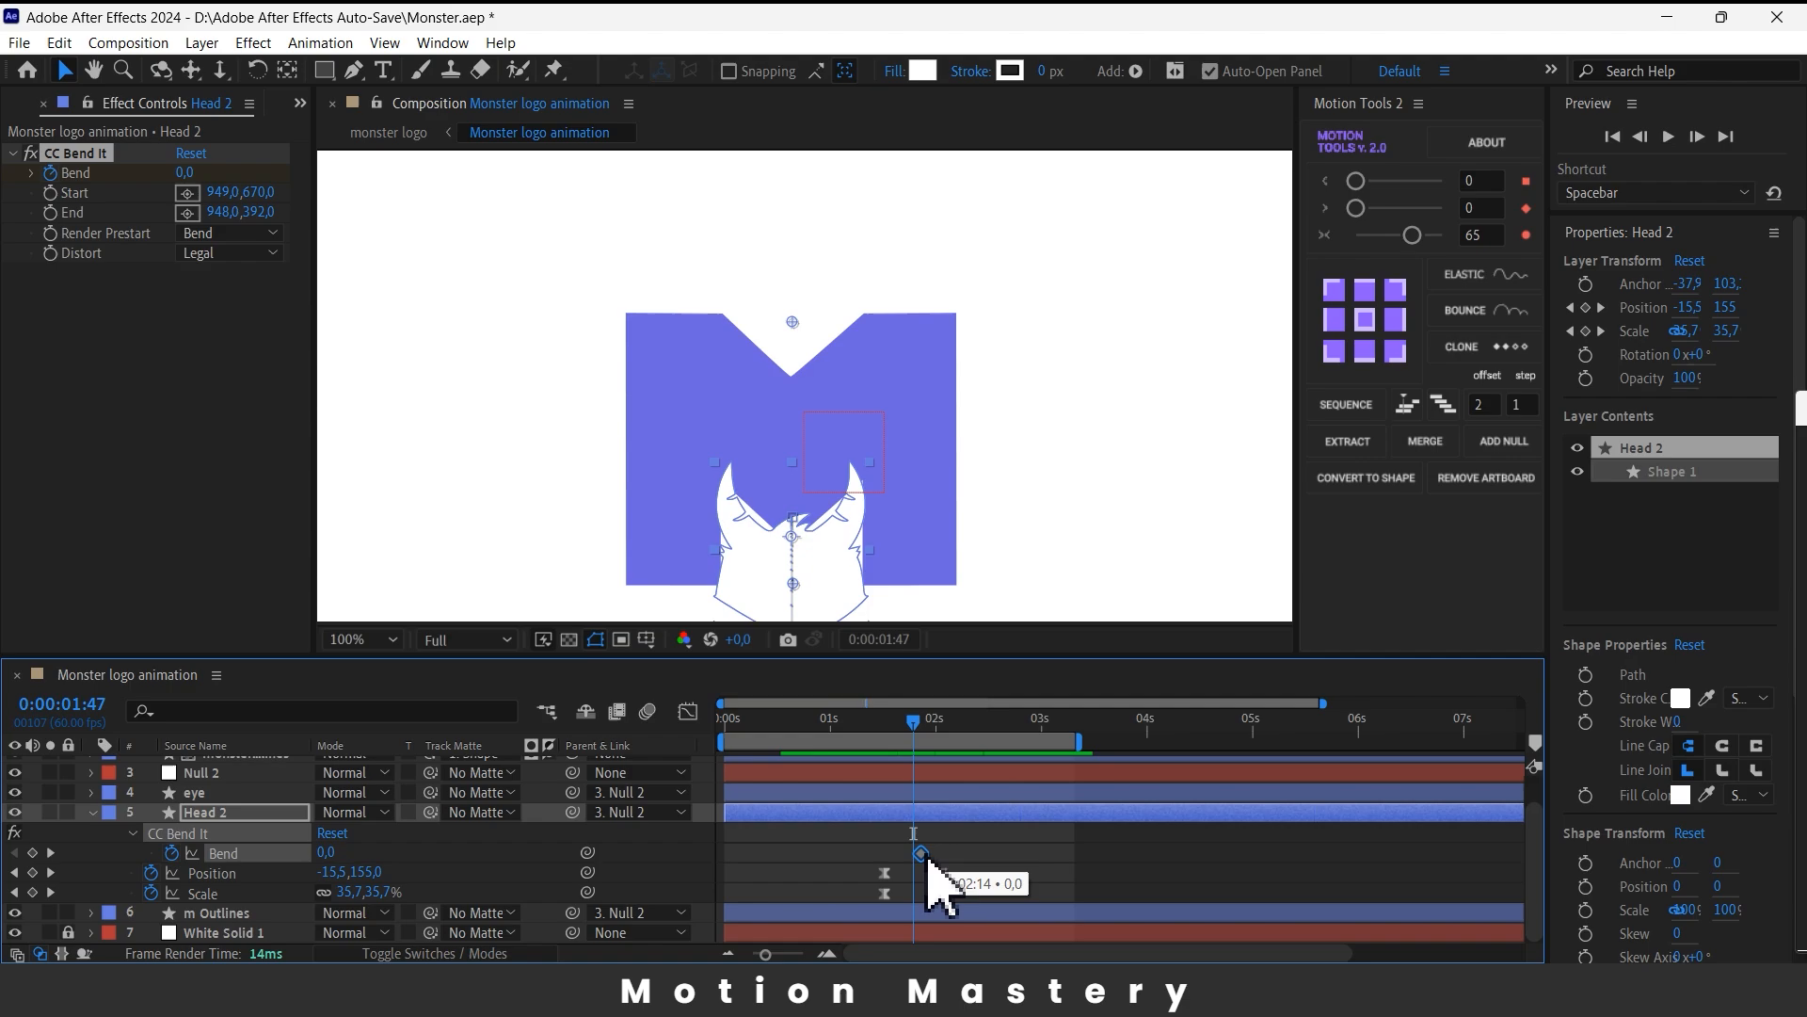
- Add a Bend keyframe of 6,0 on Head 2 at 0:00:02:03, where its Position and Scale animation ends
click(932, 737)
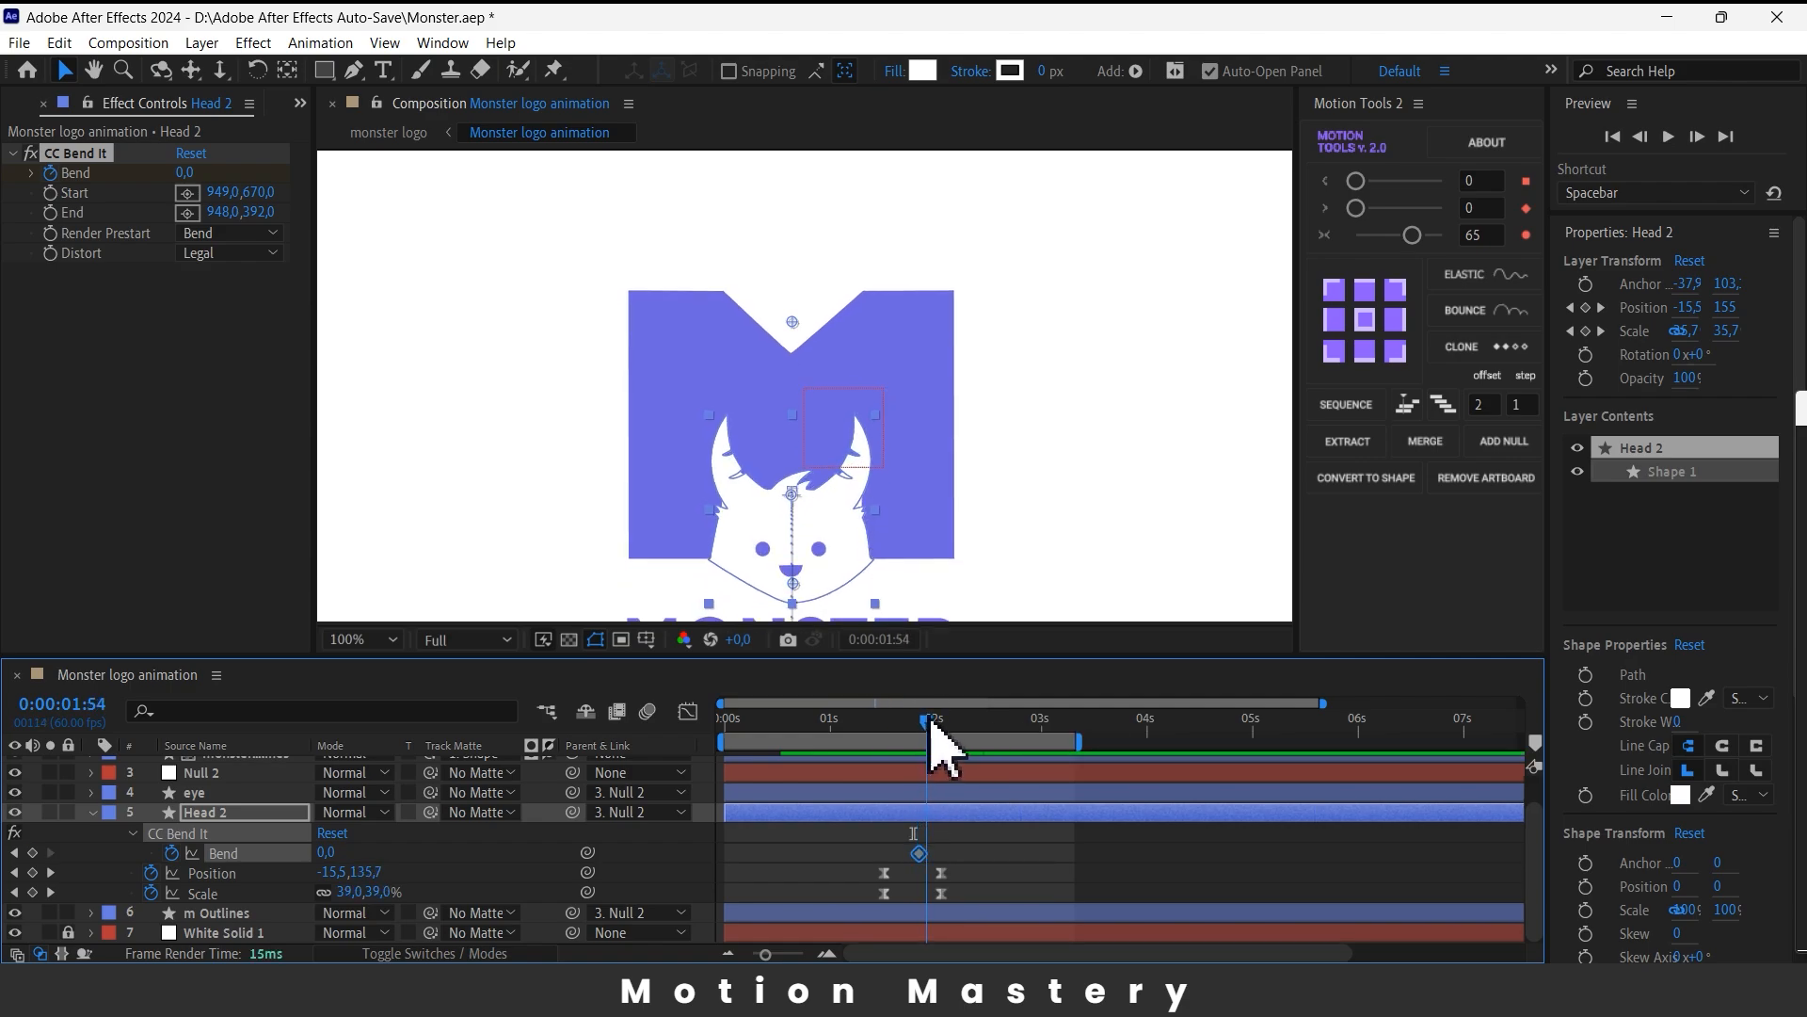
drag(934, 733, 943, 718)
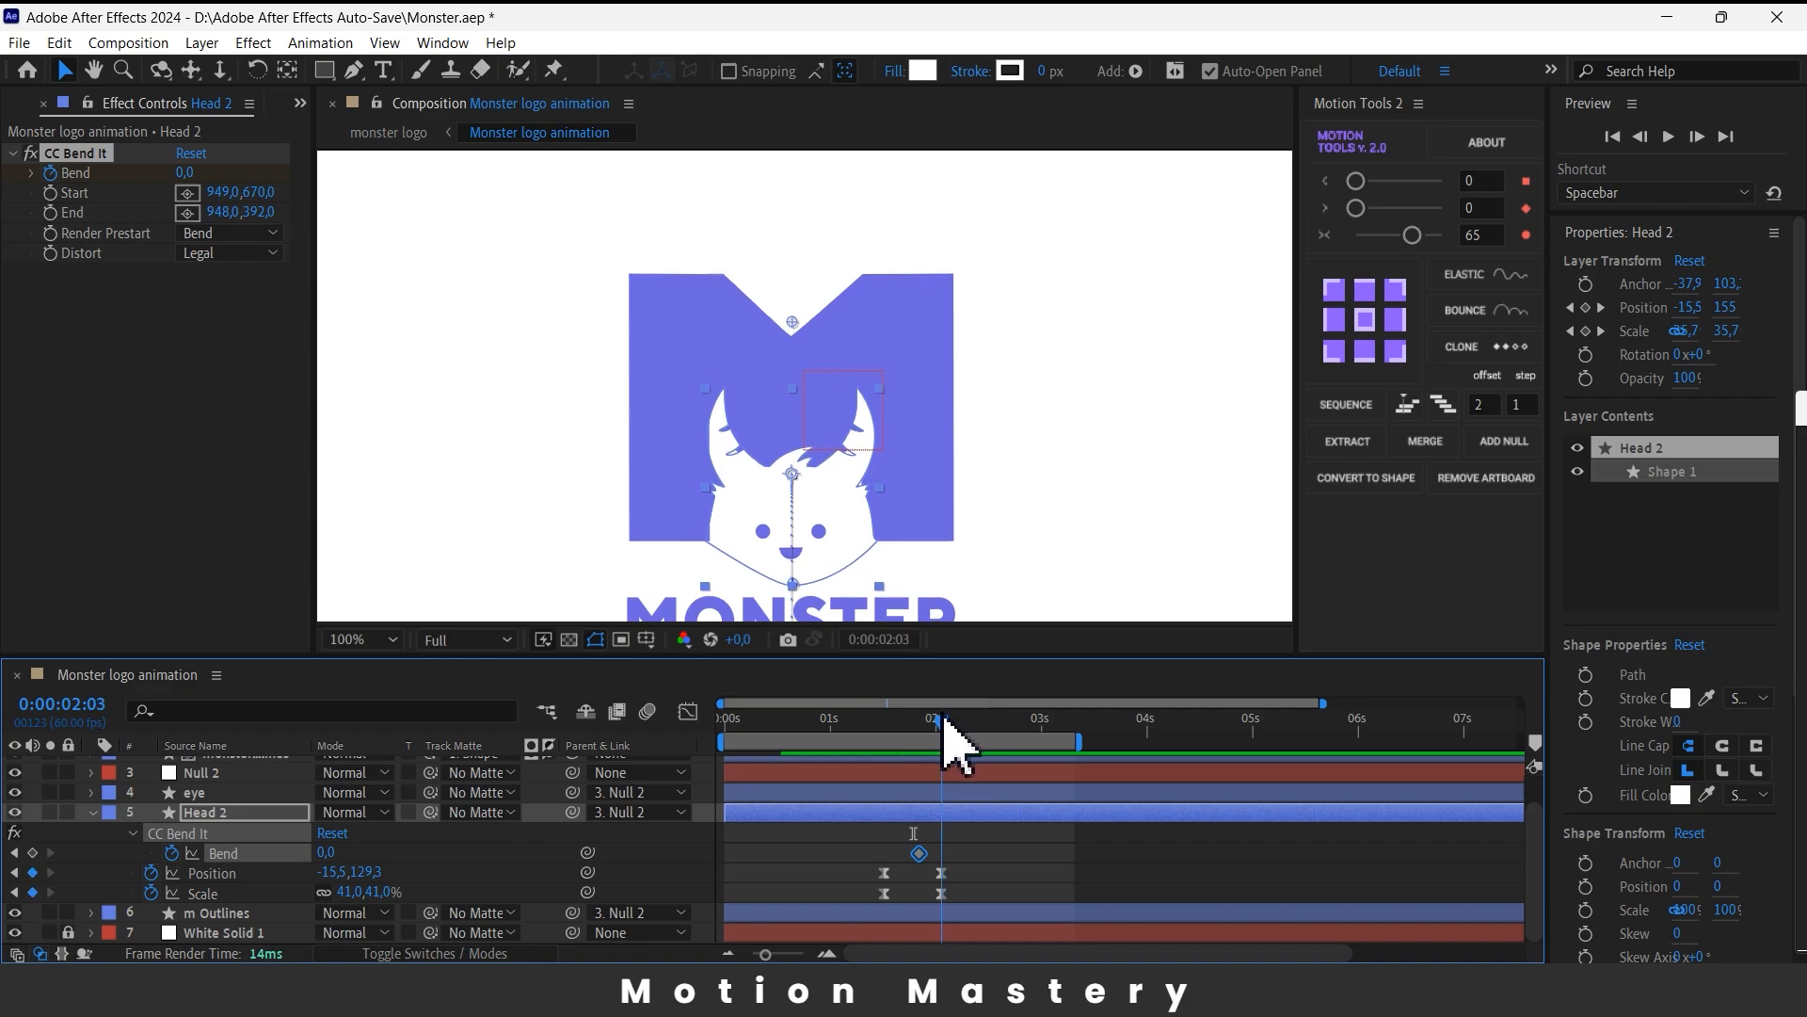
click(185, 172)
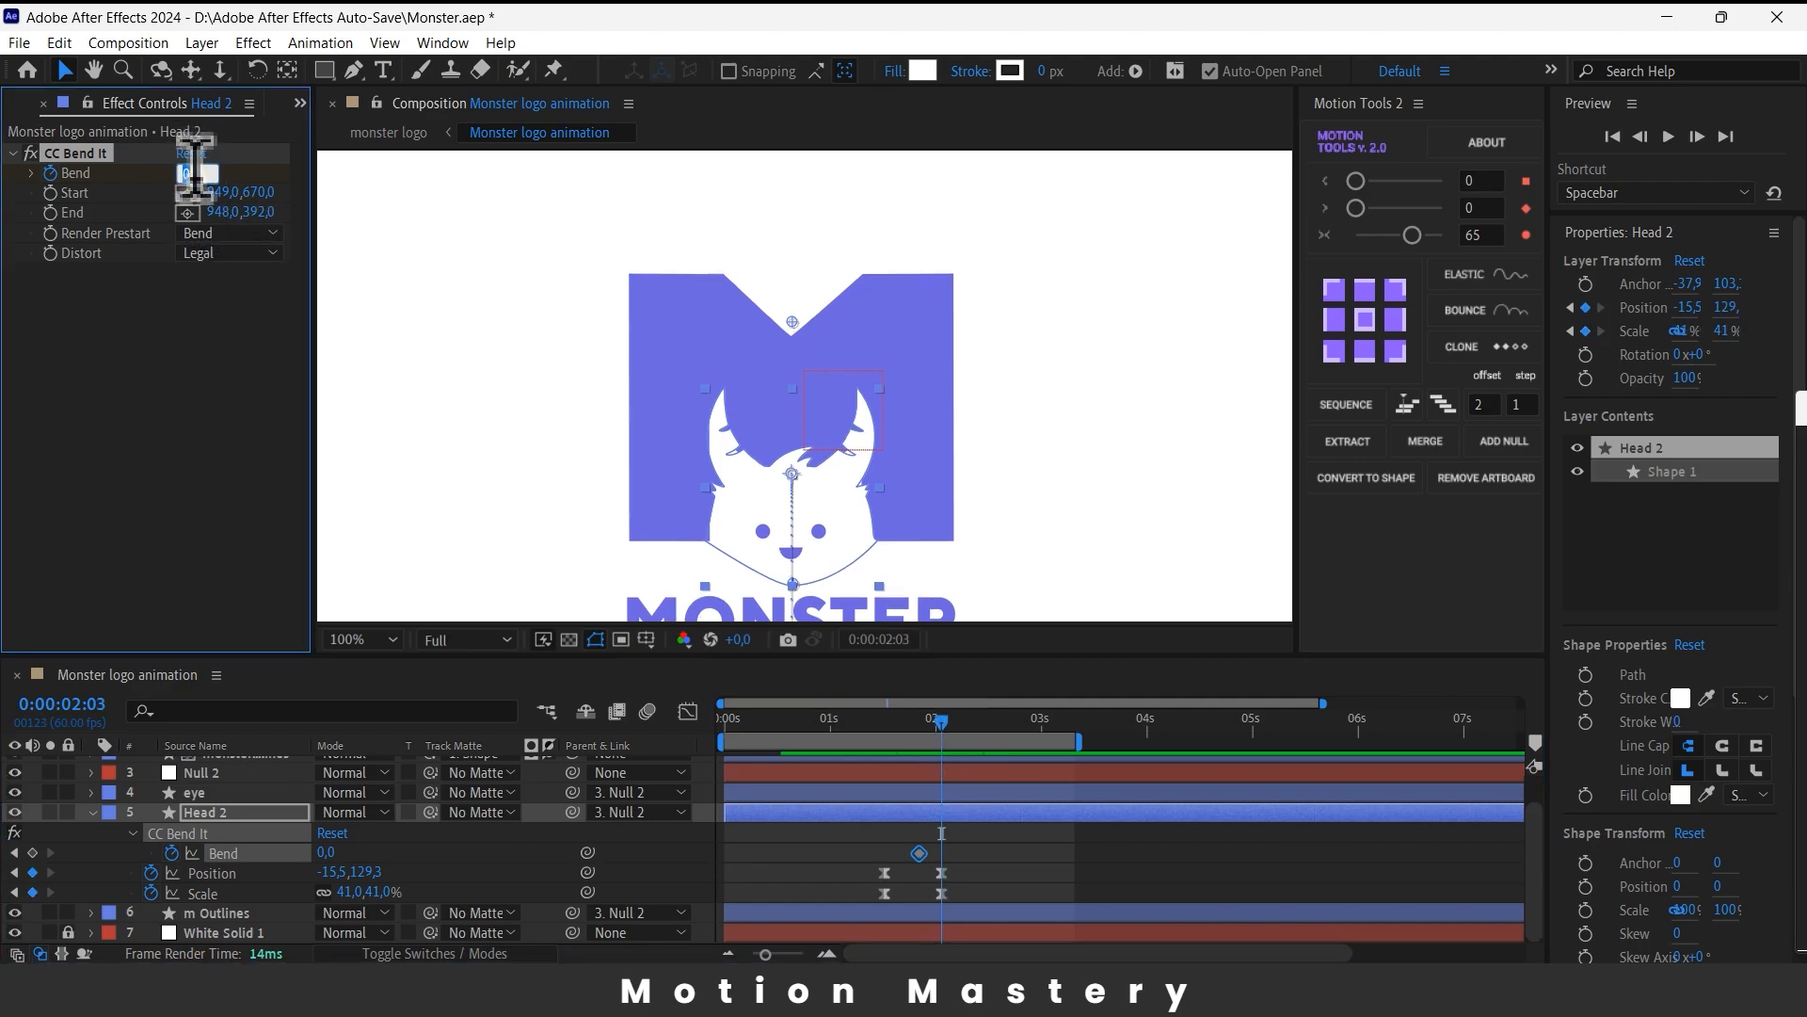
key(Return)
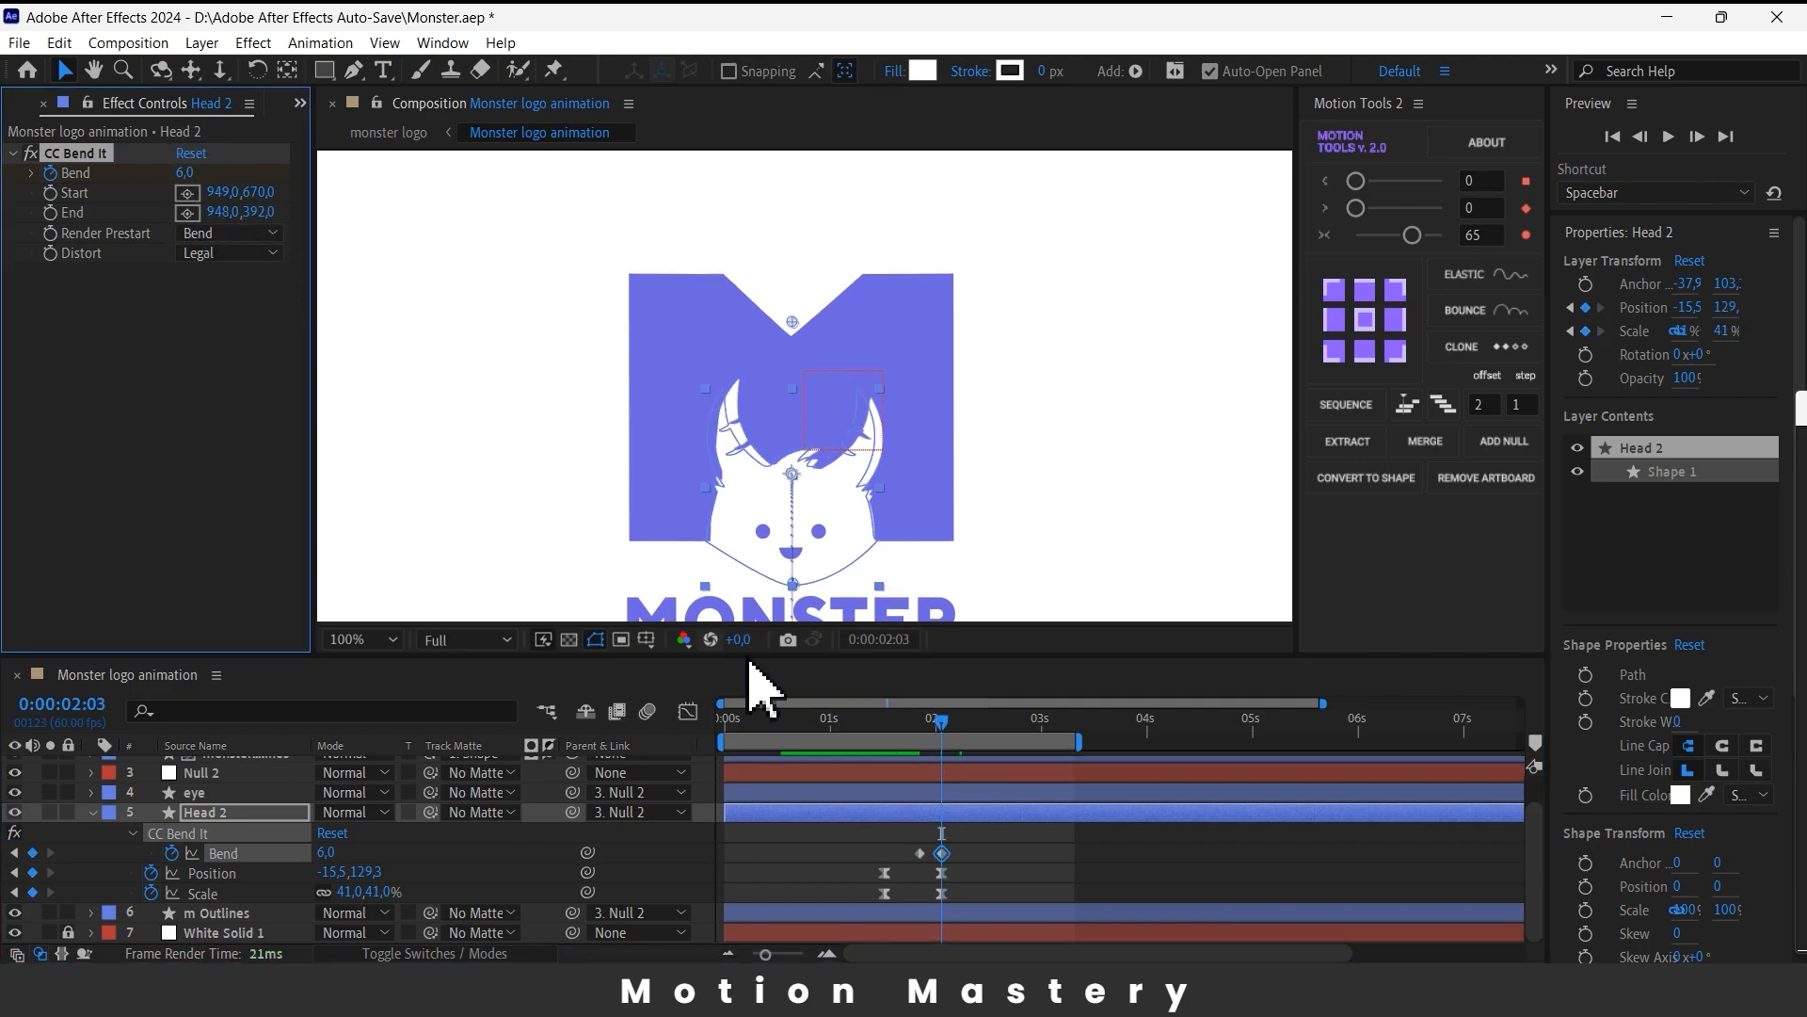
- Add two more Bend keyframes on Head 2: -6,0 at 0:00:02:16 and 0,0 at 0:00:02:29
drag(941, 719, 965, 716)
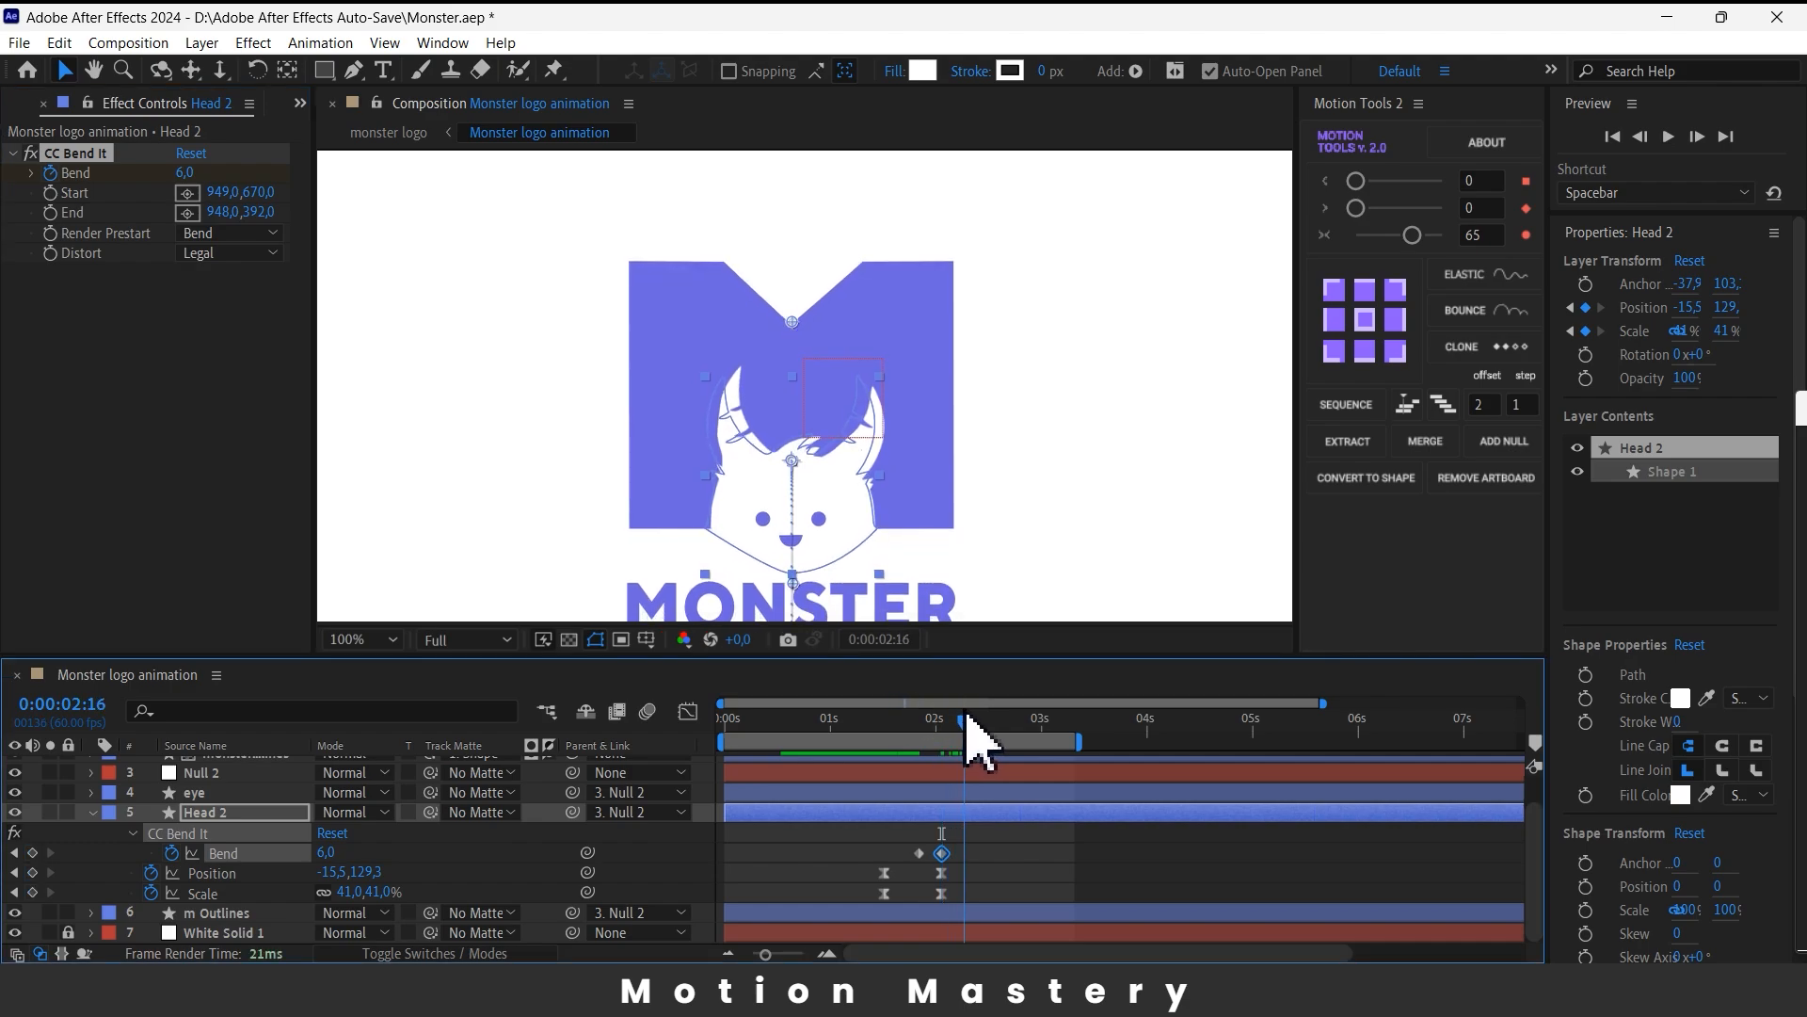
click(184, 174)
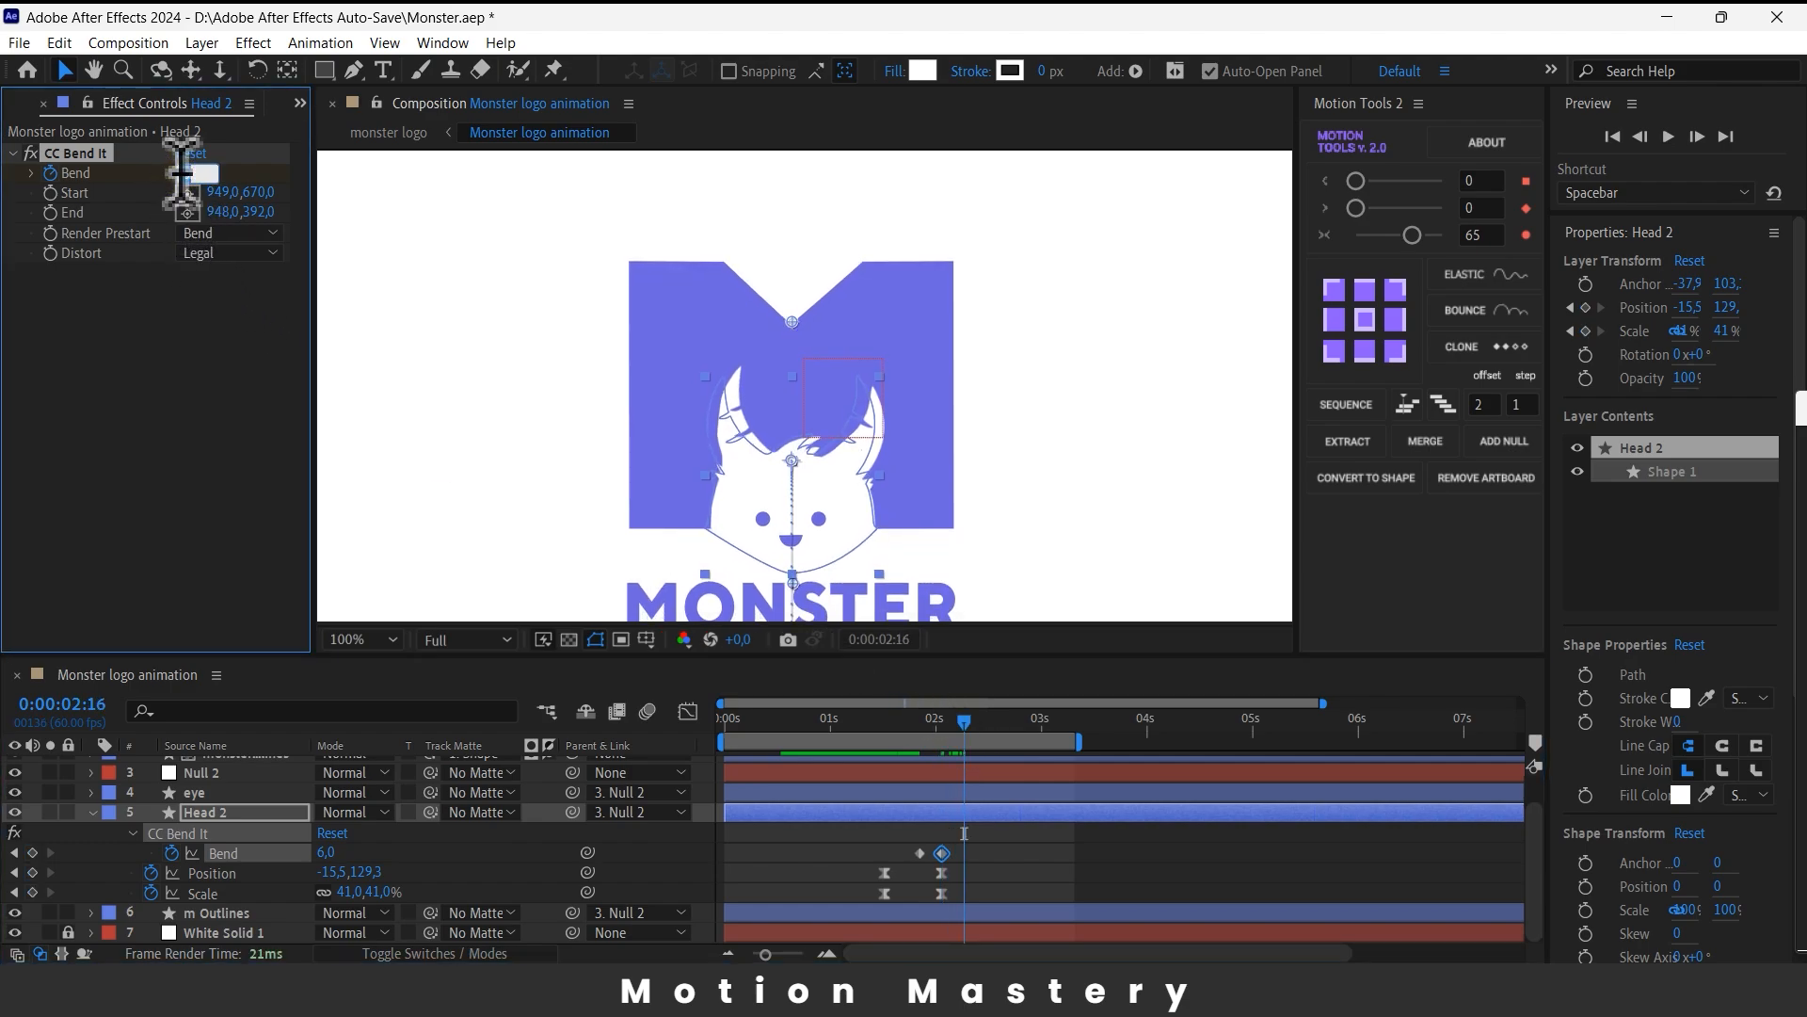
key(Return)
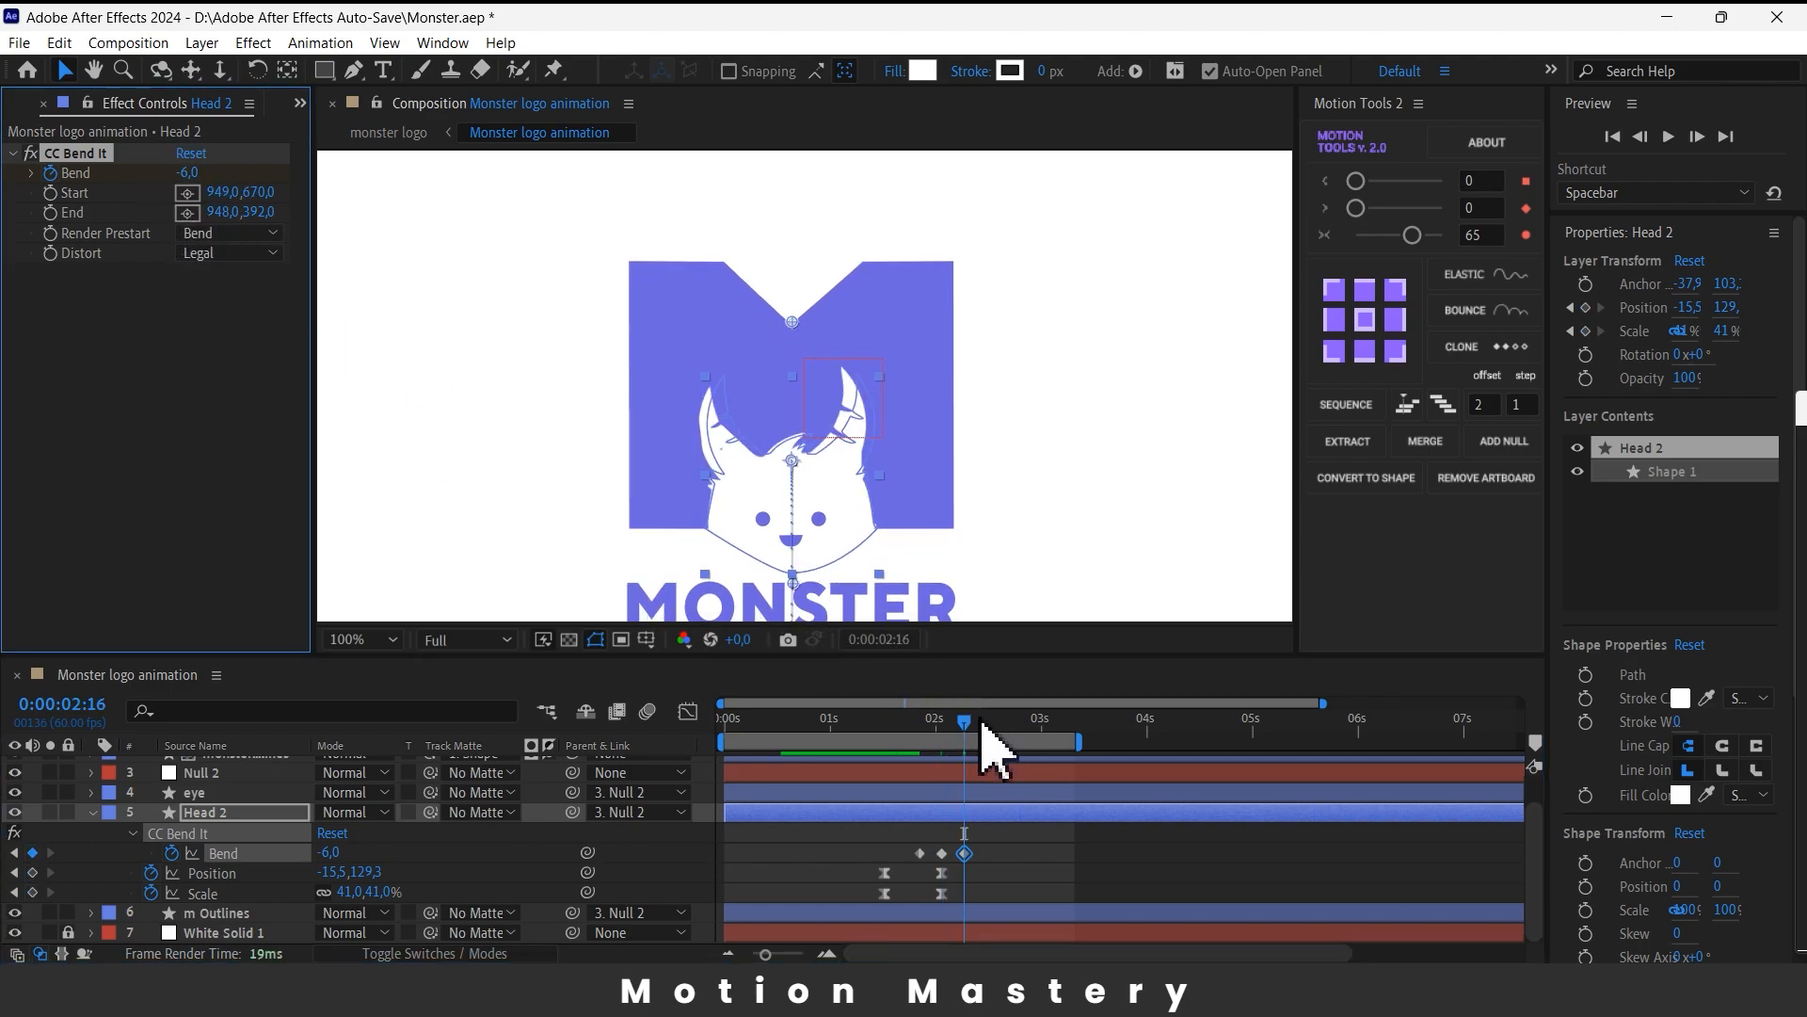
drag(970, 728, 993, 723)
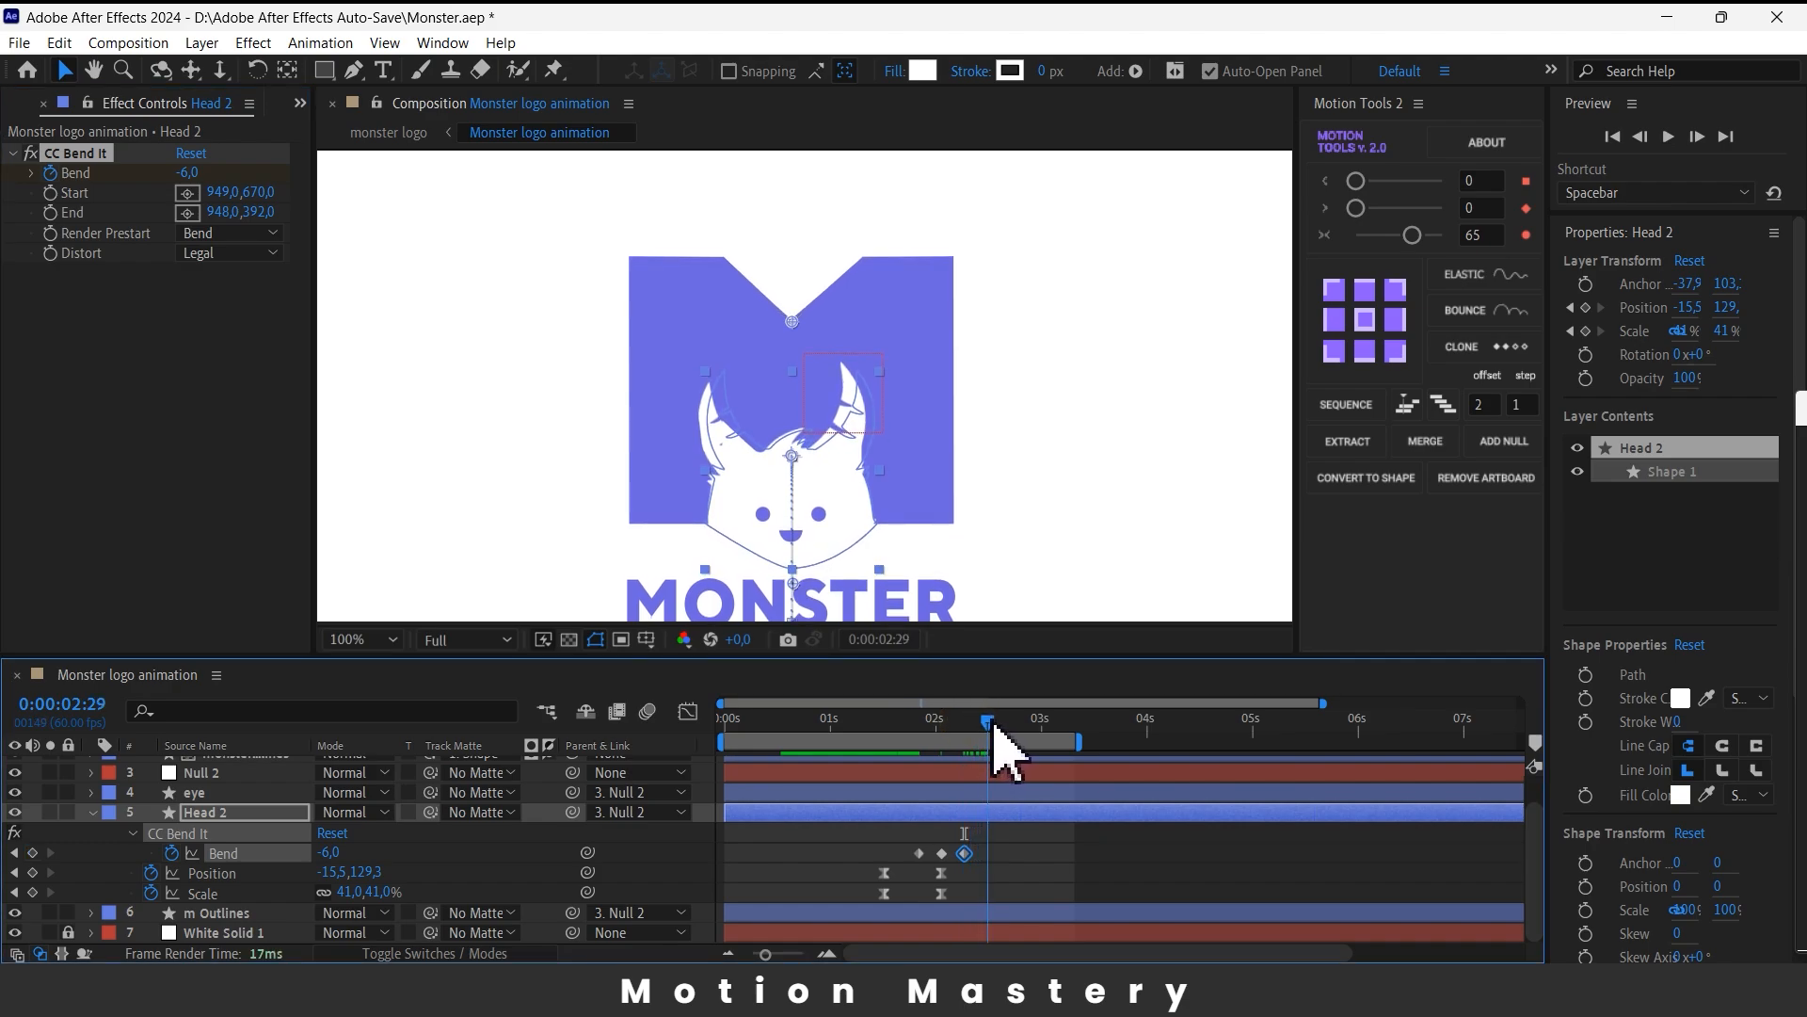
click(190, 173)
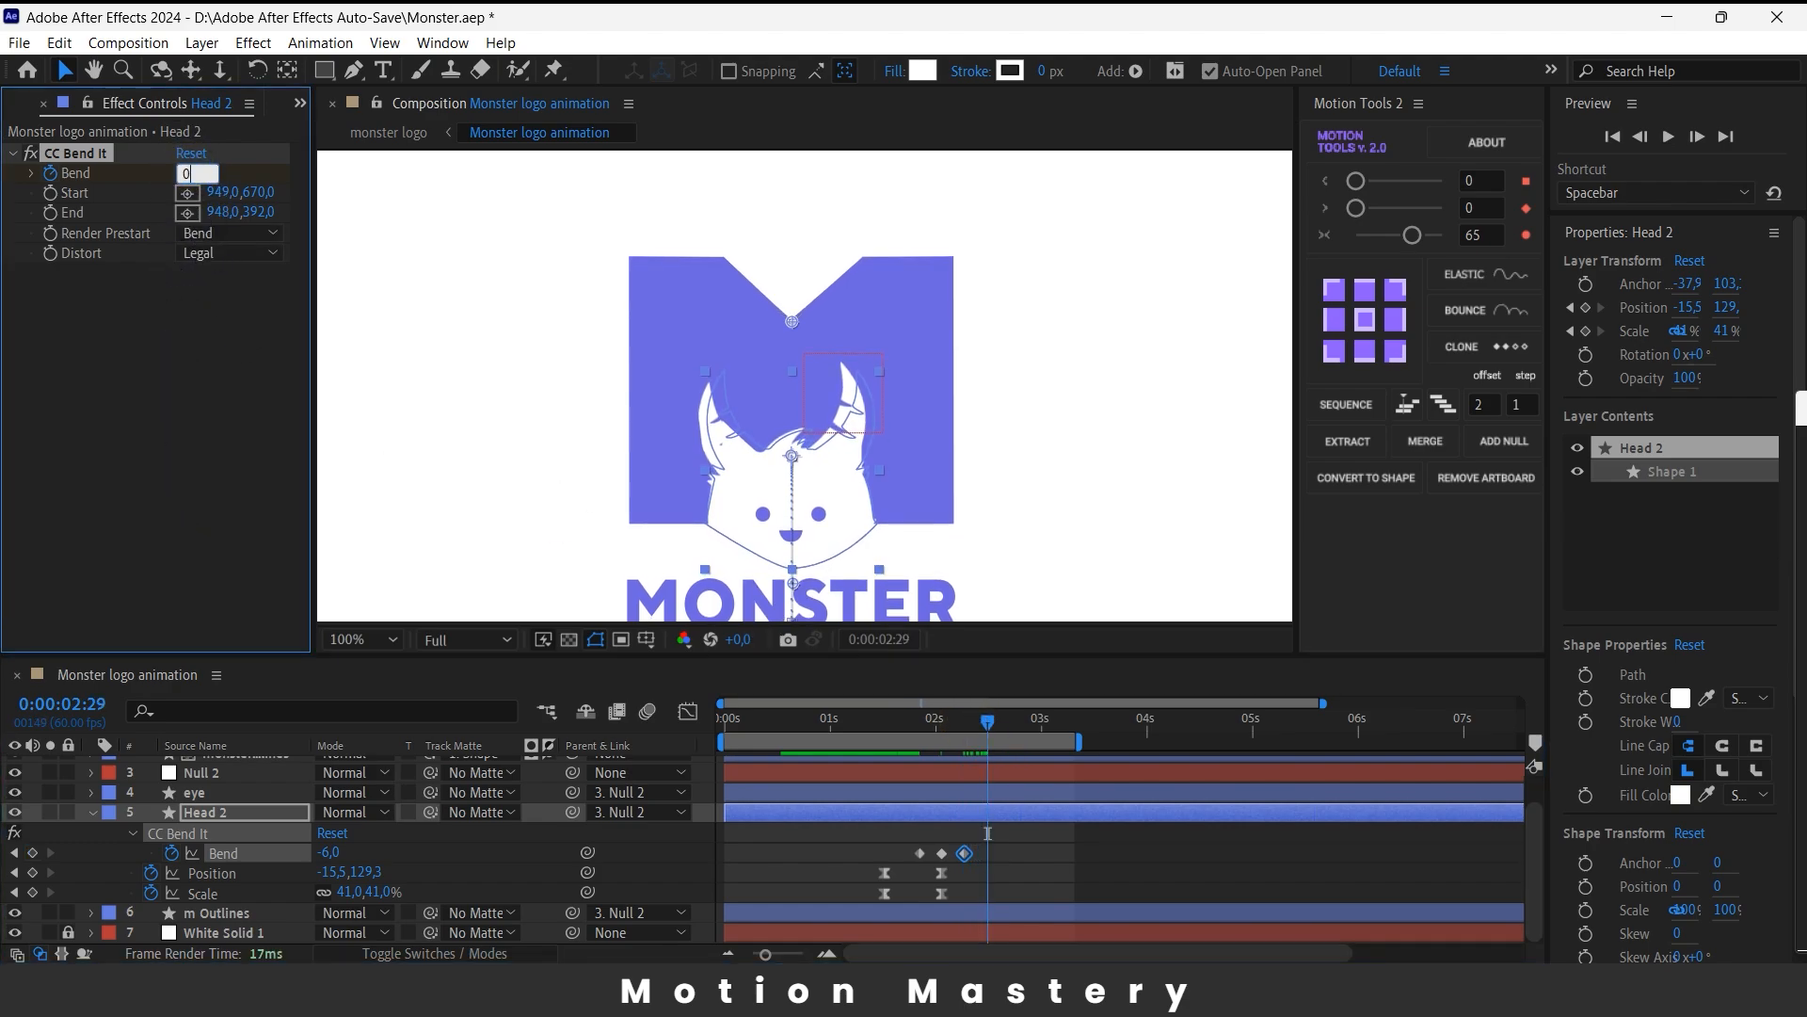
key(Return)
- Apply Easy Ease to all four Bend keyframes on Head 2 and preview the horn movement
drag(1024, 828, 902, 918)
click(850, 840)
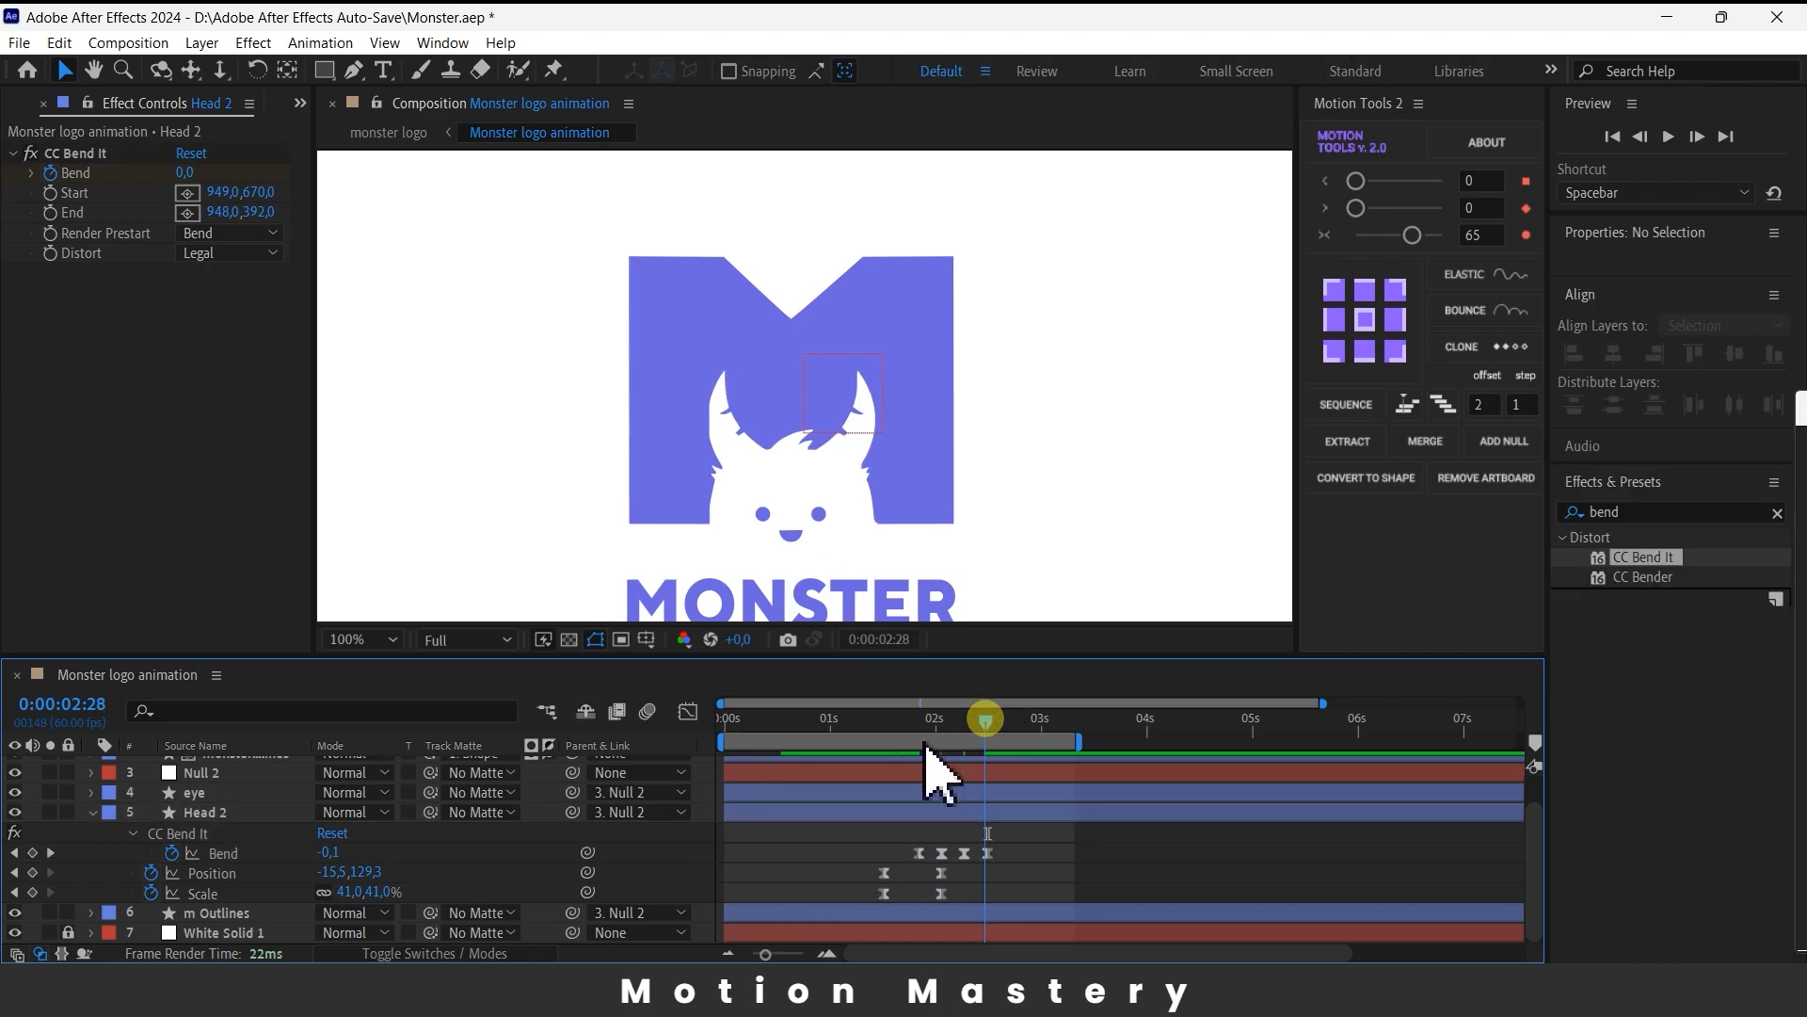
key(space)
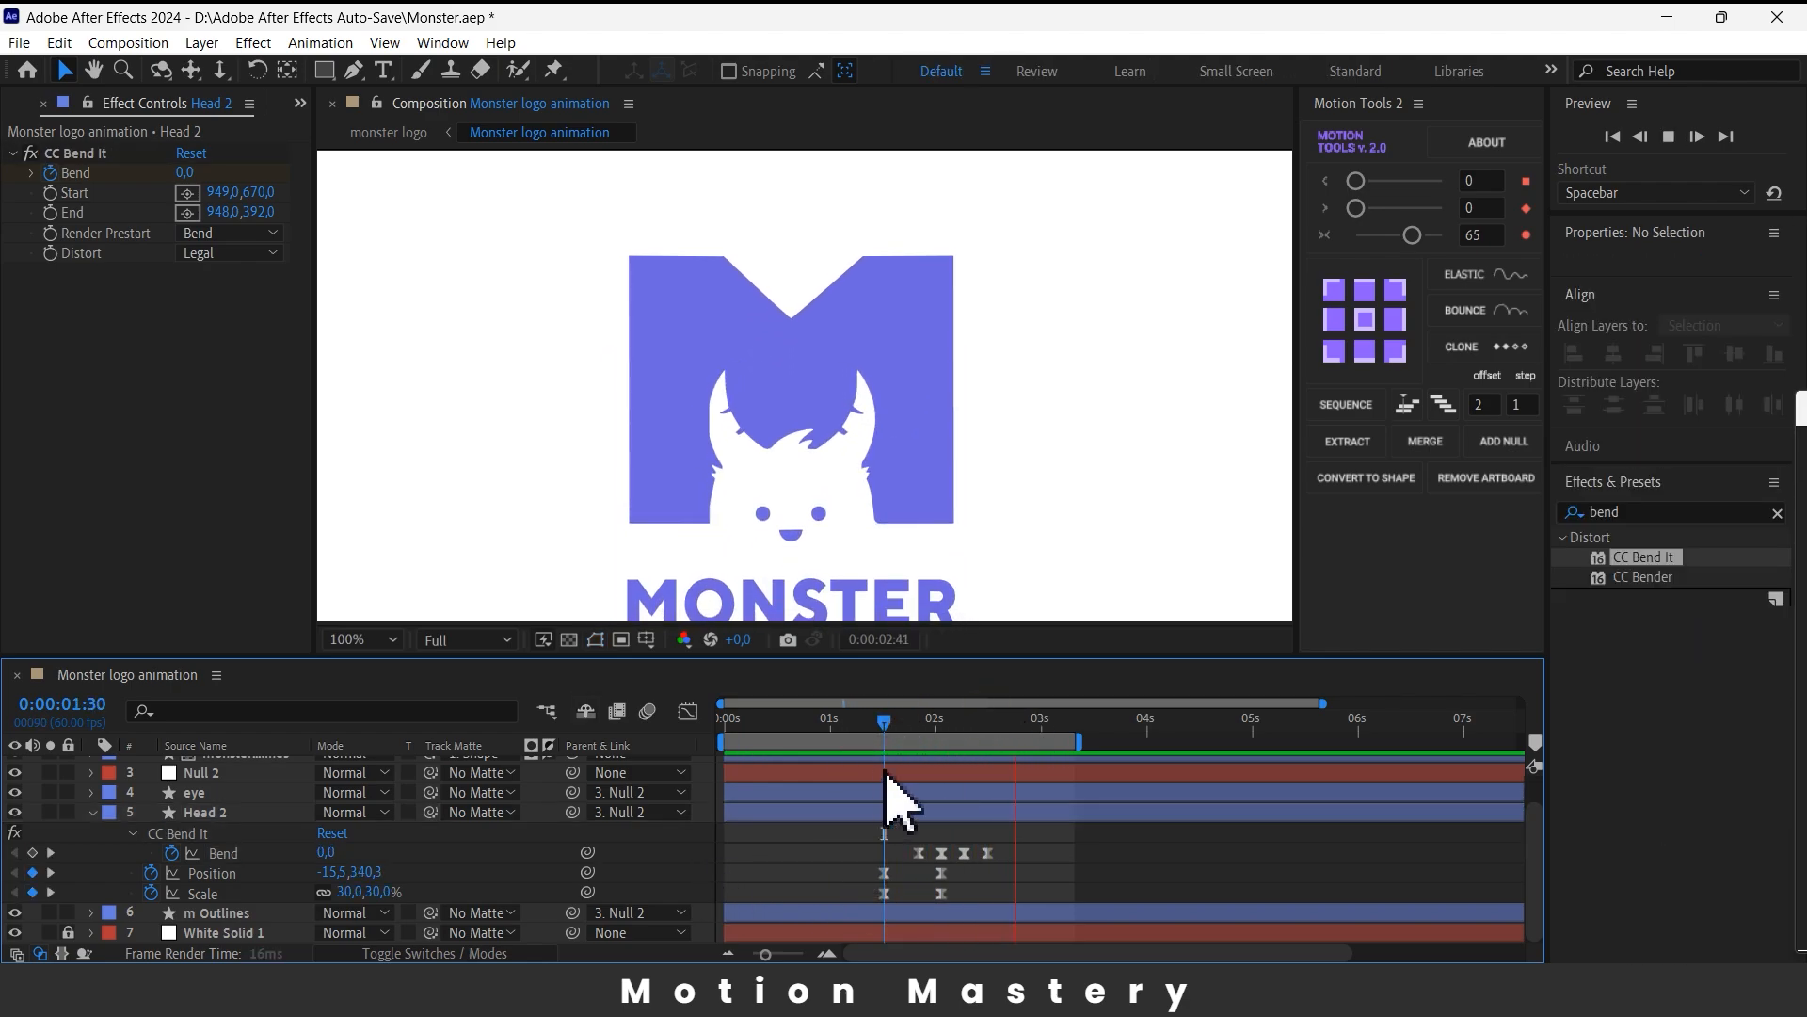
key(space)
- Set the Bend keyframe at 0:00:02:16 to -5,0 and preview the animation from before the horns bend
drag(1016, 725, 934, 761)
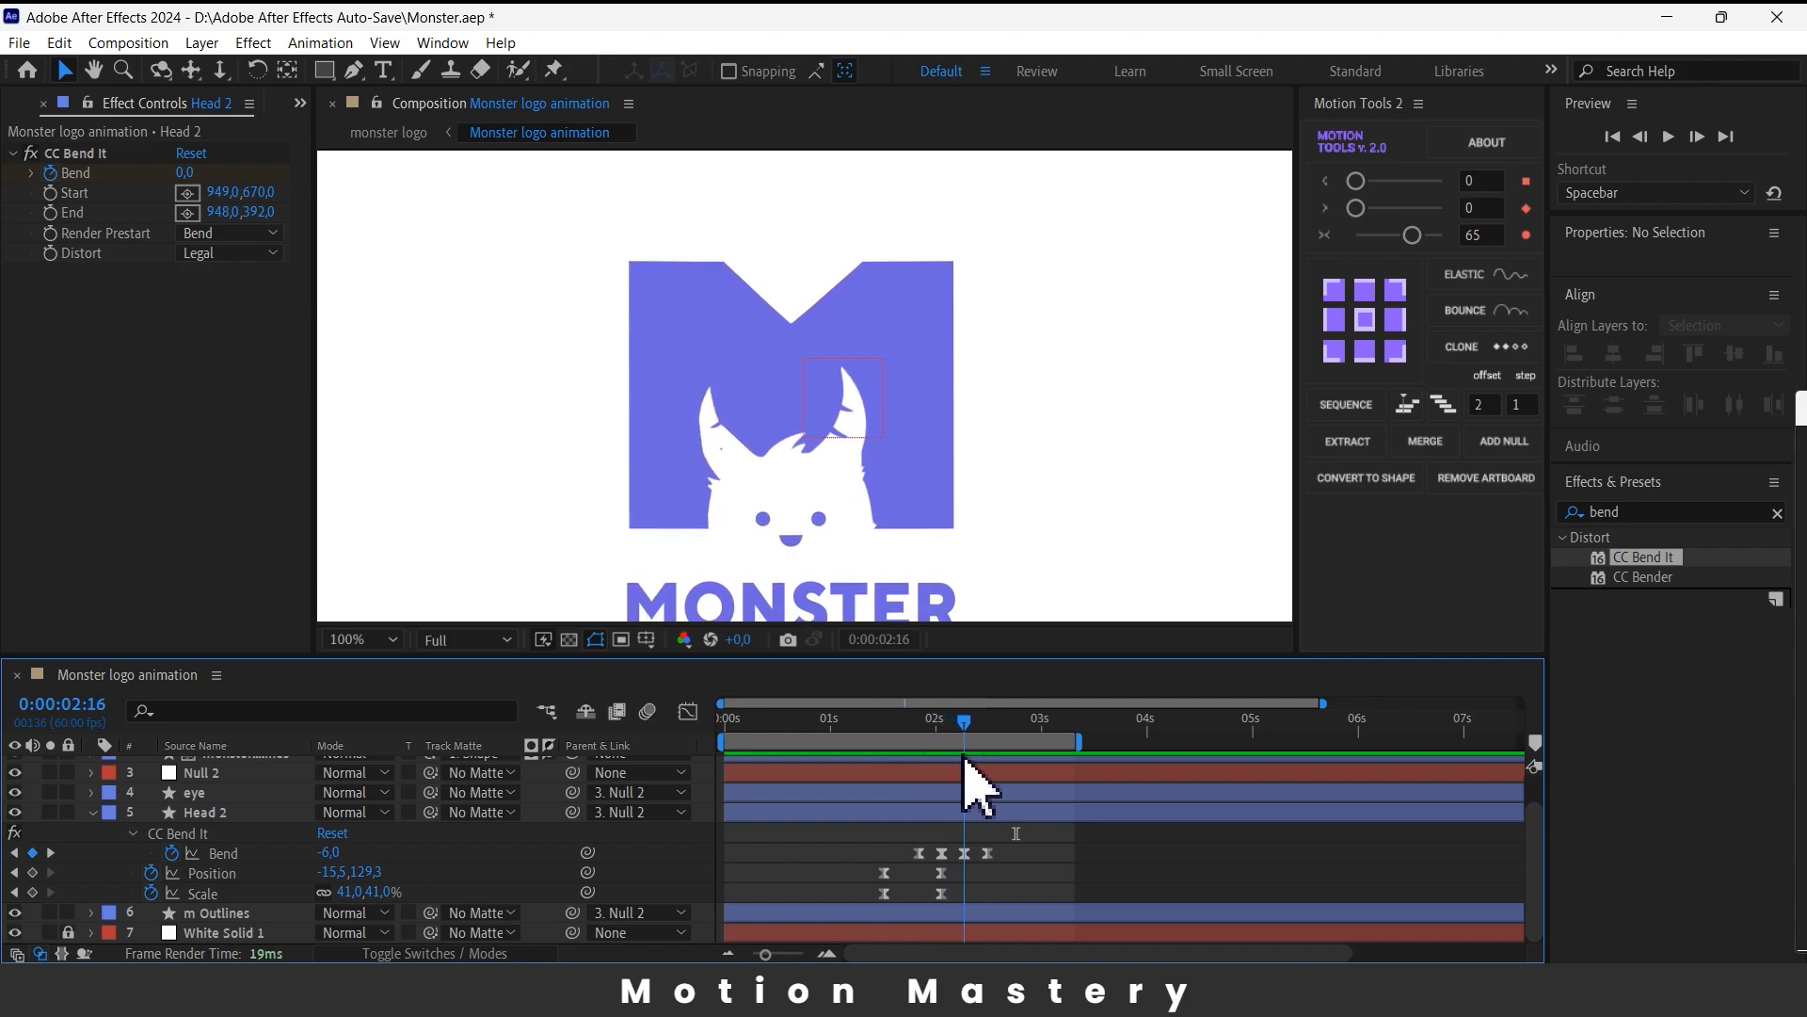
click(184, 173)
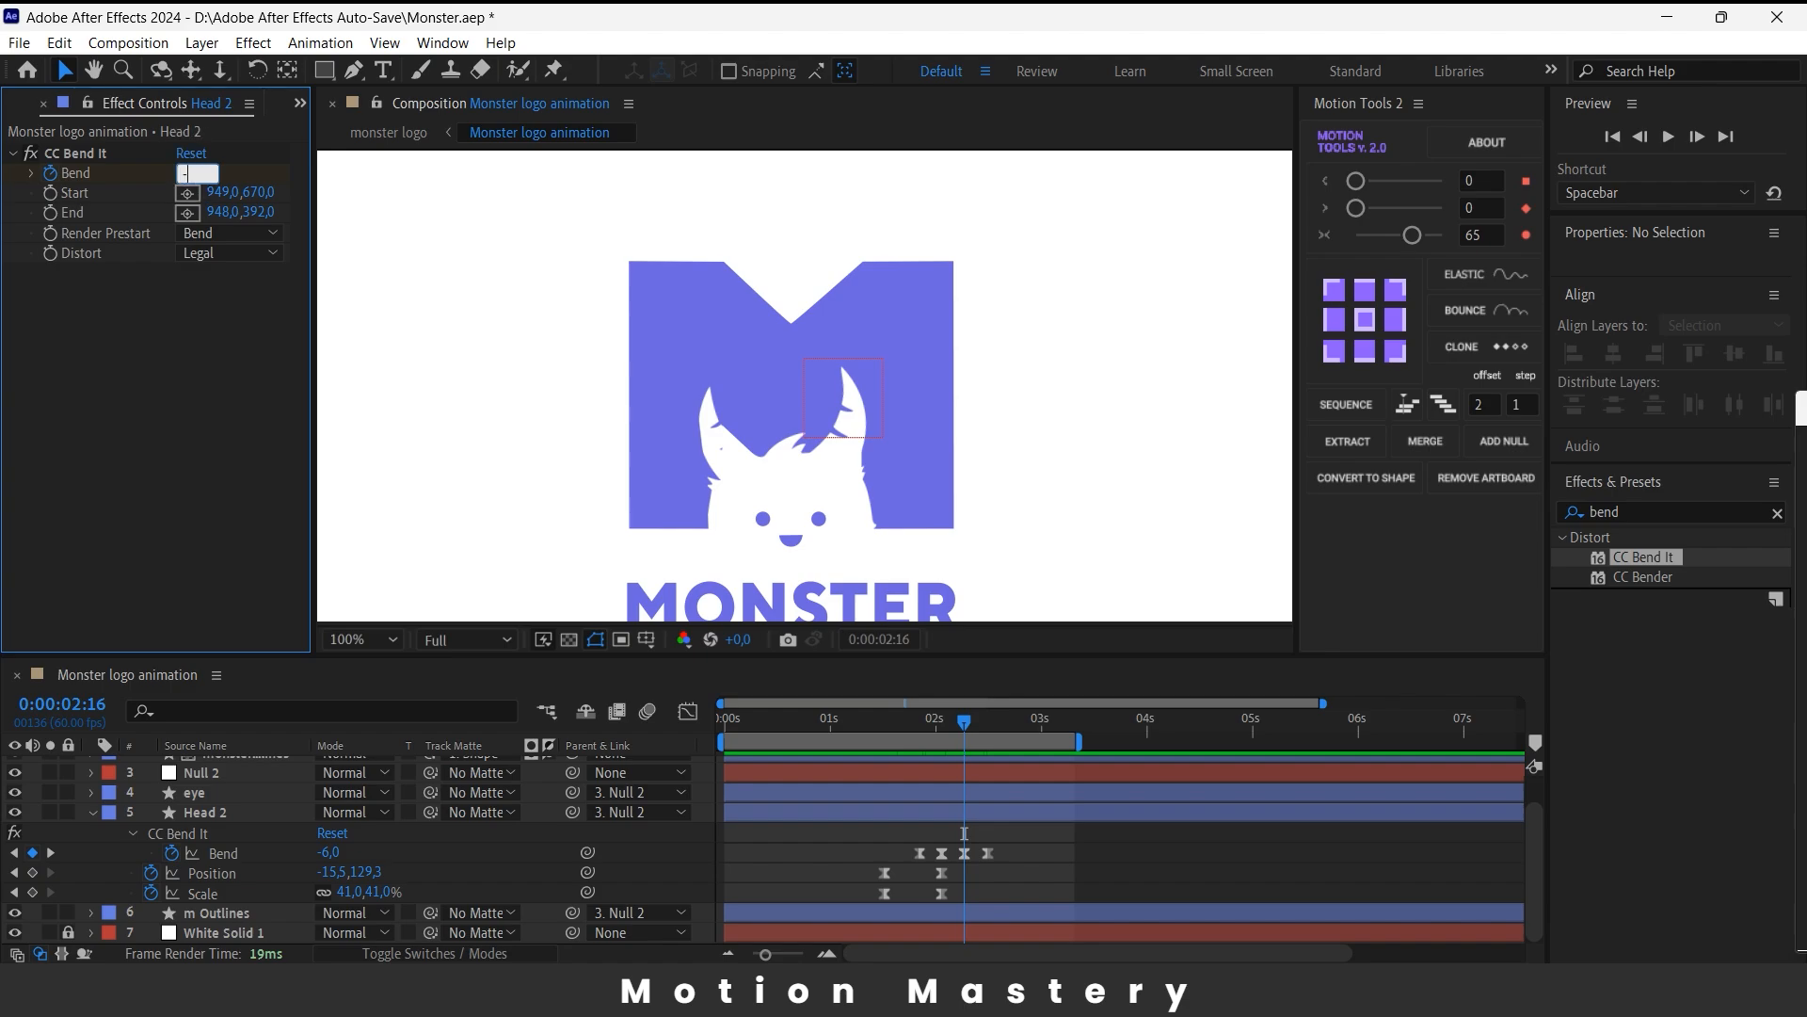
text(-5)
key(Return)
click(423, 383)
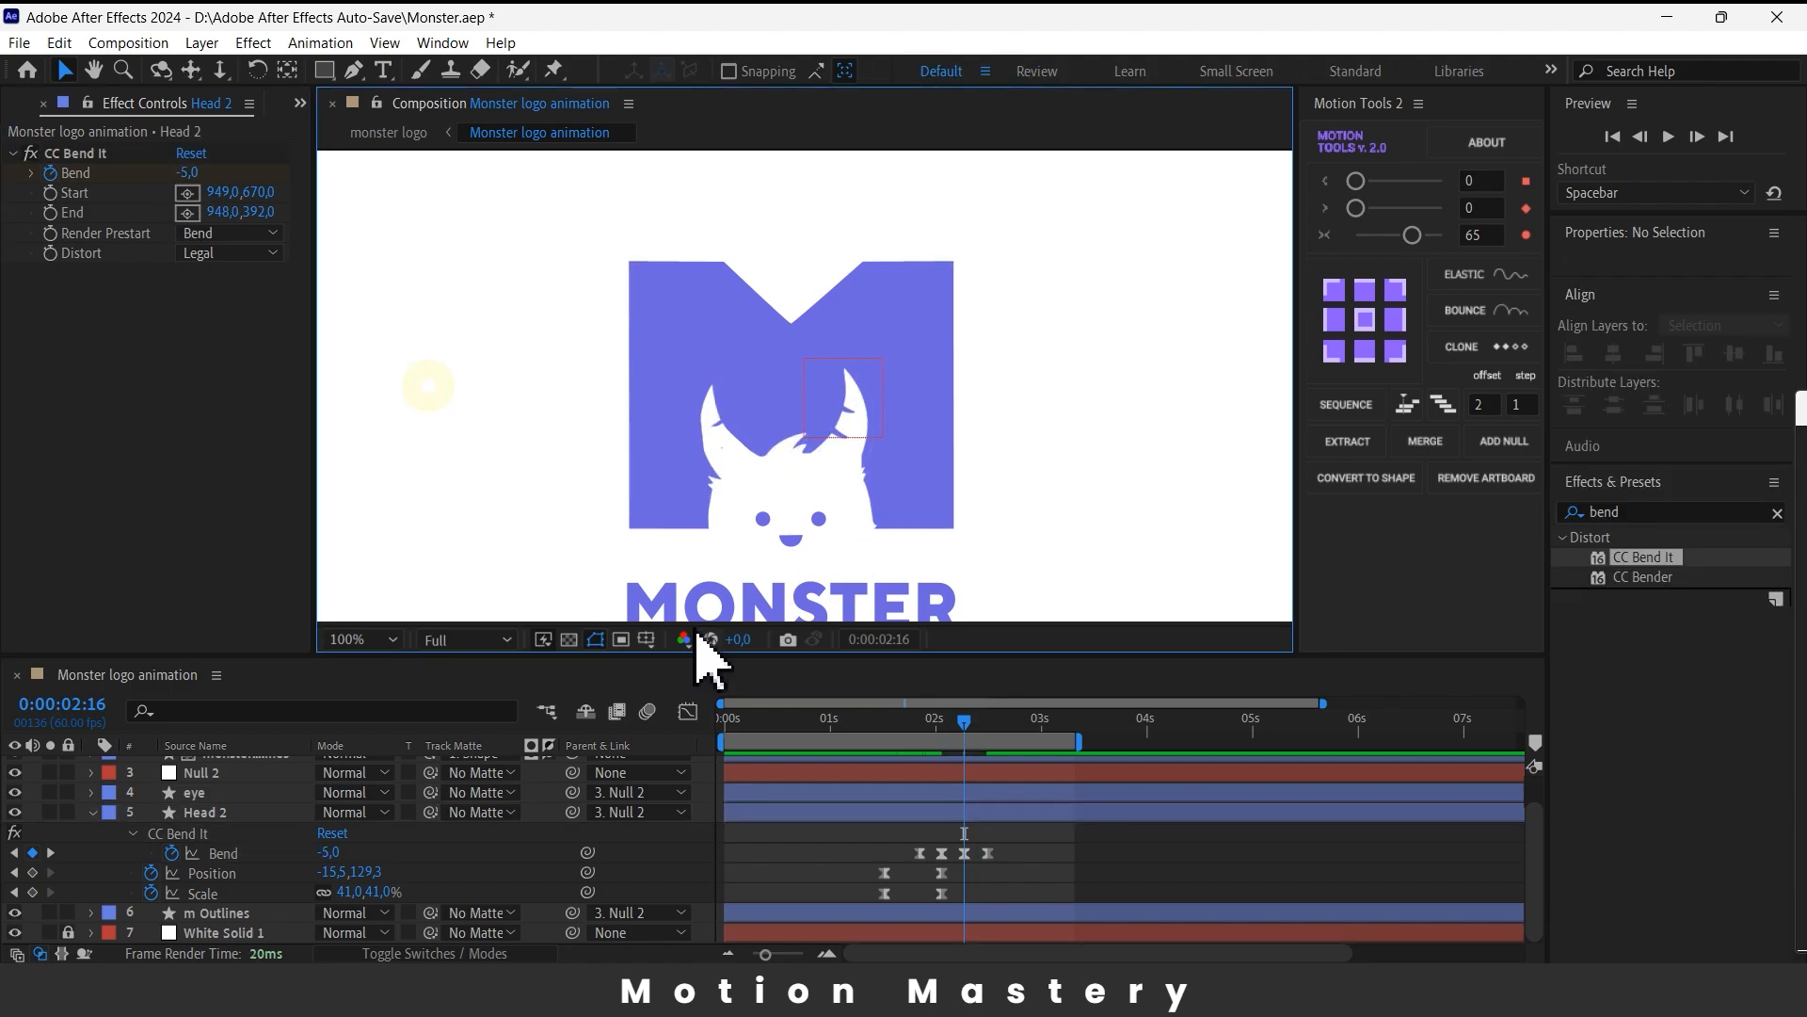
drag(969, 723, 814, 727)
key(space)
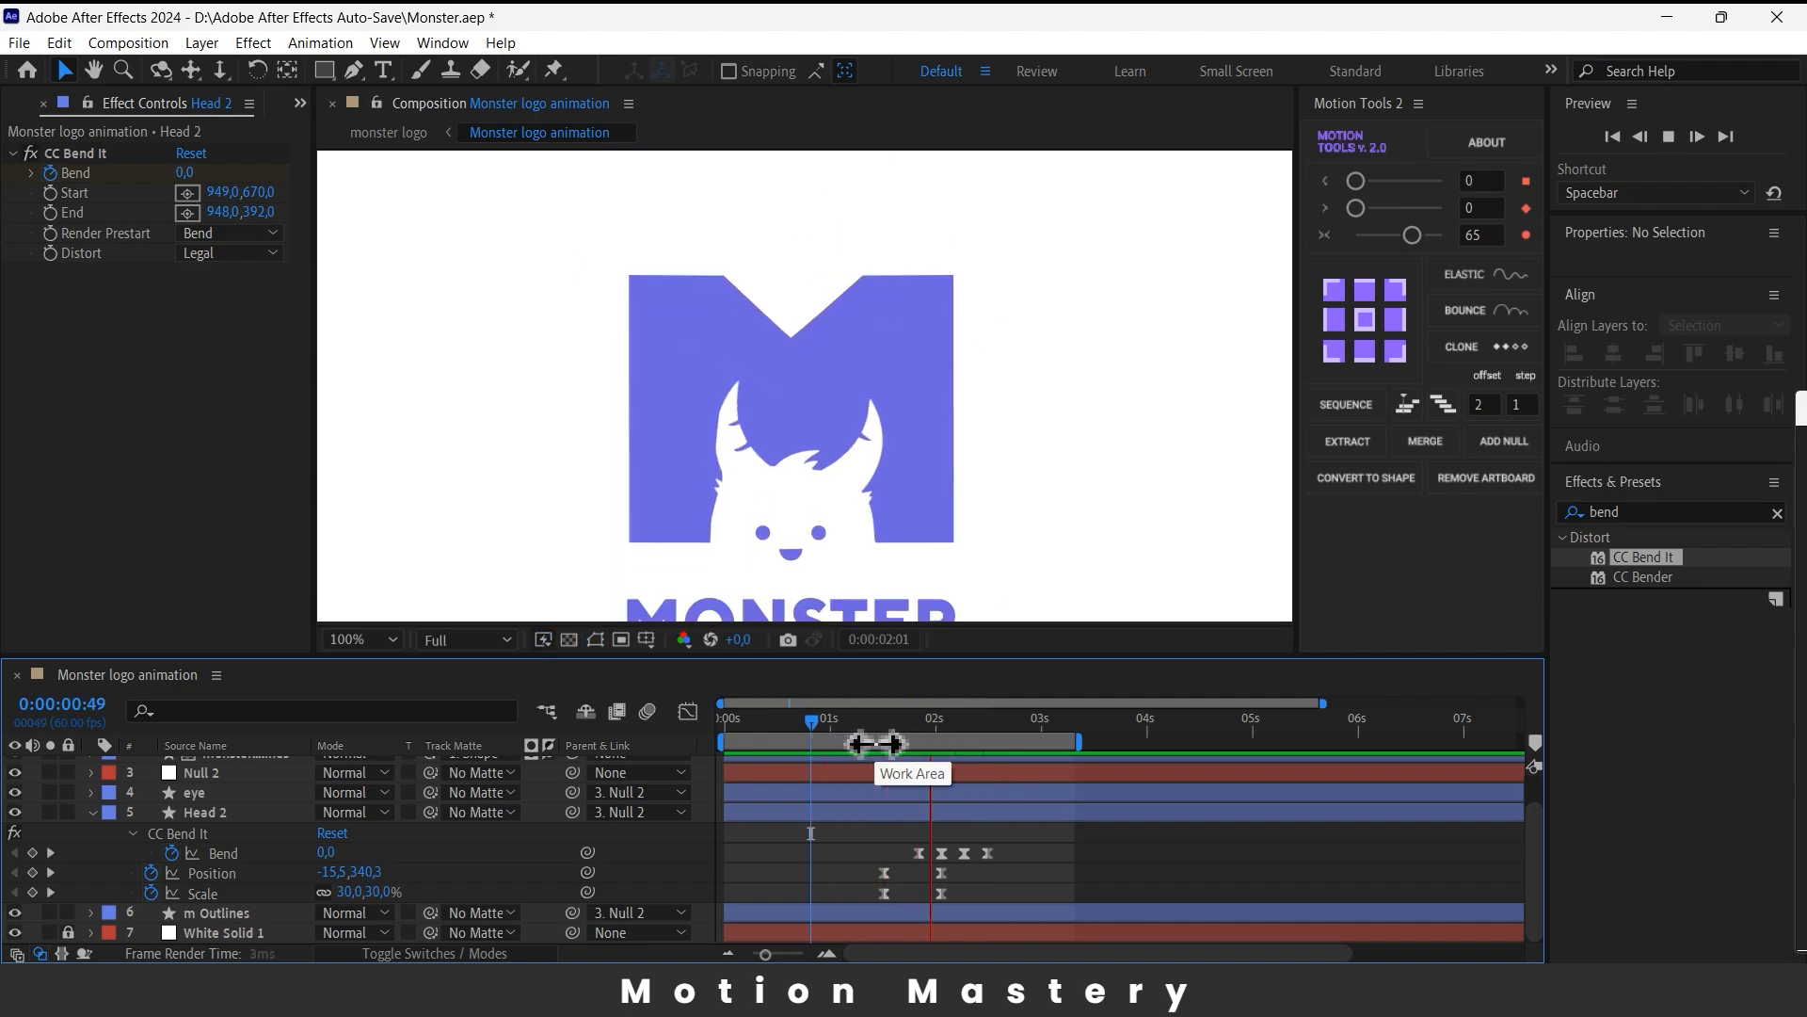
- Shift Head 2's four Bend keyframes together slightly later so the first falls at about 0:00:01:58, and scrub through the bending
drag(1021, 836, 925, 853)
mouse_move(980, 739)
mouse_down()
mouse_move(920, 778)
mouse_move(988, 754)
mouse_up()
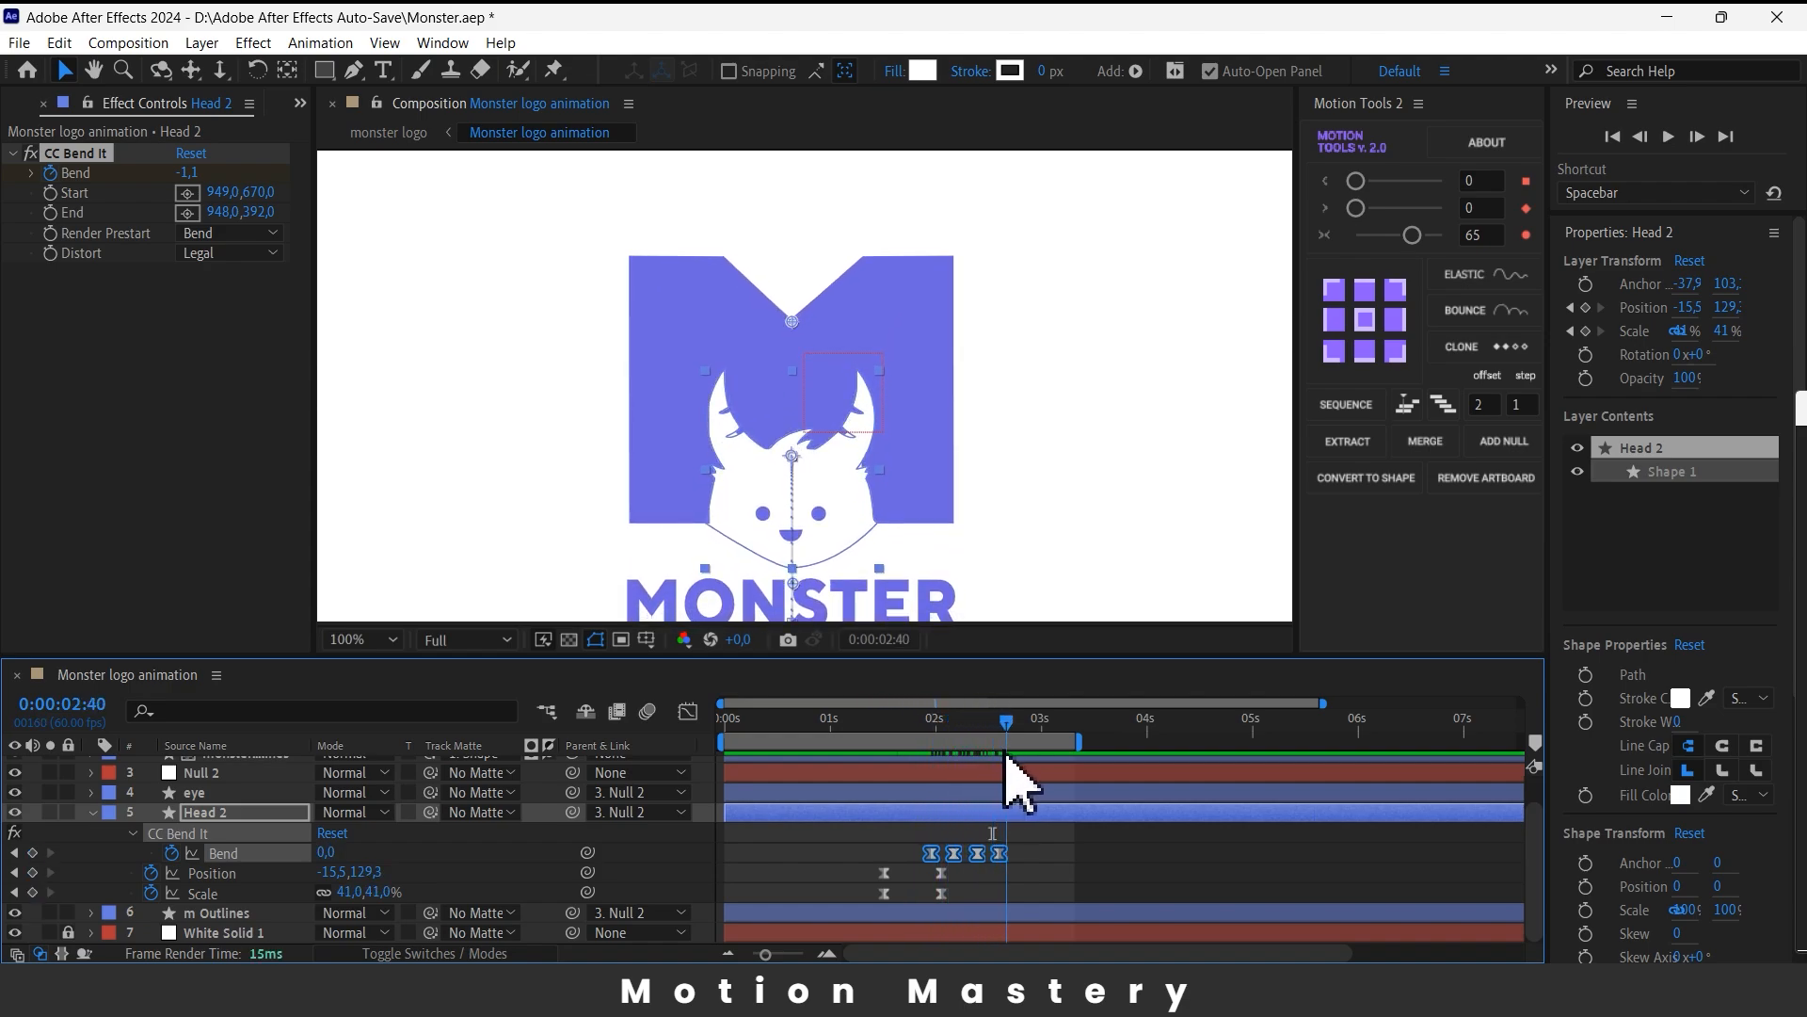
click(922, 735)
- Fit the whole composition in the viewer, preview the logo animation from the beginning, and maximize the composition view
click(364, 639)
click(371, 222)
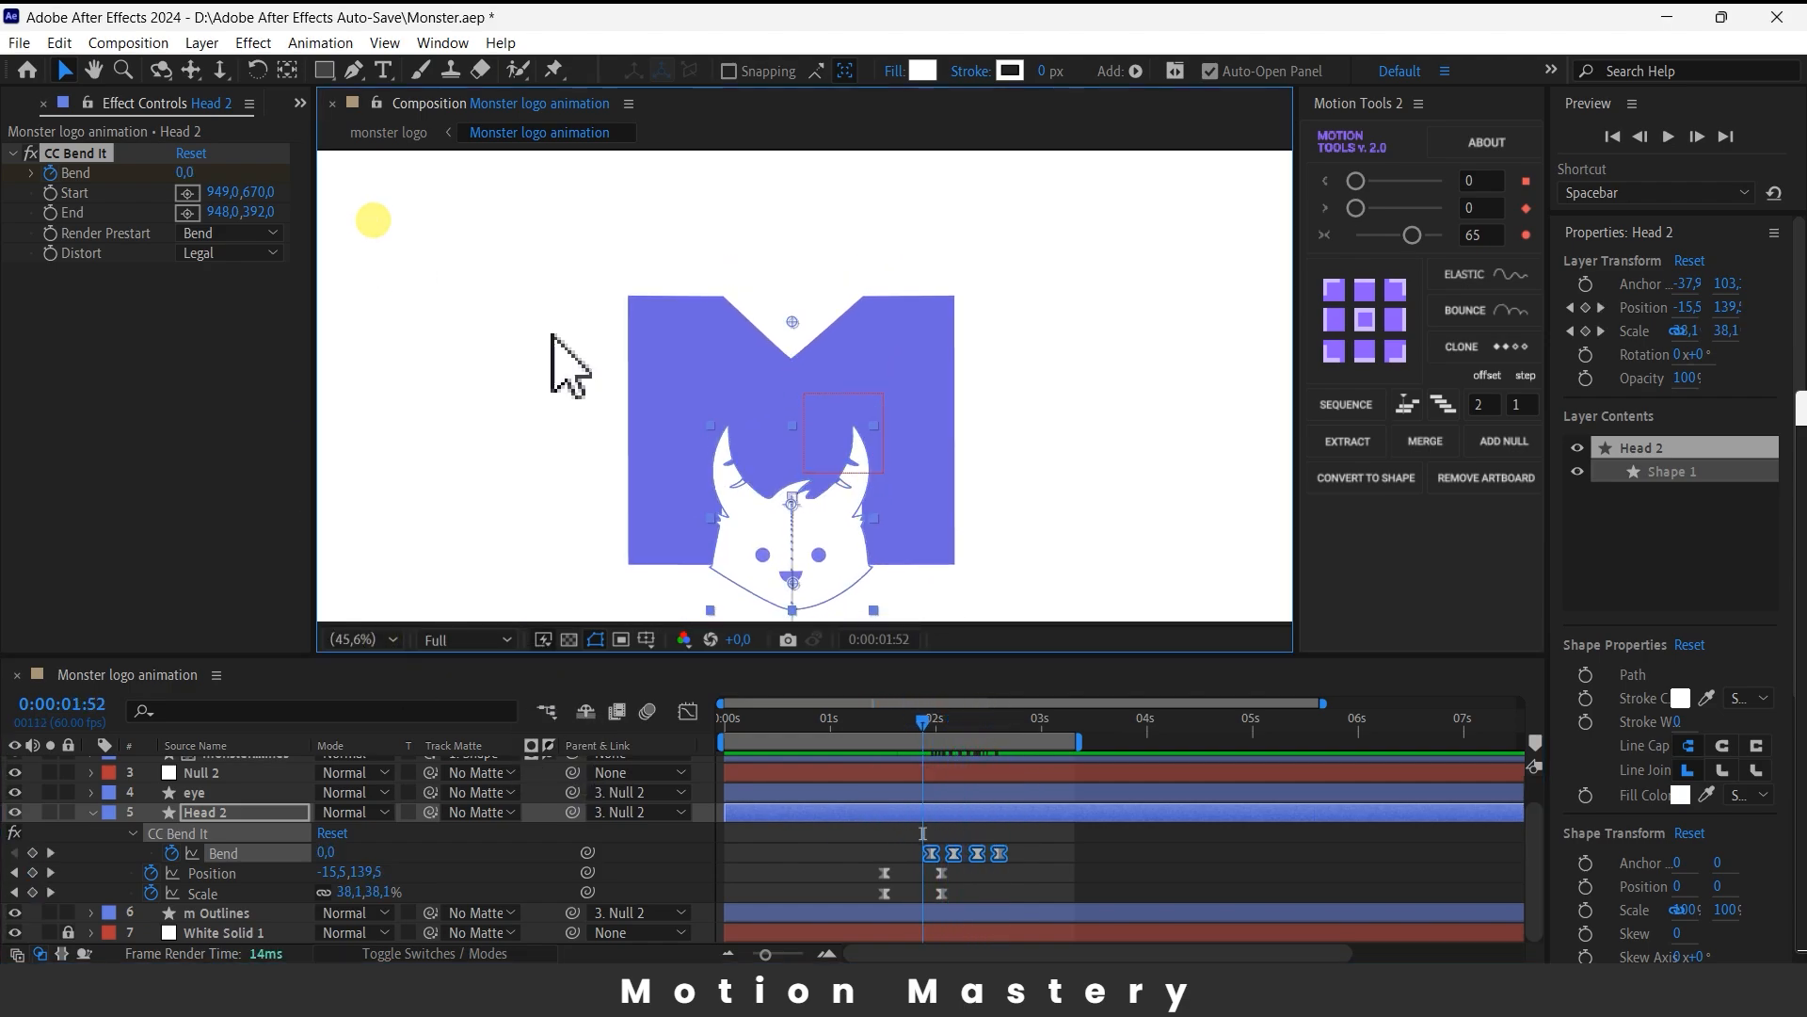
drag(920, 722, 702, 743)
key(space)
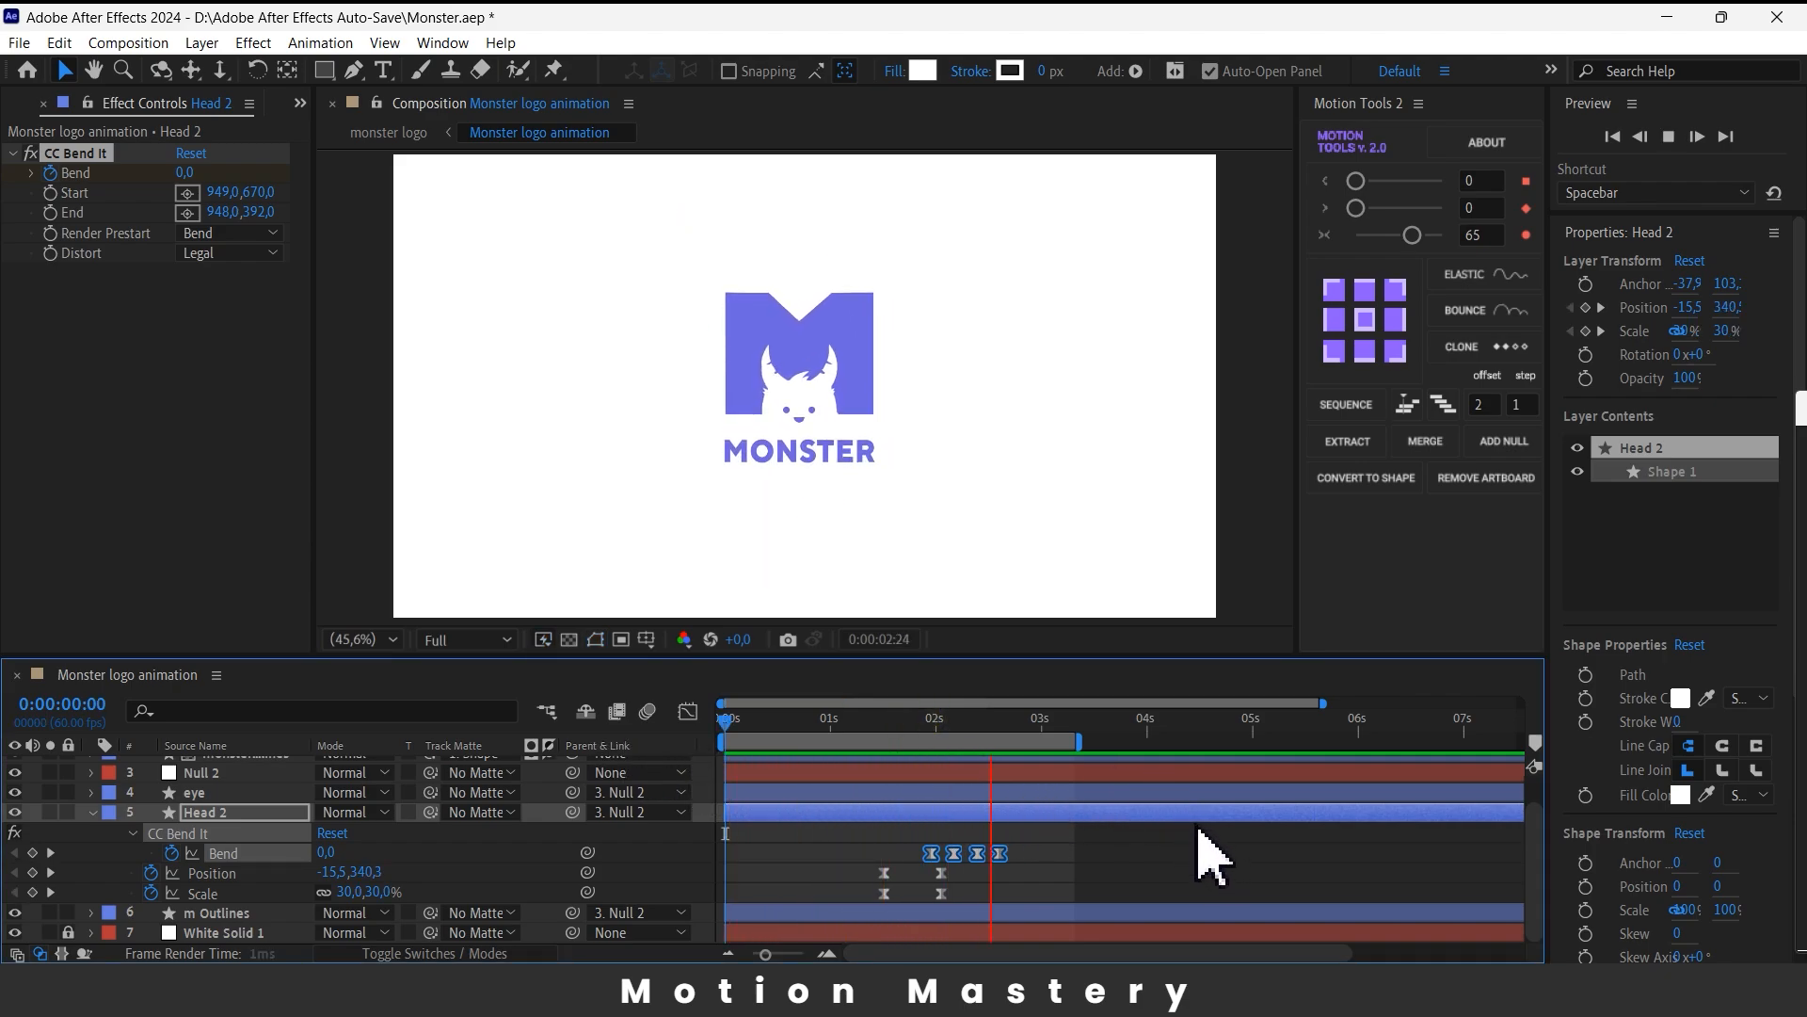
key(space)
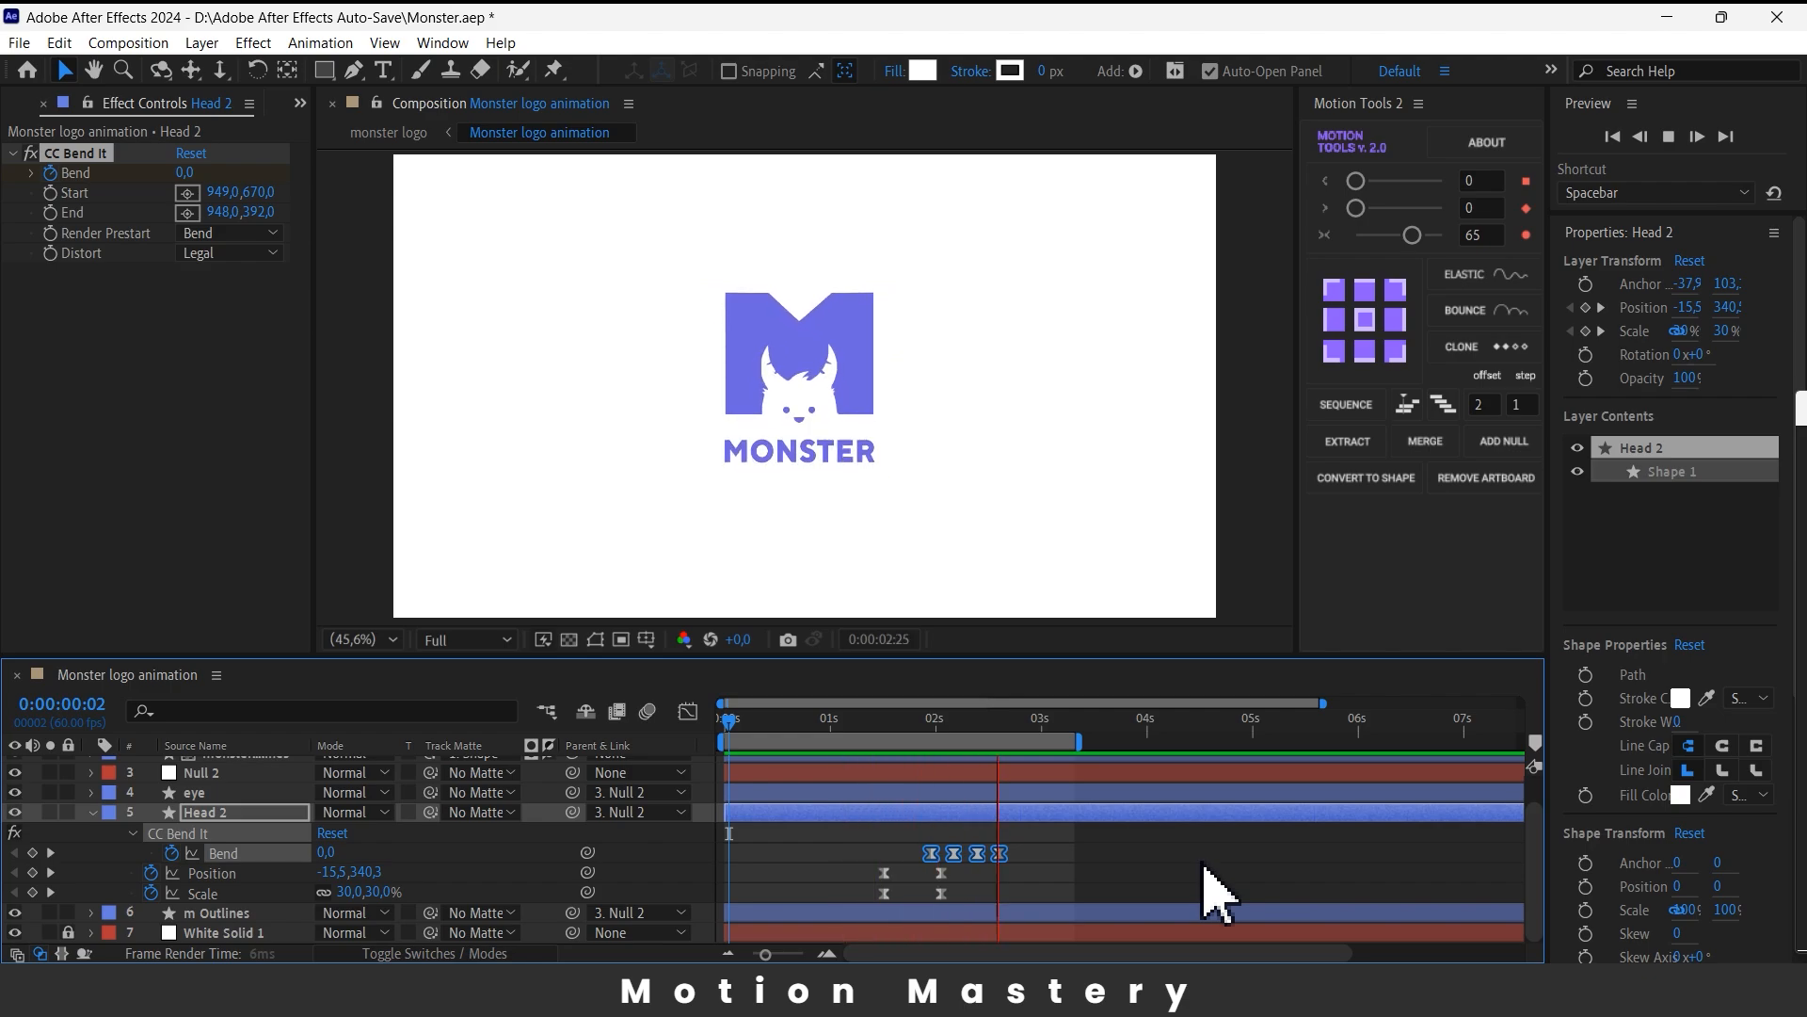
click(712, 553)
key(grave)
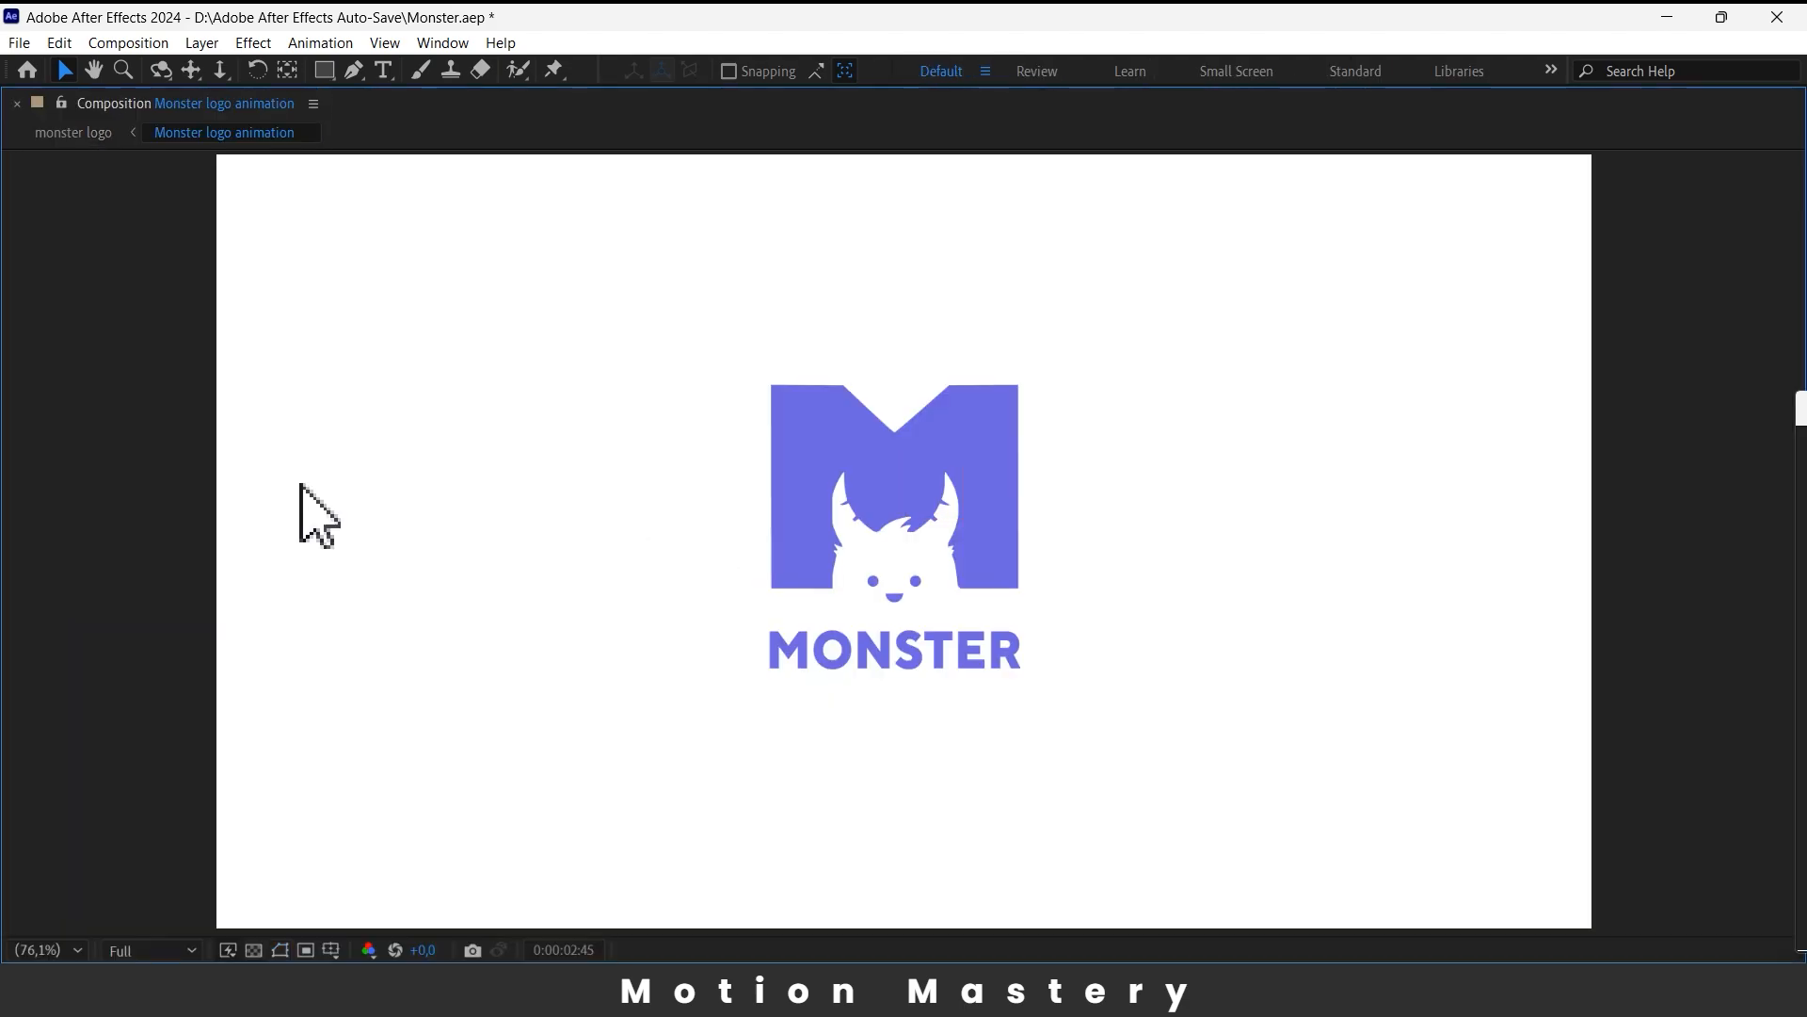